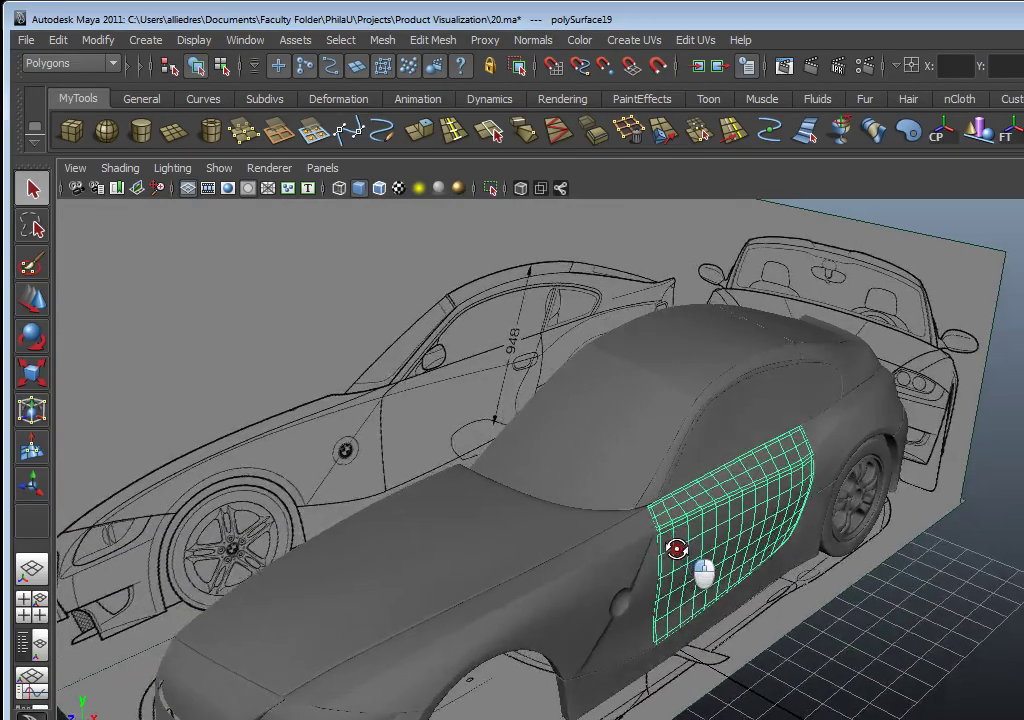
Examine the selected door panel on the car model from several angles and distances
{"action": "scroll", "coordinate": [657, 524], "scroll_direction": "up", "scroll_amount": 3}
{"action": "middle_click_drag", "start_coordinate": [697, 519], "coordinate": [650, 542], "text": "alt"}
{"action": "scroll", "coordinate": [650, 542], "scroll_direction": "up", "scroll_amount": 3}
{"action": "scroll", "coordinate": [649, 541], "scroll_direction": "down", "scroll_amount": 4}
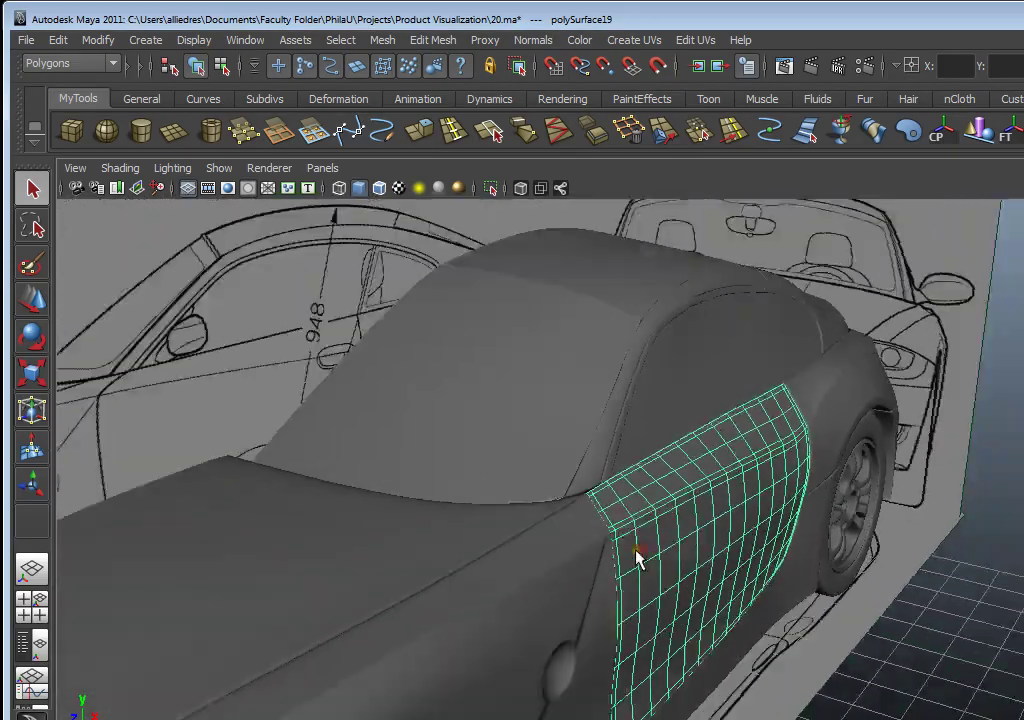
{"action": "left_click_drag", "start_coordinate": [636, 550], "coordinate": [595, 504], "text": "alt"}
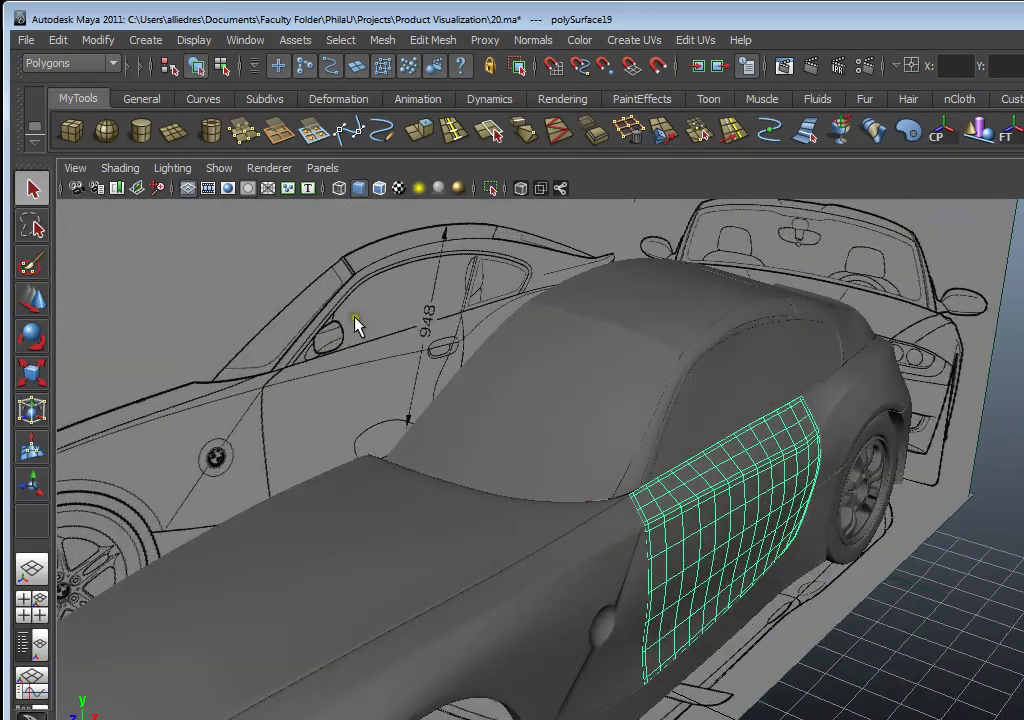
{"action": "middle_click_drag", "start_coordinate": [354, 327], "coordinate": [453, 418], "text": "alt"}
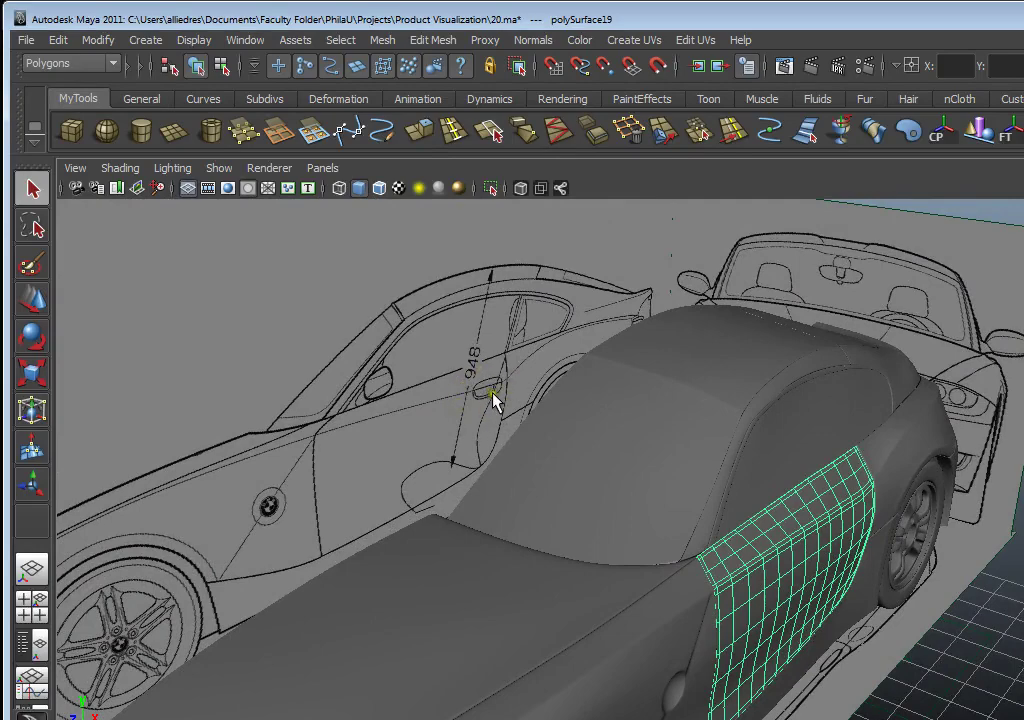
{"action": "scroll", "coordinate": [601, 473], "scroll_direction": "up", "scroll_amount": 4}
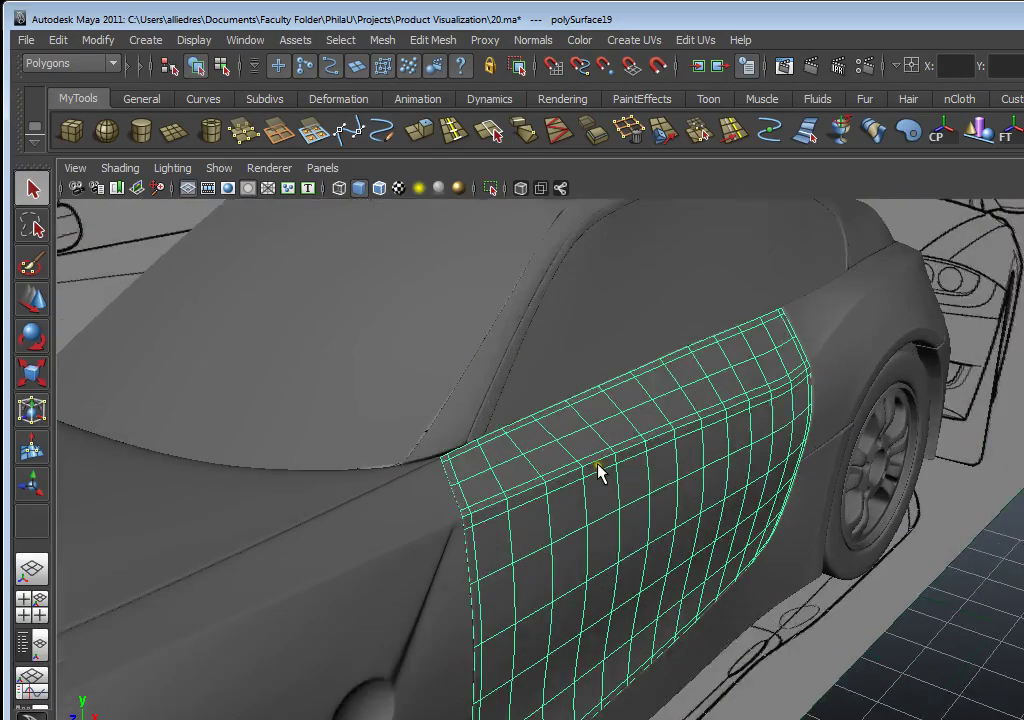
{"action": "scroll", "coordinate": [690, 468], "scroll_direction": "down", "scroll_amount": 2}
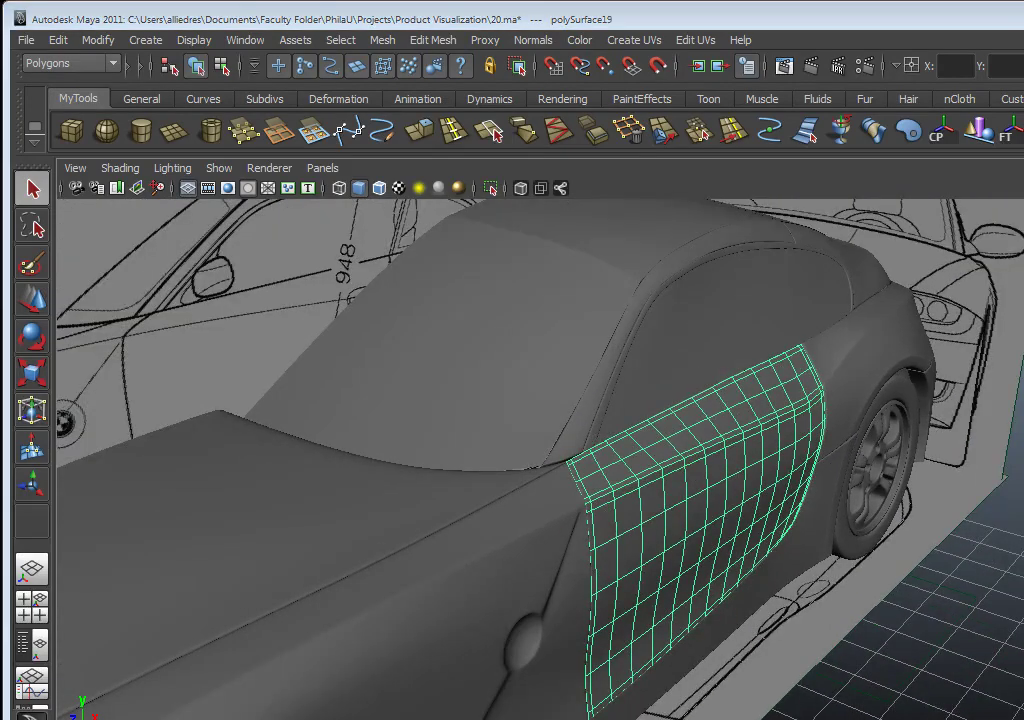
Open the reference photo 2005_BMW_Z4_coupé_concept_003_9754 from Faculty Folder > PhilaU > Projects > Product Visualization > Reference
{"action": "key", "text": "super+d"}
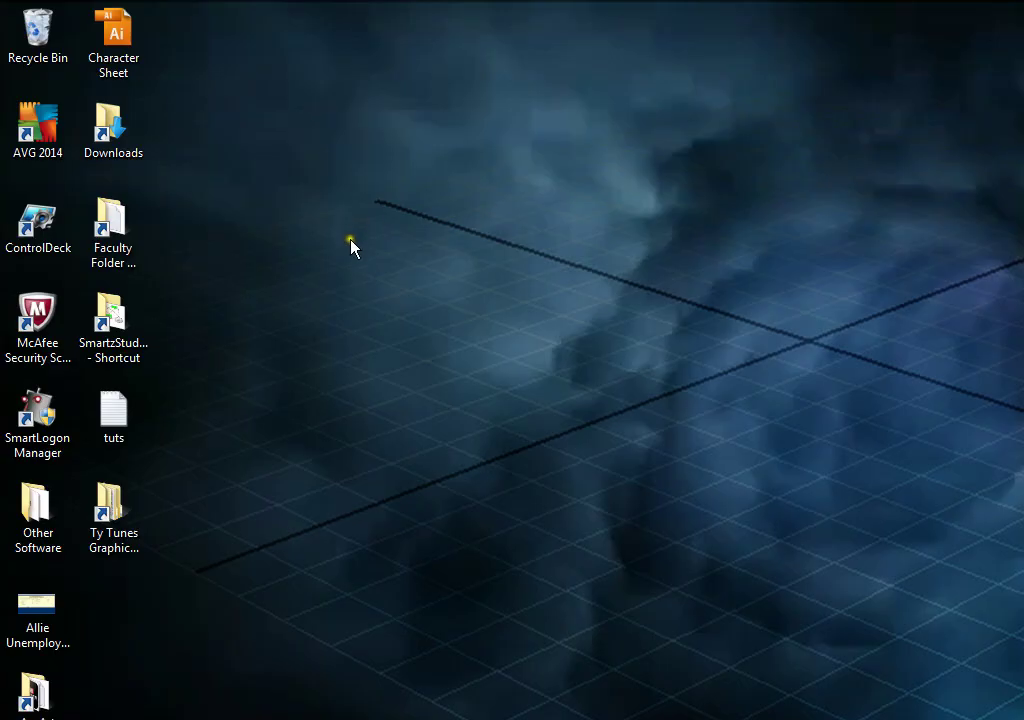
{"action": "double_click", "coordinate": [114, 250]}
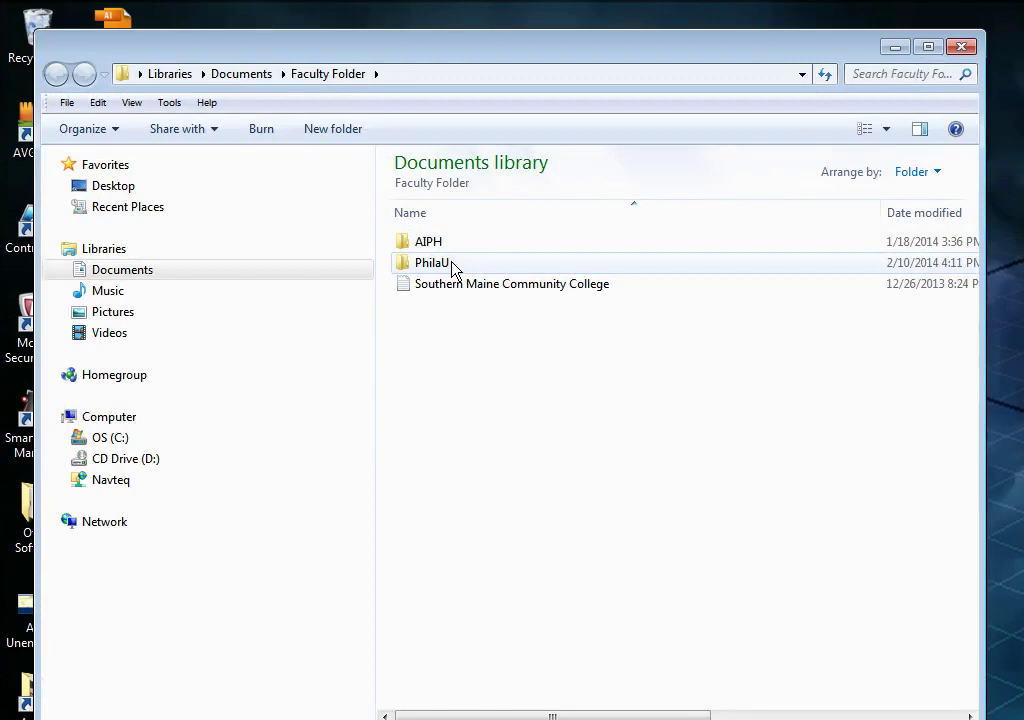
{"action": "double_click", "coordinate": [452, 265]}
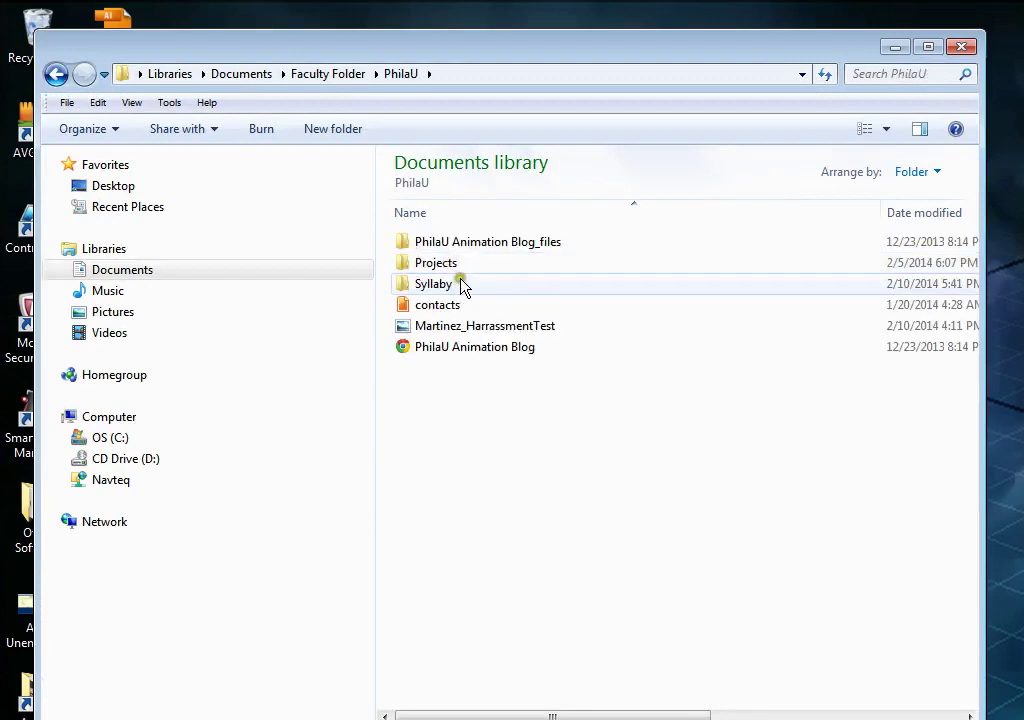
{"action": "double_click", "coordinate": [452, 267]}
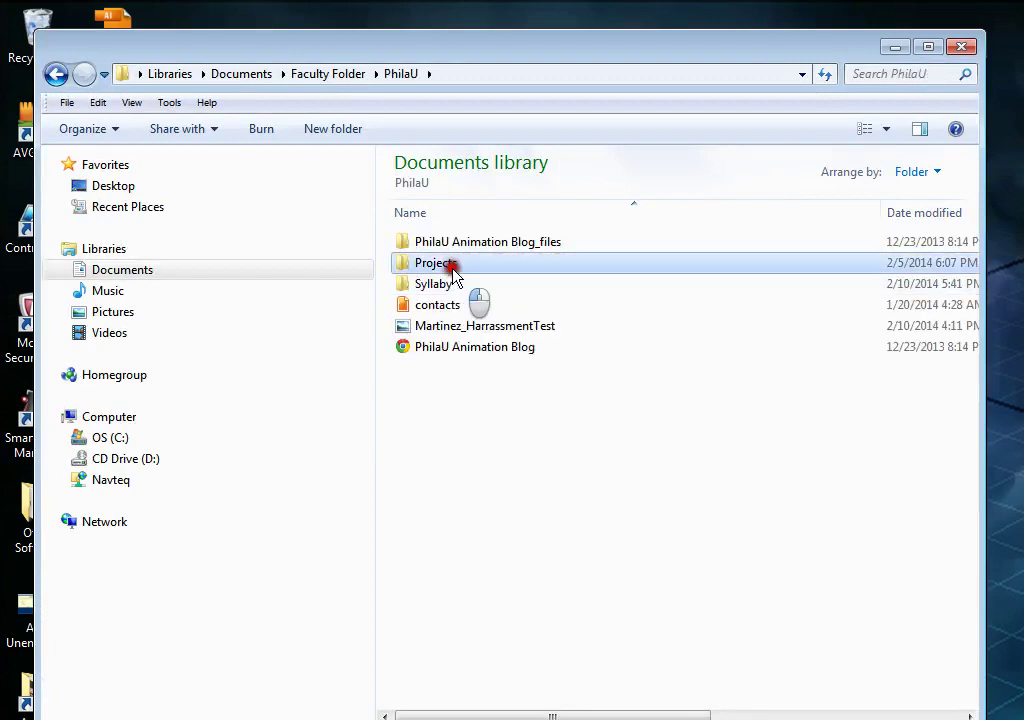
{"action": "double_click", "coordinate": [452, 272]}
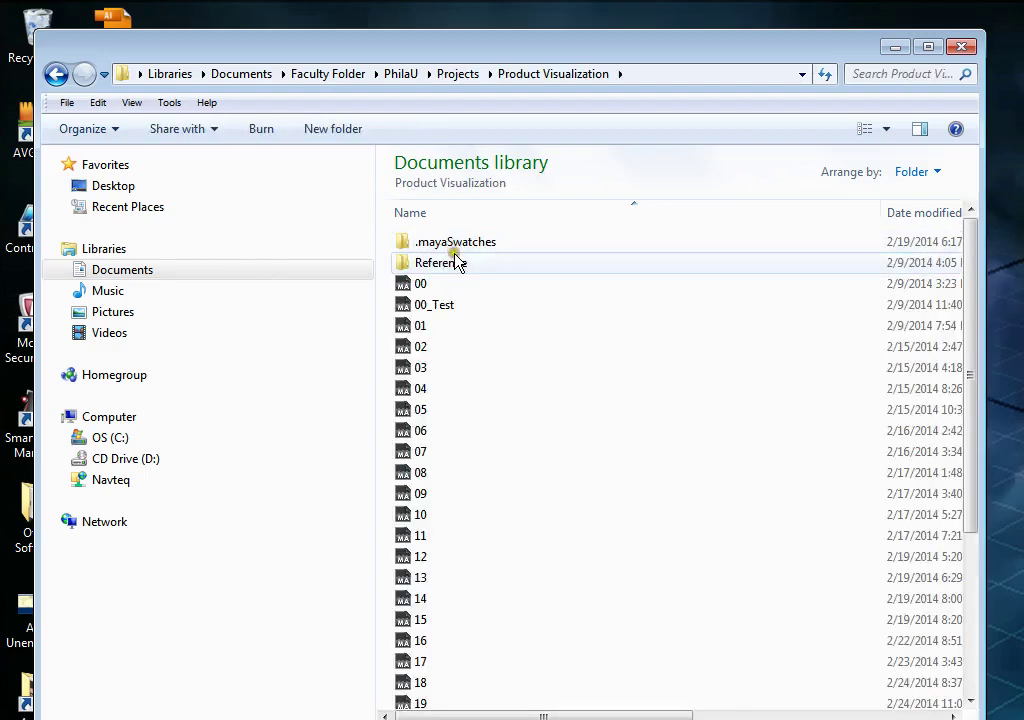
{"action": "left_click", "coordinate": [457, 268]}
{"action": "double_click", "coordinate": [457, 268]}
{"action": "double_click", "coordinate": [457, 261]}
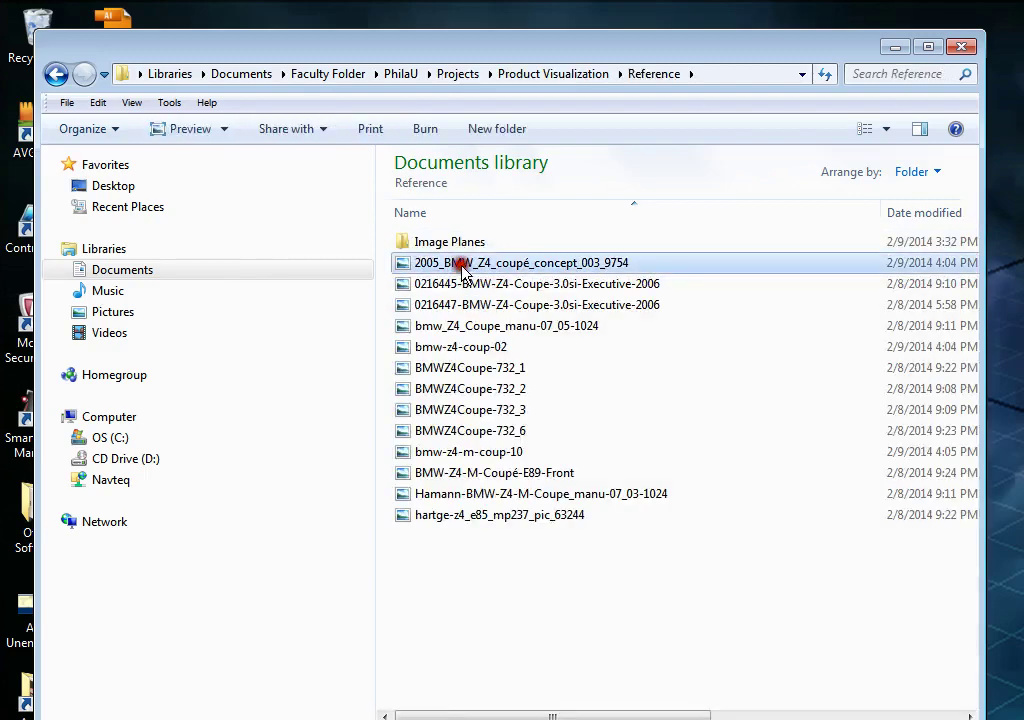
Examine the door handle and its surrounding recess in the reference photo, close up and in relation to the whole door
{"action": "scroll", "coordinate": [732, 378], "scroll_direction": "up", "scroll_amount": 5}
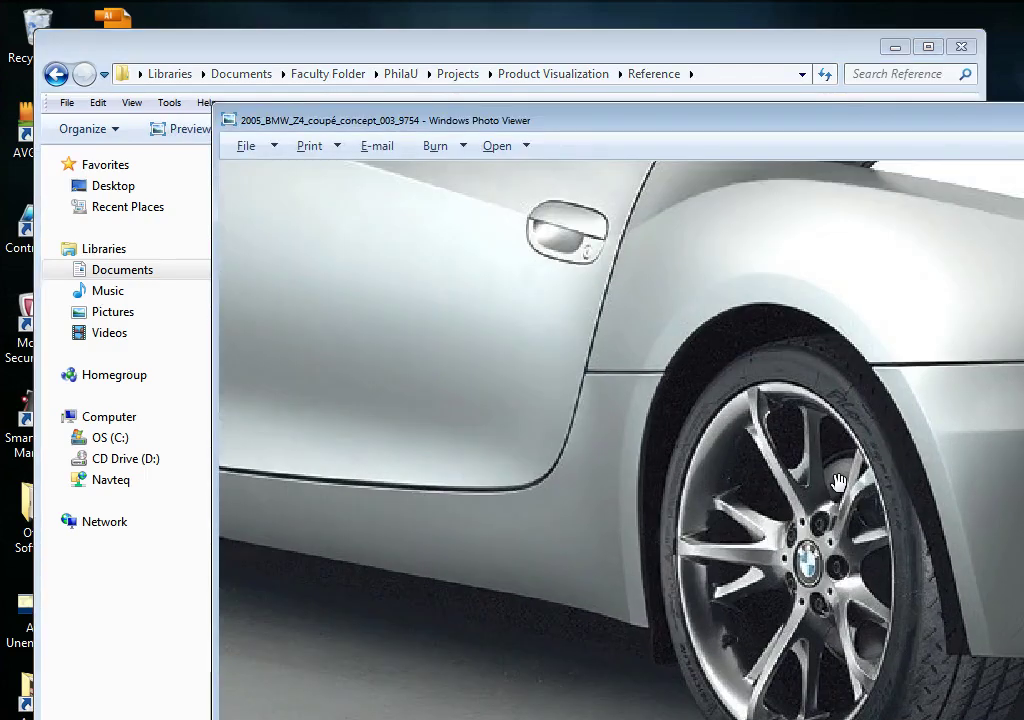
{"action": "left_click_drag", "start_coordinate": [733, 378], "coordinate": [833, 481]}
{"action": "scroll", "coordinate": [886, 469], "scroll_direction": "up", "scroll_amount": 3}
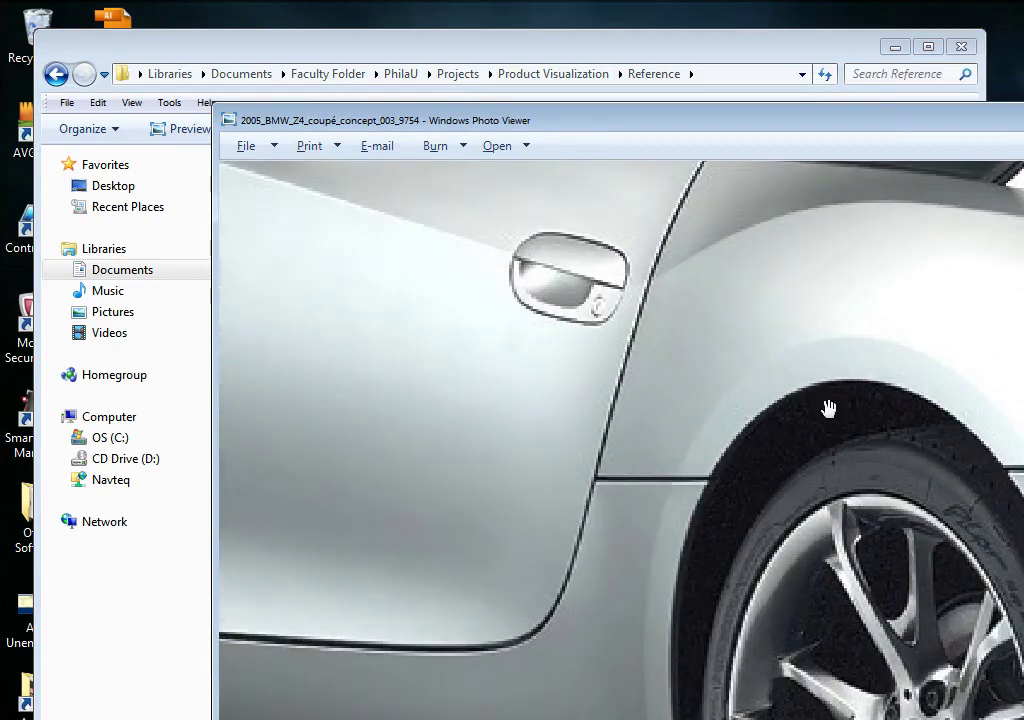
{"action": "left_click_drag", "start_coordinate": [737, 373], "coordinate": [880, 500]}
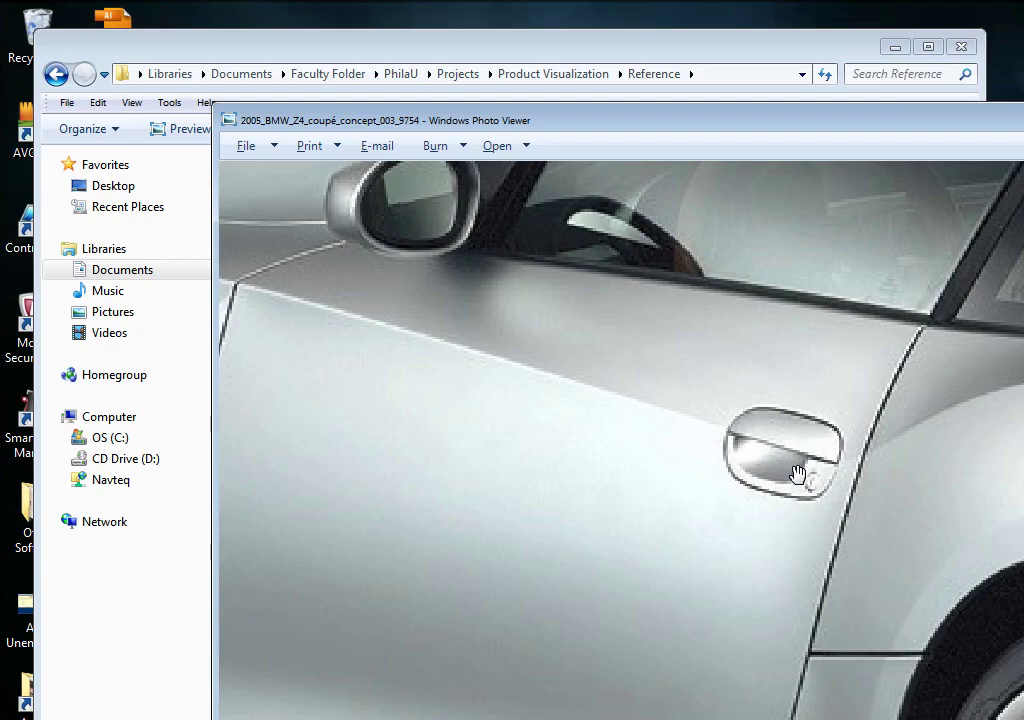
{"action": "scroll", "coordinate": [779, 469], "scroll_direction": "down", "scroll_amount": 3}
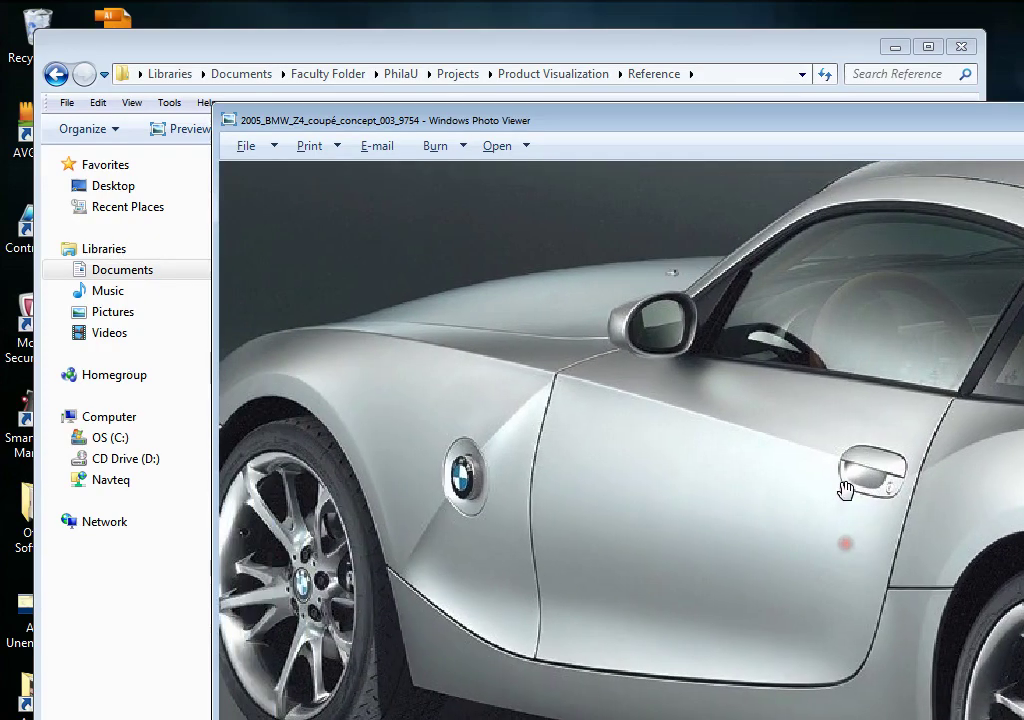
{"action": "left_click_drag", "start_coordinate": [878, 442], "coordinate": [782, 388]}
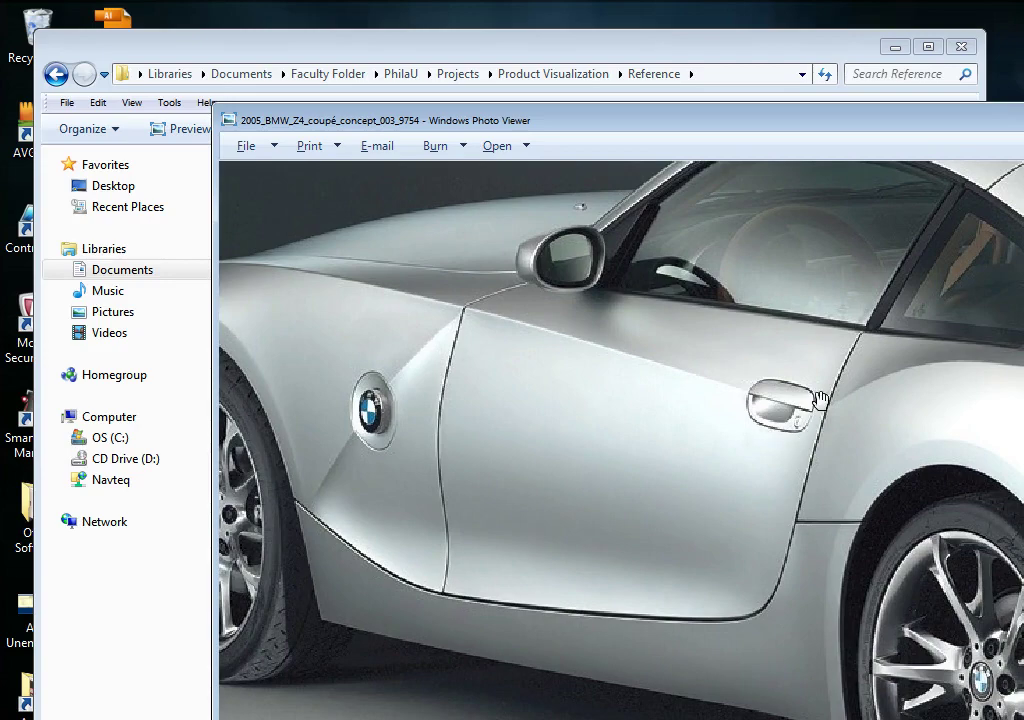
{"action": "scroll", "coordinate": [805, 418], "scroll_direction": "down", "scroll_amount": 3}
{"action": "scroll", "coordinate": [805, 418], "scroll_direction": "up", "scroll_amount": 5}
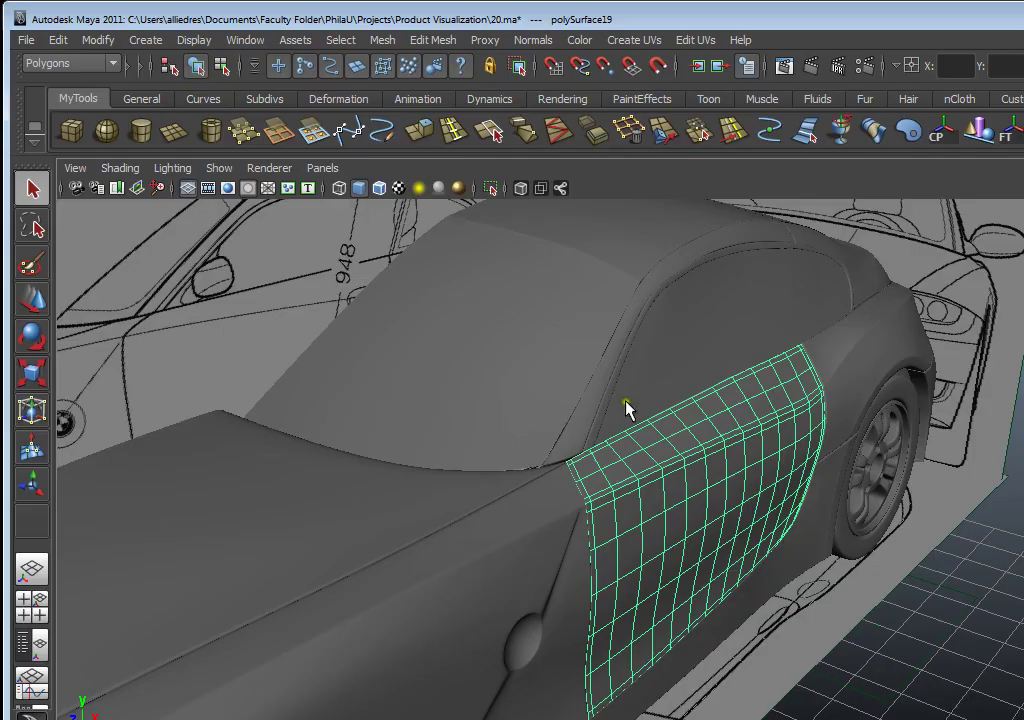
Return to Maya and show the door panel in the side view as wireframe over the blueprint
{"action": "left_click_drag", "start_coordinate": [629, 411], "coordinate": [866, 456], "text": "alt"}
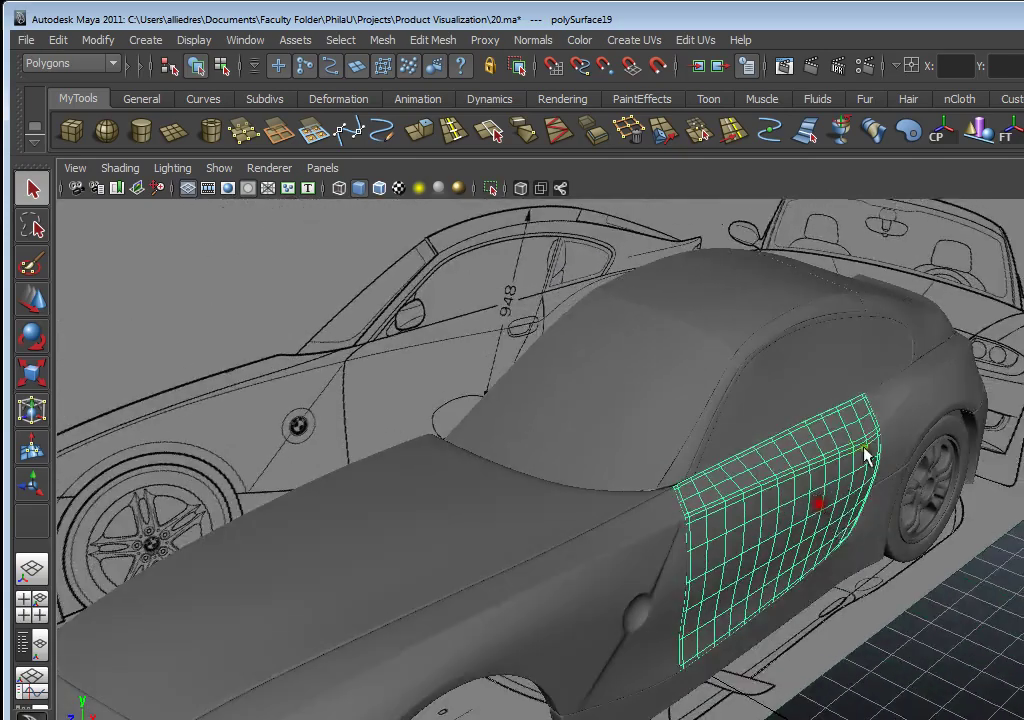
{"action": "right_click_drag", "start_coordinate": [885, 462], "coordinate": [830, 518], "text": "alt"}
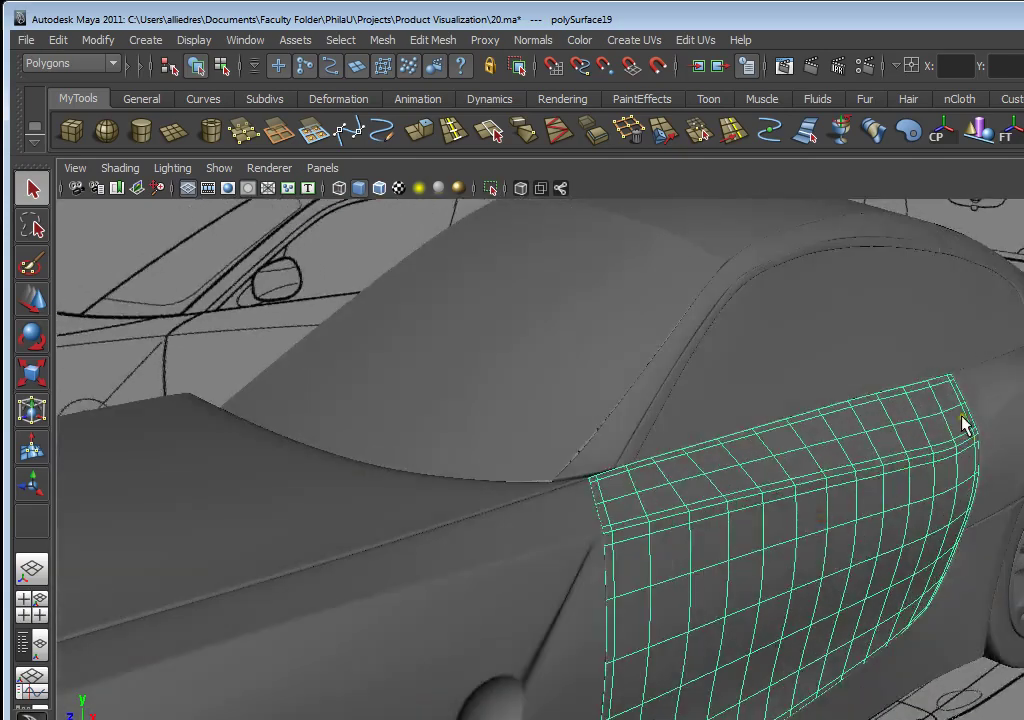
{"action": "left_click_drag", "start_coordinate": [958, 460], "coordinate": [780, 521], "text": "alt"}
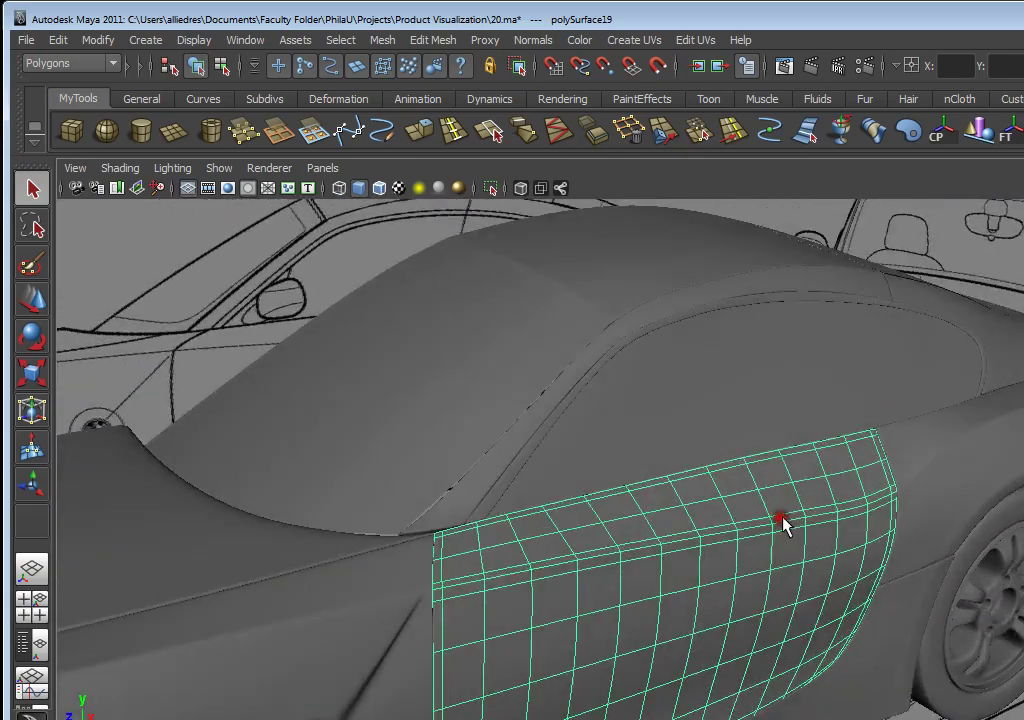
{"action": "key", "text": "space"}
{"action": "key", "text": "space"}
{"action": "scroll", "coordinate": [857, 511], "scroll_direction": "down", "scroll_amount": 5}
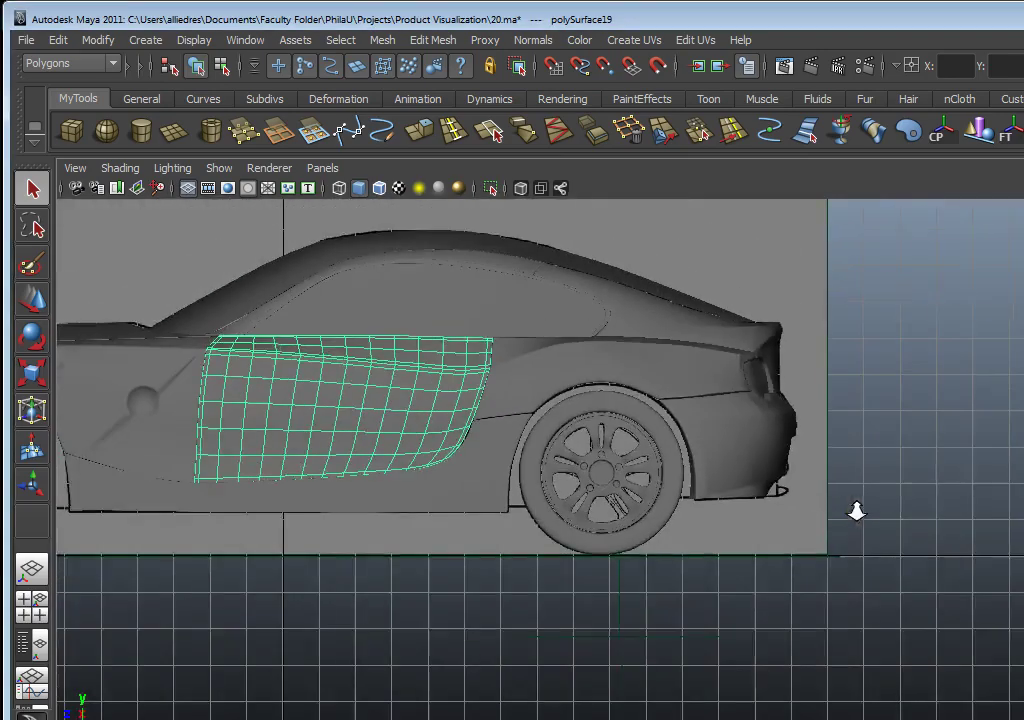
{"action": "middle_click_drag", "start_coordinate": [387, 427], "coordinate": [411, 434], "text": "alt"}
{"action": "right_click_drag", "start_coordinate": [411, 434], "coordinate": [697, 491], "text": "alt"}
{"action": "key", "text": "4"}
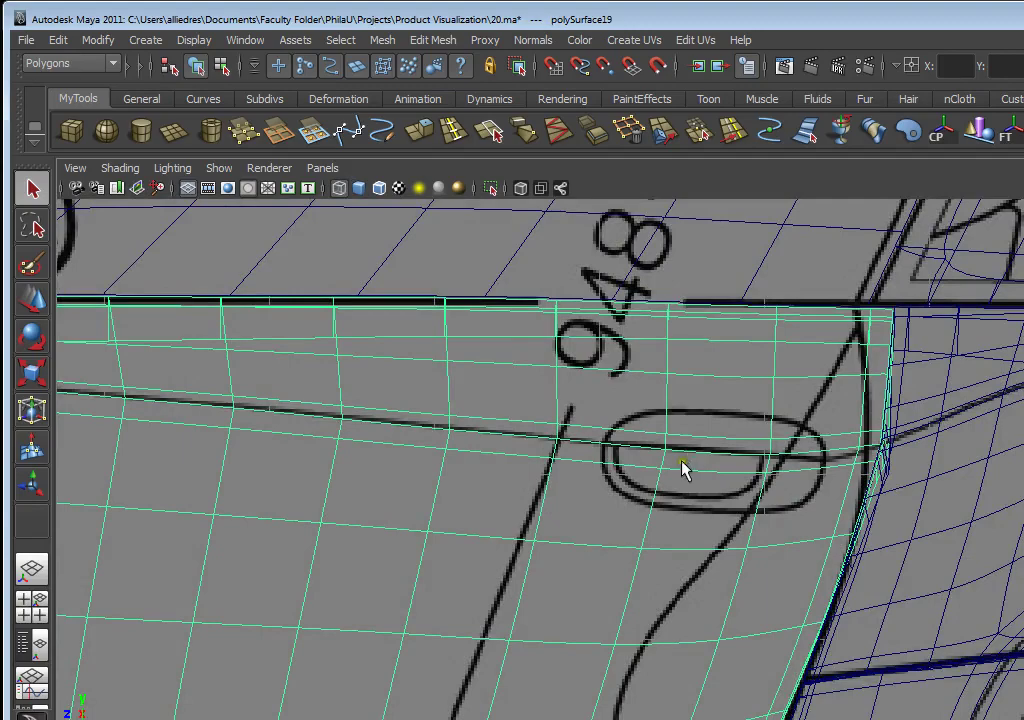
Examine how the door mesh edges line up with the door-handle outline on the side blueprint
{"action": "middle_click_drag", "start_coordinate": [760, 514], "coordinate": [688, 521], "text": "alt"}
{"action": "scroll", "coordinate": [693, 512], "scroll_direction": "up", "scroll_amount": 4}
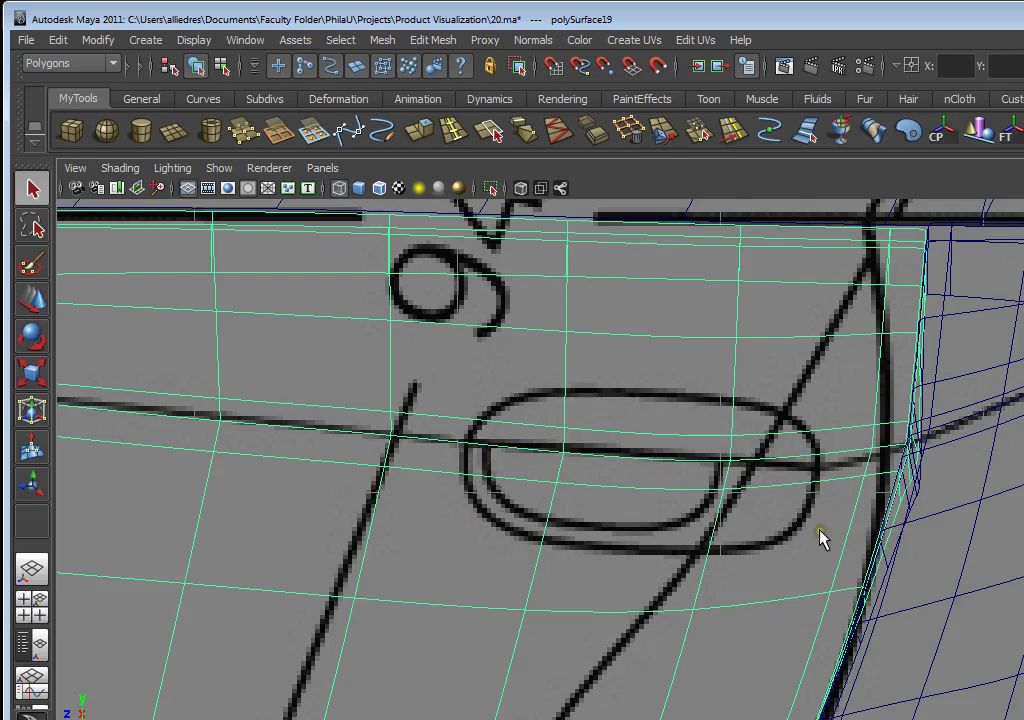
{"action": "right_click_drag", "start_coordinate": [818, 532], "coordinate": [805, 540], "text": "alt"}
{"action": "scroll", "coordinate": [812, 548], "scroll_direction": "down", "scroll_amount": 5}
{"action": "scroll", "coordinate": [681, 533], "scroll_direction": "up", "scroll_amount": 6}
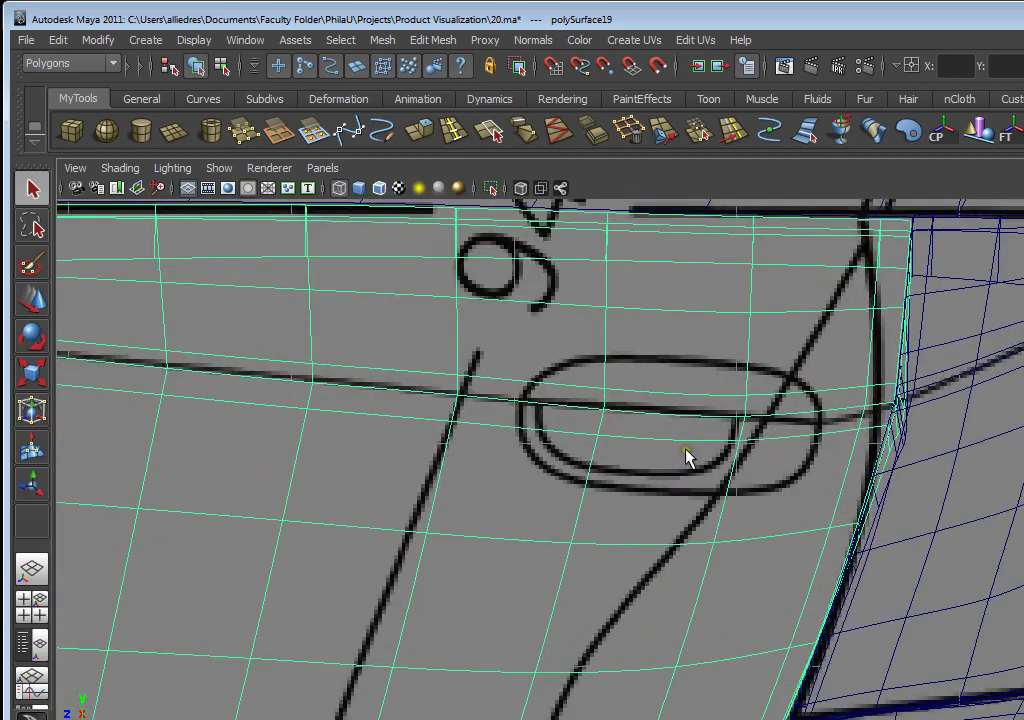
{"action": "scroll", "coordinate": [686, 456], "scroll_direction": "up", "scroll_amount": 5}
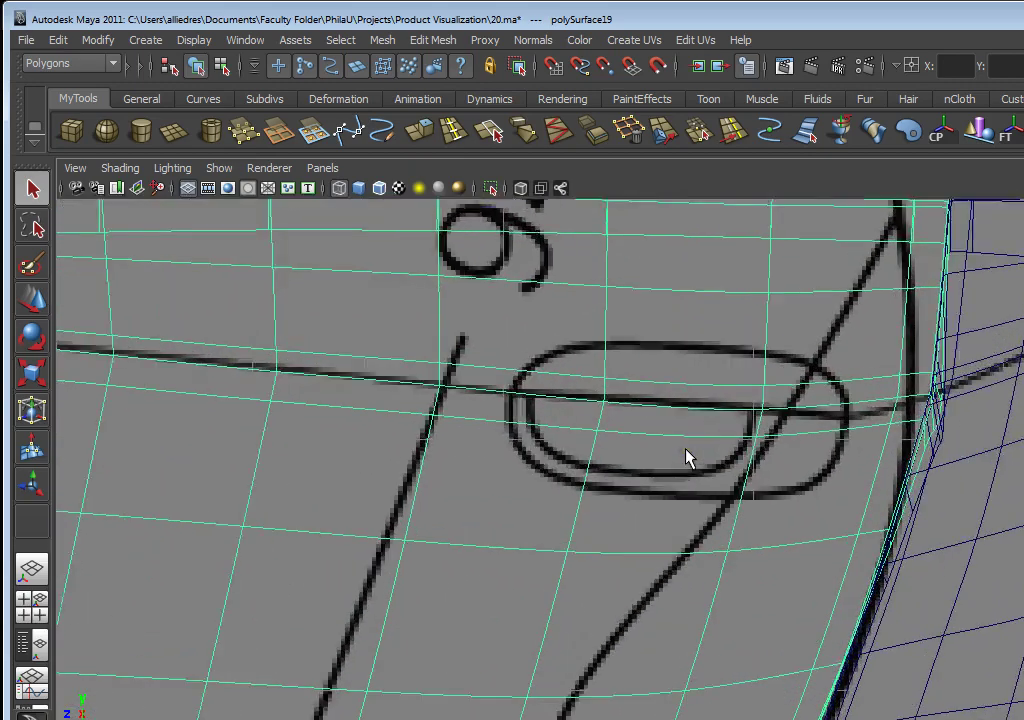
{"action": "scroll", "coordinate": [615, 548], "scroll_direction": "down", "scroll_amount": 4}
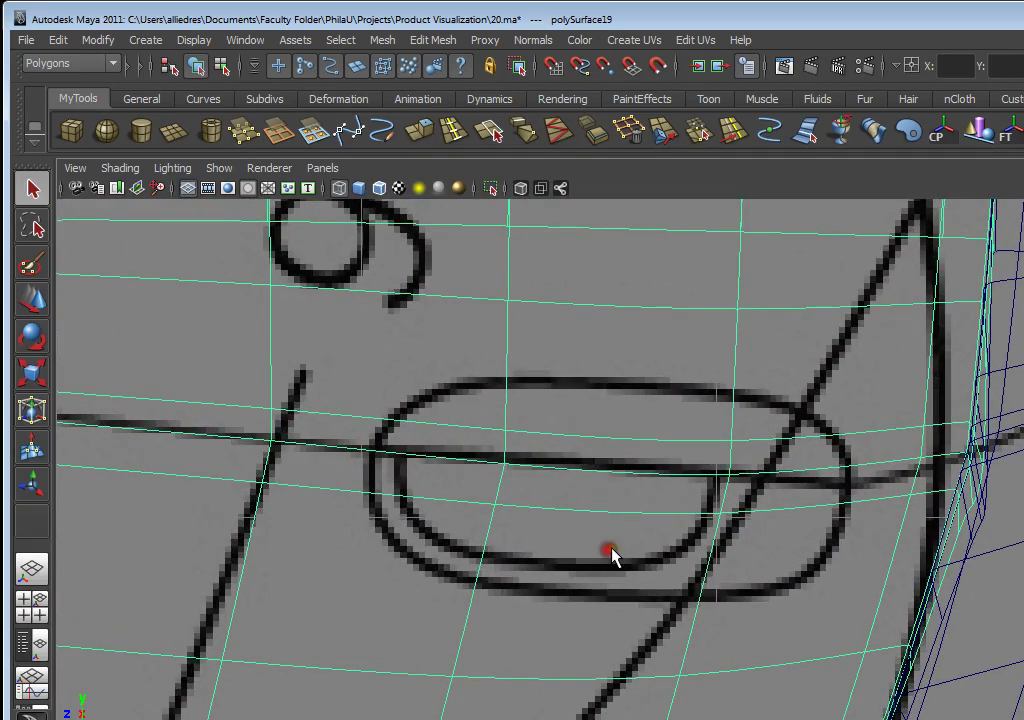
{"action": "scroll", "coordinate": [614, 551], "scroll_direction": "up", "scroll_amount": 3}
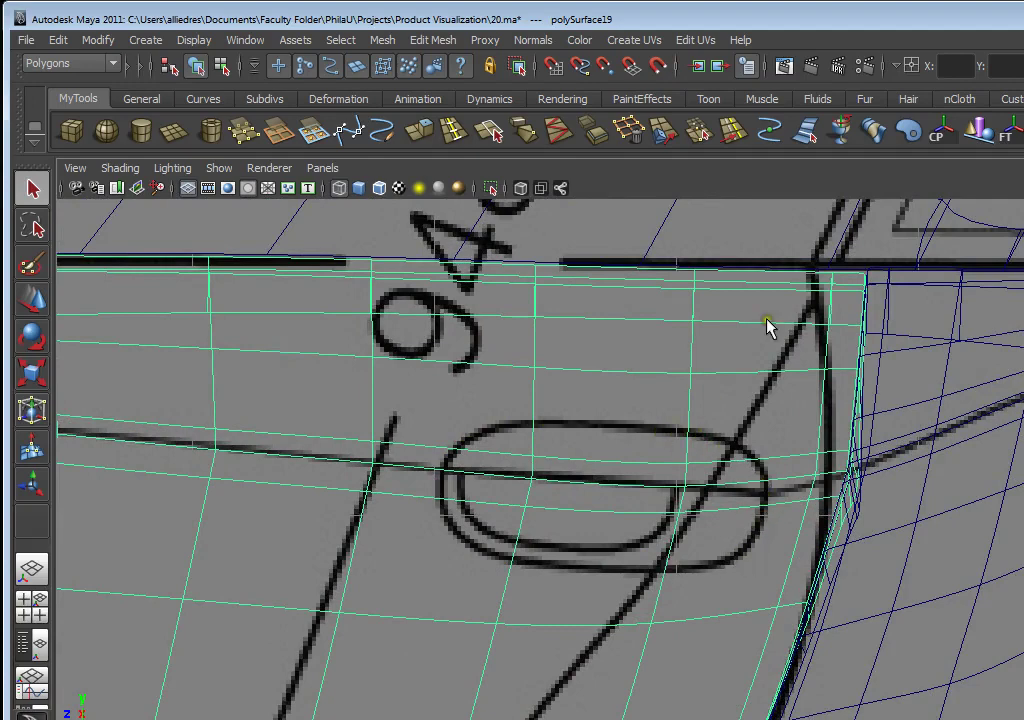
Detach the Edit Mesh commands into a floating window placed clear of the viewport and activate the Split Polygon Tool
{"action": "left_click", "coordinate": [446, 40]}
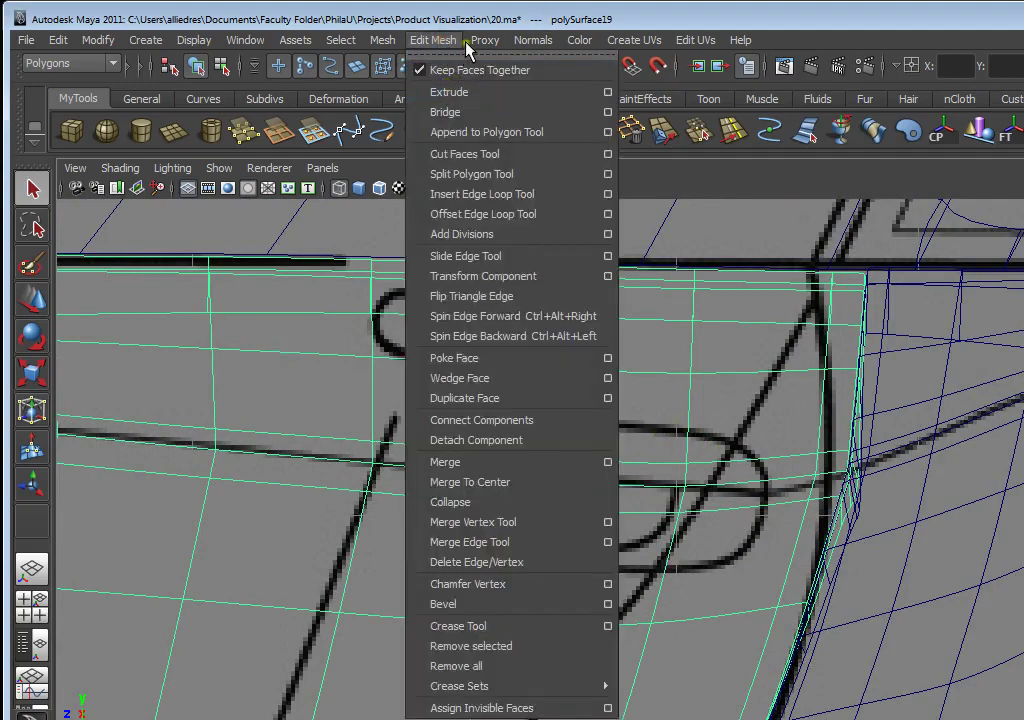
{"action": "left_click", "coordinate": [448, 56]}
{"action": "left_click_drag", "start_coordinate": [483, 45], "coordinate": [1023, 68]}
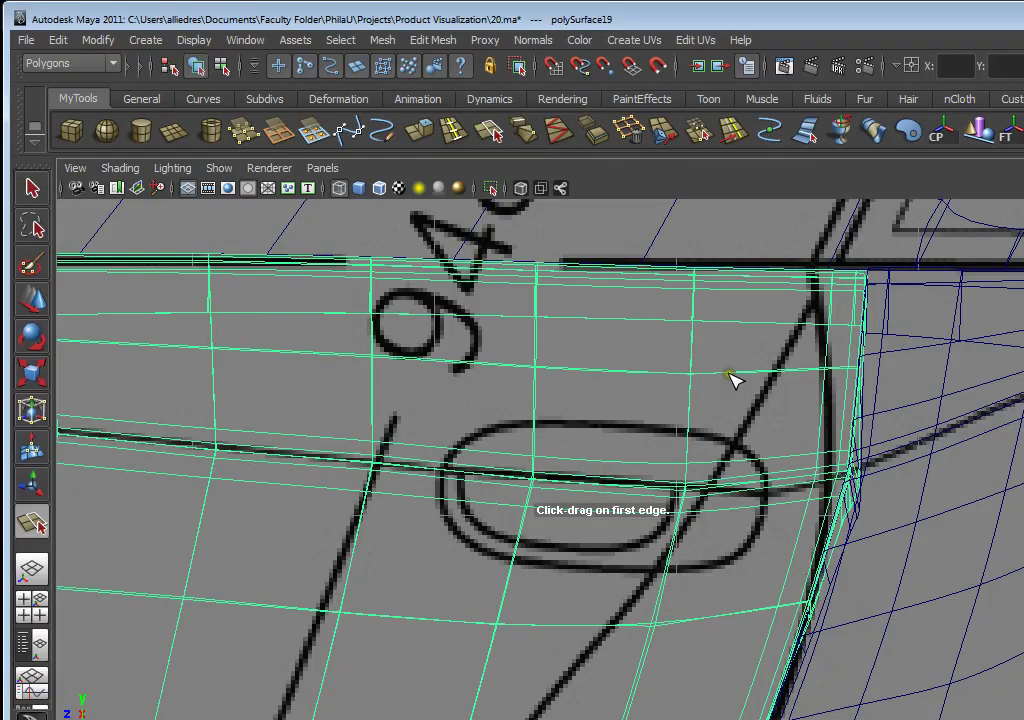
Try to split the door mesh along the upper curve of the handle outline to its rear corner and preview it smoothed
{"action": "scroll", "coordinate": [744, 450], "scroll_direction": "down", "scroll_amount": 10}
{"action": "scroll", "coordinate": [745, 460], "scroll_direction": "up", "scroll_amount": 10}
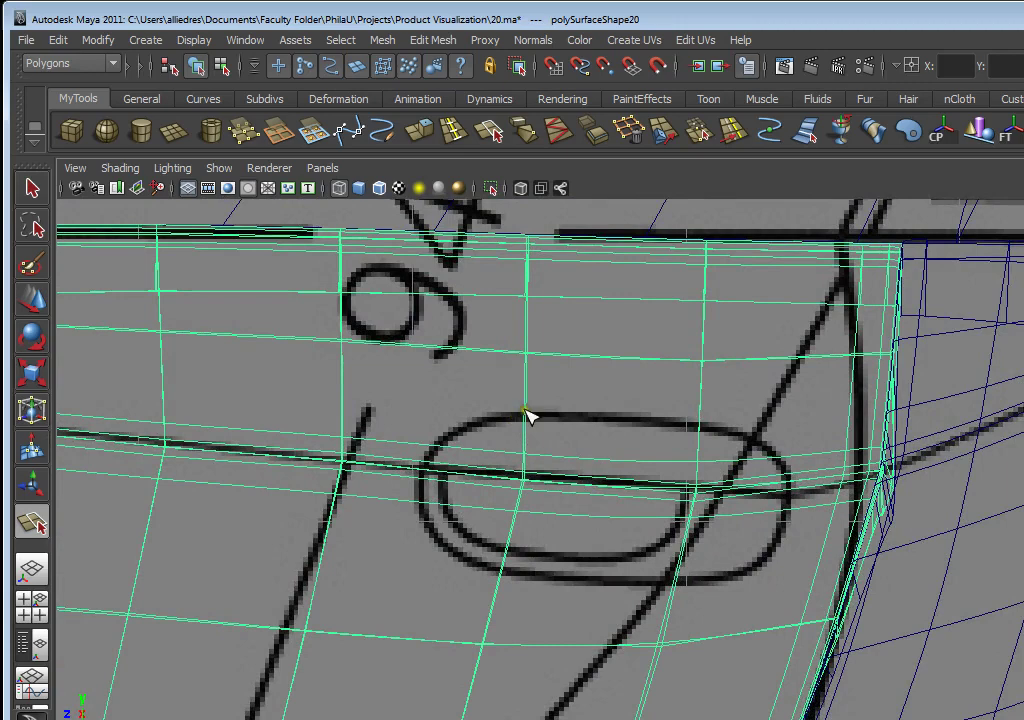
{"action": "left_click", "coordinate": [526, 413]}
{"action": "left_click", "coordinate": [699, 428]}
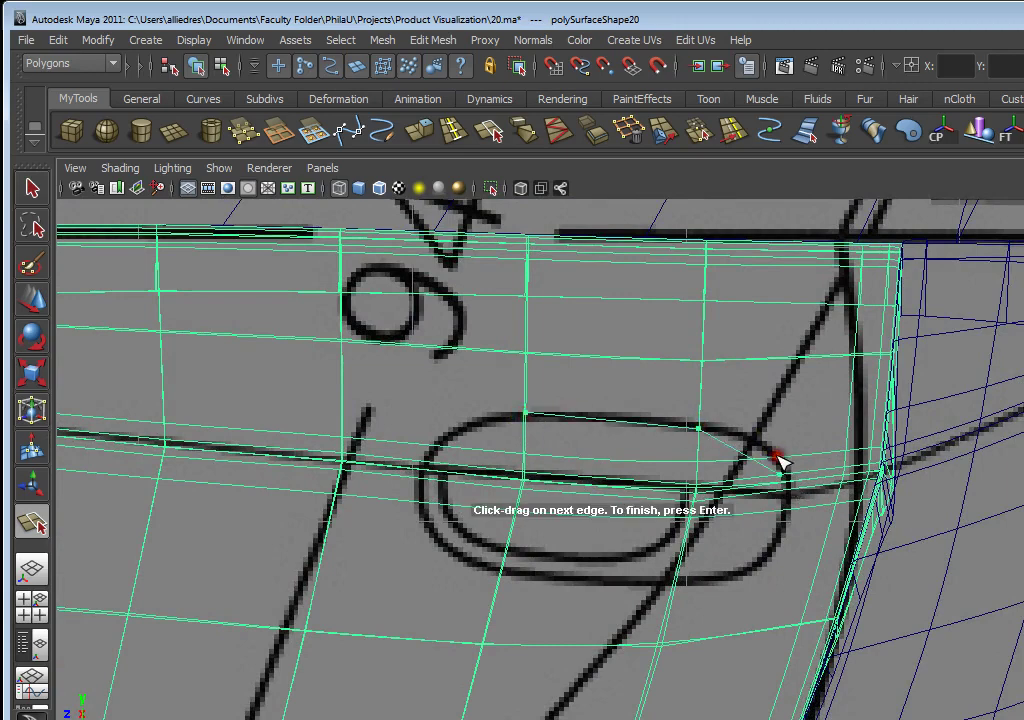
{"action": "key", "text": "Return"}
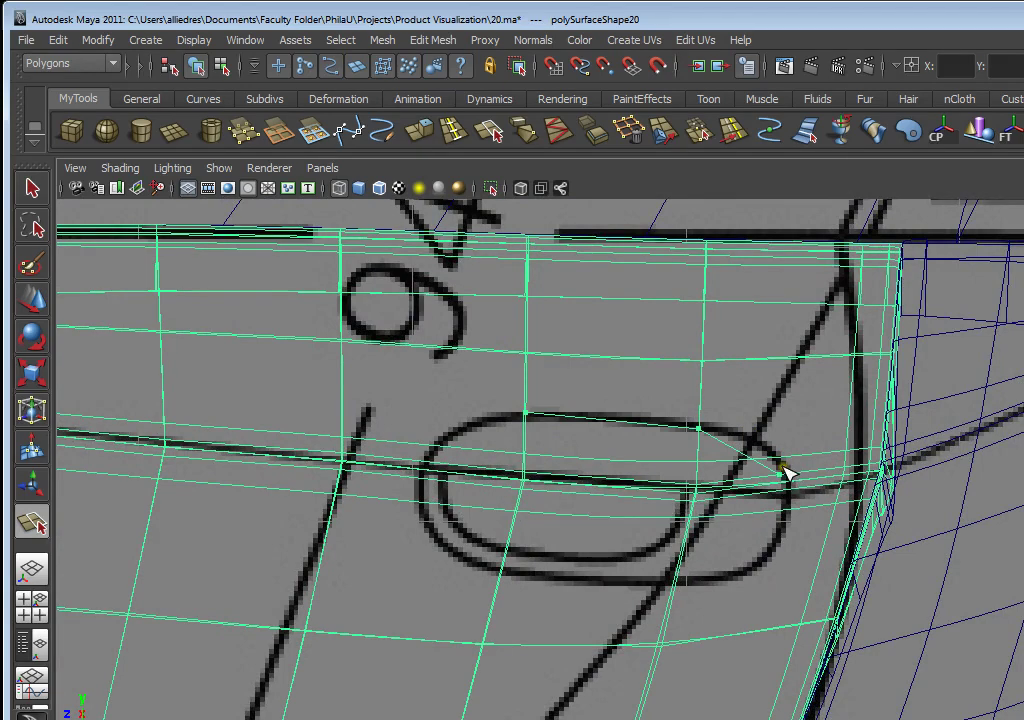
{"action": "key", "text": "q"}
{"action": "key", "text": "3"}
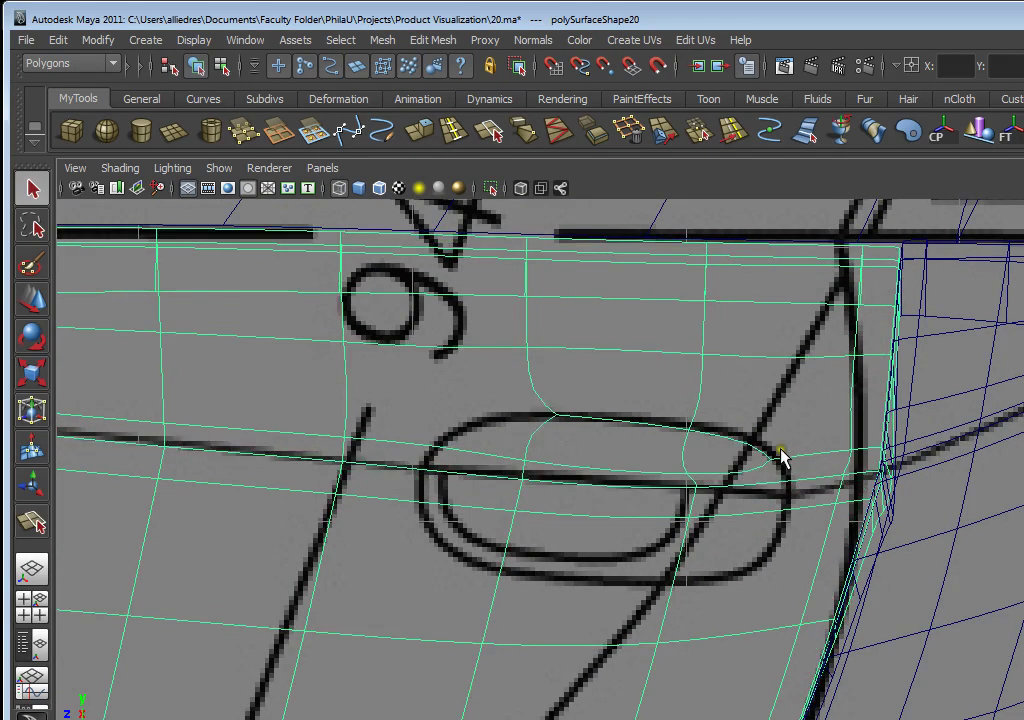
{"action": "key", "text": "ctrl+z"}
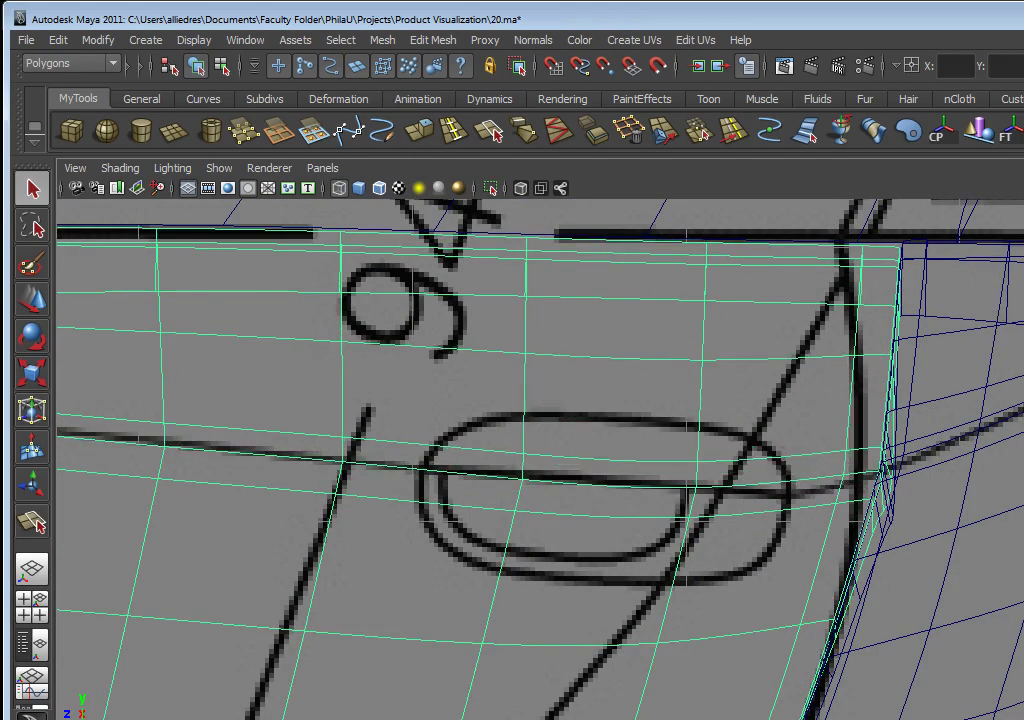
Try to split the smoothed door mesh around the rear curve of the handle outline, and undo the cut
{"action": "key", "text": "g"}
{"action": "left_click", "coordinate": [775, 453]}
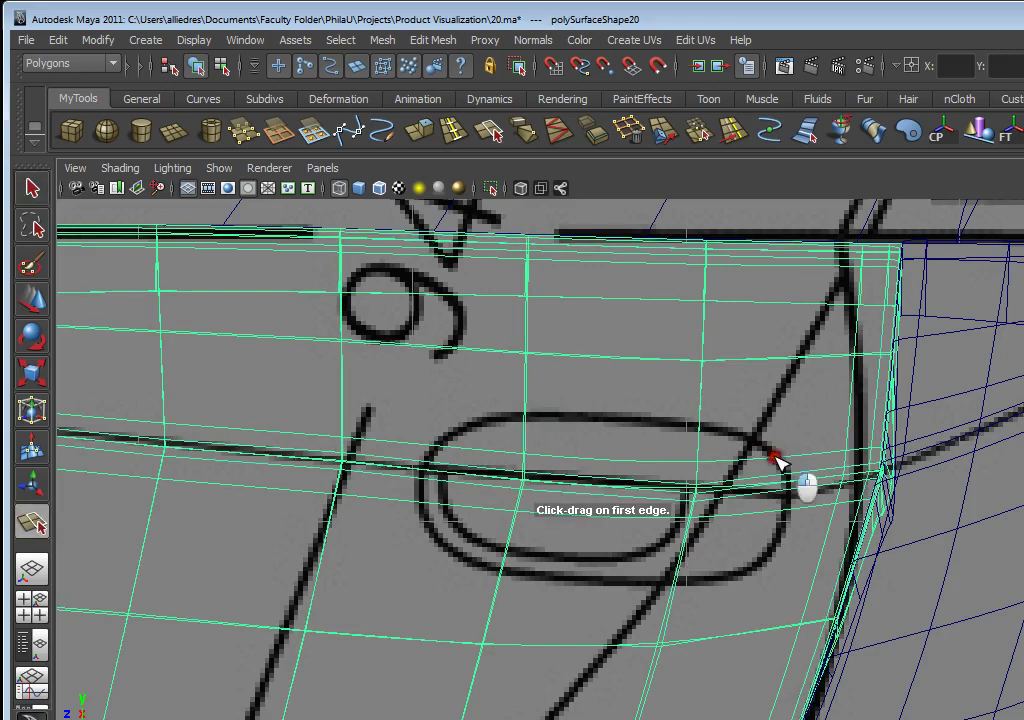
{"action": "left_click", "coordinate": [700, 420]}
{"action": "left_click", "coordinate": [701, 427]}
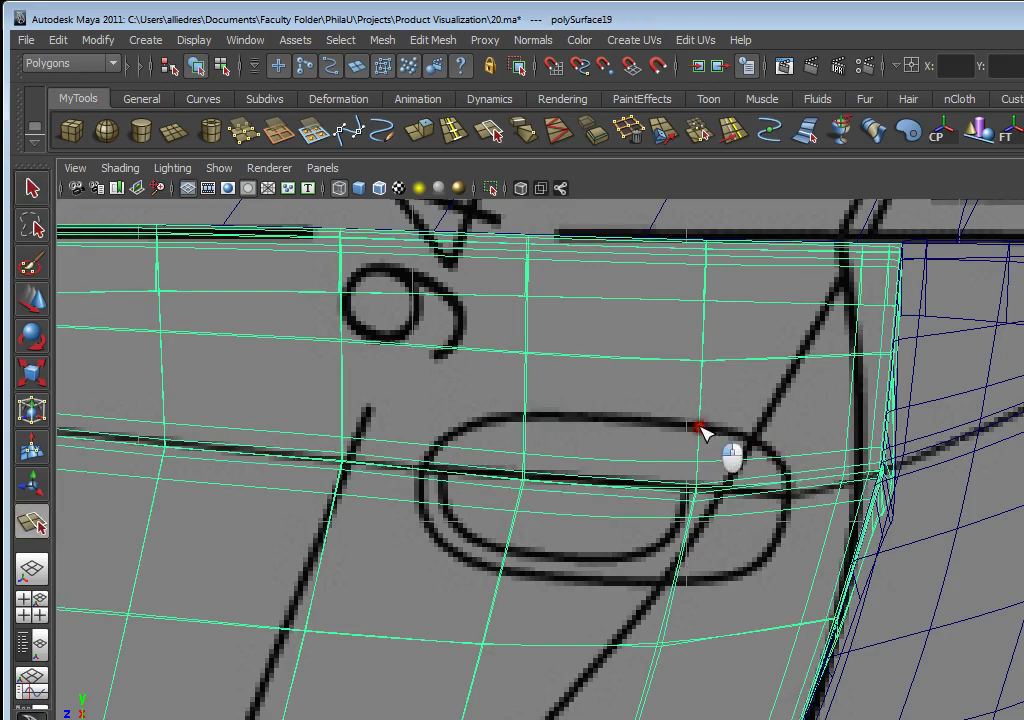
{"action": "left_click", "coordinate": [784, 459]}
{"action": "mouse_move", "coordinate": [786, 462]}
{"action": "left_mouse_down"}
{"action": "mouse_move", "coordinate": [795, 457]}
{"action": "mouse_move", "coordinate": [789, 464]}
{"action": "left_mouse_up"}
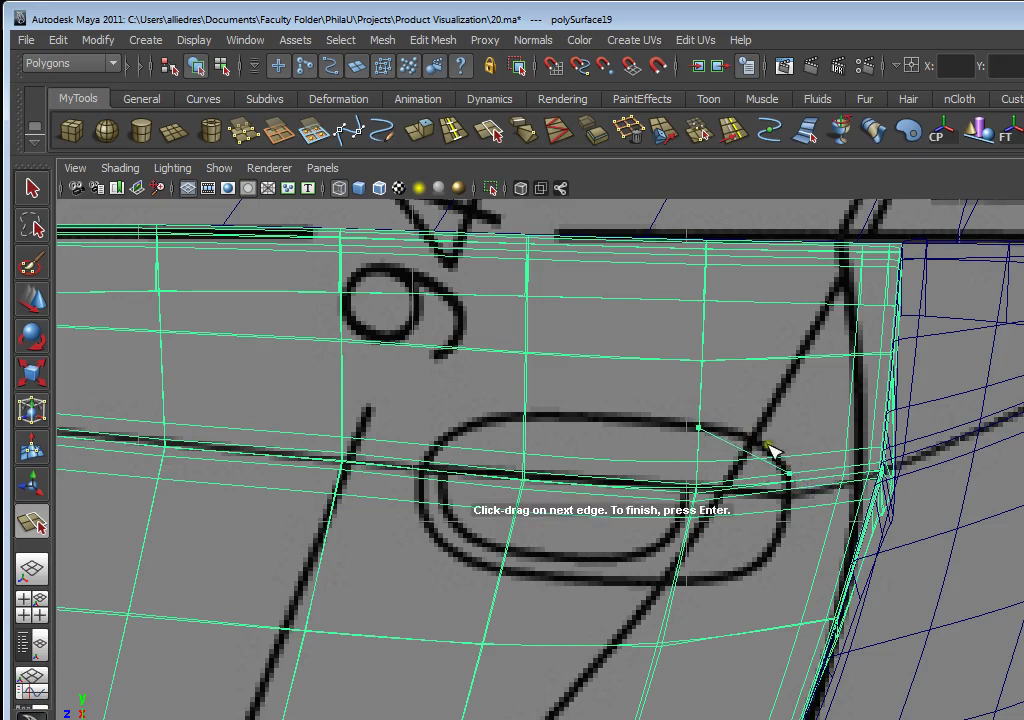
{"action": "left_click", "coordinate": [789, 491]}
{"action": "left_click", "coordinate": [786, 511]}
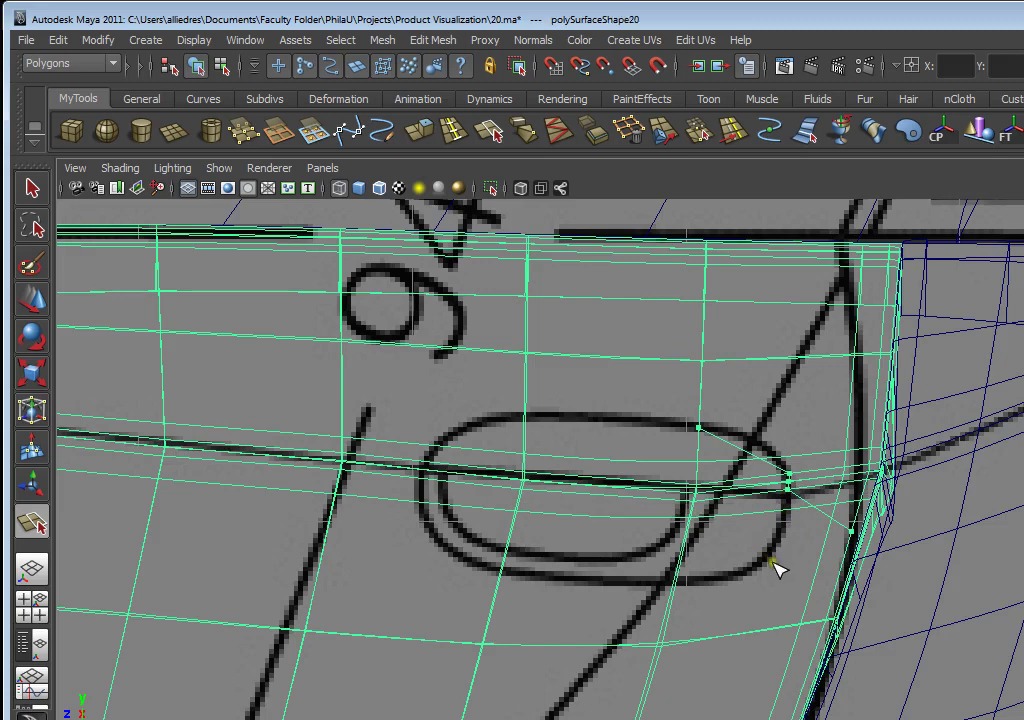
{"action": "key", "text": "Return"}
{"action": "key", "text": "ctrl+z"}
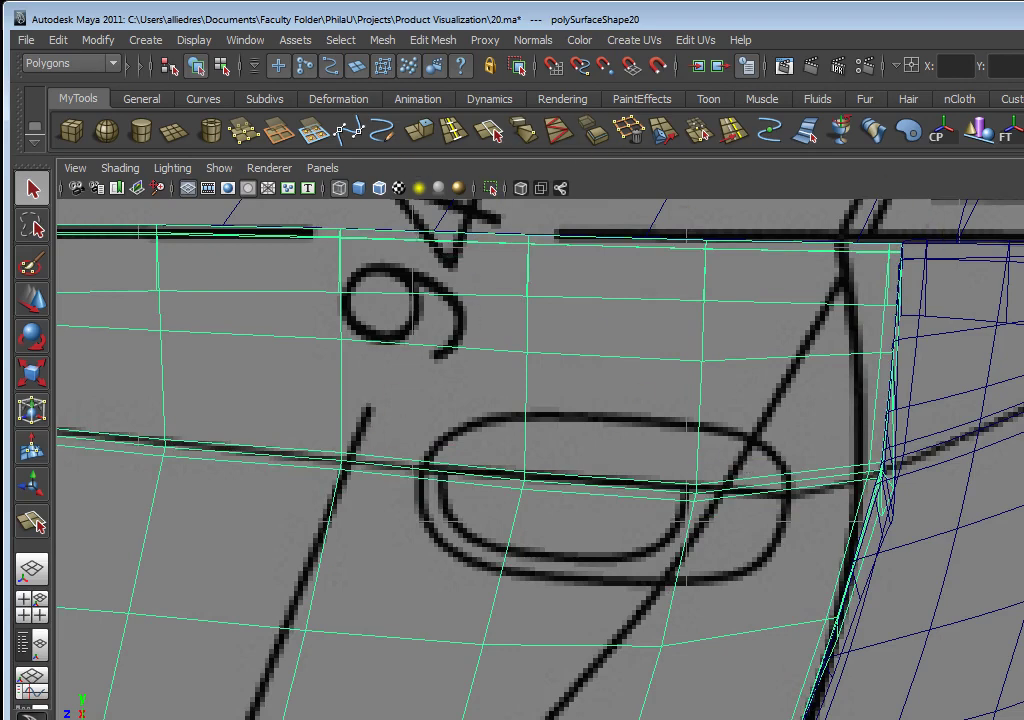
Split the door mesh along the handle outline's upper side, from its front end on the crease through the two vertical edges
{"action": "key", "text": "y"}
{"action": "left_click", "coordinate": [424, 465]}
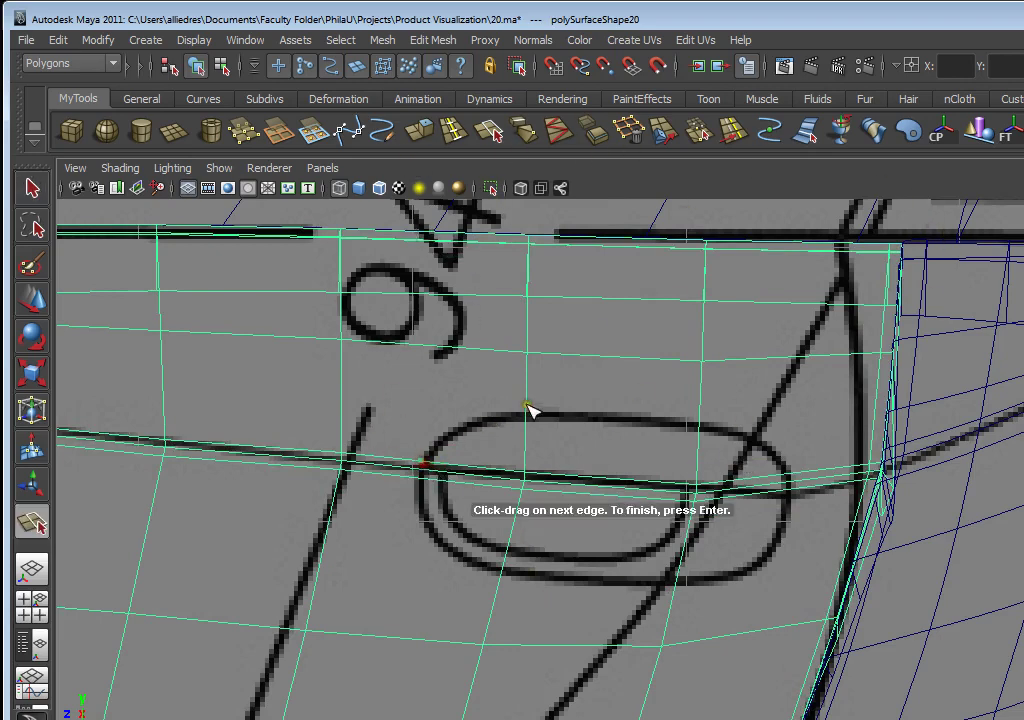
{"action": "left_click_drag", "start_coordinate": [527, 408], "coordinate": [524, 428]}
{"action": "left_click", "coordinate": [686, 421]}
{"action": "left_click_drag", "start_coordinate": [699, 426], "coordinate": [702, 430]}
{"action": "key", "text": "Return"}
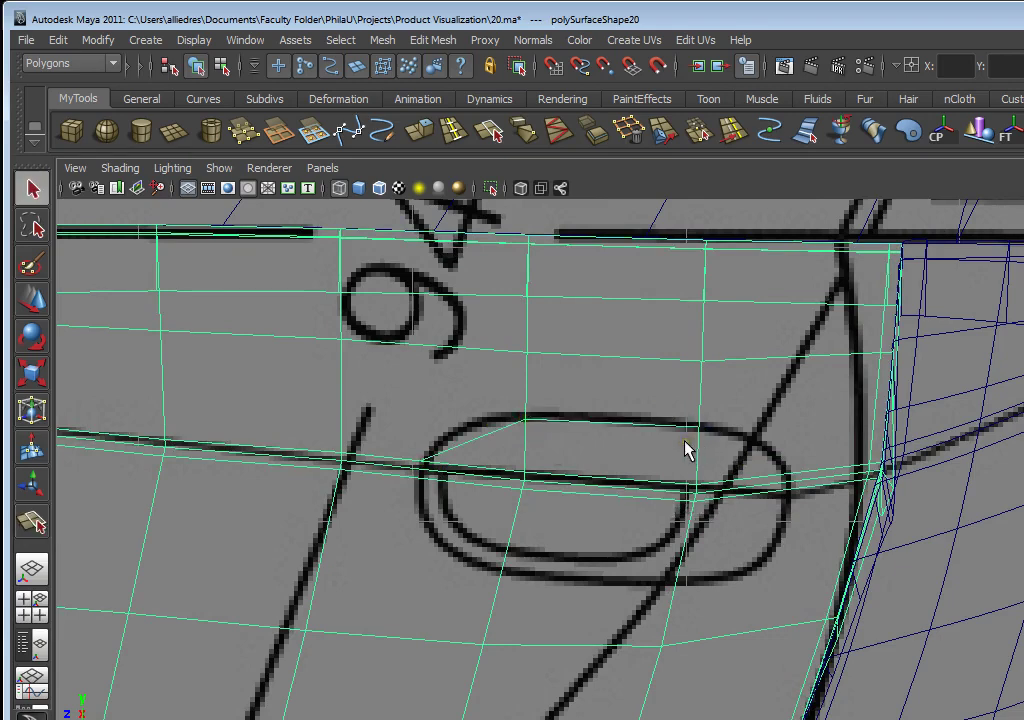
Split from the end of the upper cut down to the outline's rear end on the crease's upper edge
{"action": "key", "text": "y"}
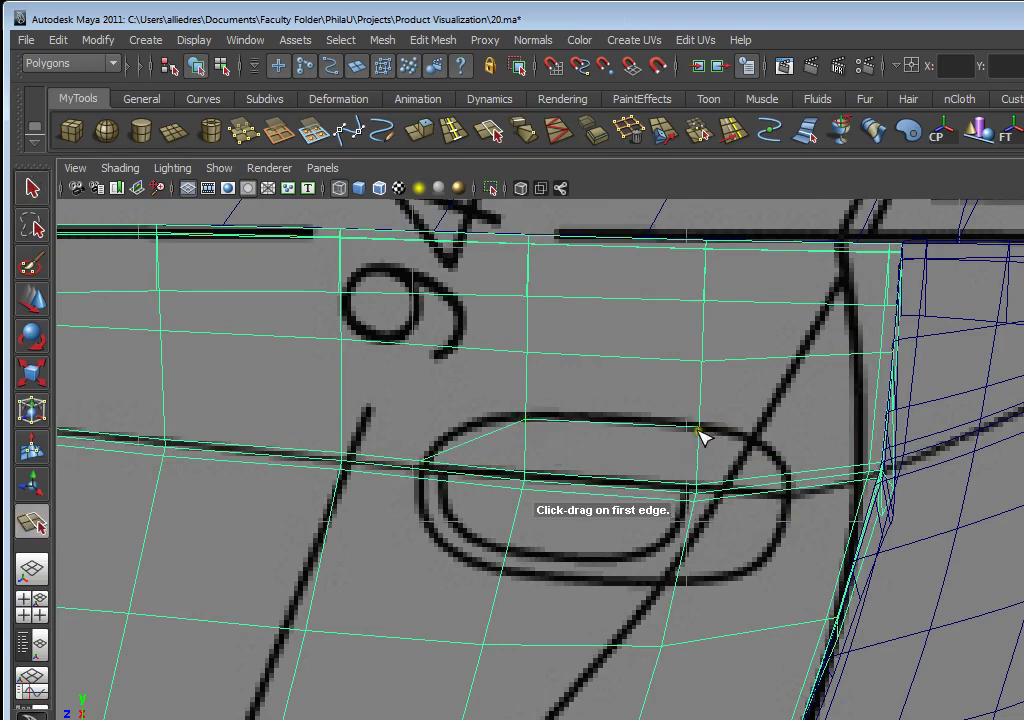
{"action": "left_click", "coordinate": [699, 428]}
{"action": "left_click", "coordinate": [786, 479]}
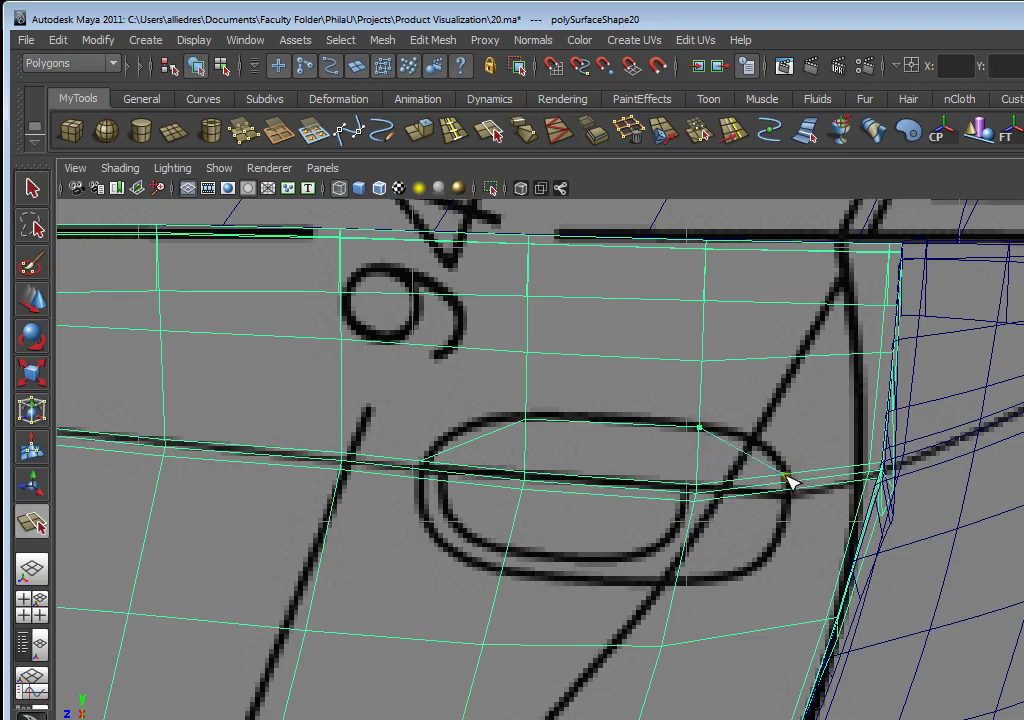
{"action": "key", "text": "Return"}
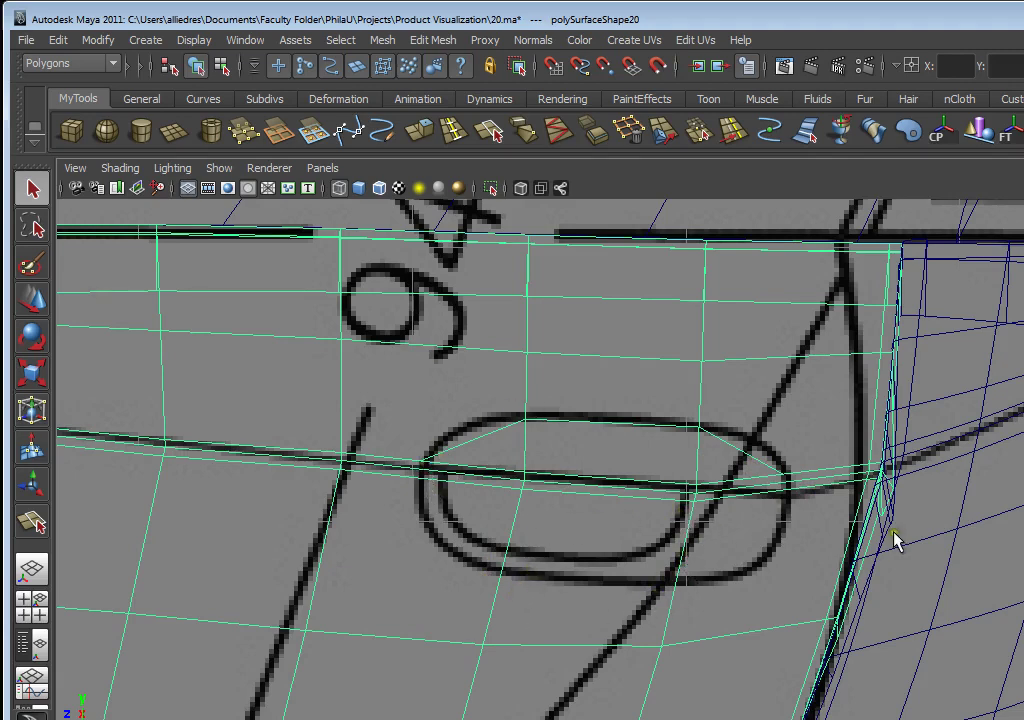
Split the mesh along the straight lower side of the handle outline between the two vertical edges
{"action": "key", "text": "y"}
{"action": "left_click", "coordinate": [502, 576]}
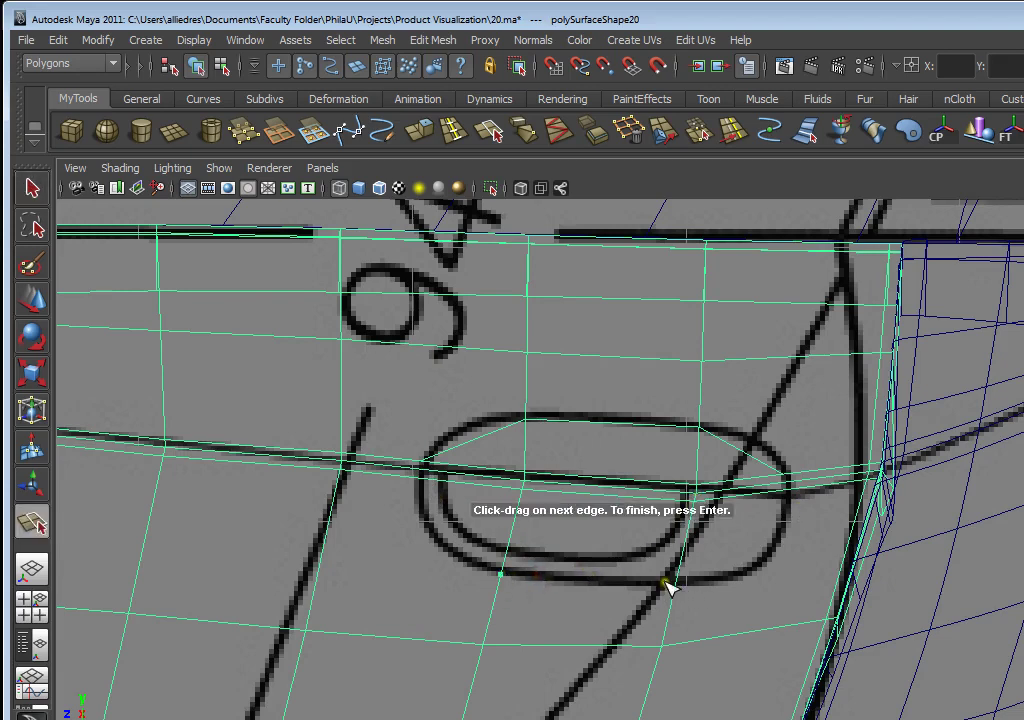
{"action": "left_click", "coordinate": [669, 583]}
{"action": "key", "text": "Return"}
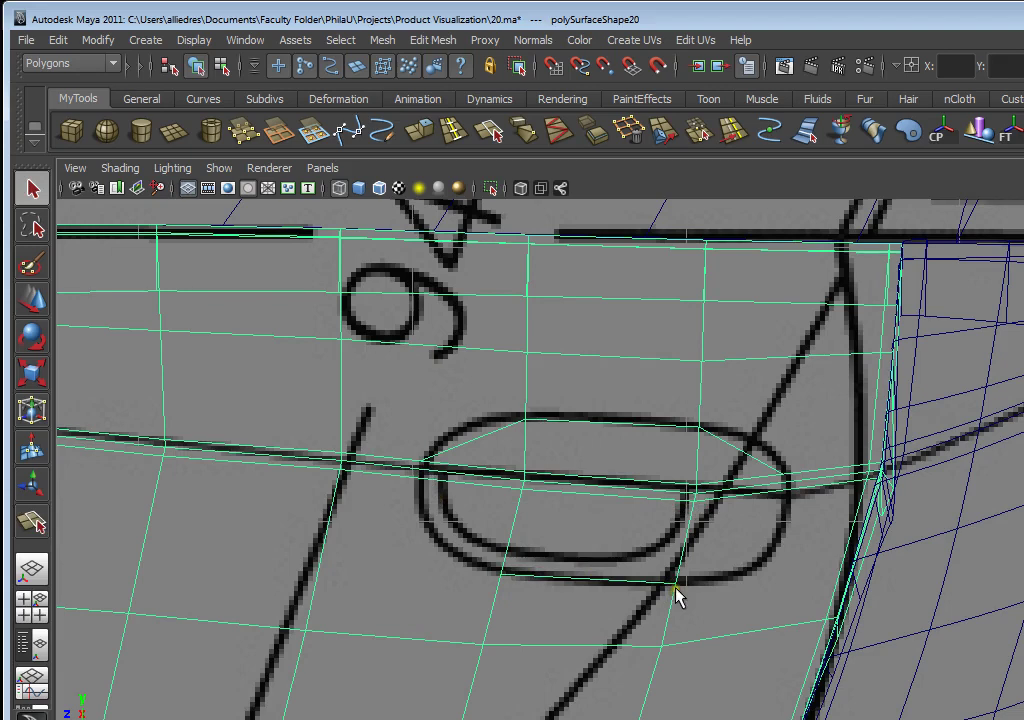
Try to split from the lower cut's front point up to the crease at the front of the handle outline
{"action": "key", "text": "y"}
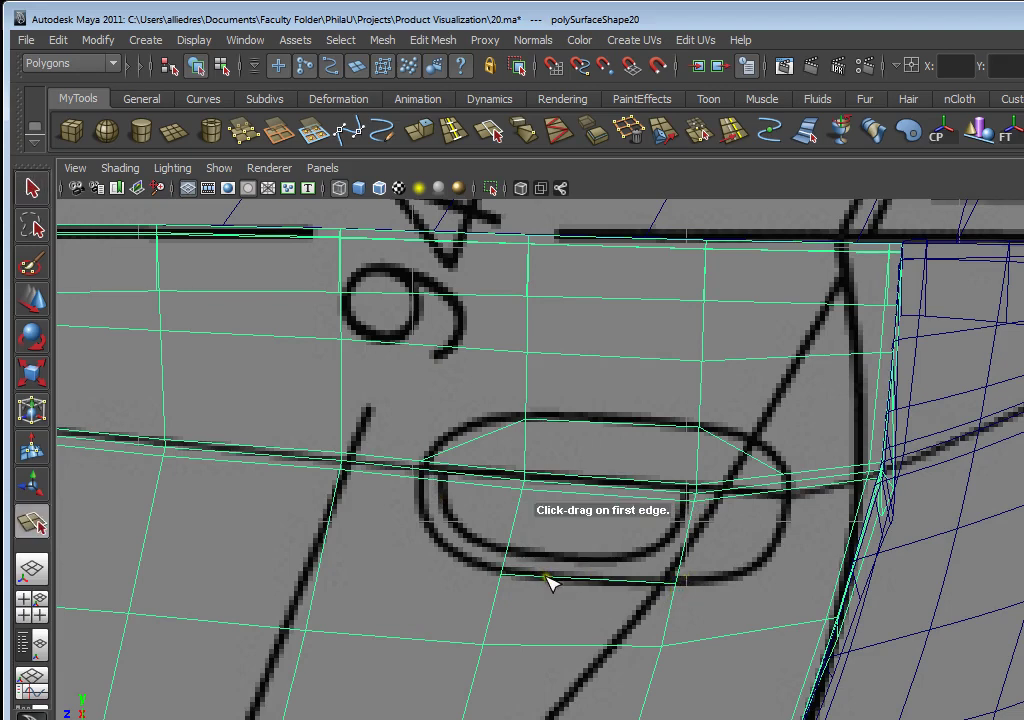
{"action": "left_click", "coordinate": [503, 576]}
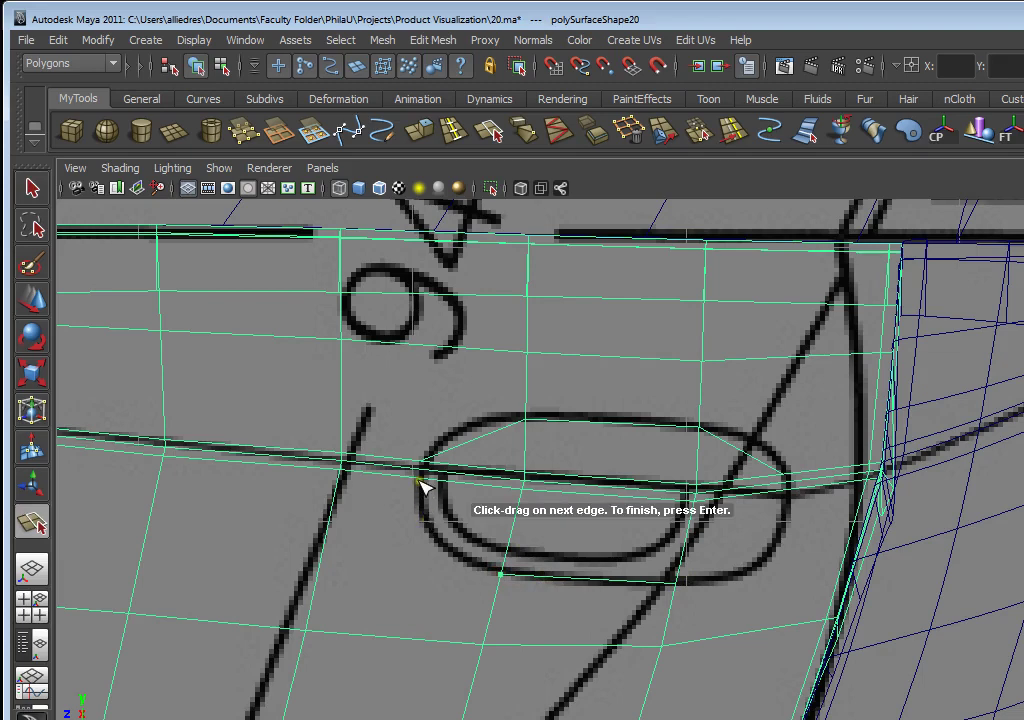
{"action": "left_click", "coordinate": [432, 532]}
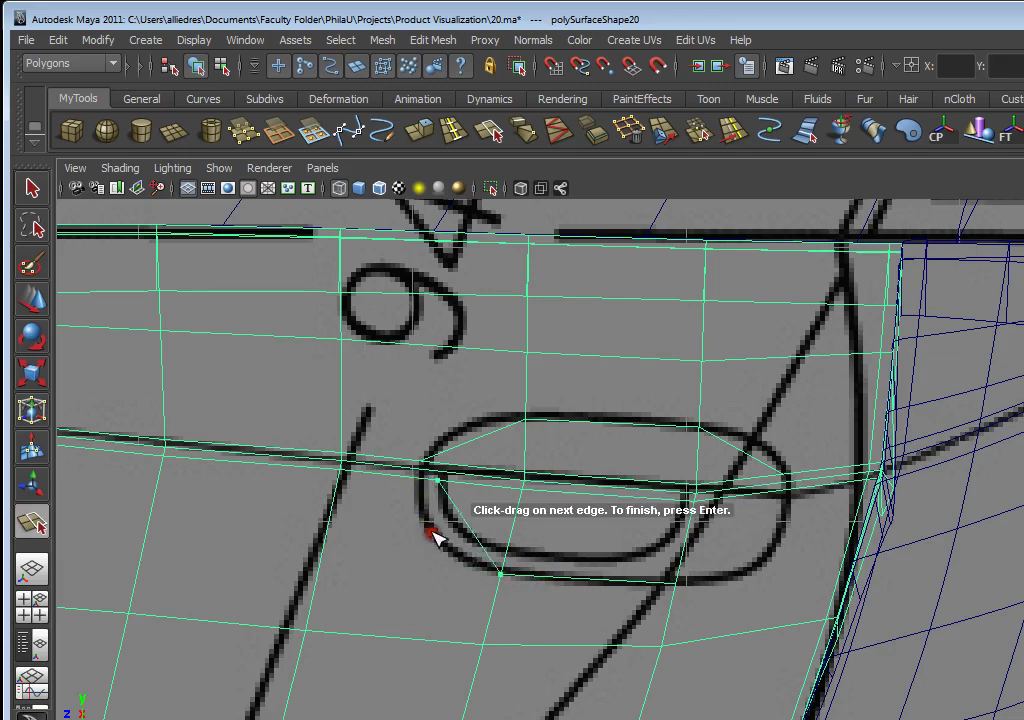
{"action": "key", "text": "Return"}
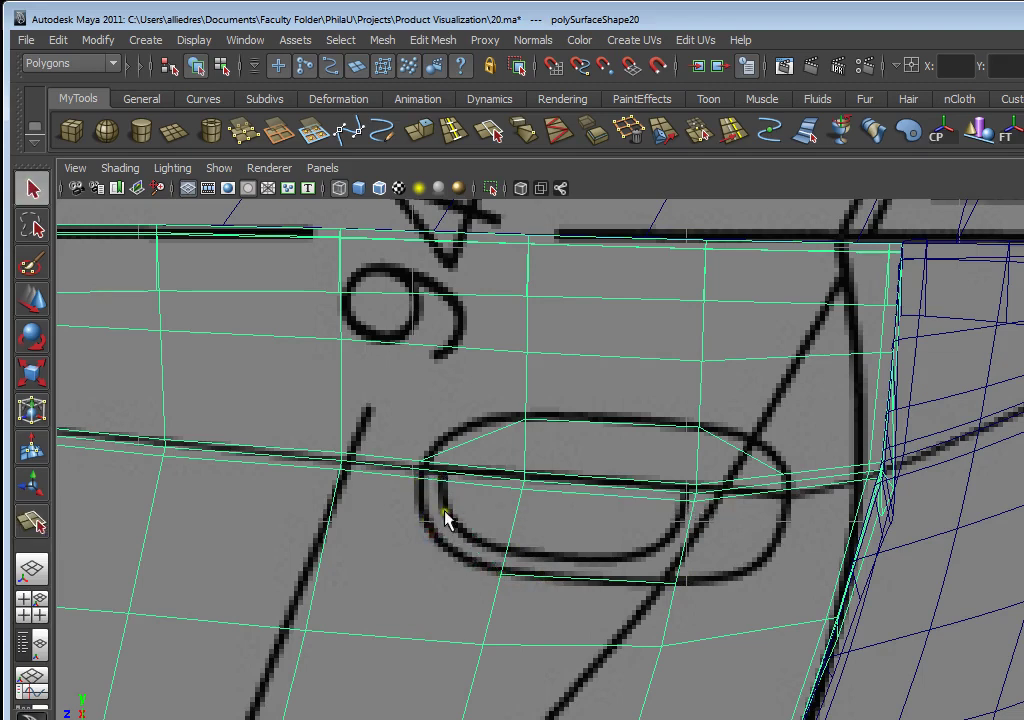
Close the outline's front end by splitting from the lower cut to the crease and across it to the upper cut
{"action": "key", "text": "y"}
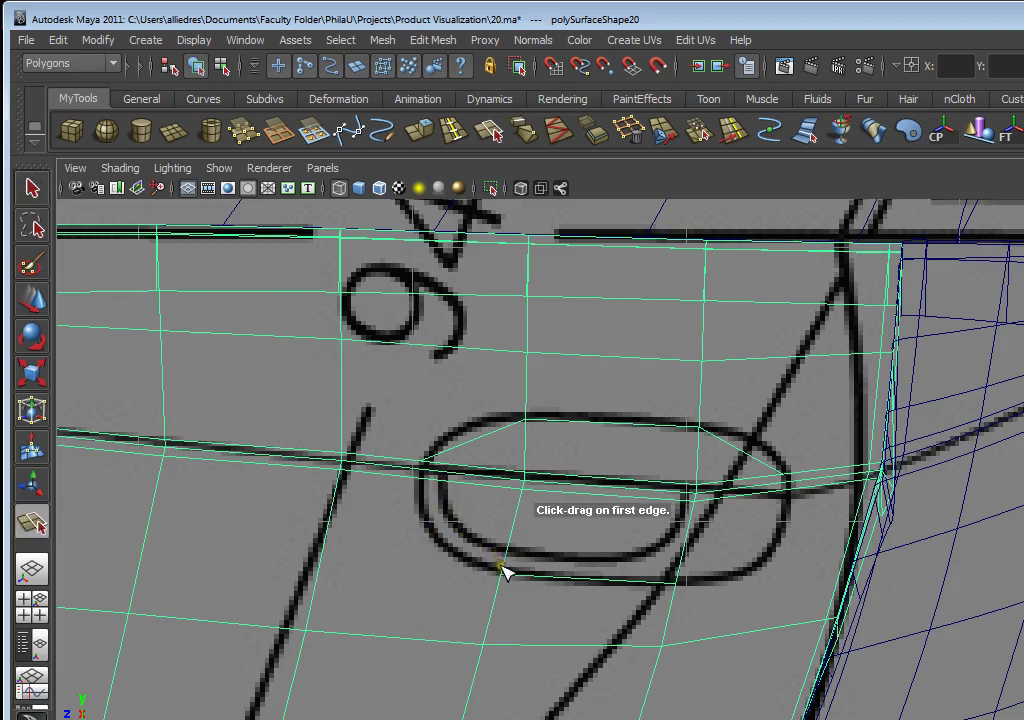
{"action": "left_click", "coordinate": [498, 580]}
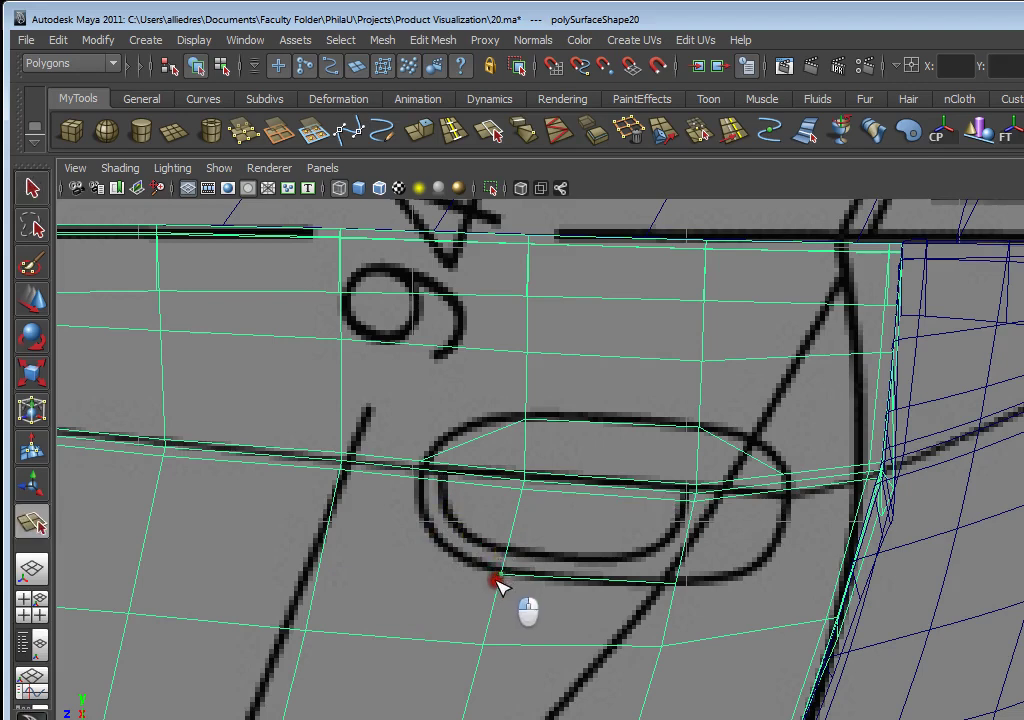
{"action": "left_click", "coordinate": [425, 483]}
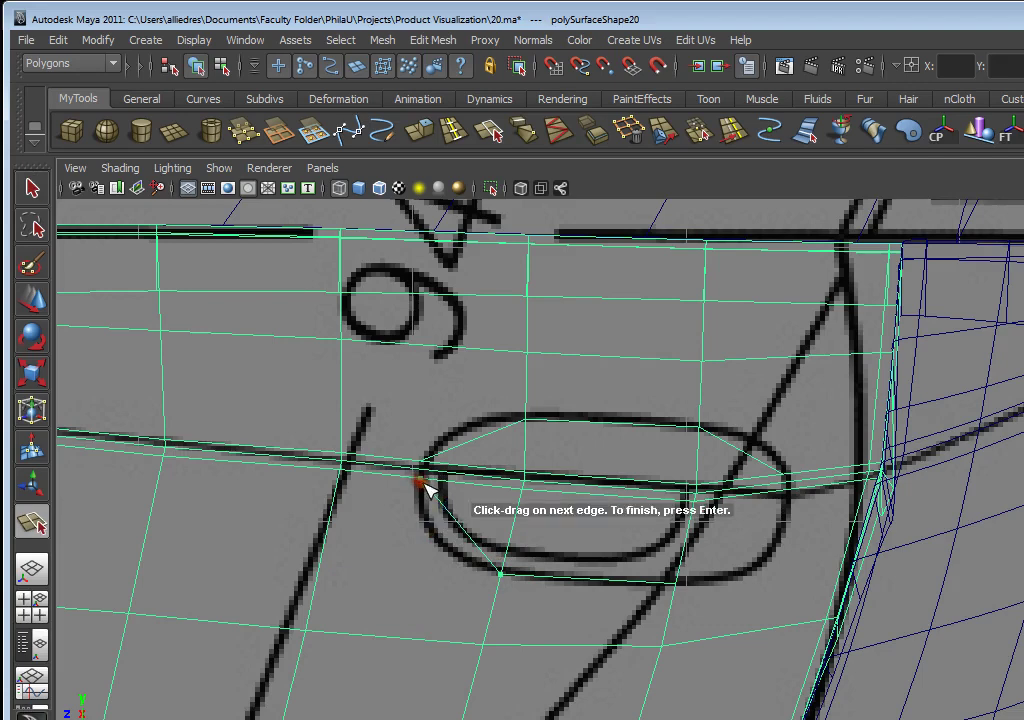
{"action": "key", "text": "Return"}
{"action": "key", "text": "g"}
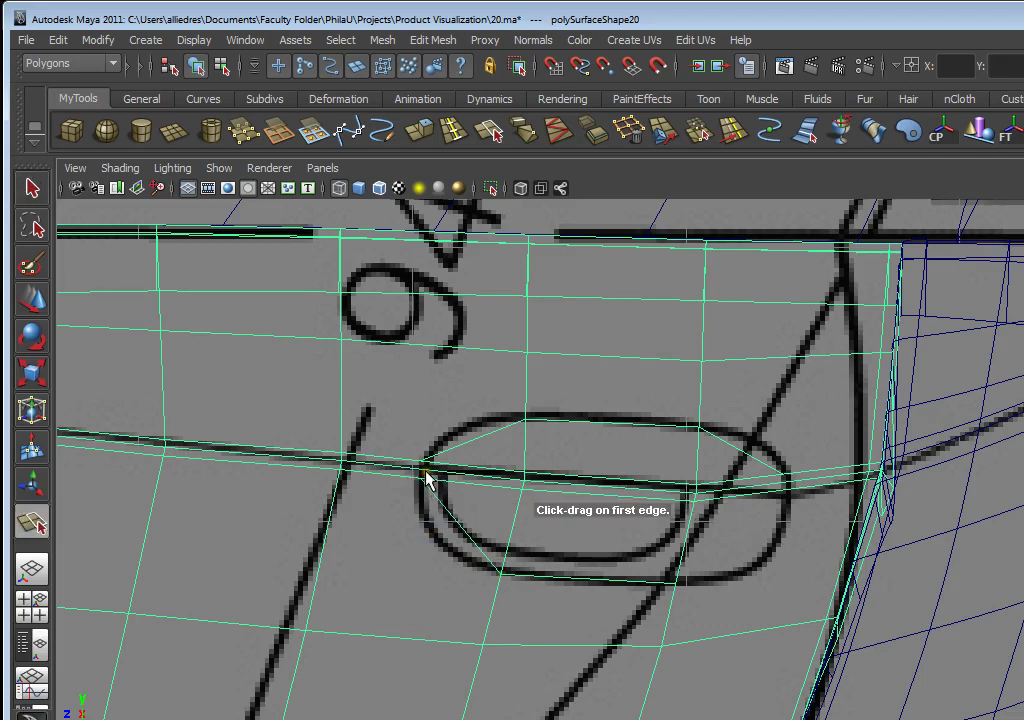
{"action": "left_click", "coordinate": [414, 477]}
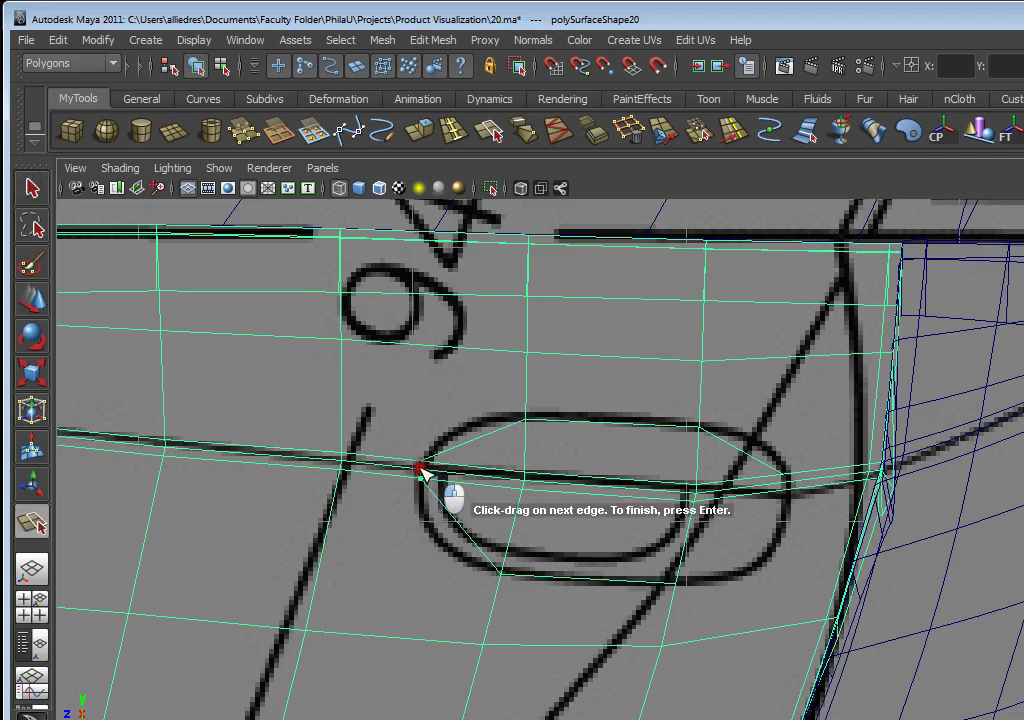
{"action": "left_click_drag", "start_coordinate": [422, 470], "coordinate": [422, 457]}
{"action": "key", "text": "Return"}
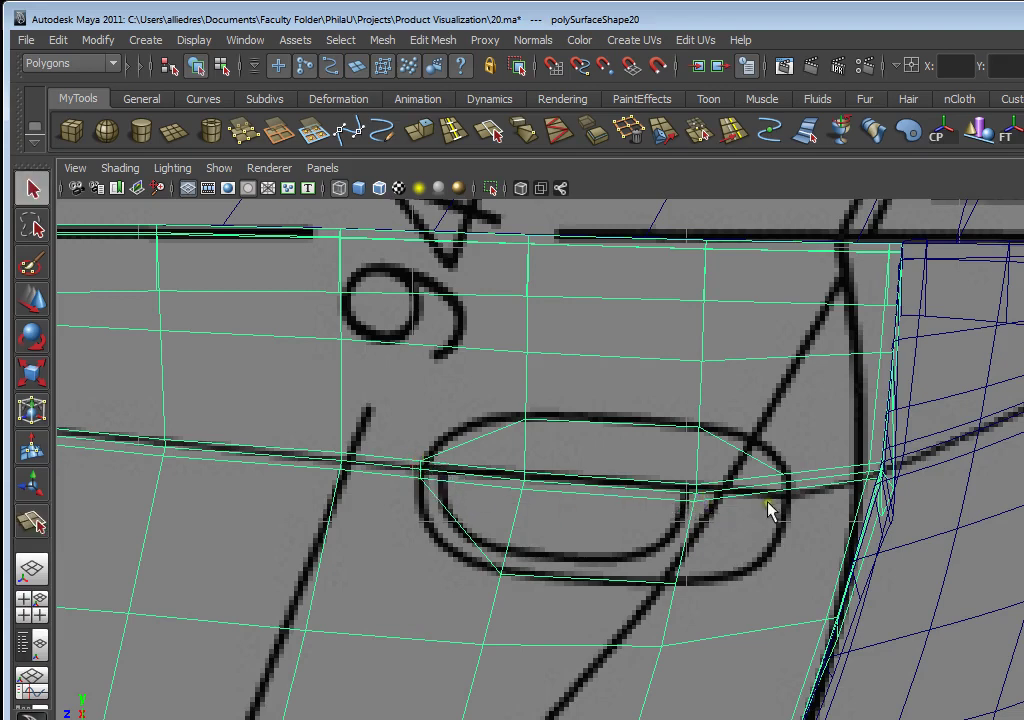
Close the outline's rear end by splitting from the lower cut's rear point to the crease and across it to the upper cut
{"action": "middle_click_drag", "start_coordinate": [768, 502], "coordinate": [647, 471], "text": "alt"}
{"action": "scroll", "coordinate": [647, 471], "scroll_direction": "up", "scroll_amount": 3}
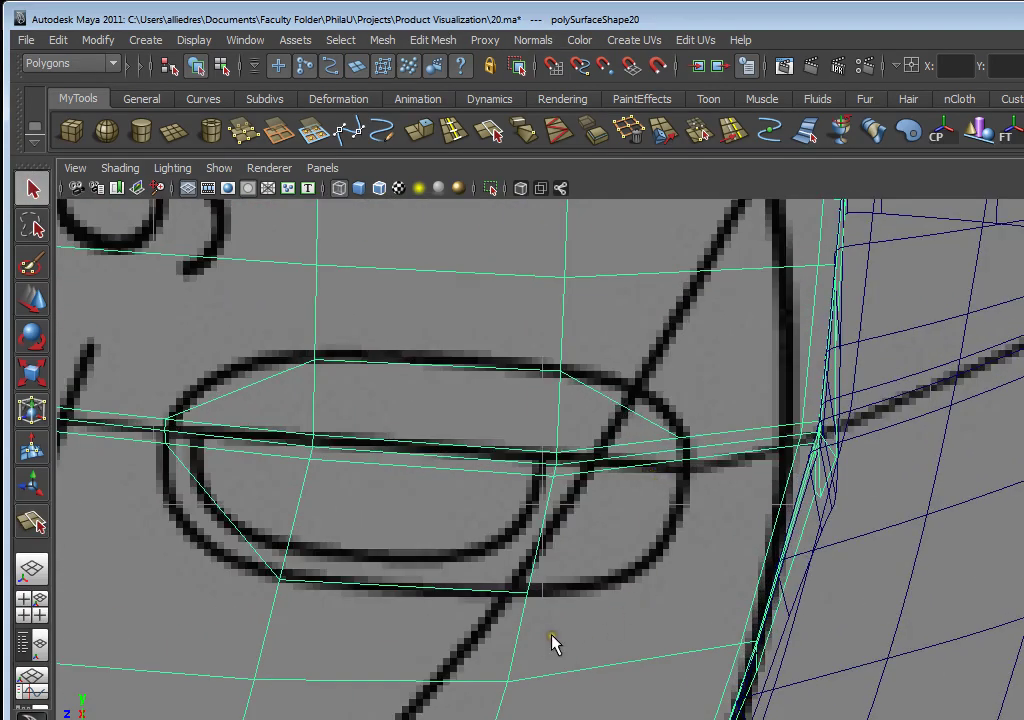
{"action": "key", "text": "y"}
{"action": "left_click", "coordinate": [528, 597]}
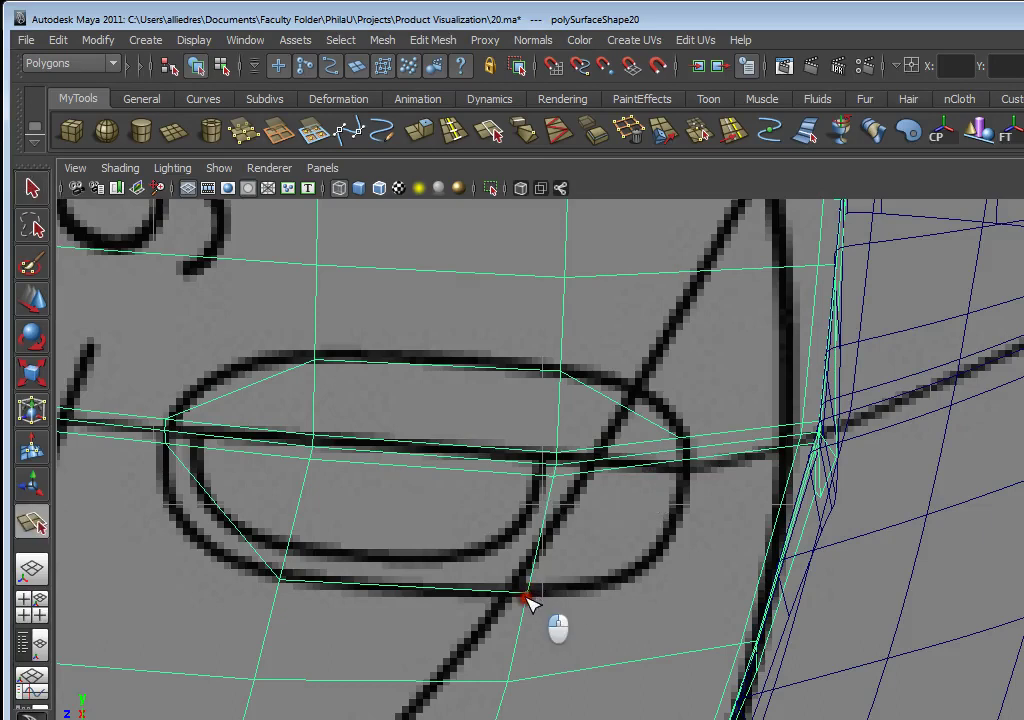
{"action": "left_click", "coordinate": [686, 464]}
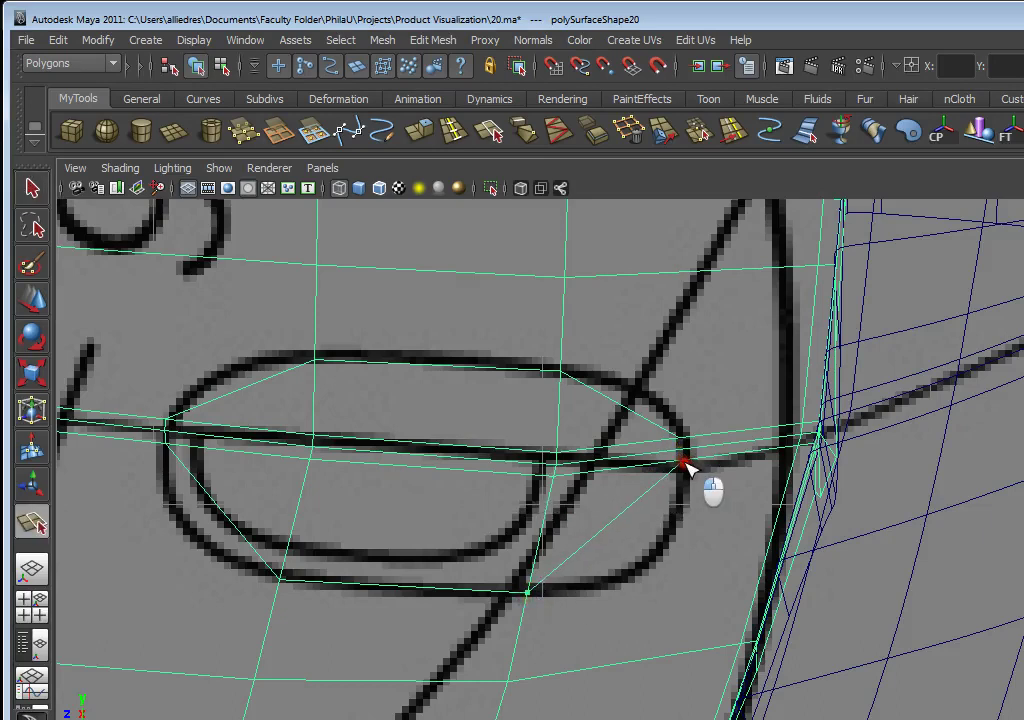
{"action": "left_click", "coordinate": [687, 448]}
{"action": "left_click_drag", "start_coordinate": [688, 452], "coordinate": [679, 437]}
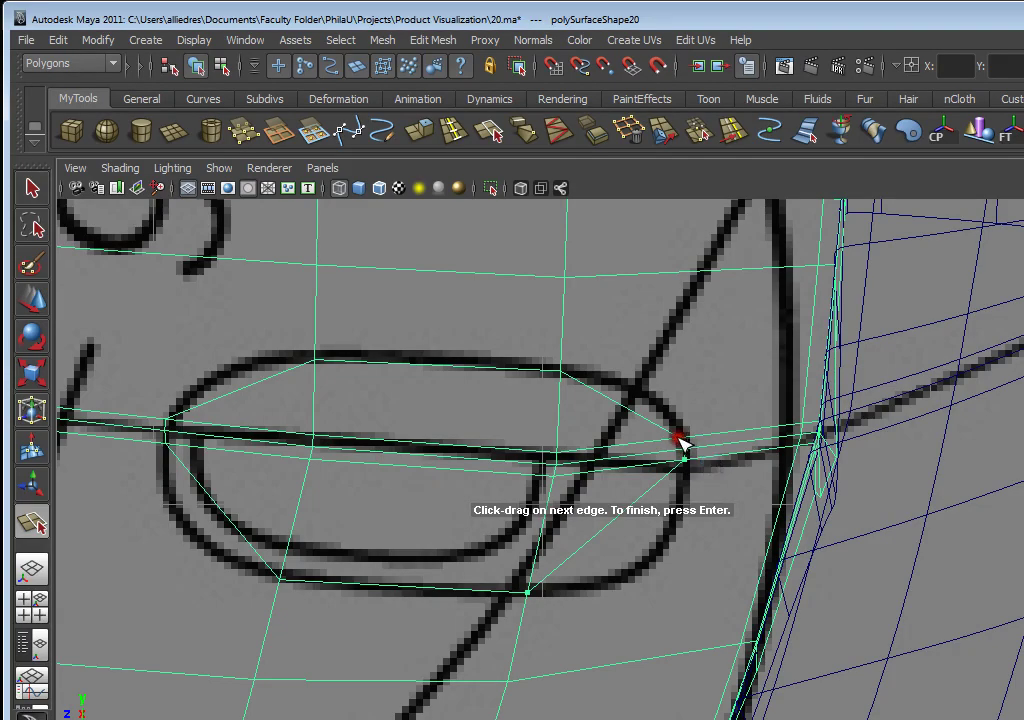
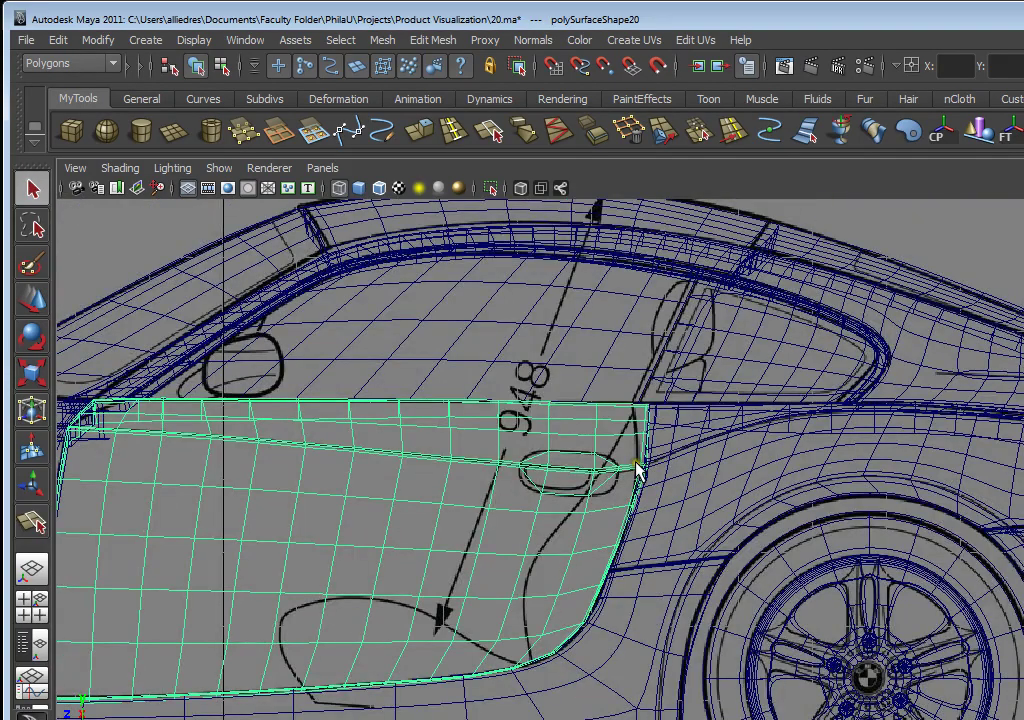
Preview the closed handle cut on the smoothed door mesh against the blueprint, and return to the unsmoothed display
{"action": "middle_click_drag", "start_coordinate": [638, 470], "coordinate": [704, 463], "text": "alt"}
{"action": "scroll", "coordinate": [704, 463], "scroll_direction": "up", "scroll_amount": 1}
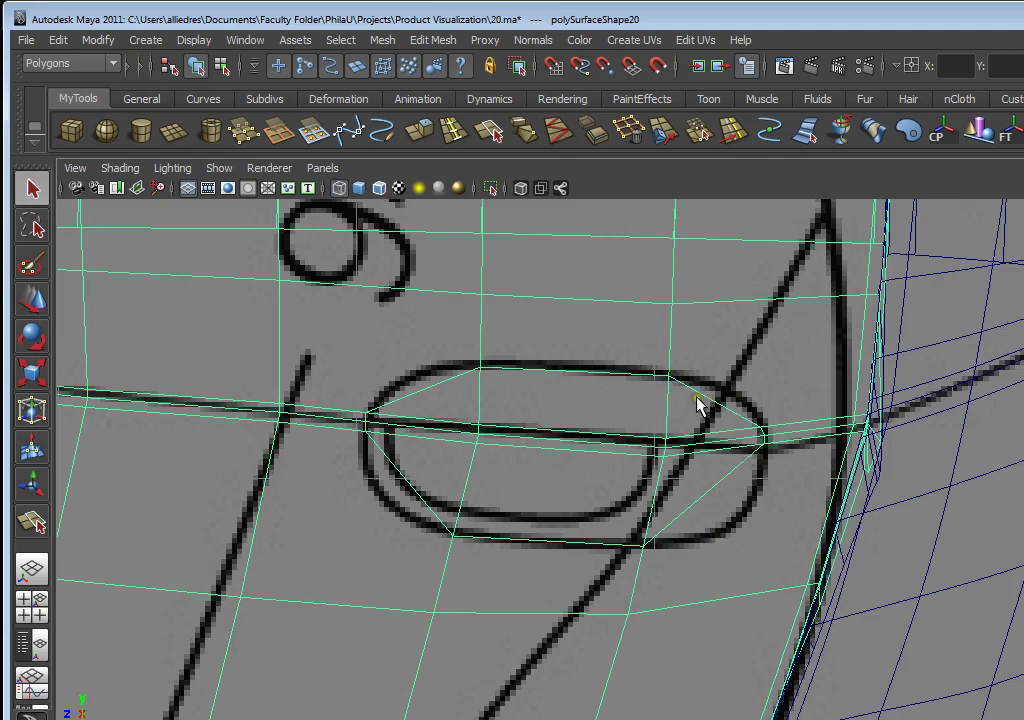
{"action": "key", "text": "3"}
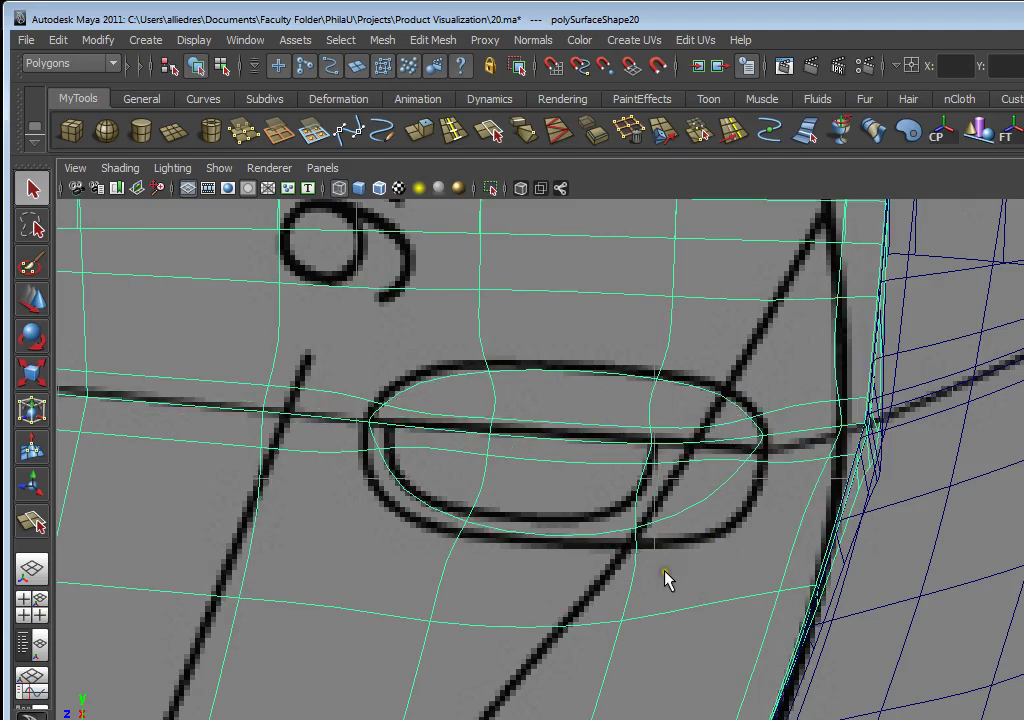
{"action": "key", "text": "1"}
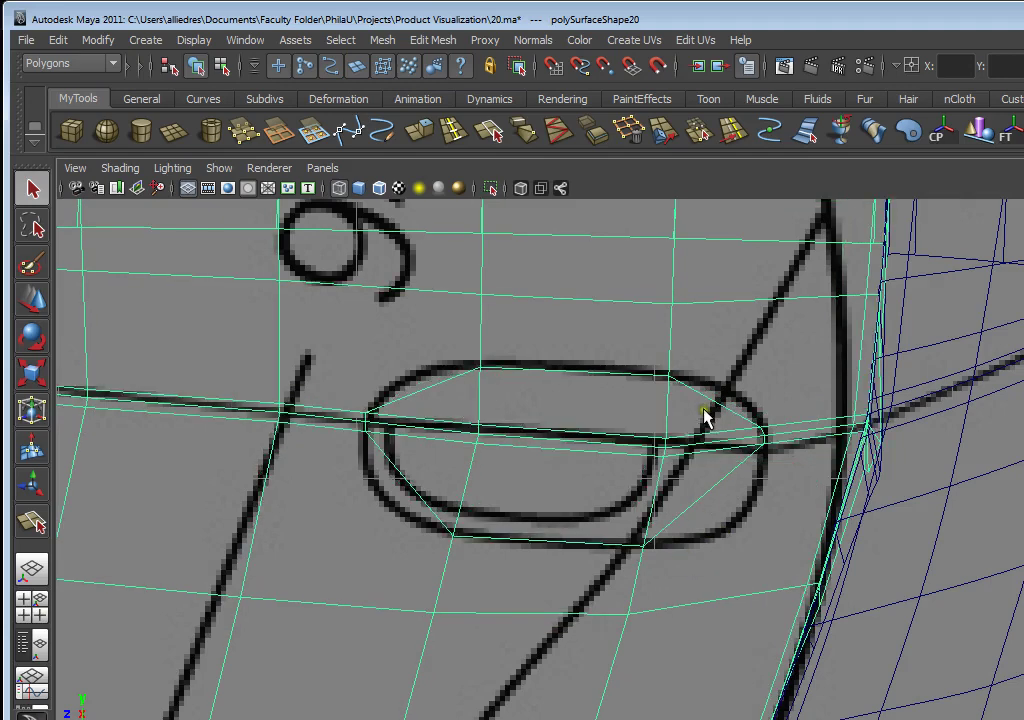
Split from the vertex near the door's rear edge to the middle of the lower rear diagonal, and restart the Split Polygon Tool
{"action": "key", "text": "y"}
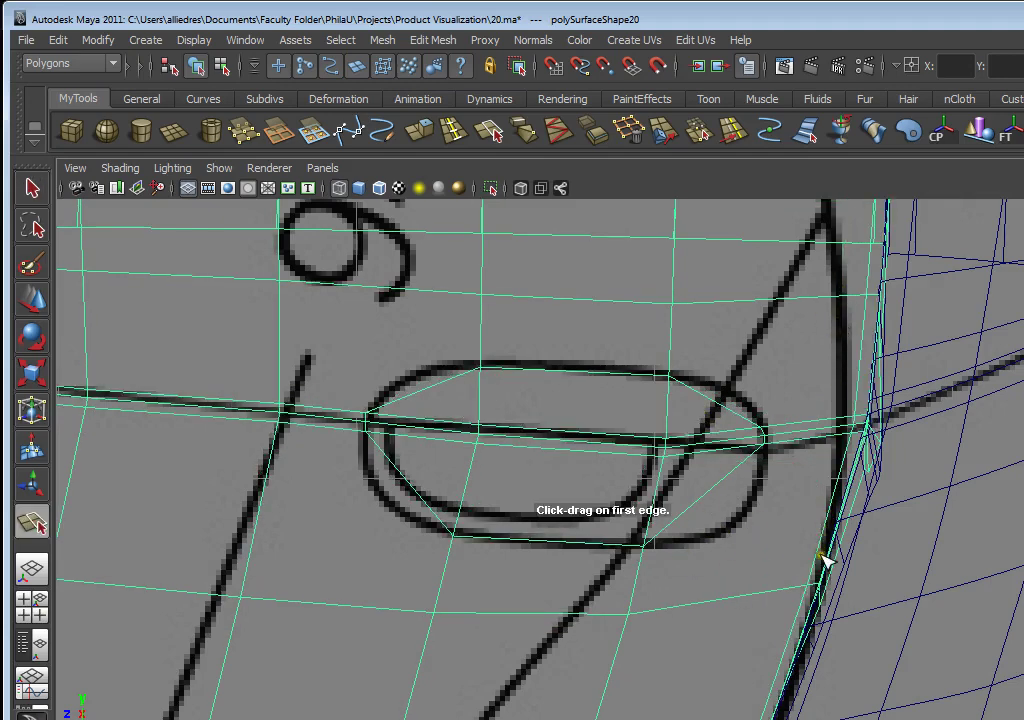
{"action": "left_click", "coordinate": [807, 584]}
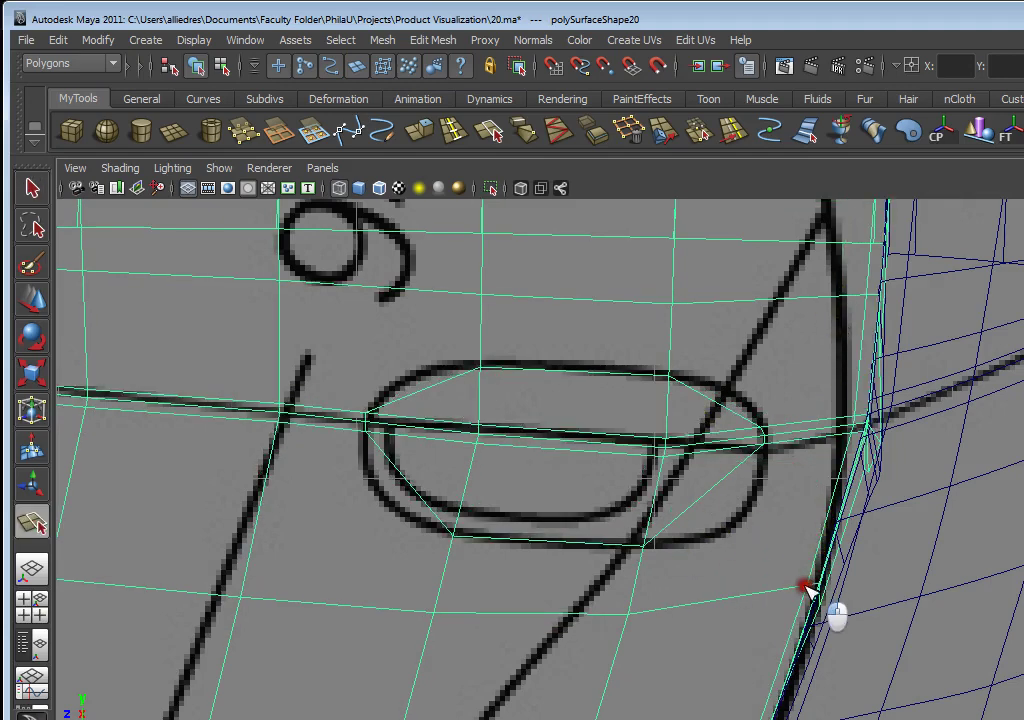
{"action": "left_click", "coordinate": [705, 495]}
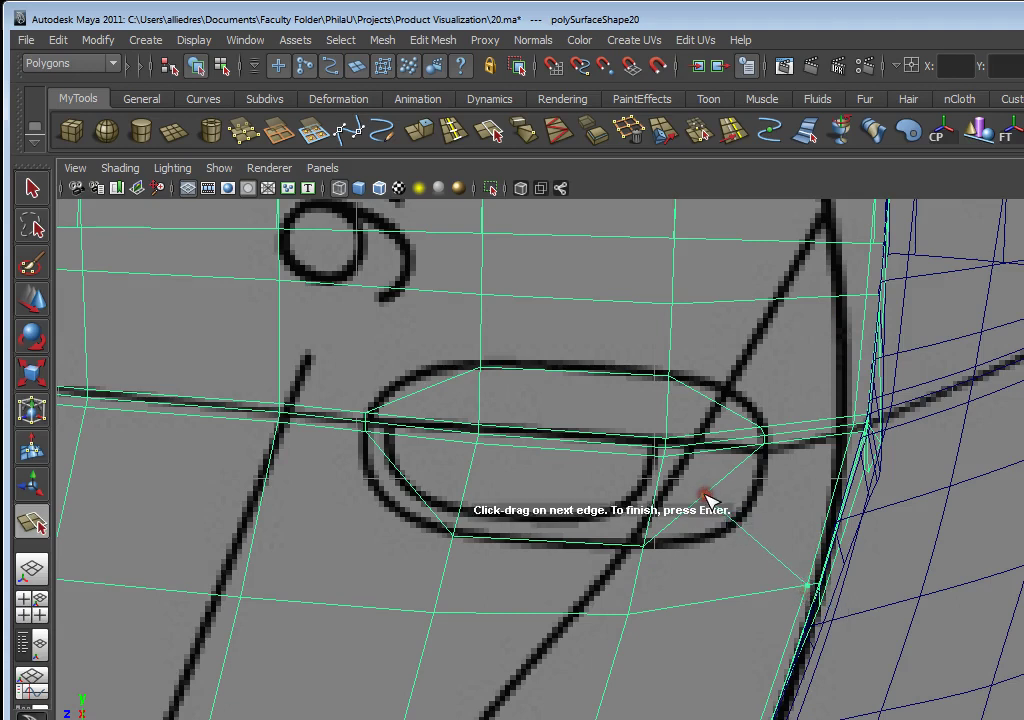
{"action": "key", "text": "Return"}
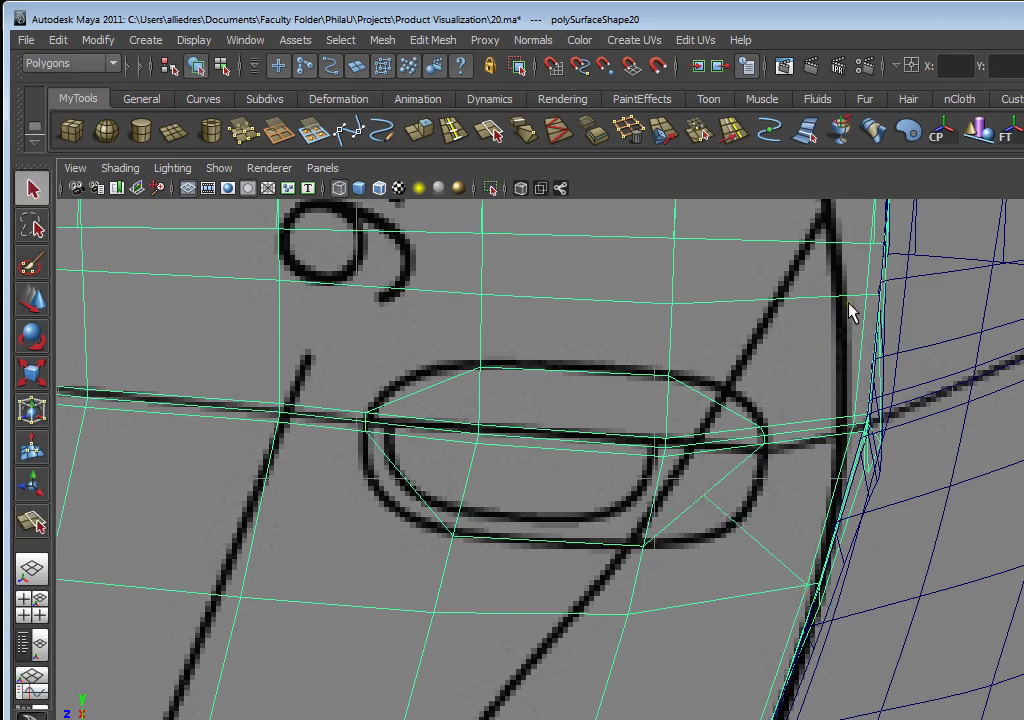
{"action": "key", "text": "y"}
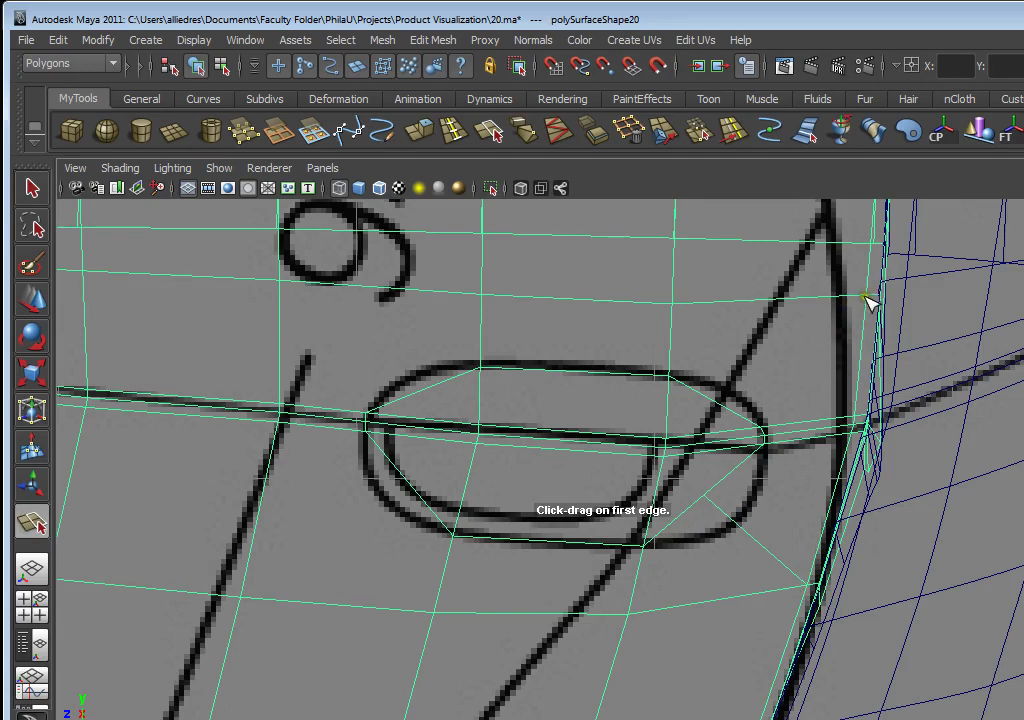
Split the door mesh from the vertex above the handle's rear end to the middle of the outline's upper rear diagonal
{"action": "left_click", "coordinate": [866, 298]}
{"action": "left_click", "coordinate": [720, 400]}
{"action": "left_click", "coordinate": [718, 398]}
{"action": "key", "text": "Return"}
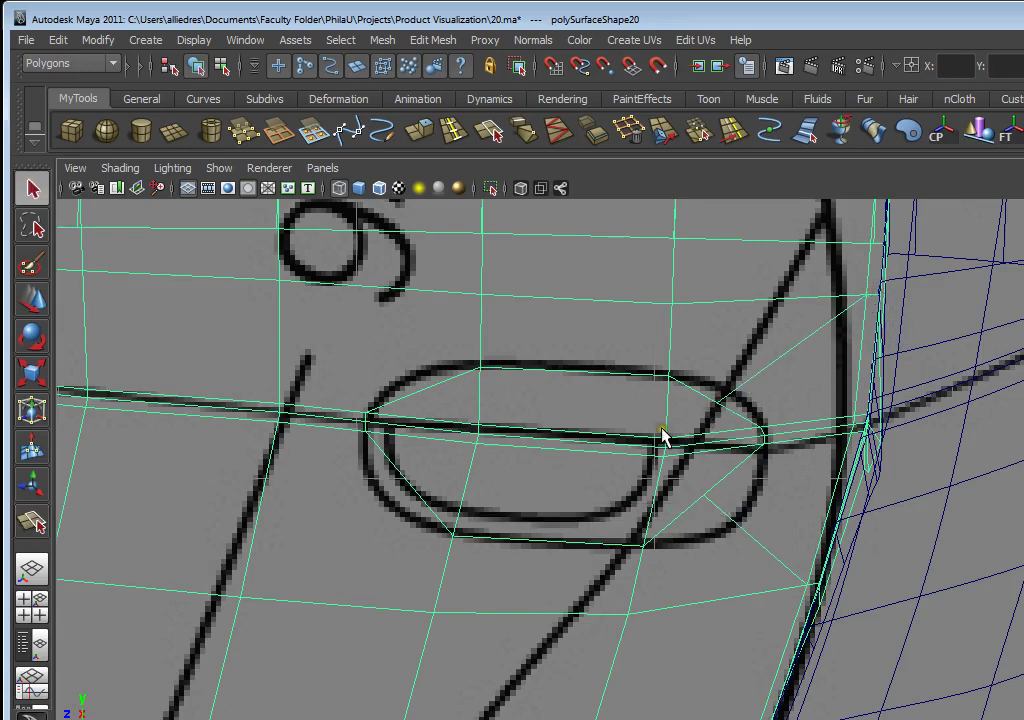
Split from the vertex above the handle's front end to the middle of the outline's upper front diagonal
{"action": "key", "text": "y"}
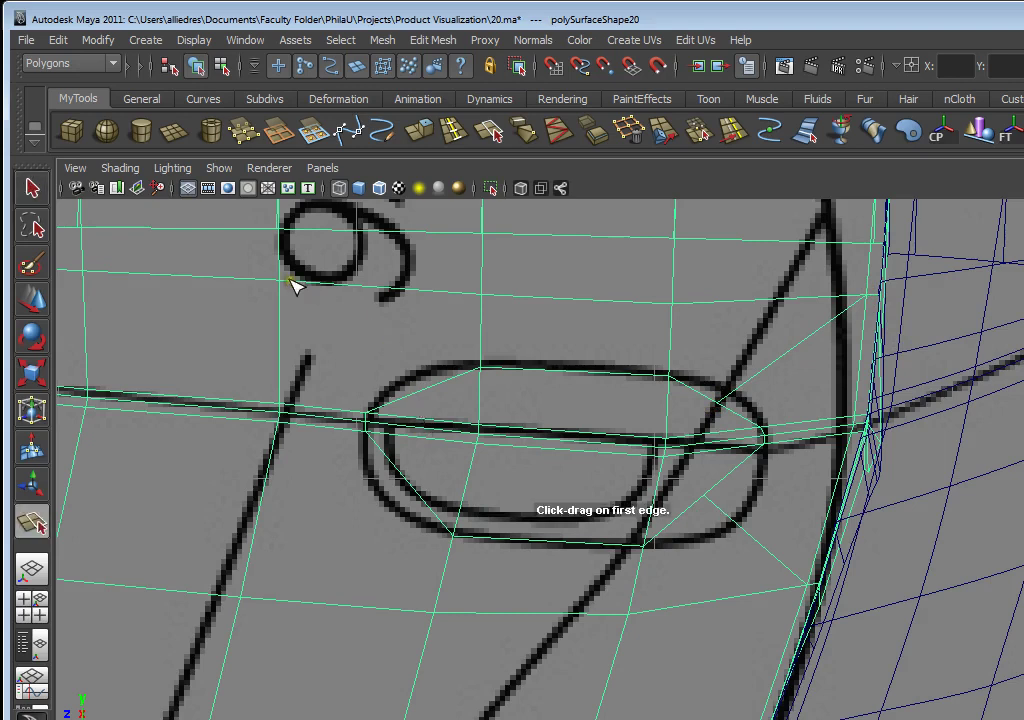
{"action": "left_click", "coordinate": [275, 288]}
{"action": "left_click", "coordinate": [416, 395]}
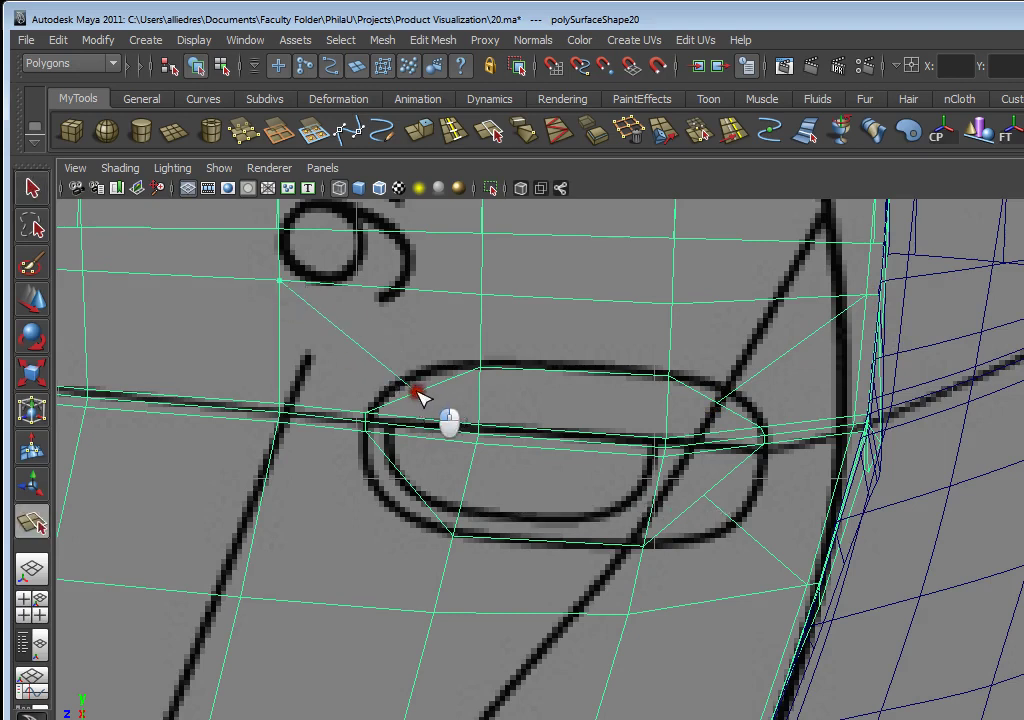
{"action": "key", "text": "Return"}
Split from the vertex below the handle's front end to the middle of the outline's lower front diagonal
{"action": "key", "text": "y"}
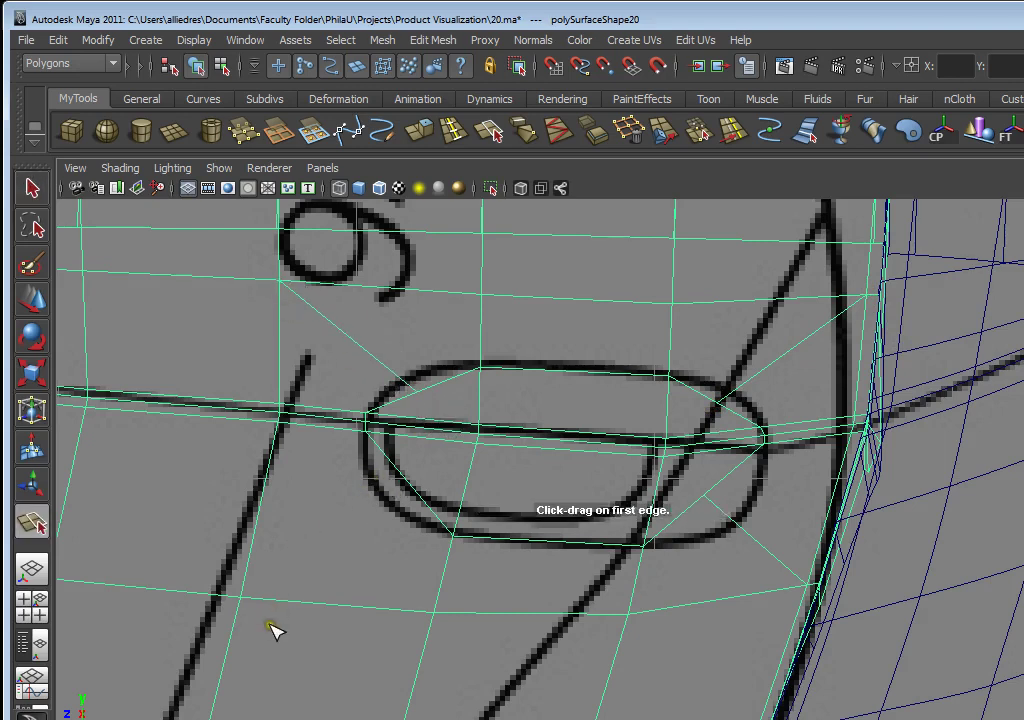
{"action": "left_click", "coordinate": [243, 601]}
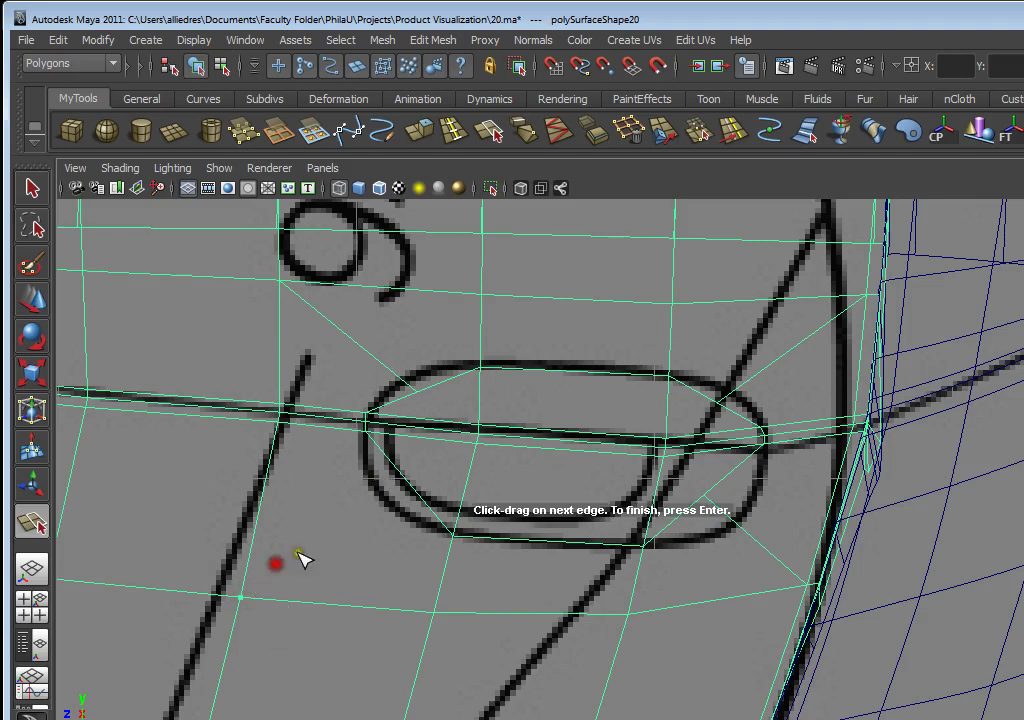
{"action": "left_click", "coordinate": [405, 482]}
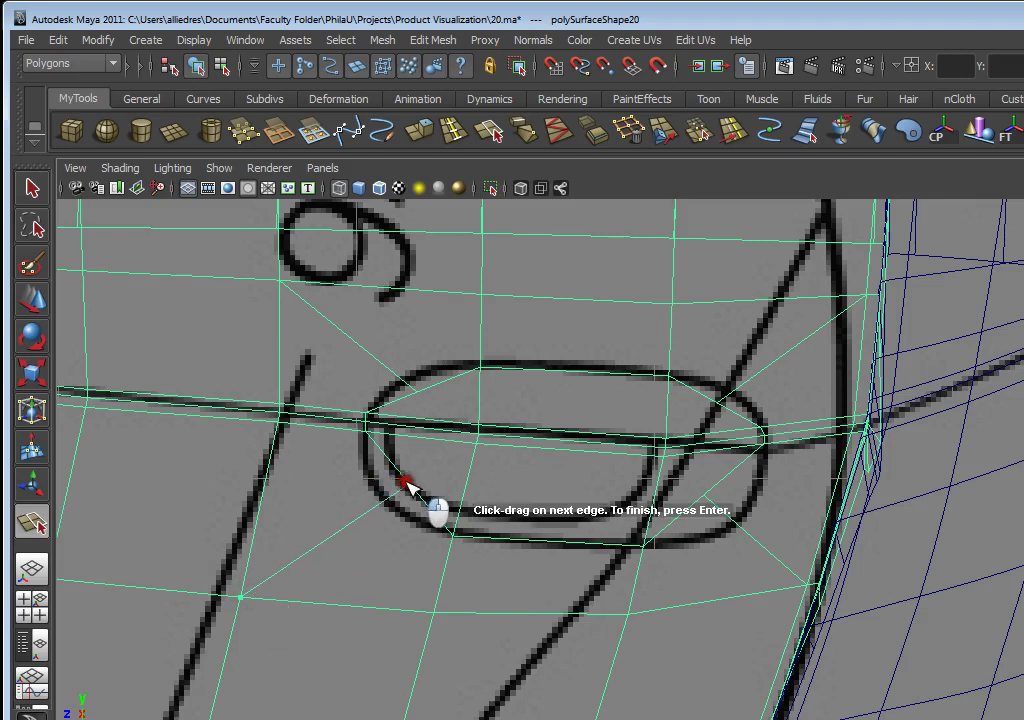
{"action": "key", "text": "Return"}
Move the new vertex on the upper rear diagonal along its surface-aligned axes onto the blueprint's handle outline
{"action": "right_click_drag", "start_coordinate": [674, 424], "coordinate": [617, 432]}
{"action": "left_click_drag", "start_coordinate": [727, 383], "coordinate": [709, 412]}
{"action": "left_click", "coordinate": [720, 399]}
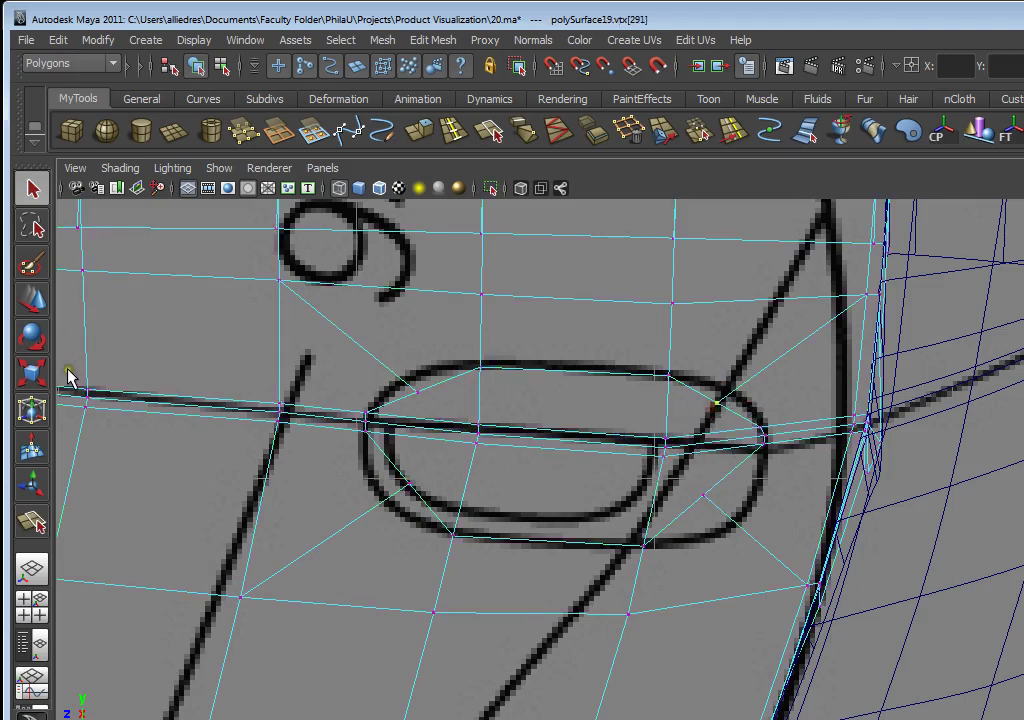
{"action": "left_click", "coordinate": [46, 299]}
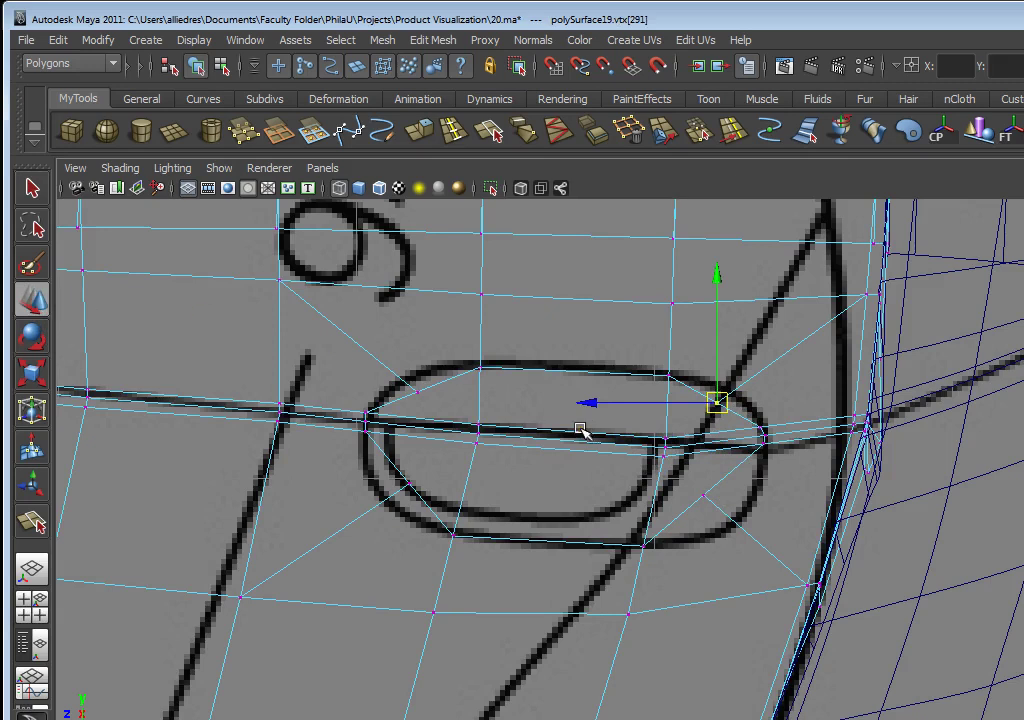
{"action": "left_click_drag", "start_coordinate": [1023, 130], "coordinate": [968, 475]}
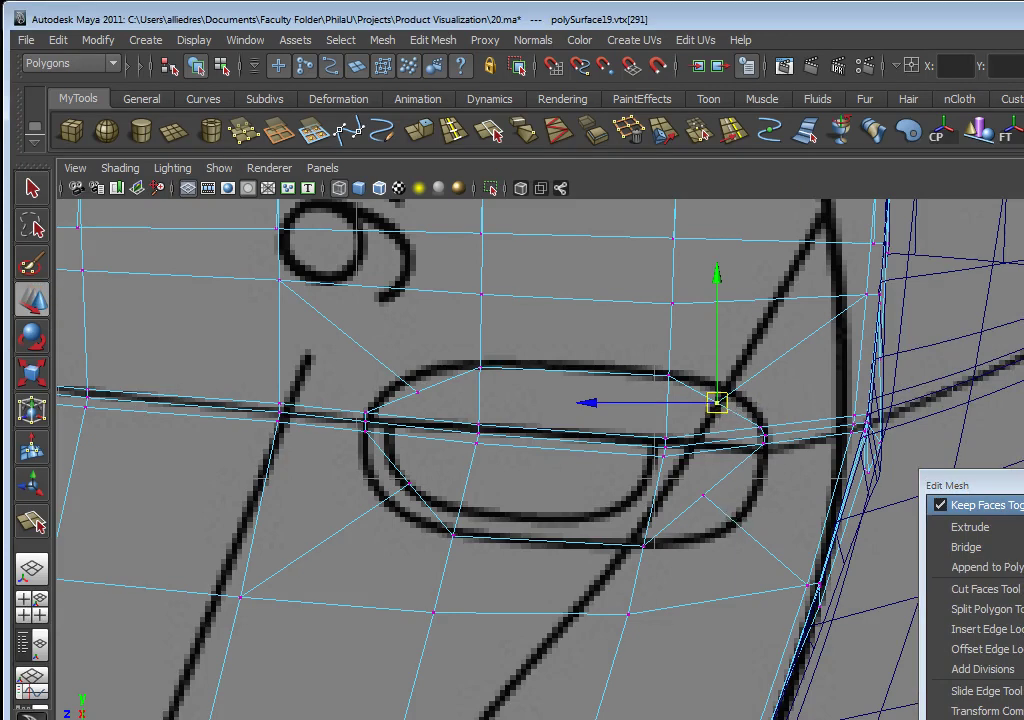
{"action": "key", "text": "ctrl"}
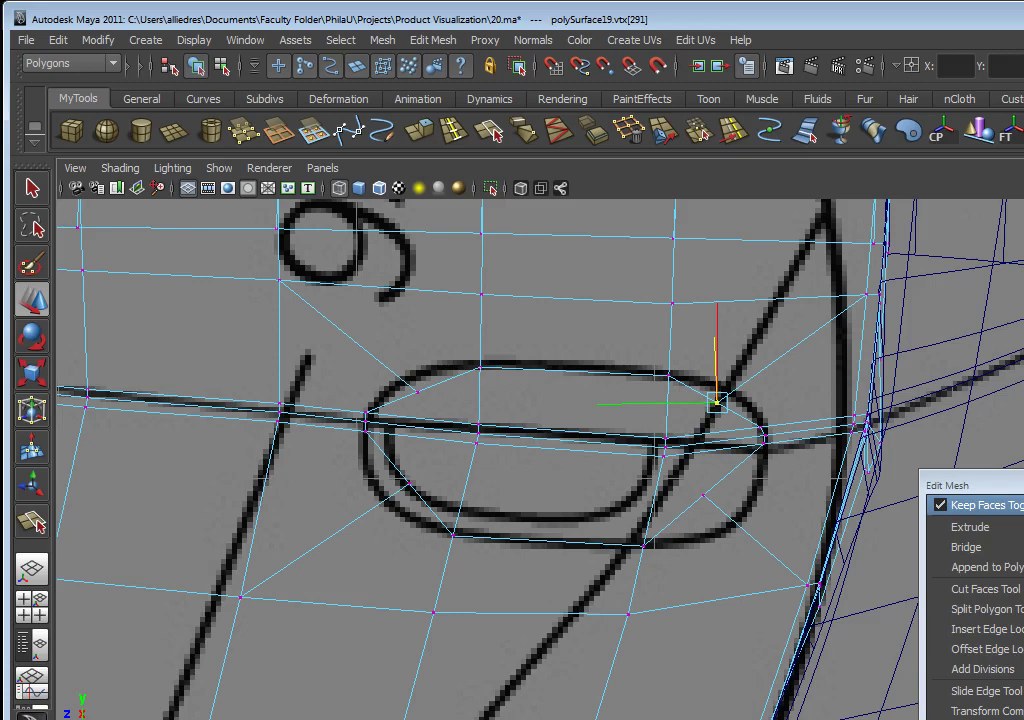
{"action": "left_click_drag", "start_coordinate": [718, 318], "coordinate": [716, 302]}
{"action": "left_click_drag", "start_coordinate": [670, 386], "coordinate": [681, 386]}
Move the lower rear corner vertex outward along its surface-aligned axes onto the blueprint's handle outline
{"action": "left_click", "coordinate": [704, 491]}
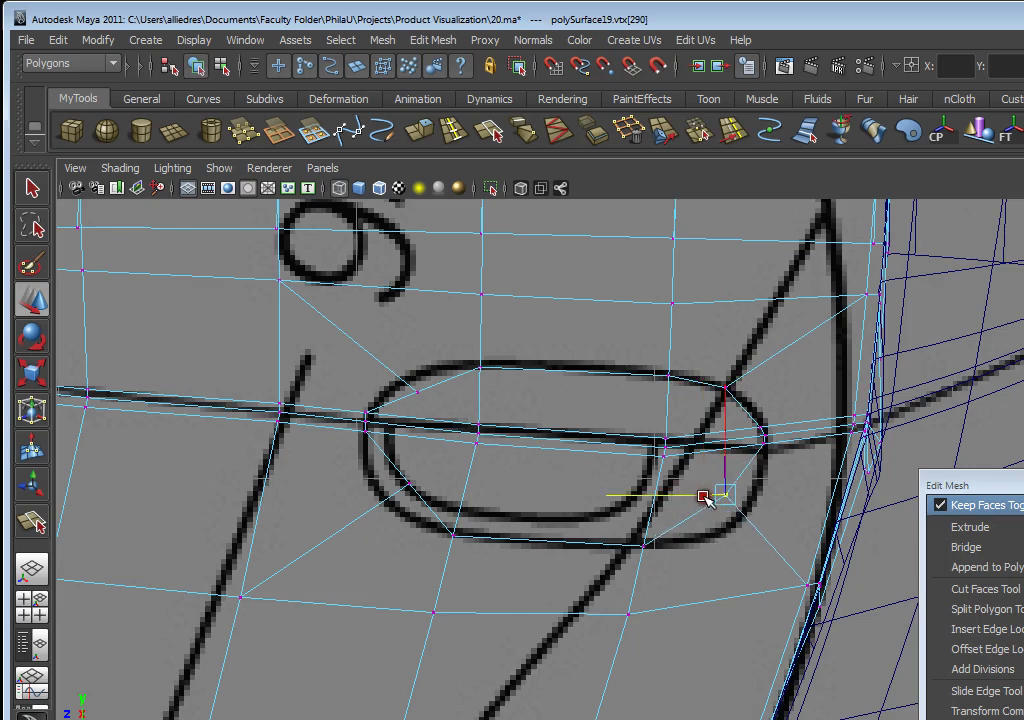
{"action": "left_click_drag", "start_coordinate": [727, 441], "coordinate": [726, 461]}
{"action": "left_click_drag", "start_coordinate": [678, 517], "coordinate": [687, 518]}
{"action": "left_click_drag", "start_coordinate": [732, 475], "coordinate": [731, 484]}
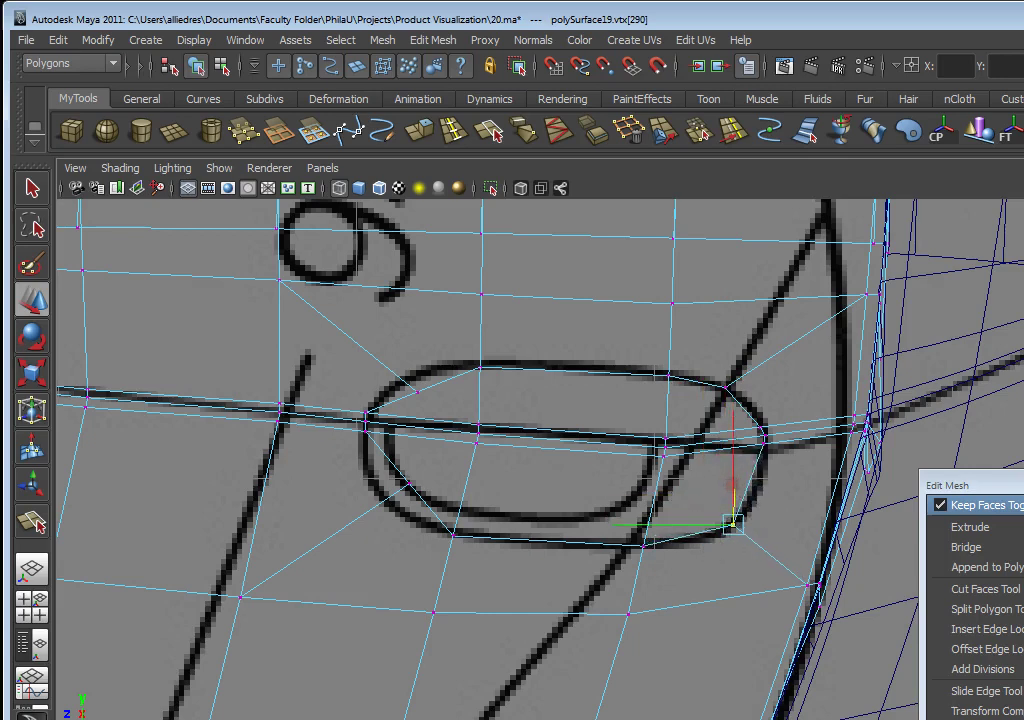
Move the upper front and lower front corner vertices outward along the surface onto the blueprint's handle outline
{"action": "left_click", "coordinate": [417, 390]}
{"action": "middle_click_drag", "start_coordinate": [418, 389], "coordinate": [417, 318]}
{"action": "left_click_drag", "start_coordinate": [415, 316], "coordinate": [415, 313]}
{"action": "left_click", "coordinate": [410, 484]}
{"action": "left_click_drag", "start_coordinate": [368, 484], "coordinate": [386, 468]}
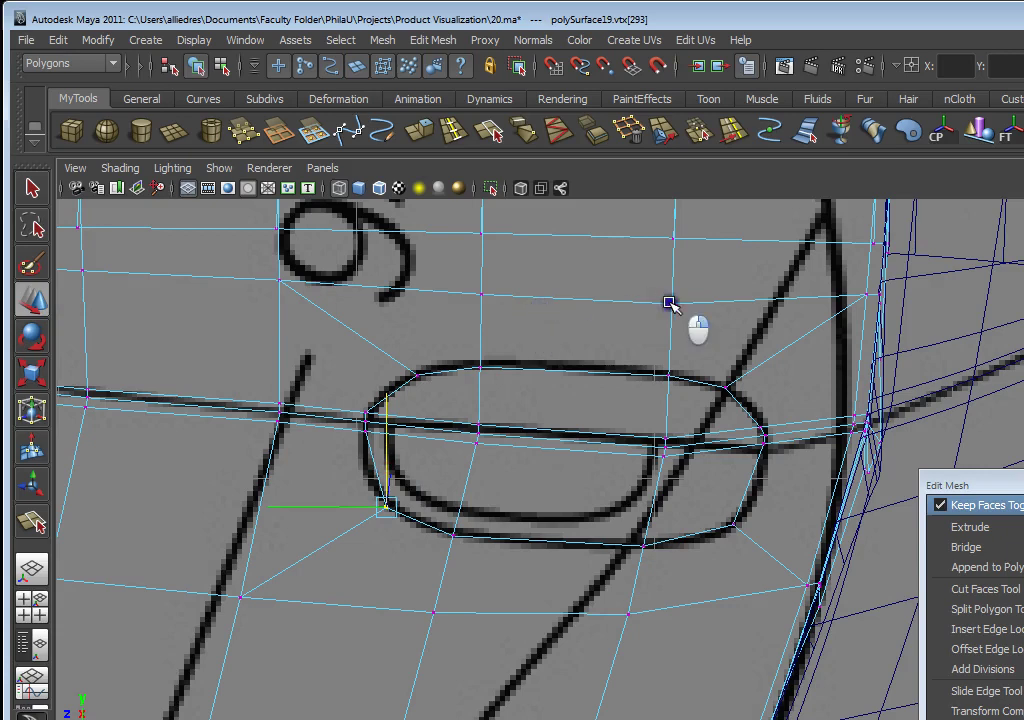
Compare the smoothed and unsmoothed door mesh with the blueprint around the handle outline
{"action": "left_click", "coordinate": [714, 278]}
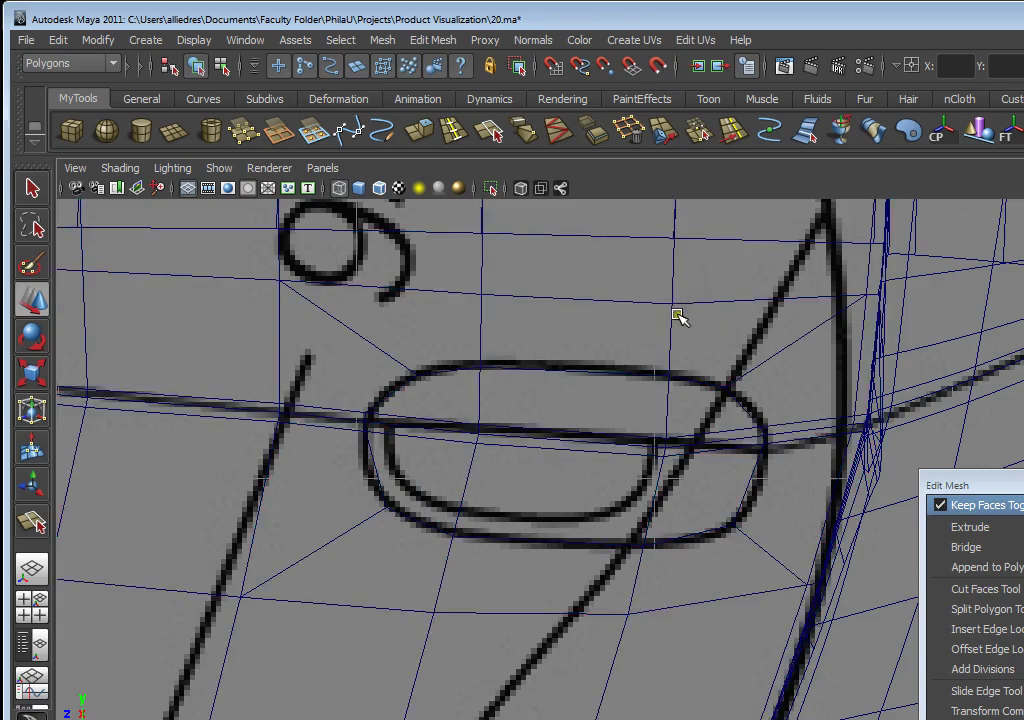
{"action": "left_click", "coordinate": [668, 374]}
{"action": "key", "text": "3"}
{"action": "key", "text": "1"}
{"action": "key", "text": "3"}
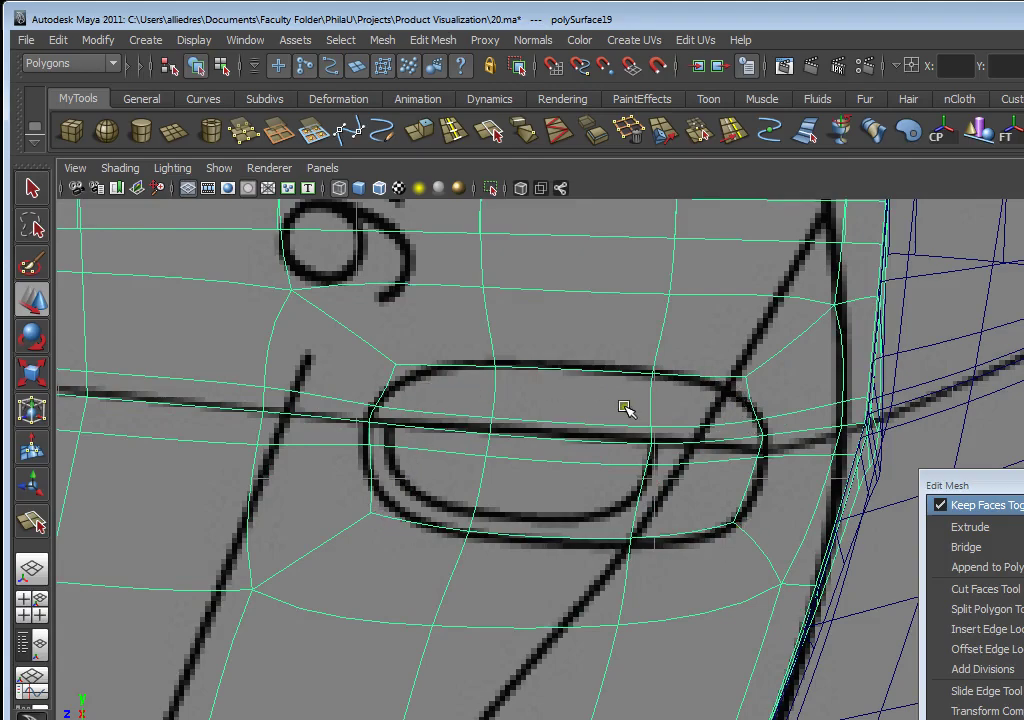
{"action": "scroll", "coordinate": [592, 430], "scroll_direction": "down", "scroll_amount": 5}
{"action": "scroll", "coordinate": [594, 430], "scroll_direction": "up", "scroll_amount": 4}
{"action": "scroll", "coordinate": [596, 430], "scroll_direction": "up", "scroll_amount": 3}
Try to fit the outline's corner vertices to the blueprint while smoothed, and return to the unsmoothed display
{"action": "right_click_drag", "start_coordinate": [761, 362], "coordinate": [704, 354]}
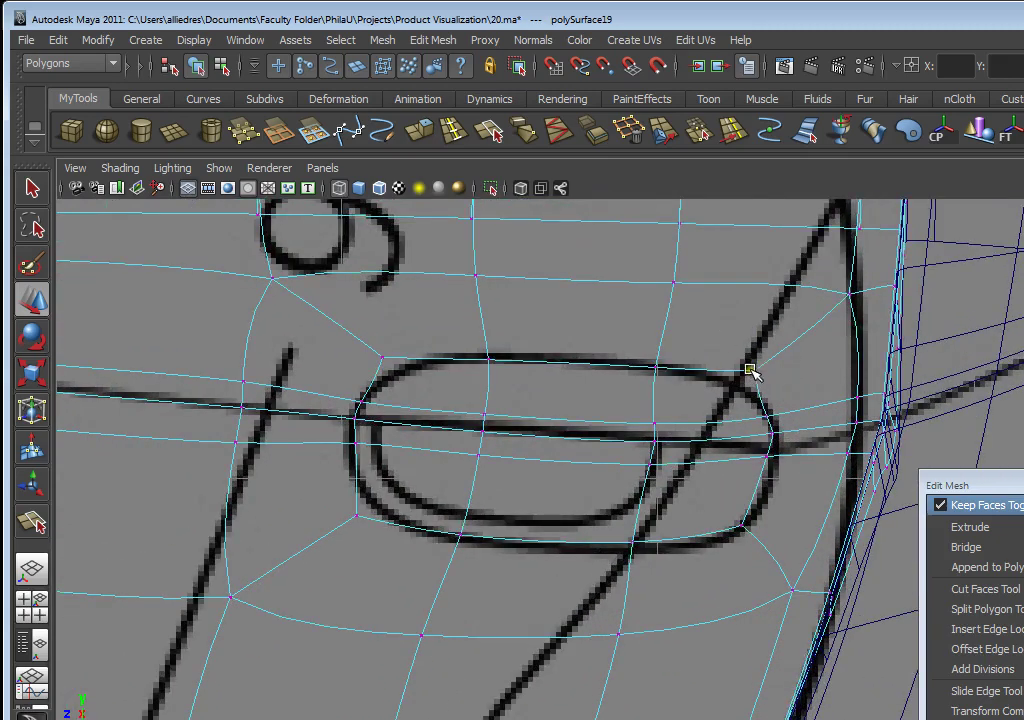
{"action": "left_click", "coordinate": [750, 369]}
{"action": "left_click_drag", "start_coordinate": [733, 297], "coordinate": [731, 327]}
{"action": "left_click", "coordinate": [385, 358]}
{"action": "left_click_drag", "start_coordinate": [405, 300], "coordinate": [406, 309]}
{"action": "left_click", "coordinate": [355, 517]}
{"action": "left_click_drag", "start_coordinate": [329, 508], "coordinate": [348, 506]}
{"action": "left_click", "coordinate": [459, 537]}
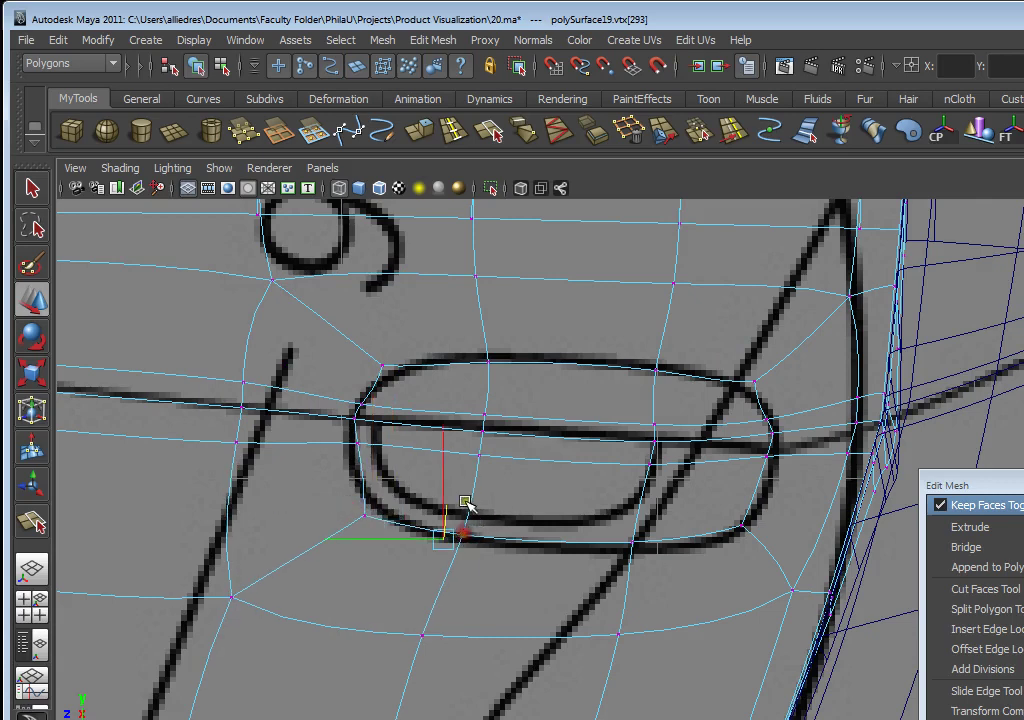
{"action": "left_click", "coordinate": [740, 524]}
{"action": "left_click", "coordinate": [743, 529]}
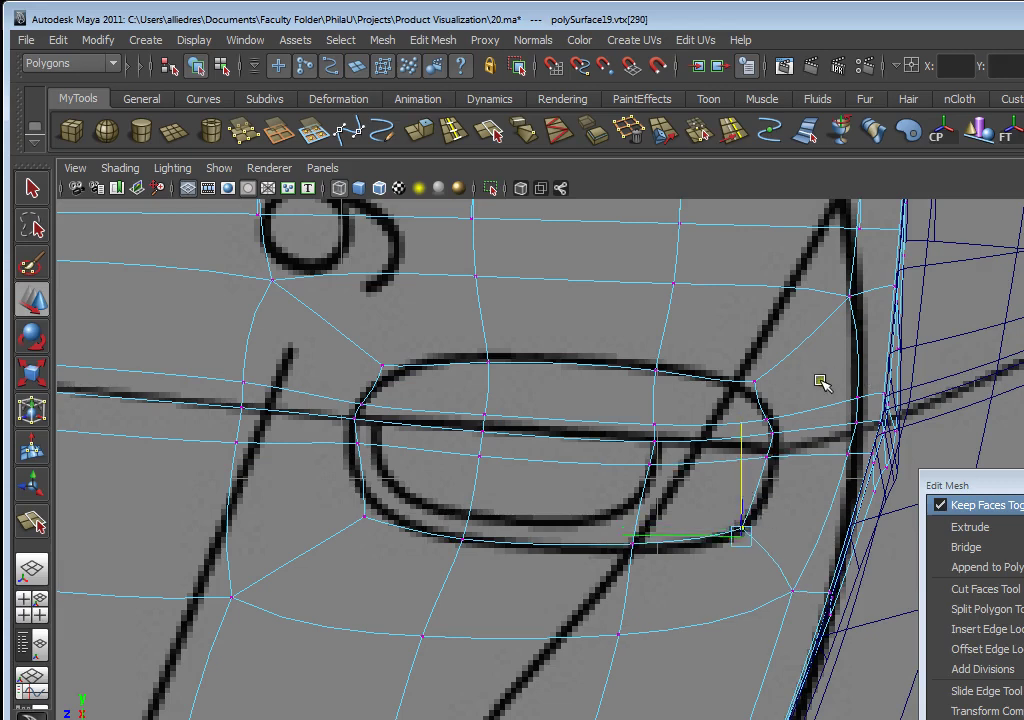
{"action": "key", "text": "1"}
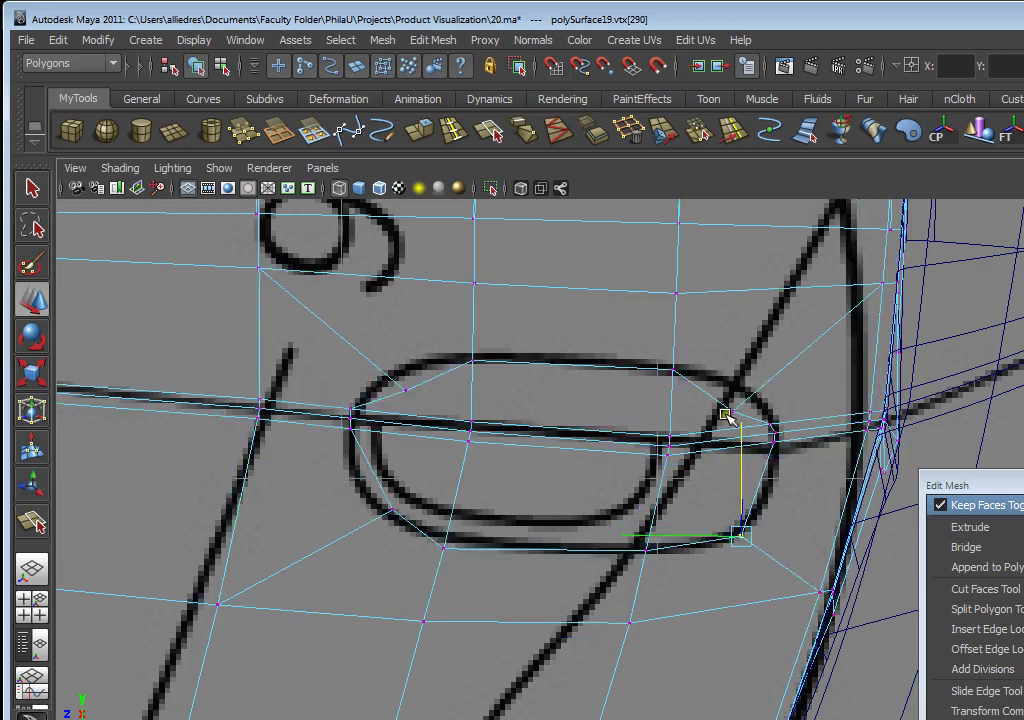
Undo the corner vertex moves made on the smoothed mesh
{"action": "key", "text": "ctrl+z"}
{"action": "key", "text": "ctrl+z"}
{"action": "key", "text": "ctrl+z"}
{"action": "key", "text": "ctrl+z"}
{"action": "key", "text": "ctrl+z"}
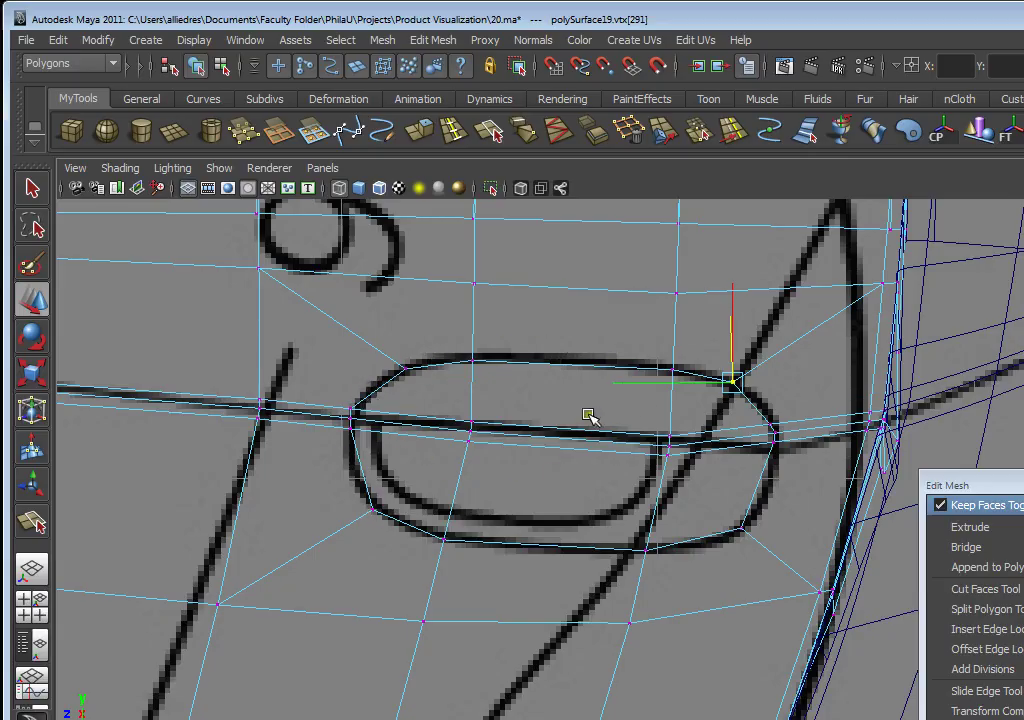
Examine the handle area in the perspective view with smoothed, shaded display, and return to the unsmoothed mesh
{"action": "key", "text": "space"}
{"action": "left_click_drag", "start_coordinate": [588, 414], "coordinate": [583, 350]}
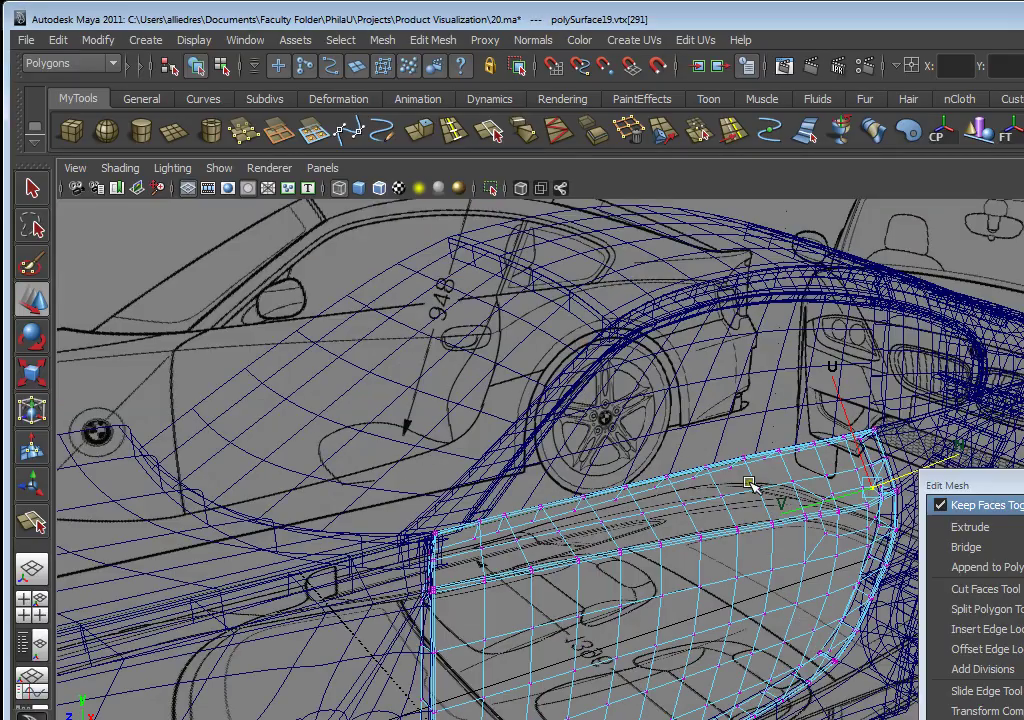
{"action": "left_click_drag", "start_coordinate": [750, 484], "coordinate": [551, 440], "text": "alt"}
{"action": "scroll", "coordinate": [551, 440], "scroll_direction": "up", "scroll_amount": 3}
{"action": "scroll", "coordinate": [551, 440], "scroll_direction": "down", "scroll_amount": 1}
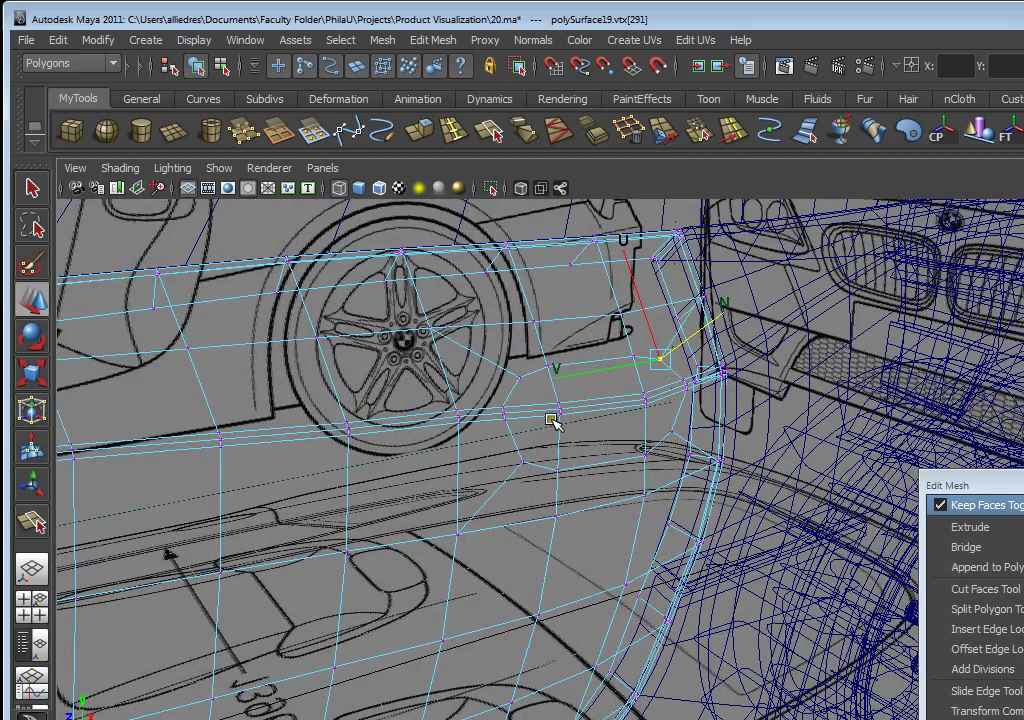
{"action": "key", "text": "3"}
{"action": "key", "text": "5"}
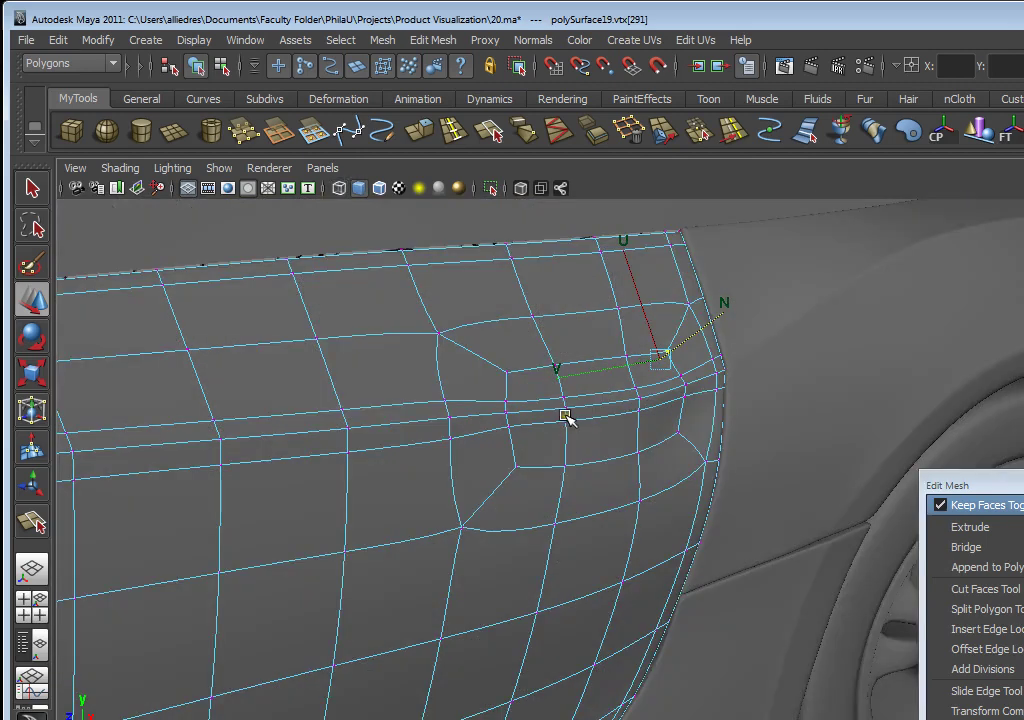
{"action": "key", "text": "1"}
Pull the handle outline's lower rear corner vertex outward along its normal to line up with the surrounding door surface
{"action": "right_click_drag", "start_coordinate": [655, 428], "coordinate": [699, 408]}
{"action": "left_click", "coordinate": [694, 411]}
{"action": "scroll", "coordinate": [688, 442], "scroll_direction": "down", "scroll_amount": 4}
{"action": "left_click_drag", "start_coordinate": [690, 444], "coordinate": [743, 441], "text": "alt"}
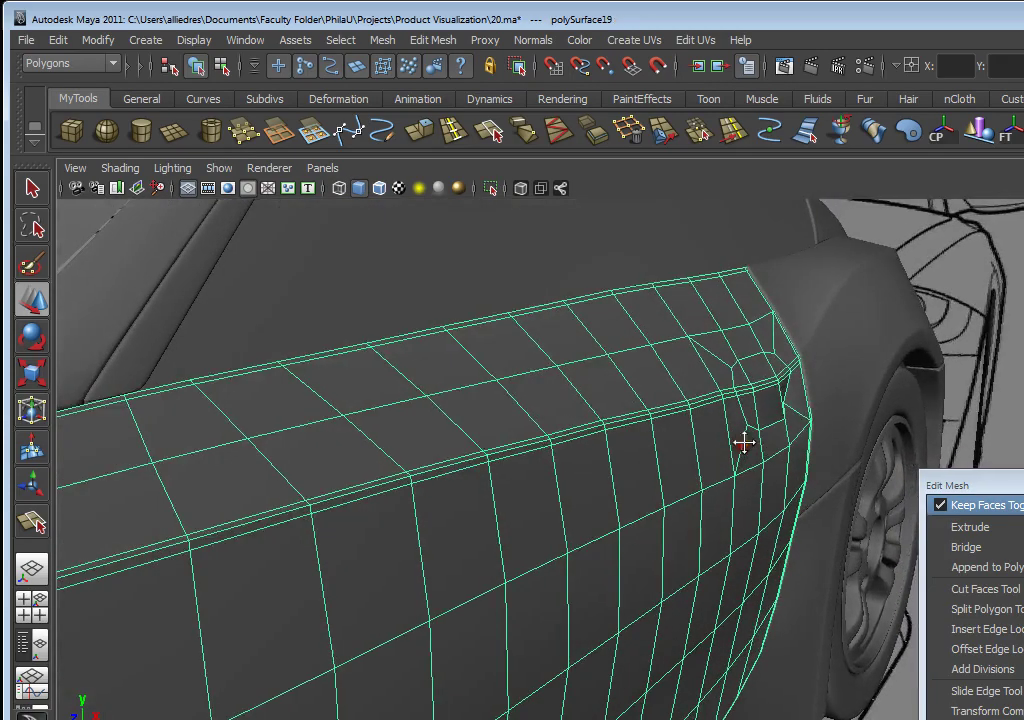
{"action": "middle_click_drag", "start_coordinate": [743, 441], "coordinate": [686, 464], "text": "alt"}
{"action": "scroll", "coordinate": [686, 464], "scroll_direction": "up", "scroll_amount": 4}
{"action": "left_click_drag", "start_coordinate": [686, 464], "coordinate": [681, 452], "text": "alt"}
{"action": "middle_click_drag", "start_coordinate": [681, 452], "coordinate": [660, 495], "text": "alt"}
{"action": "scroll", "coordinate": [660, 495], "scroll_direction": "up", "scroll_amount": 3}
{"action": "right_click_drag", "start_coordinate": [723, 403], "coordinate": [679, 401]}
{"action": "left_click", "coordinate": [712, 404]}
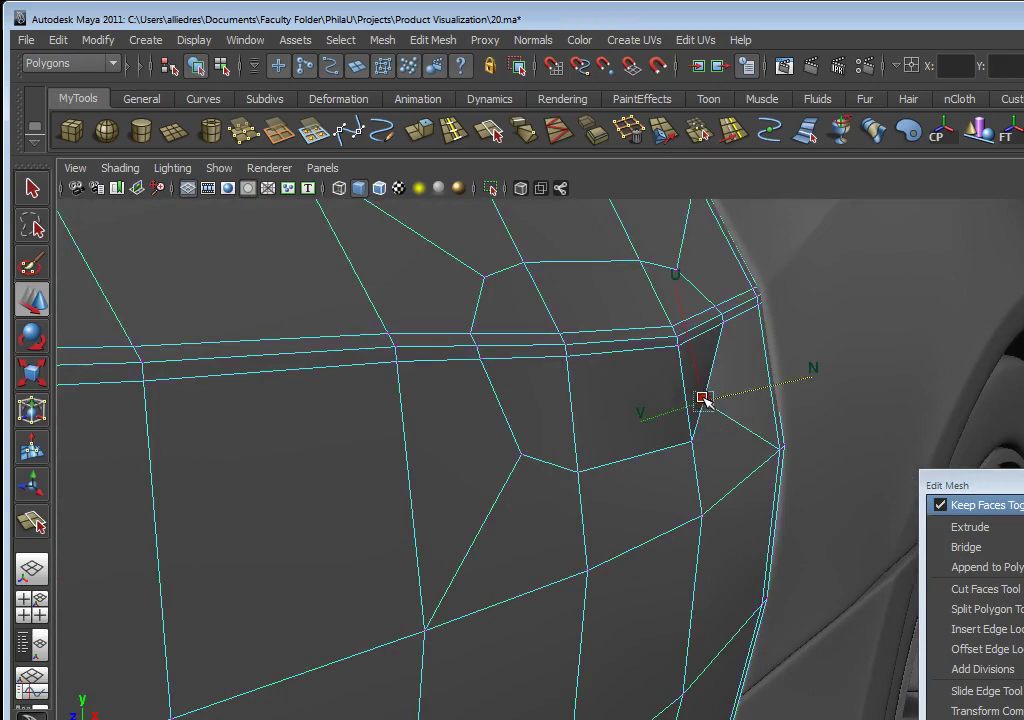
{"action": "left_click_drag", "start_coordinate": [738, 392], "coordinate": [678, 427]}
{"action": "left_click_drag", "start_coordinate": [600, 460], "coordinate": [711, 446], "text": "alt"}
{"action": "left_click_drag", "start_coordinate": [846, 405], "coordinate": [709, 497]}
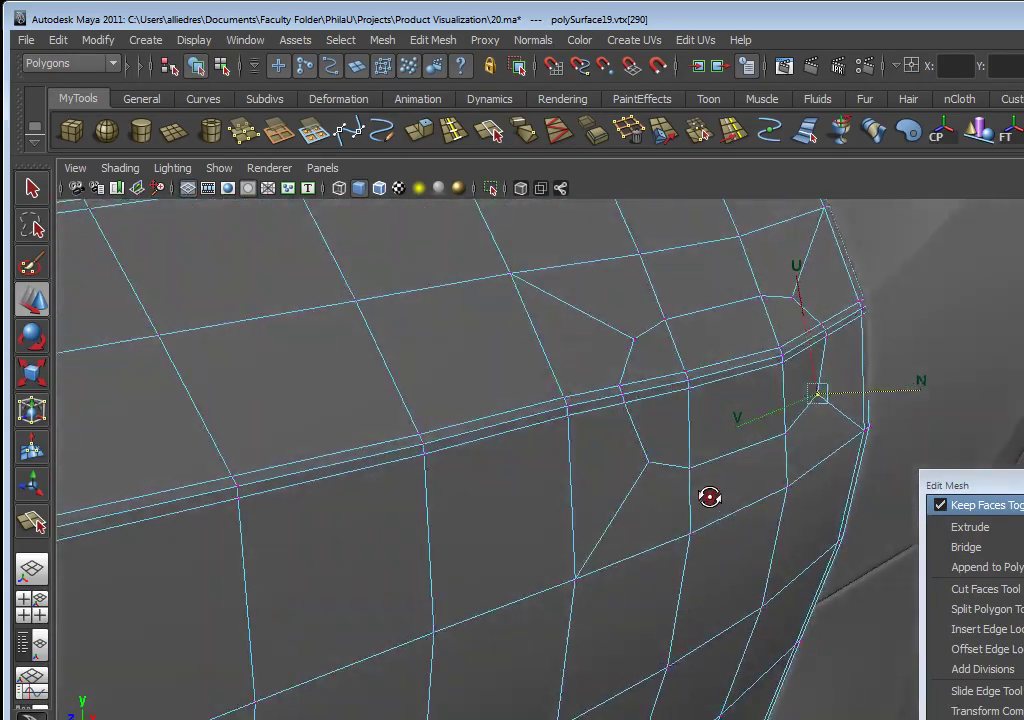
Examine the handle outline's shape on the shaded door from a side-on perspective
{"action": "right_click_drag", "start_coordinate": [660, 311], "coordinate": [736, 281]}
{"action": "left_click_drag", "start_coordinate": [726, 416], "coordinate": [686, 398], "text": "alt"}
{"action": "middle_click_drag", "start_coordinate": [686, 398], "coordinate": [649, 418], "text": "alt"}
{"action": "right_click_drag", "start_coordinate": [649, 418], "coordinate": [630, 424], "text": "alt"}
{"action": "left_click_drag", "start_coordinate": [630, 424], "coordinate": [604, 376], "text": "alt"}
{"action": "middle_click_drag", "start_coordinate": [604, 376], "coordinate": [623, 495], "text": "alt"}
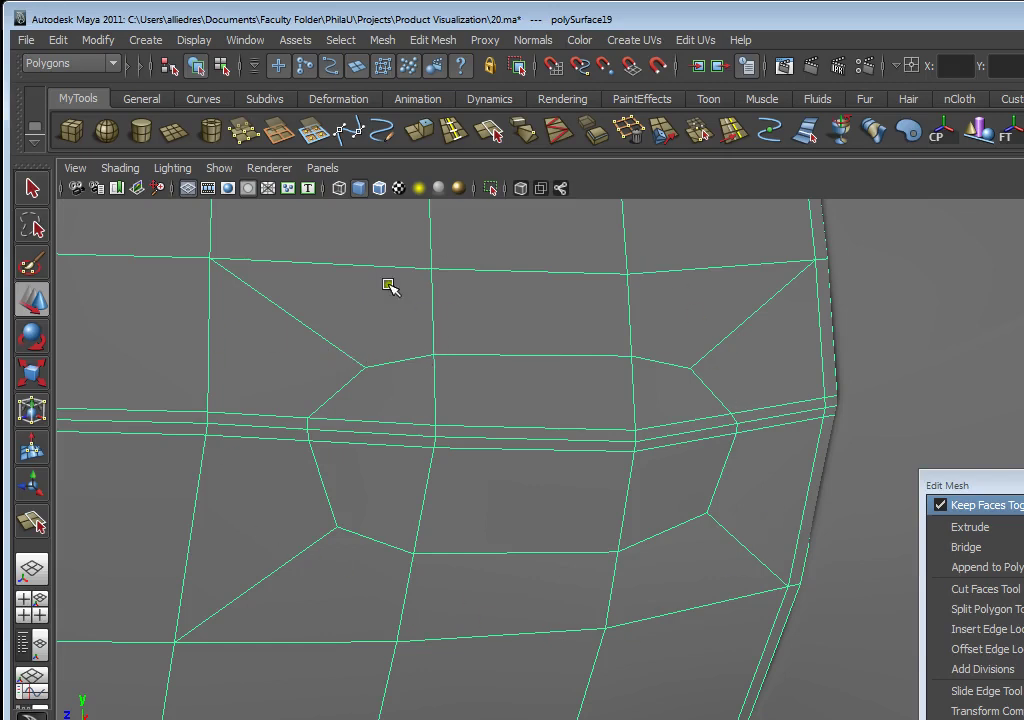
{"action": "middle_click_drag", "start_coordinate": [639, 408], "coordinate": [684, 412], "text": "alt"}
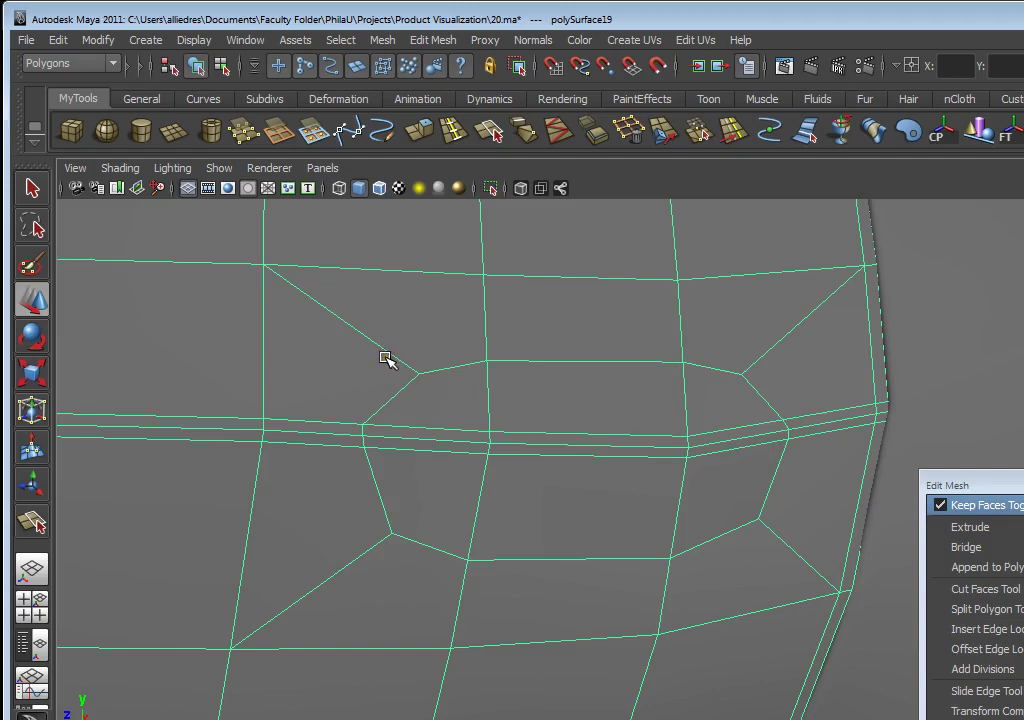
{"action": "middle_click_drag", "start_coordinate": [556, 413], "coordinate": [581, 398], "text": "alt"}
{"action": "scroll", "coordinate": [581, 398], "scroll_direction": "up", "scroll_amount": 1}
{"action": "scroll", "coordinate": [584, 411], "scroll_direction": "down", "scroll_amount": 1}
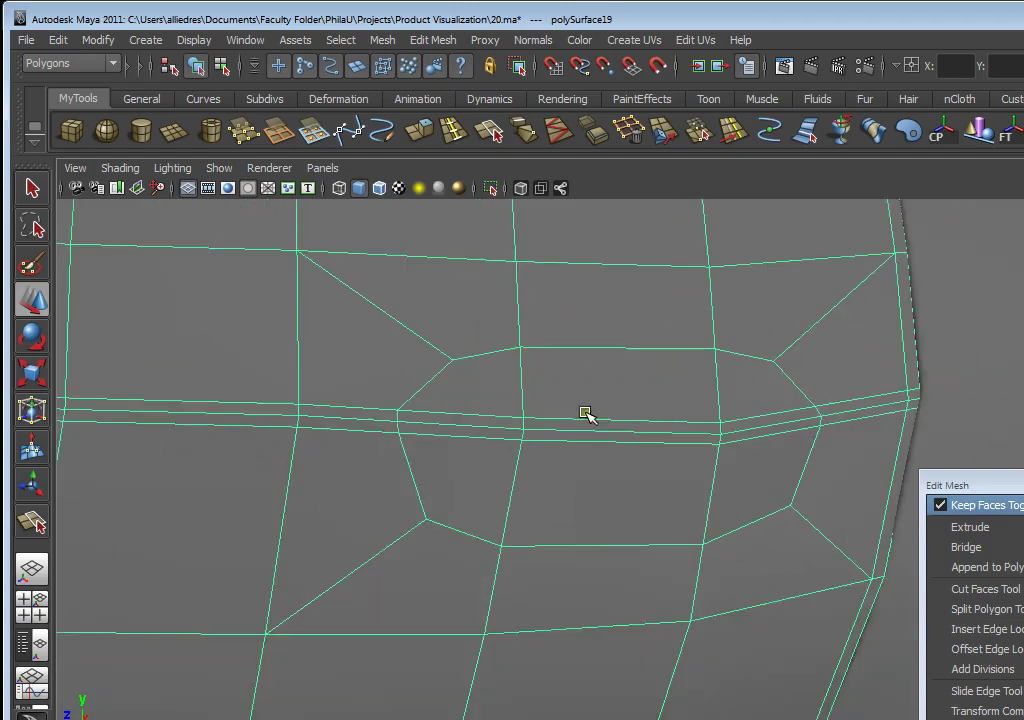
Select all the faces inside the door handle outline on the door panel, including the narrow crease-line faces
{"action": "left_click_drag", "start_coordinate": [656, 467], "coordinate": [702, 508], "text": "alt"}
{"action": "middle_click_drag", "start_coordinate": [745, 512], "coordinate": [661, 503], "text": "alt"}
{"action": "right_click_drag", "start_coordinate": [692, 471], "coordinate": [689, 512]}
{"action": "left_click_drag", "start_coordinate": [742, 512], "coordinate": [622, 478], "text": "alt"}
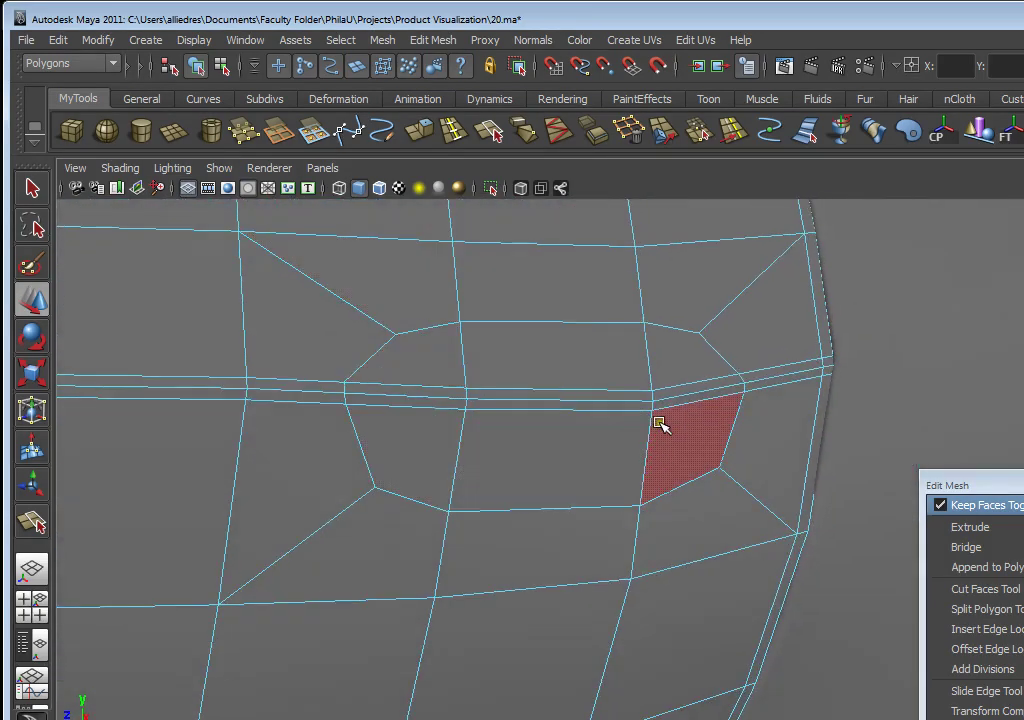
{"action": "left_click", "coordinate": [407, 395]}
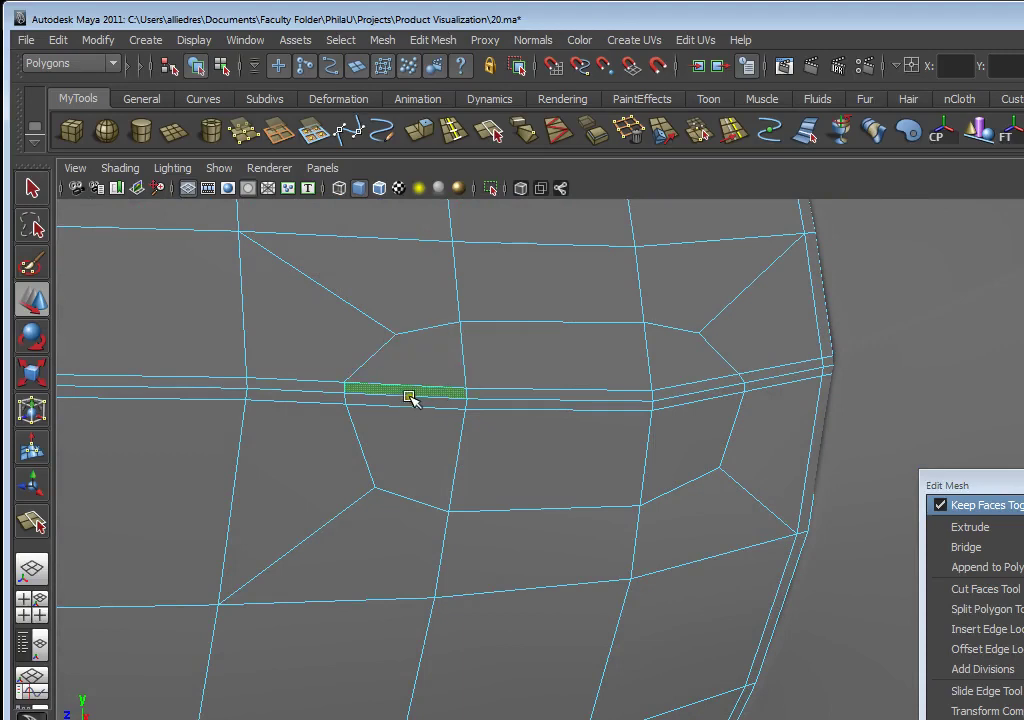
{"action": "left_click", "coordinate": [409, 402], "text": "shift"}
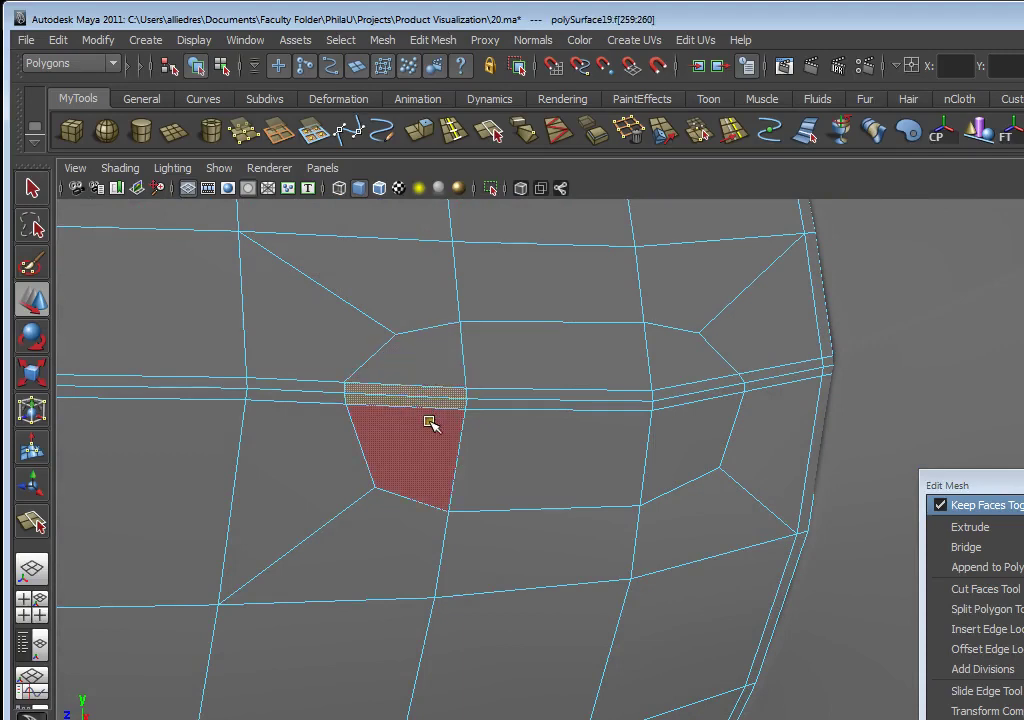
{"action": "left_click", "coordinate": [429, 419], "text": "shift"}
{"action": "left_click", "coordinate": [434, 366], "text": "shift"}
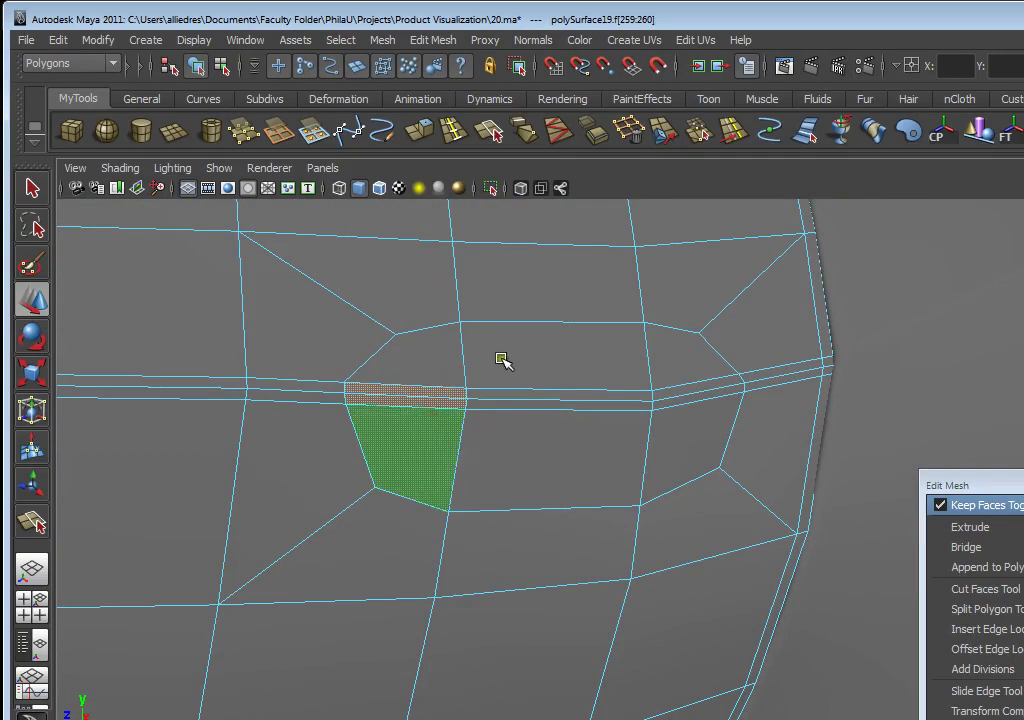
{"action": "left_click", "coordinate": [548, 397], "text": "shift"}
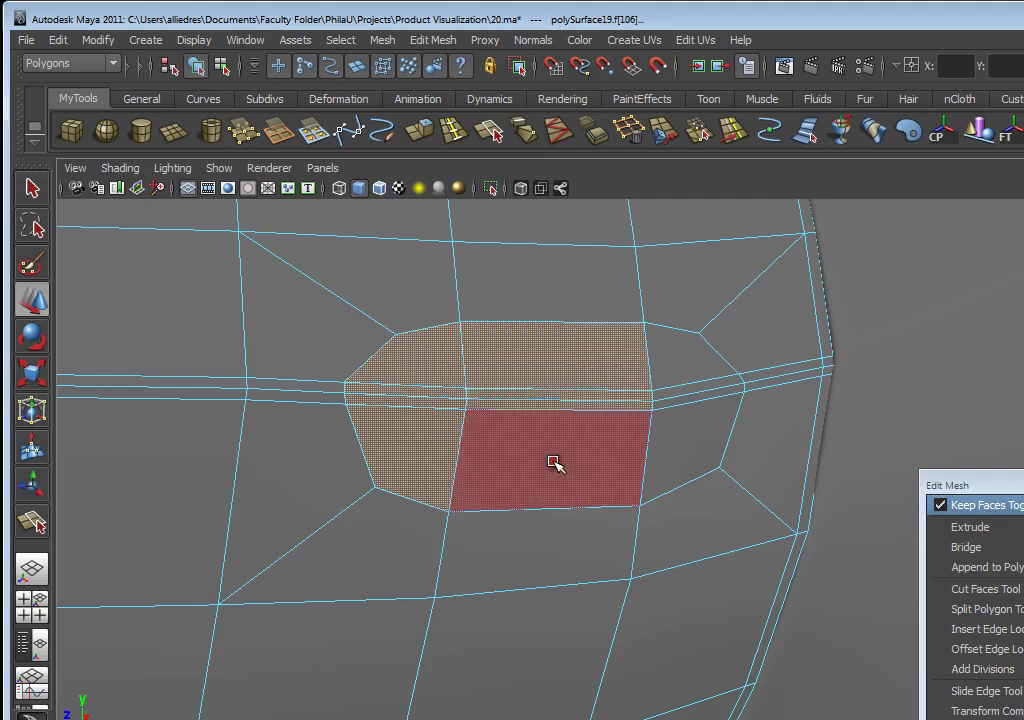
{"action": "left_click", "coordinate": [648, 446], "text": "shift"}
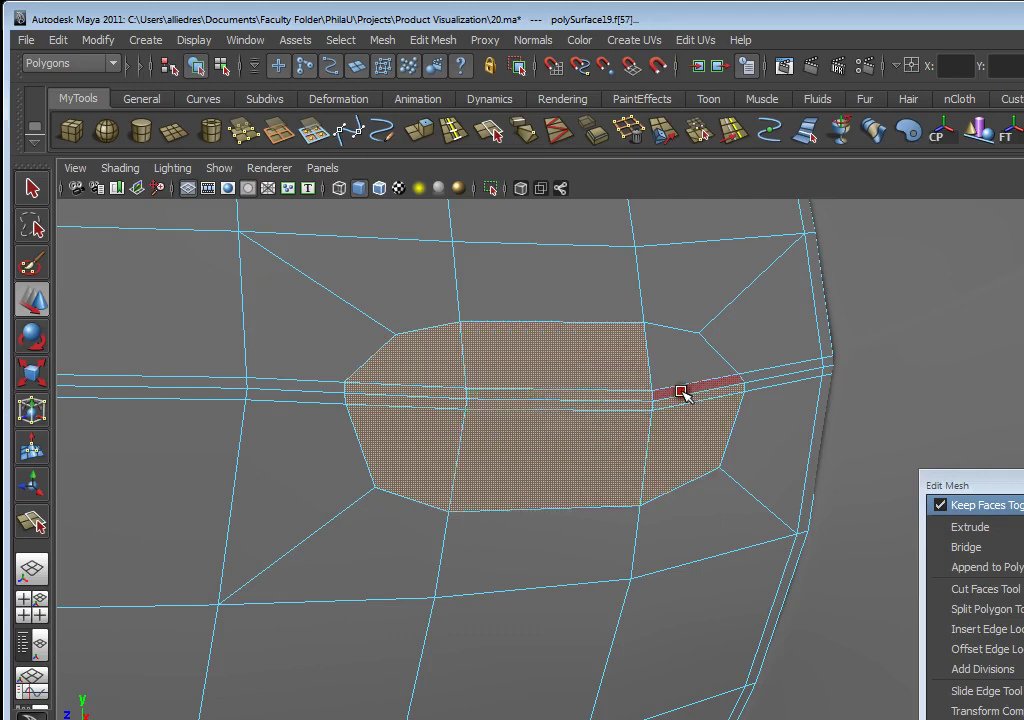
{"action": "left_click", "coordinate": [673, 360], "text": "shift"}
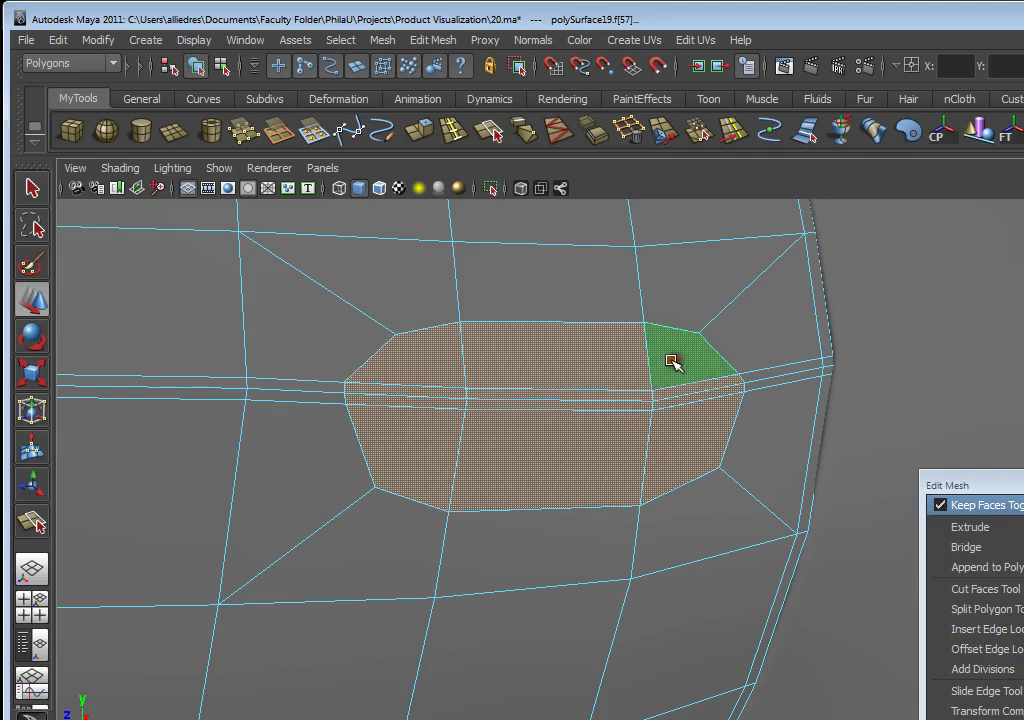
Detach the Mesh commands into a floating window and place it beside the handle area
{"action": "left_click", "coordinate": [382, 40]}
{"action": "left_click", "coordinate": [420, 60]}
{"action": "left_click_drag", "start_coordinate": [453, 41], "coordinate": [980, 147]}
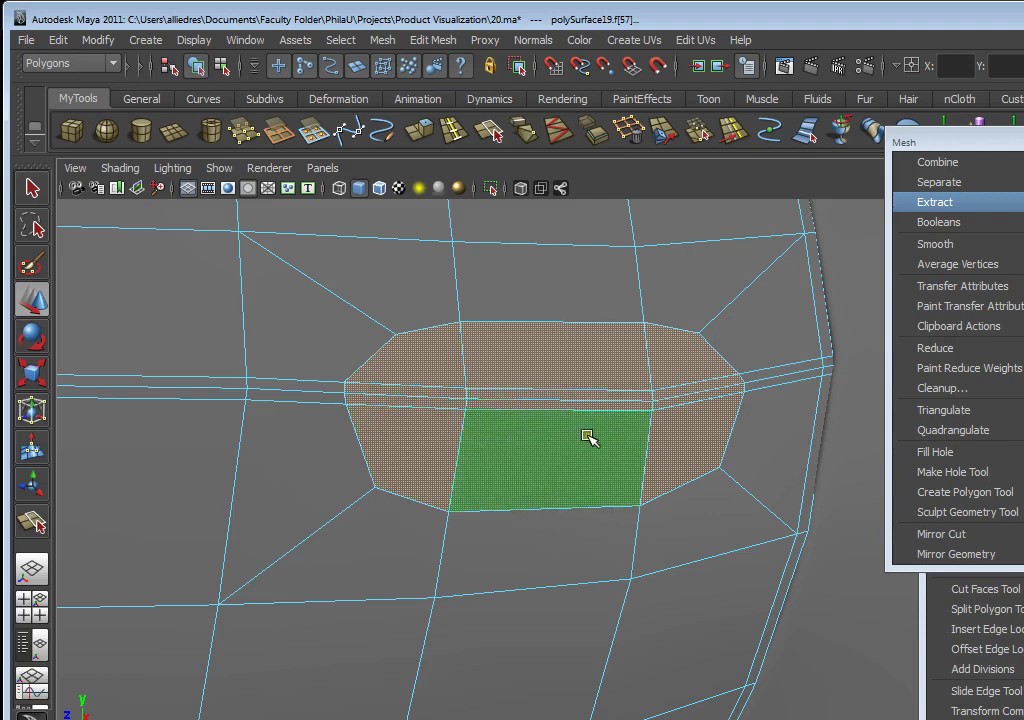
{"action": "scroll", "coordinate": [645, 425], "scroll_direction": "down", "scroll_amount": 4}
{"action": "scroll", "coordinate": [643, 427], "scroll_direction": "up", "scroll_amount": 4}
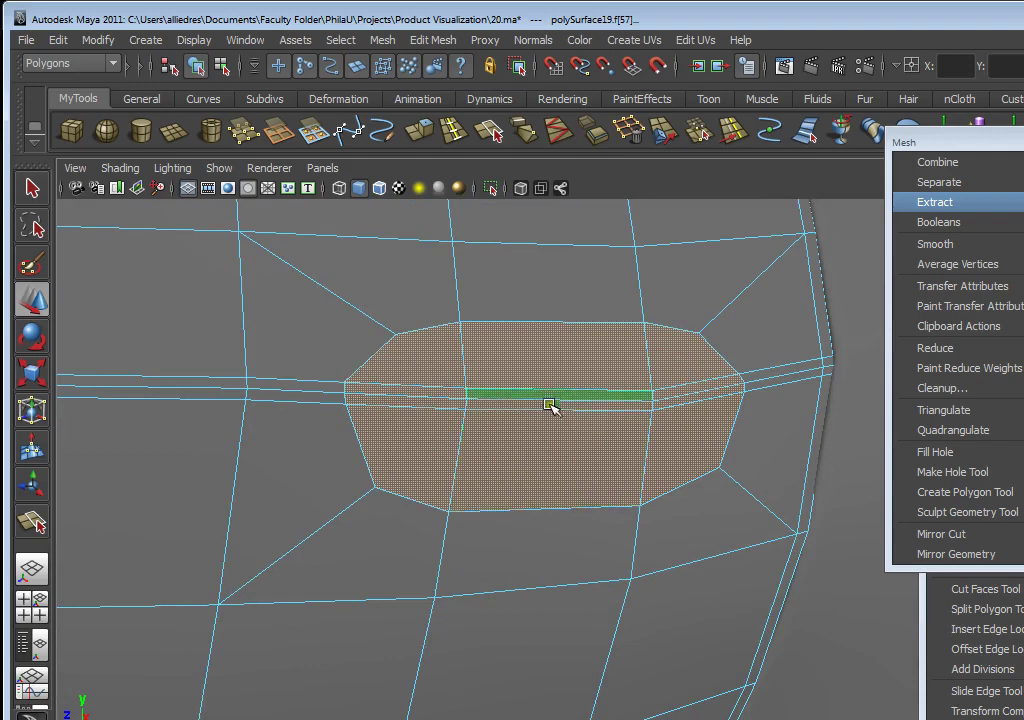
Save the scene under the name test.ma, replacing the existing file
{"action": "left_click", "coordinate": [27, 40]}
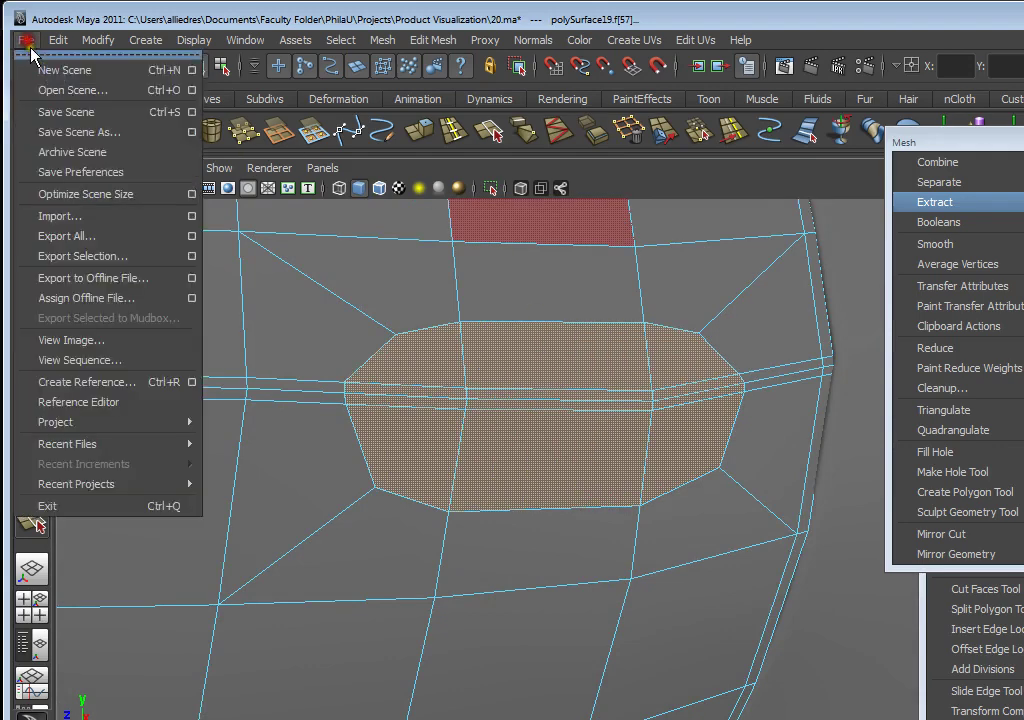
{"action": "left_click", "coordinate": [57, 133]}
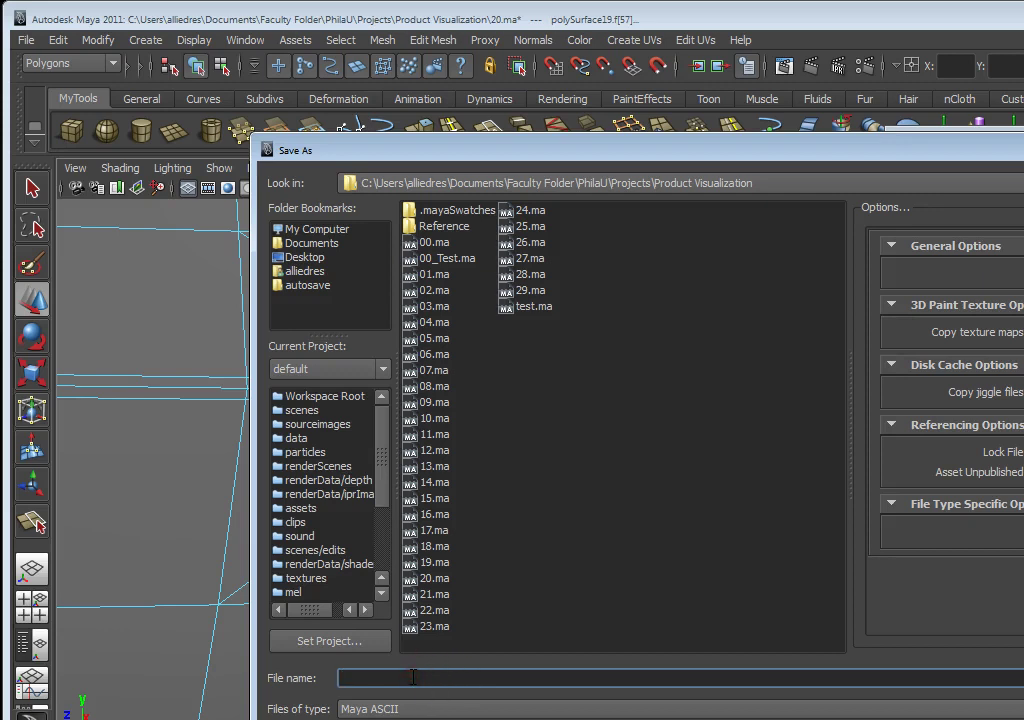
{"action": "type", "text": "test"}
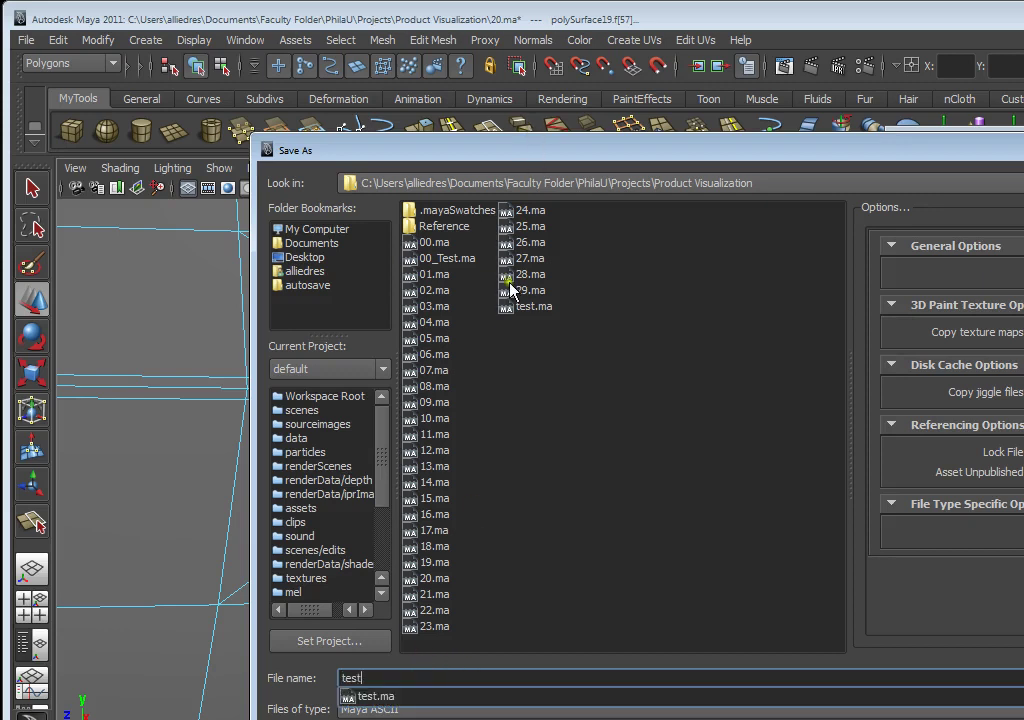
{"action": "left_click", "coordinate": [533, 306]}
{"action": "key", "text": "Return"}
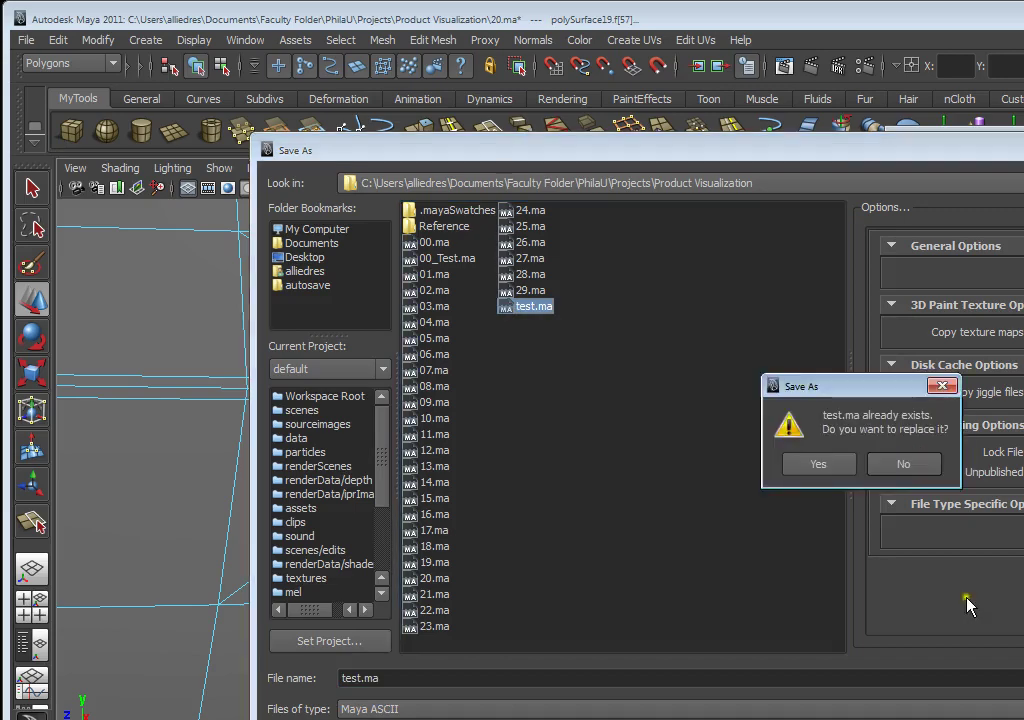
{"action": "left_click", "coordinate": [841, 470]}
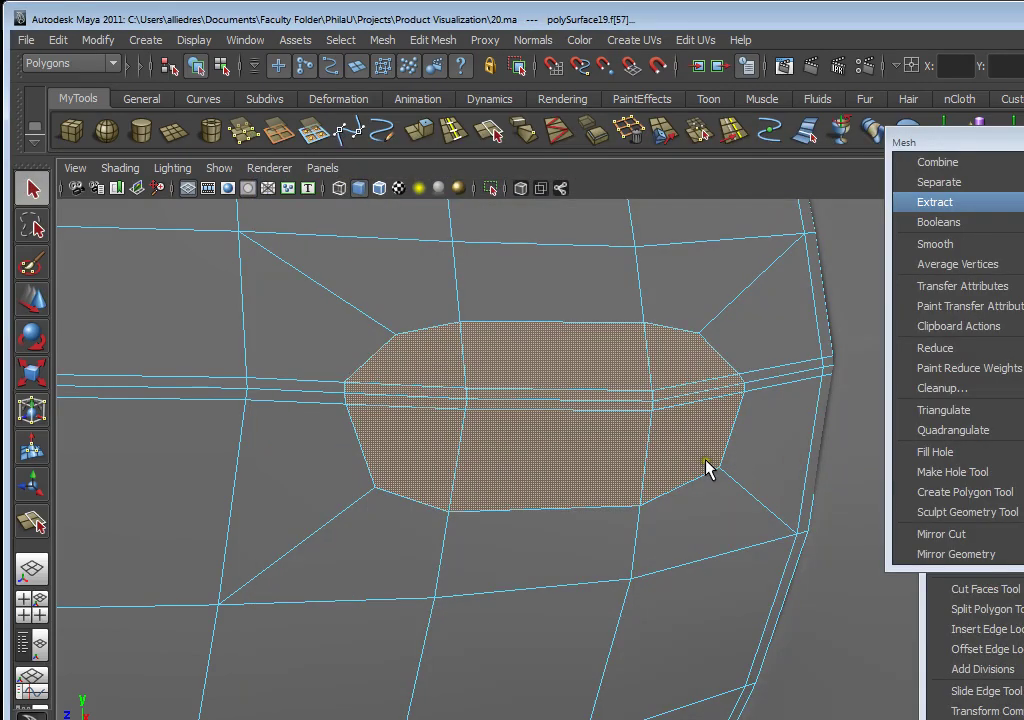
Extract the selected handle faces from the door panel as a separate piece and return to object selection
{"action": "left_click_drag", "start_coordinate": [674, 484], "coordinate": [729, 487], "text": "alt"}
{"action": "middle_click_drag", "start_coordinate": [729, 487], "coordinate": [663, 476], "text": "alt"}
{"action": "right_click_drag", "start_coordinate": [663, 476], "coordinate": [730, 478], "text": "alt"}
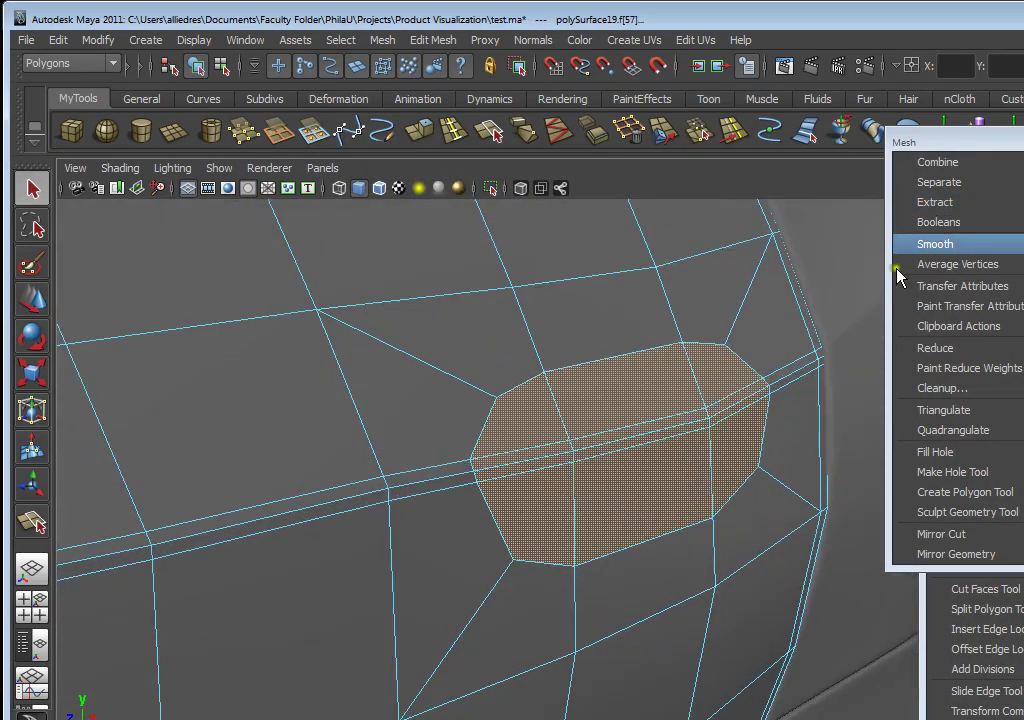
{"action": "left_click_drag", "start_coordinate": [959, 142], "coordinate": [1023, 143]}
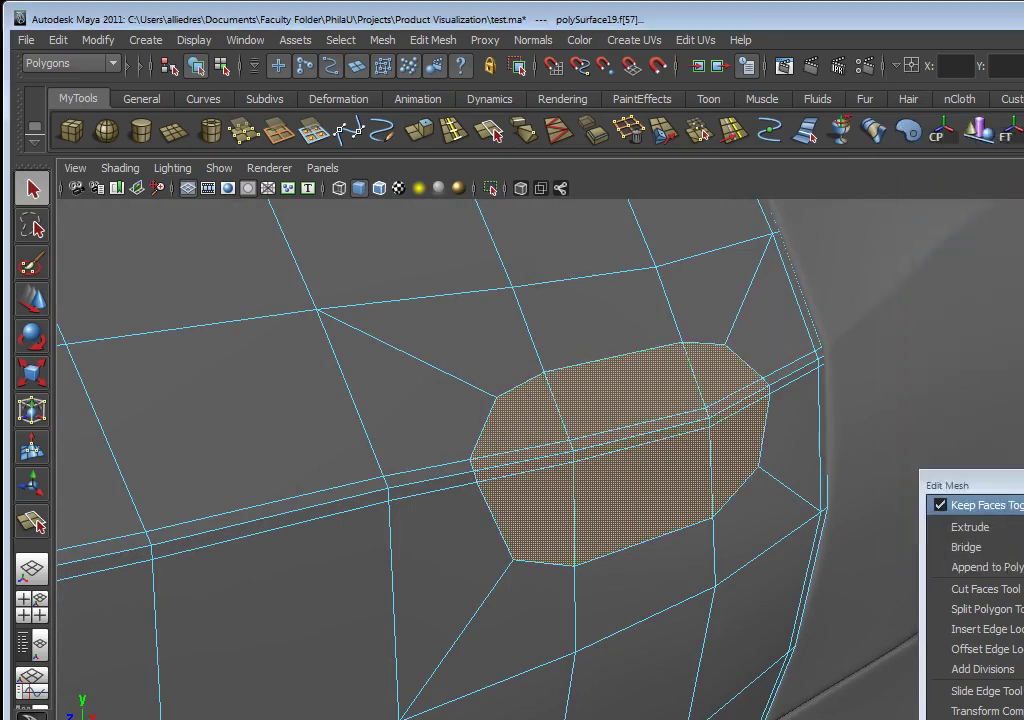
{"action": "key", "text": "ctrl+e"}
{"action": "scroll", "coordinate": [619, 515], "scroll_direction": "down", "scroll_amount": 5}
{"action": "left_click_drag", "start_coordinate": [613, 518], "coordinate": [573, 532], "text": "alt"}
{"action": "key", "text": "F11"}
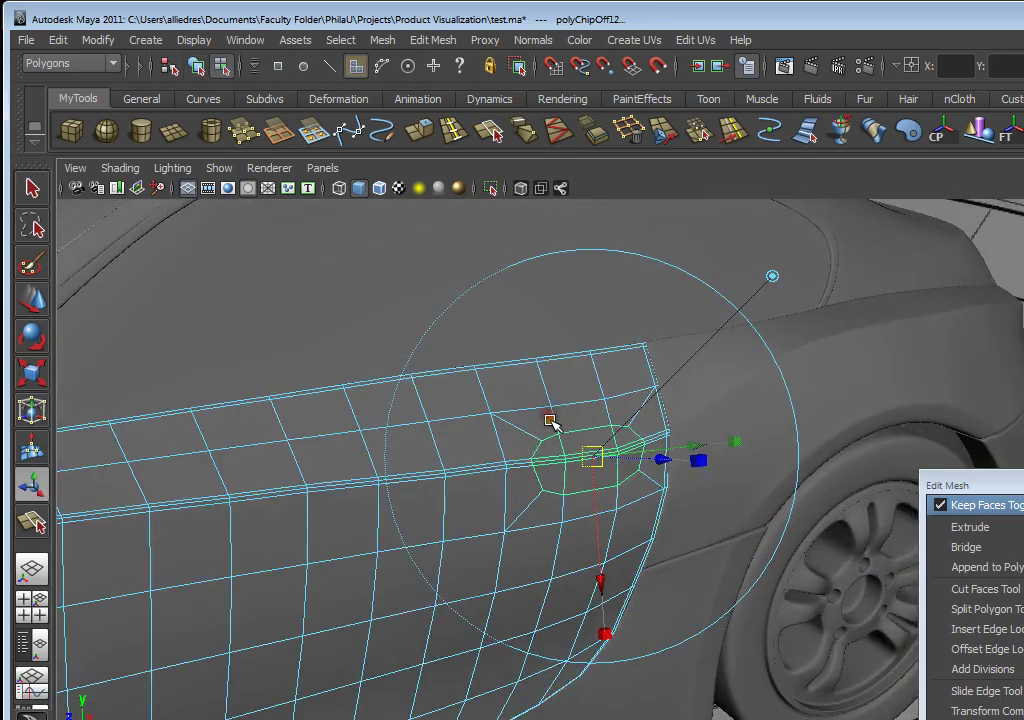
{"action": "key", "text": "F8"}
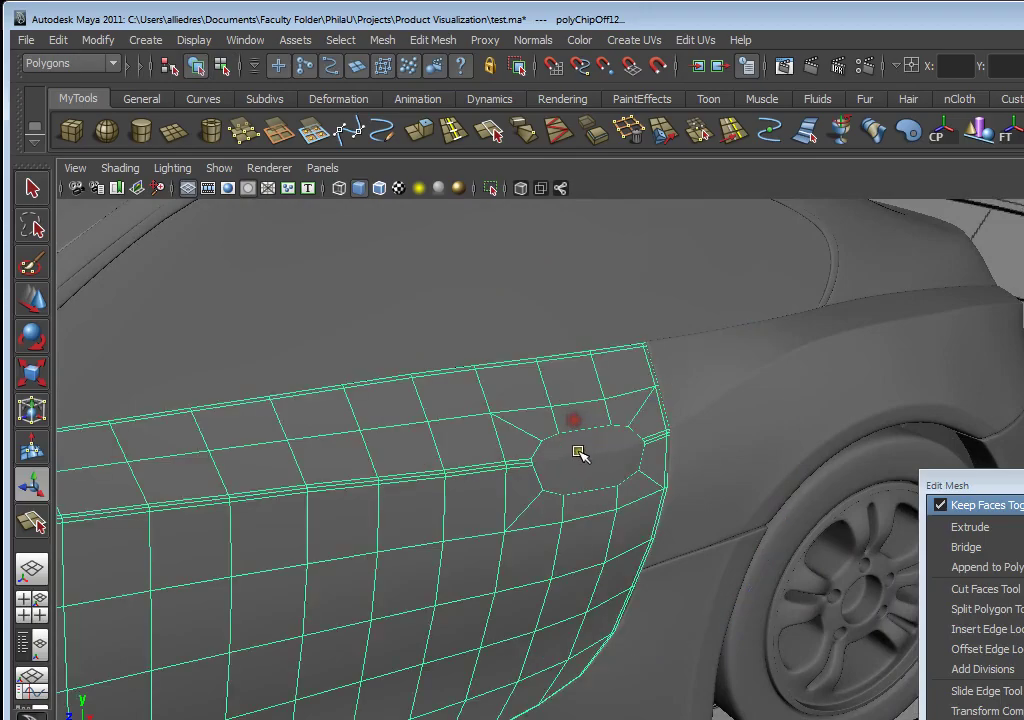
Examine the extracted handle piece and the door panel with its handle opening from several angles
{"action": "left_click", "coordinate": [580, 460]}
{"action": "mouse_move", "coordinate": [584, 462]}
{"action": "left_mouse_down", "text": "alt"}
{"action": "mouse_move", "coordinate": [635, 491]}
{"action": "mouse_move", "coordinate": [523, 485]}
{"action": "mouse_move", "coordinate": [569, 480]}
{"action": "mouse_move", "coordinate": [645, 430]}
{"action": "mouse_move", "coordinate": [635, 400]}
{"action": "mouse_move", "coordinate": [578, 430]}
{"action": "mouse_move", "coordinate": [583, 423]}
{"action": "mouse_move", "coordinate": [513, 428]}
{"action": "mouse_move", "coordinate": [583, 478]}
{"action": "mouse_move", "coordinate": [597, 466]}
{"action": "left_mouse_up", "text": "alt"}
{"action": "left_click", "coordinate": [32, 299]}
{"action": "scroll", "coordinate": [597, 466], "scroll_direction": "up", "scroll_amount": 4}
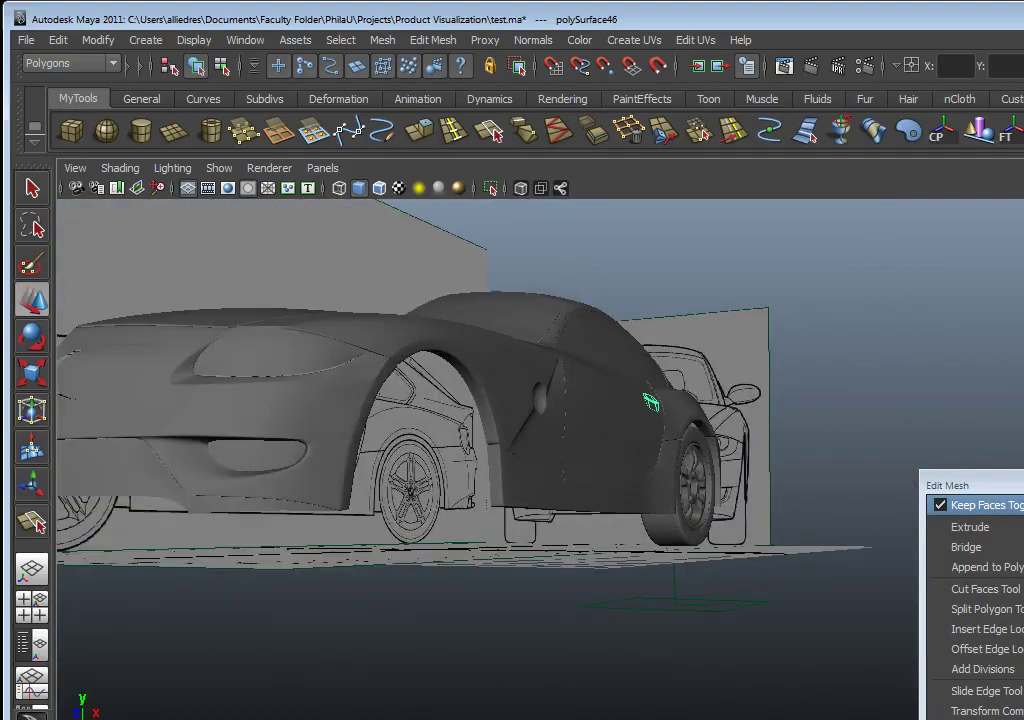
{"action": "left_click_drag", "start_coordinate": [806, 522], "coordinate": [615, 389], "text": "alt"}
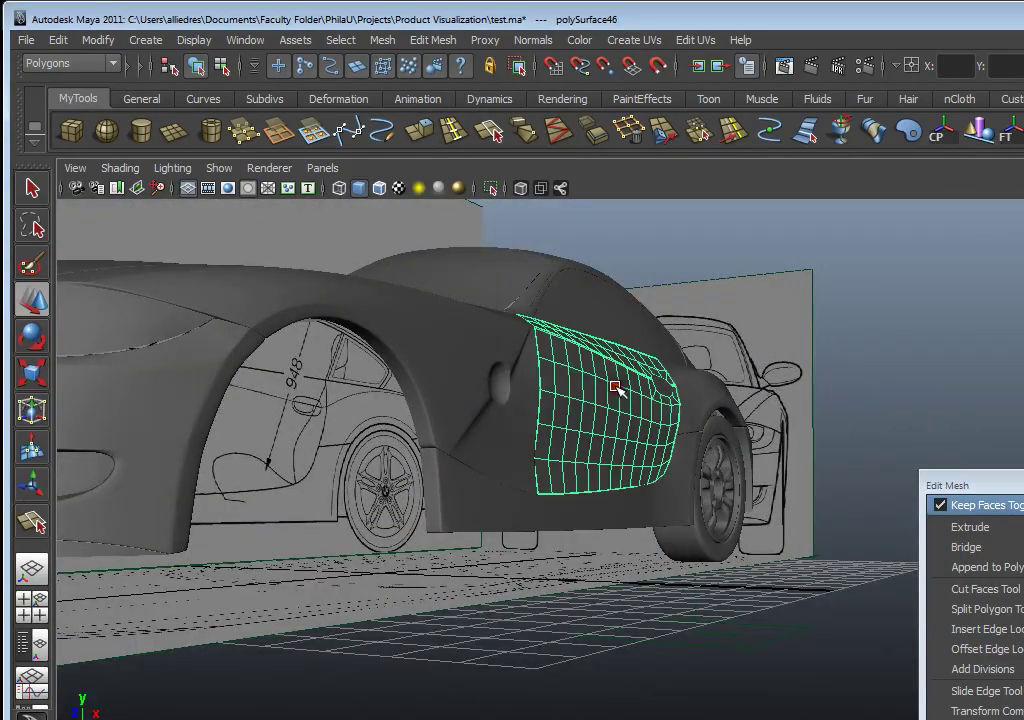
{"action": "left_click_drag", "start_coordinate": [596, 498], "coordinate": [627, 473], "text": "alt"}
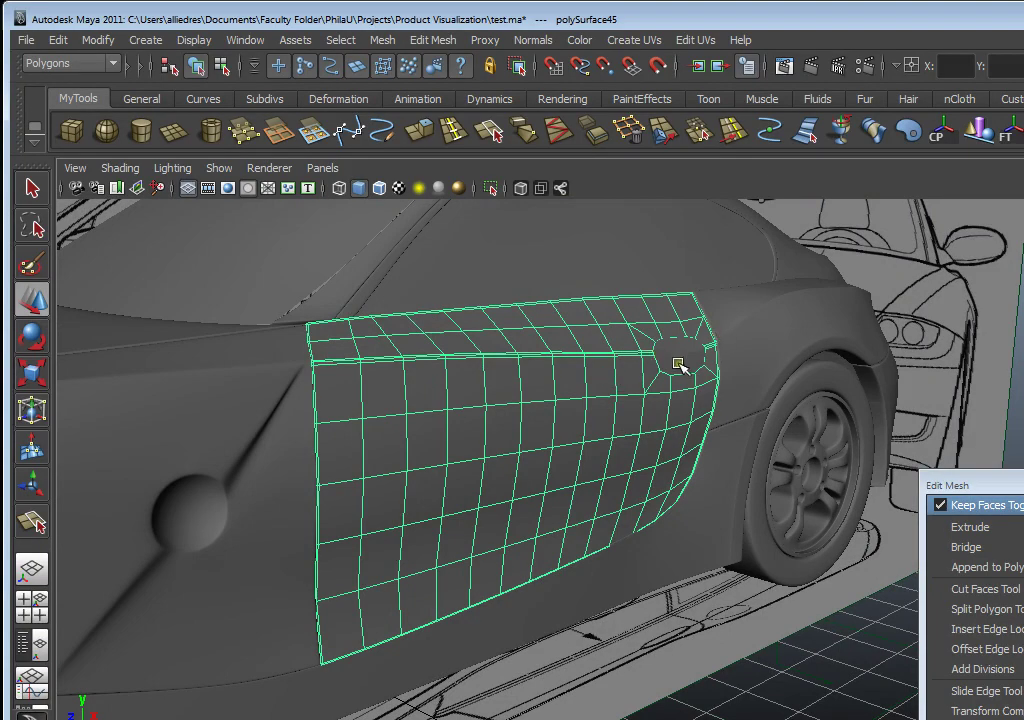
{"action": "left_click_drag", "start_coordinate": [678, 363], "coordinate": [711, 384], "text": "alt"}
{"action": "scroll", "coordinate": [680, 383], "scroll_direction": "up", "scroll_amount": 5}
{"action": "scroll", "coordinate": [708, 316], "scroll_direction": "down", "scroll_amount": 5}
{"action": "left_click_drag", "start_coordinate": [633, 400], "coordinate": [471, 510], "text": "alt"}
{"action": "scroll", "coordinate": [560, 427], "scroll_direction": "up", "scroll_amount": 5}
{"action": "left_click_drag", "start_coordinate": [560, 427], "coordinate": [585, 469], "text": "alt"}
{"action": "left_click_drag", "start_coordinate": [642, 446], "coordinate": [607, 485], "text": "alt"}
{"action": "middle_click_drag", "start_coordinate": [607, 485], "coordinate": [587, 495], "text": "alt"}
{"action": "left_click_drag", "start_coordinate": [588, 494], "coordinate": [675, 462], "text": "alt"}
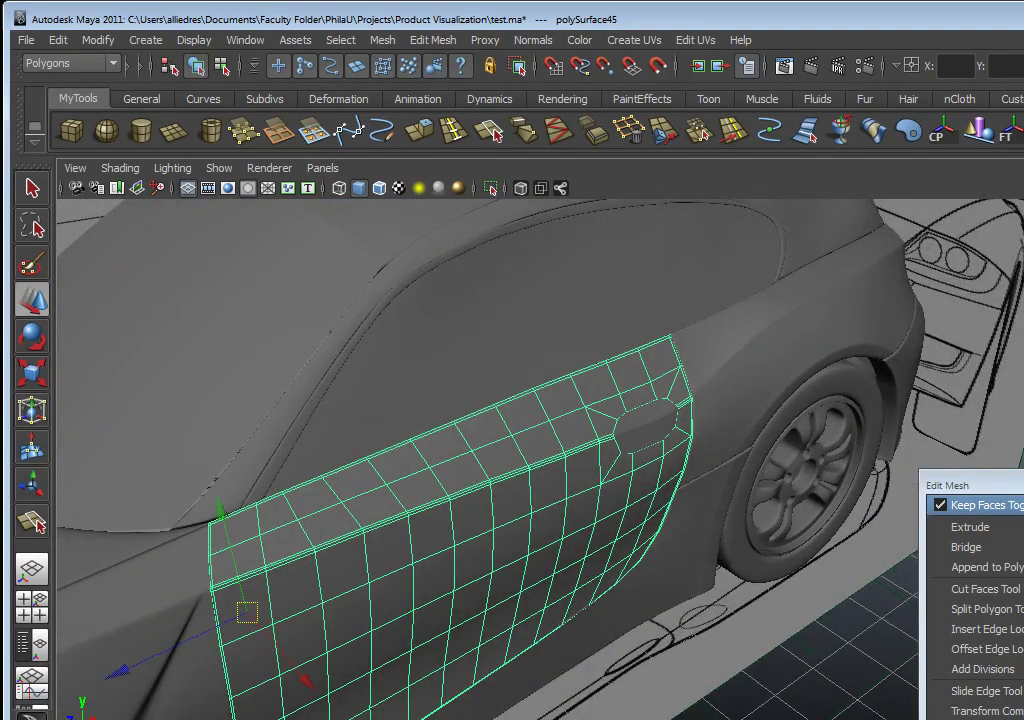
{"action": "scroll", "coordinate": [513, 566], "scroll_direction": "down", "scroll_amount": 4}
{"action": "left_click_drag", "start_coordinate": [513, 566], "coordinate": [578, 556], "text": "alt"}
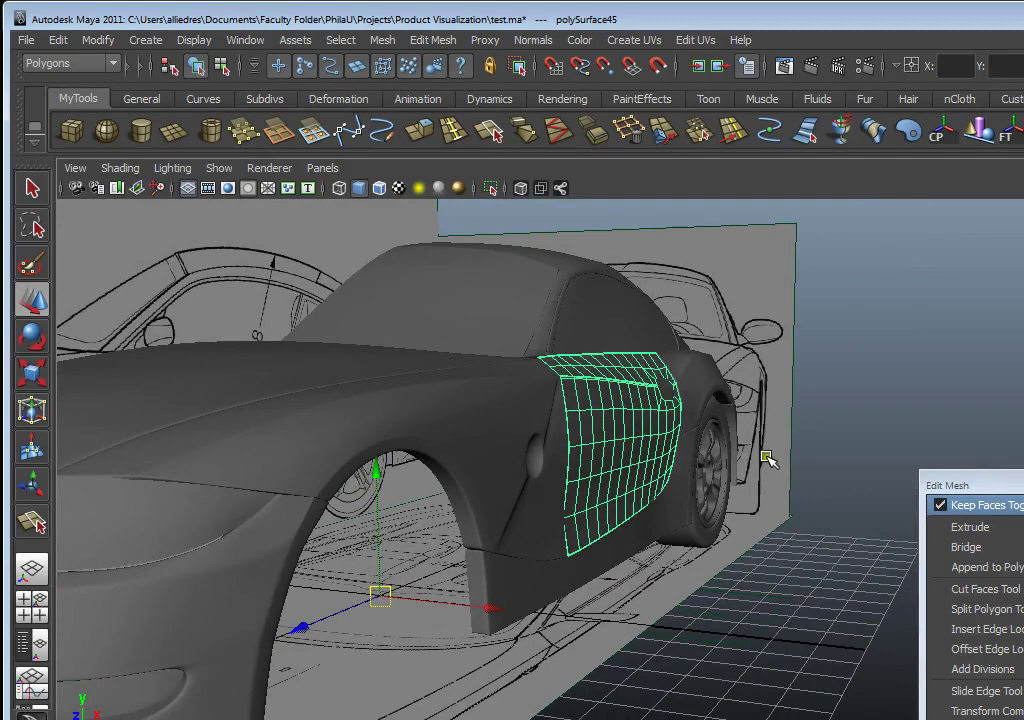
Compare the pivot locations of the door panel and the extracted handle piece by selecting each in turn
{"action": "key", "text": "q"}
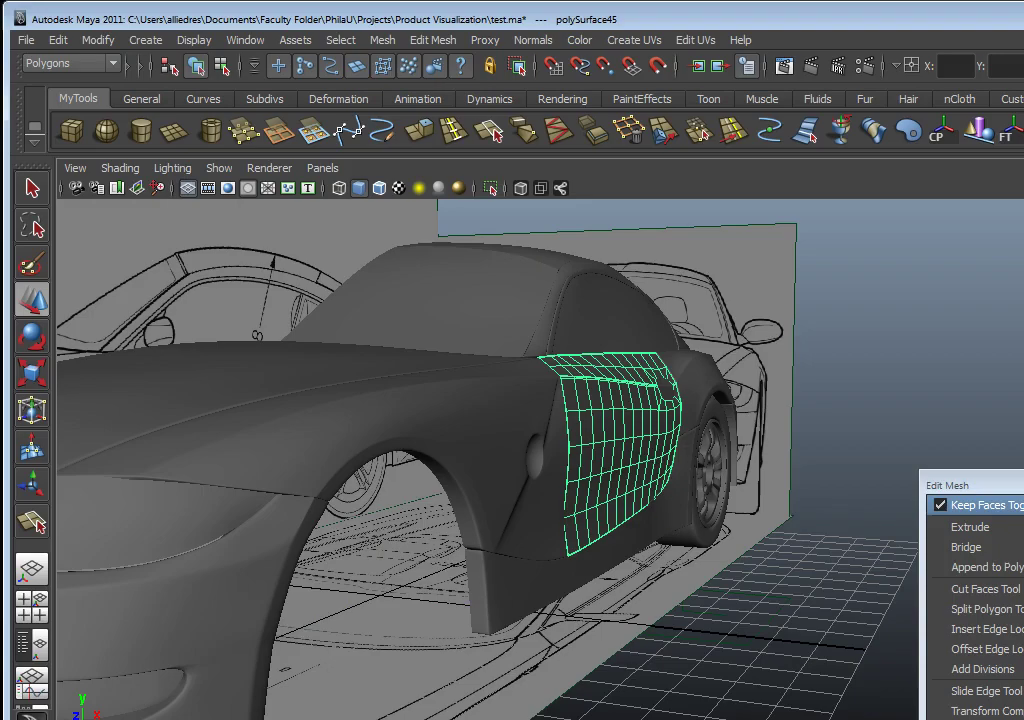
{"action": "key", "text": "w"}
{"action": "left_click_drag", "start_coordinate": [972, 335], "coordinate": [782, 376], "text": "alt"}
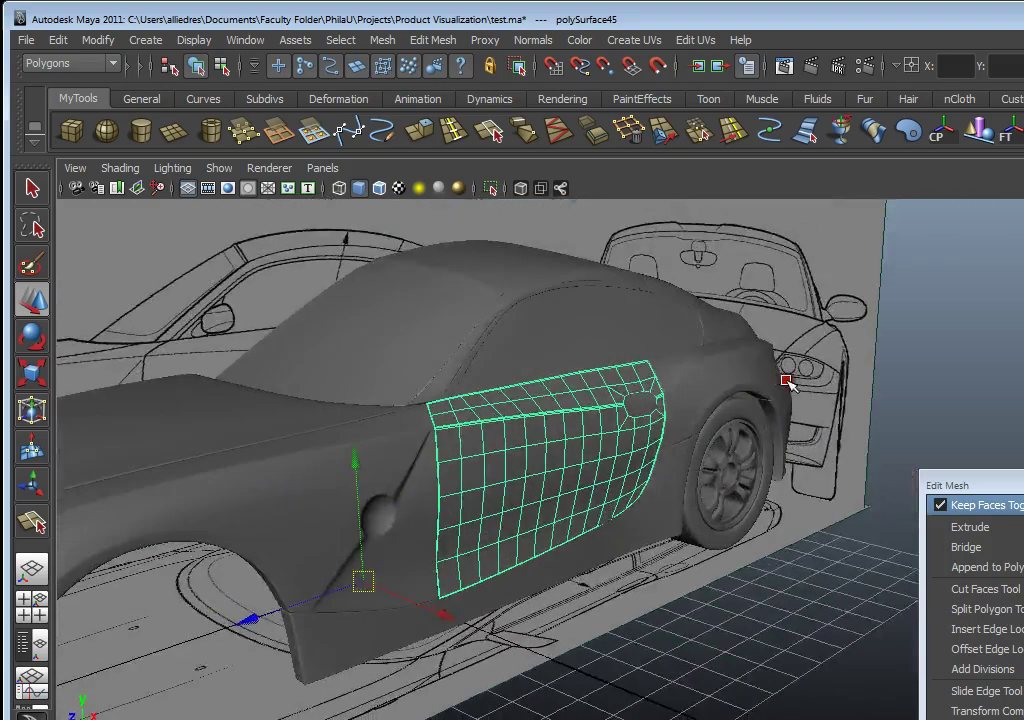
{"action": "left_click", "coordinate": [639, 406]}
{"action": "left_click_drag", "start_coordinate": [652, 616], "coordinate": [630, 622], "text": "alt"}
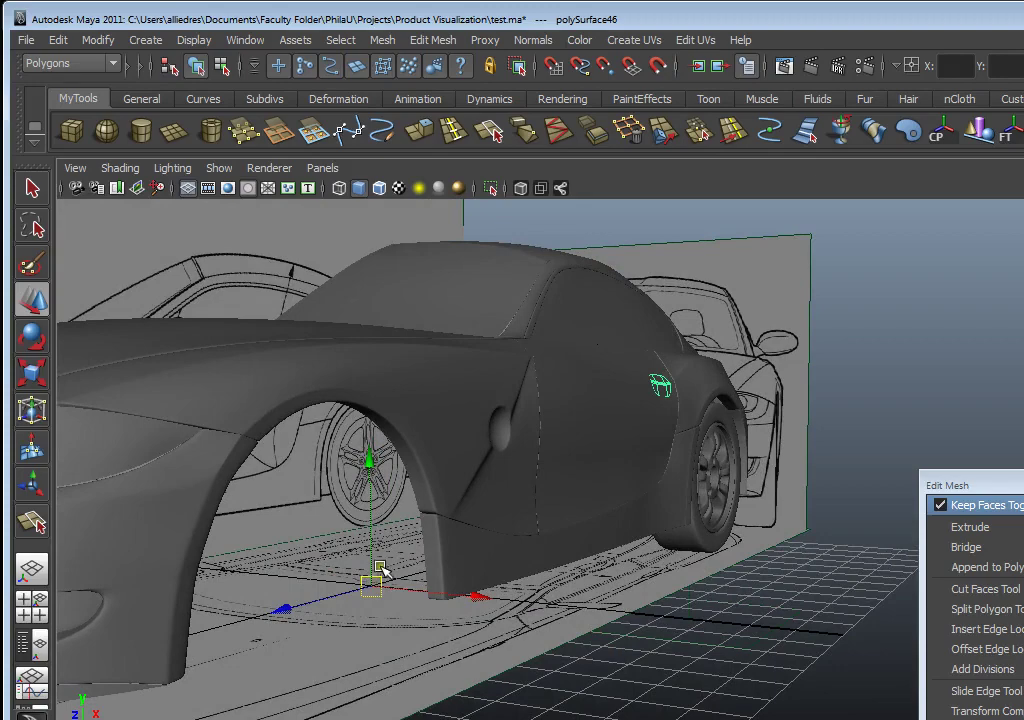
{"action": "left_click", "coordinate": [616, 419]}
{"action": "left_click_drag", "start_coordinate": [524, 436], "coordinate": [612, 470], "text": "alt"}
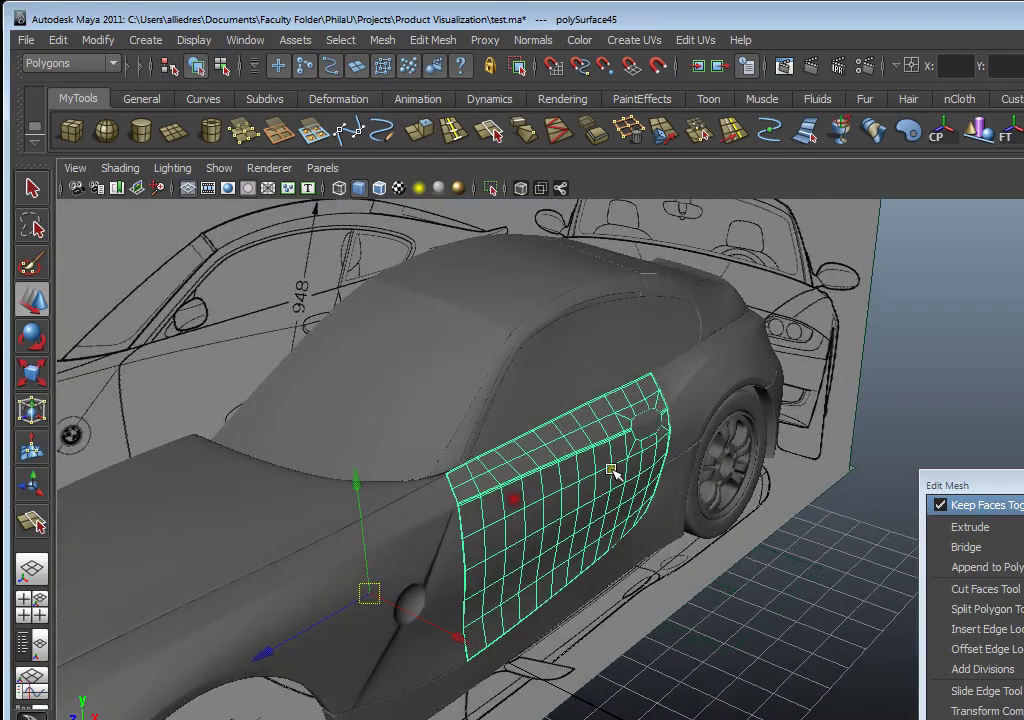
{"action": "left_click", "coordinate": [644, 424]}
{"action": "left_click_drag", "start_coordinate": [644, 430], "coordinate": [446, 457], "text": "alt"}
{"action": "scroll", "coordinate": [620, 460], "scroll_direction": "up", "scroll_amount": 5}
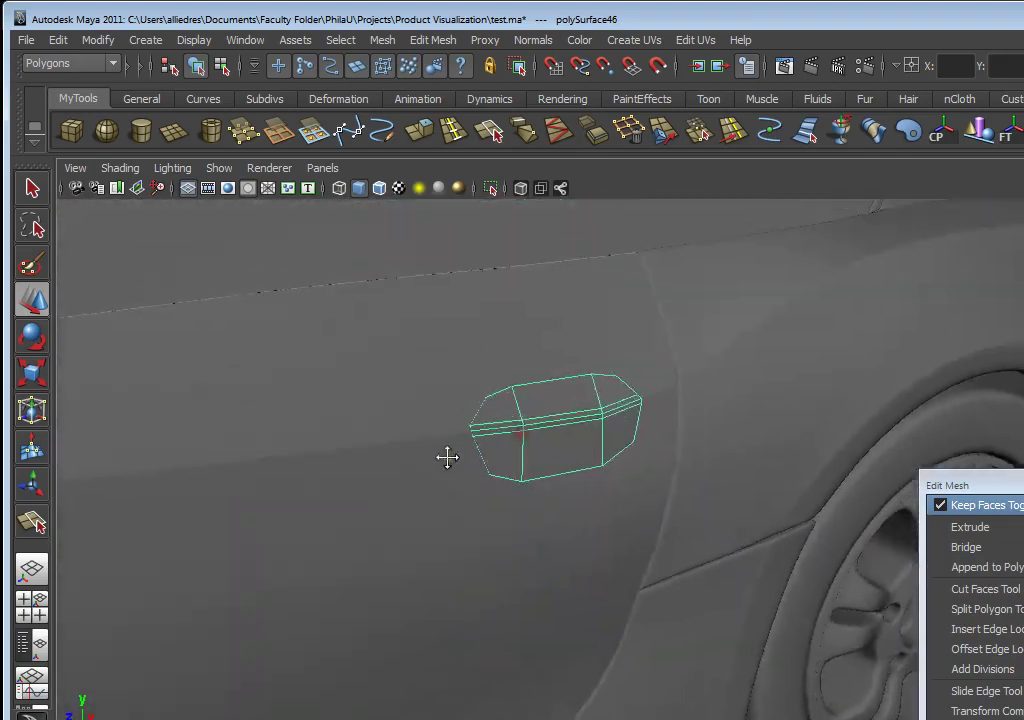
Display the door panel and the extracted handle piece with smoothed preview
{"action": "scroll", "coordinate": [450, 460], "scroll_direction": "up", "scroll_amount": 5}
{"action": "left_click", "coordinate": [572, 535]}
{"action": "scroll", "coordinate": [572, 535], "scroll_direction": "down", "scroll_amount": 5}
{"action": "left_click_drag", "start_coordinate": [572, 535], "coordinate": [550, 625], "text": "alt"}
{"action": "scroll", "coordinate": [530, 615], "scroll_direction": "up", "scroll_amount": 5}
{"action": "middle_click_drag", "start_coordinate": [550, 625], "coordinate": [567, 610], "text": "alt"}
{"action": "scroll", "coordinate": [567, 612], "scroll_direction": "down", "scroll_amount": 4}
{"action": "left_click_drag", "start_coordinate": [567, 612], "coordinate": [546, 606], "text": "alt"}
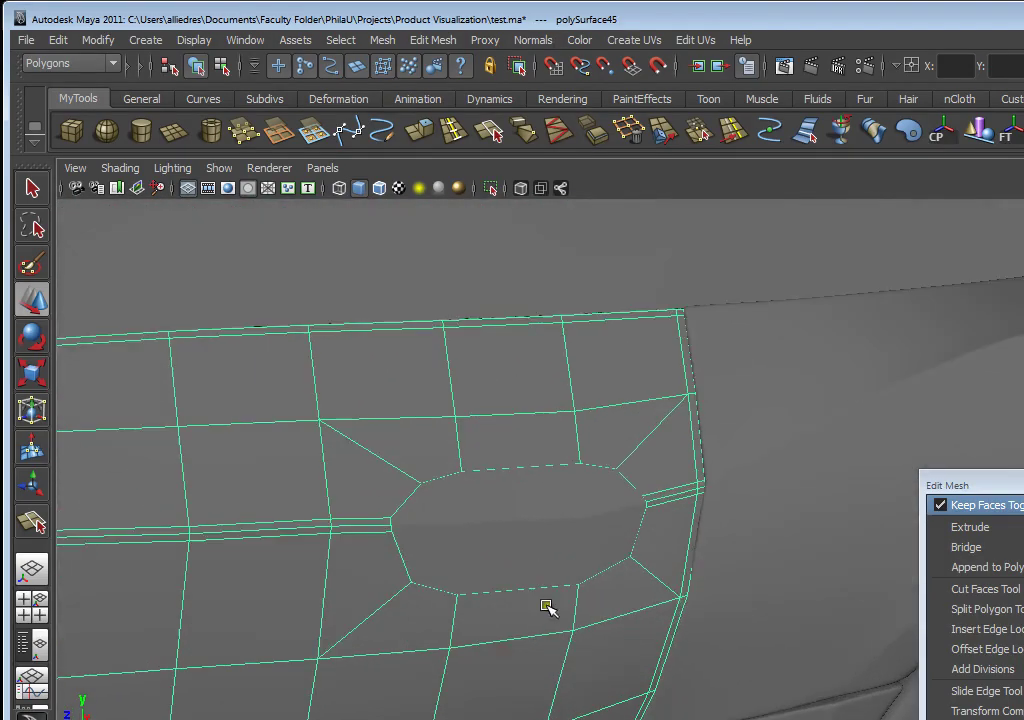
{"action": "left_click", "coordinate": [518, 538]}
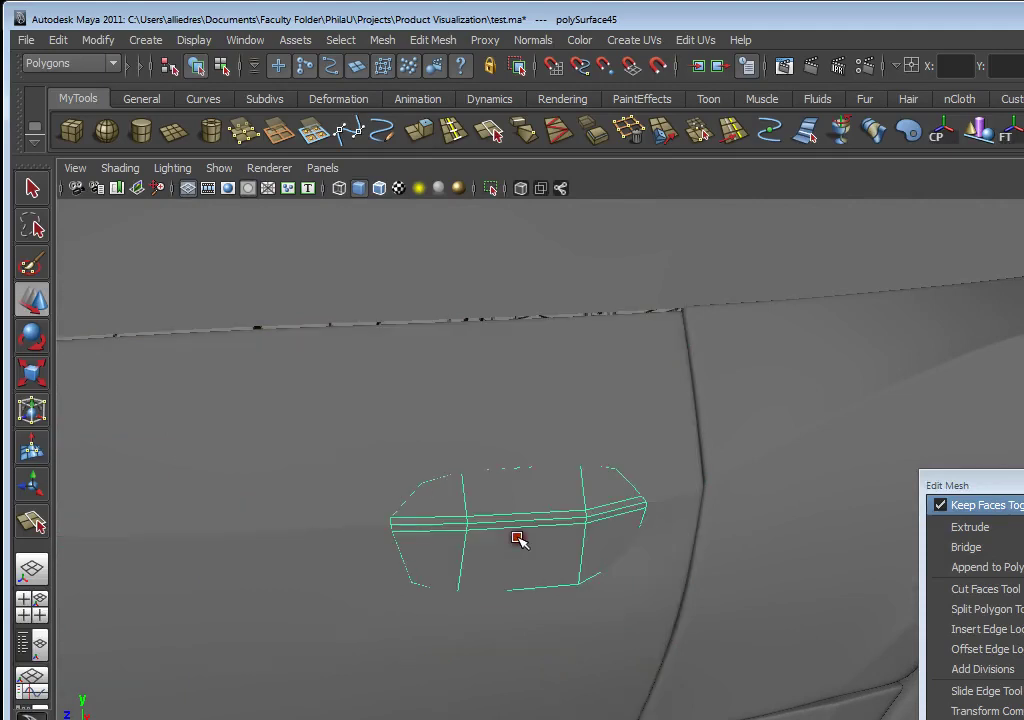
{"action": "left_click", "coordinate": [445, 468]}
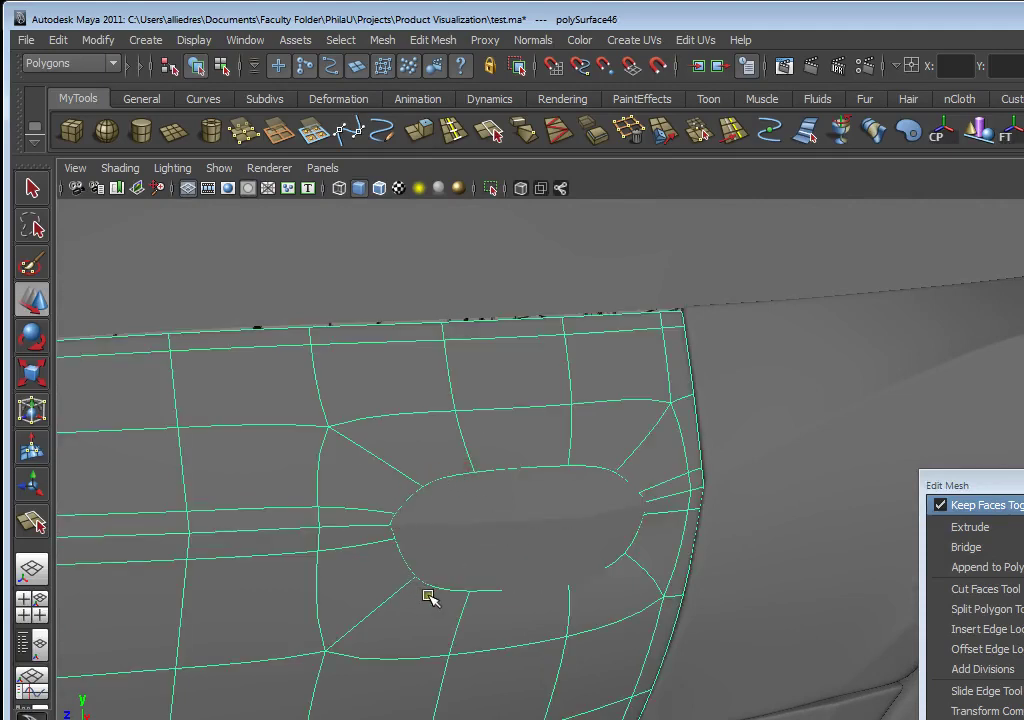
{"action": "left_click", "coordinate": [481, 529]}
Examine how the smoothed handle piece fits the door's opening, with the selection cleared for a plain shaded view
{"action": "left_click_drag", "start_coordinate": [481, 527], "coordinate": [462, 510], "text": "alt"}
{"action": "right_click_drag", "start_coordinate": [462, 510], "coordinate": [409, 498], "text": "alt"}
{"action": "left_click_drag", "start_coordinate": [409, 498], "coordinate": [510, 525], "text": "alt"}
{"action": "right_click_drag", "start_coordinate": [510, 525], "coordinate": [593, 551], "text": "alt"}
{"action": "left_click_drag", "start_coordinate": [593, 551], "coordinate": [553, 549], "text": "alt"}
{"action": "right_click_drag", "start_coordinate": [553, 549], "coordinate": [679, 622], "text": "alt"}
{"action": "left_click_drag", "start_coordinate": [679, 622], "coordinate": [694, 621], "text": "alt"}
{"action": "right_click_drag", "start_coordinate": [695, 622], "coordinate": [647, 612], "text": "alt"}
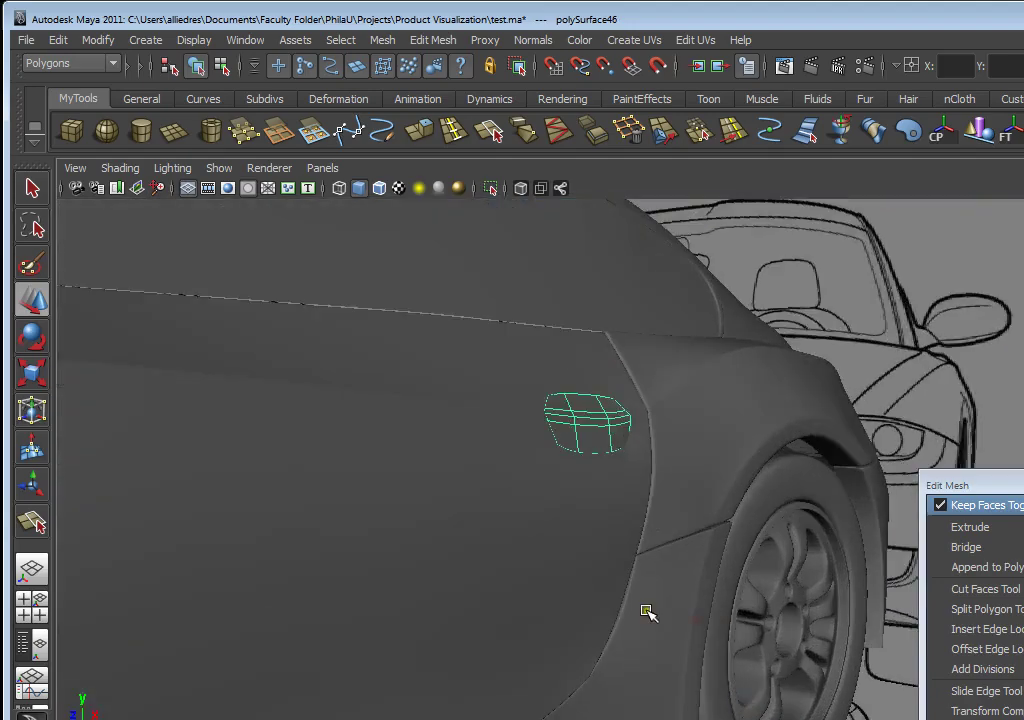
{"action": "left_click_drag", "start_coordinate": [571, 458], "coordinate": [786, 558], "text": "alt"}
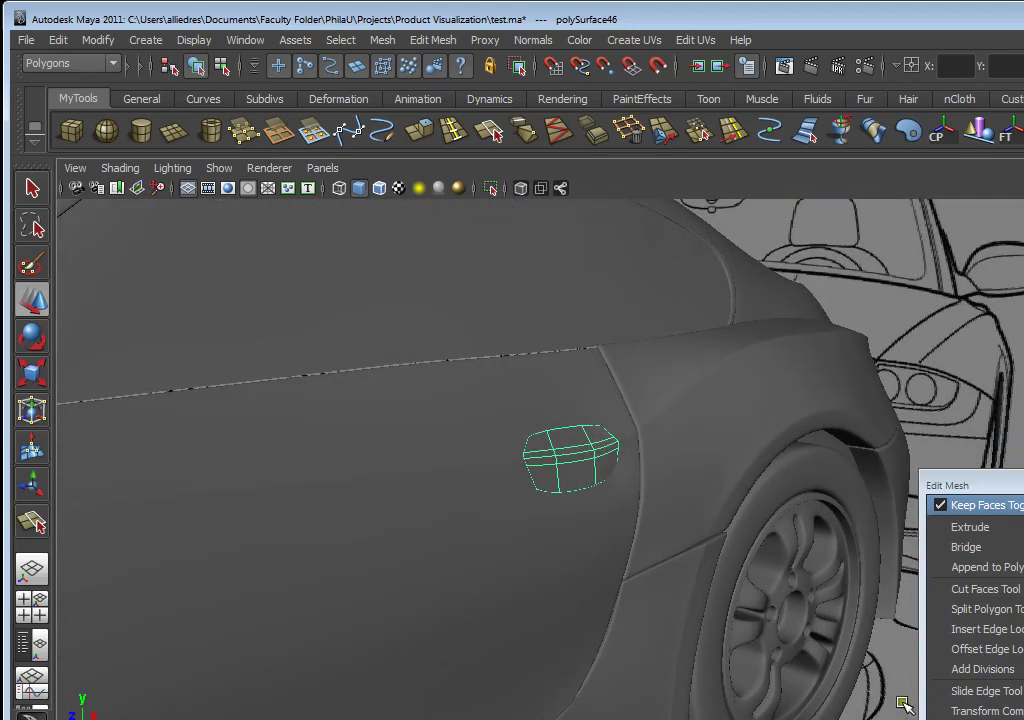
{"action": "left_click_drag", "start_coordinate": [711, 601], "coordinate": [717, 597], "text": "alt"}
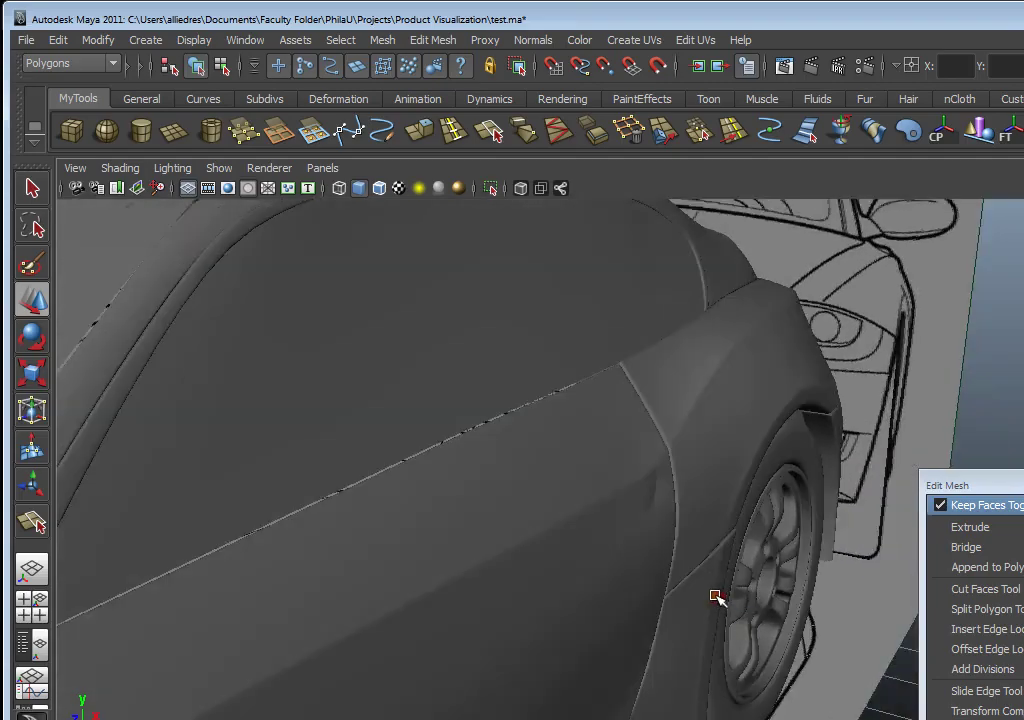
Turn on wireframe on shaded display and examine the mesh edges around the door handle
{"action": "left_click", "coordinate": [376, 191]}
{"action": "left_click_drag", "start_coordinate": [605, 452], "coordinate": [705, 535], "text": "alt"}
{"action": "left_click_drag", "start_coordinate": [585, 485], "coordinate": [677, 505], "text": "alt"}
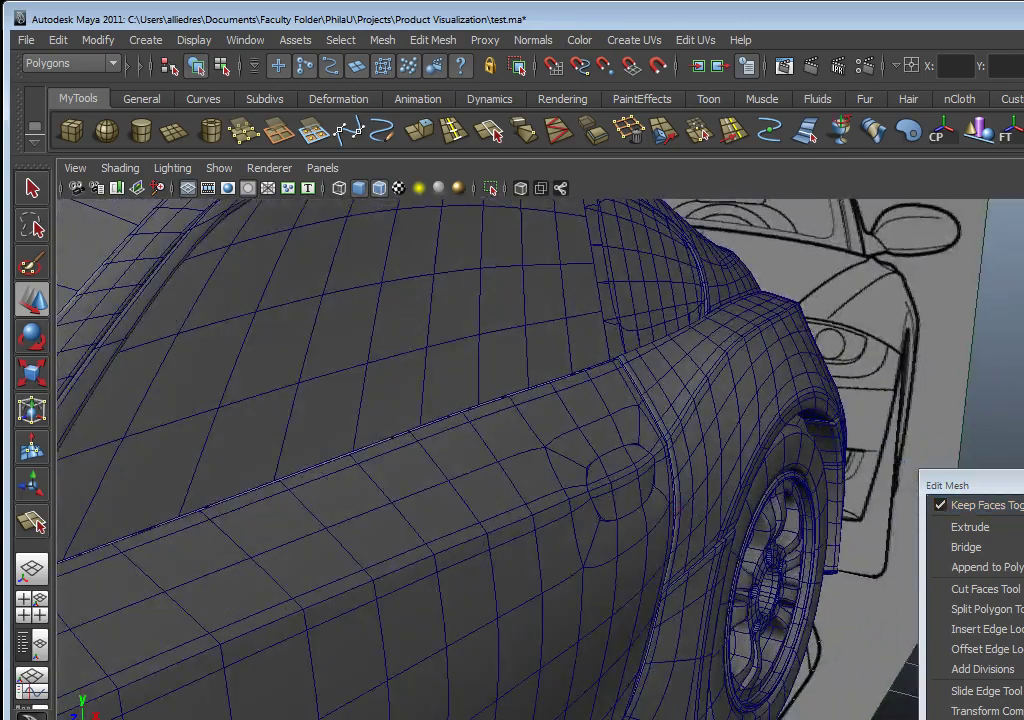
Check the door handle's shape in the reference photo and select the extracted handle piece on the door
{"action": "key", "text": "alt+Tab"}
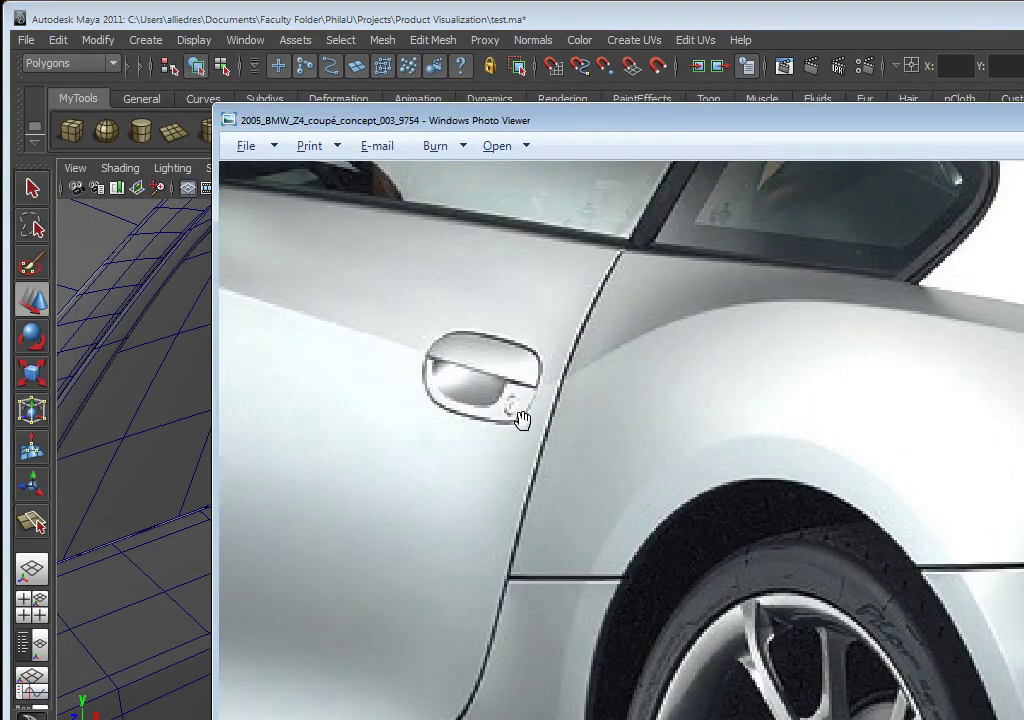
{"action": "key", "text": "alt+Tab"}
{"action": "left_click_drag", "start_coordinate": [583, 494], "coordinate": [500, 440], "text": "alt"}
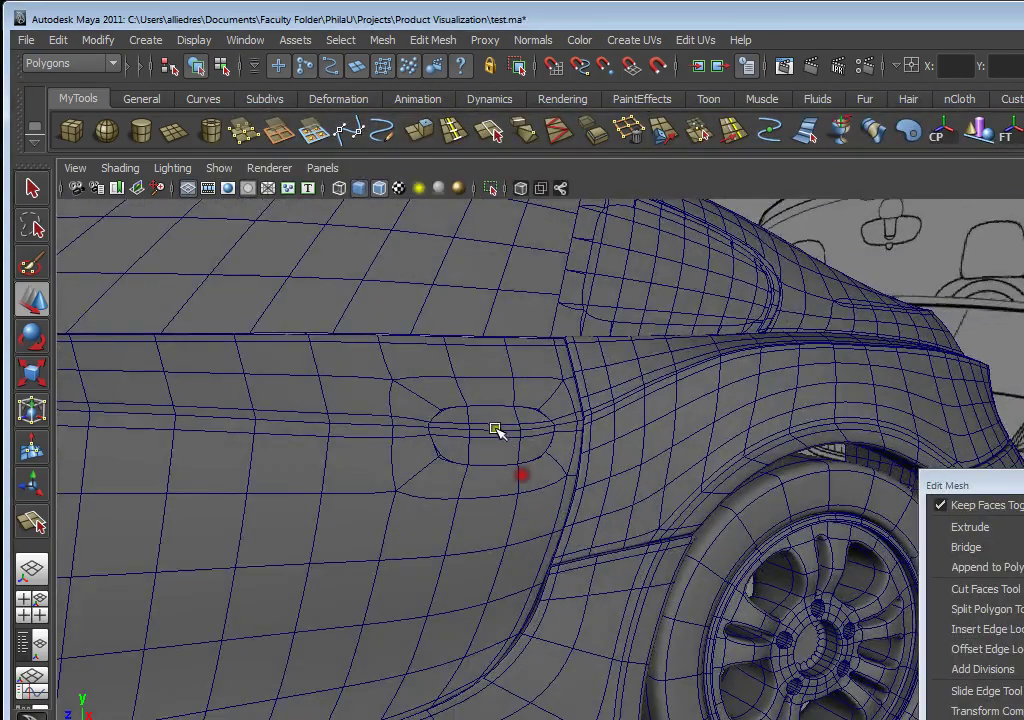
{"action": "scroll", "coordinate": [453, 466], "scroll_direction": "up", "scroll_amount": 4}
{"action": "scroll", "coordinate": [460, 485], "scroll_direction": "up", "scroll_amount": 3}
{"action": "left_click", "coordinate": [450, 491]}
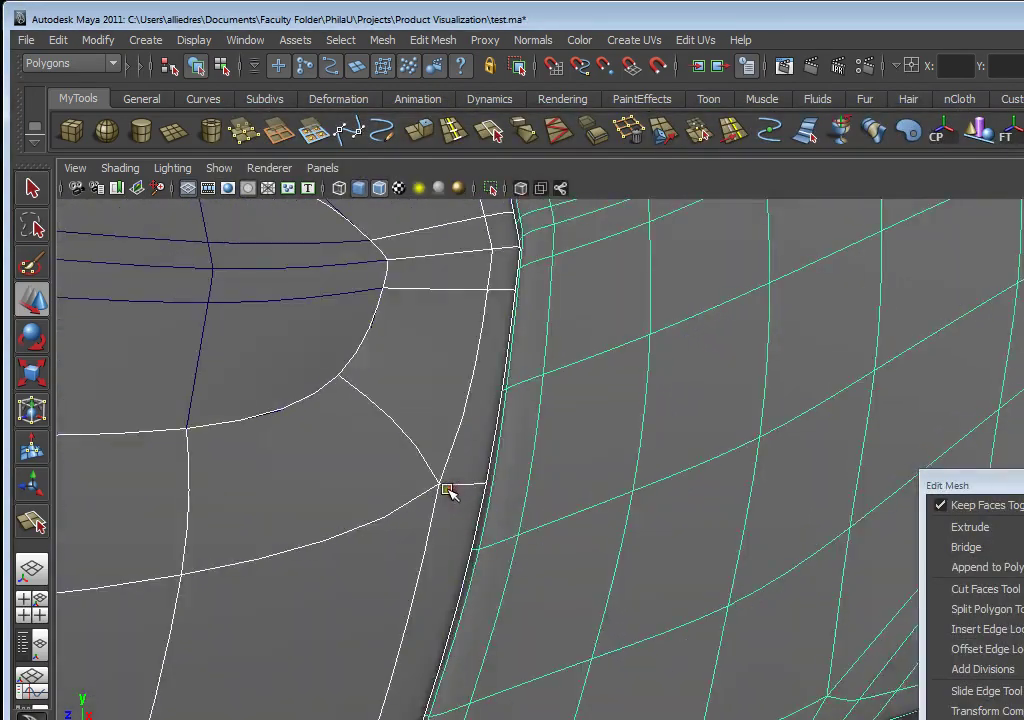
{"action": "scroll", "coordinate": [424, 499], "scroll_direction": "down", "scroll_amount": 3}
{"action": "left_click_drag", "start_coordinate": [424, 500], "coordinate": [498, 450], "text": "alt"}
{"action": "left_click", "coordinate": [502, 452]}
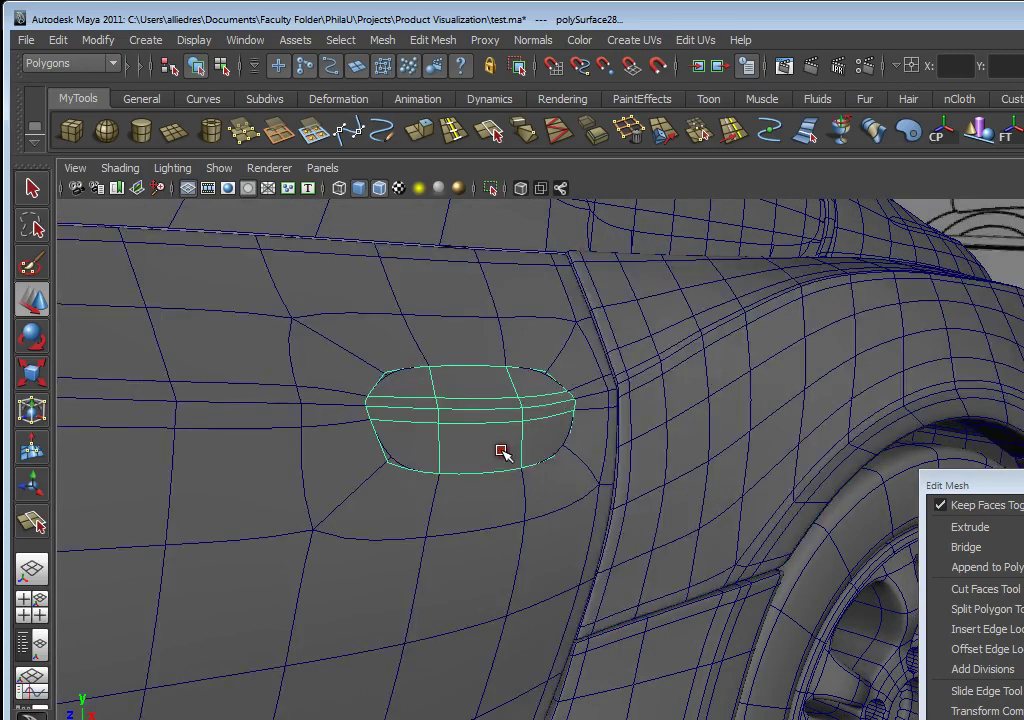
Compare the handle piece's mesh edges with the upper grip and lower recess of the door handle in the reference photo
{"action": "key", "text": "alt+Tab"}
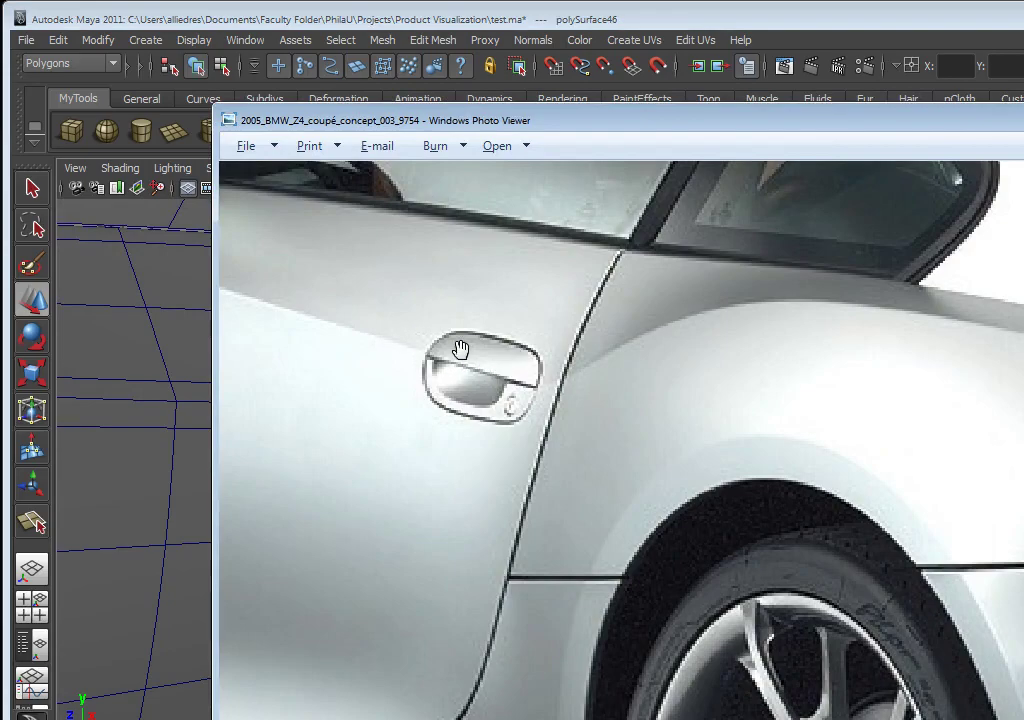
{"action": "key", "text": "alt+Tab"}
{"action": "left_click_drag", "start_coordinate": [533, 452], "coordinate": [569, 464], "text": "alt"}
{"action": "scroll", "coordinate": [569, 464], "scroll_direction": "up", "scroll_amount": 5}
{"action": "middle_click_drag", "start_coordinate": [569, 464], "coordinate": [581, 478], "text": "alt"}
{"action": "left_click_drag", "start_coordinate": [581, 478], "coordinate": [540, 489], "text": "alt"}
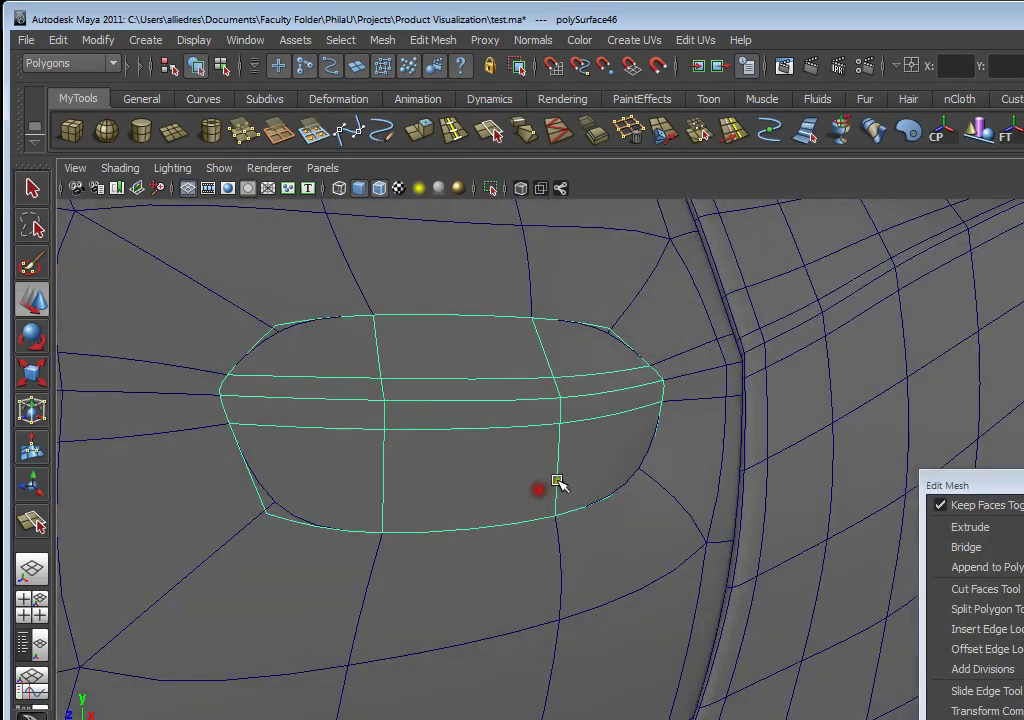
{"action": "key", "text": "alt+Tab"}
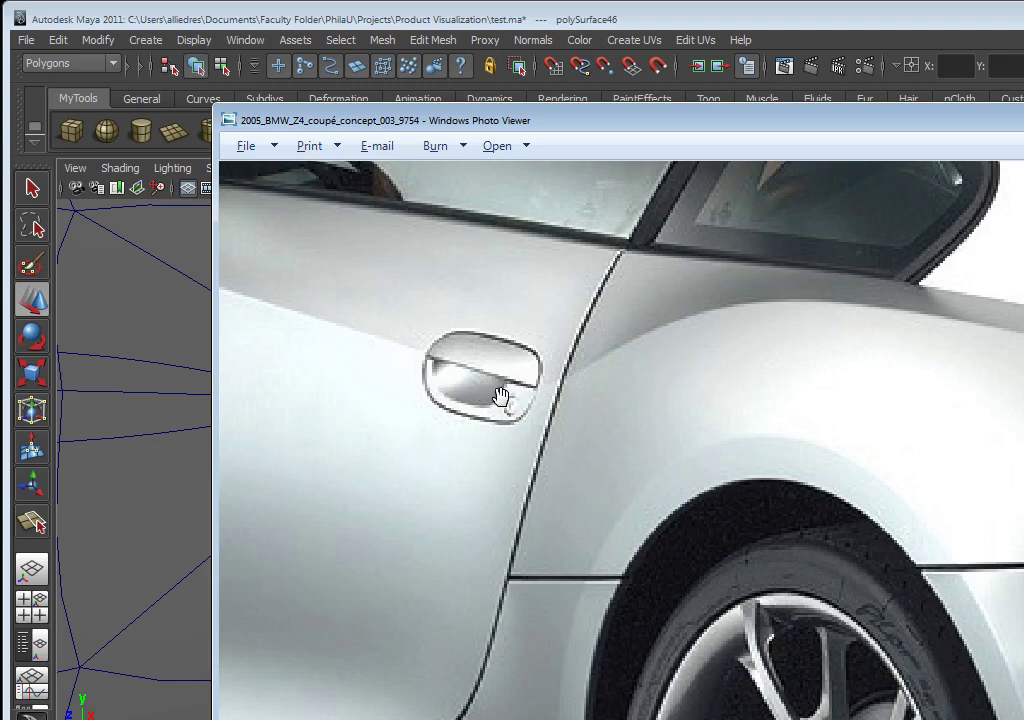
{"action": "key", "text": "alt+Tab"}
{"action": "mouse_move", "coordinate": [590, 455]}
{"action": "left_mouse_down", "text": "alt"}
{"action": "mouse_move", "coordinate": [560, 462]}
{"action": "mouse_move", "coordinate": [594, 453]}
{"action": "left_mouse_up", "text": "alt"}
{"action": "middle_click_drag", "start_coordinate": [594, 453], "coordinate": [482, 485], "text": "alt"}
{"action": "right_click_drag", "start_coordinate": [482, 485], "coordinate": [520, 500], "text": "alt"}
{"action": "left_click_drag", "start_coordinate": [520, 500], "coordinate": [590, 485], "text": "alt"}
{"action": "right_click_drag", "start_coordinate": [590, 485], "coordinate": [562, 453], "text": "alt"}
{"action": "left_click_drag", "start_coordinate": [562, 453], "coordinate": [537, 510], "text": "alt"}
{"action": "right_click_drag", "start_coordinate": [537, 510], "coordinate": [544, 501], "text": "alt"}
{"action": "middle_click_drag", "start_coordinate": [544, 501], "coordinate": [523, 517], "text": "alt"}
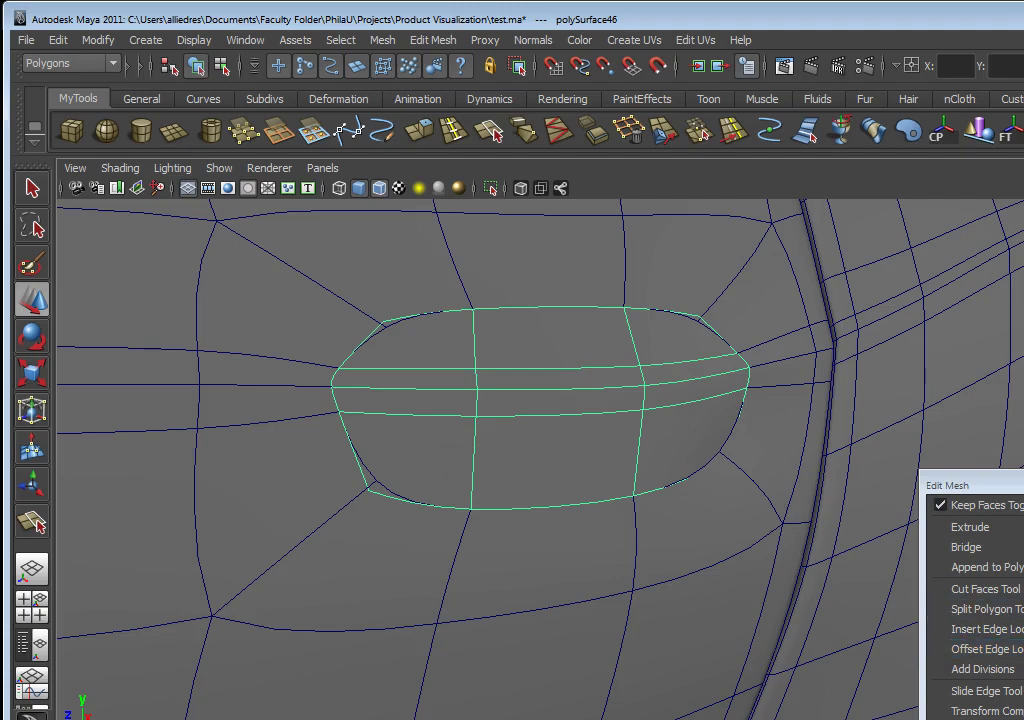
{"action": "key", "text": "alt+Tab"}
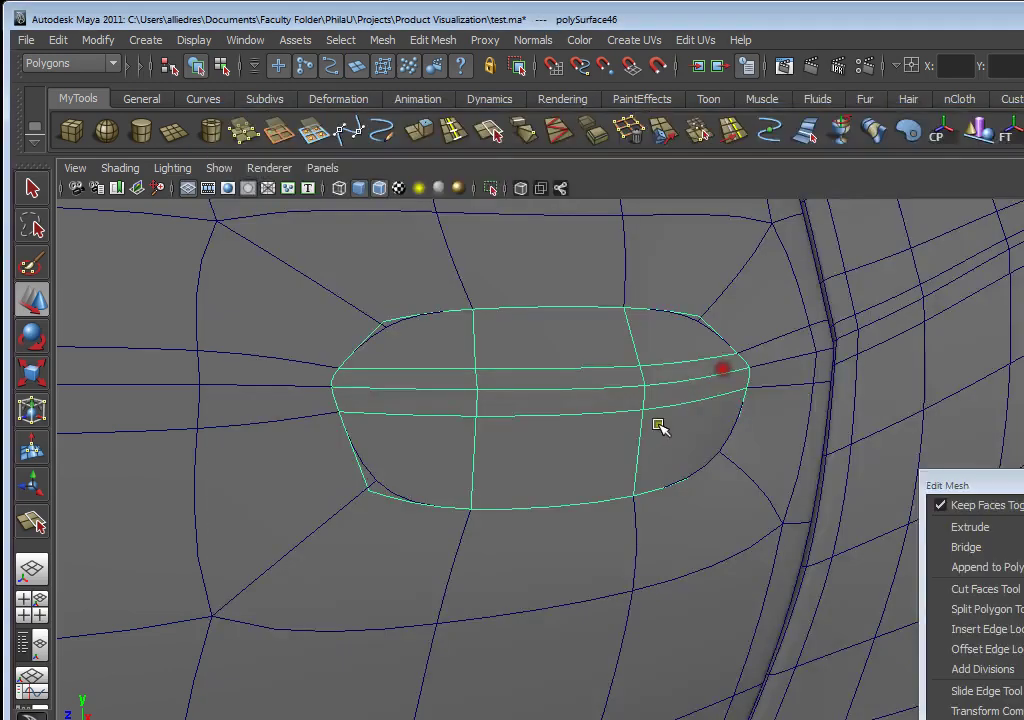
{"action": "left_click_drag", "start_coordinate": [661, 425], "coordinate": [711, 441], "text": "alt"}
Extract the three lower faces of the handle piece as a separate piece and return to object selection
{"action": "left_click", "coordinate": [736, 466]}
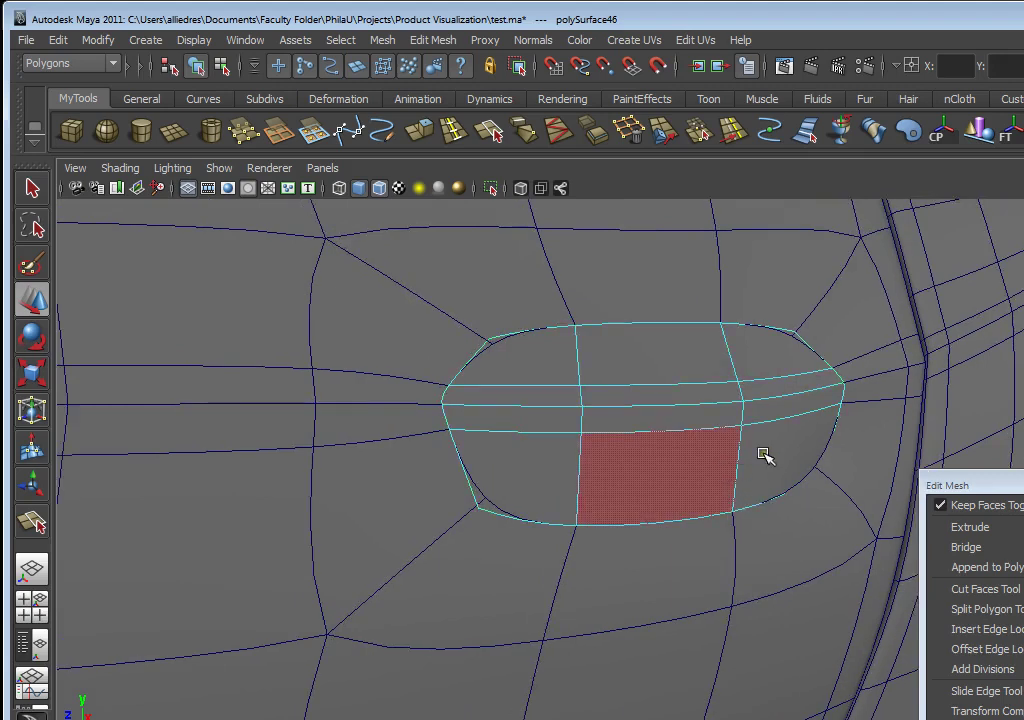
{"action": "left_click", "coordinate": [764, 456]}
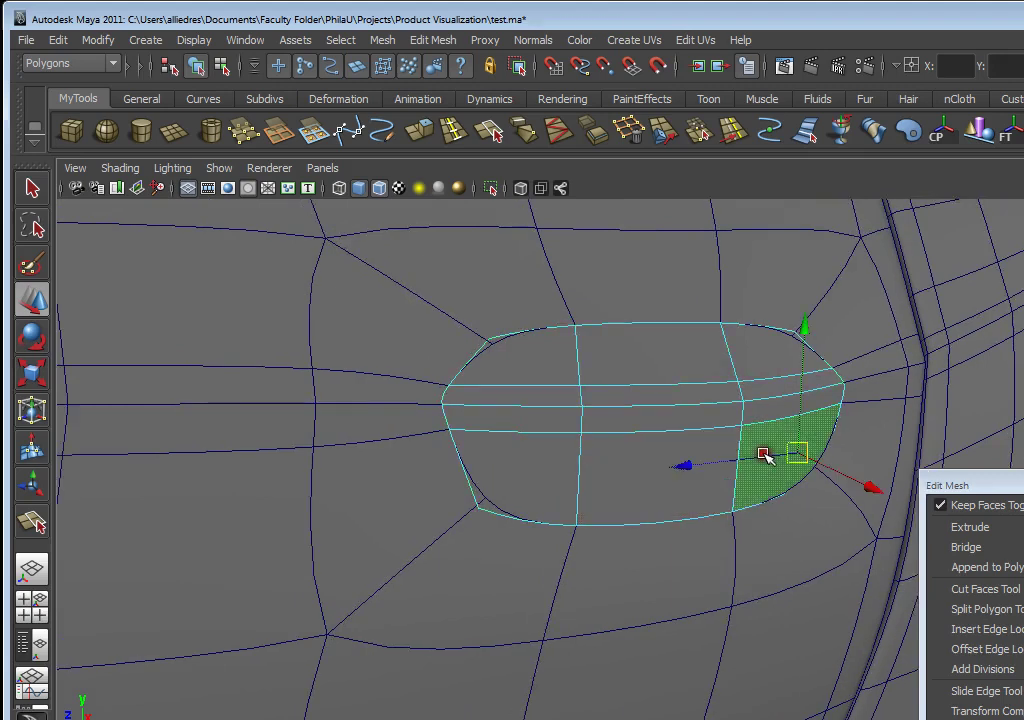
{"action": "left_click", "coordinate": [549, 464], "text": "shift"}
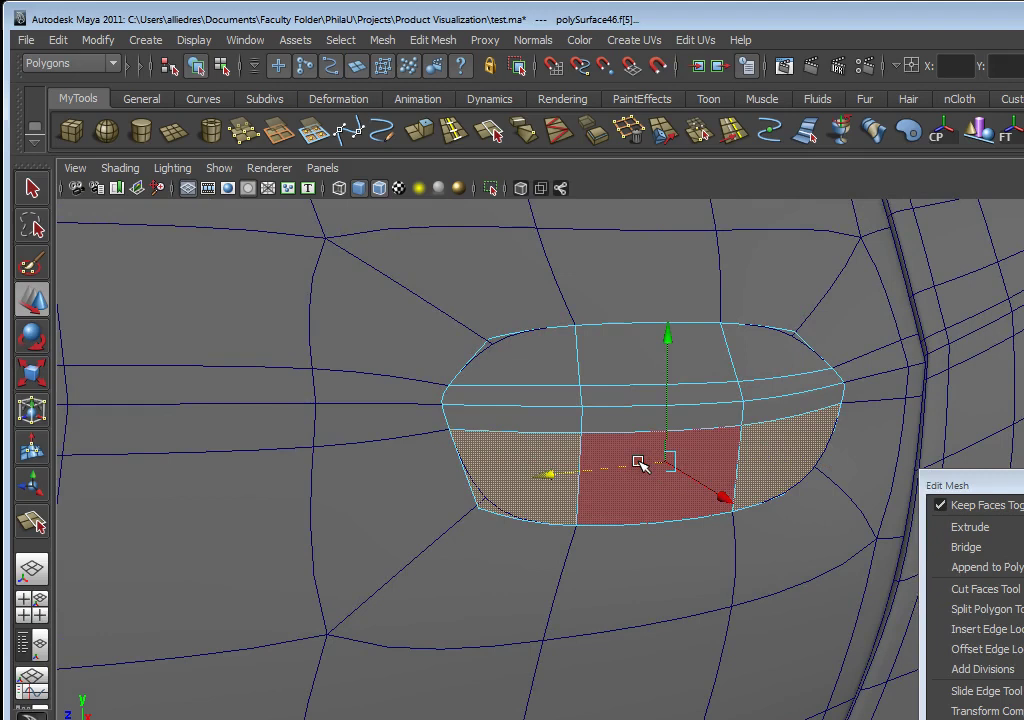
{"action": "left_click", "coordinate": [727, 455], "text": "shift"}
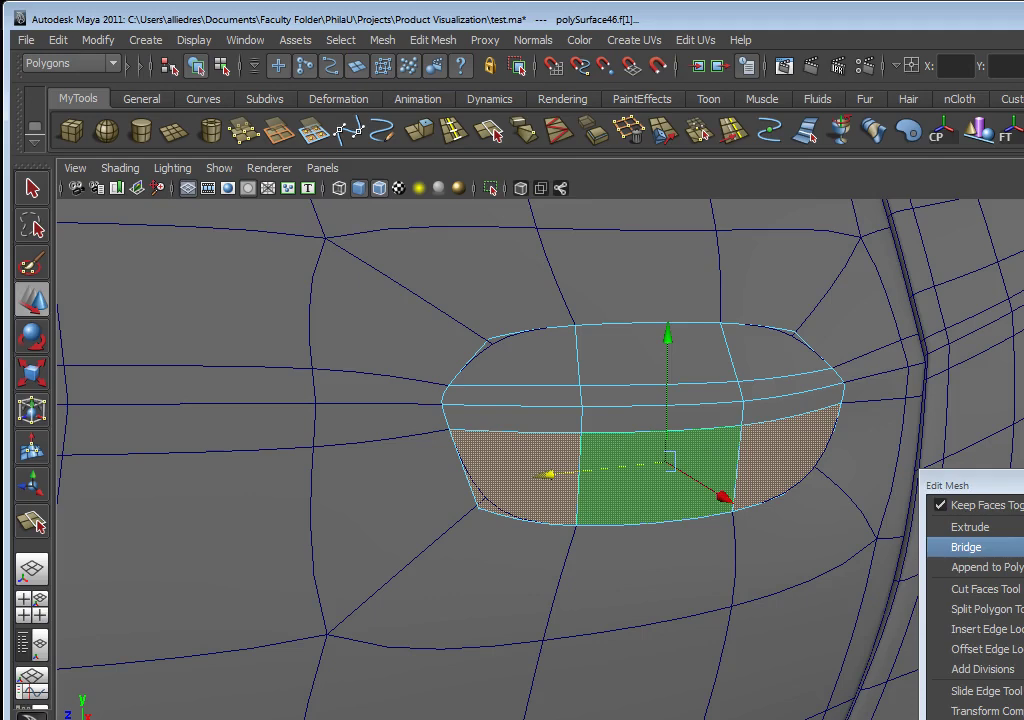
{"action": "left_click", "coordinate": [922, 335]}
{"action": "left_click", "coordinate": [725, 373]}
{"action": "right_click_drag", "start_coordinate": [735, 367], "coordinate": [777, 347]}
{"action": "left_click", "coordinate": [665, 363]}
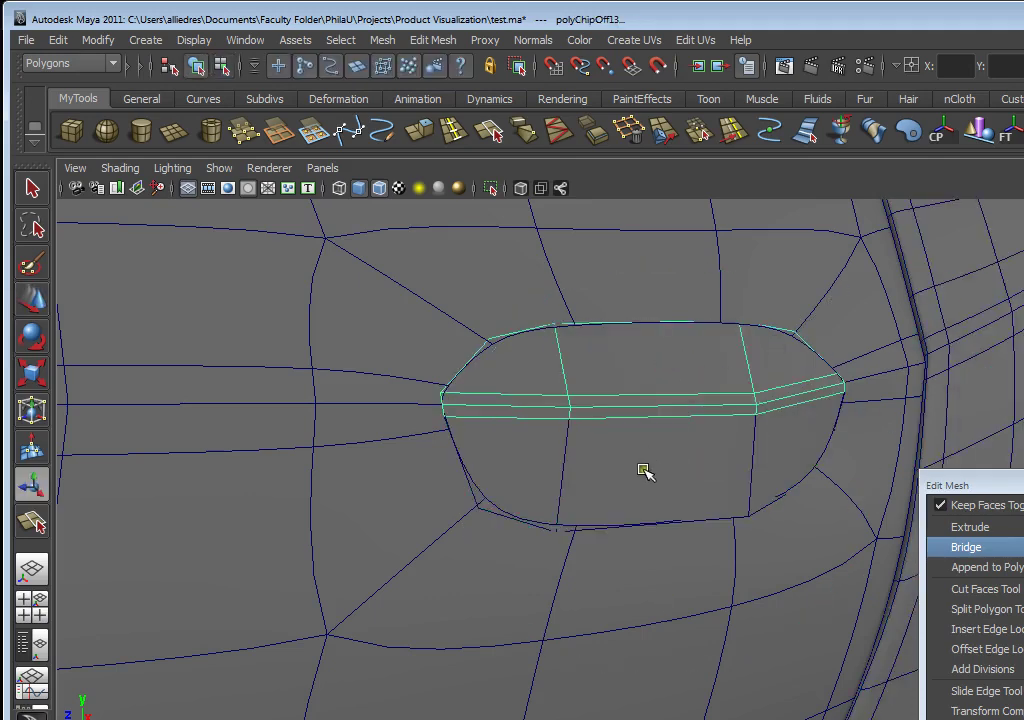
Display the lower handle piece with smoothed preview and inspect its corners against the door opening
{"action": "left_click", "coordinate": [644, 471]}
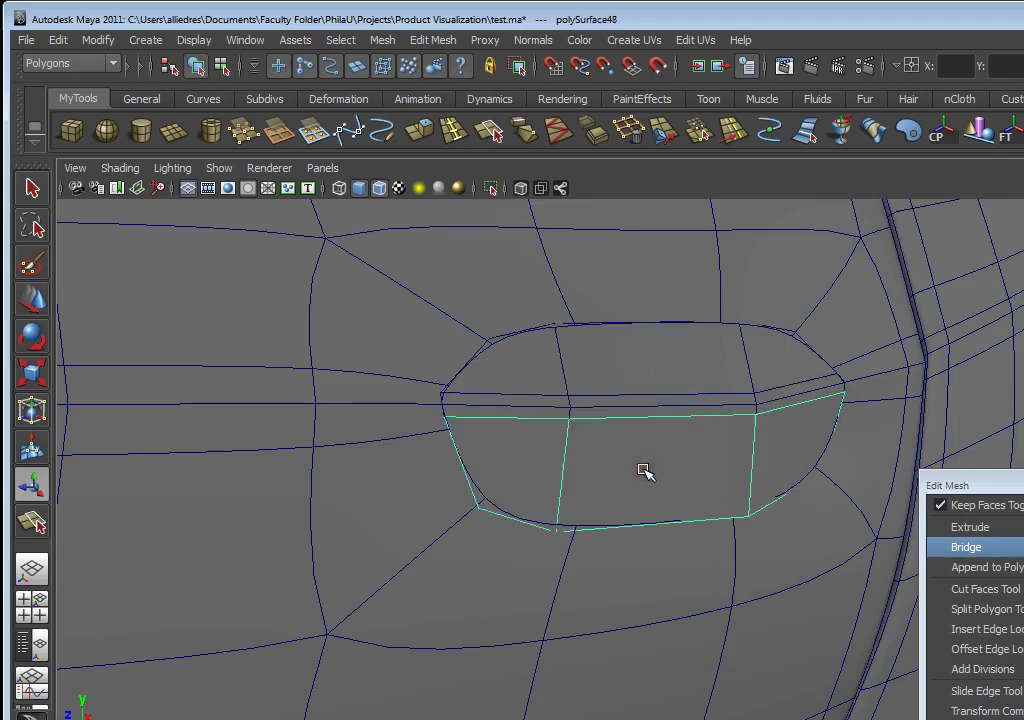
{"action": "key", "text": "3"}
{"action": "mouse_move", "coordinate": [644, 471]}
{"action": "left_mouse_down", "text": "alt"}
{"action": "mouse_move", "coordinate": [587, 482]}
{"action": "mouse_move", "coordinate": [633, 482]}
{"action": "left_mouse_up", "text": "alt"}
{"action": "scroll", "coordinate": [636, 482], "scroll_direction": "up", "scroll_amount": 2}
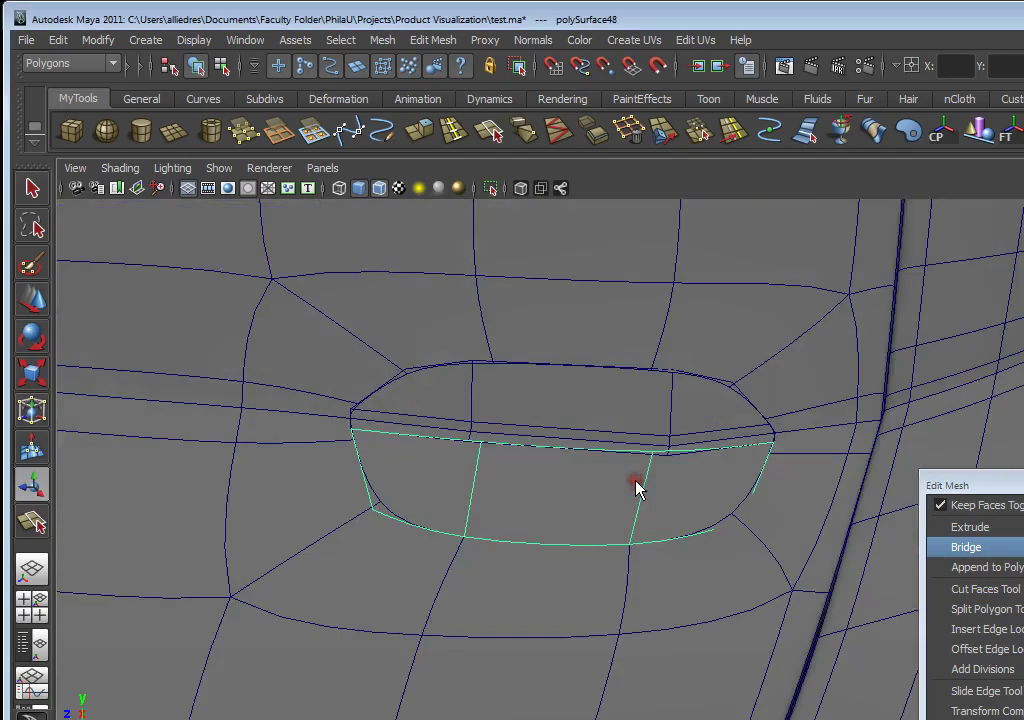
{"action": "scroll", "coordinate": [528, 507], "scroll_direction": "down", "scroll_amount": 5}
{"action": "scroll", "coordinate": [536, 500], "scroll_direction": "up", "scroll_amount": 3}
{"action": "scroll", "coordinate": [536, 500], "scroll_direction": "up", "scroll_amount": 5}
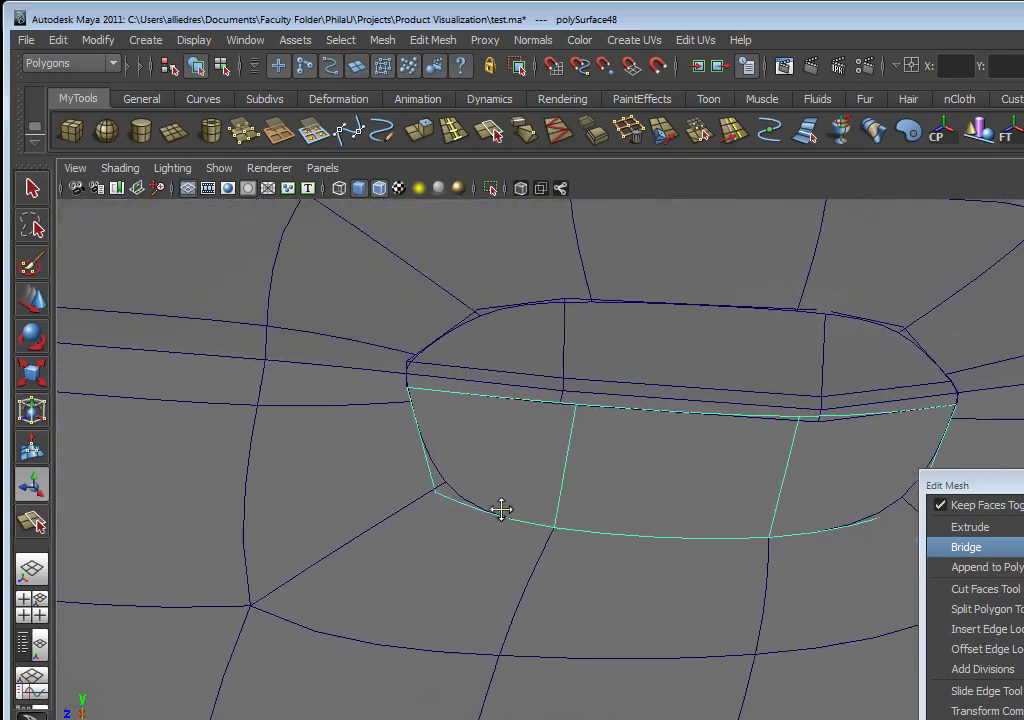
Move the lower front corner vertex of the lower handle piece onto the matching corner of the door opening
{"action": "key", "text": "F9"}
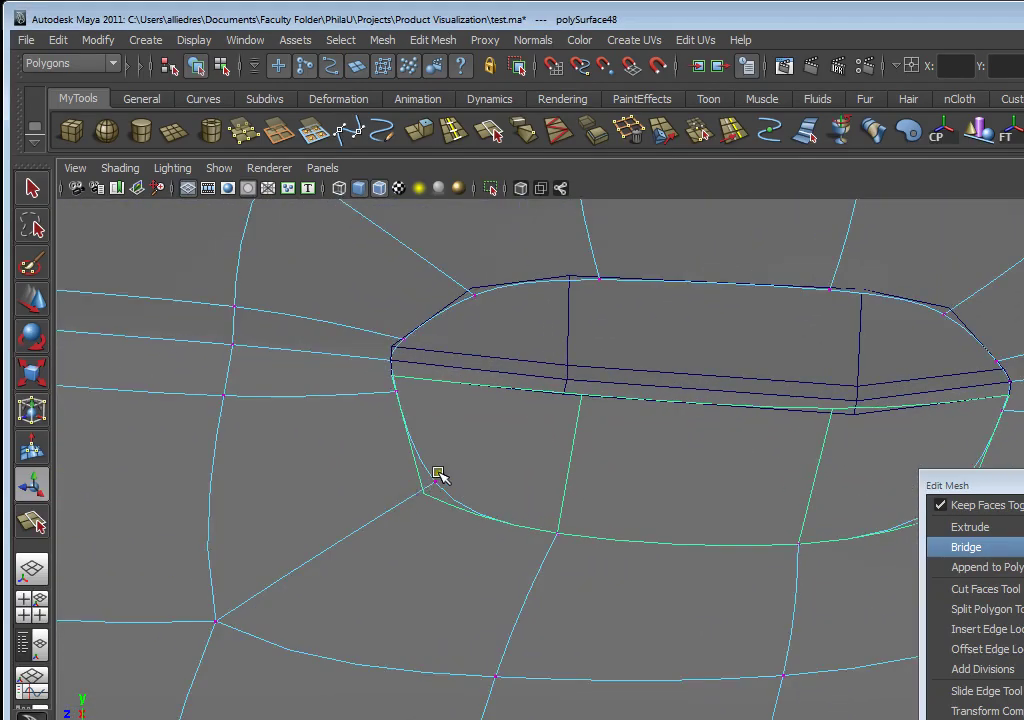
{"action": "right_click_drag", "start_coordinate": [583, 428], "coordinate": [690, 313]}
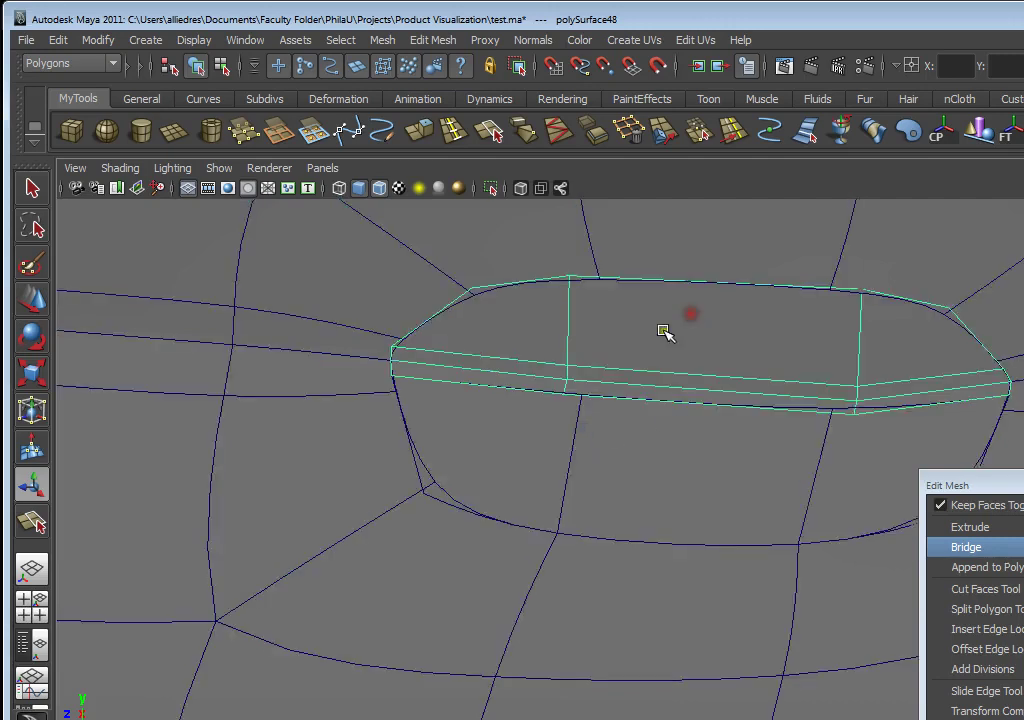
{"action": "left_click", "coordinate": [557, 481]}
{"action": "right_click_drag", "start_coordinate": [557, 481], "coordinate": [512, 485]}
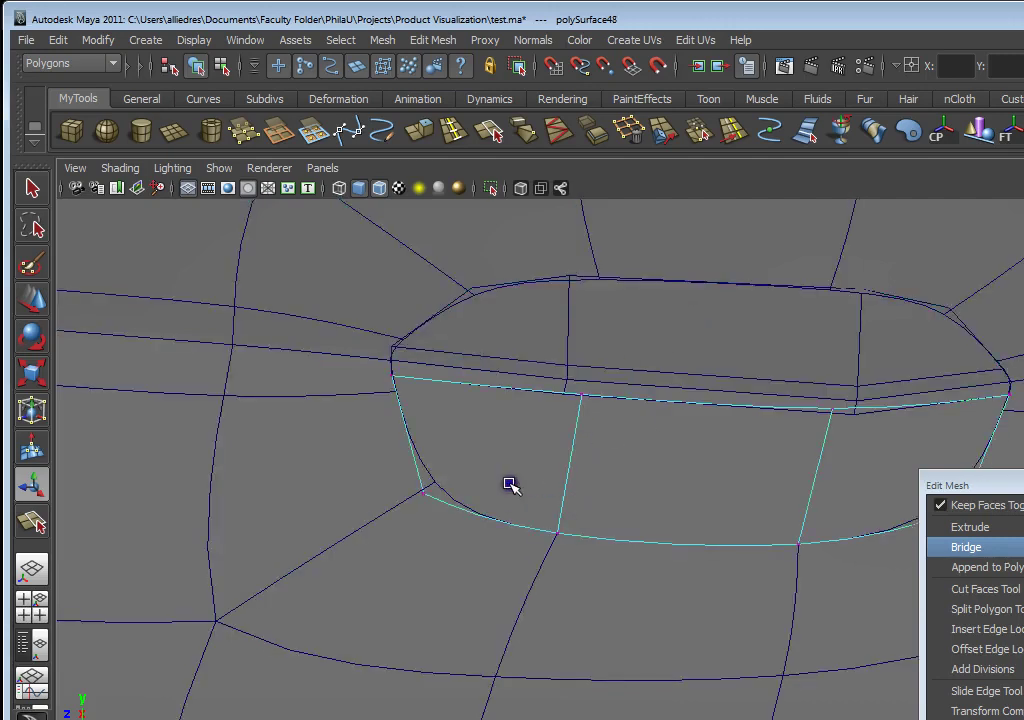
{"action": "left_click", "coordinate": [419, 497]}
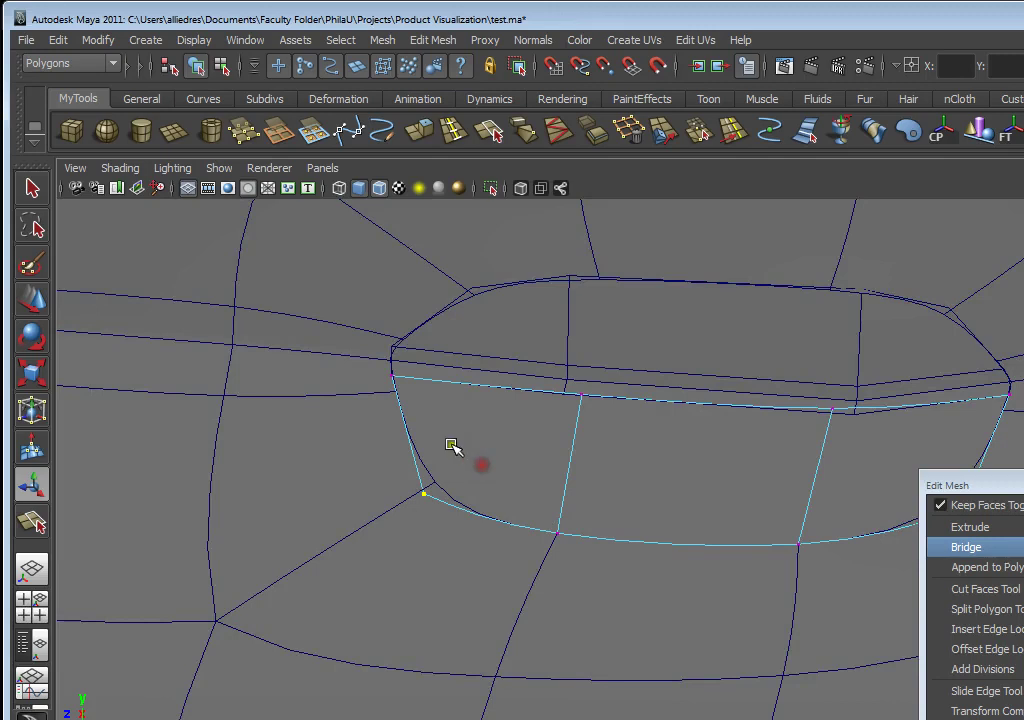
{"action": "left_click", "coordinate": [33, 306]}
{"action": "left_click_drag", "start_coordinate": [424, 493], "coordinate": [434, 480]}
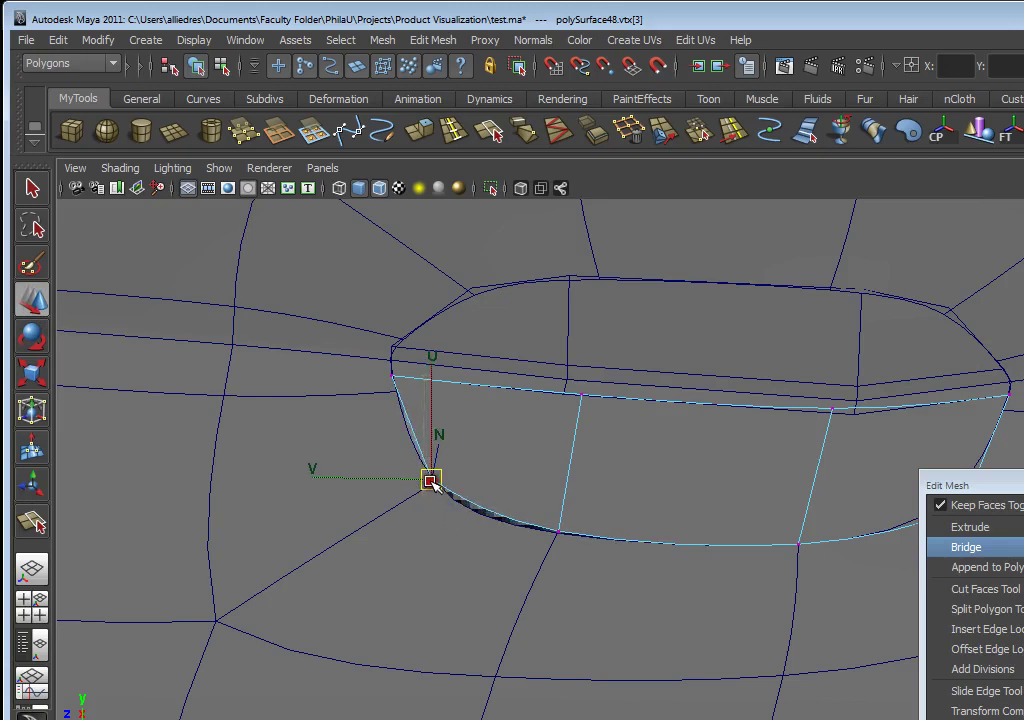
Move the lower rear corner vertex of the lower handle piece onto the door opening's corner and restore the shaded display
{"action": "middle_click_drag", "start_coordinate": [774, 565], "coordinate": [622, 562], "text": "alt"}
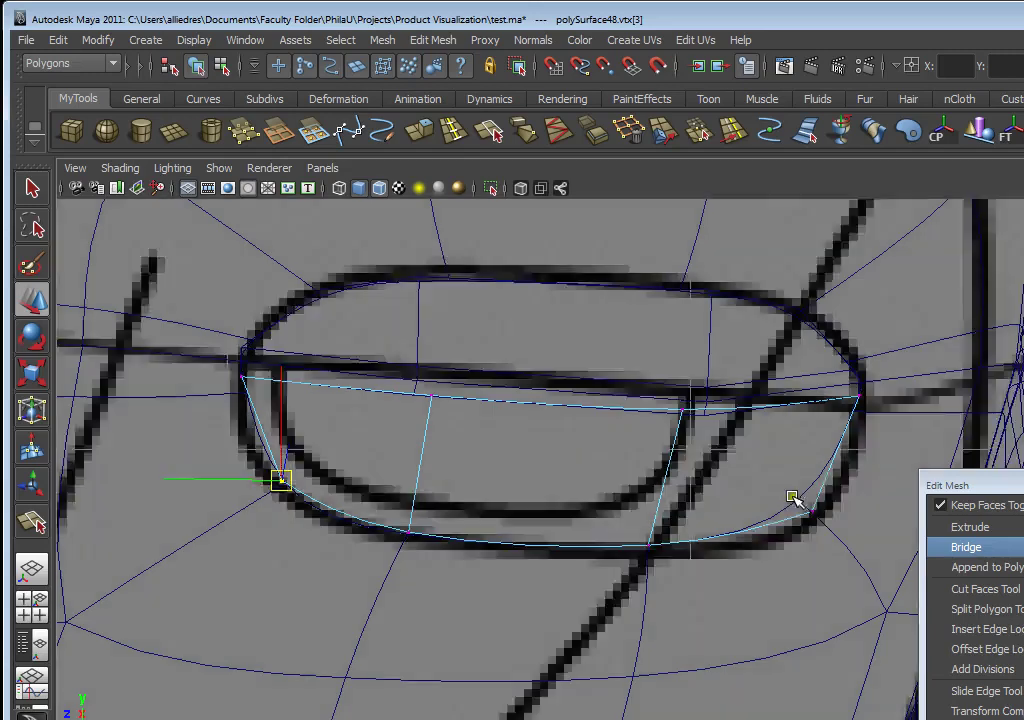
{"action": "left_click", "coordinate": [812, 510]}
{"action": "left_click_drag", "start_coordinate": [812, 510], "coordinate": [797, 502]}
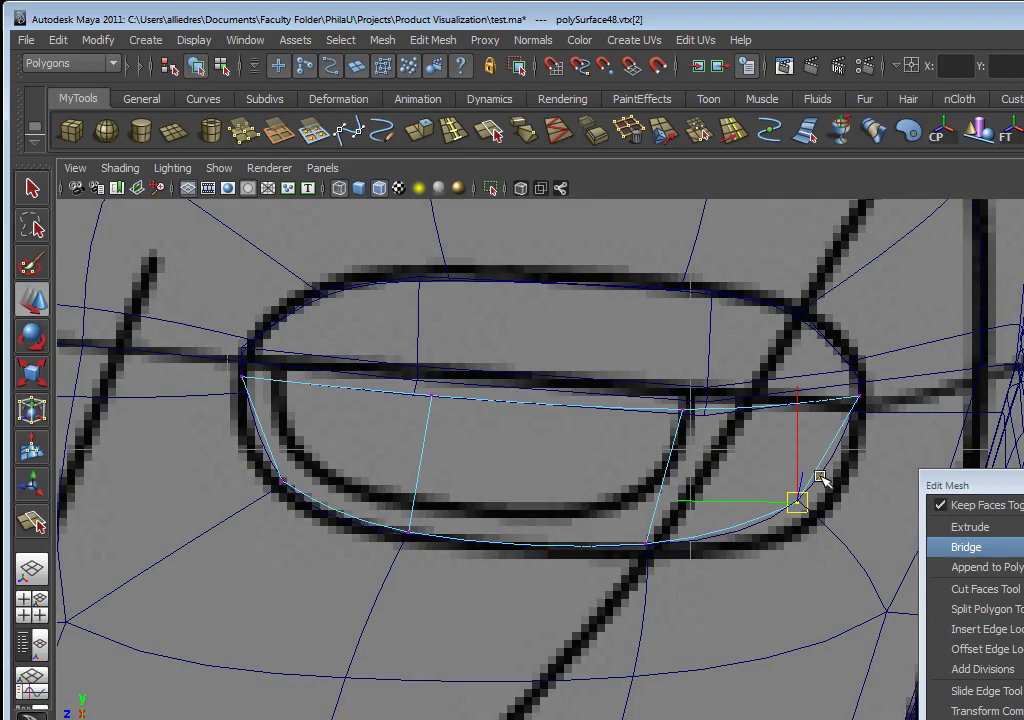
{"action": "key", "text": "5"}
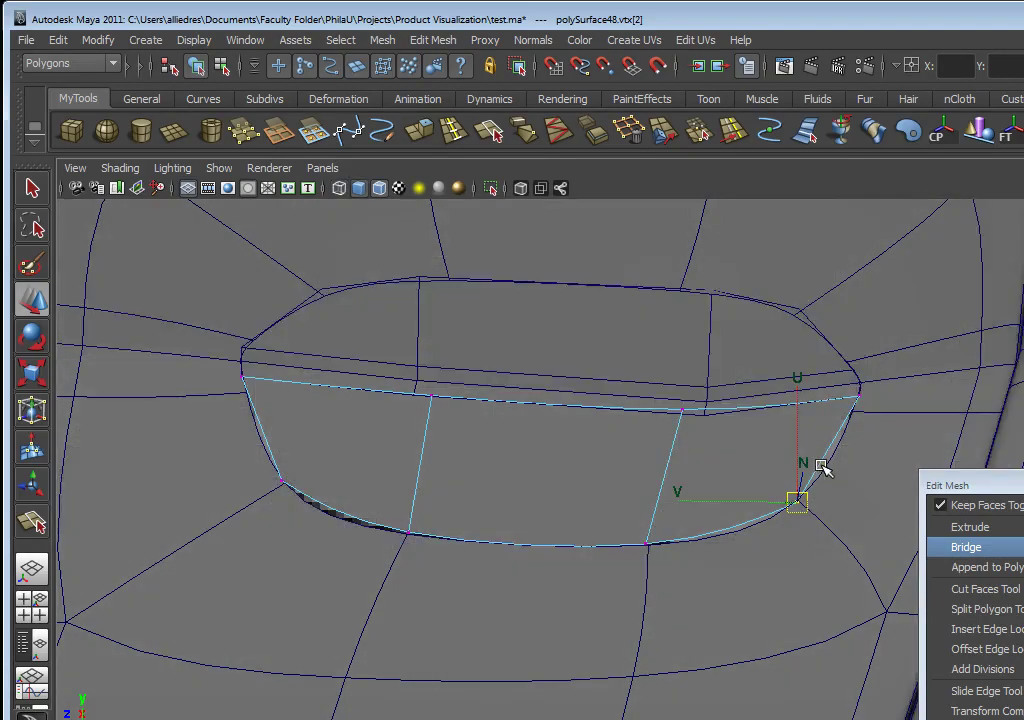
Display the upper handle piece with smoothed preview and move its two upper corner vertices onto the door opening's outline
{"action": "left_click", "coordinate": [708, 373]}
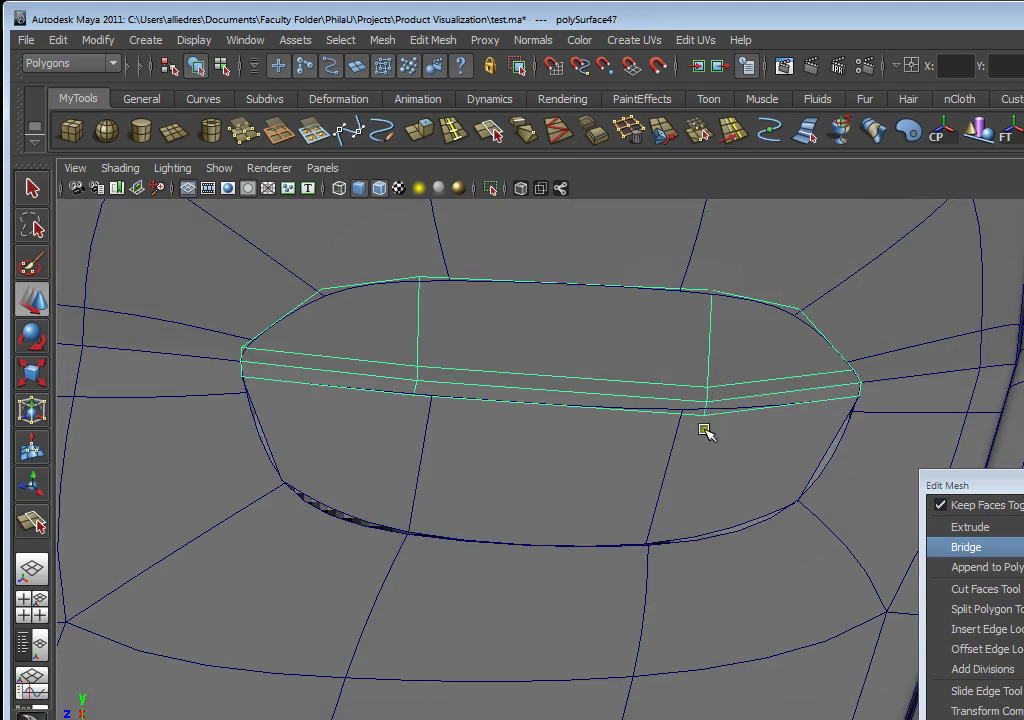
{"action": "key", "text": "3"}
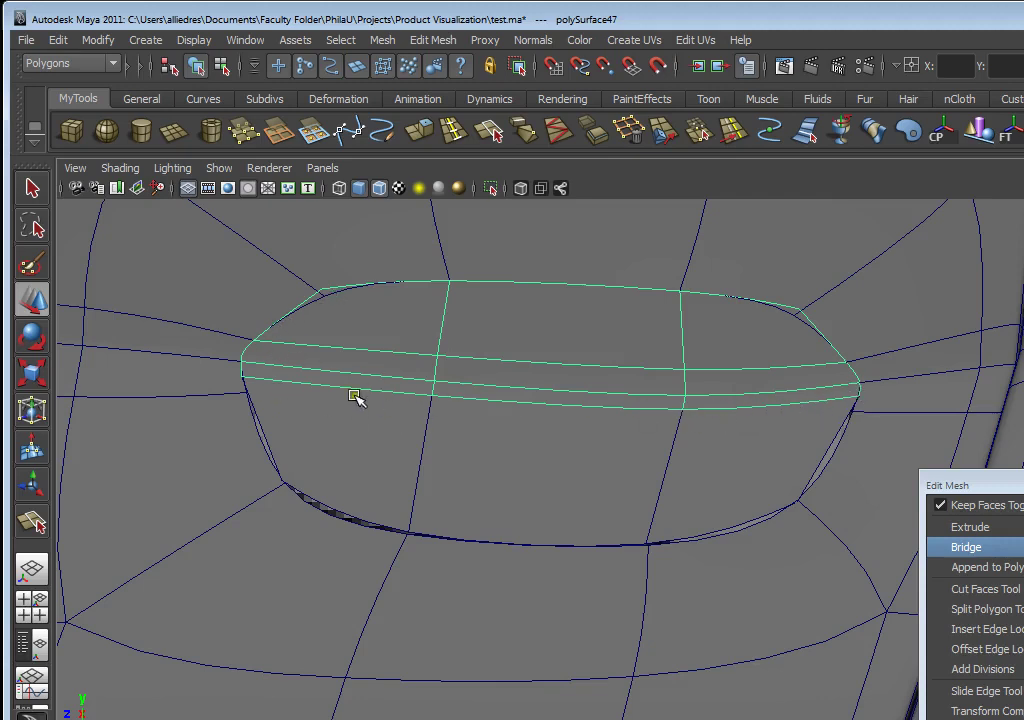
{"action": "right_click_drag", "start_coordinate": [604, 367], "coordinate": [544, 366]}
{"action": "left_click", "coordinate": [325, 291]}
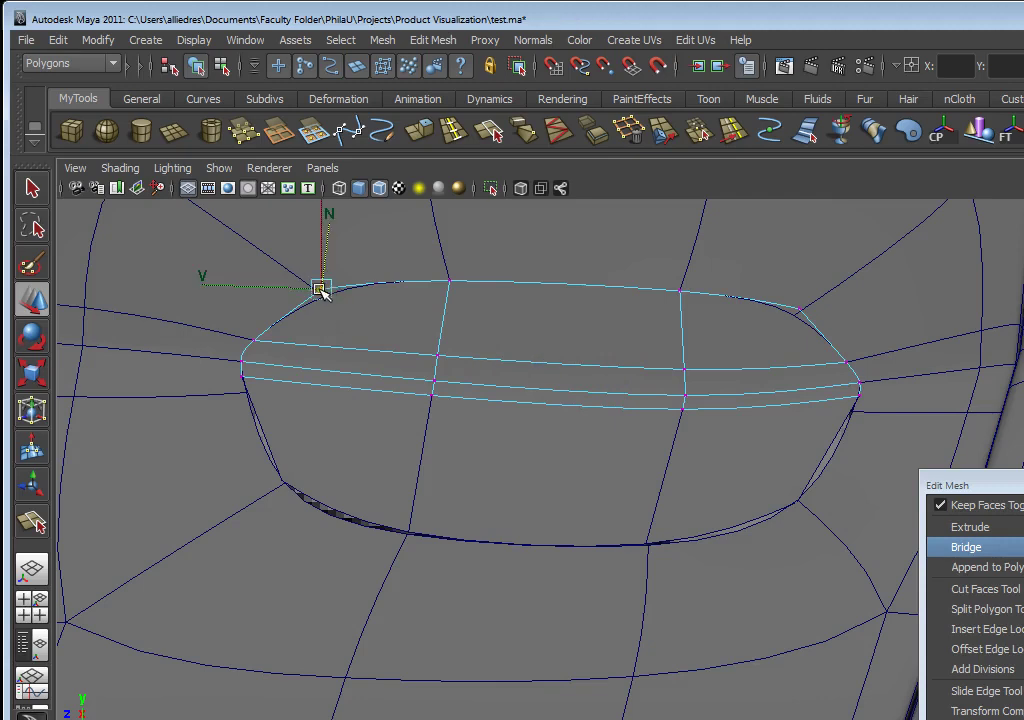
{"action": "left_click_drag", "start_coordinate": [327, 299], "coordinate": [324, 301]}
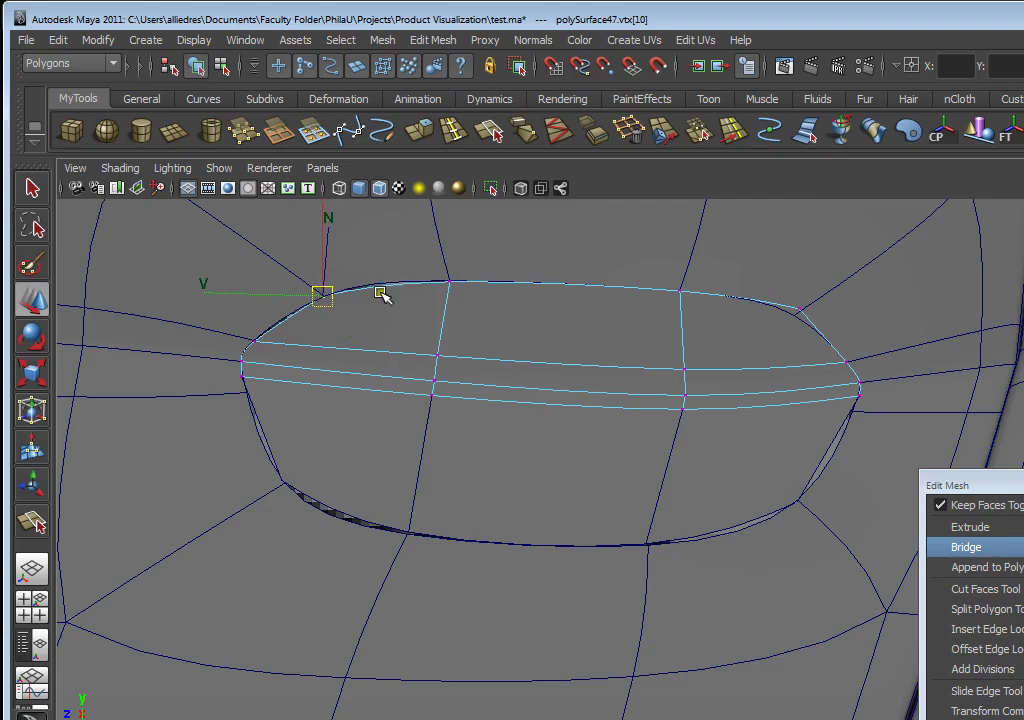
{"action": "left_click", "coordinate": [802, 308]}
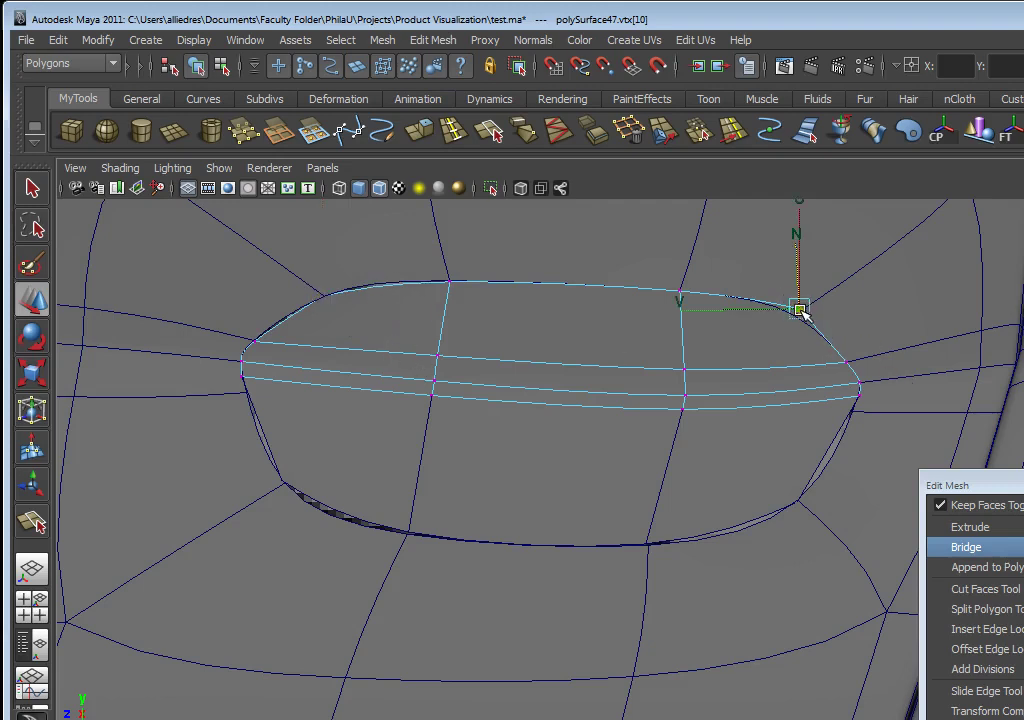
{"action": "left_click_drag", "start_coordinate": [798, 316], "coordinate": [802, 310]}
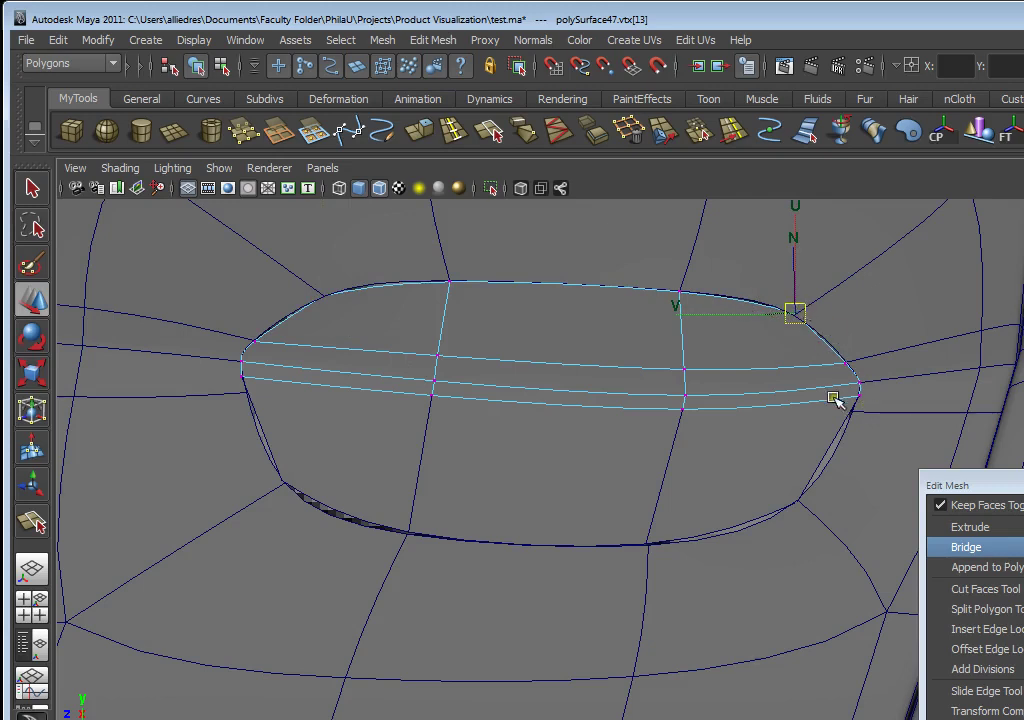
Insert a lengthwise edge loop across the lower handle piece, about midway between its upper and lower edges
{"action": "left_click", "coordinate": [632, 474]}
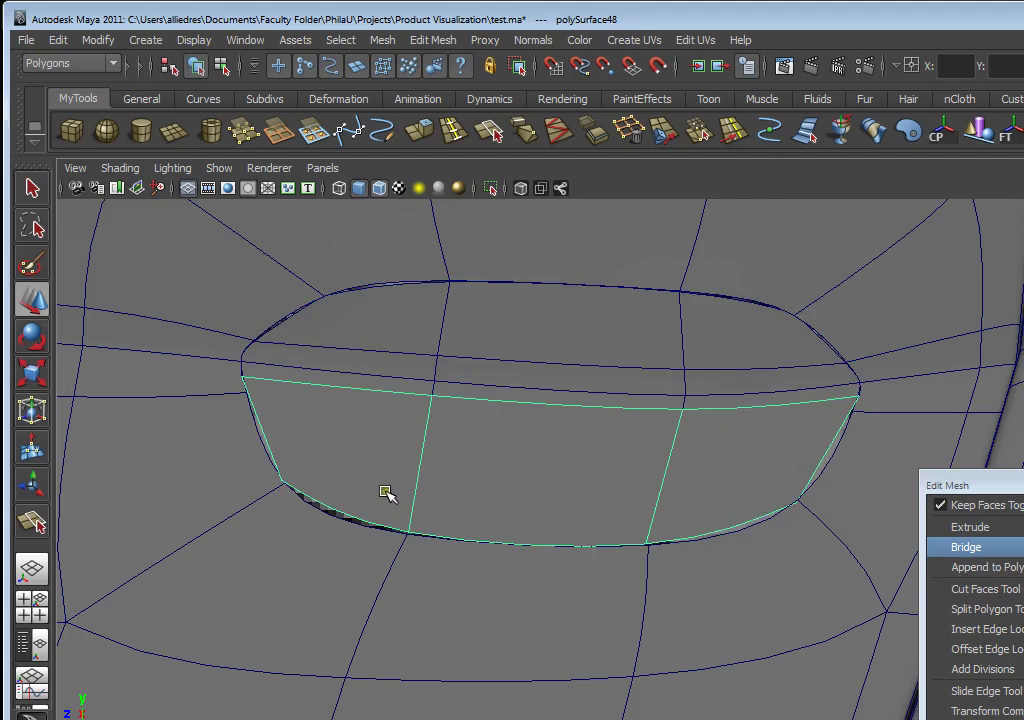
{"action": "left_click", "coordinate": [459, 142]}
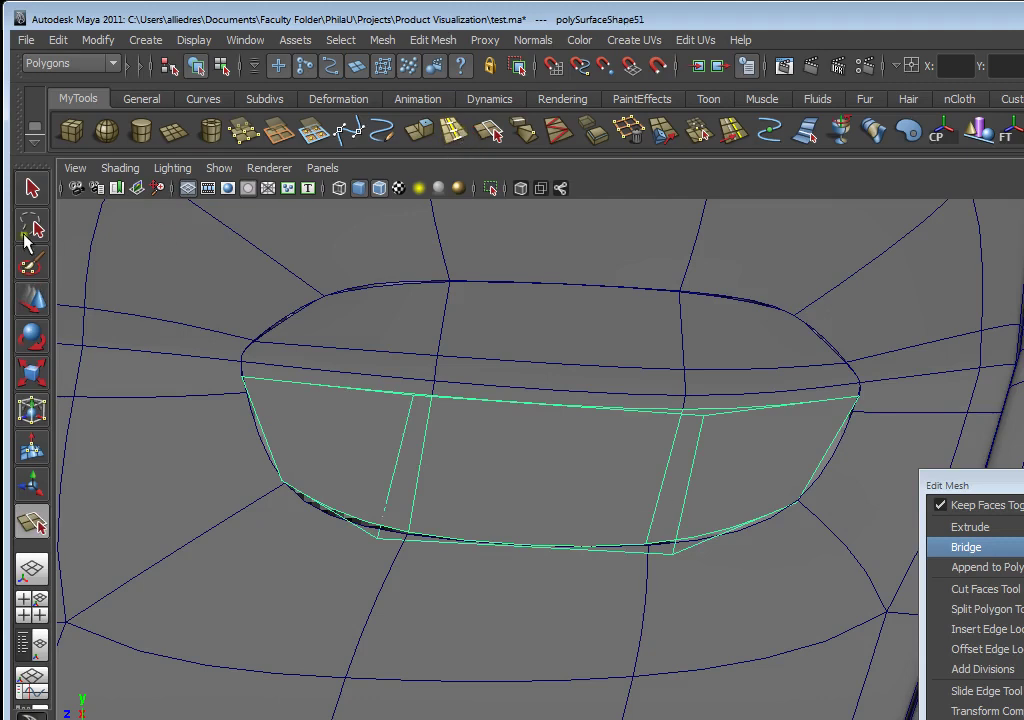
{"action": "left_click", "coordinate": [455, 135]}
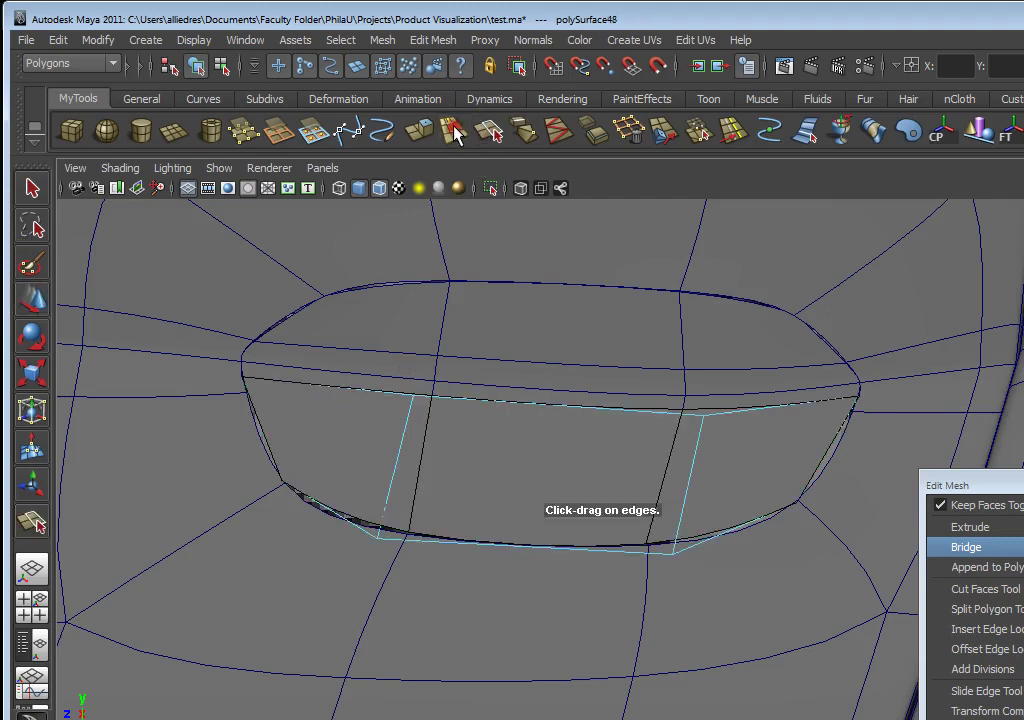
{"action": "mouse_move", "coordinate": [388, 466]}
{"action": "left_mouse_down"}
{"action": "mouse_move", "coordinate": [402, 457]}
{"action": "mouse_move", "coordinate": [405, 476]}
{"action": "mouse_move", "coordinate": [405, 464]}
{"action": "left_mouse_up"}
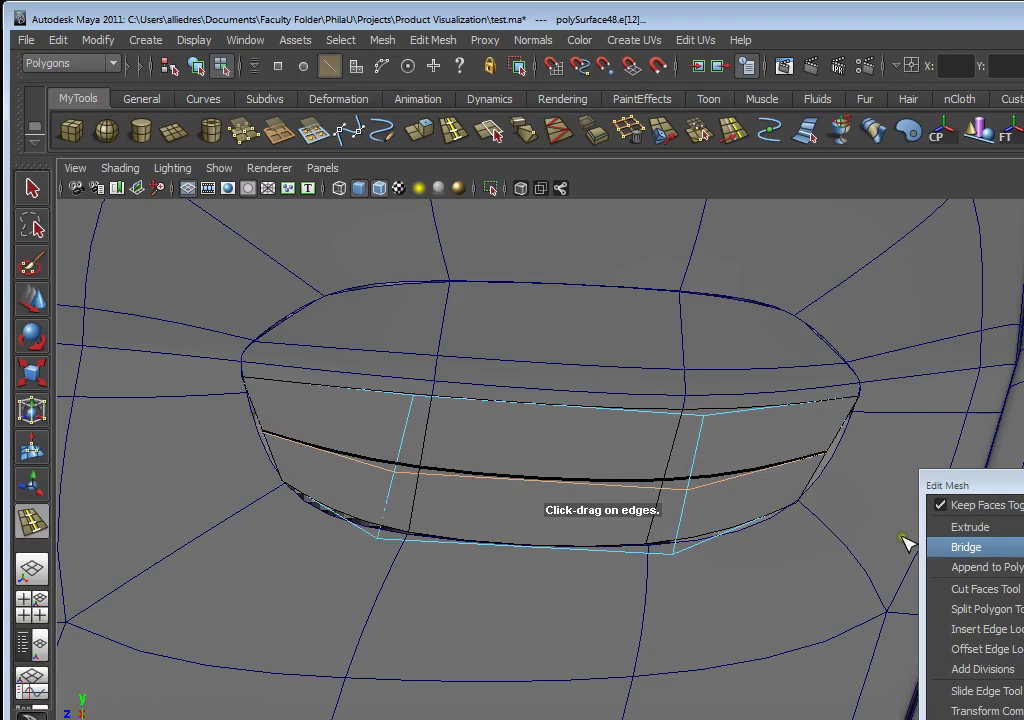
Undo the lengthwise edge loop and insert one lower on the lower handle piece, near the bottom of the reference recess outline
{"action": "key", "text": "ctrl+z"}
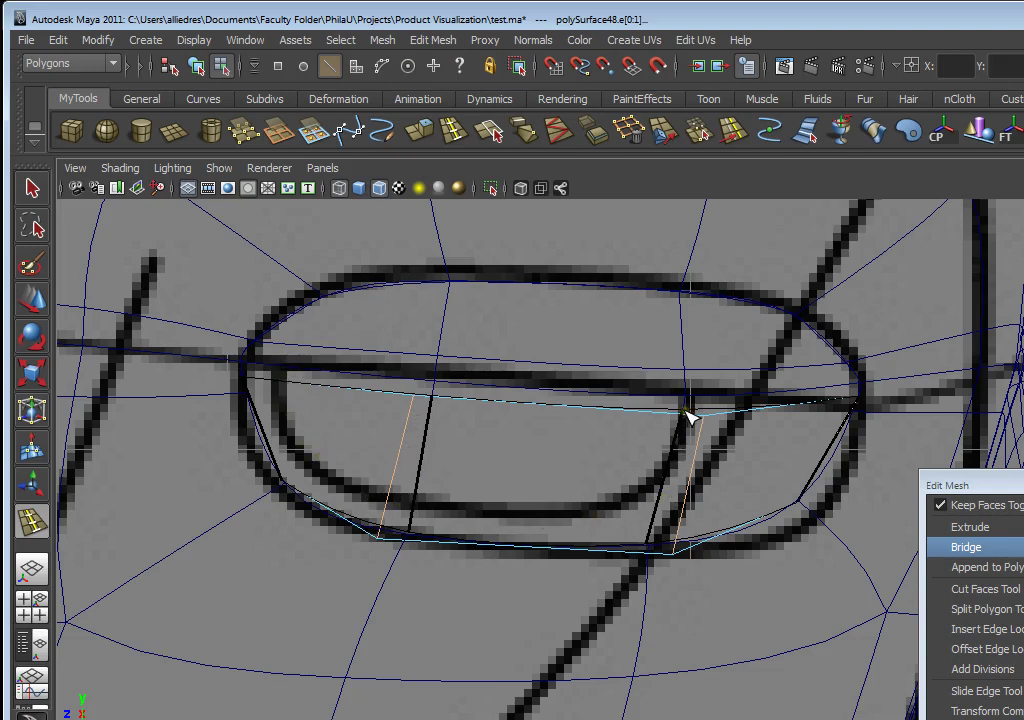
{"action": "left_click_drag", "start_coordinate": [697, 464], "coordinate": [687, 514]}
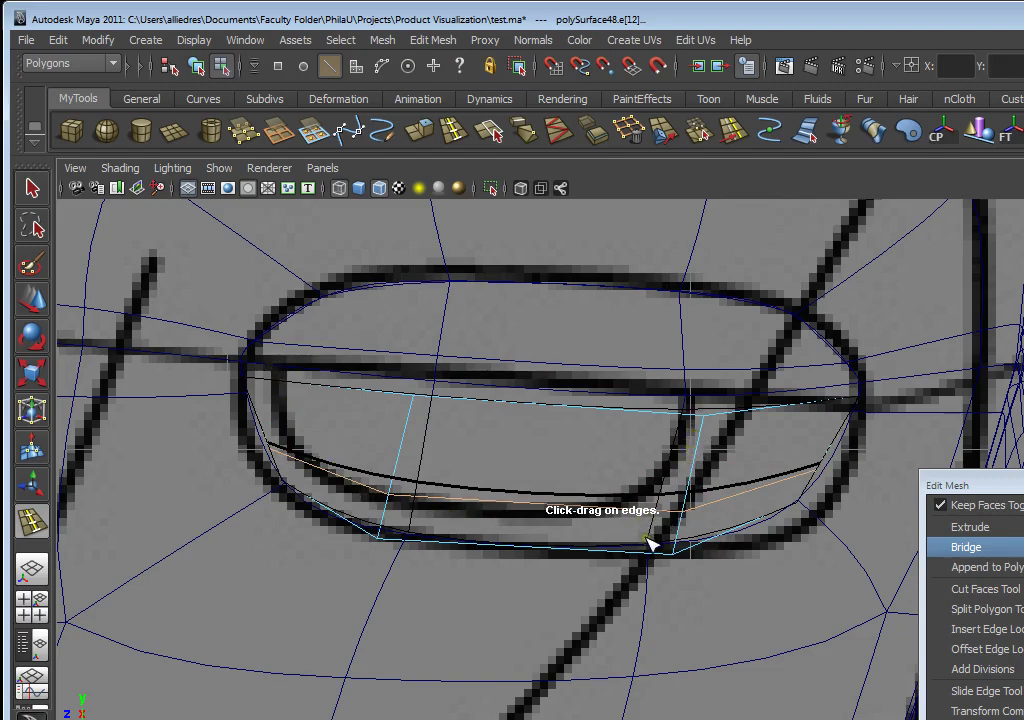
{"action": "key", "text": "5"}
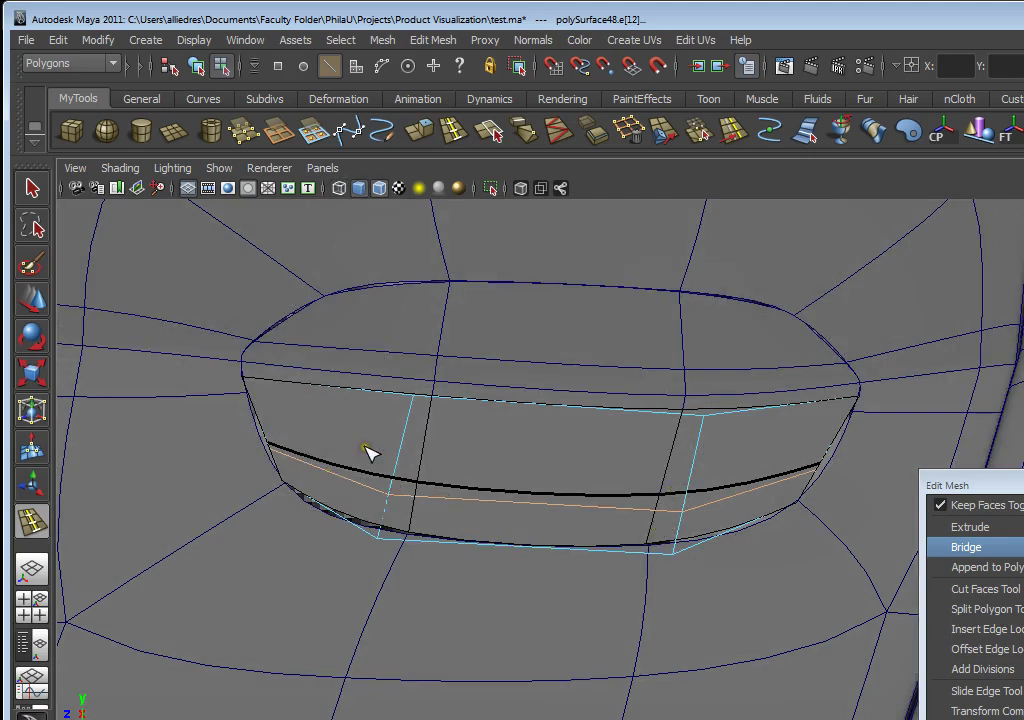
{"action": "key", "text": "6"}
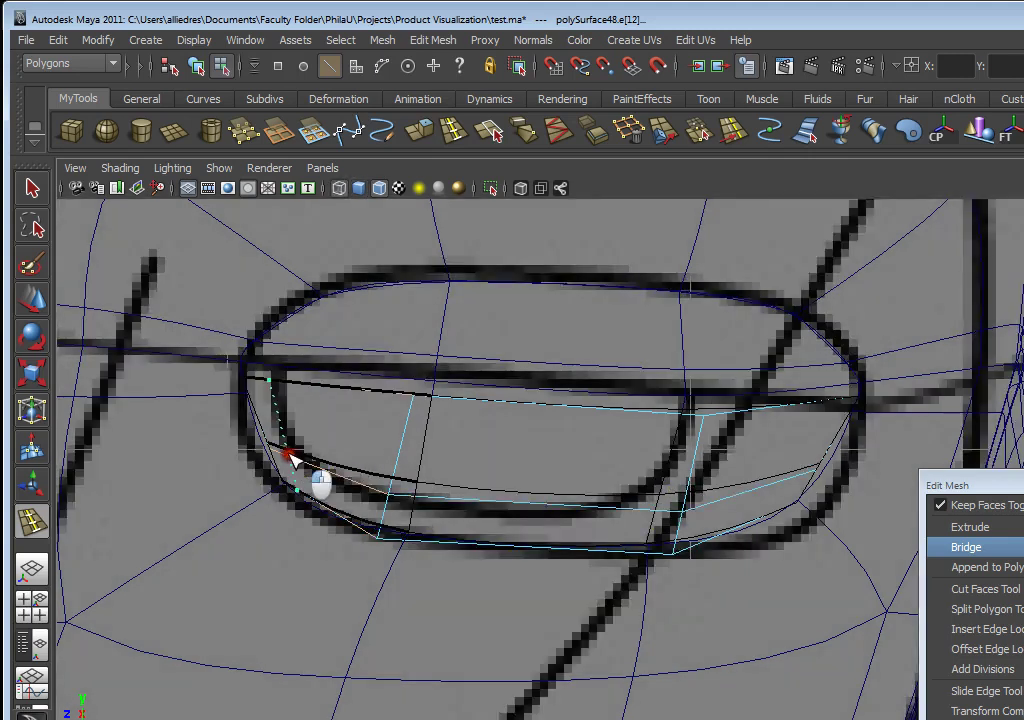
Insert two crosswise edge loops across the lower handle piece, one near each end of the reference recess outline
{"action": "left_click_drag", "start_coordinate": [288, 456], "coordinate": [288, 400]}
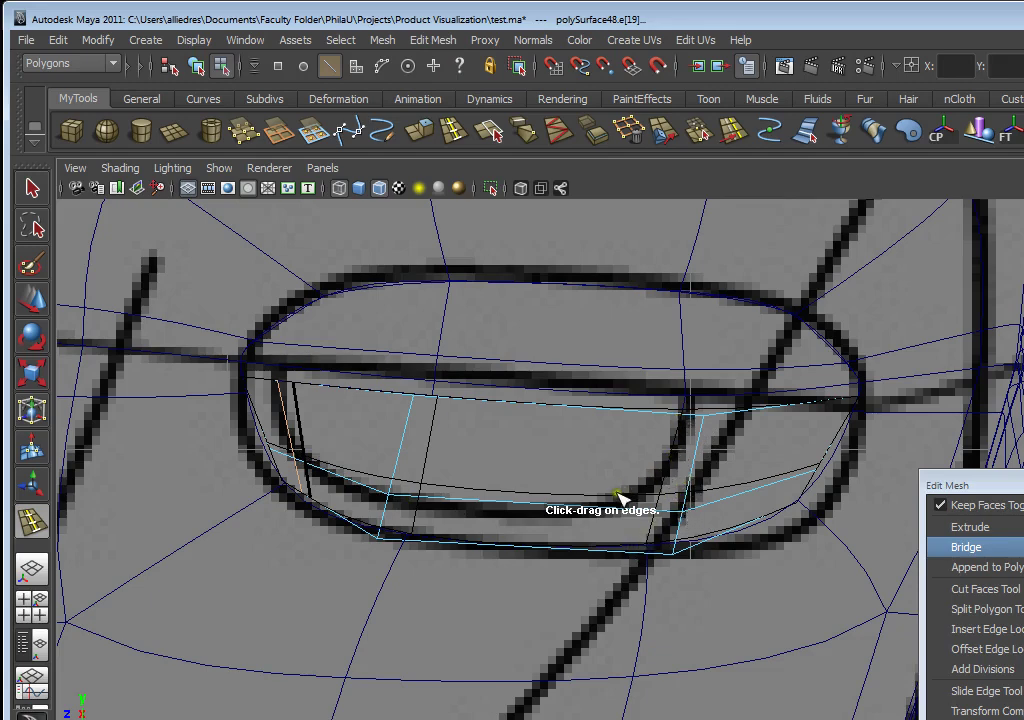
{"action": "left_click_drag", "start_coordinate": [668, 460], "coordinate": [656, 505]}
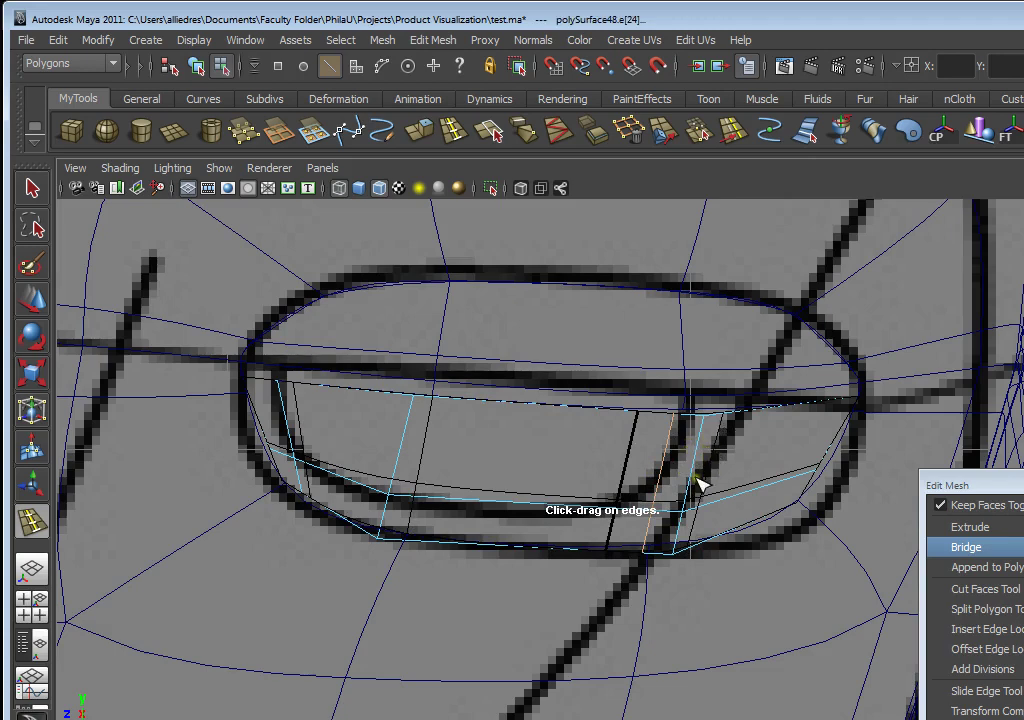
{"action": "key", "text": "1"}
{"action": "left_click", "coordinate": [33, 302]}
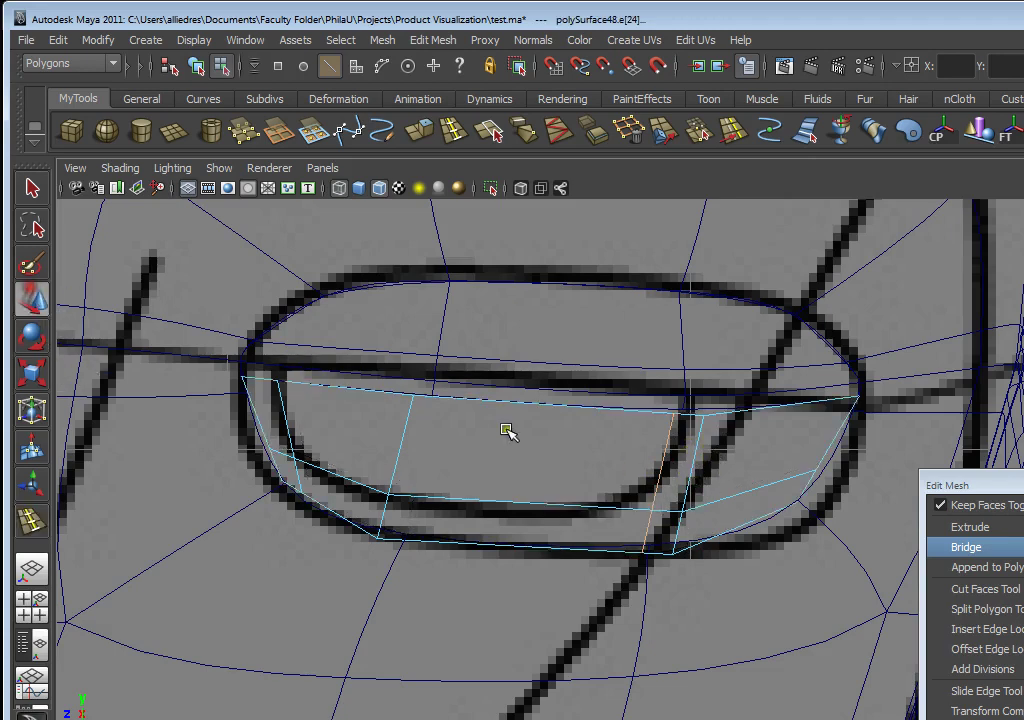
Move the lower-edge vertices of the two right-hand crosswise loops on the lower handle piece onto the door opening's outline
{"action": "left_click_drag", "start_coordinate": [684, 515], "coordinate": [714, 492]}
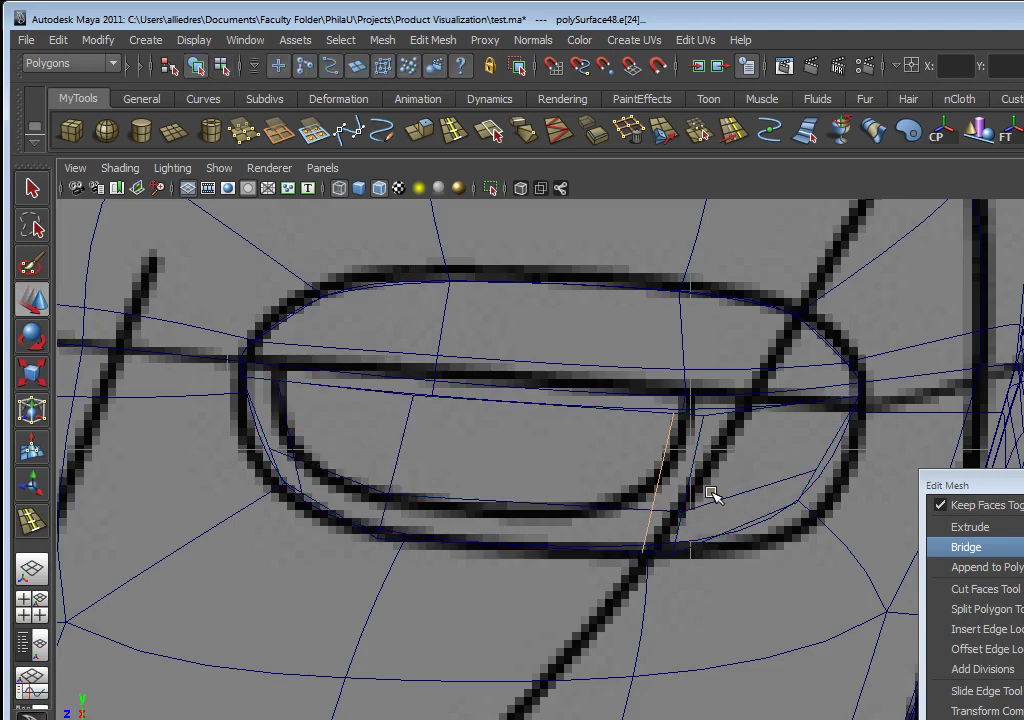
{"action": "key", "text": "5"}
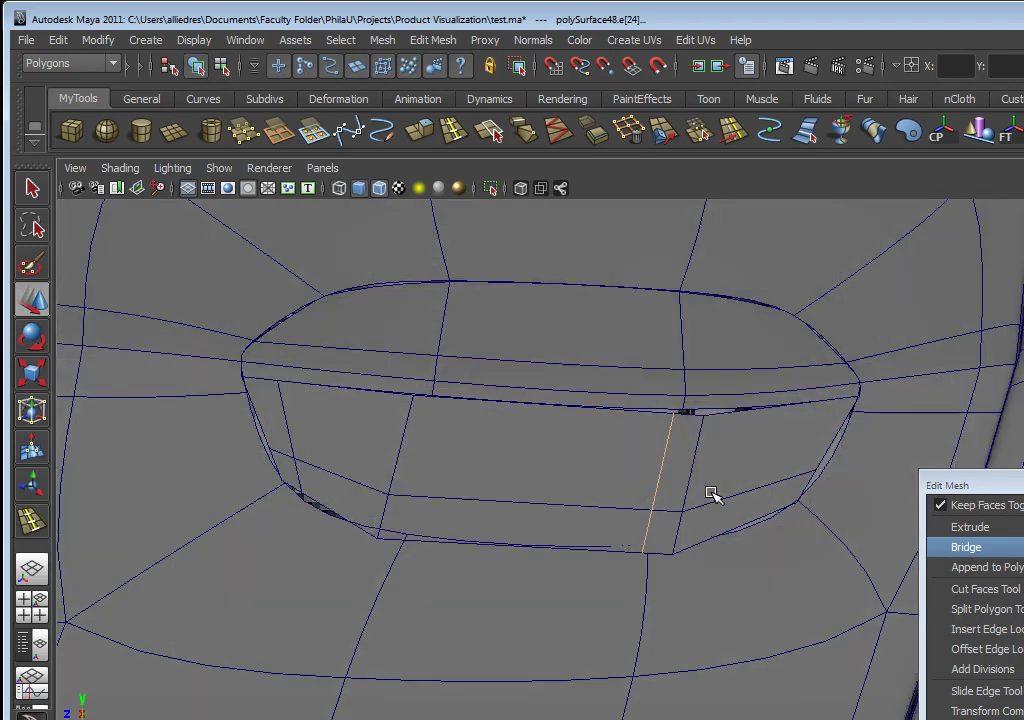
{"action": "right_click_drag", "start_coordinate": [661, 505], "coordinate": [705, 479]}
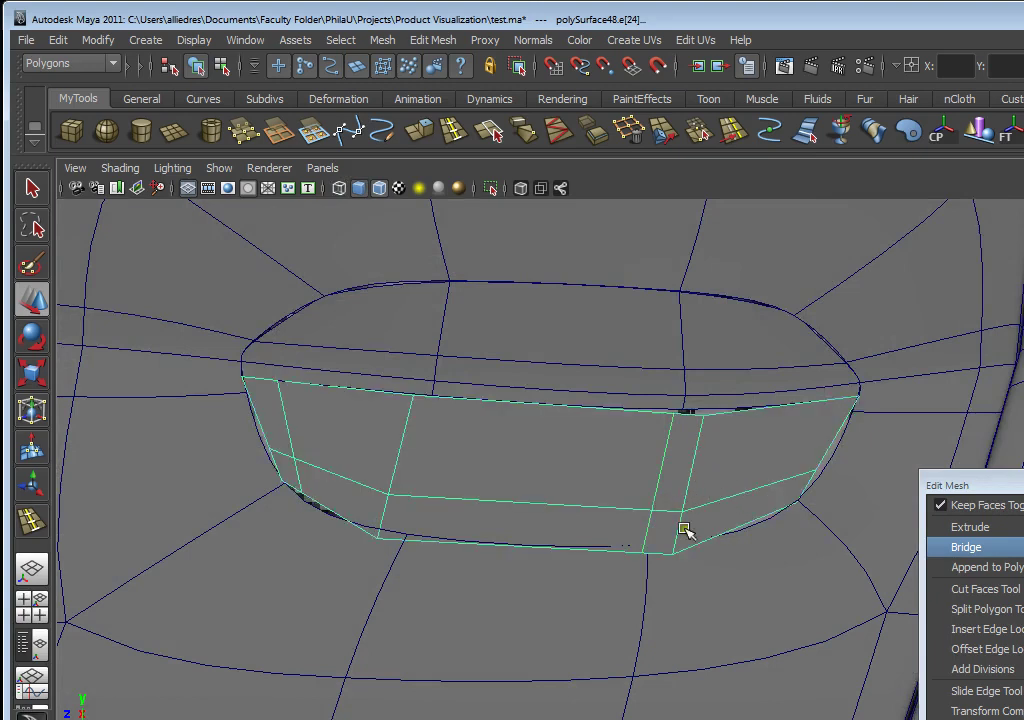
{"action": "left_click_drag", "start_coordinate": [676, 541], "coordinate": [689, 474]}
{"action": "left_click", "coordinate": [843, 475]}
{"action": "left_click", "coordinate": [688, 550]}
{"action": "mouse_move", "coordinate": [674, 503]}
{"action": "left_mouse_down"}
{"action": "mouse_move", "coordinate": [679, 482]}
{"action": "mouse_move", "coordinate": [677, 490]}
{"action": "left_mouse_up"}
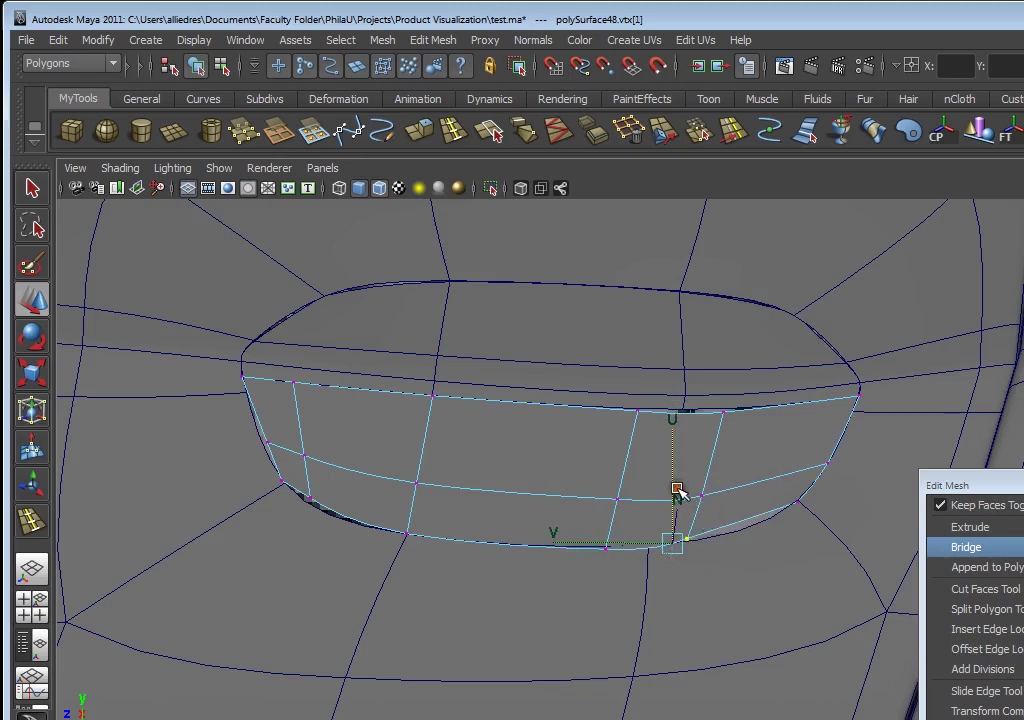
{"action": "left_click_drag", "start_coordinate": [592, 574], "coordinate": [674, 485]}
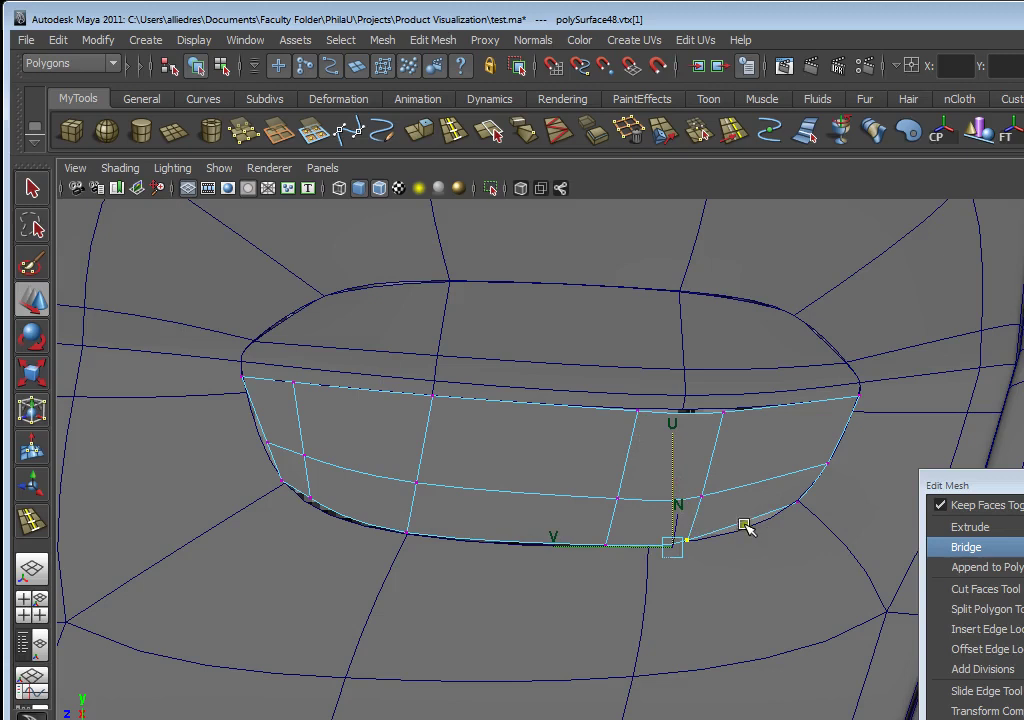
Raise the upper-edge vertices of the two right-hand crosswise loops to close the gap below the upper handle piece
{"action": "left_click", "coordinate": [738, 412]}
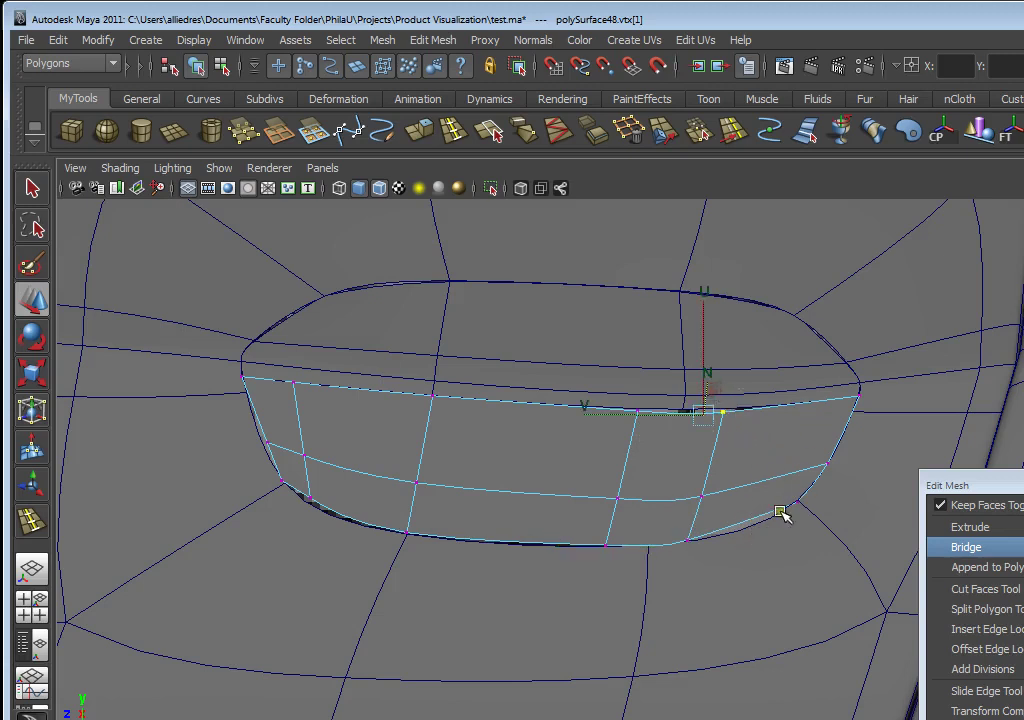
{"action": "left_click", "coordinate": [616, 430]}
{"action": "left_click", "coordinate": [670, 343]}
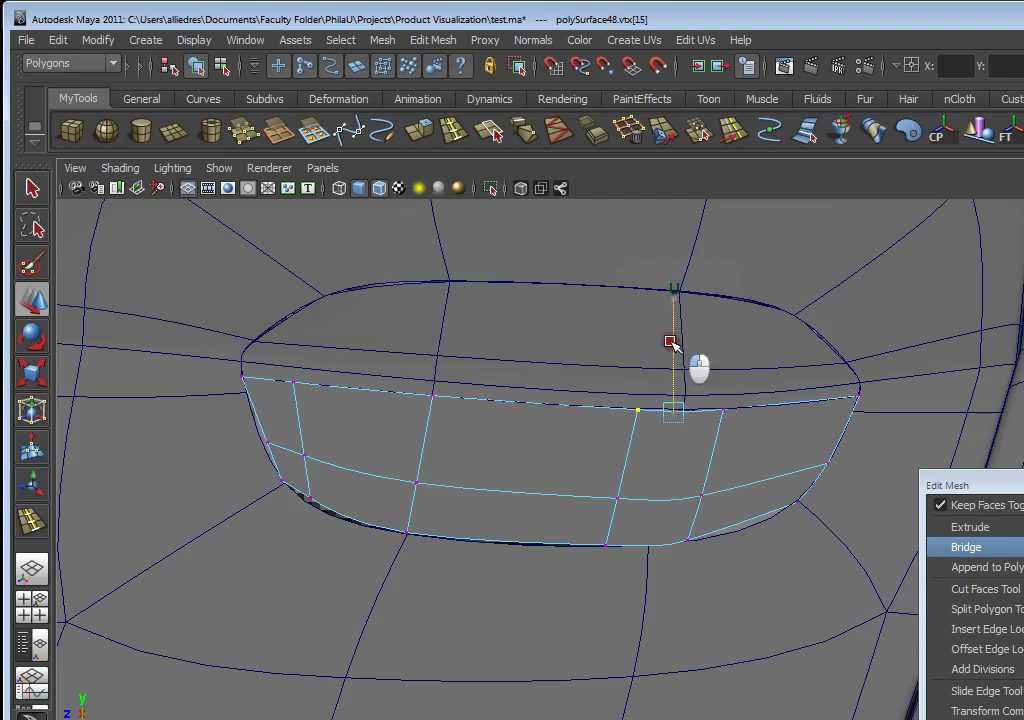
Fit the lower handle piece's left-end vertices to the door opening's outline and lower the bottom vertex beside the recess's right end
{"action": "left_click", "coordinate": [262, 445]}
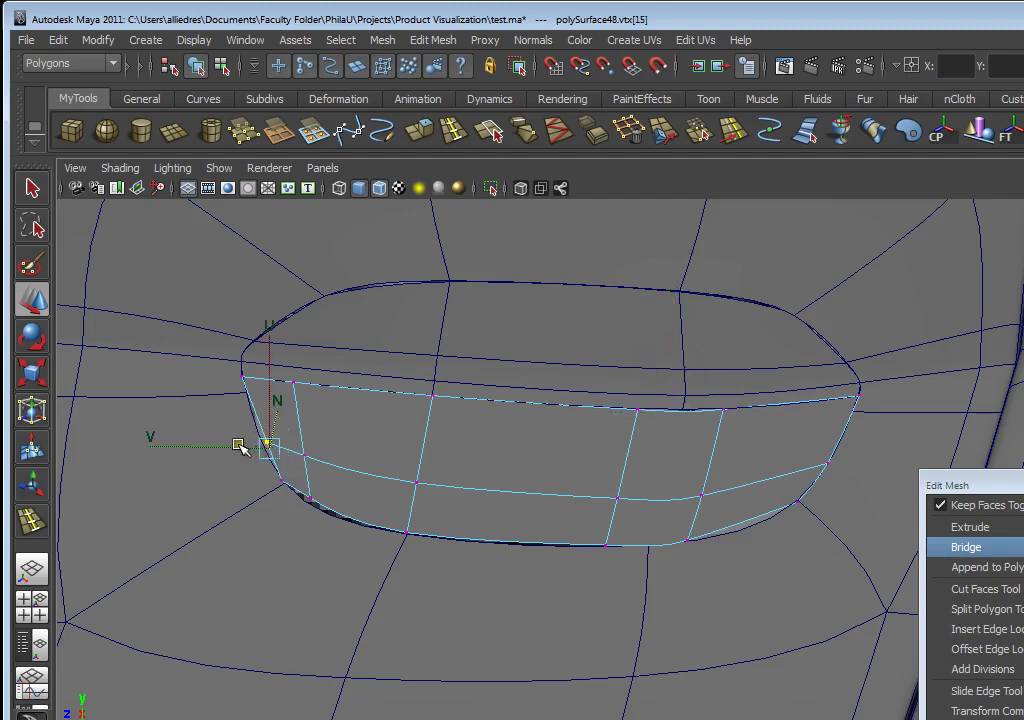
{"action": "left_click", "coordinate": [326, 503]}
{"action": "left_click_drag", "start_coordinate": [305, 431], "coordinate": [305, 437]}
{"action": "left_click", "coordinate": [601, 545]}
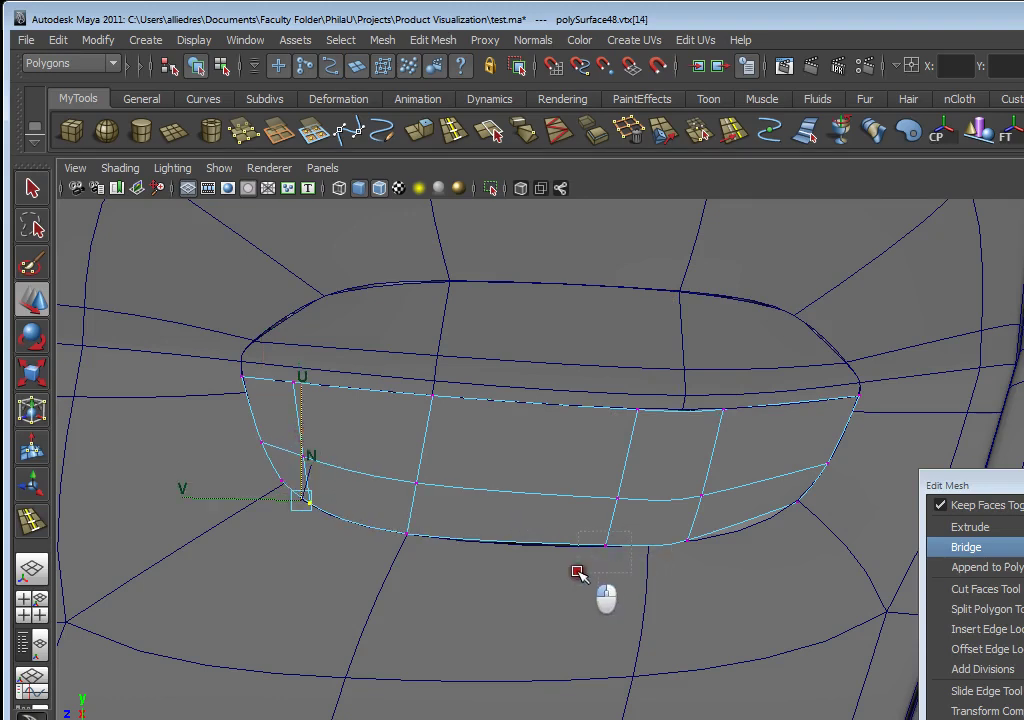
{"action": "left_click_drag", "start_coordinate": [641, 477], "coordinate": [641, 479]}
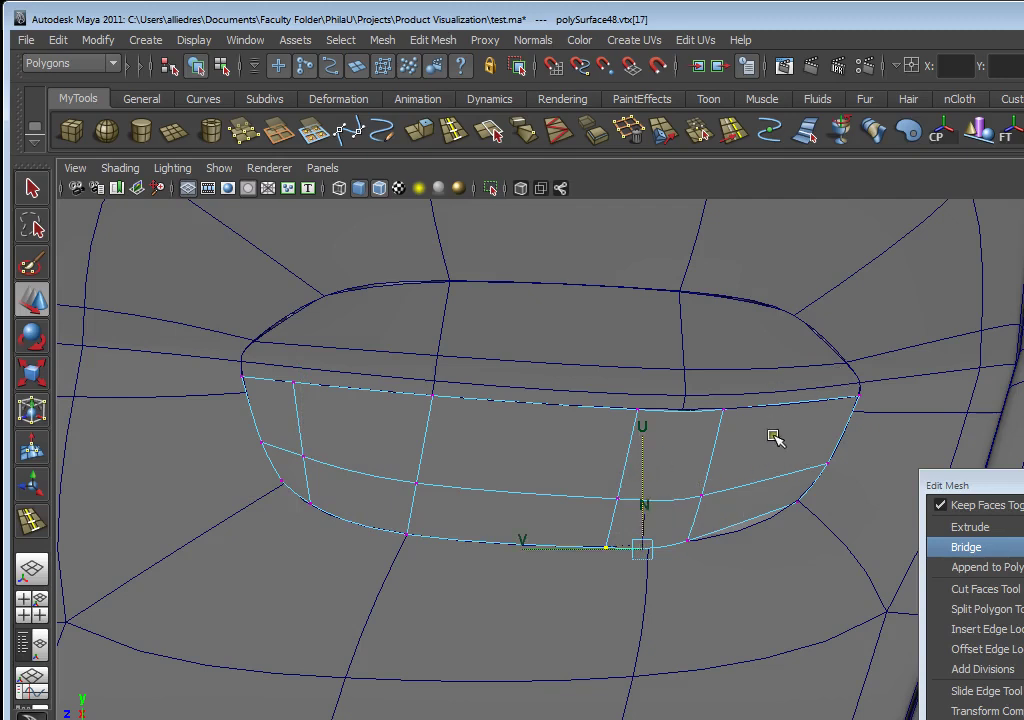
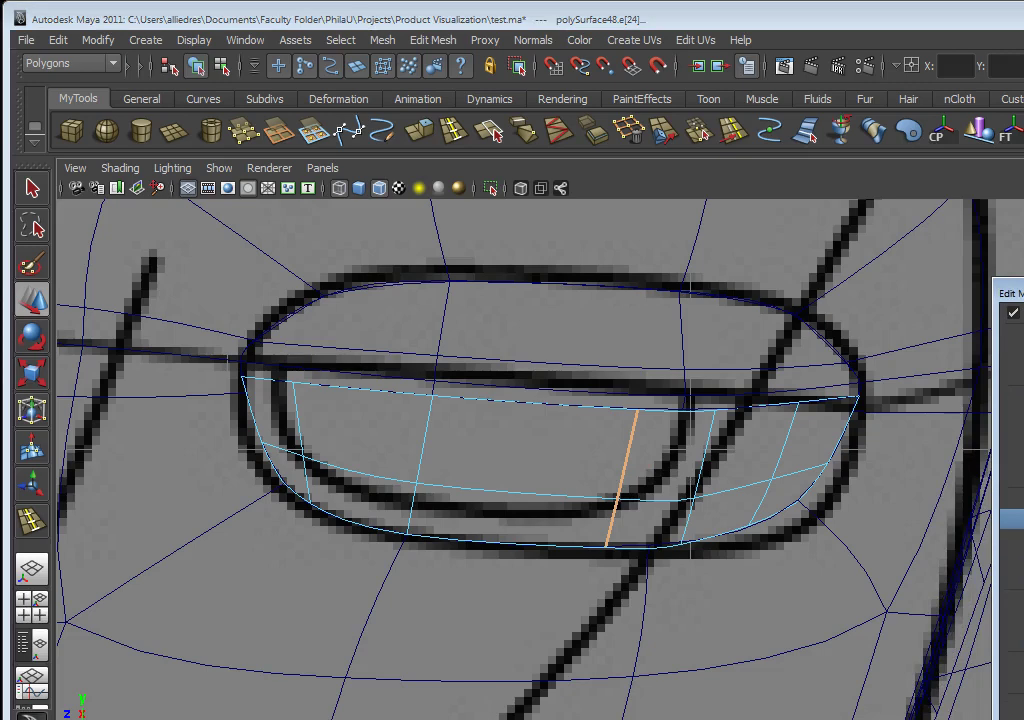
Slide the crosswise edge loop beside the recess outline's right end onto the adjacent crosswise loop
{"action": "key", "text": "y"}
{"action": "middle_click_drag", "start_coordinate": [622, 478], "coordinate": [693, 475]}
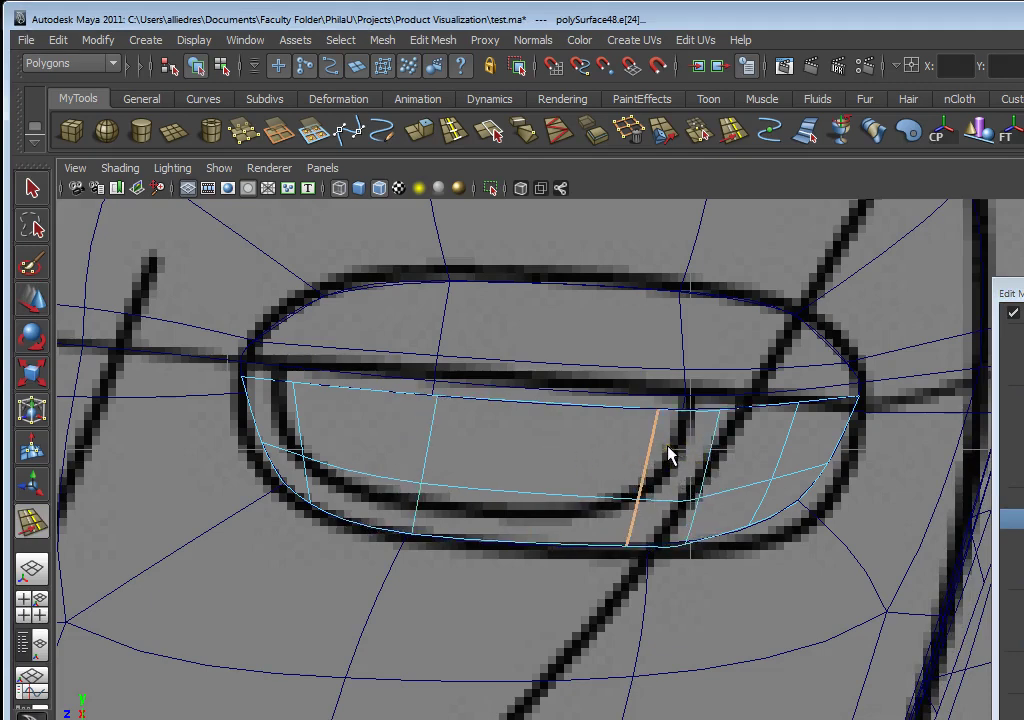
{"action": "middle_click_drag", "start_coordinate": [667, 457], "coordinate": [670, 457]}
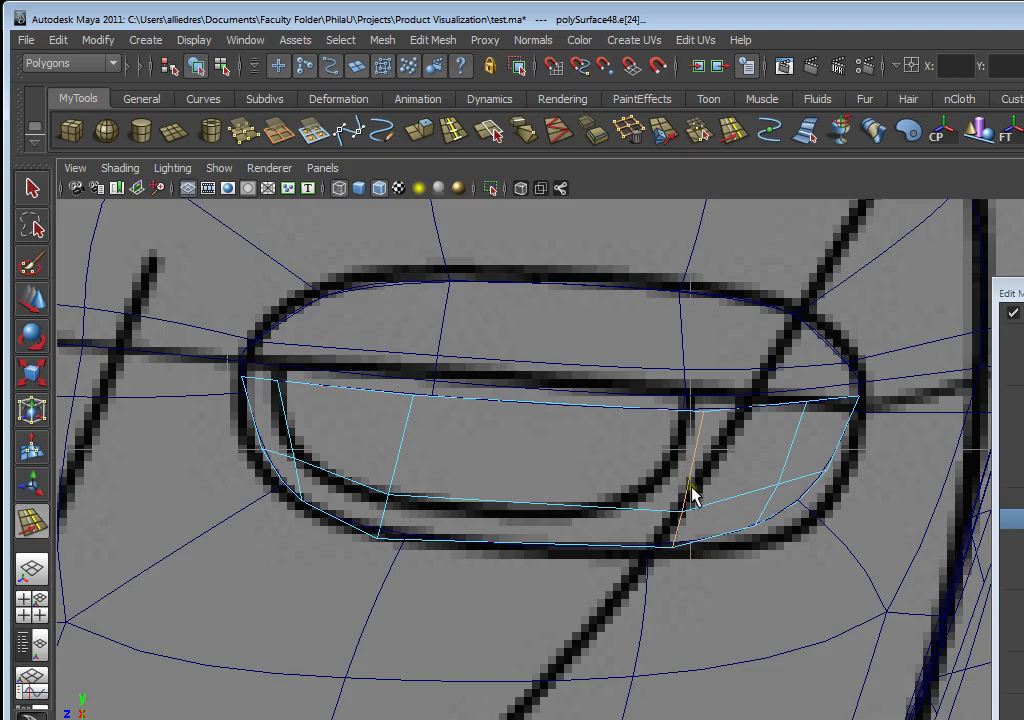
{"action": "left_click", "coordinate": [32, 297]}
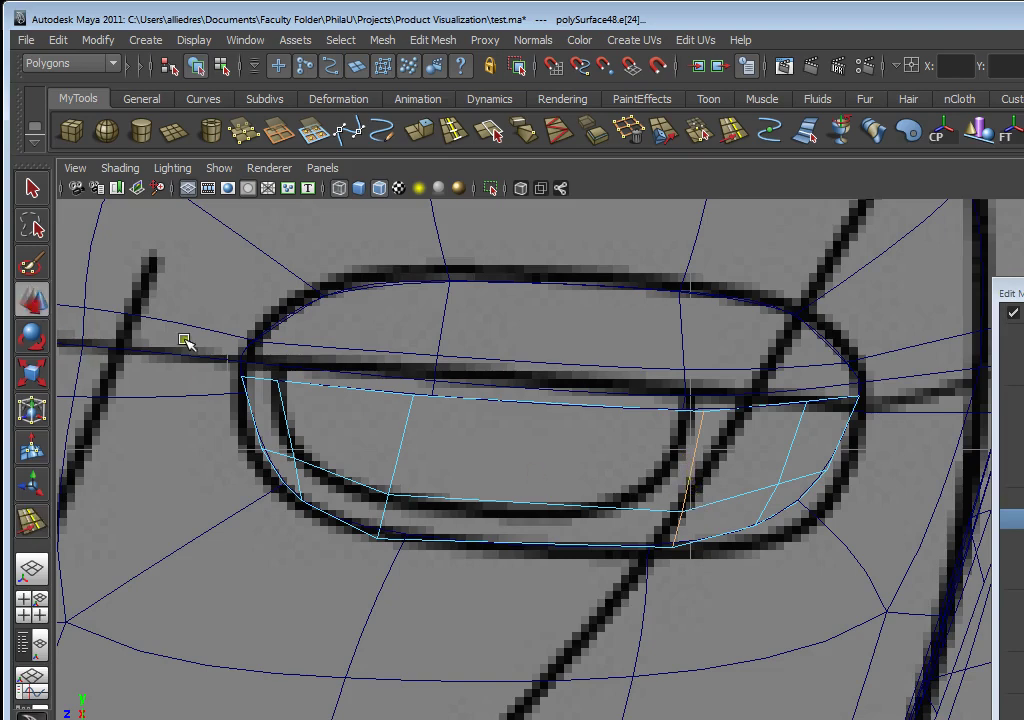
{"action": "right_click_drag", "start_coordinate": [777, 488], "coordinate": [816, 475]}
{"action": "left_click", "coordinate": [793, 476]}
{"action": "key", "text": "z"}
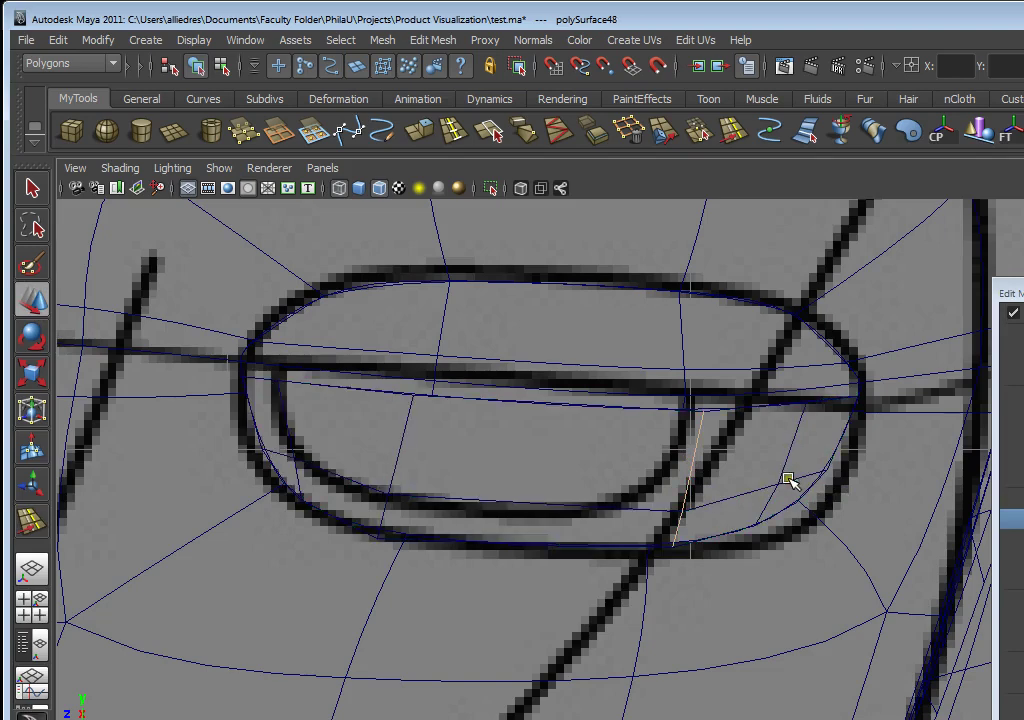
{"action": "left_click", "coordinate": [790, 480]}
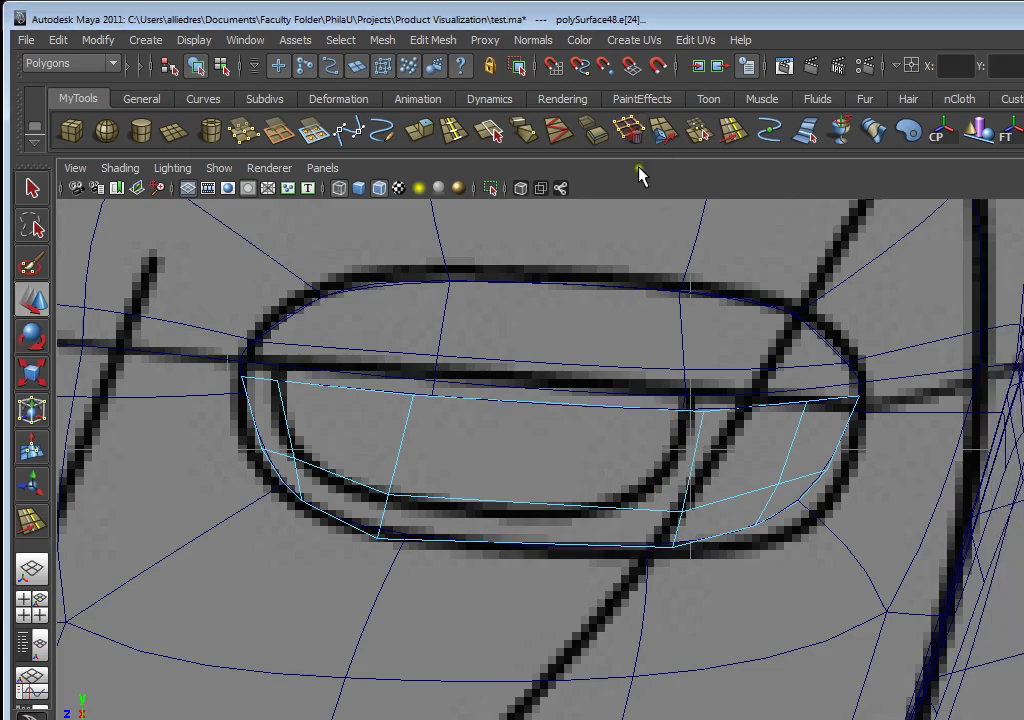
Slide the crosswise edge loop just outside the recess outline's right end inward, closer to the recess's edge
{"action": "left_click", "coordinate": [688, 494]}
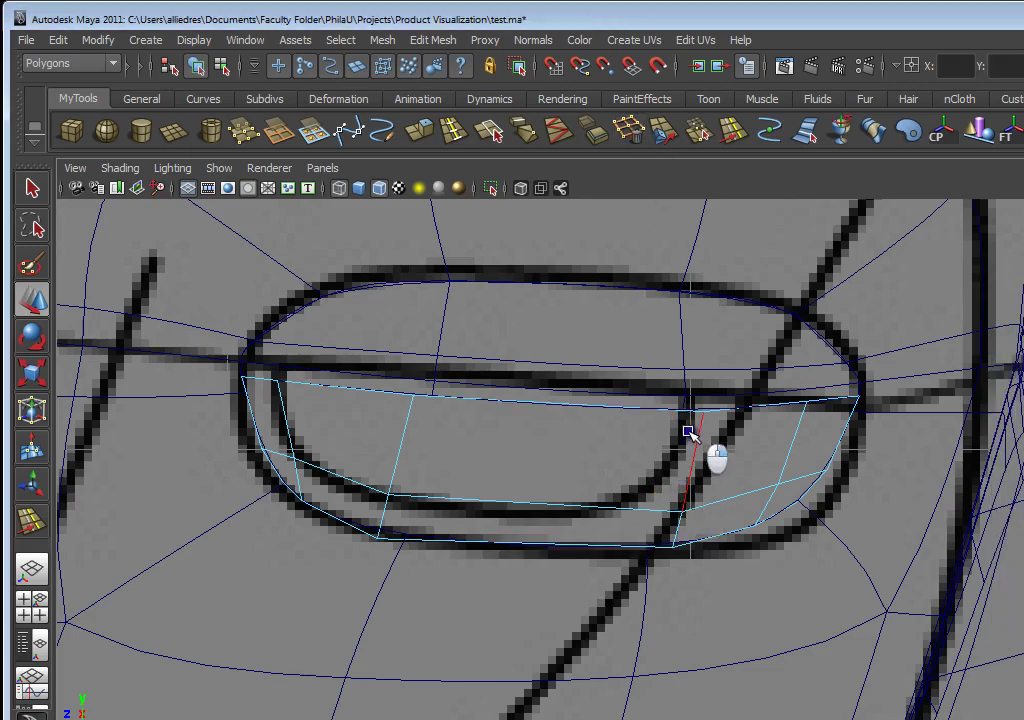
{"action": "left_click", "coordinate": [689, 455]}
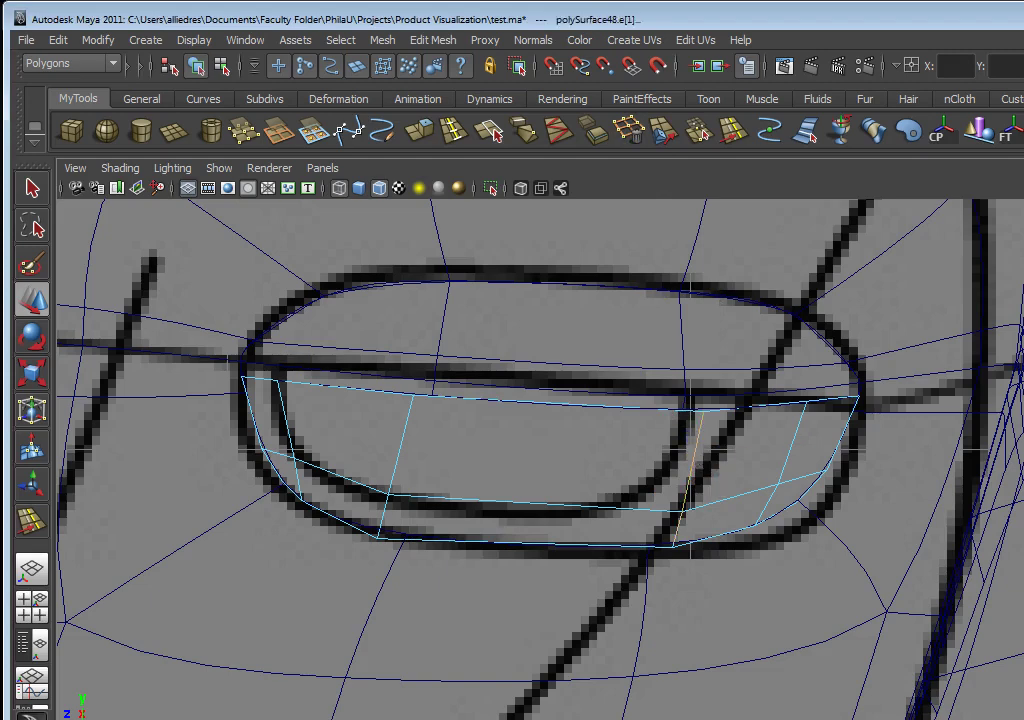
{"action": "key", "text": "y"}
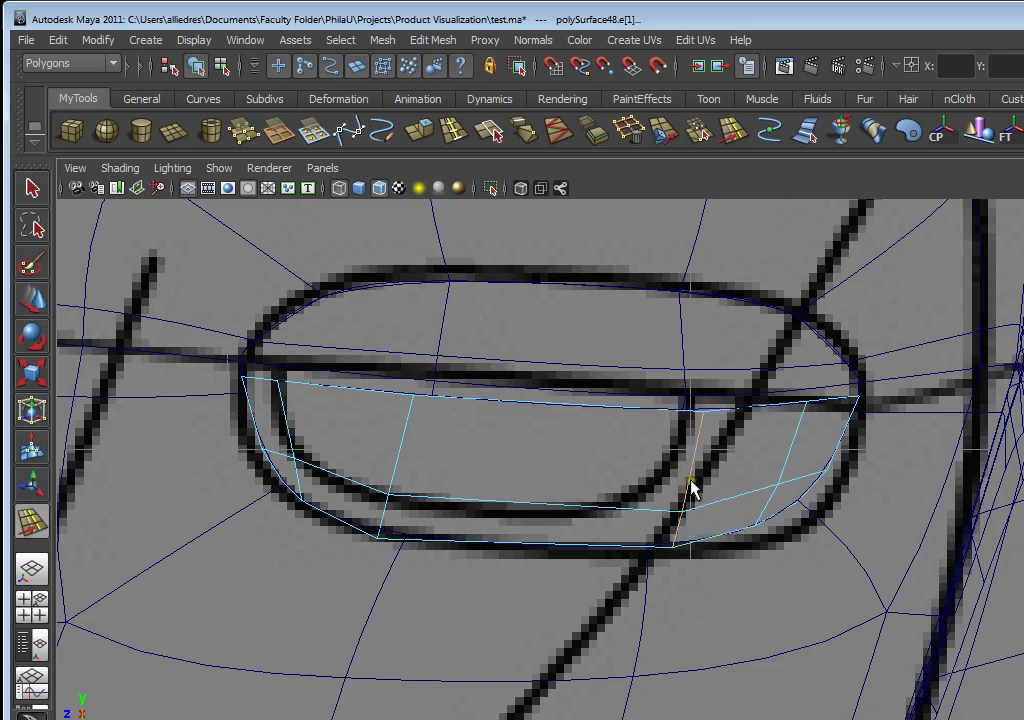
{"action": "middle_click_drag", "start_coordinate": [689, 486], "coordinate": [688, 487]}
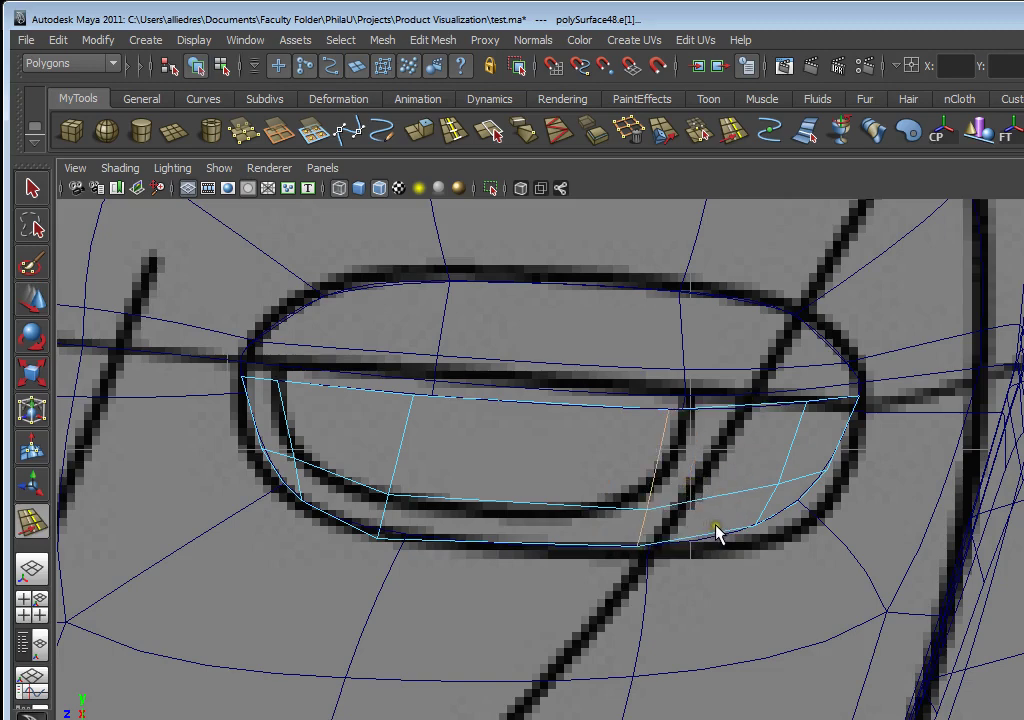
Show the lower handle piece shaded with smoothed preview and insert a crosswise edge loop between its two right-hand loops
{"action": "key", "text": "5"}
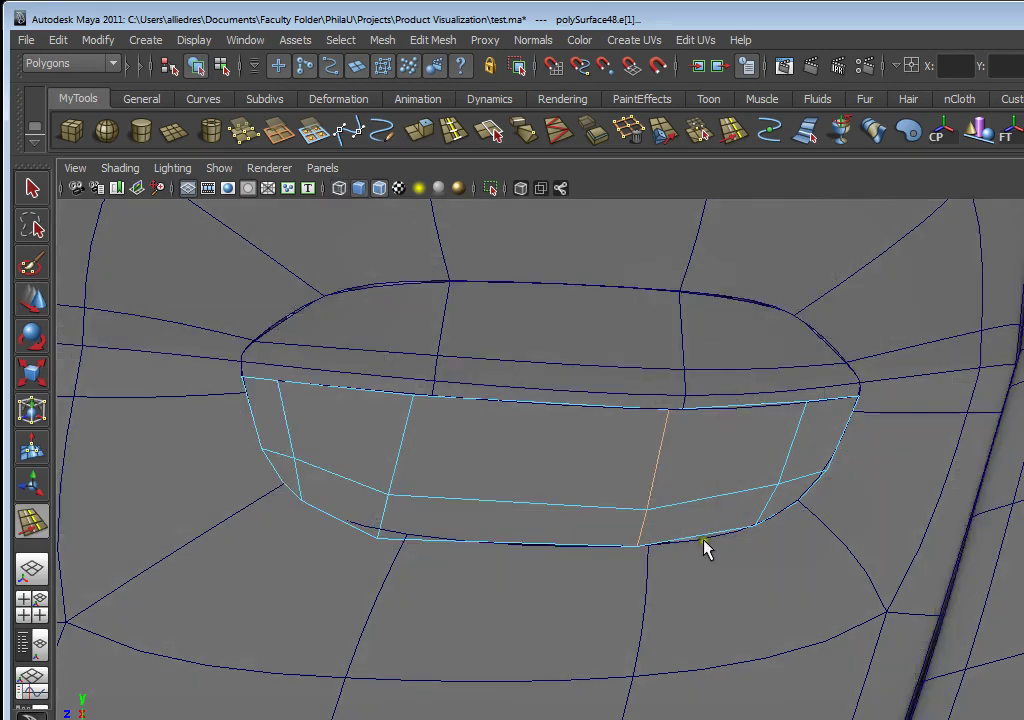
{"action": "key", "text": "3"}
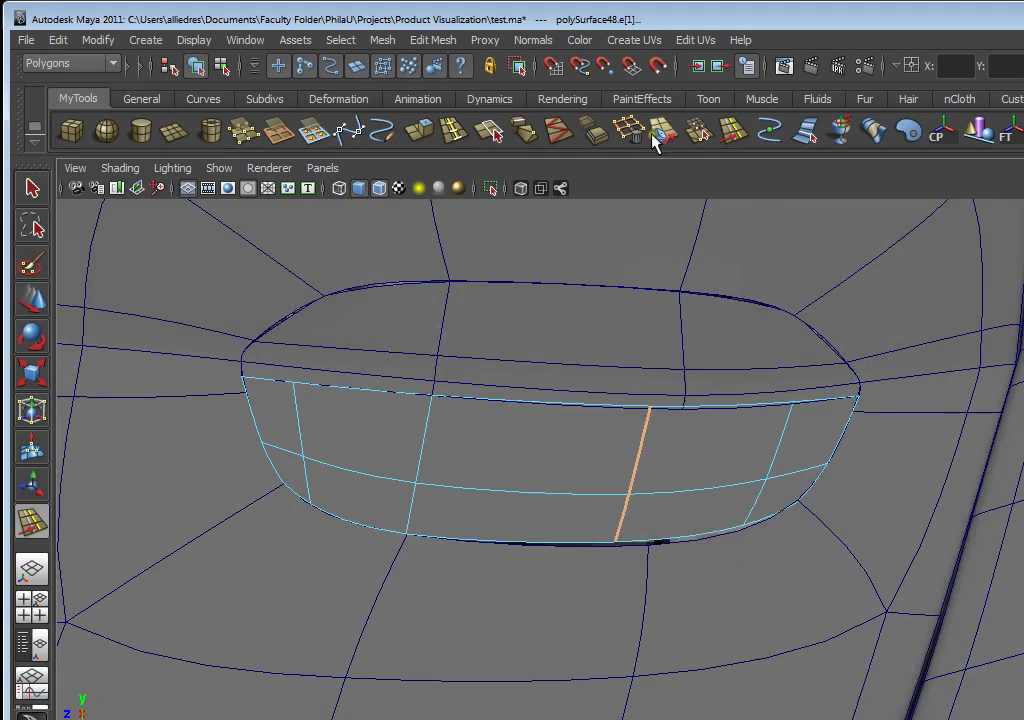
{"action": "left_click", "coordinate": [454, 132]}
{"action": "left_click_drag", "start_coordinate": [718, 502], "coordinate": [720, 504]}
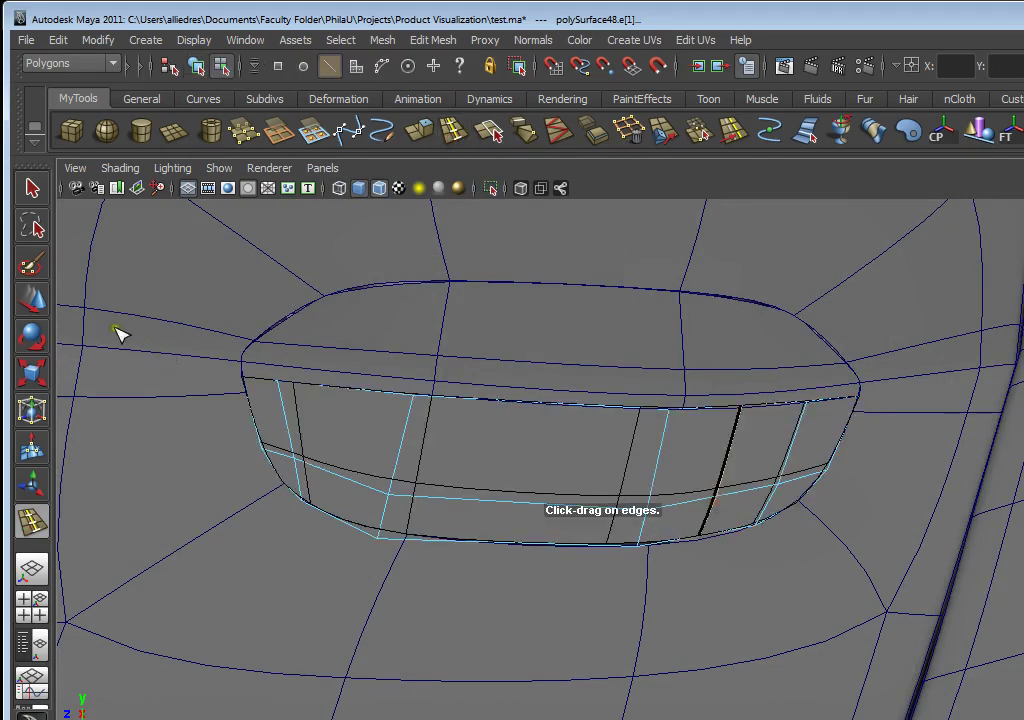
Move the three right-hand vertices along the lower handle piece's bottom edge onto the door opening's outline and return to object selection
{"action": "left_click", "coordinate": [22, 297]}
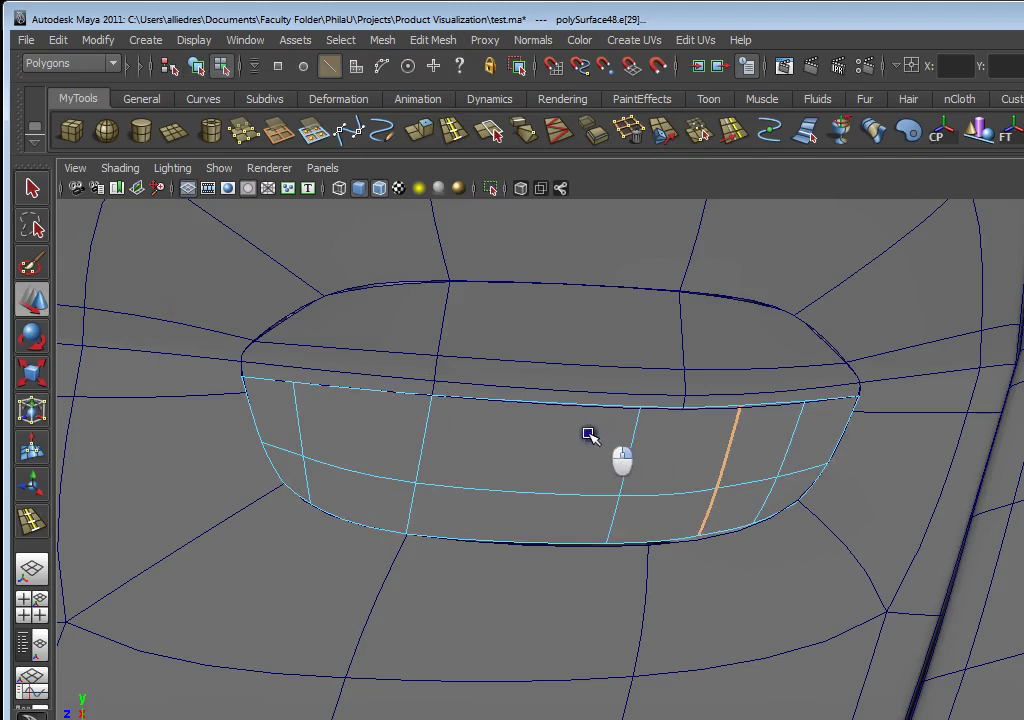
{"action": "left_click", "coordinate": [630, 550]}
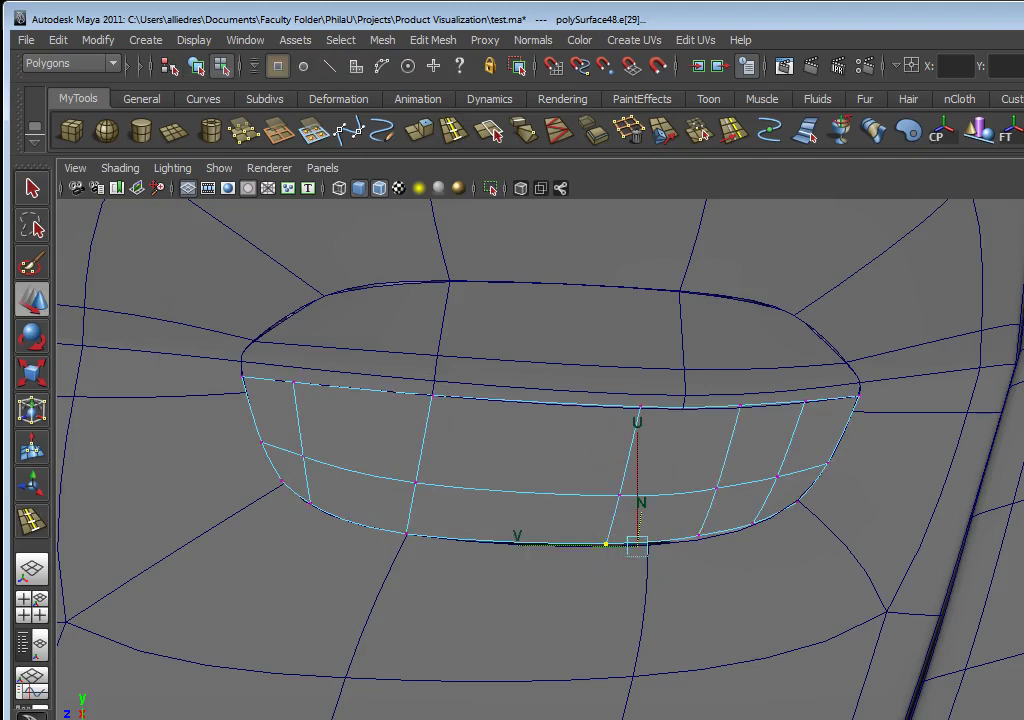
{"action": "left_click_drag", "start_coordinate": [638, 474], "coordinate": [638, 480]}
{"action": "left_click_drag", "start_coordinate": [684, 521], "coordinate": [710, 540]}
{"action": "left_click", "coordinate": [709, 539]}
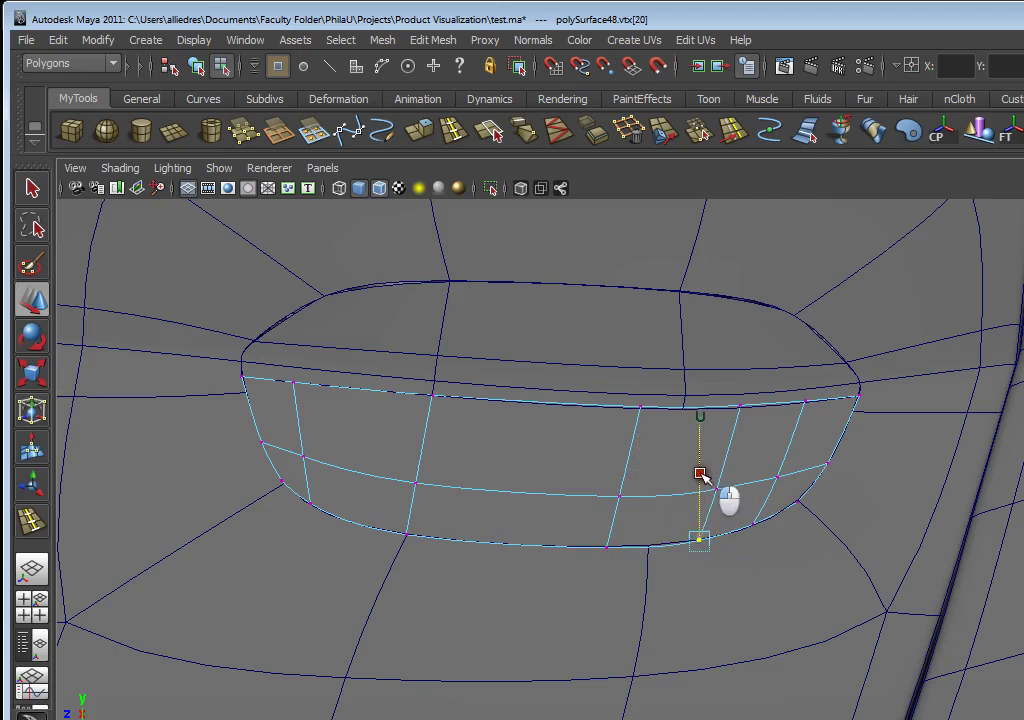
{"action": "left_click", "coordinate": [753, 527]}
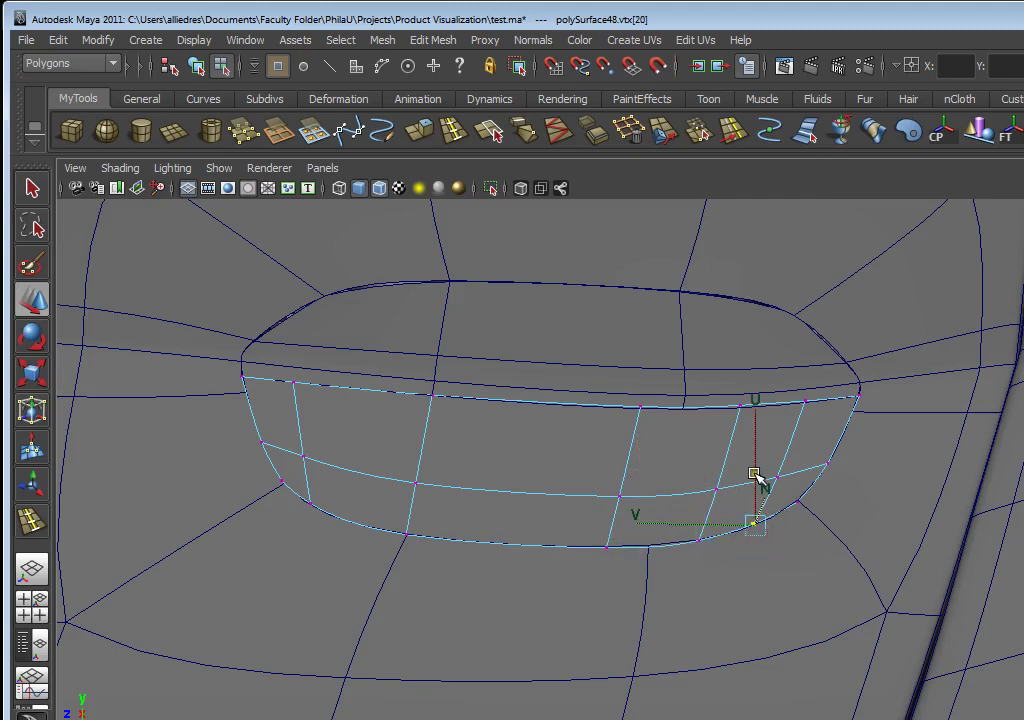
{"action": "right_click_drag", "start_coordinate": [602, 415], "coordinate": [670, 370]}
{"action": "left_click", "coordinate": [666, 426]}
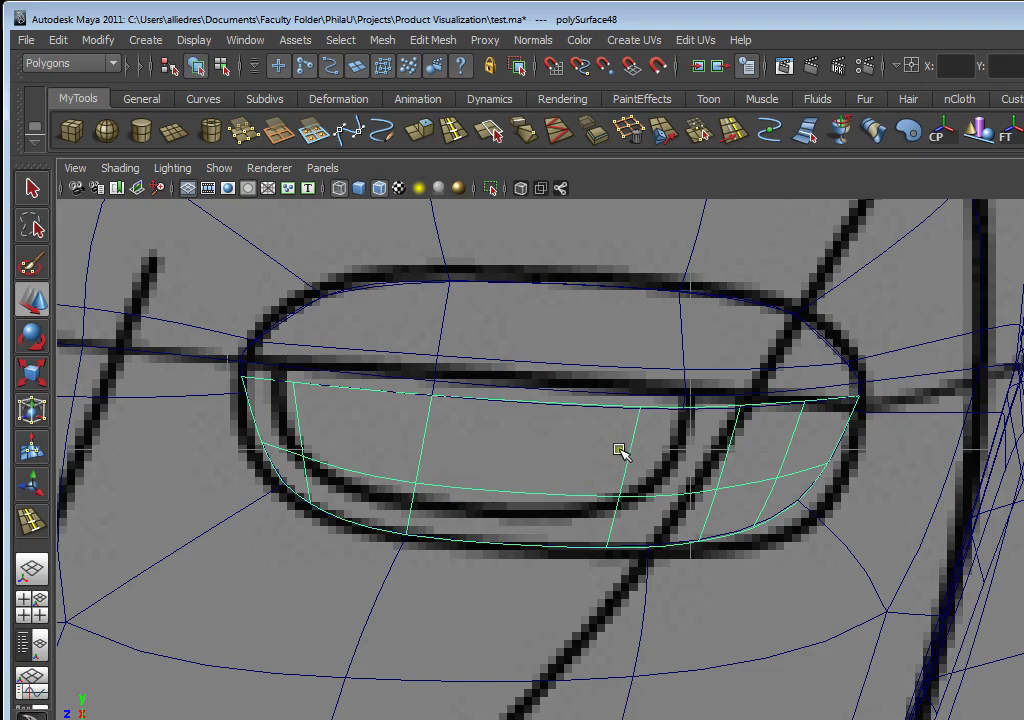
Select the two adjacent upper faces inside the recess outline on the lower handle piece and display the model shaded
{"action": "mouse_move", "coordinate": [516, 446]}
{"action": "right_mouse_down"}
{"action": "mouse_move", "coordinate": [523, 485]}
{"action": "mouse_move", "coordinate": [500, 448]}
{"action": "right_mouse_up"}
{"action": "left_click", "coordinate": [395, 432]}
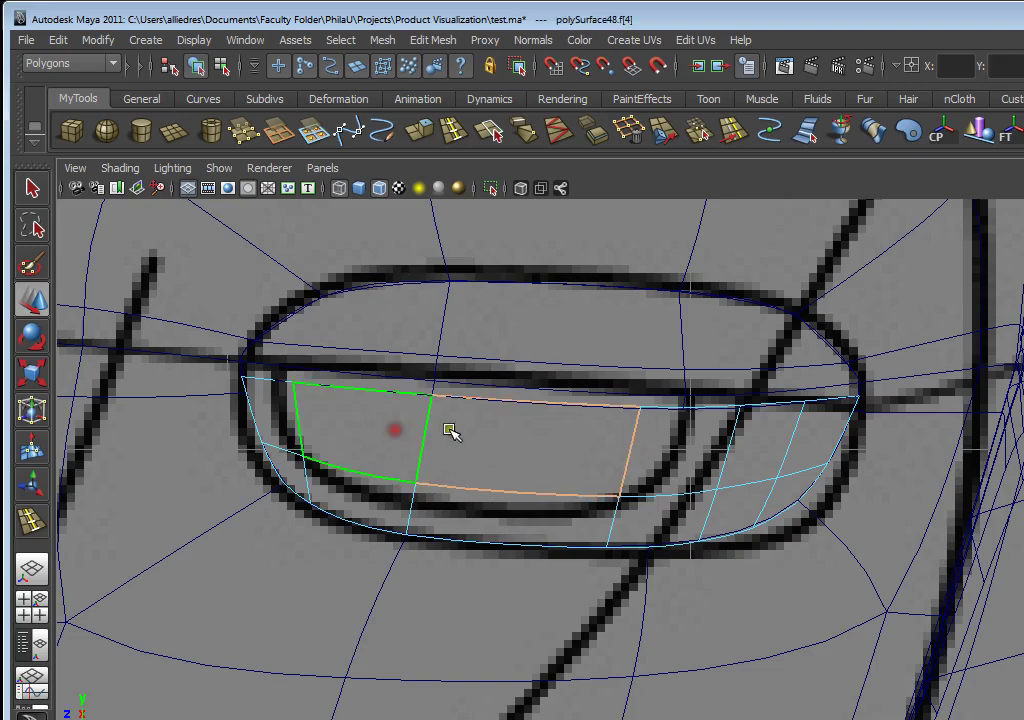
{"action": "left_click", "coordinate": [464, 434], "text": "shift"}
{"action": "key", "text": "5"}
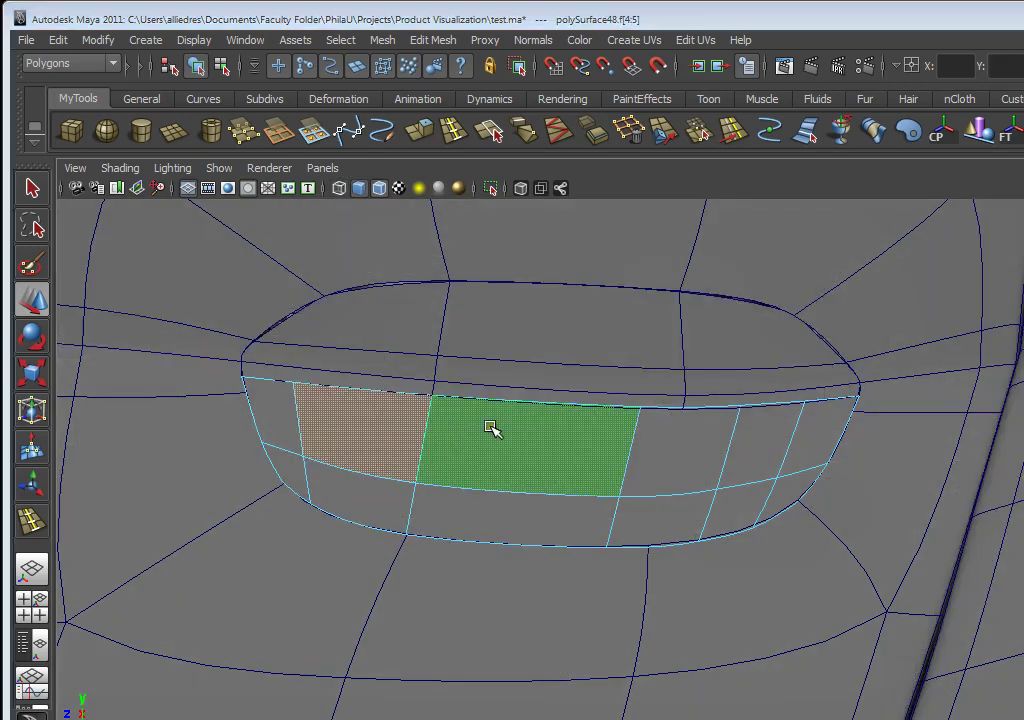
{"action": "left_click_drag", "start_coordinate": [491, 382], "coordinate": [535, 442], "text": "alt"}
{"action": "middle_click_drag", "start_coordinate": [535, 442], "coordinate": [500, 450], "text": "alt"}
{"action": "left_click_drag", "start_coordinate": [500, 450], "coordinate": [612, 443], "text": "alt"}
{"action": "middle_click_drag", "start_coordinate": [612, 443], "coordinate": [627, 433], "text": "alt"}
{"action": "left_click_drag", "start_coordinate": [627, 433], "coordinate": [610, 418], "text": "alt"}
Extrude the two selected faces inward into the door to form the grip recess
{"action": "left_click", "coordinate": [417, 135]}
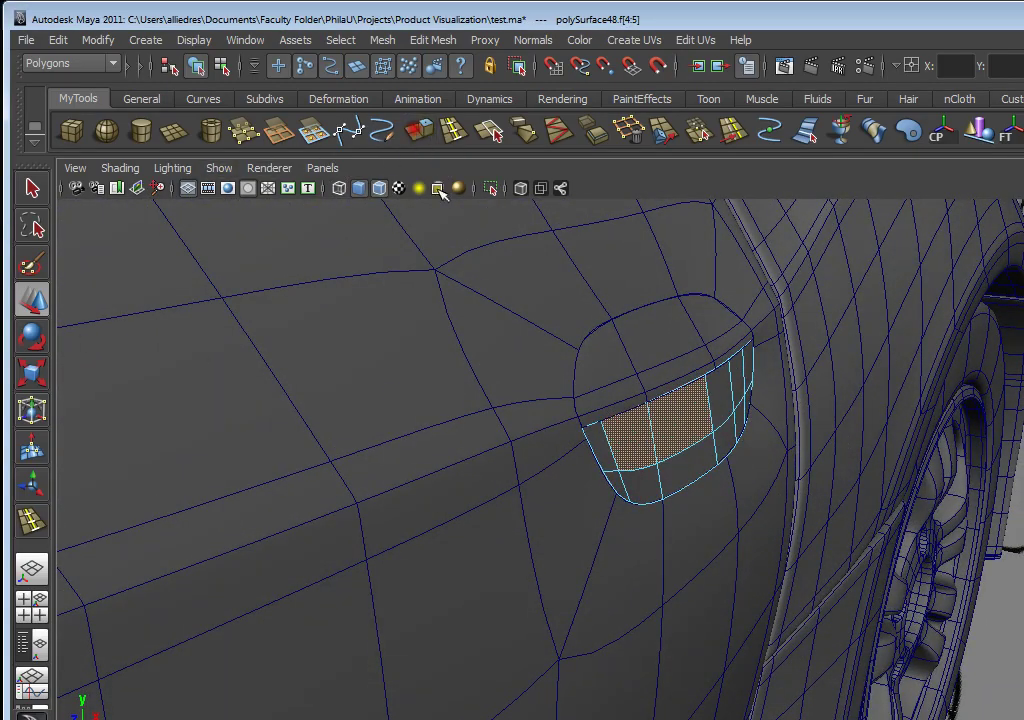
{"action": "left_click_drag", "start_coordinate": [800, 487], "coordinate": [652, 482], "text": "alt"}
{"action": "left_click_drag", "start_coordinate": [590, 445], "coordinate": [750, 587]}
{"action": "left_click_drag", "start_coordinate": [735, 483], "coordinate": [724, 484]}
Fine-tune the depth of the recess extrusion in smoothed preview and return the lower handle piece to object selection
{"action": "left_click_drag", "start_coordinate": [726, 530], "coordinate": [697, 563], "text": "alt"}
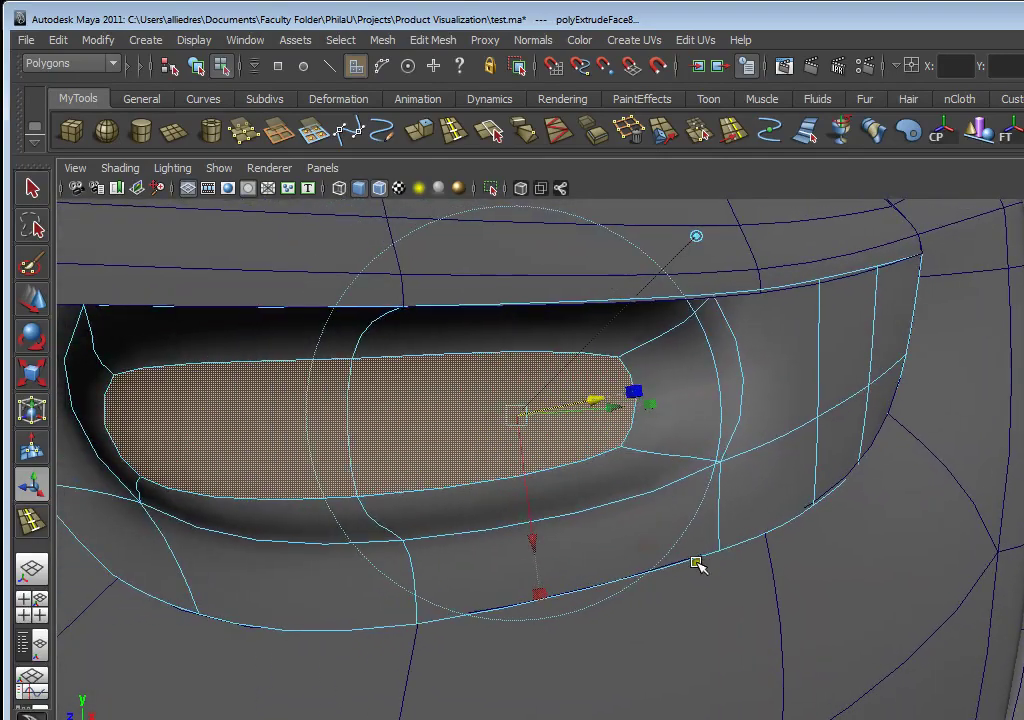
{"action": "middle_click_drag", "start_coordinate": [297, 519], "coordinate": [347, 540], "text": "alt"}
{"action": "left_click_drag", "start_coordinate": [516, 514], "coordinate": [626, 541], "text": "alt"}
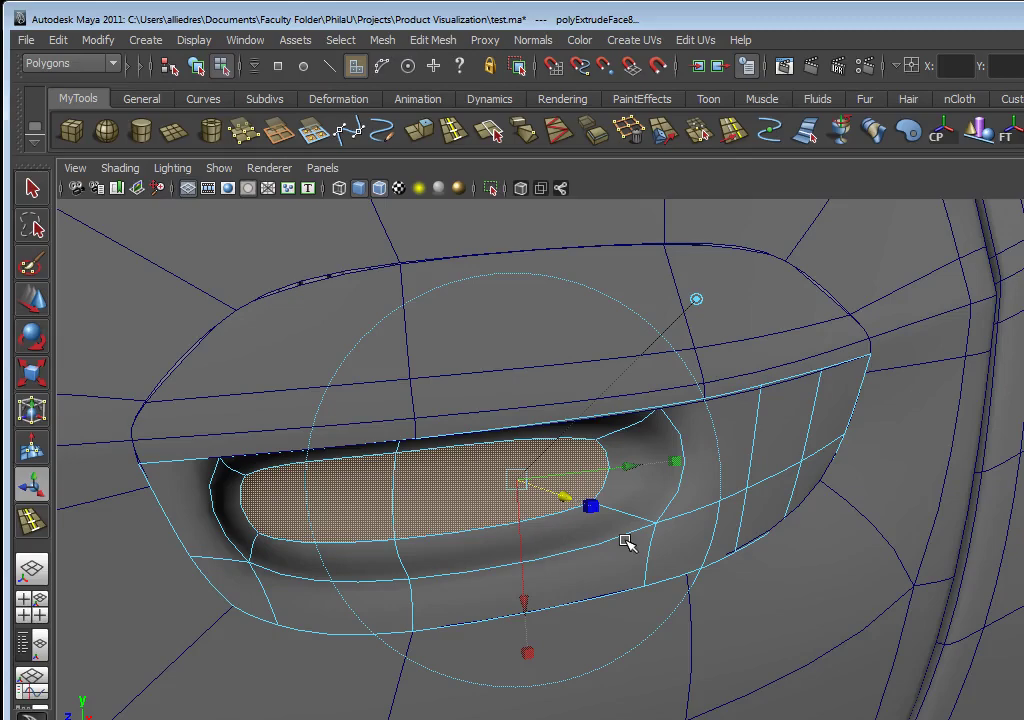
{"action": "left_click_drag", "start_coordinate": [626, 541], "coordinate": [737, 497], "text": "alt"}
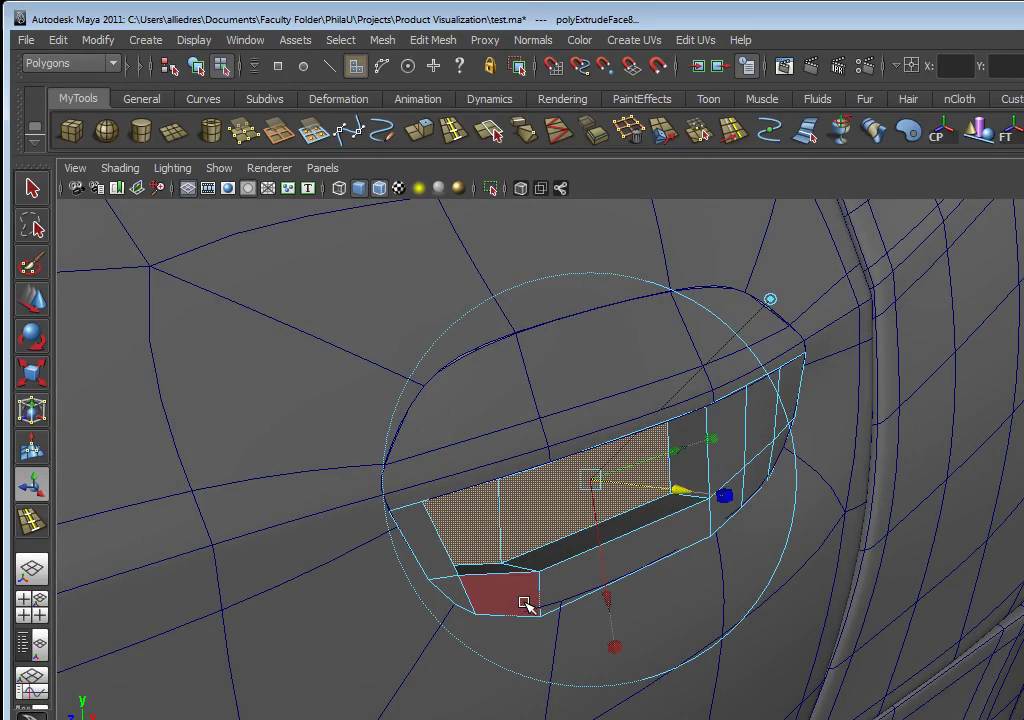
{"action": "key", "text": "3"}
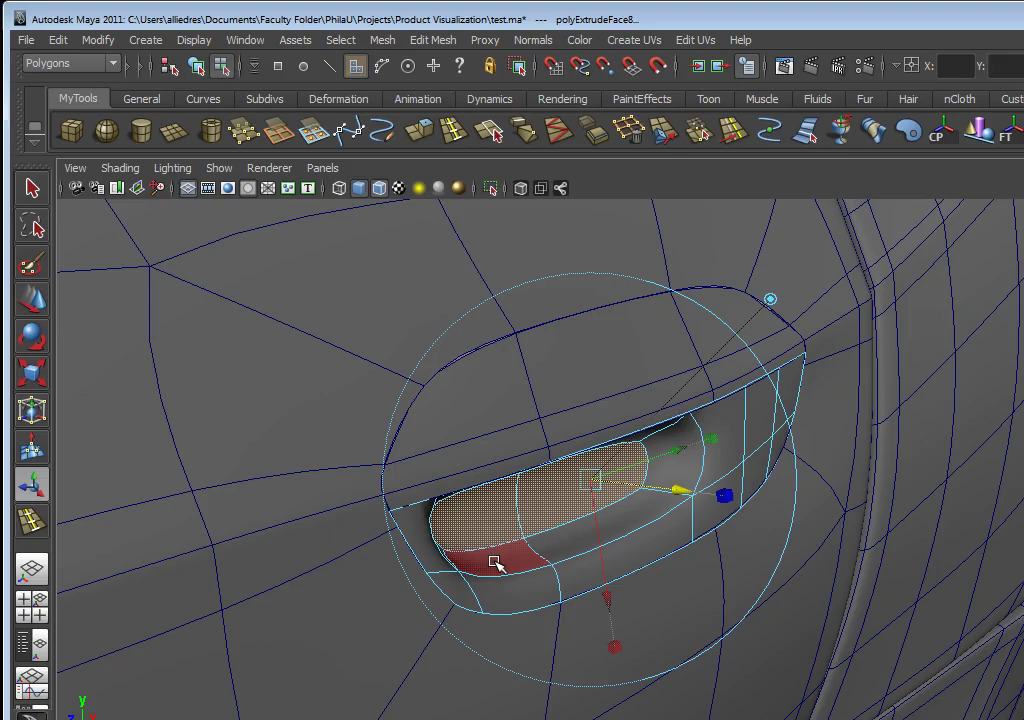
{"action": "scroll", "coordinate": [517, 562], "scroll_direction": "down", "scroll_amount": 5}
{"action": "left_click_drag", "start_coordinate": [517, 562], "coordinate": [599, 464], "text": "alt"}
{"action": "middle_click_drag", "start_coordinate": [647, 348], "coordinate": [629, 430], "text": "alt"}
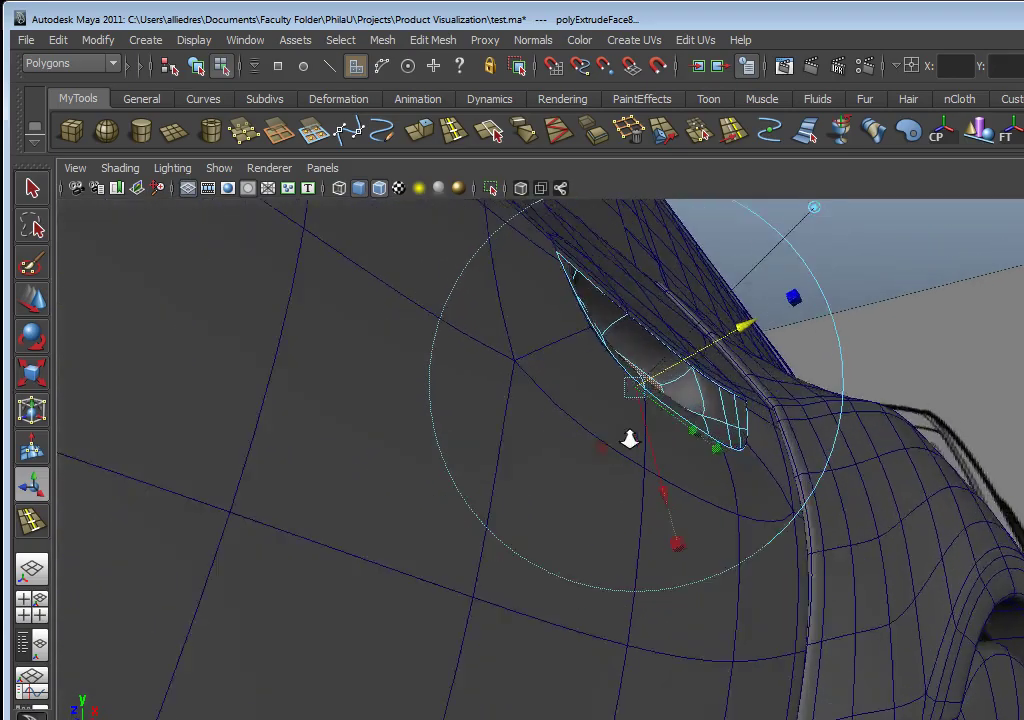
{"action": "scroll", "coordinate": [567, 469], "scroll_direction": "up", "scroll_amount": 6}
{"action": "middle_click_drag", "start_coordinate": [567, 469], "coordinate": [619, 510], "text": "alt"}
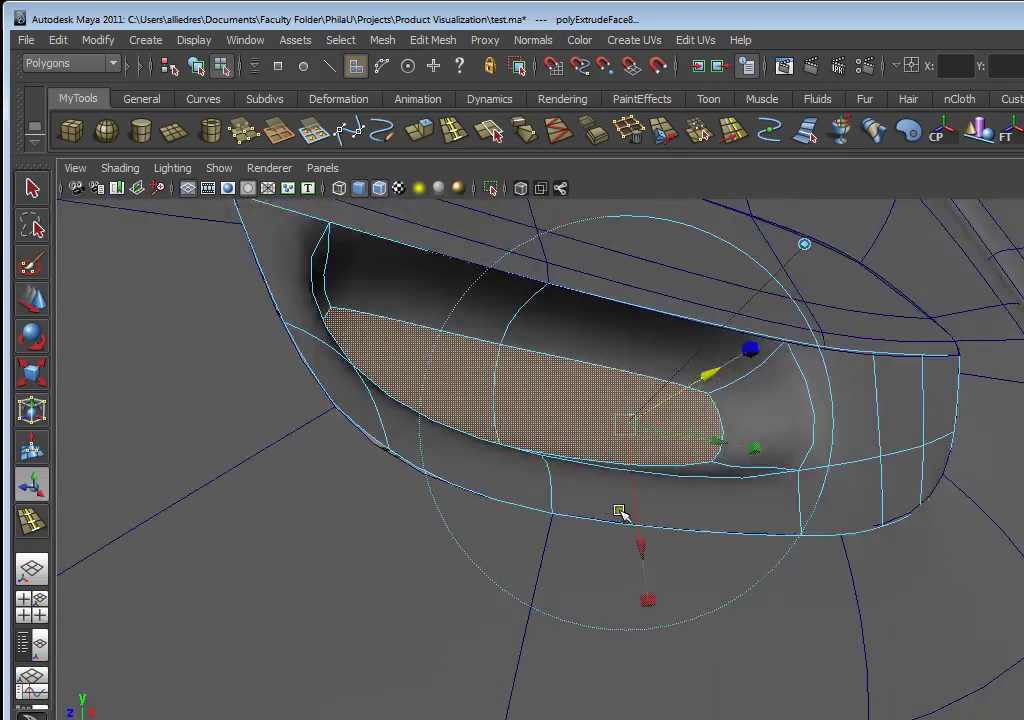
{"action": "left_click_drag", "start_coordinate": [620, 512], "coordinate": [674, 526], "text": "alt"}
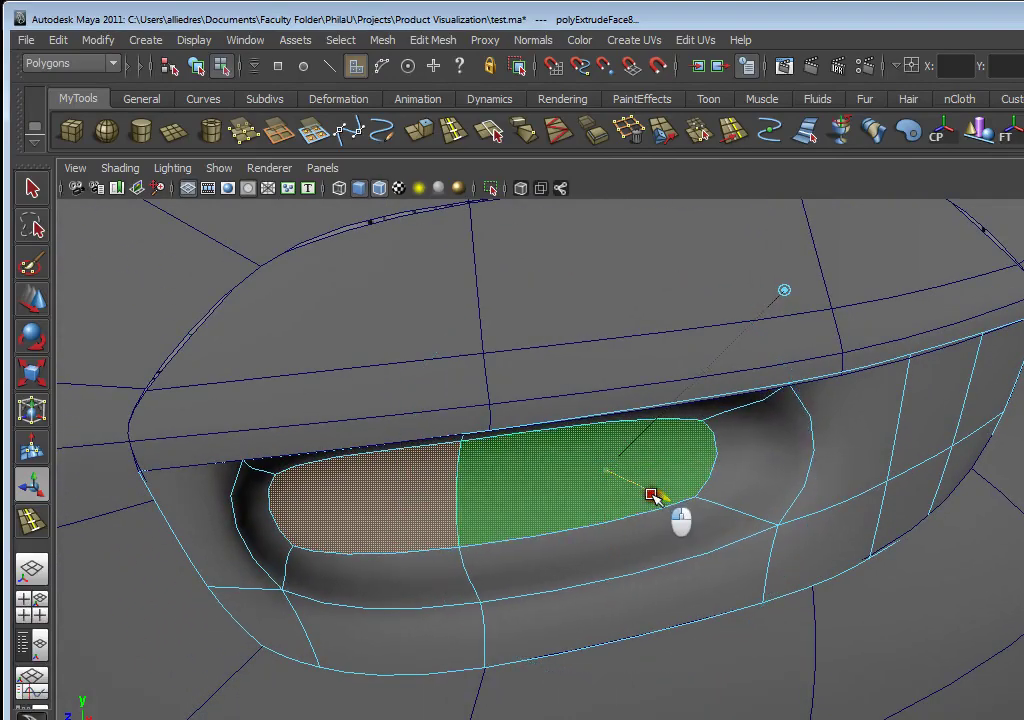
{"action": "scroll", "coordinate": [848, 459], "scroll_direction": "down", "scroll_amount": 4}
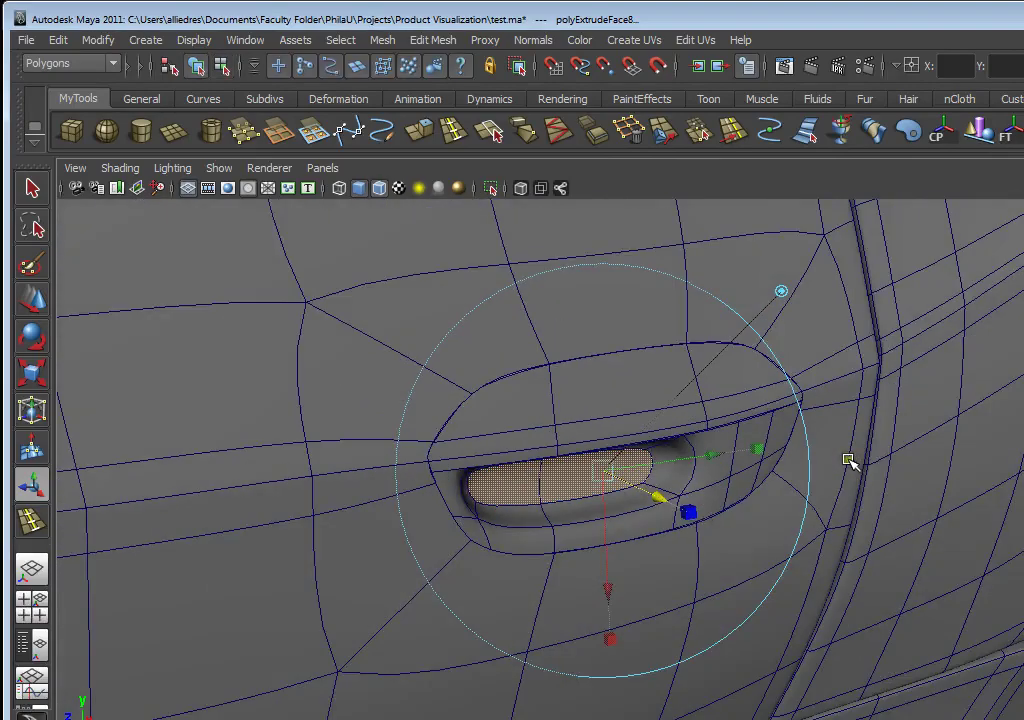
{"action": "left_click", "coordinate": [764, 460]}
{"action": "left_click", "coordinate": [672, 461]}
Examine the smoothed recess's walls, floor and rim from several angles
{"action": "left_click_drag", "start_coordinate": [672, 461], "coordinate": [670, 494], "text": "alt"}
{"action": "scroll", "coordinate": [754, 469], "scroll_direction": "up", "scroll_amount": 4}
{"action": "scroll", "coordinate": [670, 494], "scroll_direction": "up", "scroll_amount": 2}
{"action": "middle_click_drag", "start_coordinate": [670, 494], "coordinate": [626, 486], "text": "alt"}
{"action": "left_click_drag", "start_coordinate": [626, 486], "coordinate": [521, 471], "text": "alt"}
{"action": "scroll", "coordinate": [521, 471], "scroll_direction": "up", "scroll_amount": 3}
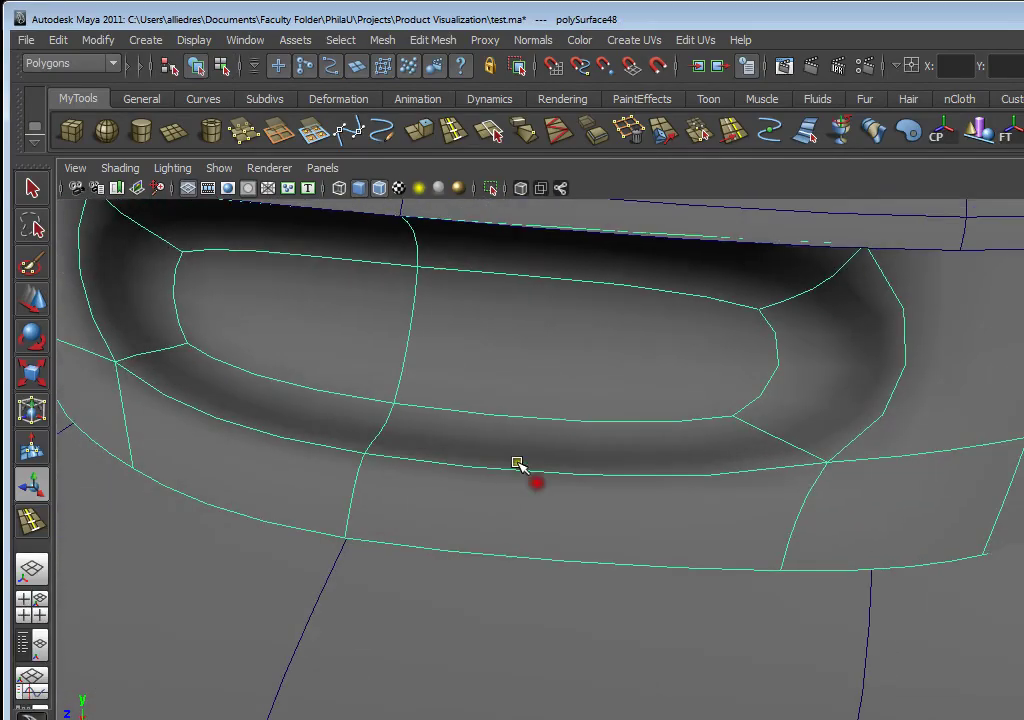
{"action": "scroll", "coordinate": [540, 478], "scroll_direction": "down", "scroll_amount": 3}
{"action": "left_click_drag", "start_coordinate": [658, 494], "coordinate": [777, 507], "text": "alt"}
{"action": "middle_click_drag", "start_coordinate": [777, 507], "coordinate": [694, 506], "text": "alt"}
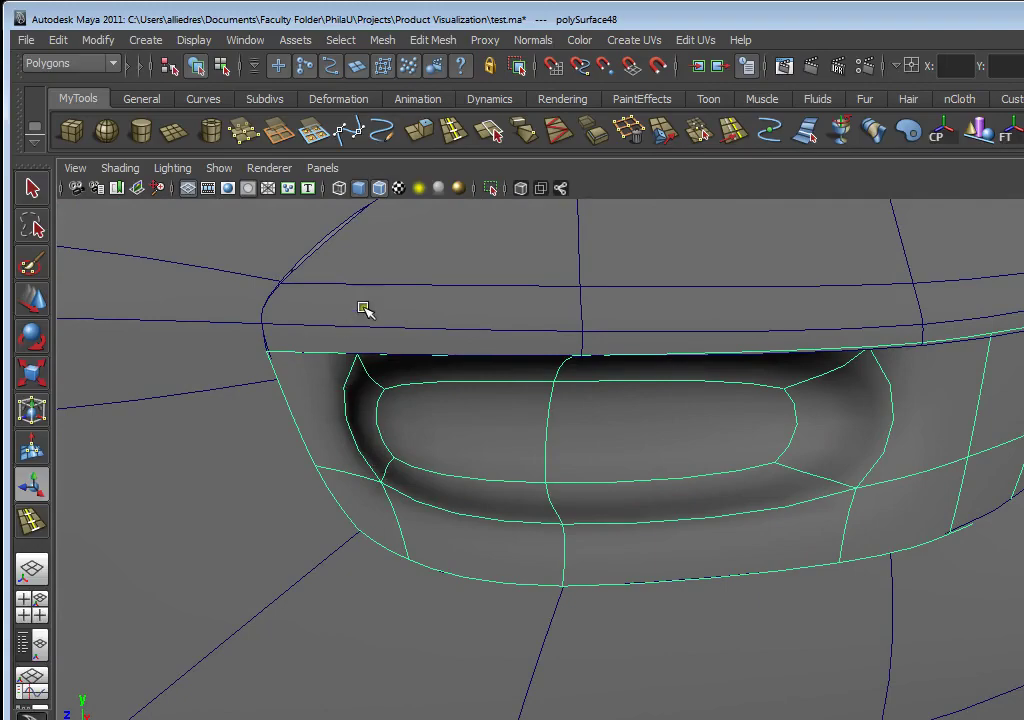
{"action": "left_click_drag", "start_coordinate": [540, 372], "coordinate": [626, 418], "text": "alt"}
{"action": "scroll", "coordinate": [651, 443], "scroll_direction": "down", "scroll_amount": 1}
{"action": "middle_click_drag", "start_coordinate": [651, 443], "coordinate": [606, 450], "text": "alt"}
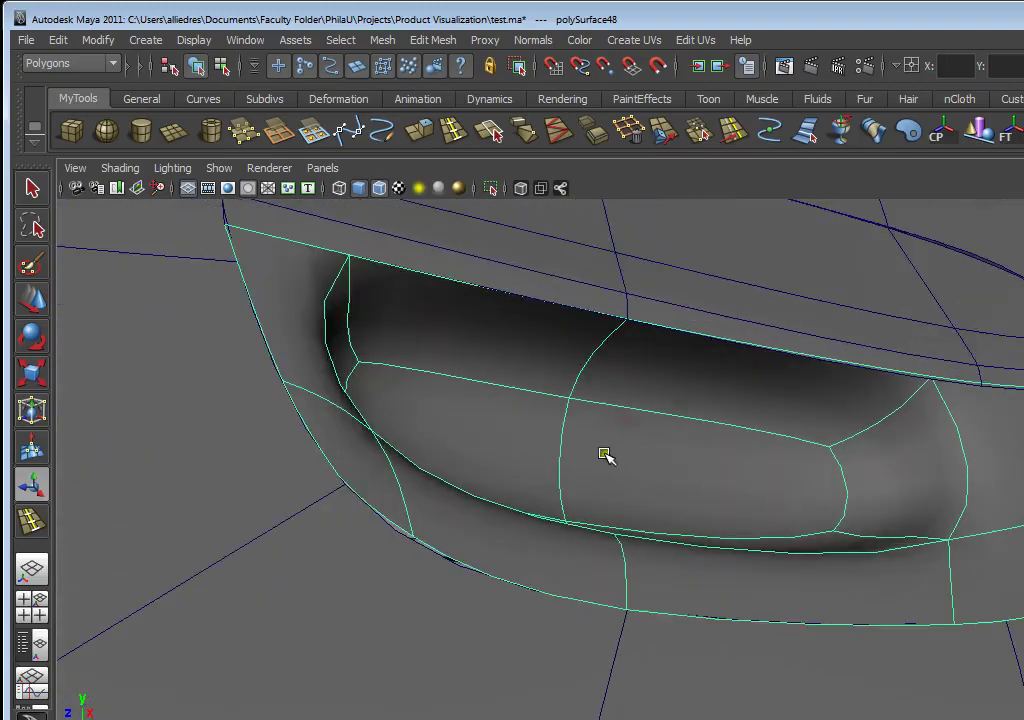
{"action": "scroll", "coordinate": [606, 450], "scroll_direction": "up", "scroll_amount": 3}
{"action": "left_click_drag", "start_coordinate": [606, 450], "coordinate": [496, 489], "text": "alt"}
{"action": "middle_click_drag", "start_coordinate": [496, 489], "coordinate": [549, 461], "text": "alt"}
{"action": "left_click_drag", "start_coordinate": [549, 461], "coordinate": [553, 503], "text": "alt"}
{"action": "middle_click_drag", "start_coordinate": [553, 503], "coordinate": [626, 505], "text": "alt"}
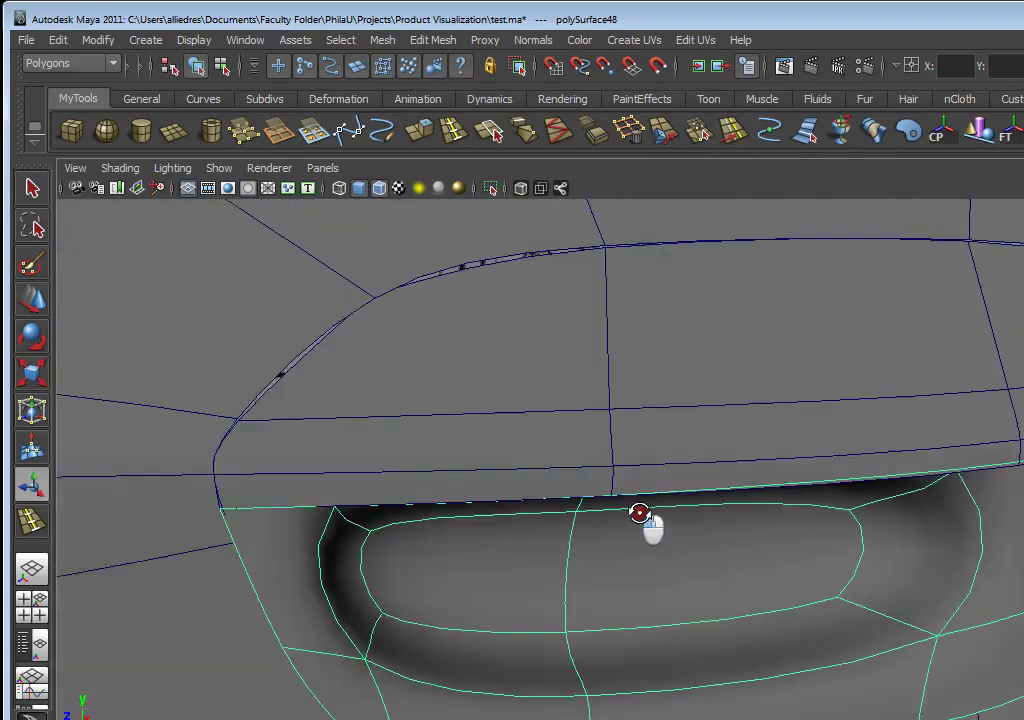
{"action": "left_click_drag", "start_coordinate": [626, 505], "coordinate": [690, 493], "text": "alt"}
{"action": "middle_click_drag", "start_coordinate": [690, 493], "coordinate": [627, 501], "text": "alt"}
{"action": "scroll", "coordinate": [627, 502], "scroll_direction": "down", "scroll_amount": 2}
{"action": "left_click_drag", "start_coordinate": [709, 494], "coordinate": [587, 462], "text": "alt"}
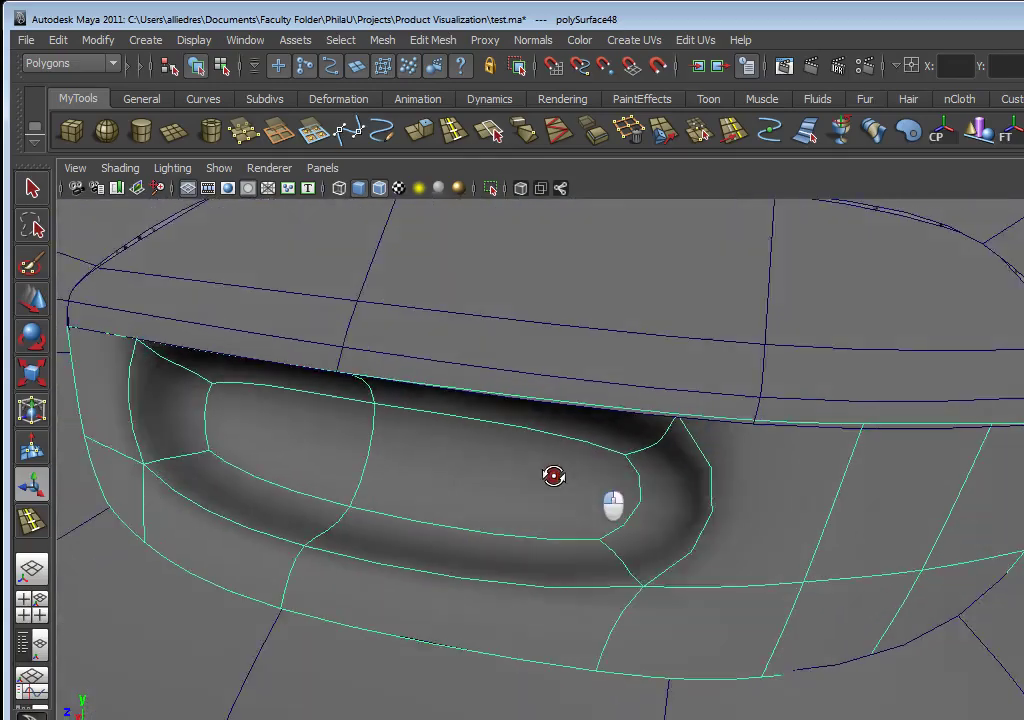
{"action": "scroll", "coordinate": [517, 434], "scroll_direction": "down", "scroll_amount": 2}
{"action": "left_click_drag", "start_coordinate": [517, 434], "coordinate": [656, 450], "text": "alt"}
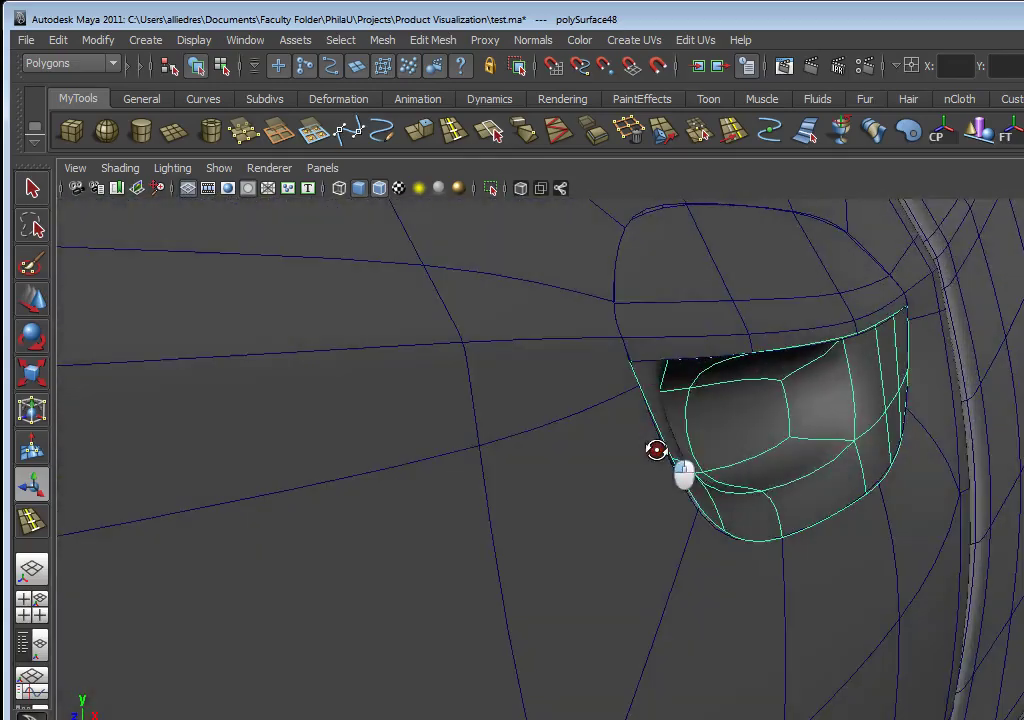
Compare the modeled recess with the door handle in the BMW Z4 coupe reference photo in Windows Photo Viewer
{"action": "key", "text": "alt+Tab"}
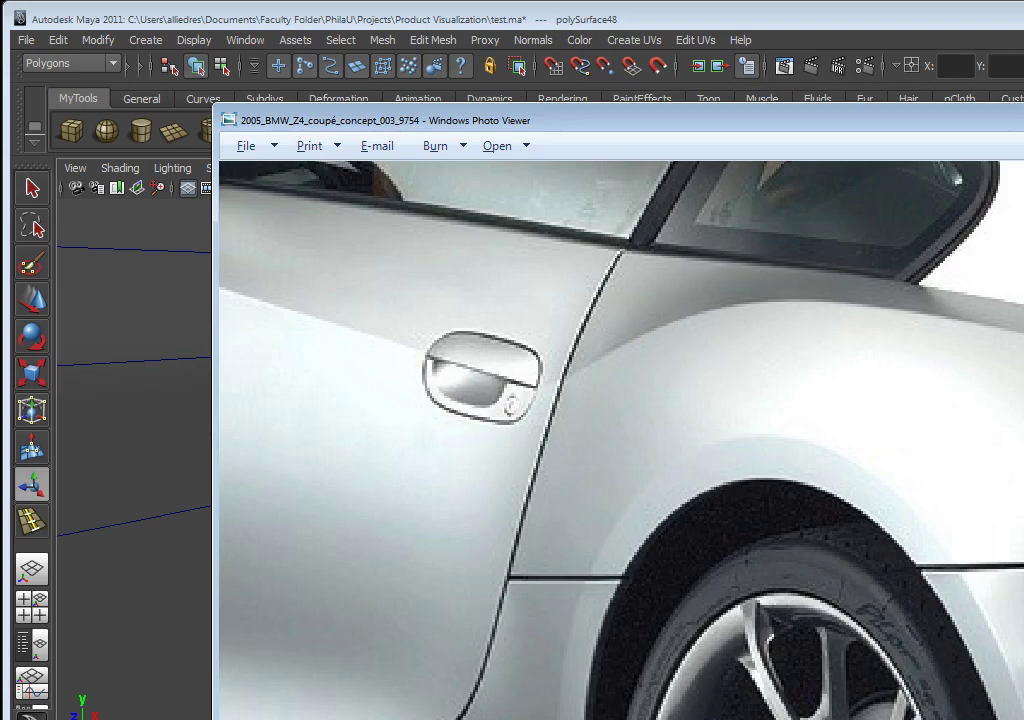
{"action": "key", "text": "alt+Tab"}
{"action": "scroll", "coordinate": [860, 402], "scroll_direction": "up", "scroll_amount": 2}
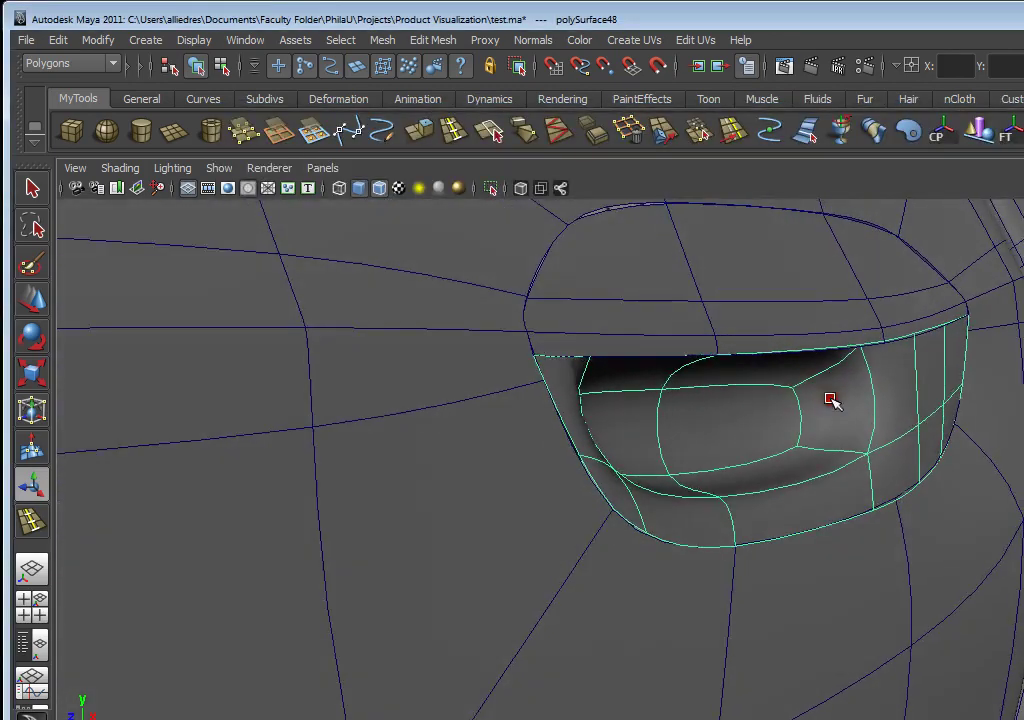
{"action": "key", "text": "alt+Tab"}
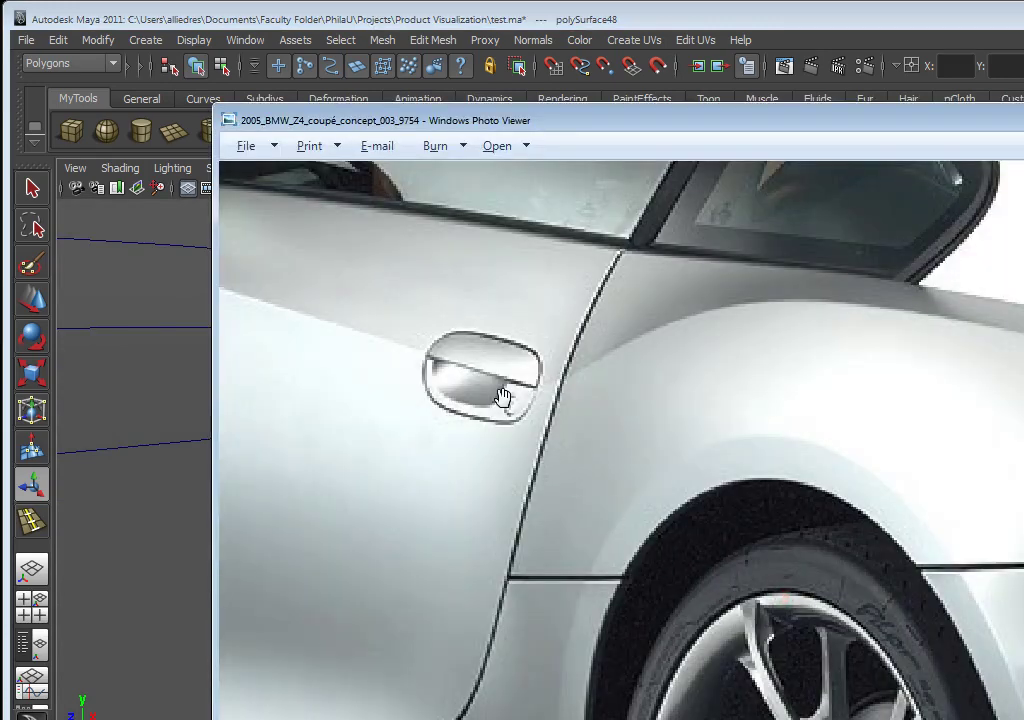
{"action": "key", "text": "alt+Tab"}
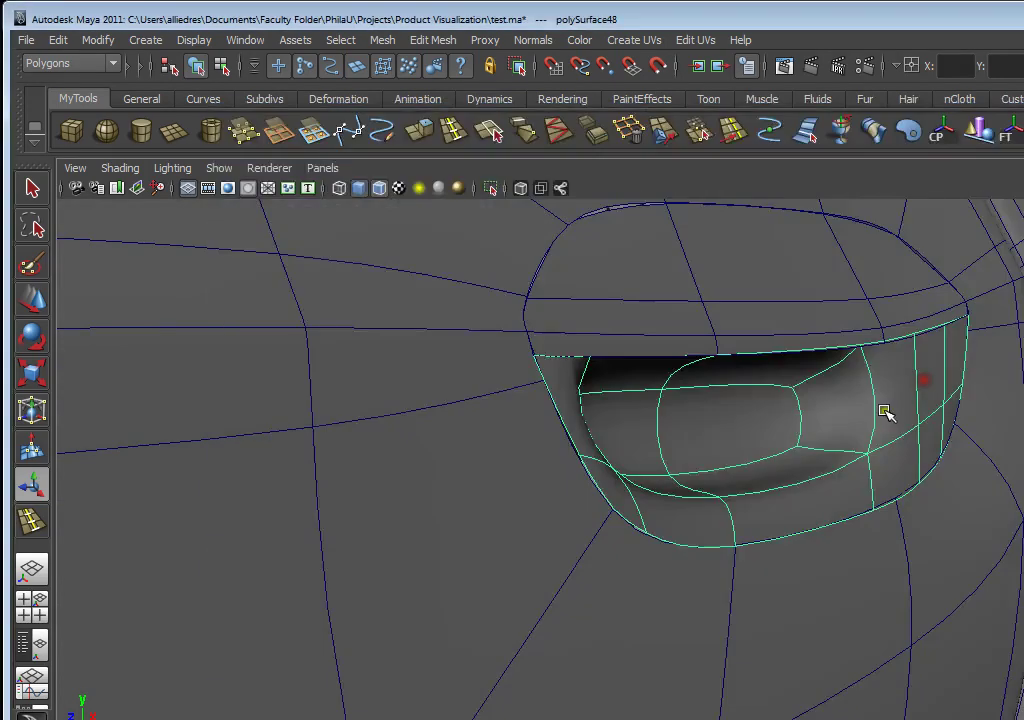
{"action": "mouse_move", "coordinate": [822, 488]}
{"action": "left_mouse_down", "text": "alt"}
{"action": "mouse_move", "coordinate": [843, 465]}
{"action": "mouse_move", "coordinate": [854, 470]}
{"action": "mouse_move", "coordinate": [828, 486]}
{"action": "left_mouse_up", "text": "alt"}
{"action": "scroll", "coordinate": [857, 485], "scroll_direction": "down", "scroll_amount": 2}
{"action": "middle_click_drag", "start_coordinate": [857, 485], "coordinate": [837, 466], "text": "alt"}
{"action": "scroll", "coordinate": [837, 466], "scroll_direction": "up", "scroll_amount": 4}
{"action": "left_click_drag", "start_coordinate": [837, 466], "coordinate": [889, 471], "text": "alt"}
{"action": "left_click_drag", "start_coordinate": [837, 428], "coordinate": [793, 407], "text": "alt"}
{"action": "middle_click_drag", "start_coordinate": [793, 407], "coordinate": [828, 424], "text": "alt"}
{"action": "left_click_drag", "start_coordinate": [828, 424], "coordinate": [793, 409], "text": "alt"}
{"action": "middle_click_drag", "start_coordinate": [793, 409], "coordinate": [805, 426], "text": "alt"}
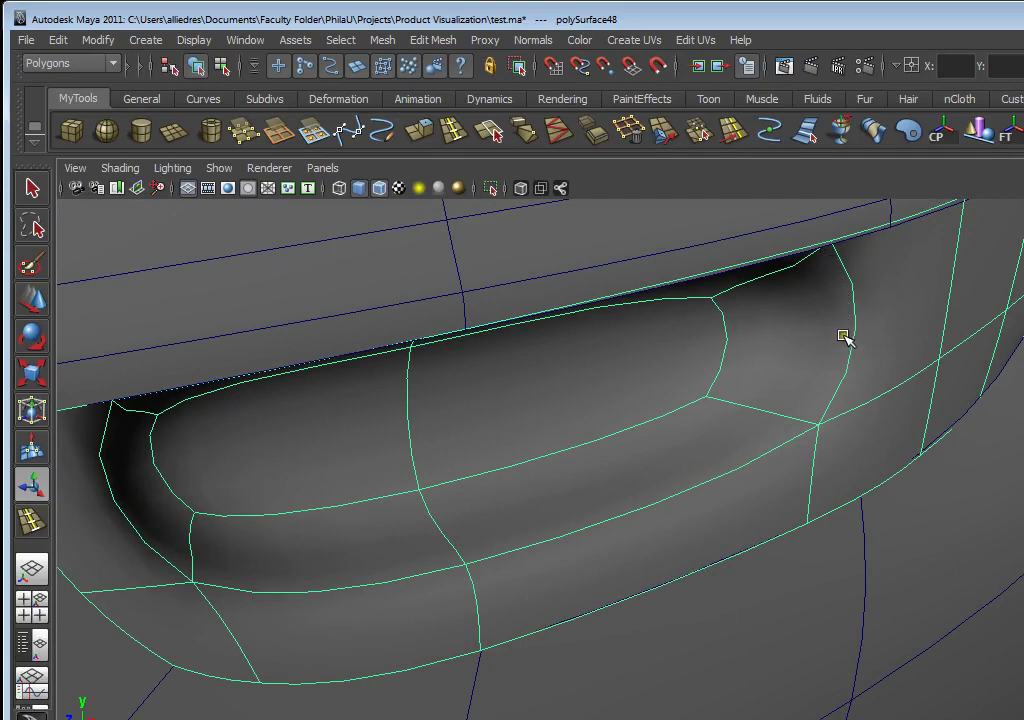
{"action": "left_click_drag", "start_coordinate": [453, 448], "coordinate": [715, 377], "text": "alt"}
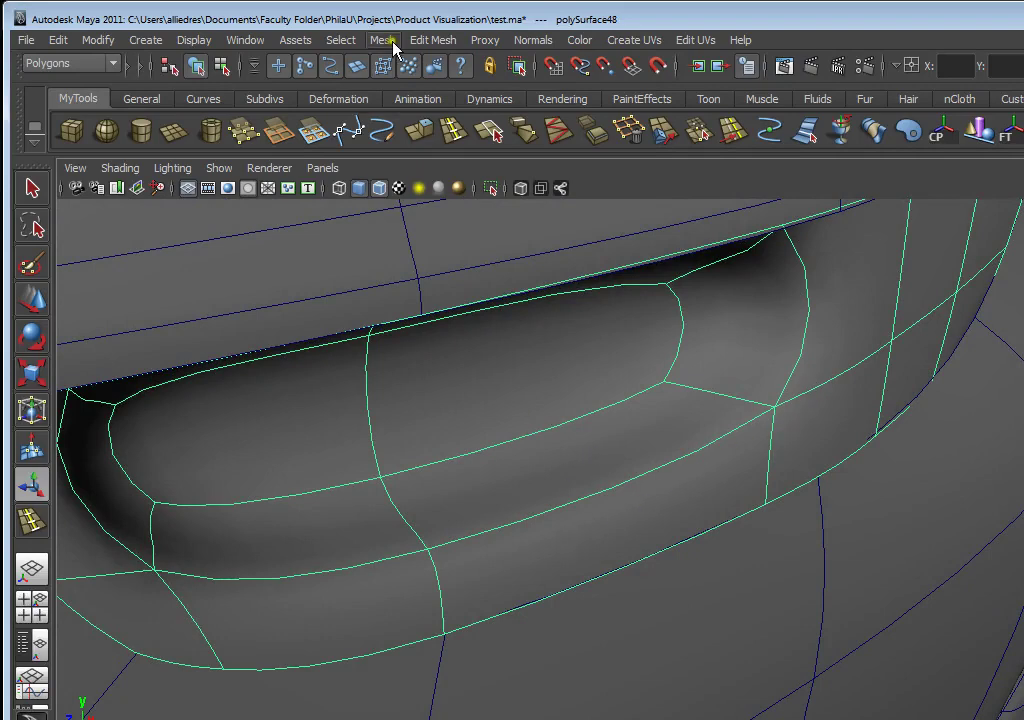
Insert an edge loop around the recess's inner side walls, close to the opening's rim, to sharpen the edge
{"action": "left_click", "coordinate": [452, 133]}
{"action": "left_click_drag", "start_coordinate": [805, 497], "coordinate": [596, 645], "text": "alt"}
{"action": "middle_click_drag", "start_coordinate": [596, 645], "coordinate": [601, 638], "text": "alt"}
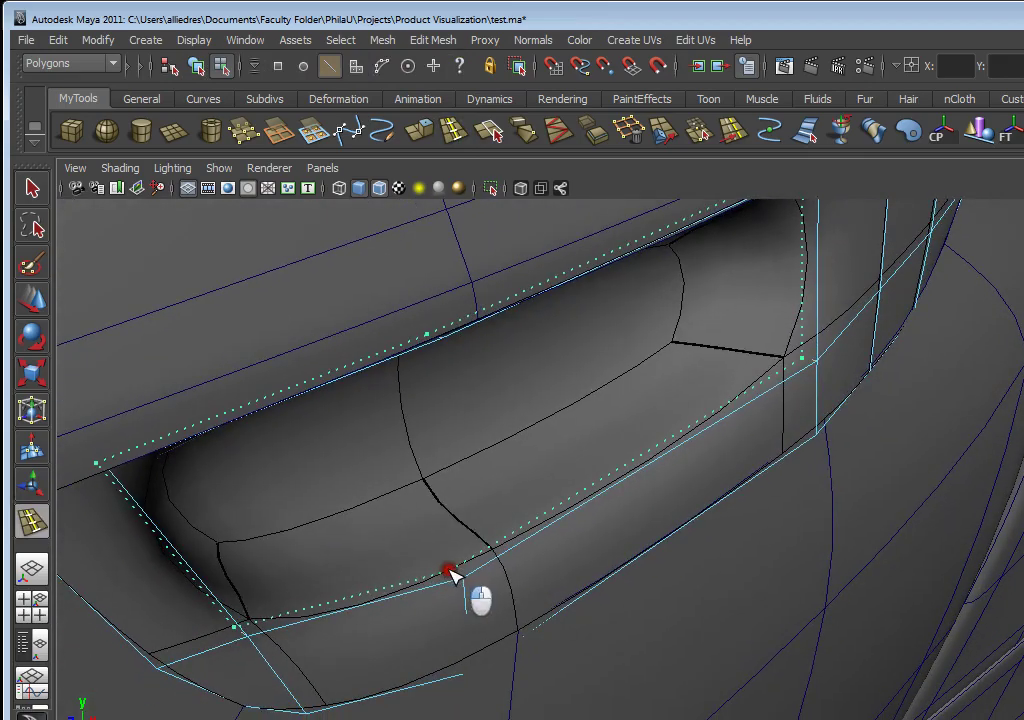
{"action": "left_click", "coordinate": [452, 572]}
{"action": "left_click_drag", "start_coordinate": [580, 515], "coordinate": [673, 519], "text": "alt"}
{"action": "left_click_drag", "start_coordinate": [714, 428], "coordinate": [683, 470], "text": "alt"}
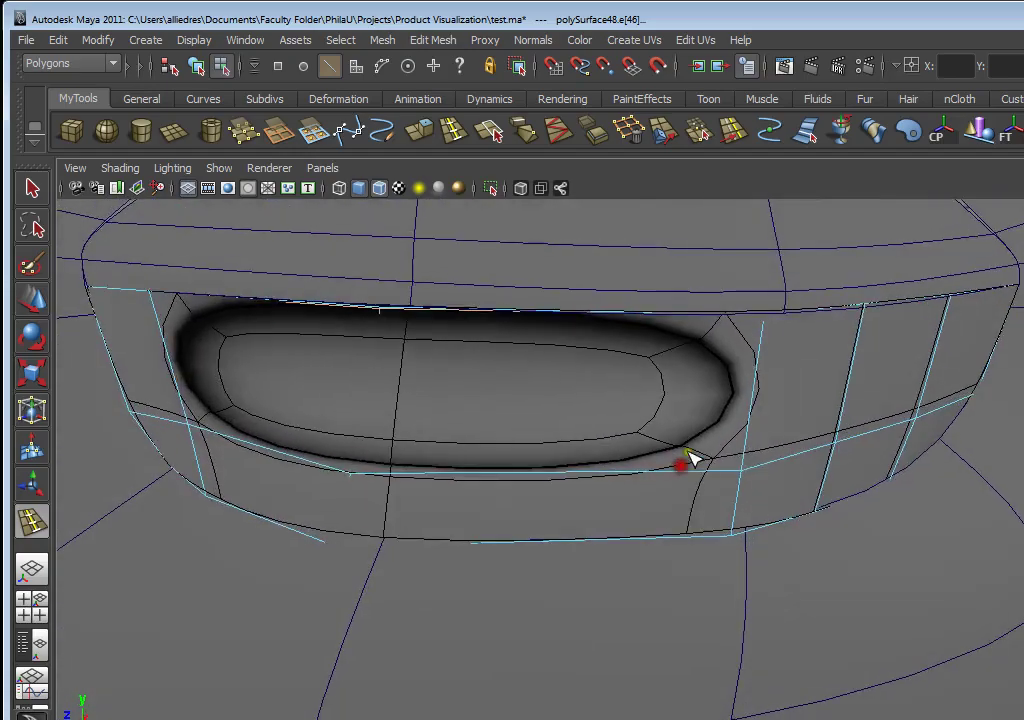
Inspect the sharpened recess rim up close and check it against the door handle in the reference photo
{"action": "scroll", "coordinate": [419, 450], "scroll_direction": "up", "scroll_amount": 4}
{"action": "left_click_drag", "start_coordinate": [389, 475], "coordinate": [530, 585], "text": "alt"}
{"action": "scroll", "coordinate": [676, 573], "scroll_direction": "up", "scroll_amount": 1}
{"action": "middle_click_drag", "start_coordinate": [676, 573], "coordinate": [700, 485], "text": "alt"}
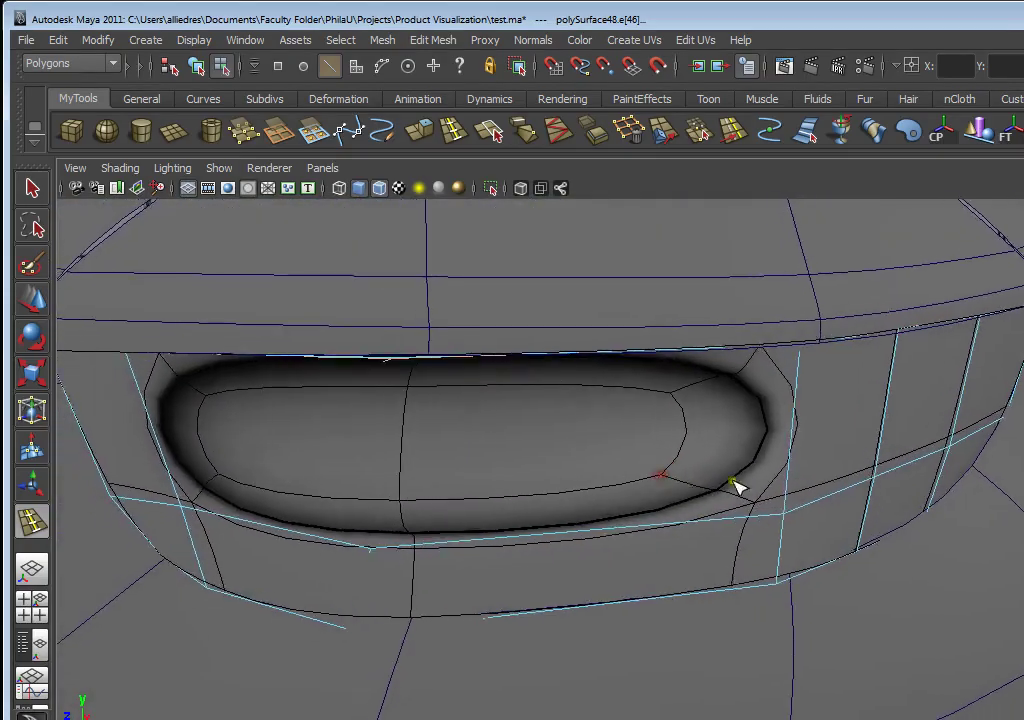
{"action": "scroll", "coordinate": [755, 447], "scroll_direction": "down", "scroll_amount": 2}
{"action": "left_click_drag", "start_coordinate": [663, 480], "coordinate": [439, 475], "text": "alt"}
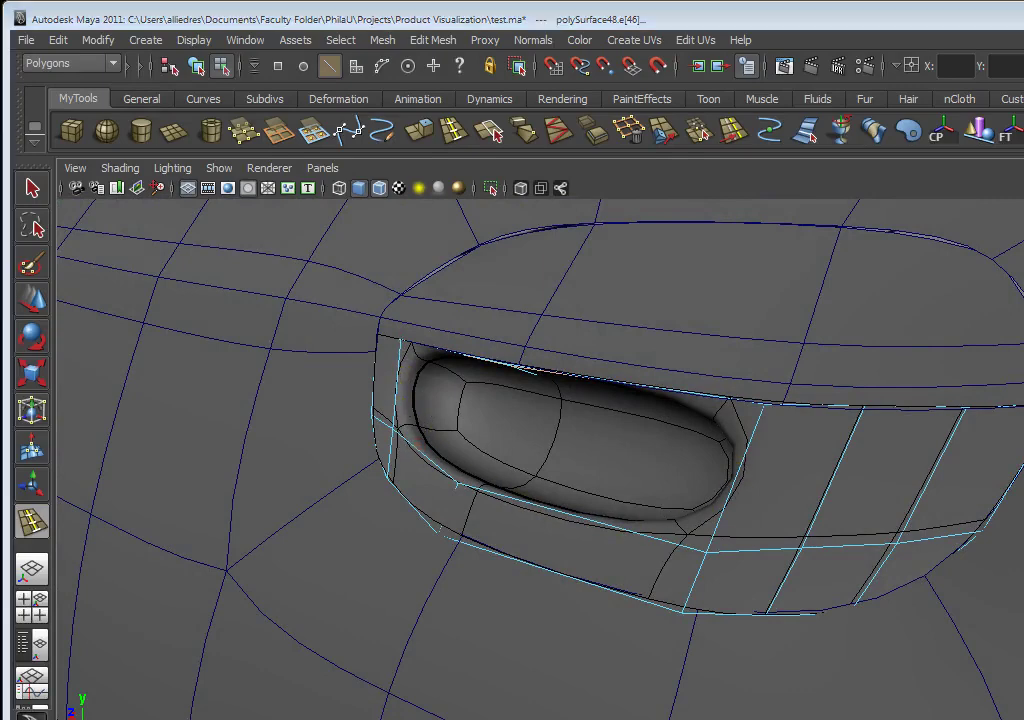
{"action": "key", "text": "alt+Tab"}
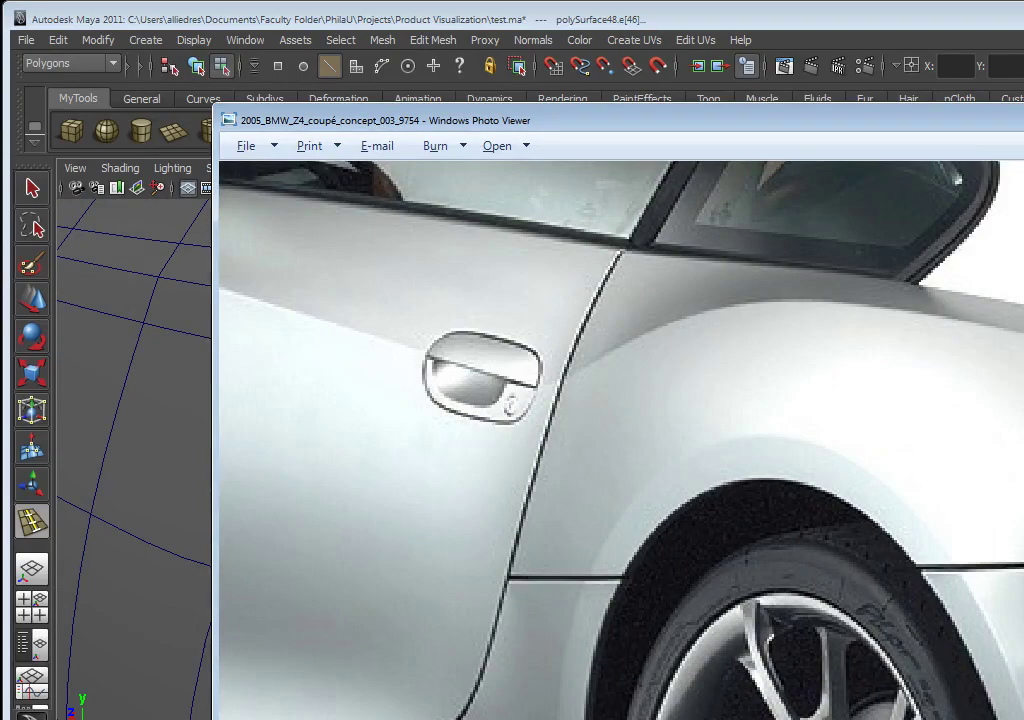
{"action": "key", "text": "alt+Tab"}
{"action": "left_click_drag", "start_coordinate": [701, 372], "coordinate": [603, 455], "text": "alt"}
{"action": "scroll", "coordinate": [690, 430], "scroll_direction": "up", "scroll_amount": 3}
End edge loop insertion, switch to face selection and select the recess's upper wall face left of its middle edge
{"action": "left_click", "coordinate": [36, 299]}
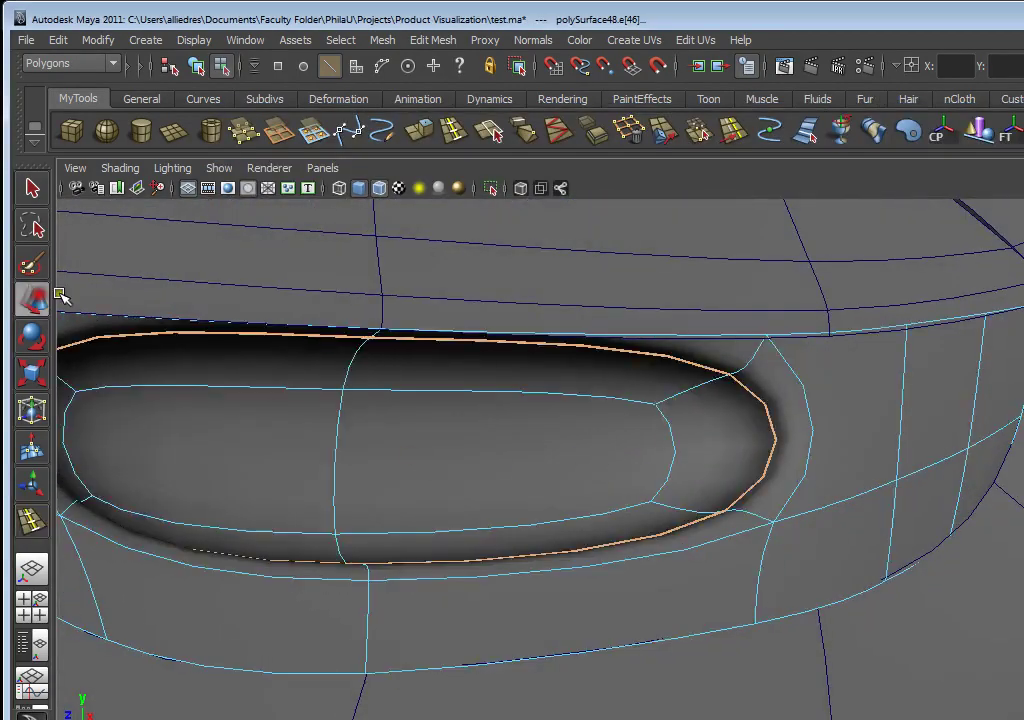
{"action": "right_click_drag", "start_coordinate": [850, 384], "coordinate": [793, 427], "text": "alt"}
{"action": "left_click_drag", "start_coordinate": [793, 428], "coordinate": [727, 430], "text": "alt"}
{"action": "key", "text": "1"}
{"action": "key", "text": "3"}
{"action": "right_click_drag", "start_coordinate": [721, 432], "coordinate": [720, 468]}
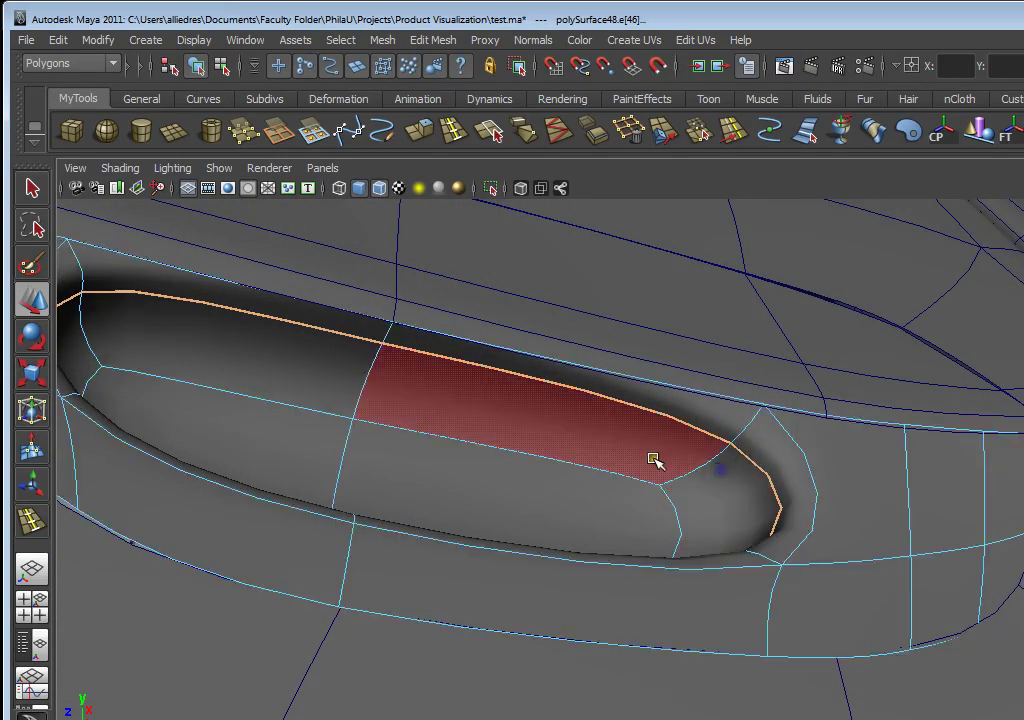
{"action": "left_click", "coordinate": [622, 439]}
{"action": "left_click", "coordinate": [276, 378]}
{"action": "left_click", "coordinate": [516, 409], "text": "shift"}
Examine the recess's upper wall and its end corners from a distance and up close
{"action": "left_click_drag", "start_coordinate": [516, 409], "coordinate": [453, 443], "text": "alt"}
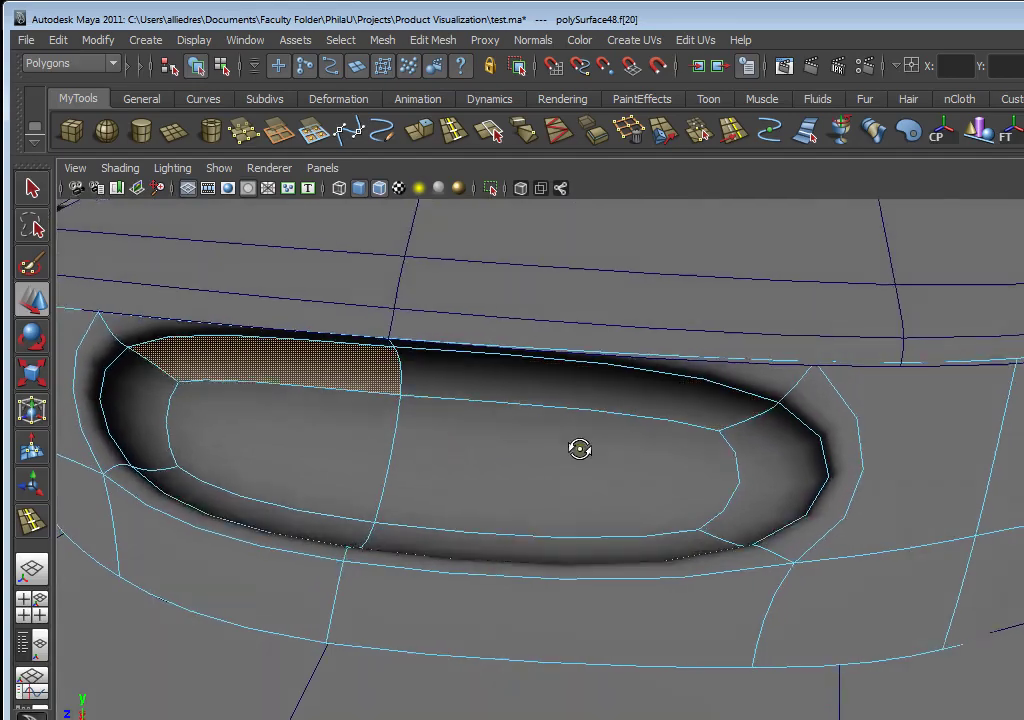
{"action": "scroll", "coordinate": [578, 448], "scroll_direction": "down", "scroll_amount": 6}
{"action": "left_click_drag", "start_coordinate": [619, 487], "coordinate": [649, 496], "text": "alt"}
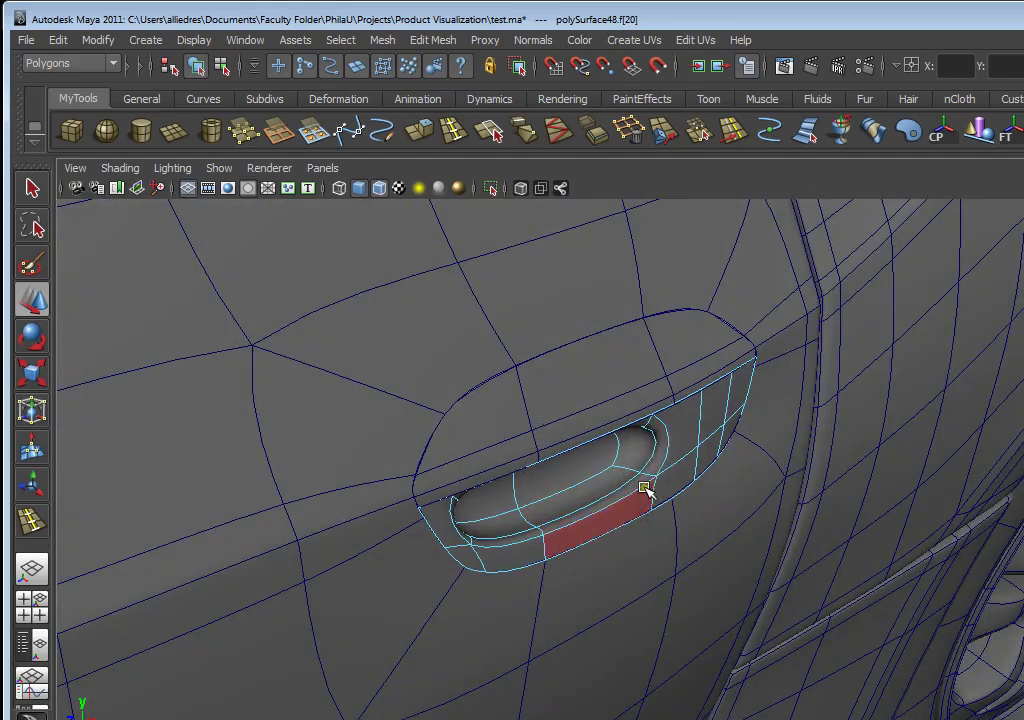
{"action": "left_click_drag", "start_coordinate": [585, 453], "coordinate": [550, 480], "text": "alt"}
{"action": "scroll", "coordinate": [494, 464], "scroll_direction": "up", "scroll_amount": 5}
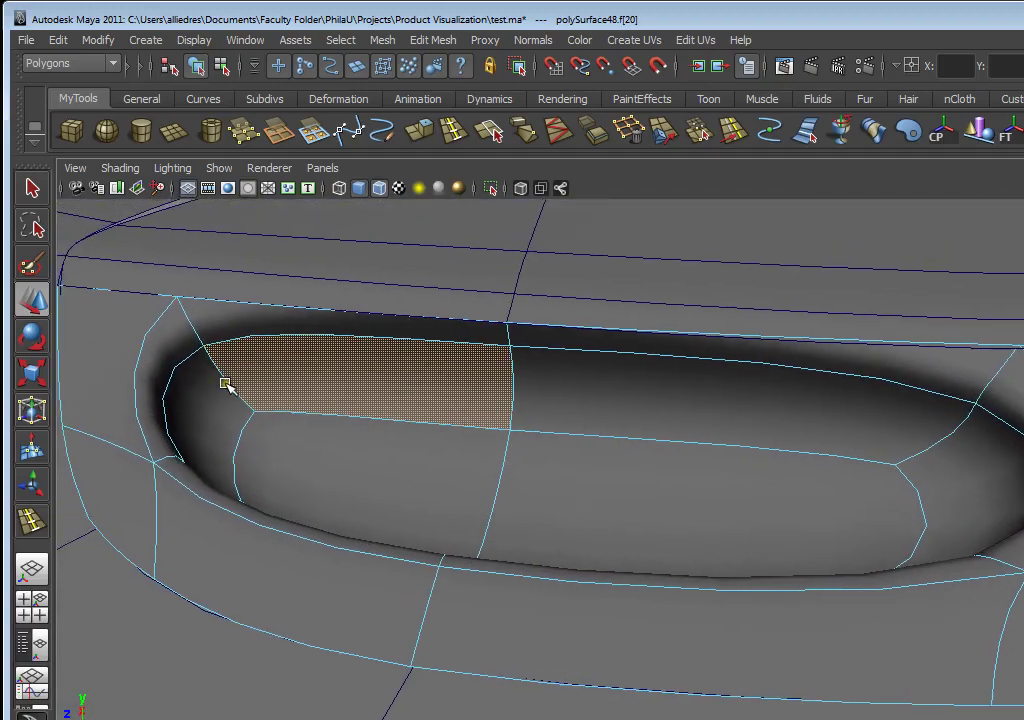
{"action": "scroll", "coordinate": [270, 378], "scroll_direction": "down", "scroll_amount": 2}
{"action": "left_click_drag", "start_coordinate": [297, 386], "coordinate": [457, 473], "text": "alt"}
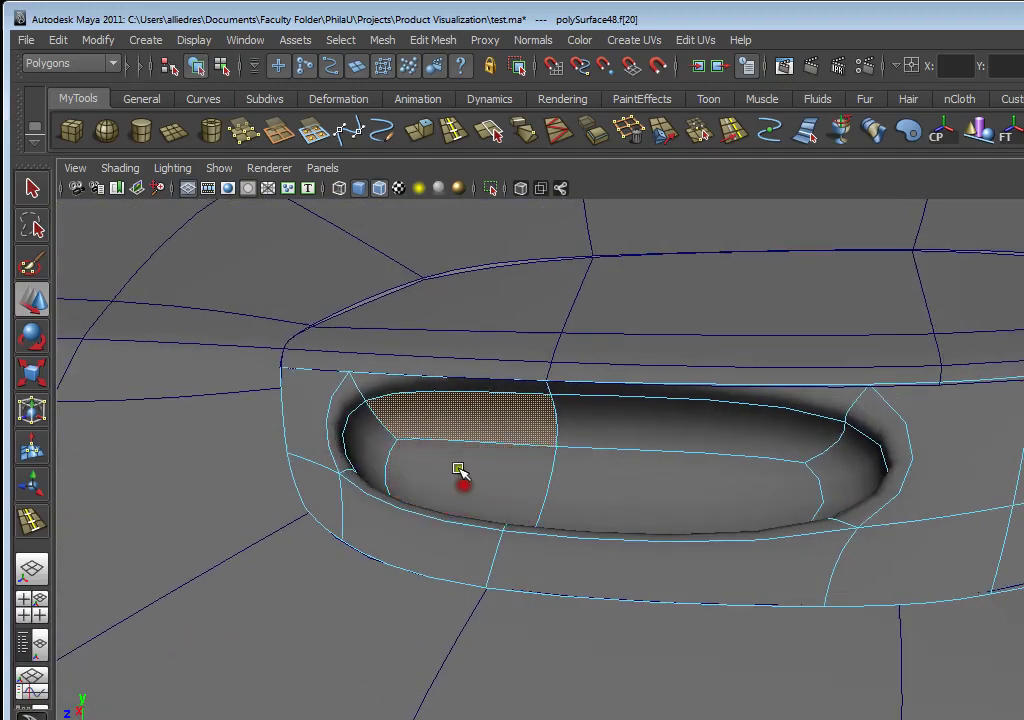
{"action": "left_click", "coordinate": [368, 409]}
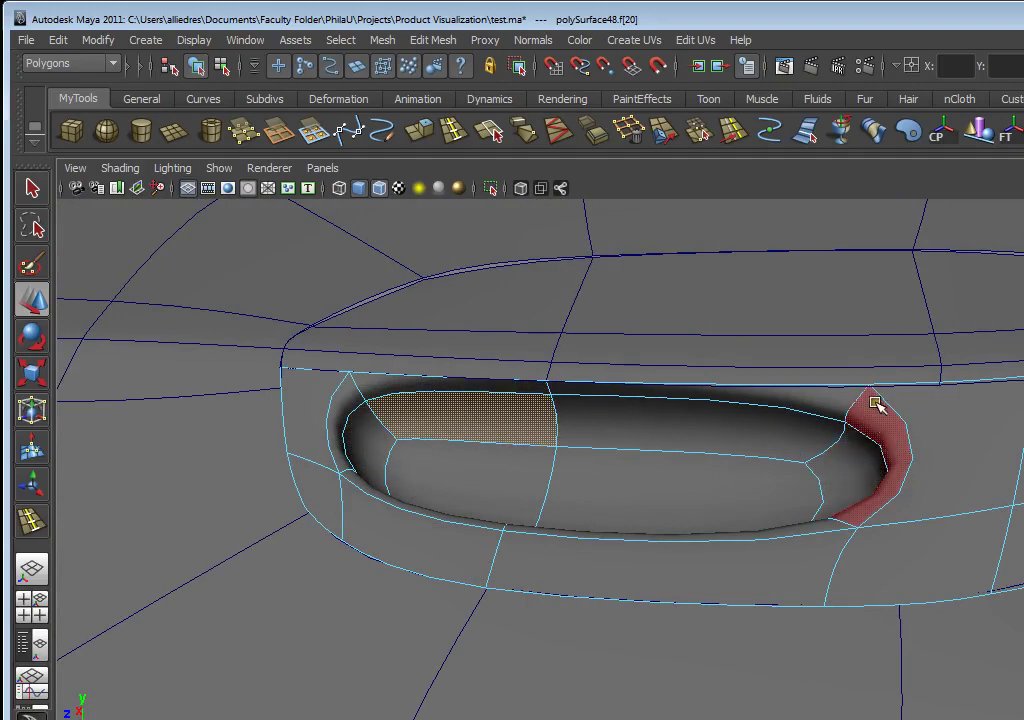
Delete the recess's upper rim face and the upper wall face behind it, on the side right of the middle edge
{"action": "left_click_drag", "start_coordinate": [846, 407], "coordinate": [917, 512], "text": "alt"}
{"action": "scroll", "coordinate": [775, 472], "scroll_direction": "up", "scroll_amount": 3}
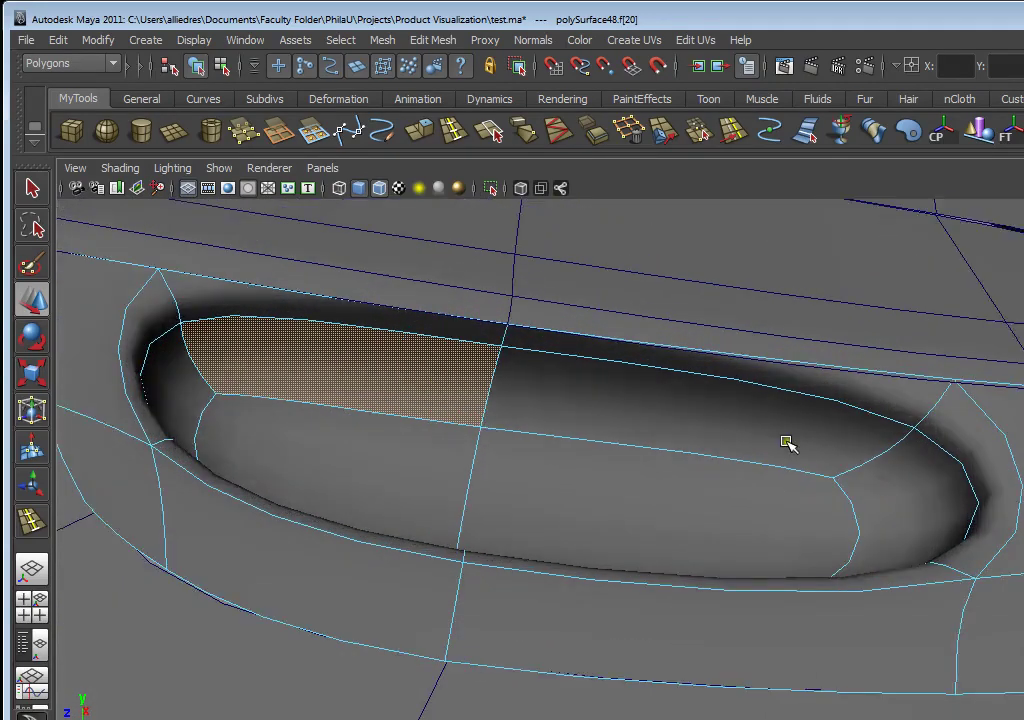
{"action": "left_click", "coordinate": [832, 392]}
{"action": "key", "text": "Delete"}
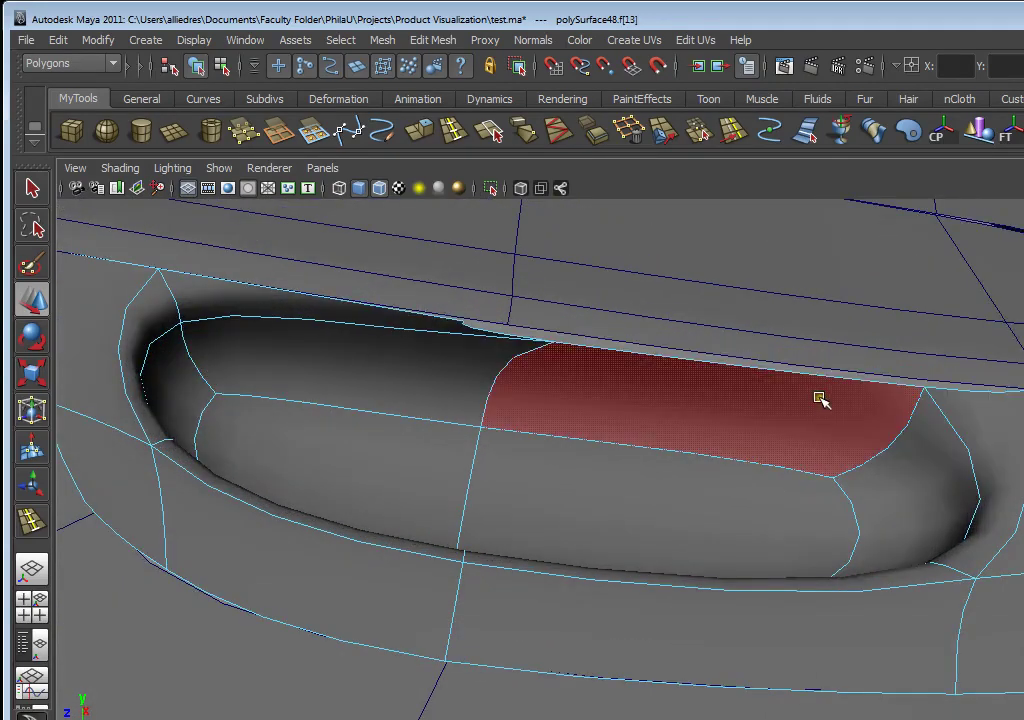
{"action": "key", "text": "Delete"}
Delete the remaining upper wall and rim faces left of the middle edge, leaving the recess open at the top
{"action": "left_click_drag", "start_coordinate": [953, 501], "coordinate": [943, 533], "text": "alt"}
{"action": "scroll", "coordinate": [885, 475], "scroll_direction": "down", "scroll_amount": 2}
{"action": "left_click_drag", "start_coordinate": [883, 474], "coordinate": [860, 405], "text": "alt"}
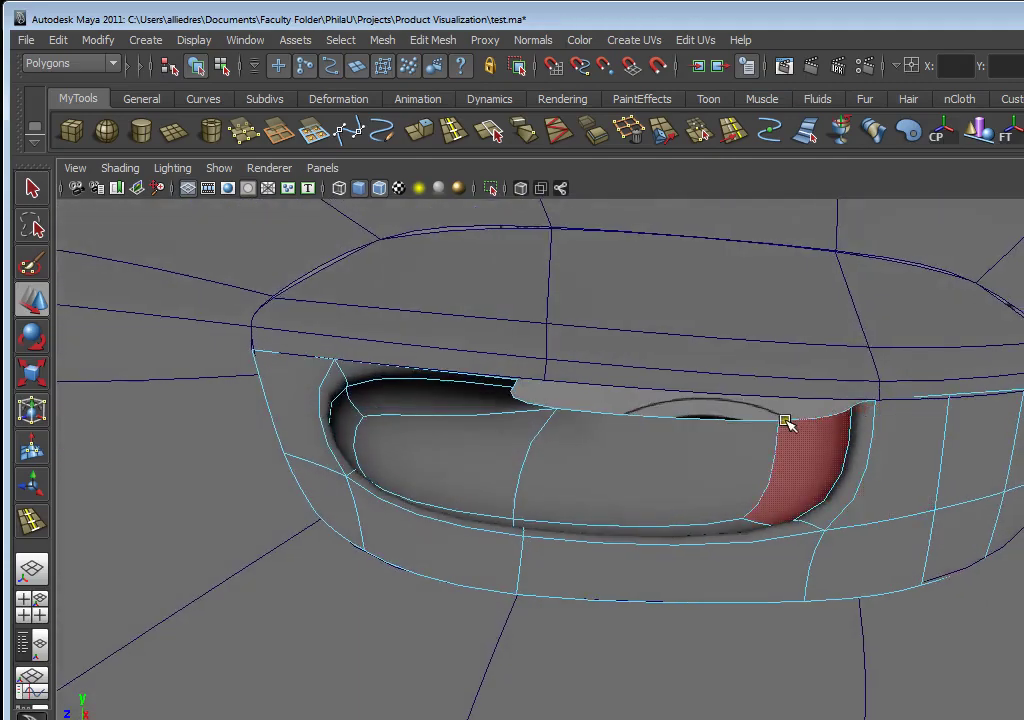
{"action": "left_click_drag", "start_coordinate": [741, 422], "coordinate": [736, 446], "text": "alt"}
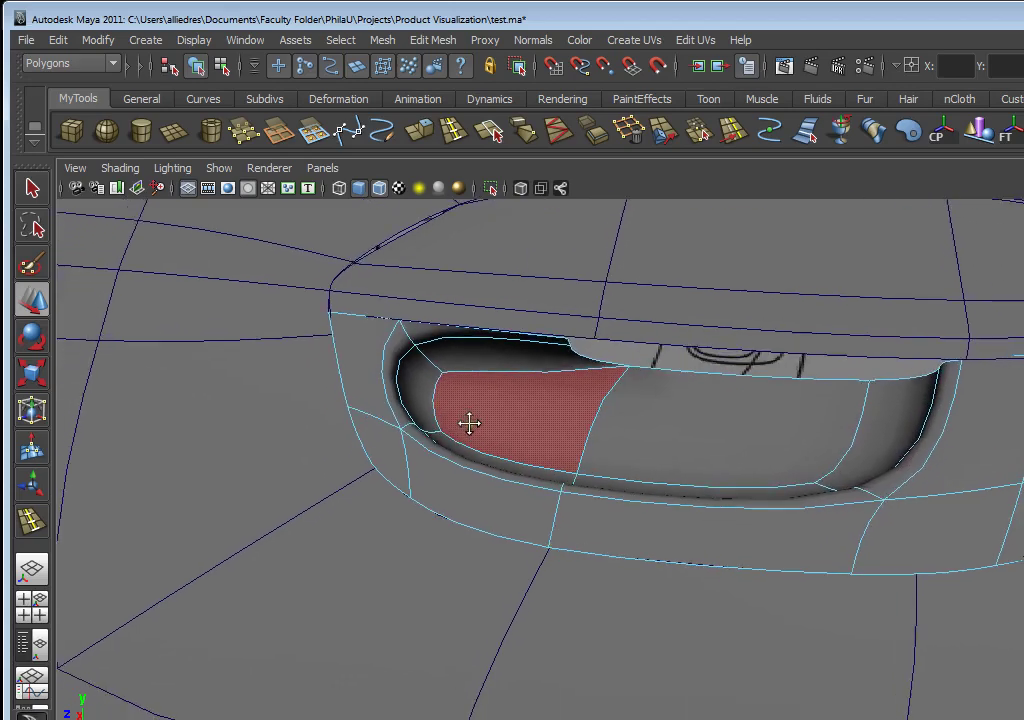
{"action": "left_click_drag", "start_coordinate": [466, 425], "coordinate": [482, 361], "text": "alt"}
{"action": "left_click", "coordinate": [450, 330]}
{"action": "key", "text": "Delete"}
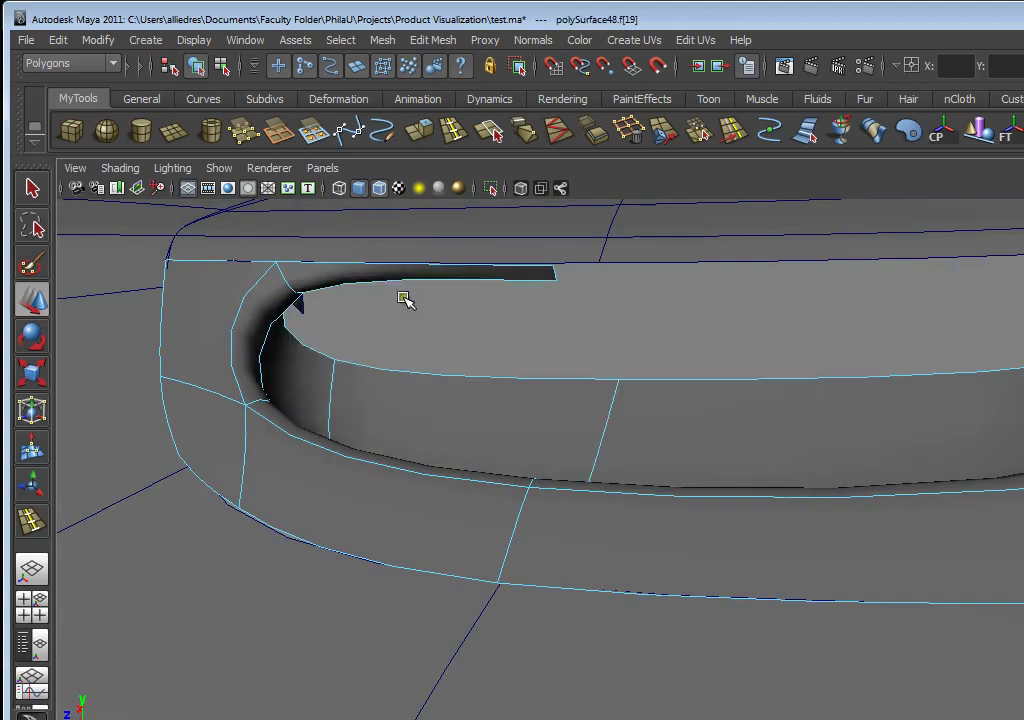
{"action": "left_click", "coordinate": [369, 277]}
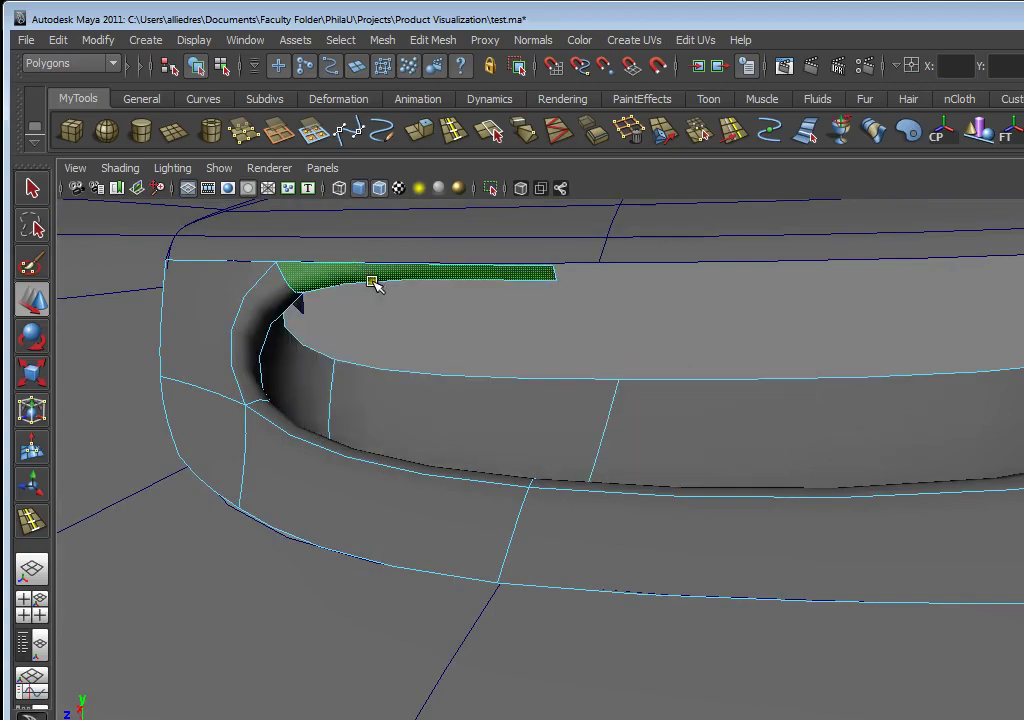
{"action": "key", "text": "Delete"}
Return to object selection and inspect the open-topped recess beneath the upper handle piece from several angles, ending with nothing selected
{"action": "scroll", "coordinate": [550, 382], "scroll_direction": "down", "scroll_amount": 5}
{"action": "left_click_drag", "start_coordinate": [628, 457], "coordinate": [766, 469], "text": "alt"}
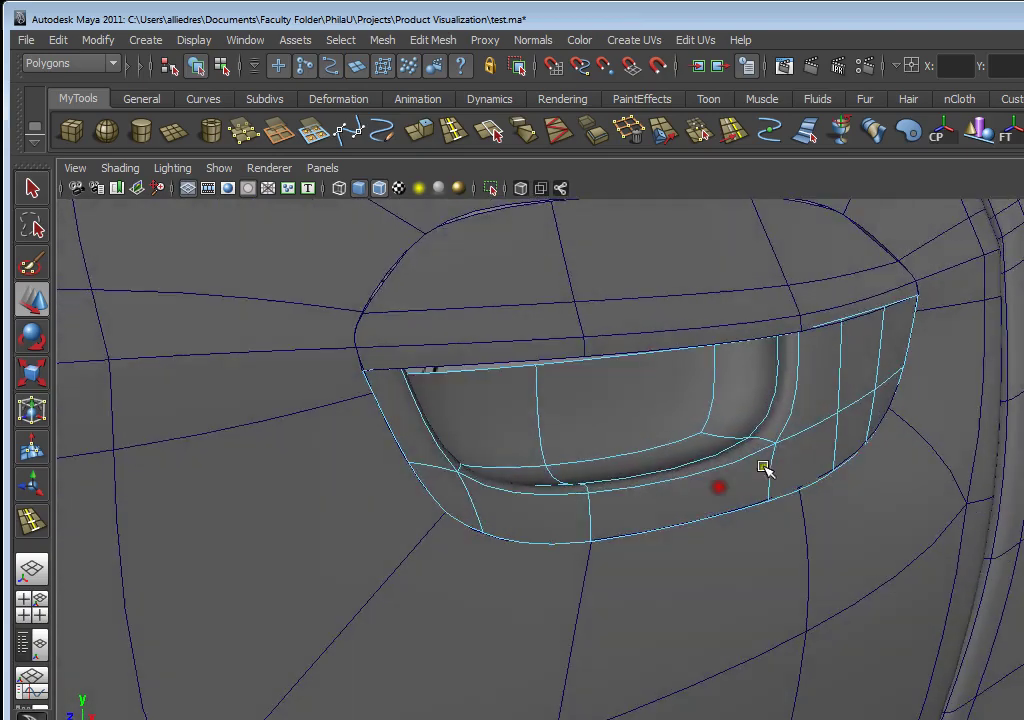
{"action": "double_click", "coordinate": [833, 437]}
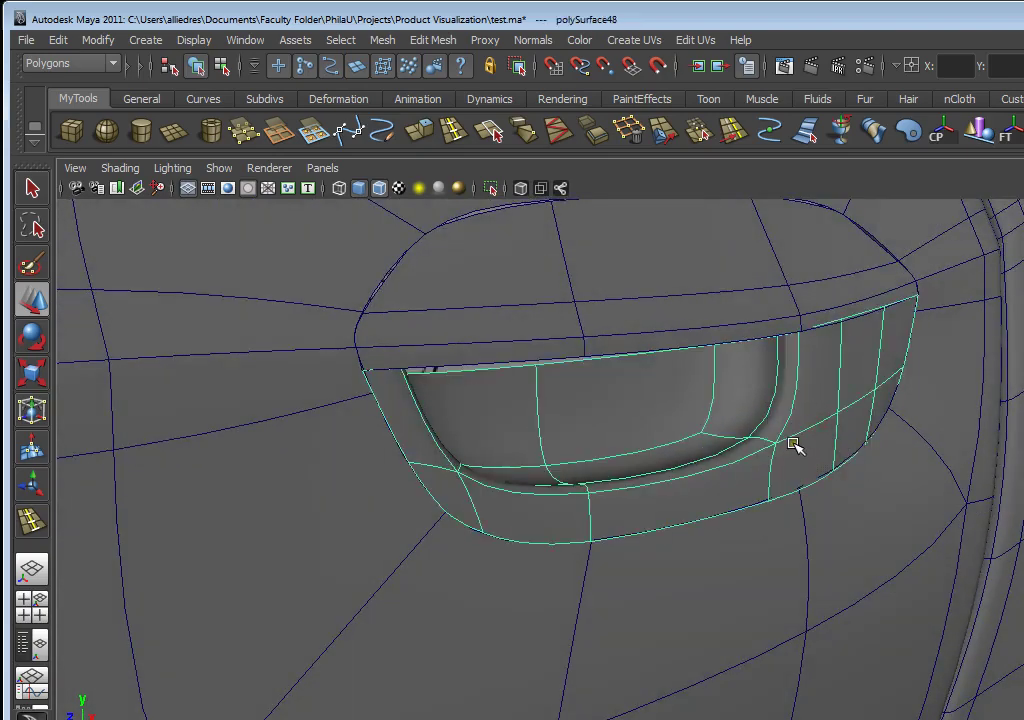
{"action": "left_click_drag", "start_coordinate": [770, 455], "coordinate": [814, 414], "text": "alt"}
{"action": "left_click_drag", "start_coordinate": [818, 359], "coordinate": [375, 329], "text": "alt"}
{"action": "left_click_drag", "start_coordinate": [705, 410], "coordinate": [652, 470], "text": "alt"}
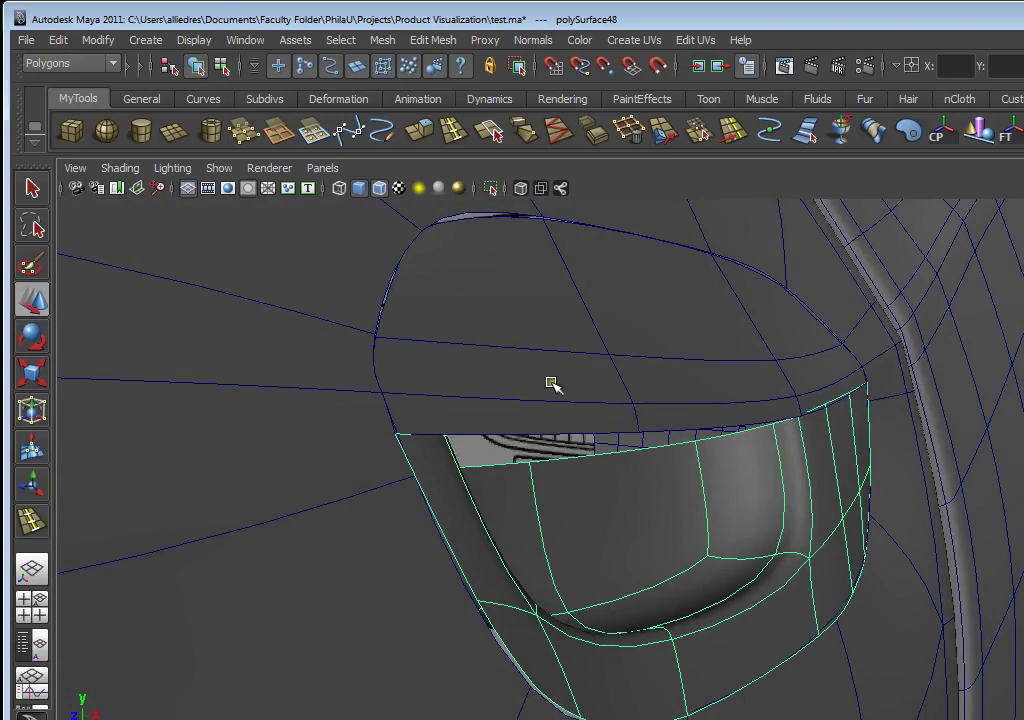
{"action": "left_click_drag", "start_coordinate": [643, 377], "coordinate": [681, 427], "text": "alt"}
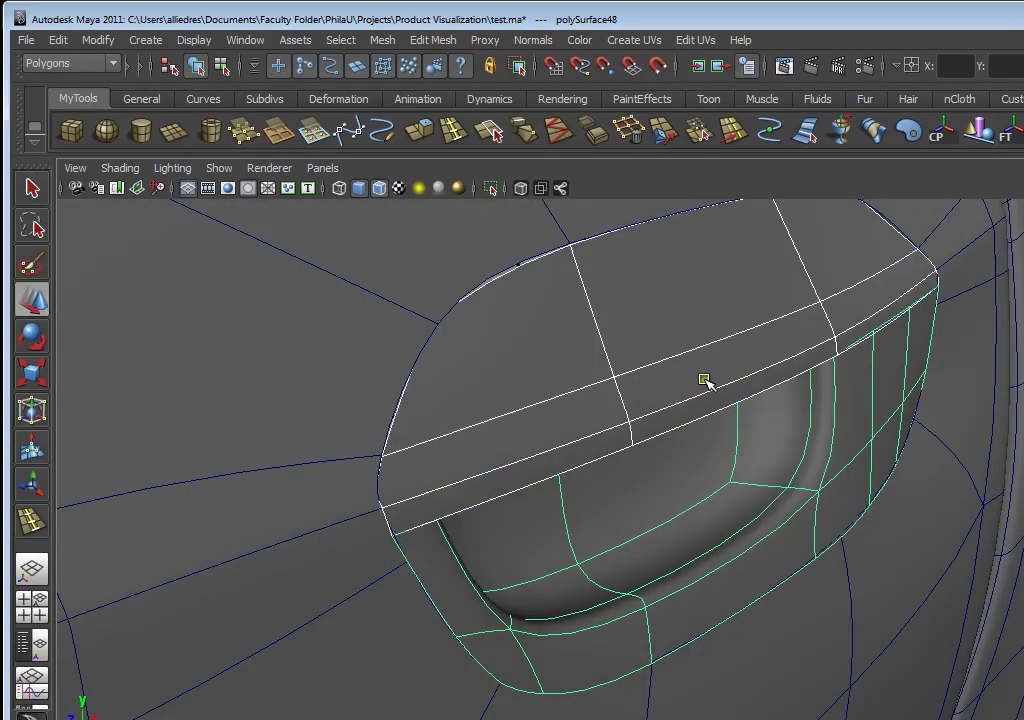
{"action": "left_click_drag", "start_coordinate": [760, 470], "coordinate": [755, 515], "text": "alt"}
{"action": "left_click_drag", "start_coordinate": [695, 379], "coordinate": [613, 384], "text": "alt"}
{"action": "scroll", "coordinate": [840, 543], "scroll_direction": "down", "scroll_amount": 5}
{"action": "left_click", "coordinate": [1005, 640]}
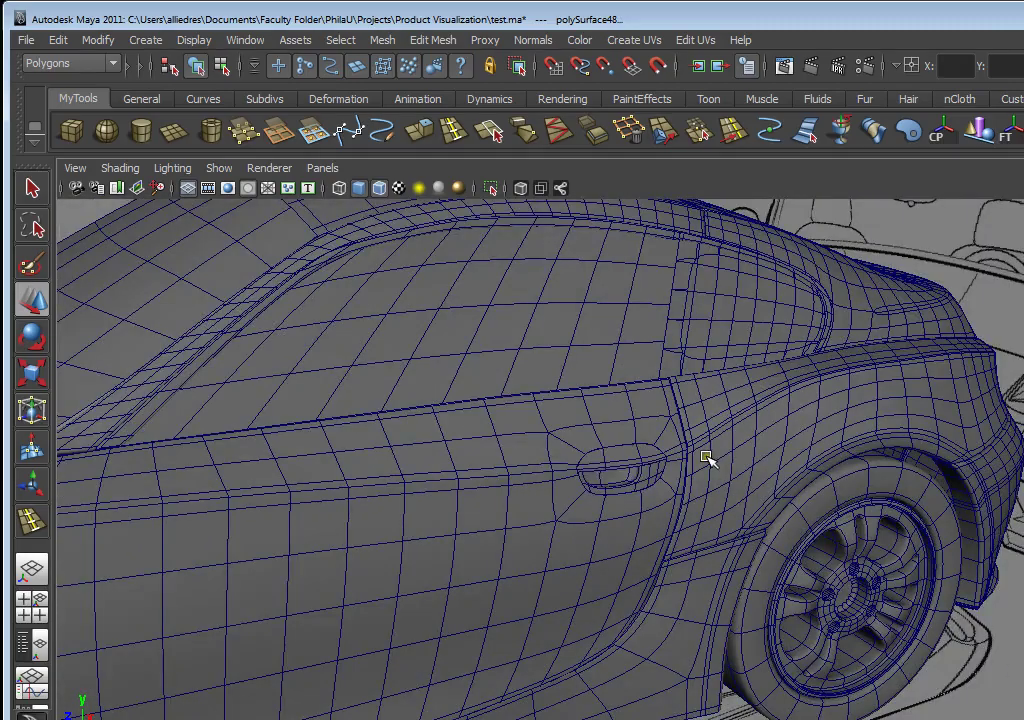
Turn off wireframe on shaded, examine the smooth-shaded door handle and compare it with the reference photo
{"action": "scroll", "coordinate": [707, 459], "scroll_direction": "up", "scroll_amount": 6}
{"action": "left_click_drag", "start_coordinate": [739, 473], "coordinate": [750, 463], "text": "alt"}
{"action": "scroll", "coordinate": [752, 466], "scroll_direction": "up", "scroll_amount": 4}
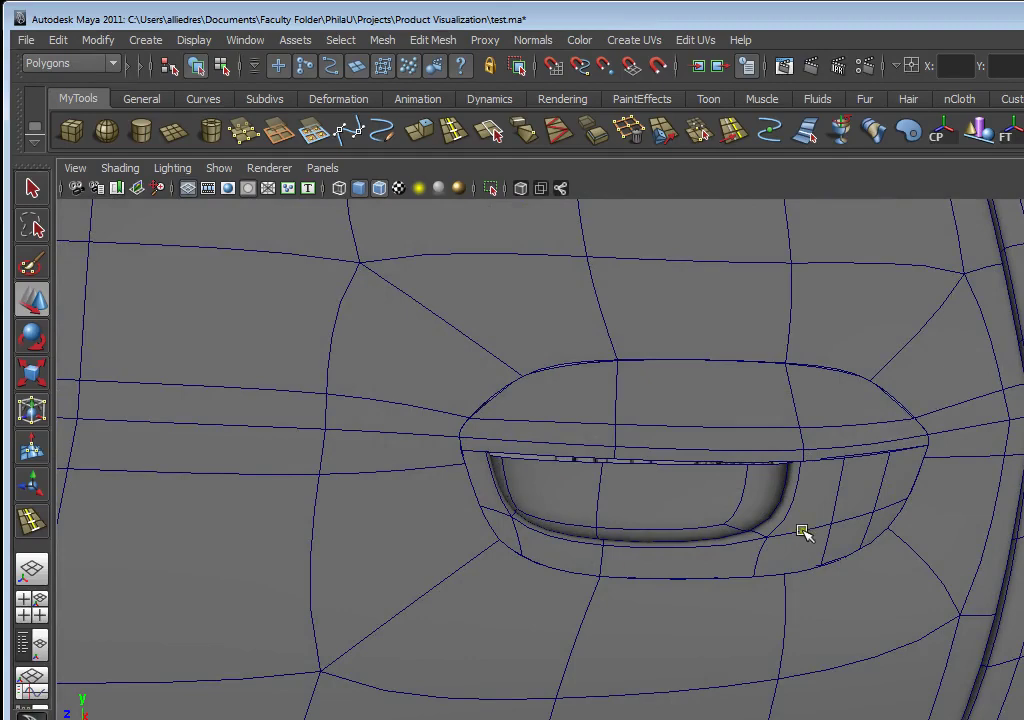
{"action": "left_click_drag", "start_coordinate": [689, 506], "coordinate": [615, 485], "text": "alt"}
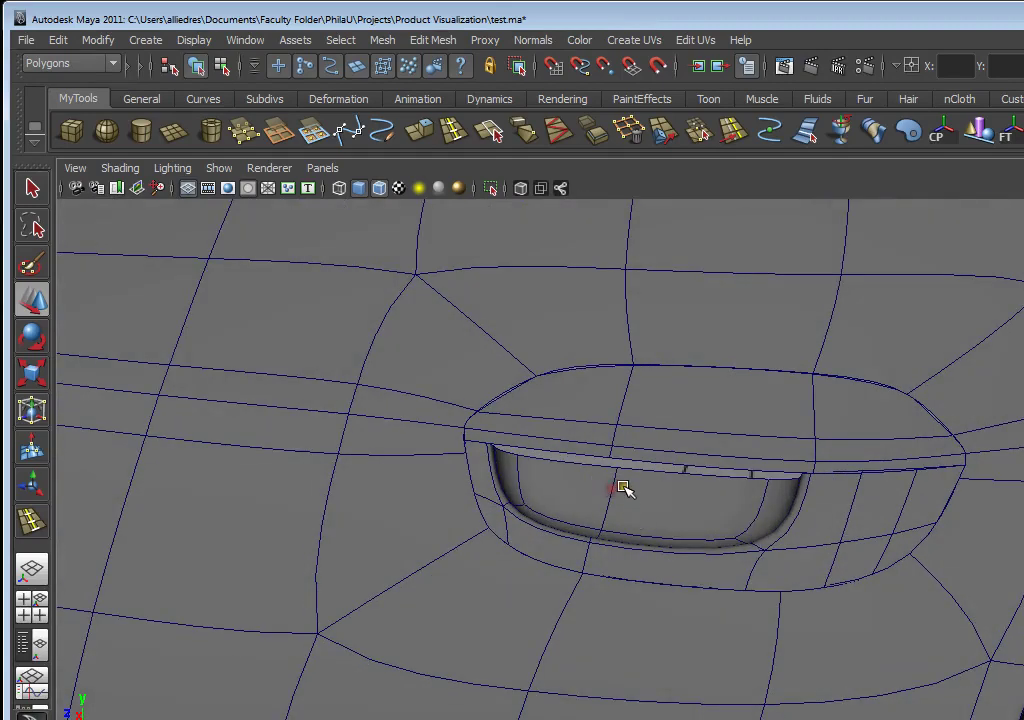
{"action": "left_click", "coordinate": [379, 188]}
{"action": "scroll", "coordinate": [828, 462], "scroll_direction": "down", "scroll_amount": 3}
{"action": "scroll", "coordinate": [827, 462], "scroll_direction": "down", "scroll_amount": 2}
{"action": "left_click_drag", "start_coordinate": [792, 490], "coordinate": [735, 463], "text": "alt"}
{"action": "key", "text": "alt+Tab"}
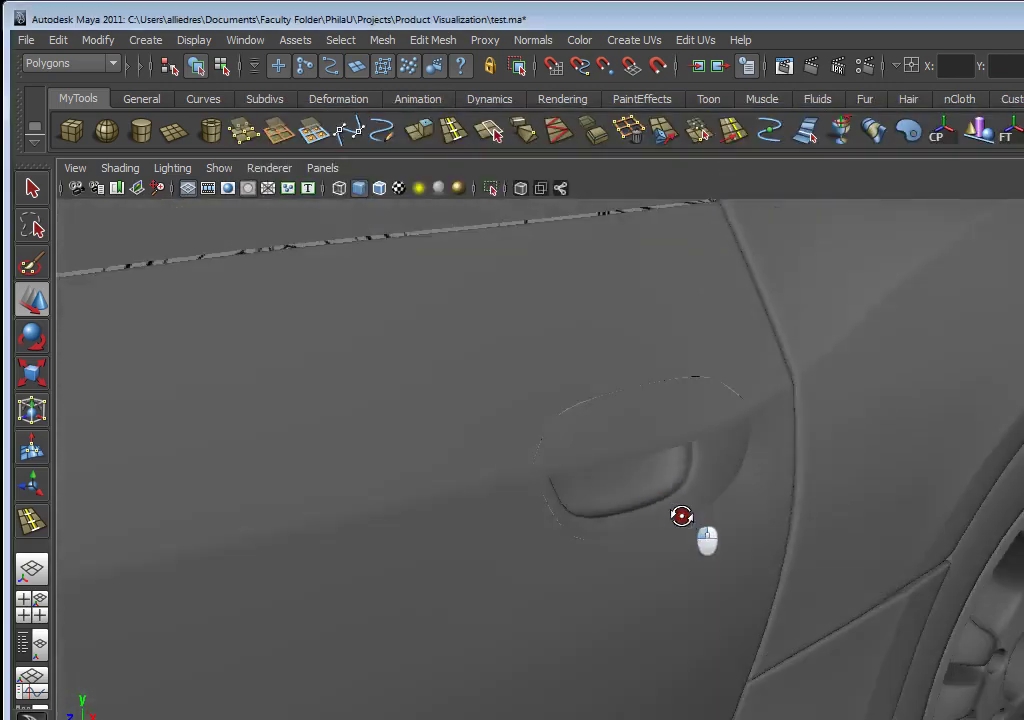
Select the two edges along the bottom of the recess's back wall and move them upward
{"action": "scroll", "coordinate": [683, 519], "scroll_direction": "up", "scroll_amount": 4}
{"action": "left_click", "coordinate": [654, 507]}
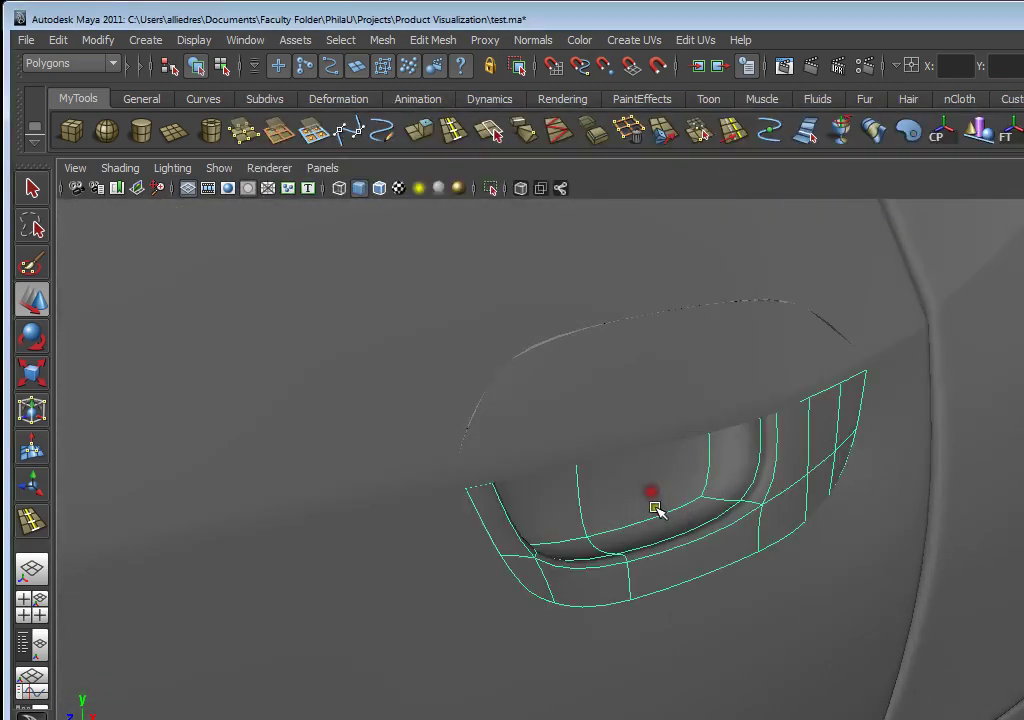
{"action": "scroll", "coordinate": [650, 537], "scroll_direction": "up", "scroll_amount": 4}
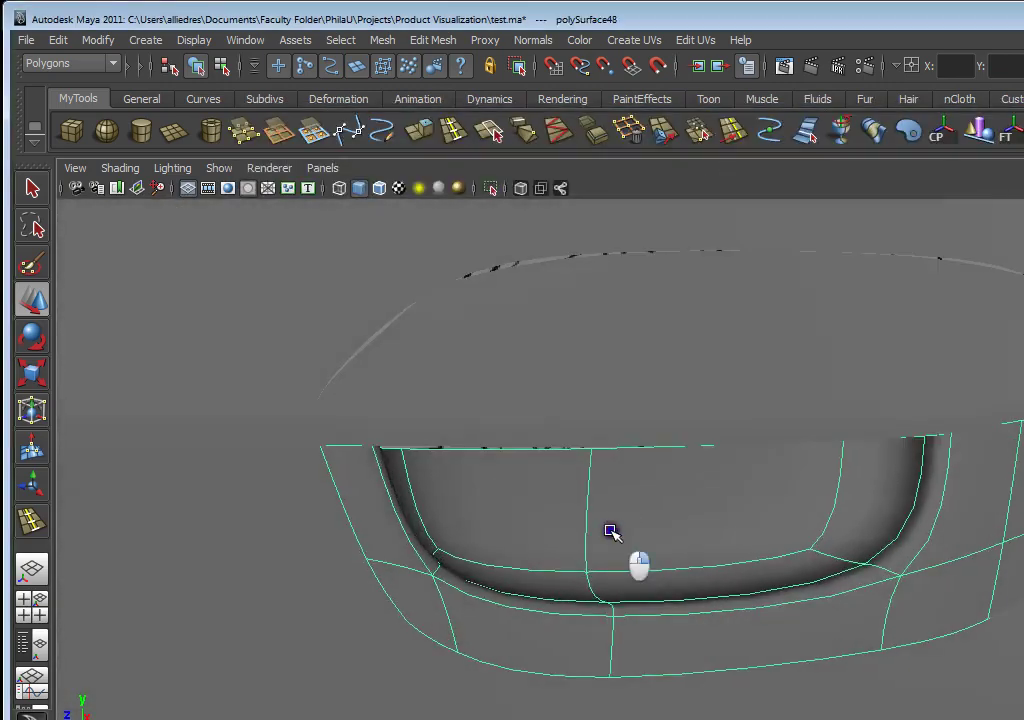
{"action": "left_click", "coordinate": [680, 567]}
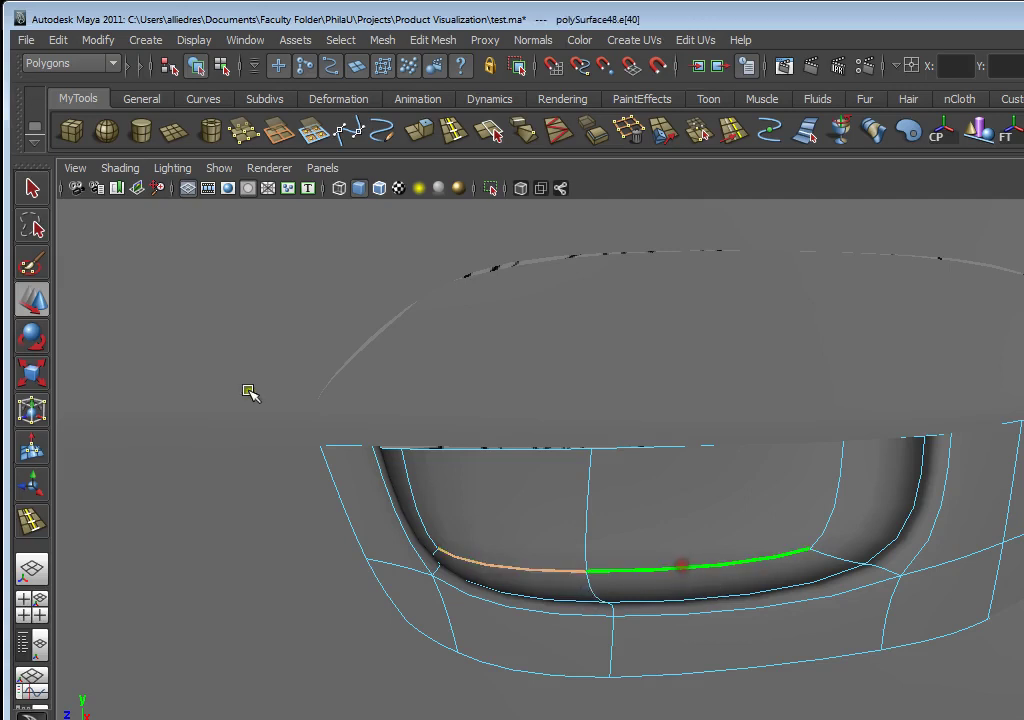
{"action": "scroll", "coordinate": [697, 583], "scroll_direction": "down", "scroll_amount": 5}
{"action": "left_click_drag", "start_coordinate": [690, 583], "coordinate": [672, 530], "text": "alt"}
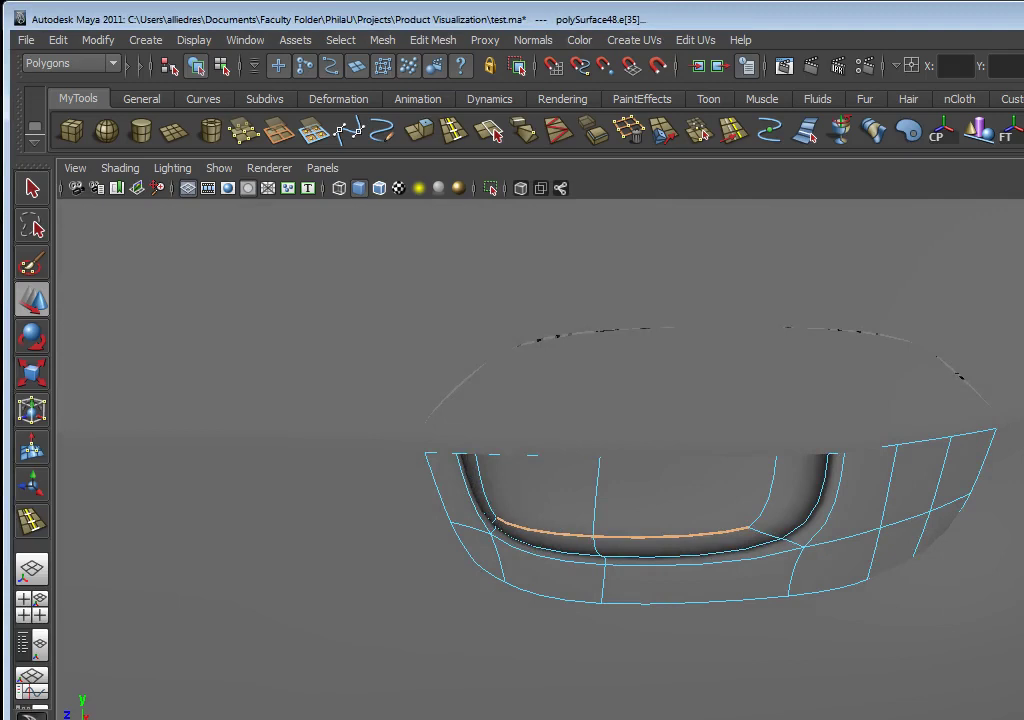
{"action": "key", "text": "w"}
{"action": "left_click_drag", "start_coordinate": [640, 481], "coordinate": [642, 430]}
Nudge the raised back-wall edges slightly down and check the recess's sloping floor from several angles
{"action": "left_click_drag", "start_coordinate": [729, 521], "coordinate": [746, 507], "text": "alt"}
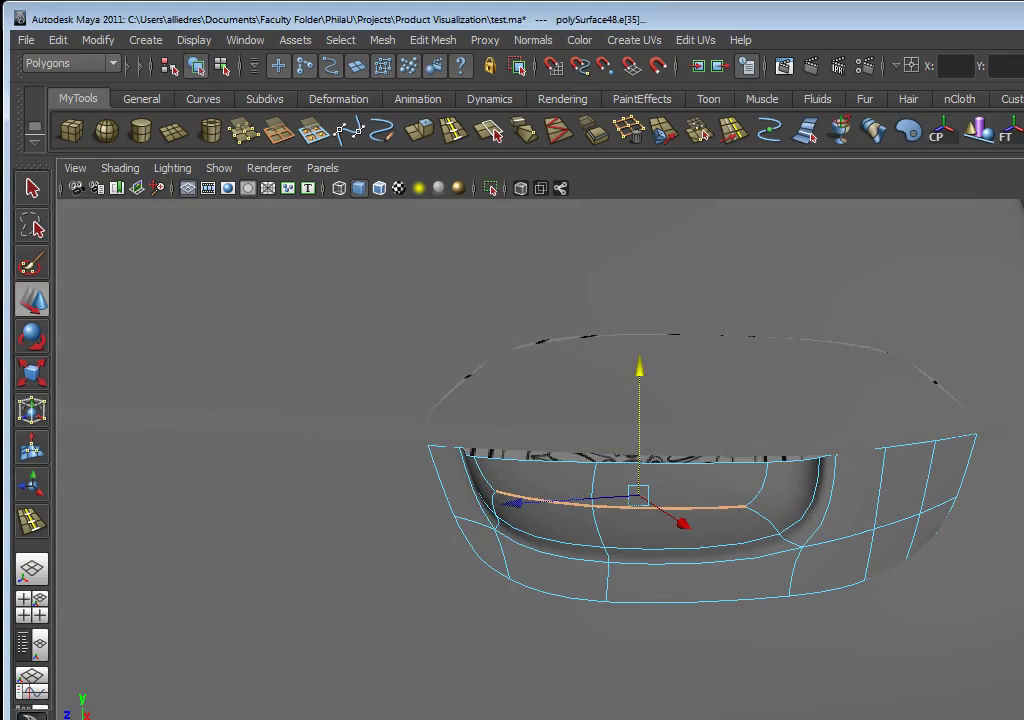
{"action": "left_click_drag", "start_coordinate": [467, 503], "coordinate": [578, 530], "text": "alt"}
{"action": "left_click_drag", "start_coordinate": [617, 432], "coordinate": [618, 436]}
{"action": "left_click_drag", "start_coordinate": [660, 478], "coordinate": [582, 484], "text": "alt"}
{"action": "left_click_drag", "start_coordinate": [715, 538], "coordinate": [626, 533], "text": "alt"}
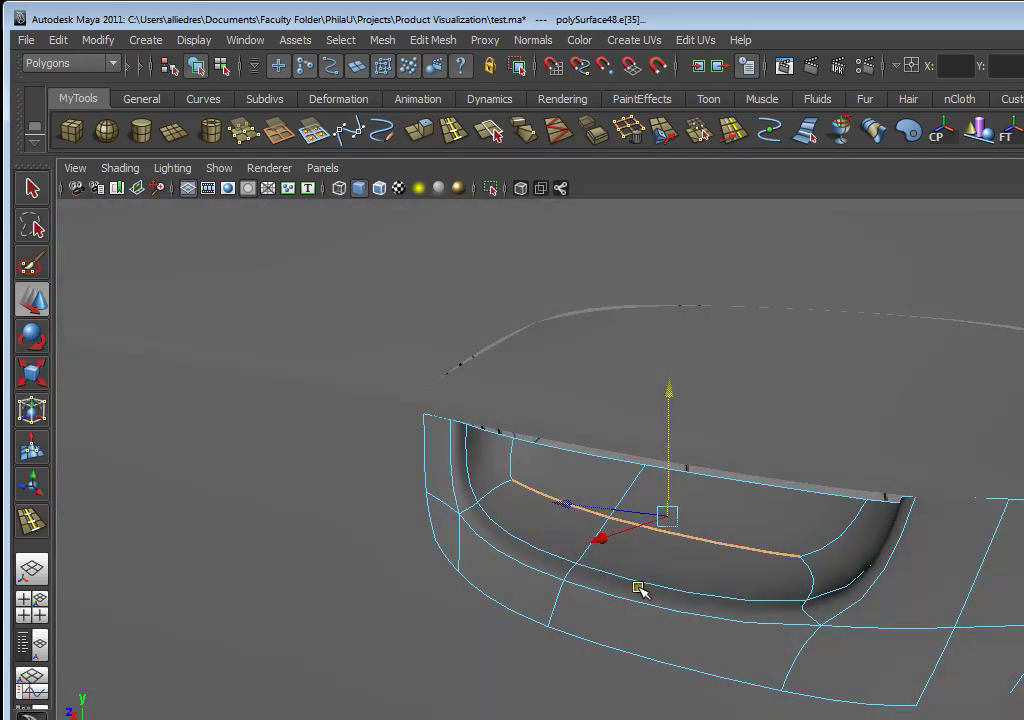
{"action": "left_click_drag", "start_coordinate": [590, 590], "coordinate": [795, 567], "text": "alt"}
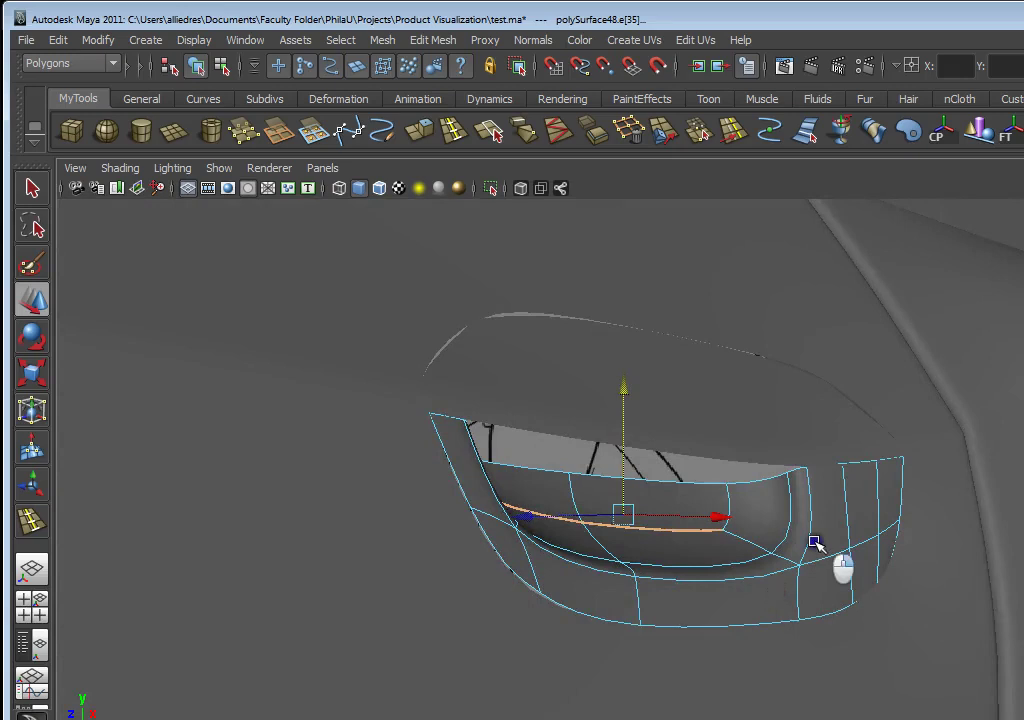
{"action": "left_click_drag", "start_coordinate": [835, 521], "coordinate": [720, 571], "text": "alt"}
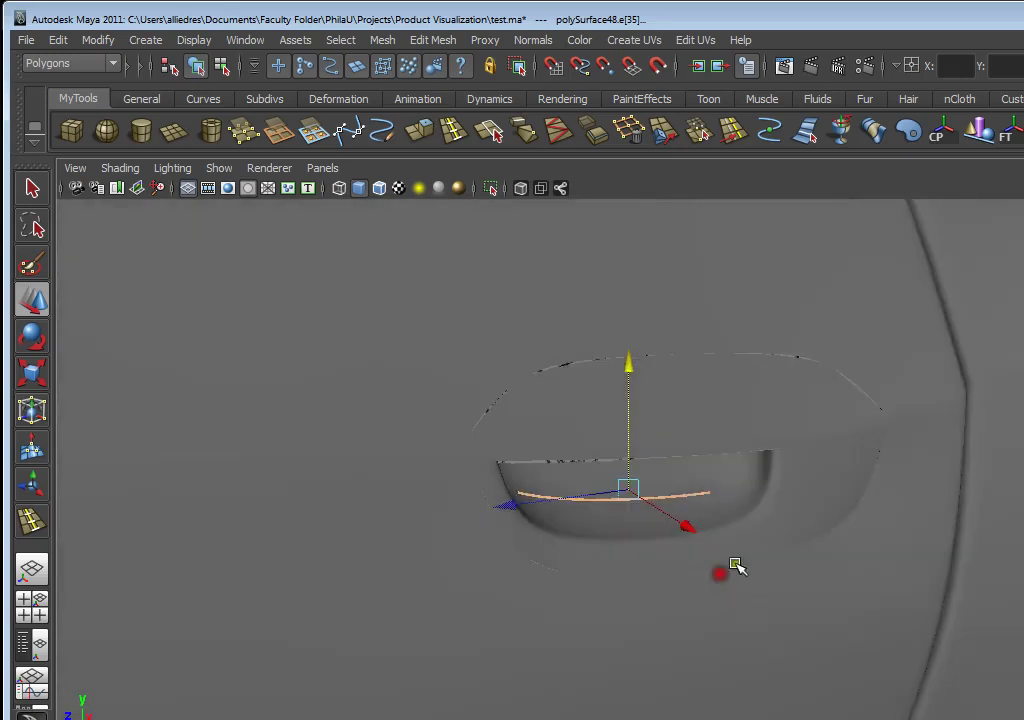
Leave edge selection, look over the whole car and the finished grip recess, and save the scene
{"action": "left_click", "coordinate": [786, 445]}
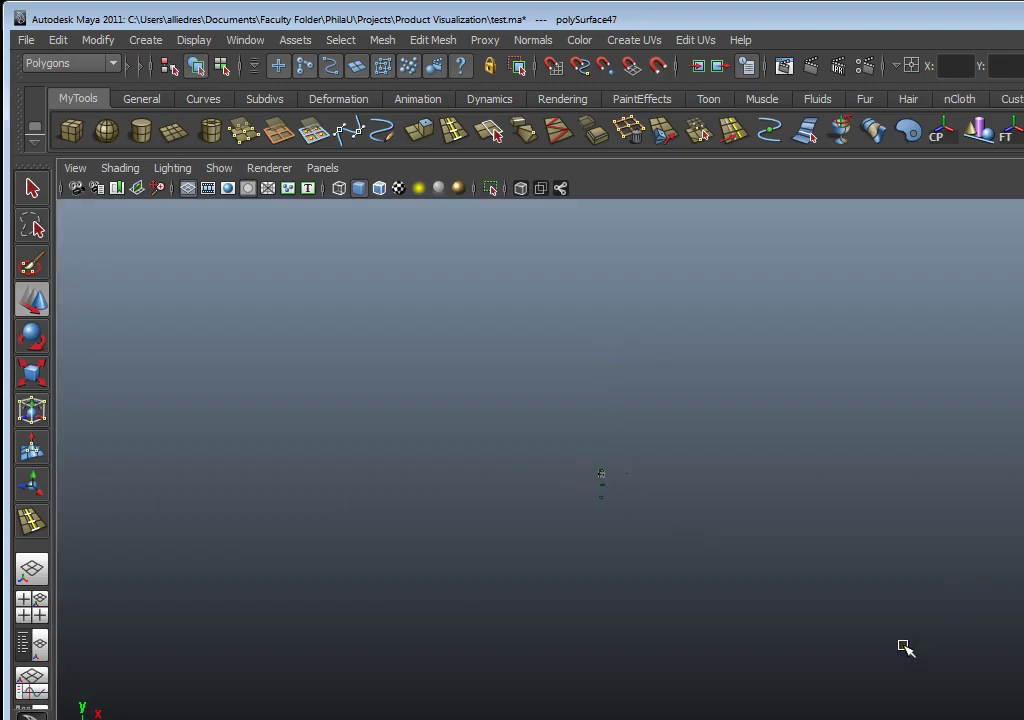
{"action": "left_click", "coordinate": [763, 592]}
{"action": "scroll", "coordinate": [742, 585], "scroll_direction": "up", "scroll_amount": 10}
{"action": "left_click_drag", "start_coordinate": [838, 582], "coordinate": [665, 558], "text": "alt"}
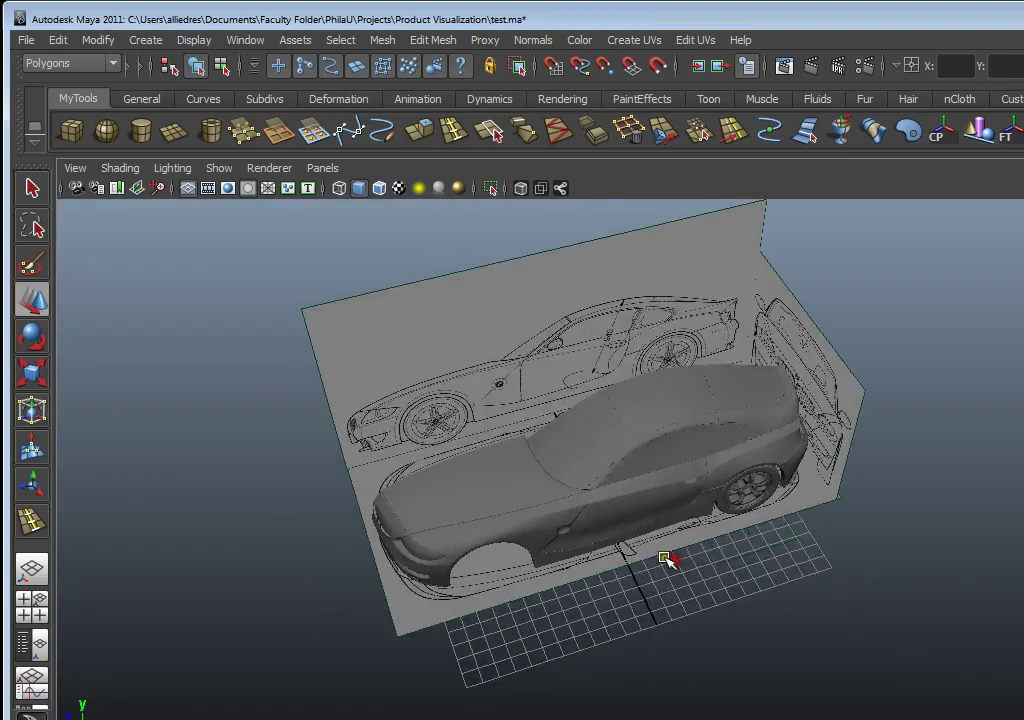
{"action": "right_click_drag", "start_coordinate": [665, 558], "coordinate": [945, 578], "text": "alt"}
{"action": "middle_click_drag", "start_coordinate": [770, 574], "coordinate": [450, 560], "text": "alt"}
{"action": "right_click_drag", "start_coordinate": [645, 530], "coordinate": [860, 576], "text": "alt"}
{"action": "middle_click_drag", "start_coordinate": [860, 576], "coordinate": [633, 546], "text": "alt"}
{"action": "mouse_move", "coordinate": [697, 544]}
{"action": "left_mouse_down", "text": "alt"}
{"action": "mouse_move", "coordinate": [729, 539]}
{"action": "mouse_move", "coordinate": [692, 548]}
{"action": "left_mouse_up", "text": "alt"}
{"action": "left_click", "coordinate": [25, 44]}
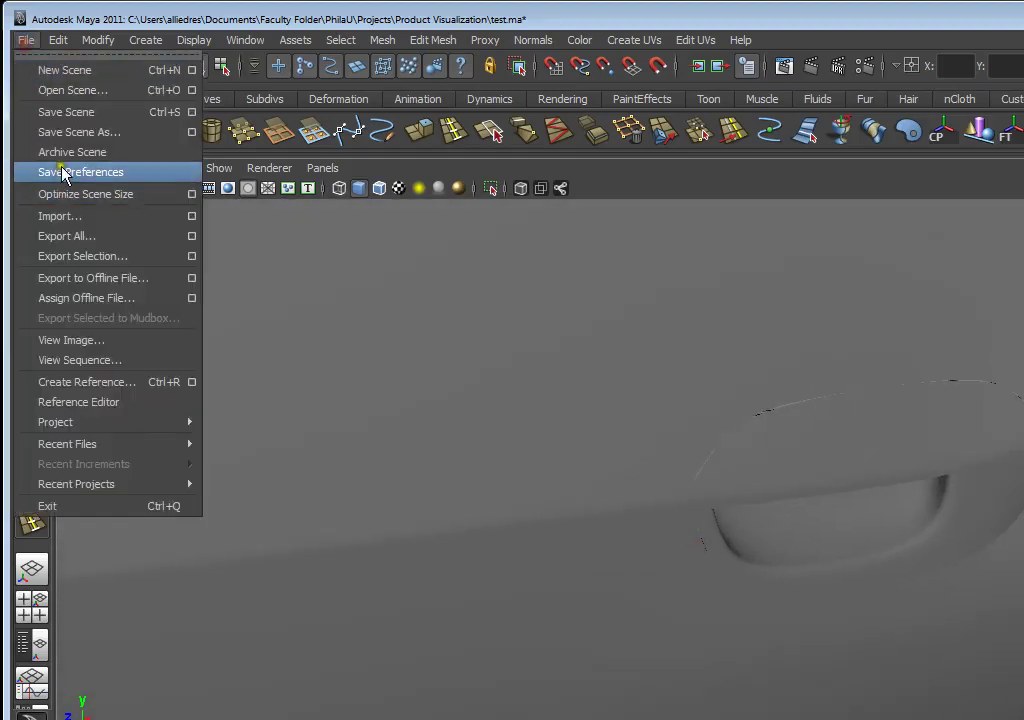
{"action": "left_click", "coordinate": [68, 111]}
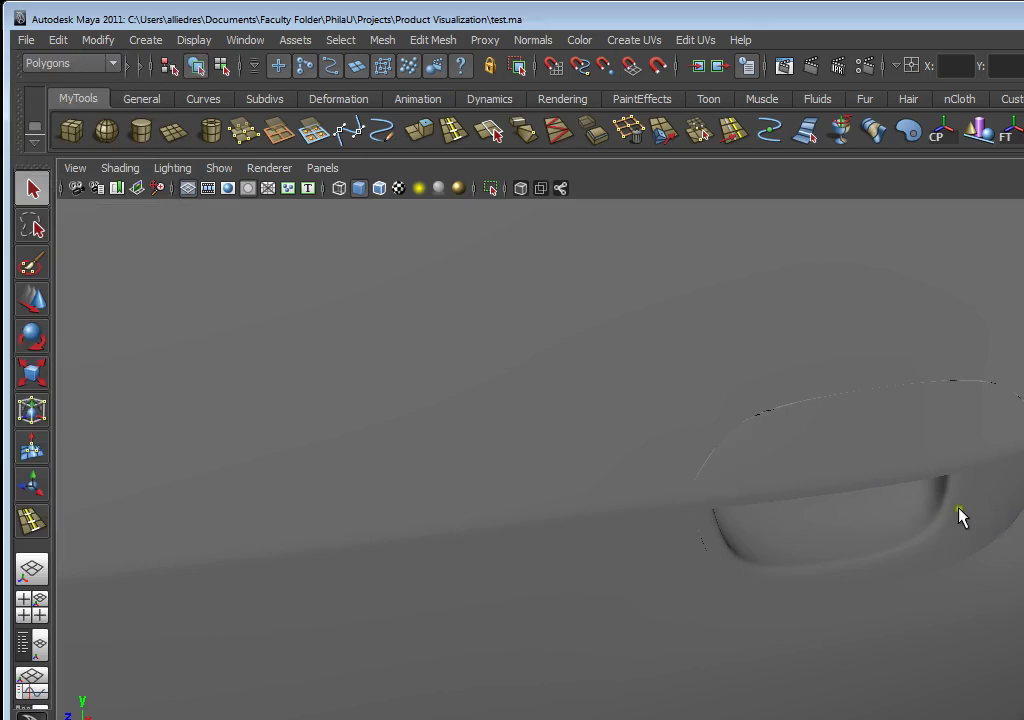
Select the upper handle piece and frame it closely to examine its outline against the door
{"action": "scroll", "coordinate": [971, 459], "scroll_direction": "down", "scroll_amount": 5}
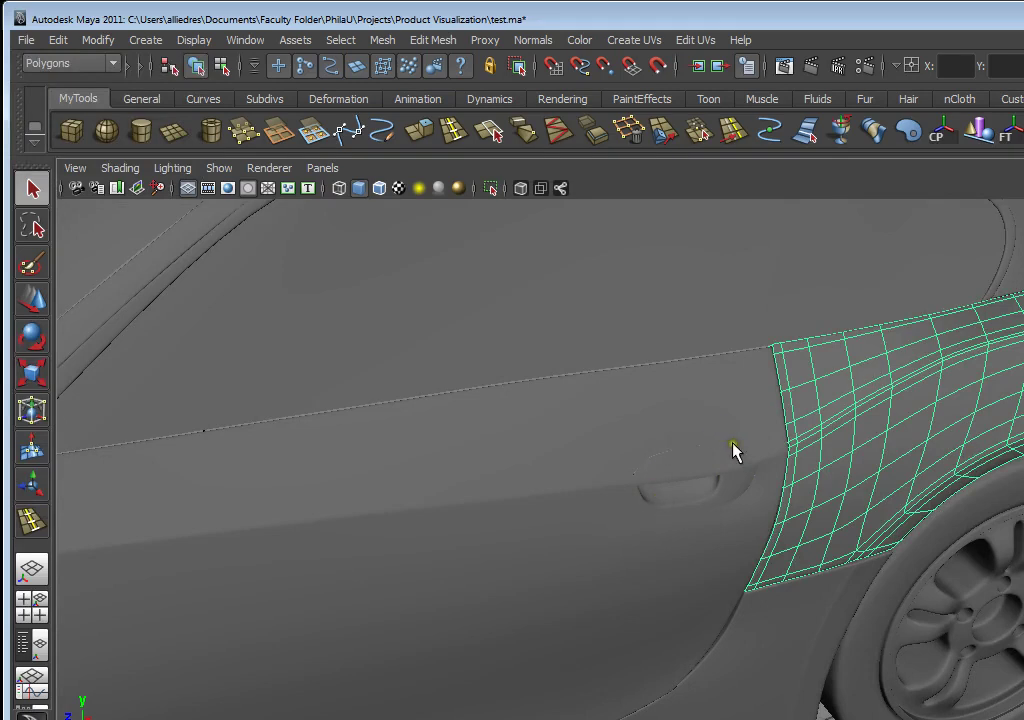
{"action": "left_click", "coordinate": [687, 458]}
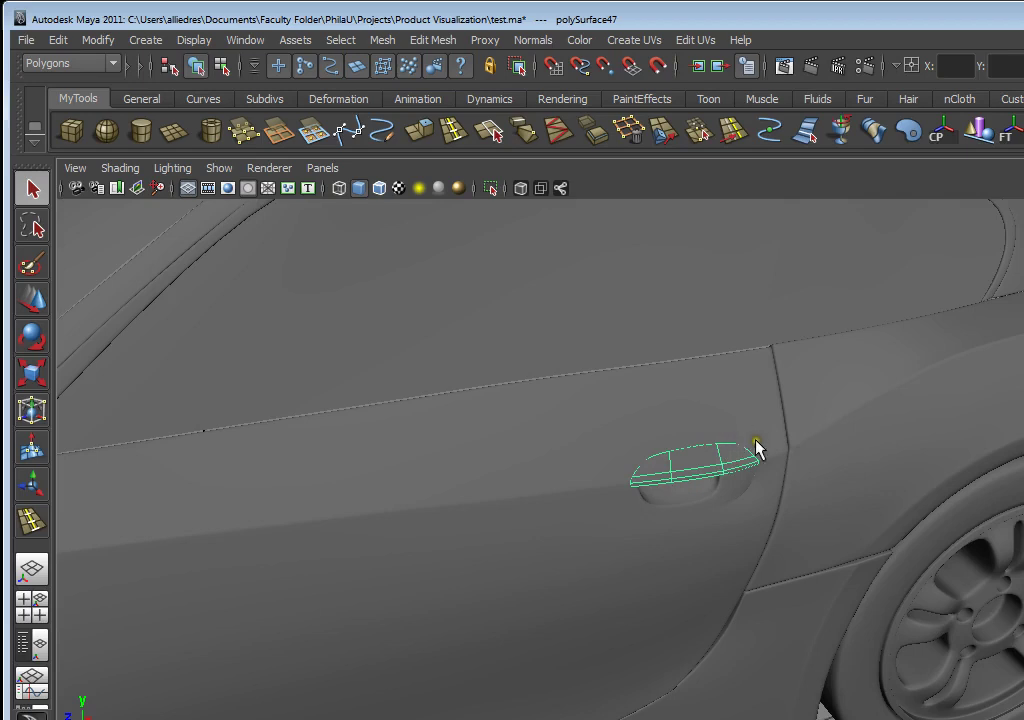
{"action": "left_click", "coordinate": [759, 566]}
{"action": "scroll", "coordinate": [713, 453], "scroll_direction": "down", "scroll_amount": 3}
{"action": "left_click", "coordinate": [713, 453]}
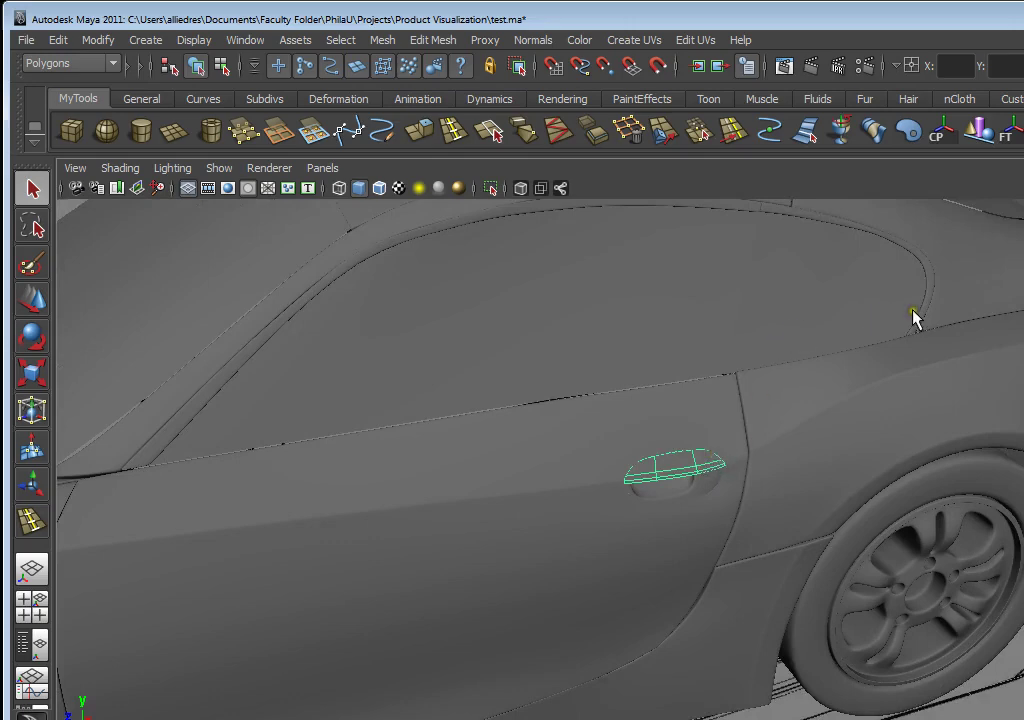
{"action": "key", "text": "f"}
{"action": "left_click_drag", "start_coordinate": [908, 378], "coordinate": [901, 487], "text": "alt"}
{"action": "left_click_drag", "start_coordinate": [633, 539], "coordinate": [599, 471], "text": "alt"}
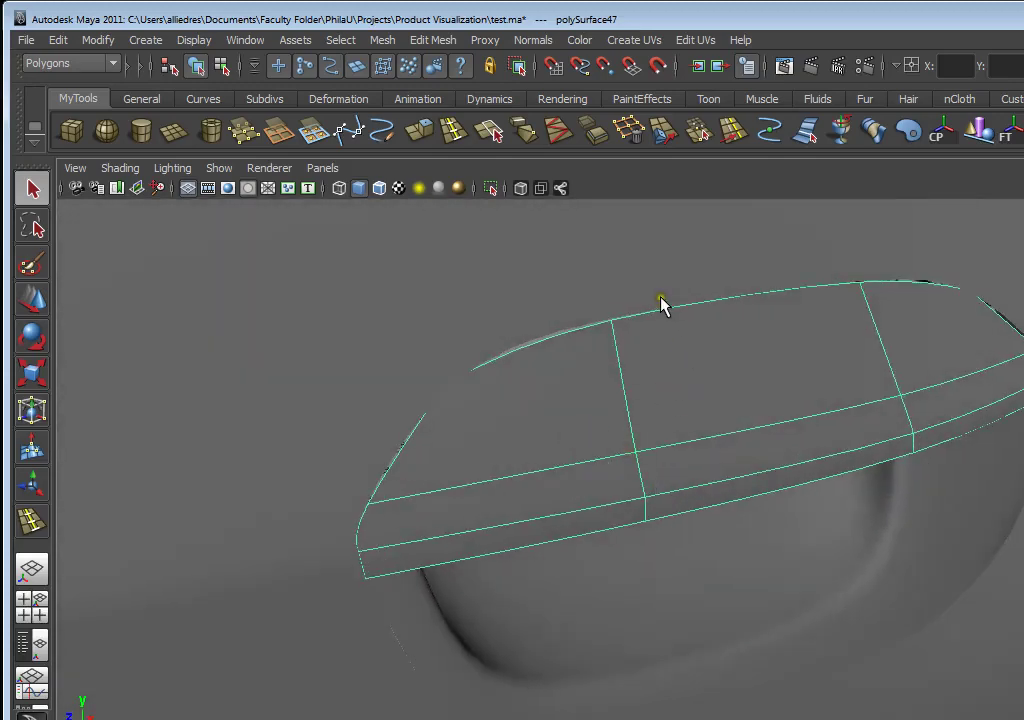
Inspect the seam around the upper handle piece, alternately selecting the handle piece and the door panel and ending on the panel
{"action": "left_click_drag", "start_coordinate": [556, 338], "coordinate": [515, 340], "text": "alt"}
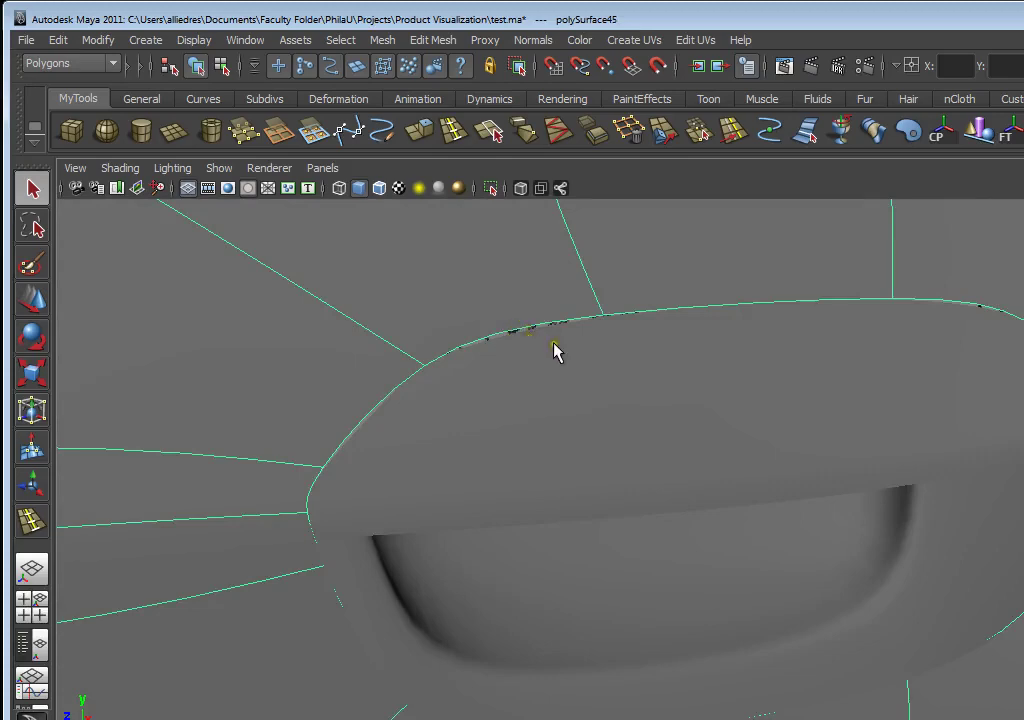
{"action": "scroll", "coordinate": [528, 336], "scroll_direction": "down", "scroll_amount": 5}
{"action": "left_click_drag", "start_coordinate": [613, 371], "coordinate": [683, 457], "text": "alt"}
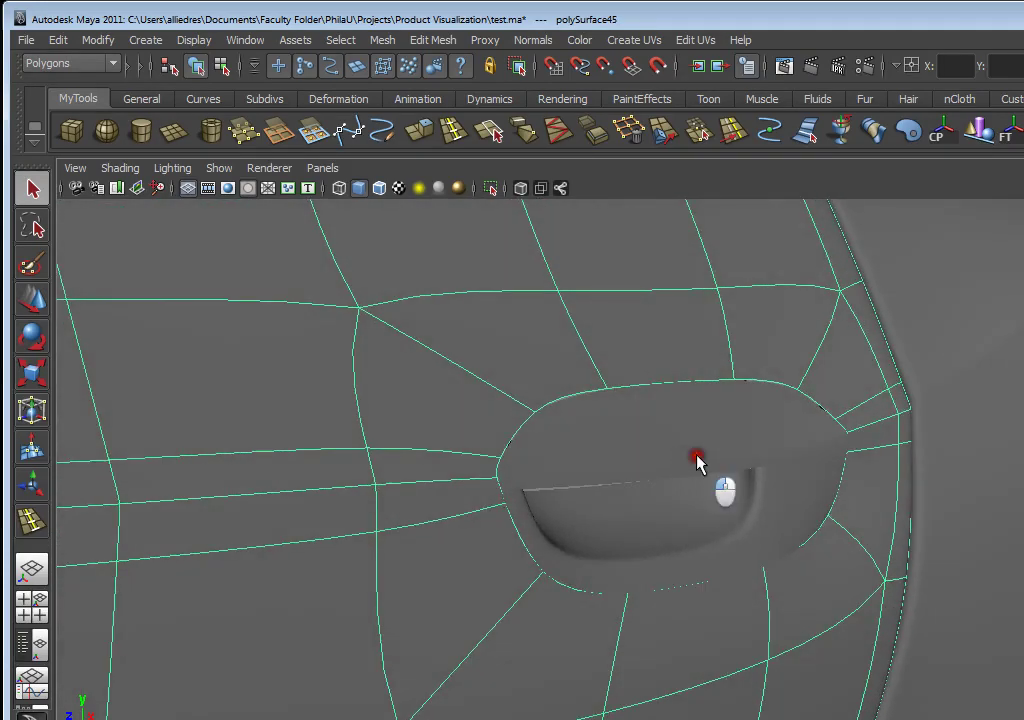
{"action": "left_click", "coordinate": [697, 462]}
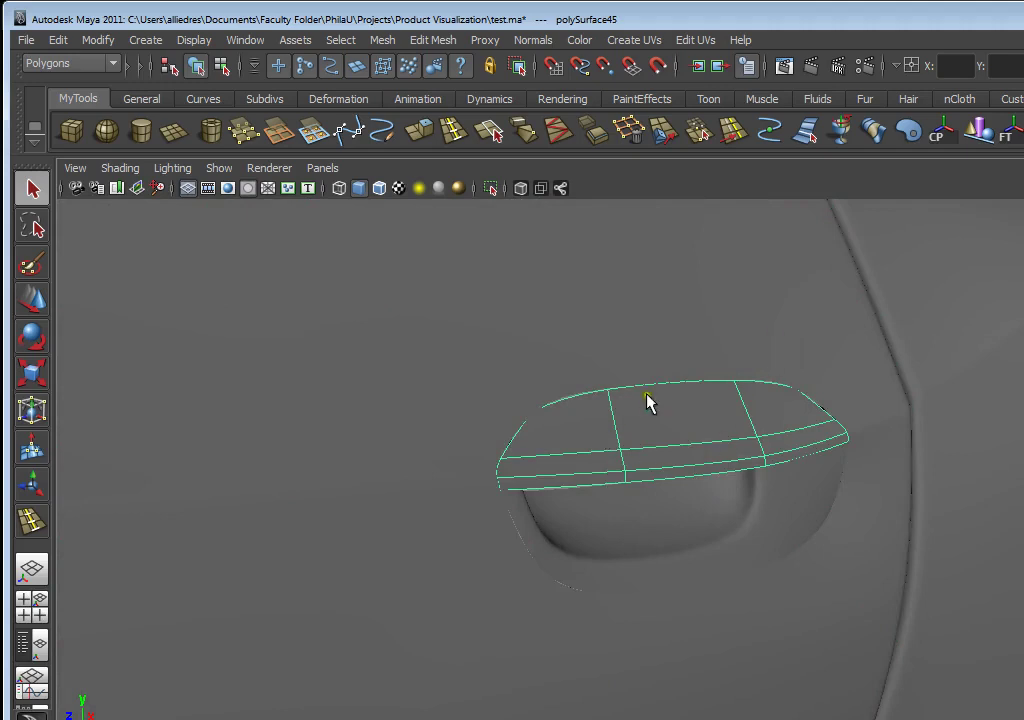
{"action": "left_click", "coordinate": [485, 405]}
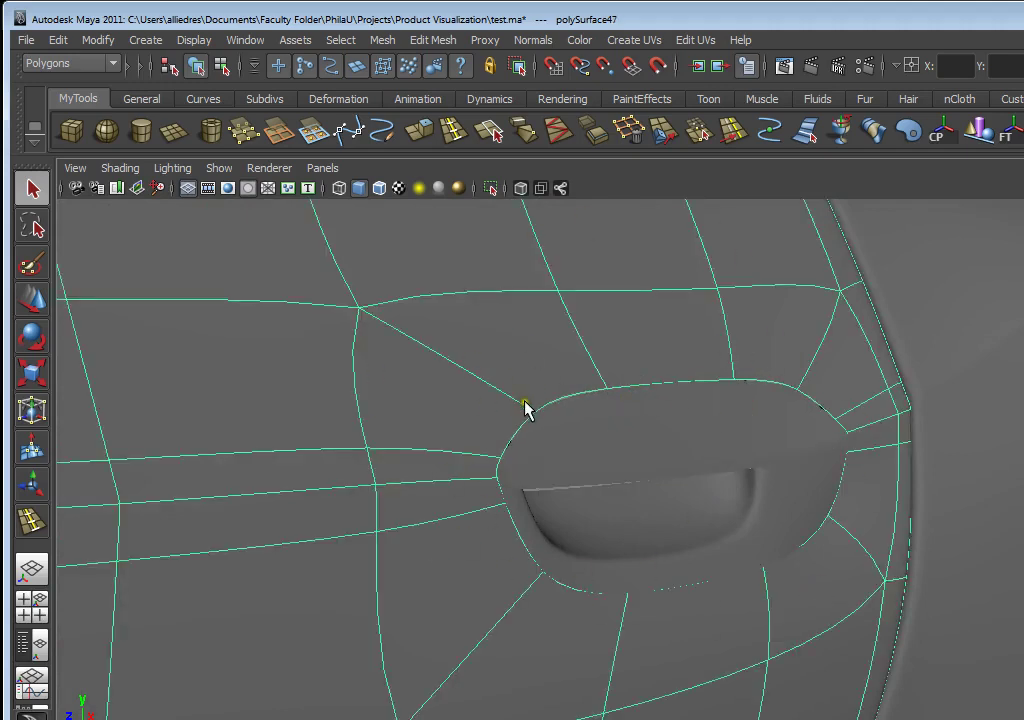
Examine the door panel and the handle recess pieces from both outside and inside the car
{"action": "left_click_drag", "start_coordinate": [692, 580], "coordinate": [766, 551], "text": "alt"}
{"action": "left_click", "coordinate": [768, 544]}
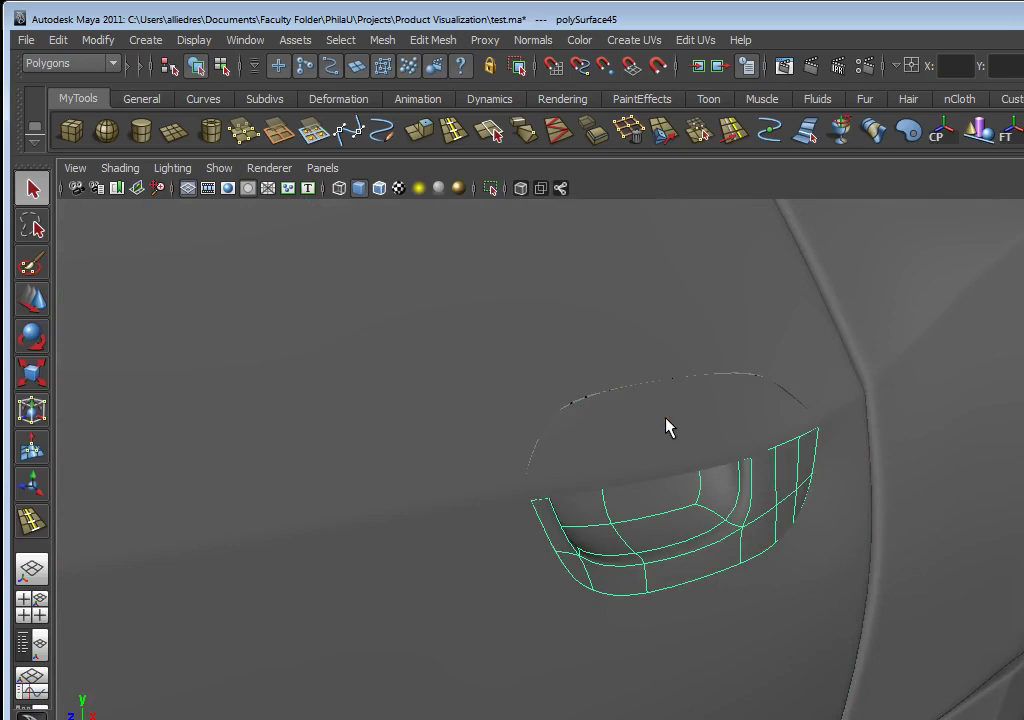
{"action": "left_click", "coordinate": [699, 364]}
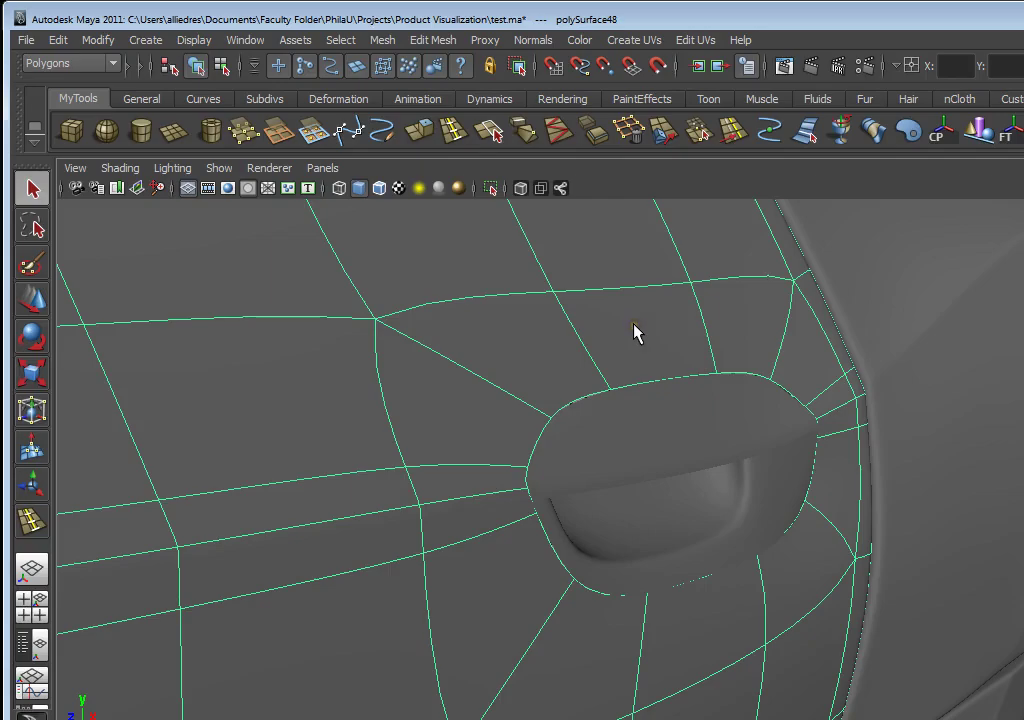
{"action": "left_click", "coordinate": [633, 503]}
{"action": "left_click_drag", "start_coordinate": [633, 503], "coordinate": [263, 546], "text": "alt"}
{"action": "scroll", "coordinate": [358, 541], "scroll_direction": "up", "scroll_amount": 4}
{"action": "scroll", "coordinate": [358, 541], "scroll_direction": "down", "scroll_amount": 5}
{"action": "left_click_drag", "start_coordinate": [358, 541], "coordinate": [478, 501], "text": "alt"}
{"action": "left_click_drag", "start_coordinate": [512, 462], "coordinate": [647, 393], "text": "alt"}
{"action": "left_click_drag", "start_coordinate": [405, 395], "coordinate": [640, 435], "text": "alt"}
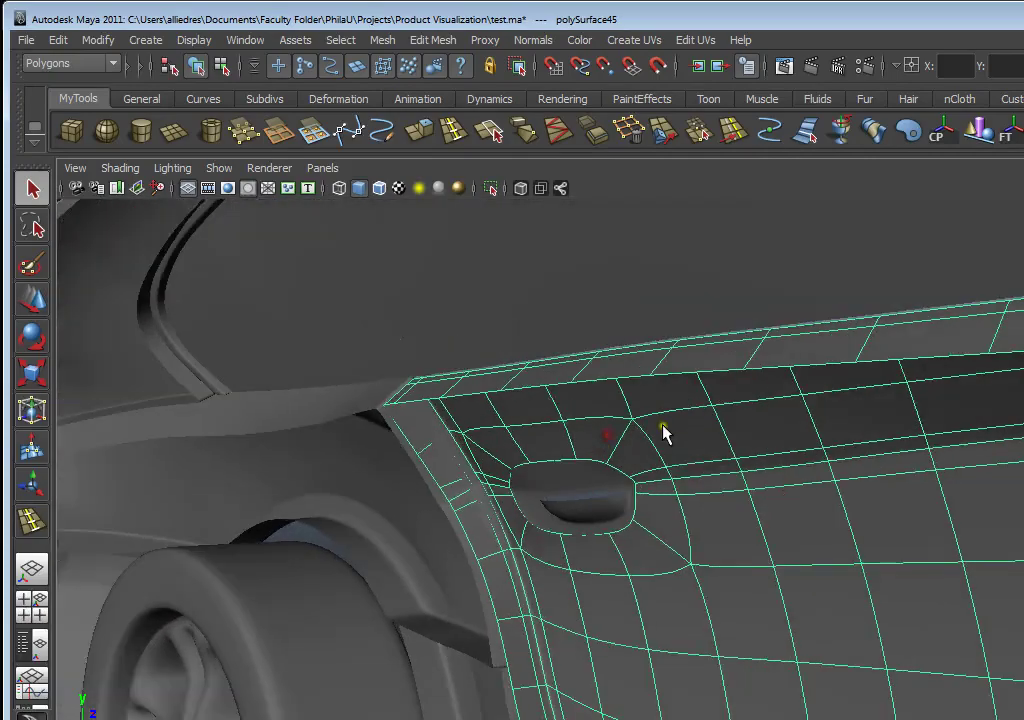
{"action": "left_click_drag", "start_coordinate": [767, 458], "coordinate": [742, 448], "text": "alt"}
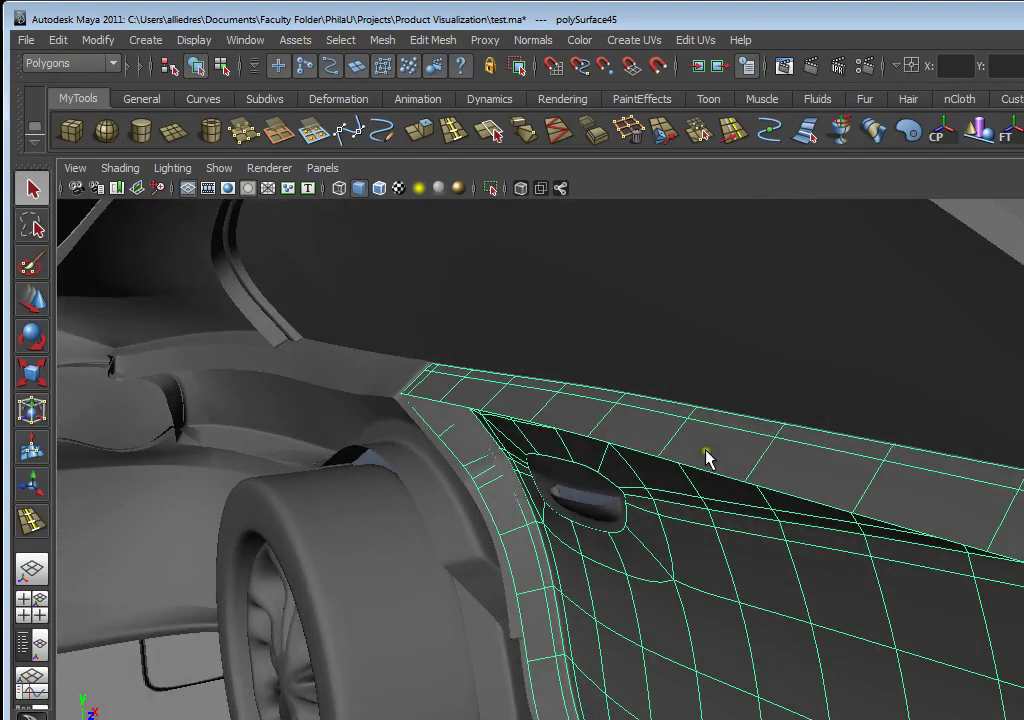
{"action": "left_click_drag", "start_coordinate": [745, 507], "coordinate": [567, 471], "text": "alt"}
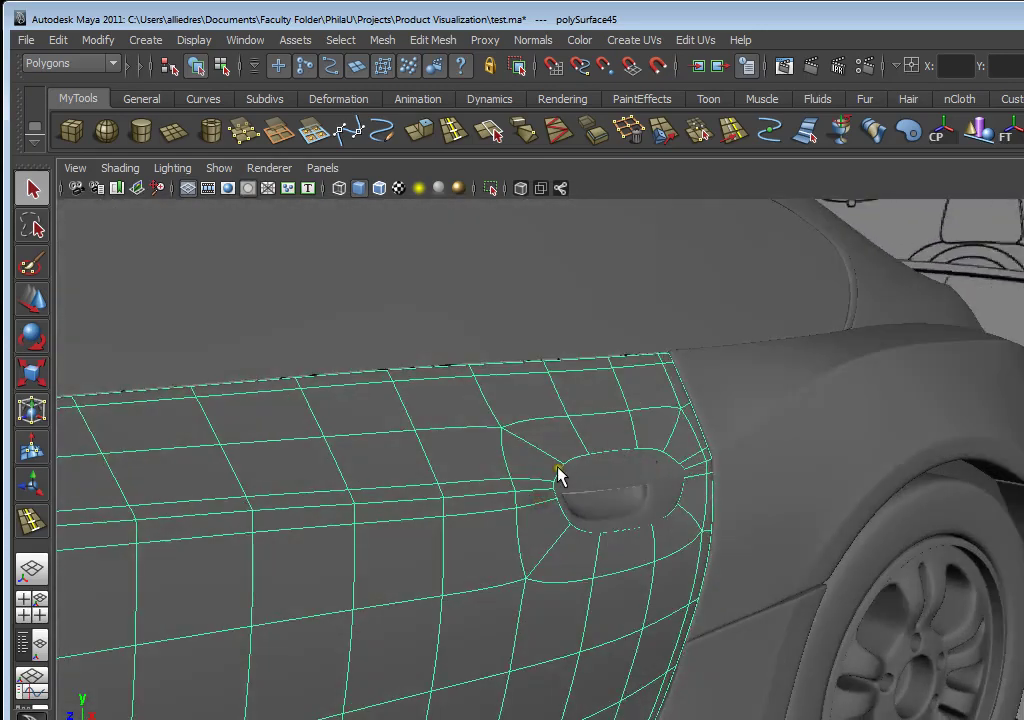
Select the upper border edge of the door panel's handle opening and save the scene
{"action": "scroll", "coordinate": [601, 505], "scroll_direction": "up", "scroll_amount": 5}
{"action": "right_click_drag", "start_coordinate": [630, 395], "coordinate": [628, 354]}
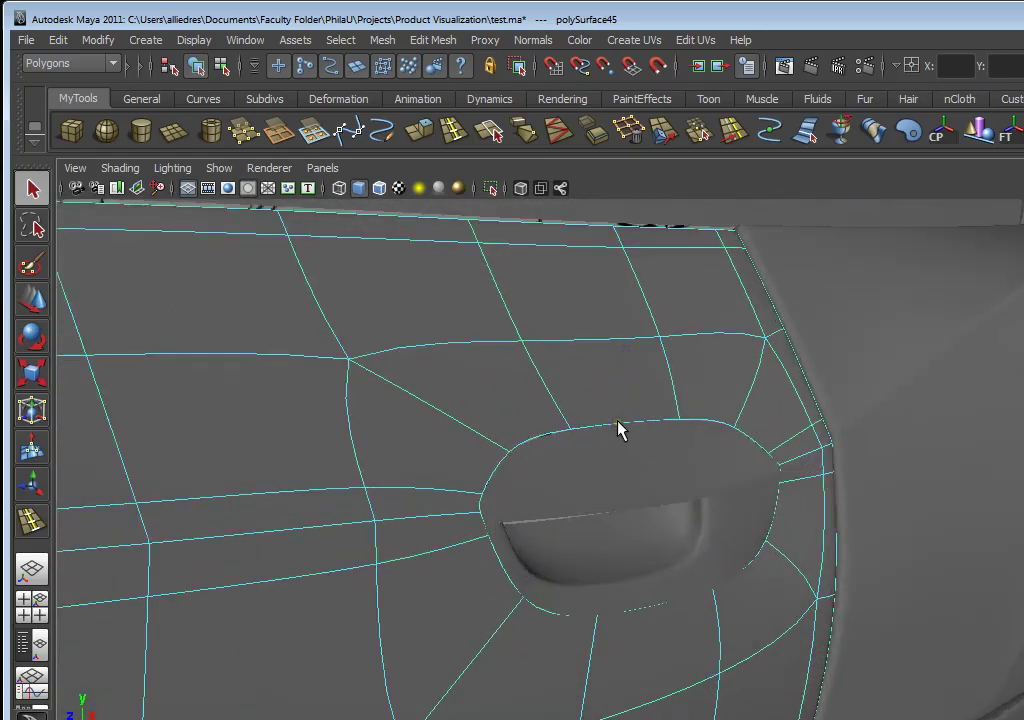
{"action": "left_click", "coordinate": [624, 437]}
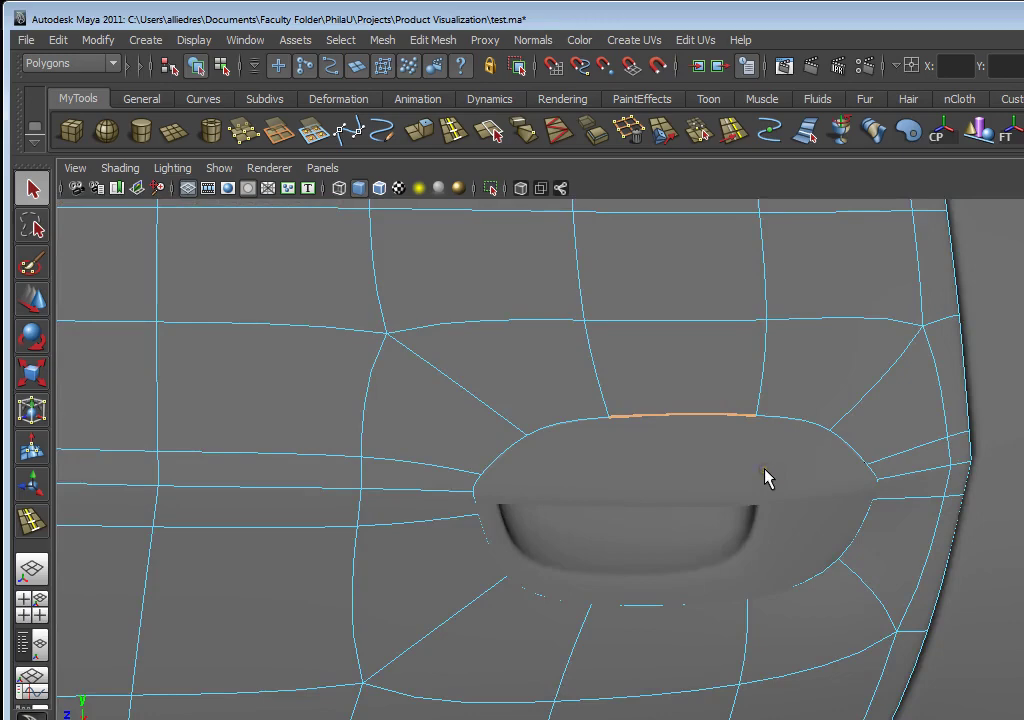
{"action": "left_click_drag", "start_coordinate": [765, 475], "coordinate": [755, 472], "text": "alt"}
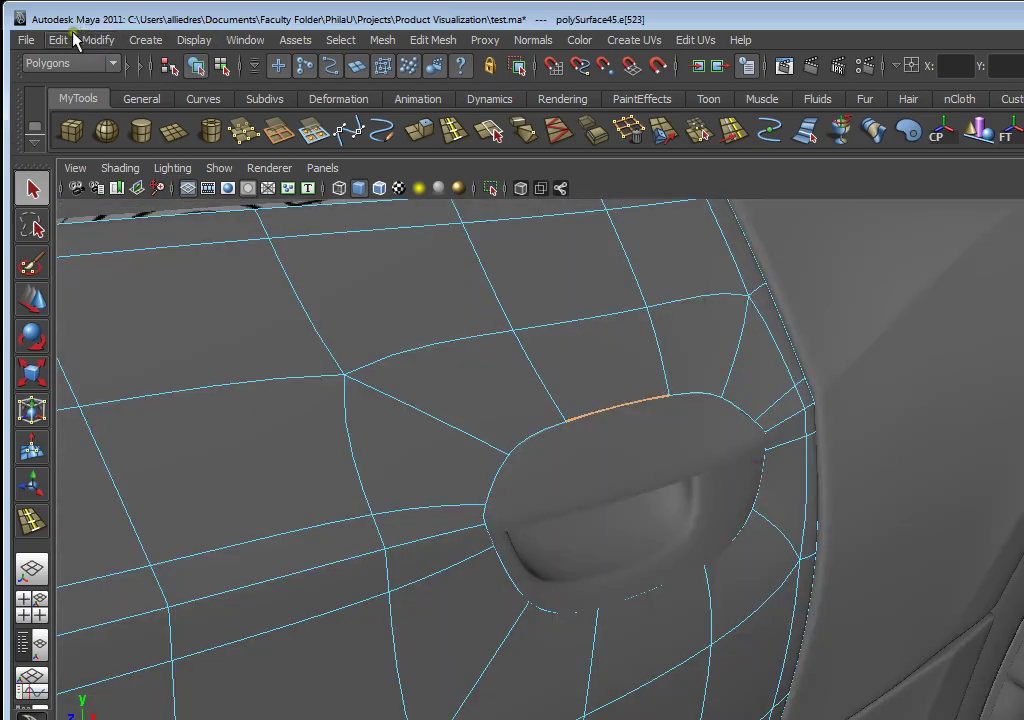
{"action": "left_click", "coordinate": [27, 40]}
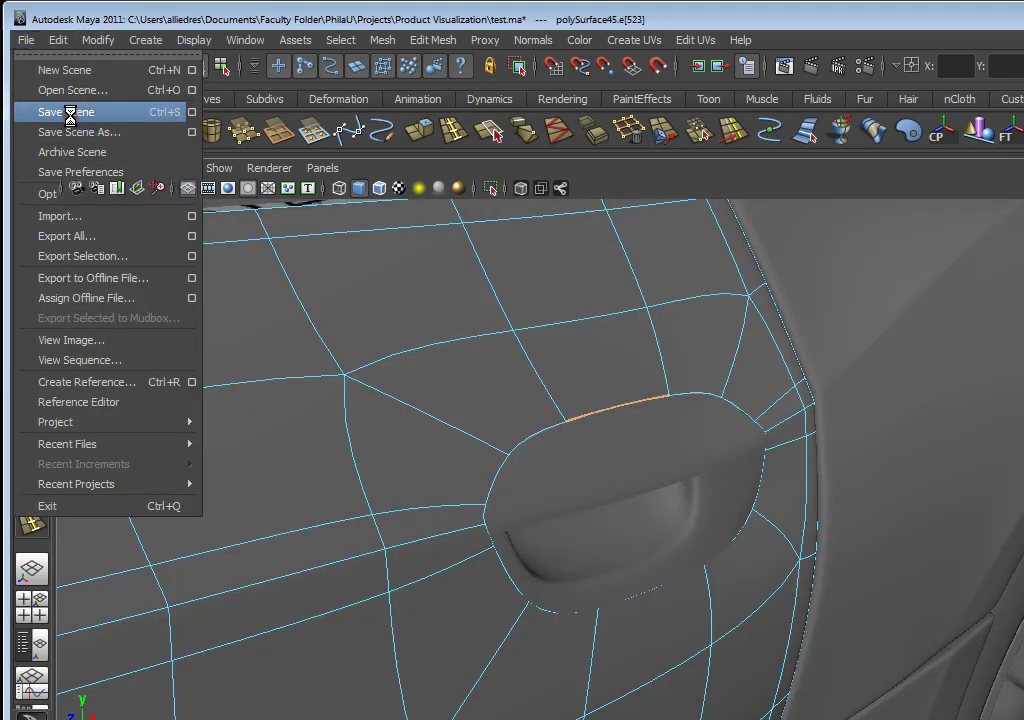
{"action": "left_click", "coordinate": [72, 114]}
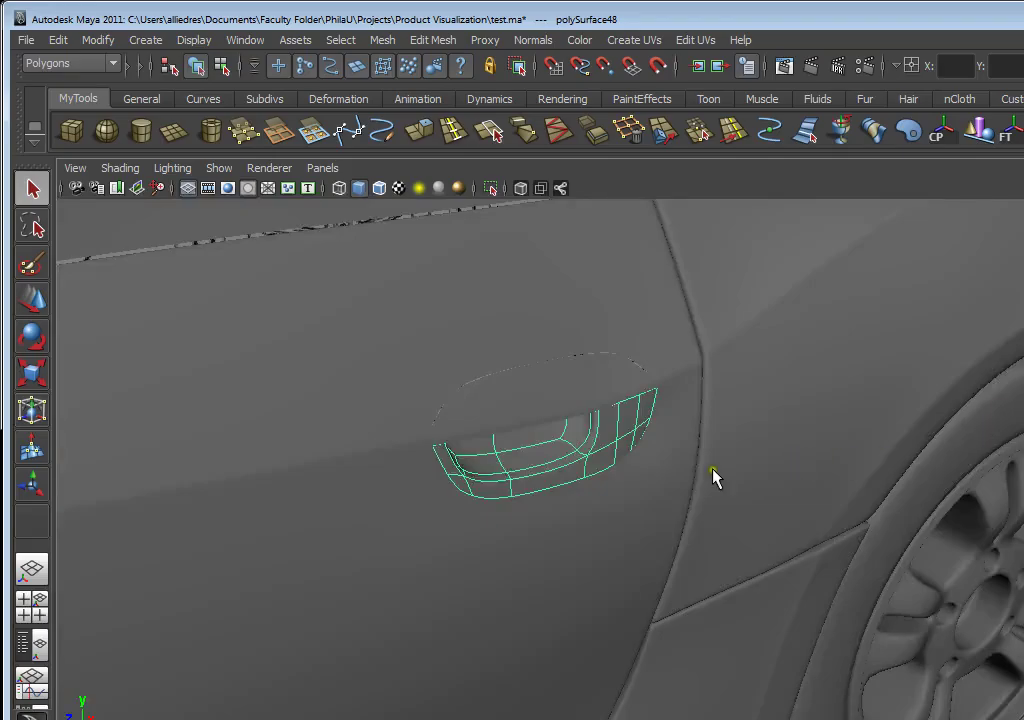
Examine how the upper and lower handle pieces sit in the door opening, up close and against the whole car
{"action": "left_click_drag", "start_coordinate": [693, 507], "coordinate": [754, 514], "text": "alt"}
{"action": "middle_click_drag", "start_coordinate": [754, 514], "coordinate": [720, 438], "text": "alt"}
{"action": "right_click_drag", "start_coordinate": [720, 438], "coordinate": [834, 439], "text": "alt"}
{"action": "left_click_drag", "start_coordinate": [834, 439], "coordinate": [528, 373], "text": "alt"}
{"action": "left_click", "coordinate": [724, 436]}
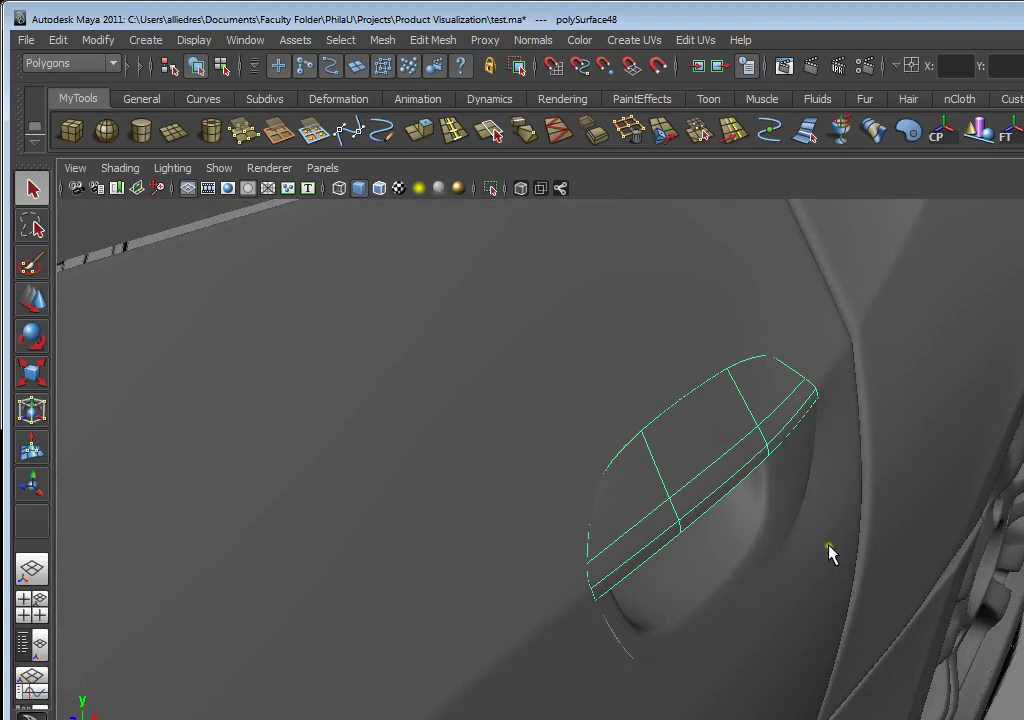
{"action": "right_click_drag", "start_coordinate": [829, 544], "coordinate": [770, 452], "text": "alt"}
{"action": "left_click_drag", "start_coordinate": [757, 382], "coordinate": [729, 364], "text": "alt"}
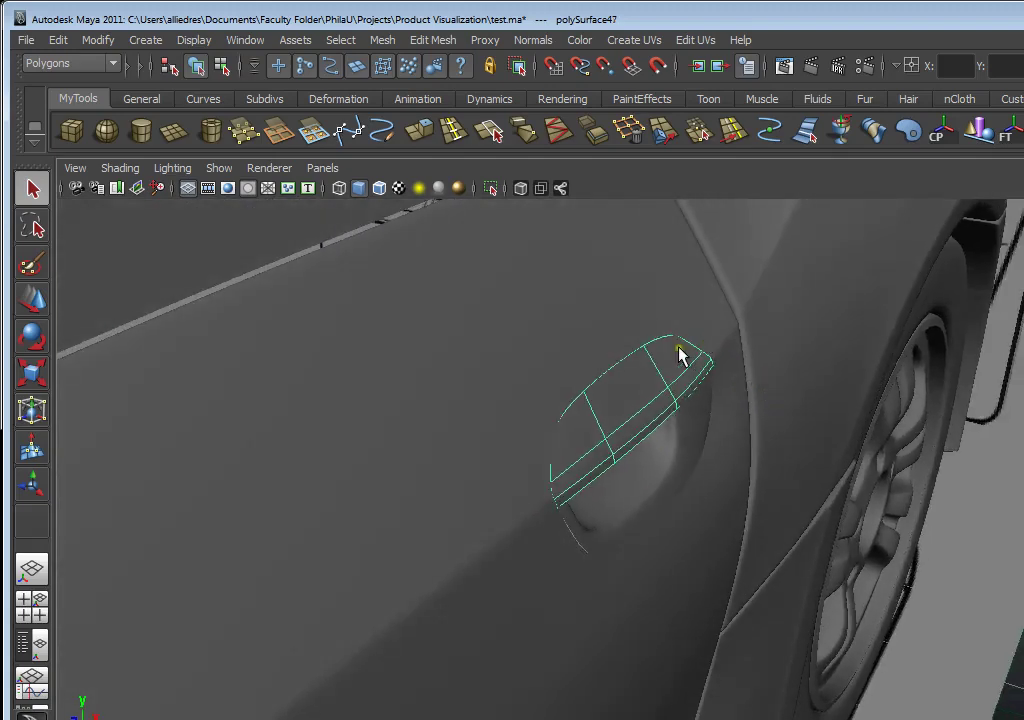
{"action": "left_click_drag", "start_coordinate": [728, 450], "coordinate": [677, 438], "text": "alt"}
{"action": "scroll", "coordinate": [683, 482], "scroll_direction": "down", "scroll_amount": 5}
{"action": "scroll", "coordinate": [686, 494], "scroll_direction": "up", "scroll_amount": 6}
{"action": "scroll", "coordinate": [688, 494], "scroll_direction": "down", "scroll_amount": 3}
{"action": "scroll", "coordinate": [688, 494], "scroll_direction": "down", "scroll_amount": 6}
{"action": "left_click_drag", "start_coordinate": [688, 494], "coordinate": [713, 528], "text": "alt"}
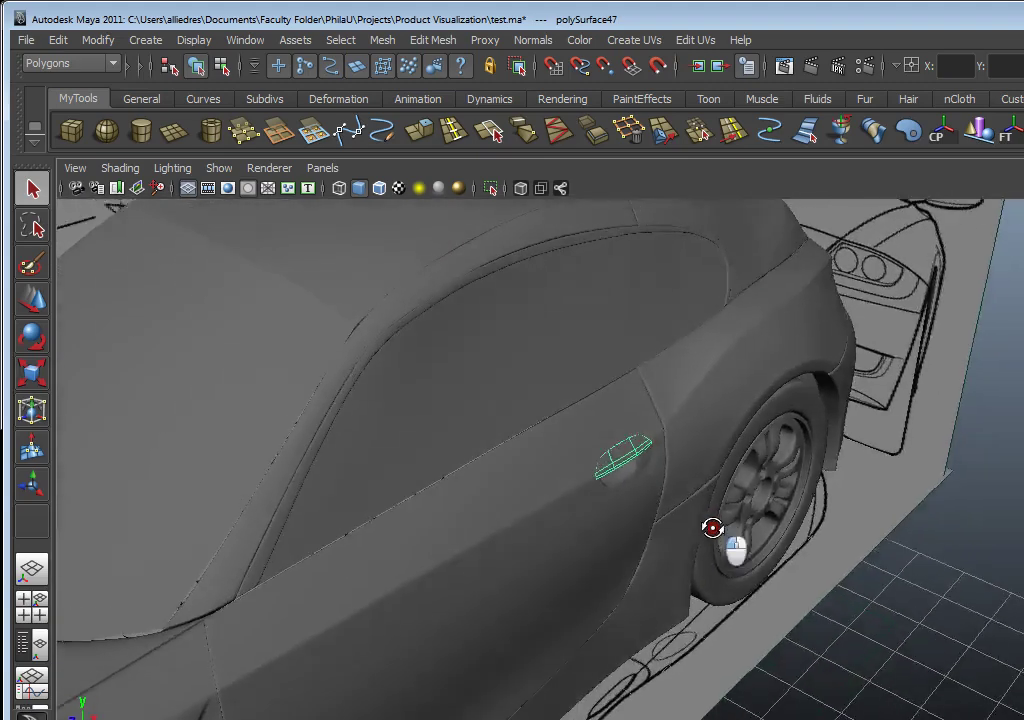
{"action": "scroll", "coordinate": [680, 526], "scroll_direction": "up", "scroll_amount": 5}
Undo the recent selection changes and select the door panel's complete border edge loop around the handle opening
{"action": "key", "text": "ctrl+z"}
{"action": "key", "text": "ctrl+z"}
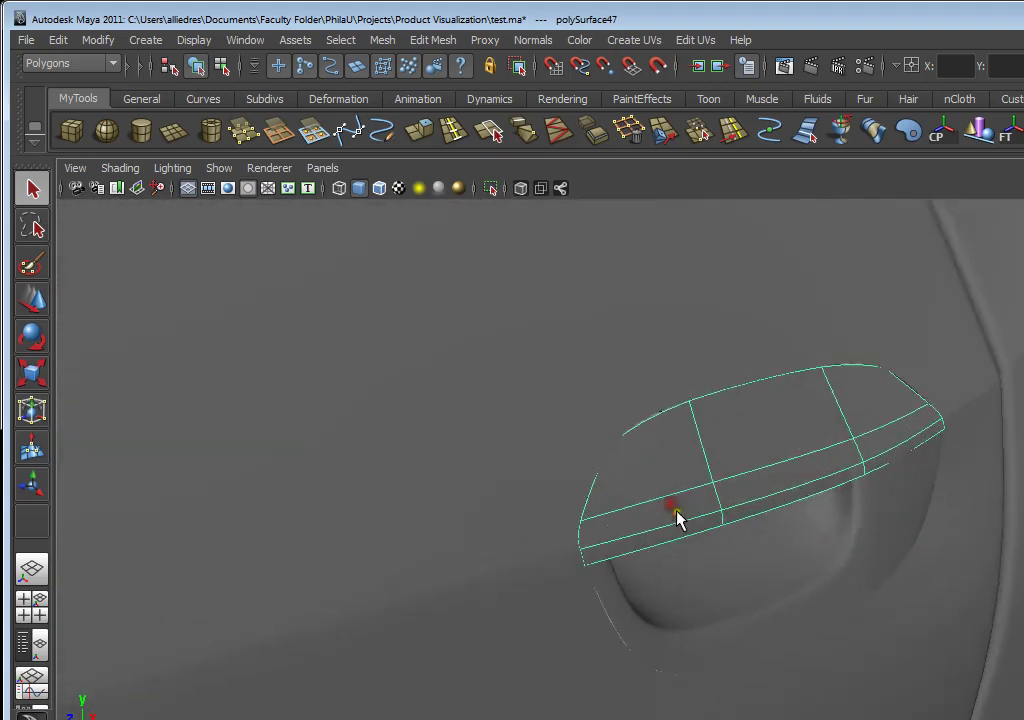
{"action": "key", "text": "ctrl+z"}
{"action": "key", "text": "ctrl+z"}
{"action": "left_click", "coordinate": [512, 427]}
{"action": "left_click", "coordinate": [673, 316]}
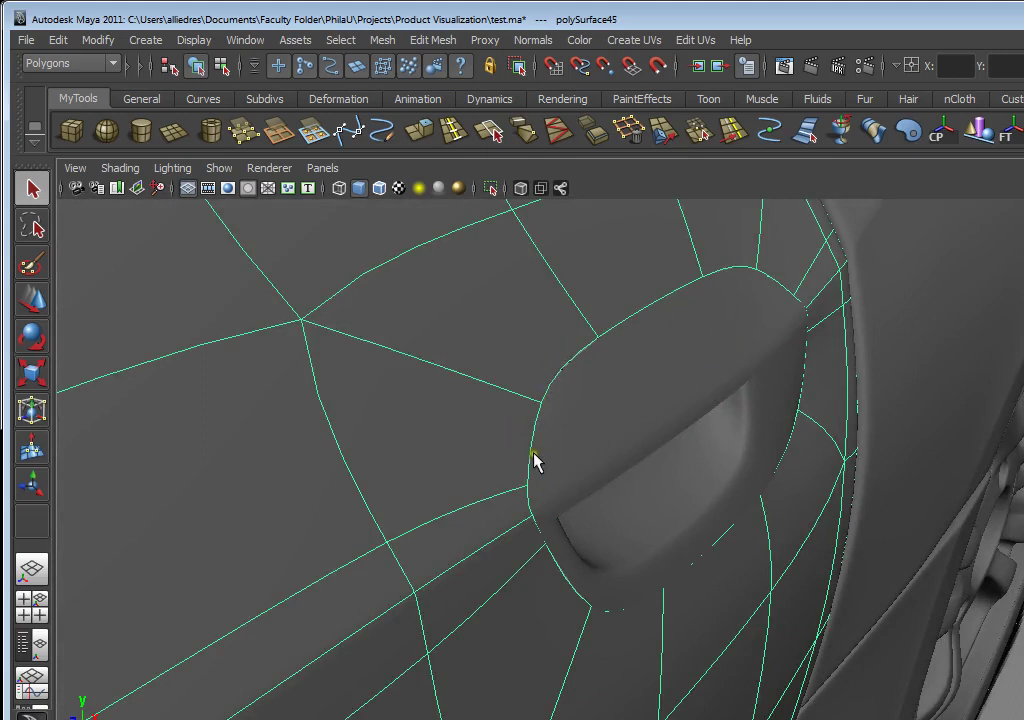
{"action": "right_click_drag", "start_coordinate": [673, 283], "coordinate": [677, 238]}
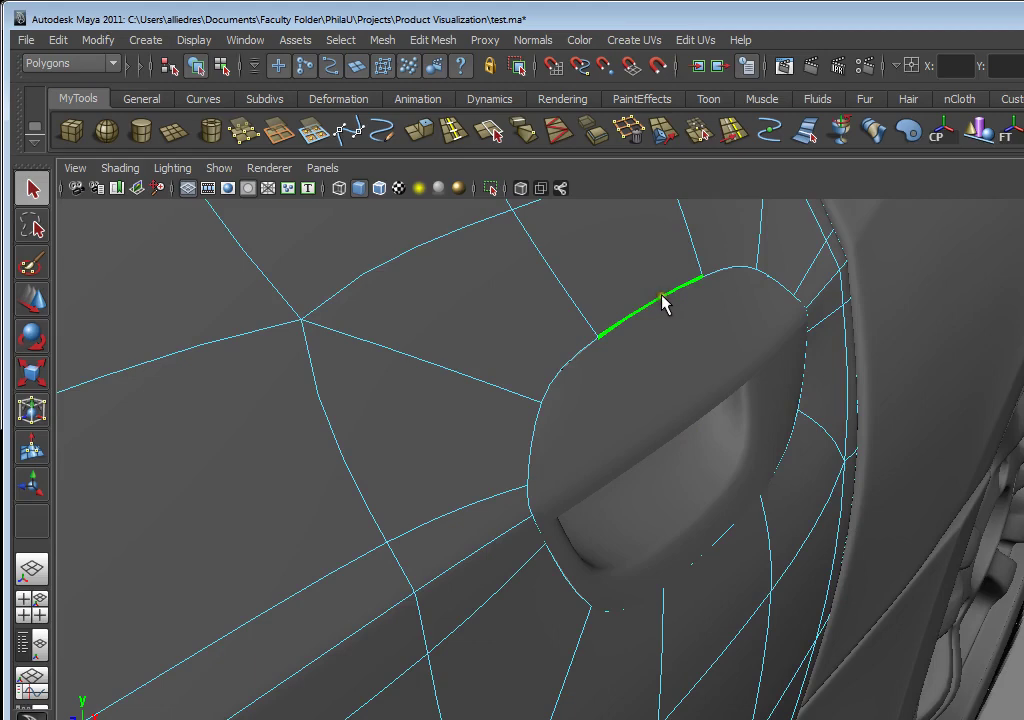
{"action": "double_click", "coordinate": [662, 305]}
{"action": "scroll", "coordinate": [675, 315], "scroll_direction": "down", "scroll_amount": 2}
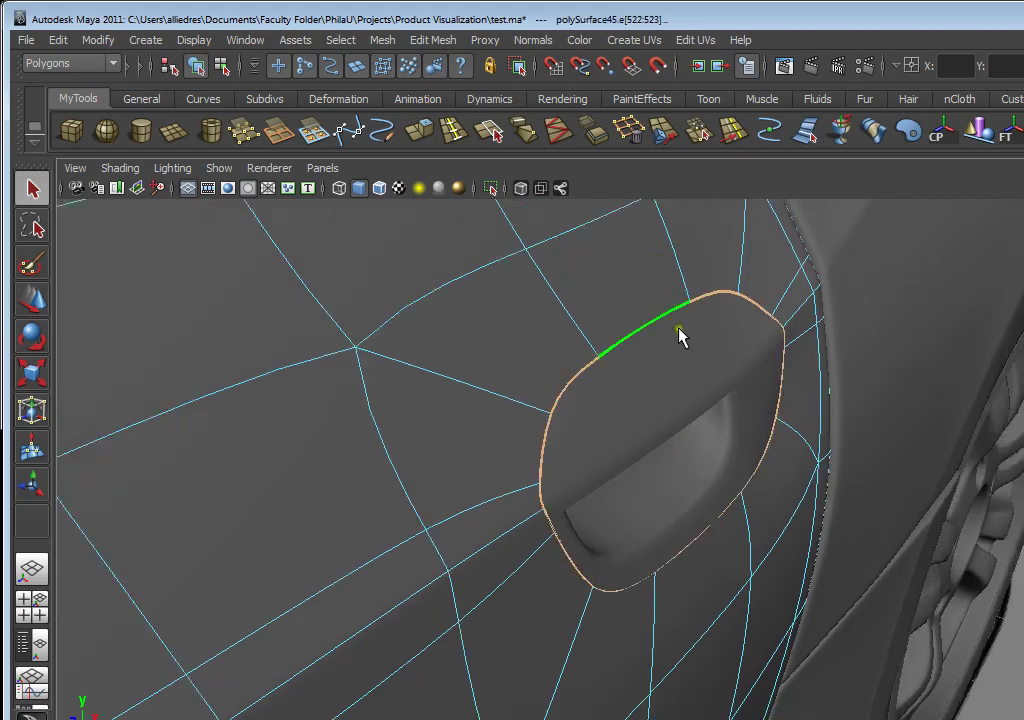
Extrude the border edge loop of the handle opening and push it inward behind the door surface
{"action": "left_click_drag", "start_coordinate": [676, 317], "coordinate": [700, 358], "text": "alt"}
{"action": "left_click", "coordinate": [418, 132]}
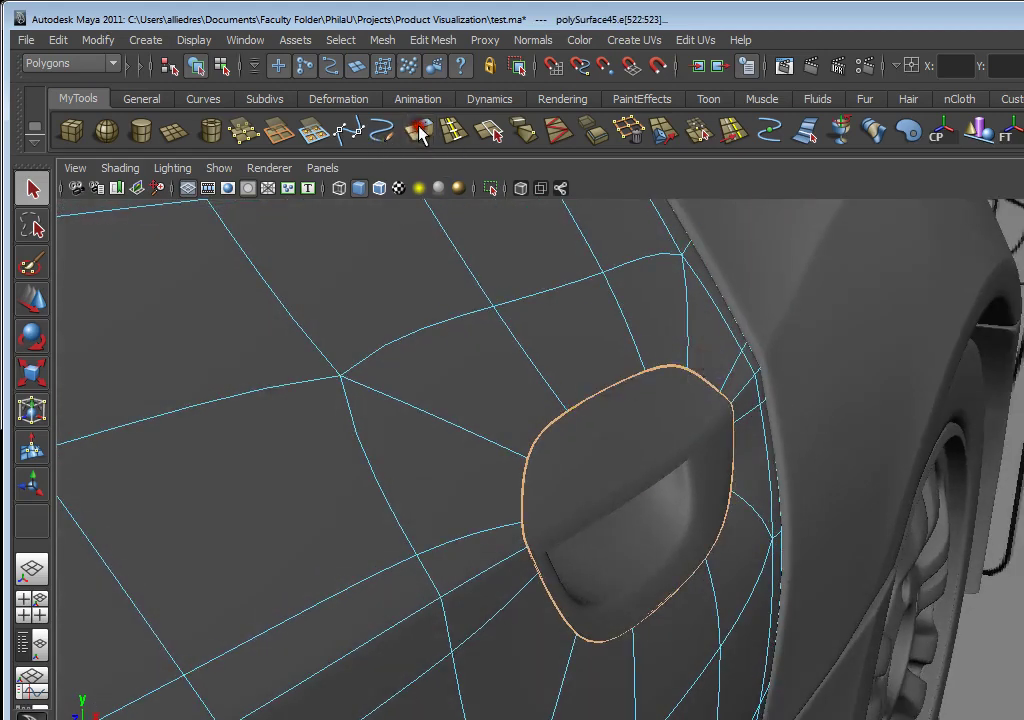
{"action": "left_click_drag", "start_coordinate": [662, 502], "coordinate": [510, 515], "text": "alt"}
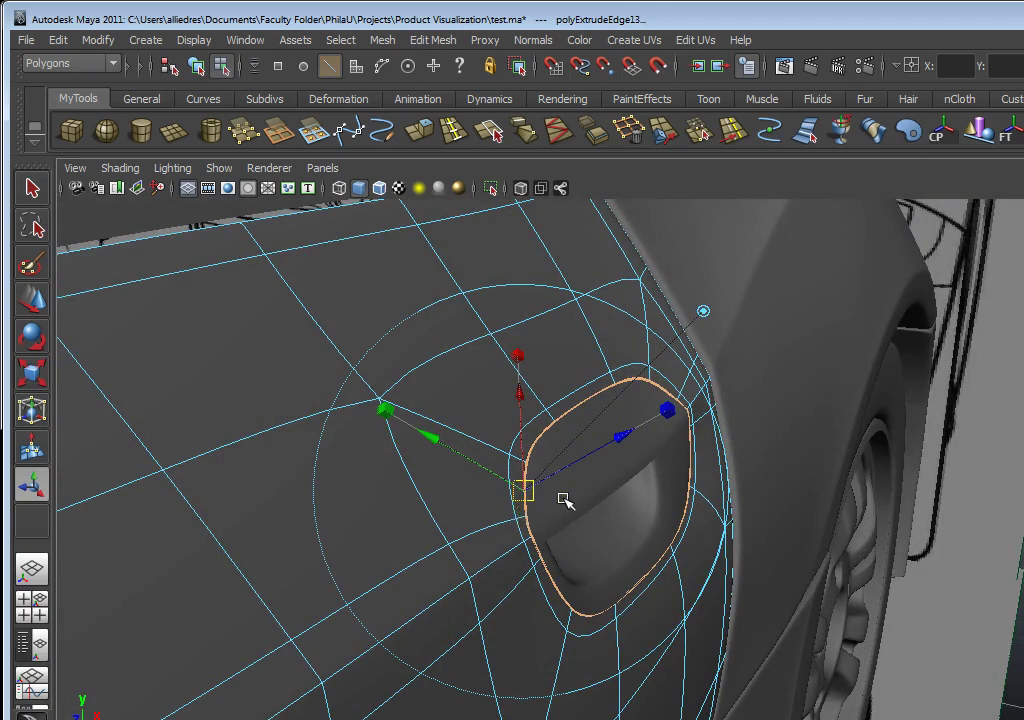
{"action": "left_click_drag", "start_coordinate": [628, 443], "coordinate": [542, 517]}
{"action": "right_click_drag", "start_coordinate": [542, 517], "coordinate": [727, 521], "text": "alt"}
{"action": "left_click_drag", "start_coordinate": [727, 521], "coordinate": [467, 357], "text": "alt"}
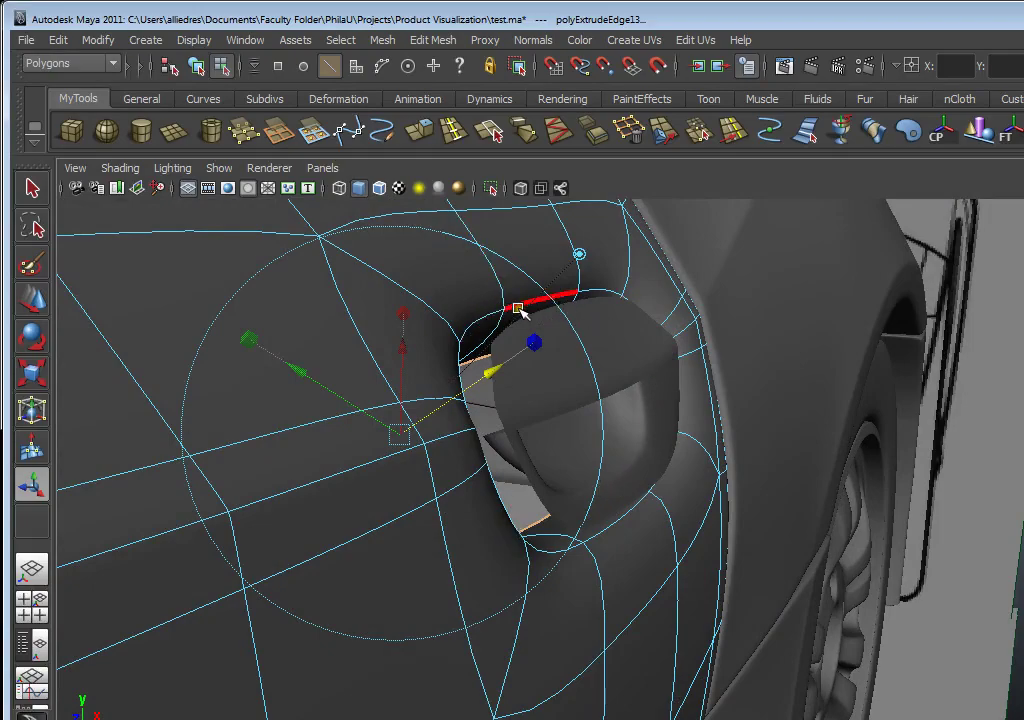
{"action": "left_click_drag", "start_coordinate": [528, 318], "coordinate": [563, 298], "text": "alt"}
{"action": "left_click_drag", "start_coordinate": [546, 366], "coordinate": [515, 360], "text": "alt"}
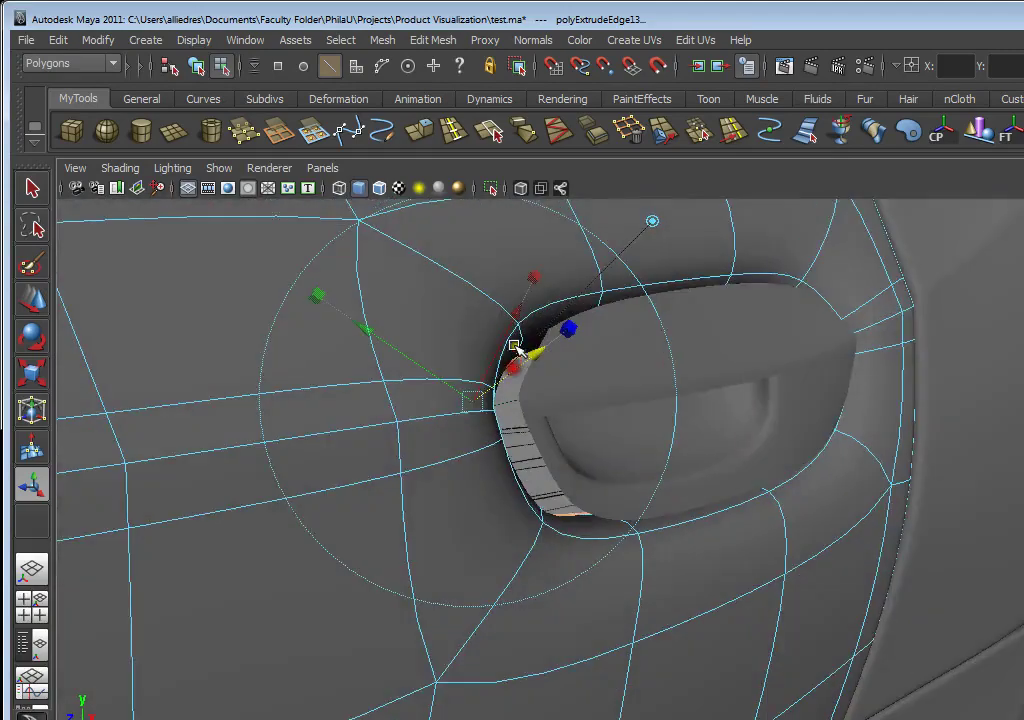
Return the door panel to object mode and turn off its smooth preview to inspect the extruded corners
{"action": "right_click_drag", "start_coordinate": [500, 249], "coordinate": [560, 237]}
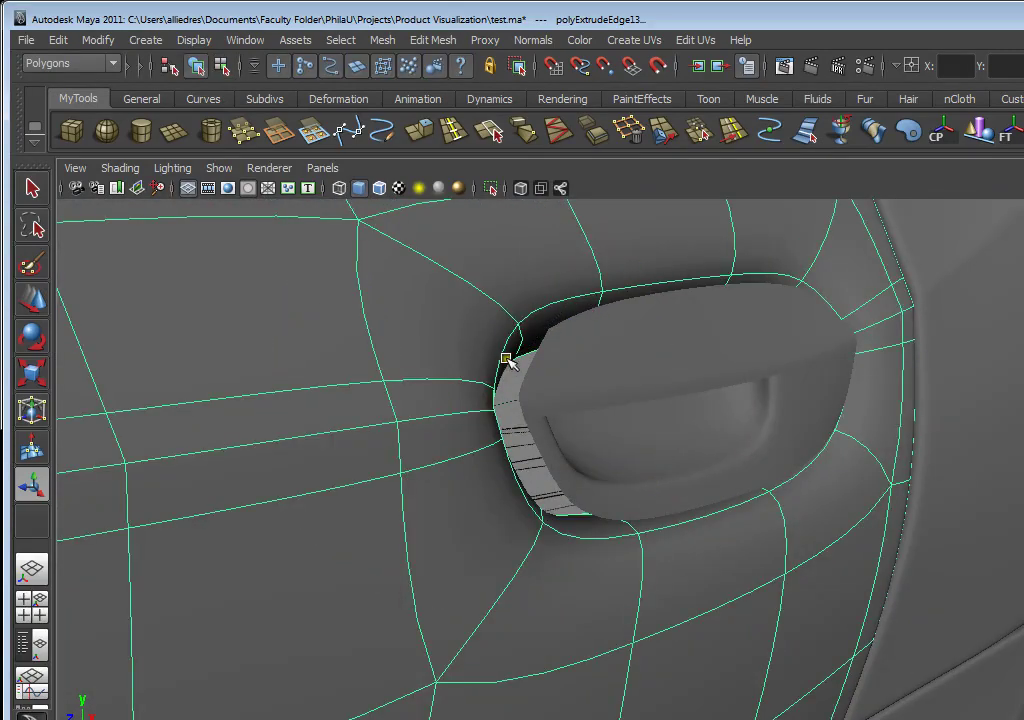
{"action": "left_click_drag", "start_coordinate": [548, 343], "coordinate": [558, 370], "text": "alt"}
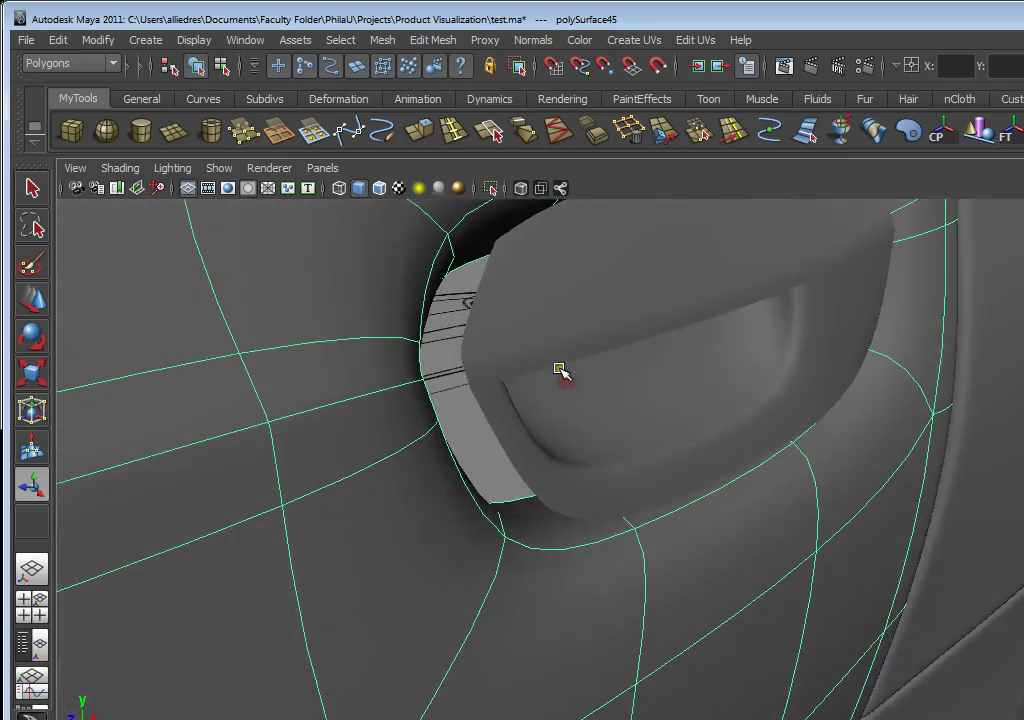
{"action": "key", "text": "1"}
{"action": "left_click_drag", "start_coordinate": [677, 389], "coordinate": [597, 469], "text": "alt"}
{"action": "left_click_drag", "start_coordinate": [446, 465], "coordinate": [714, 481], "text": "alt"}
{"action": "scroll", "coordinate": [576, 462], "scroll_direction": "down", "scroll_amount": 3}
{"action": "scroll", "coordinate": [427, 462], "scroll_direction": "up", "scroll_amount": 5}
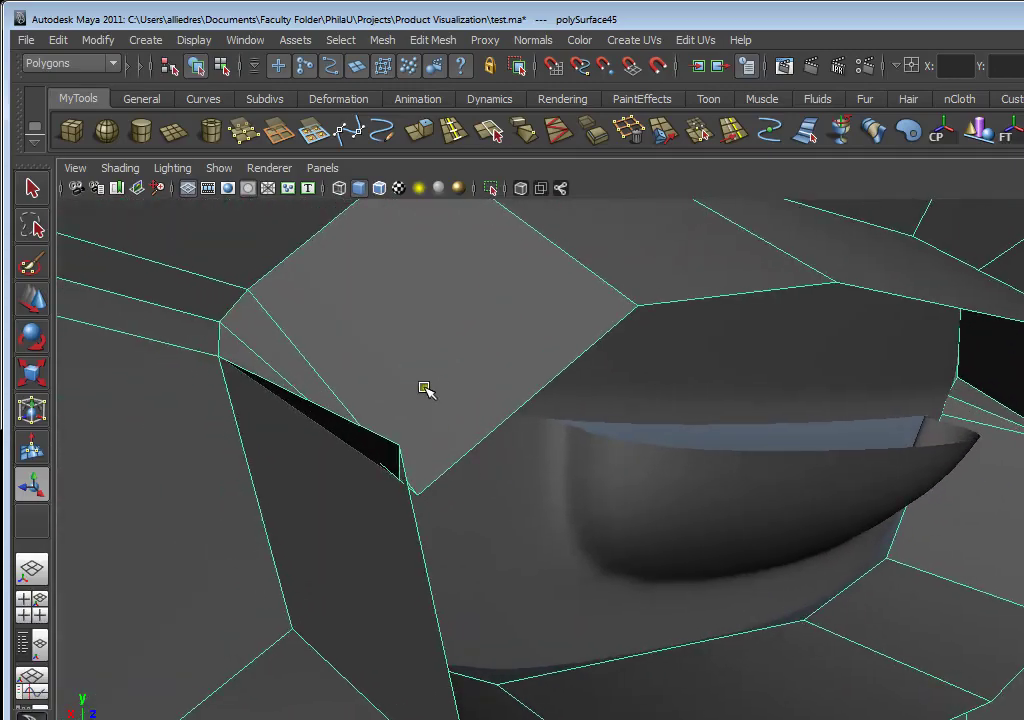
Move the overlapping inner vertex at the extruded rim's corner straight up to open the folded face
{"action": "right_click_drag", "start_coordinate": [425, 390], "coordinate": [379, 389]}
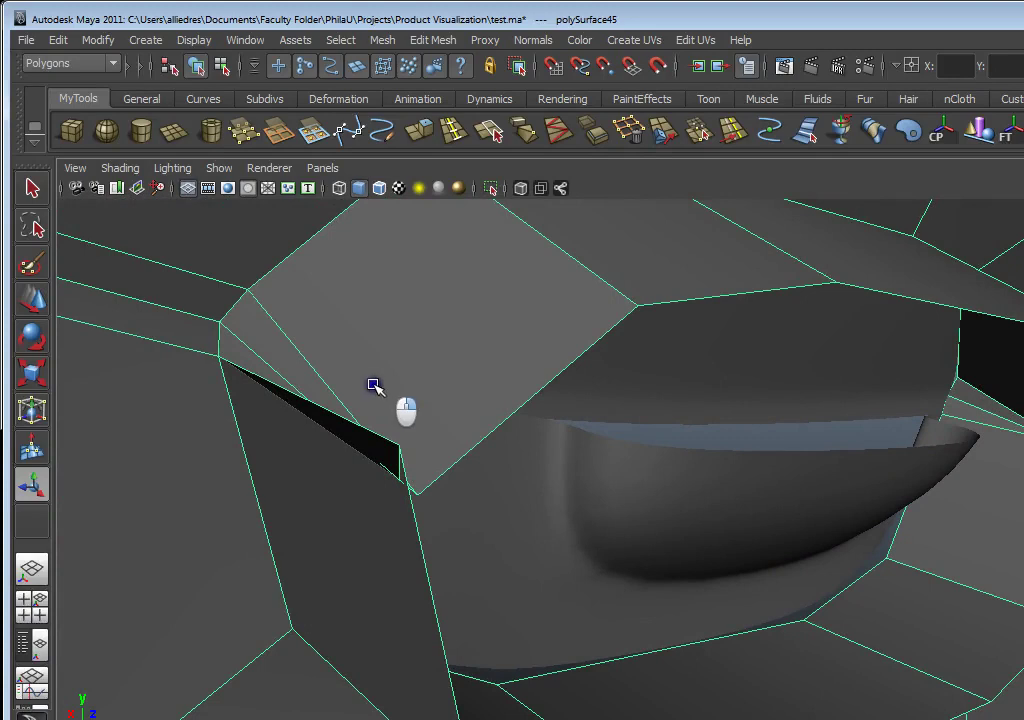
{"action": "left_click", "coordinate": [419, 494]}
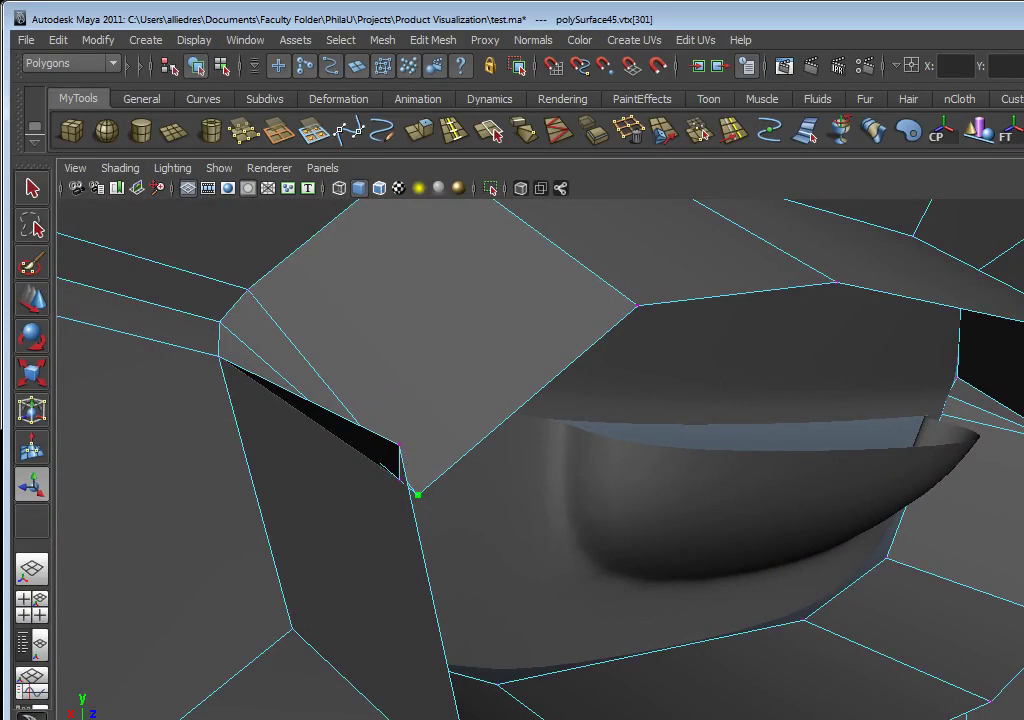
{"action": "left_click", "coordinate": [33, 299]}
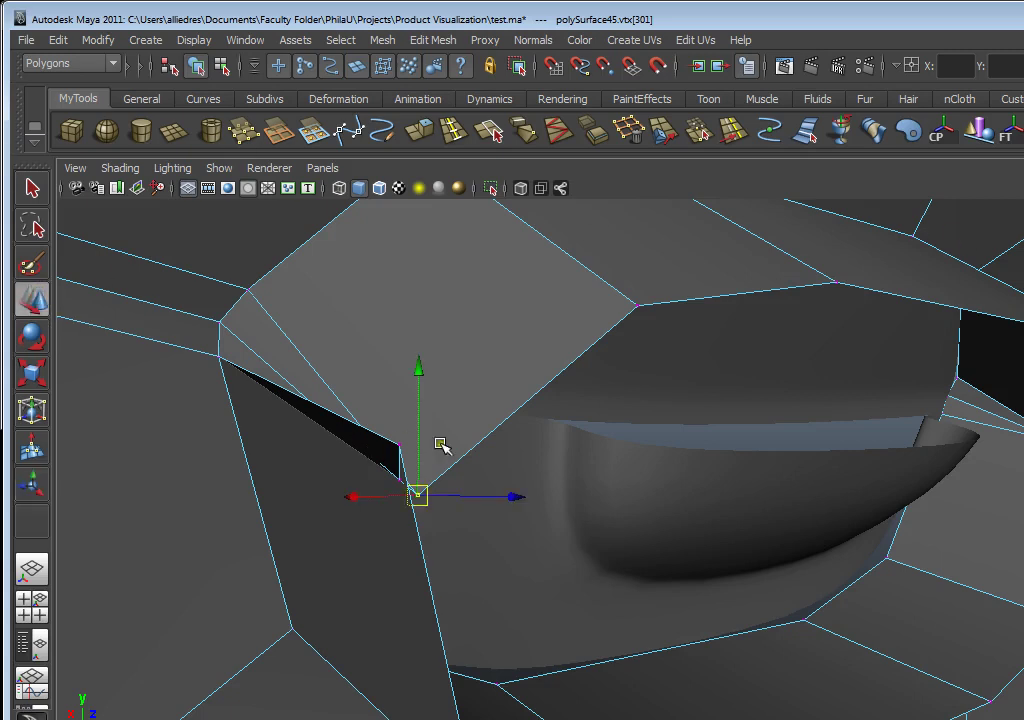
{"action": "left_click_drag", "start_coordinate": [420, 450], "coordinate": [436, 292]}
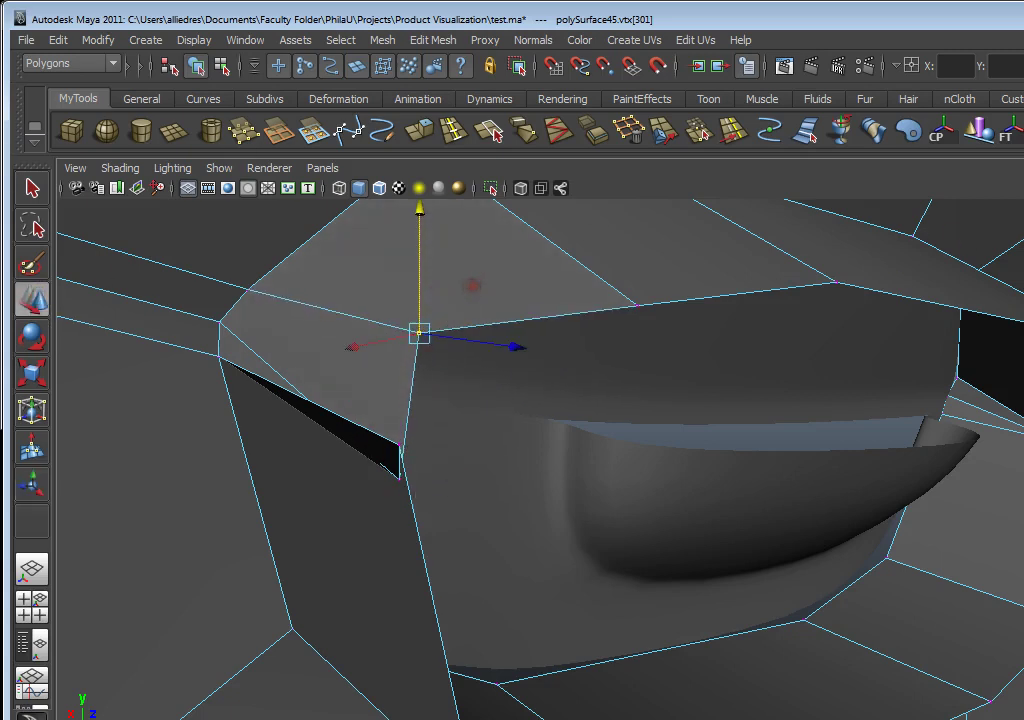
Reposition the neighbouring inner vertex at the same rim corner to untangle the extruded faces
{"action": "left_click", "coordinate": [397, 478]}
{"action": "left_click_drag", "start_coordinate": [430, 347], "coordinate": [433, 345]}
{"action": "left_click_drag", "start_coordinate": [502, 388], "coordinate": [310, 382], "text": "alt"}
{"action": "middle_click_drag", "start_coordinate": [77, 432], "coordinate": [260, 411], "text": "alt"}
{"action": "left_click_drag", "start_coordinate": [224, 394], "coordinate": [197, 389]}
{"action": "left_click_drag", "start_coordinate": [350, 405], "coordinate": [736, 480], "text": "alt"}
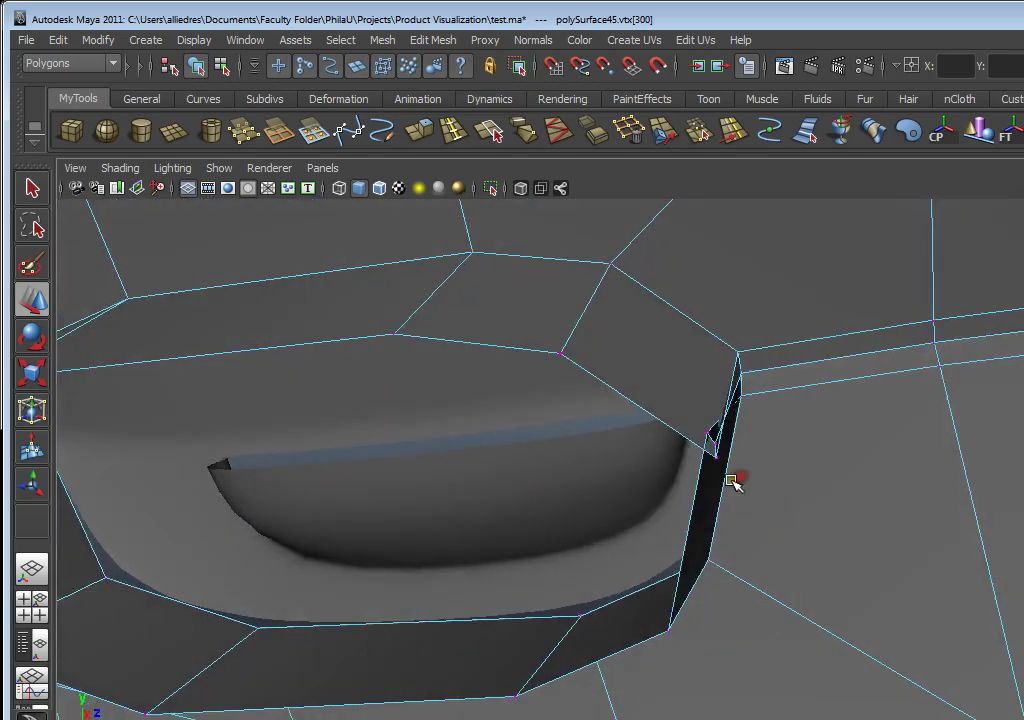
Move the overlapping inner vertices at the opposite end of the extruded rim upward to separate them
{"action": "left_click", "coordinate": [695, 410]}
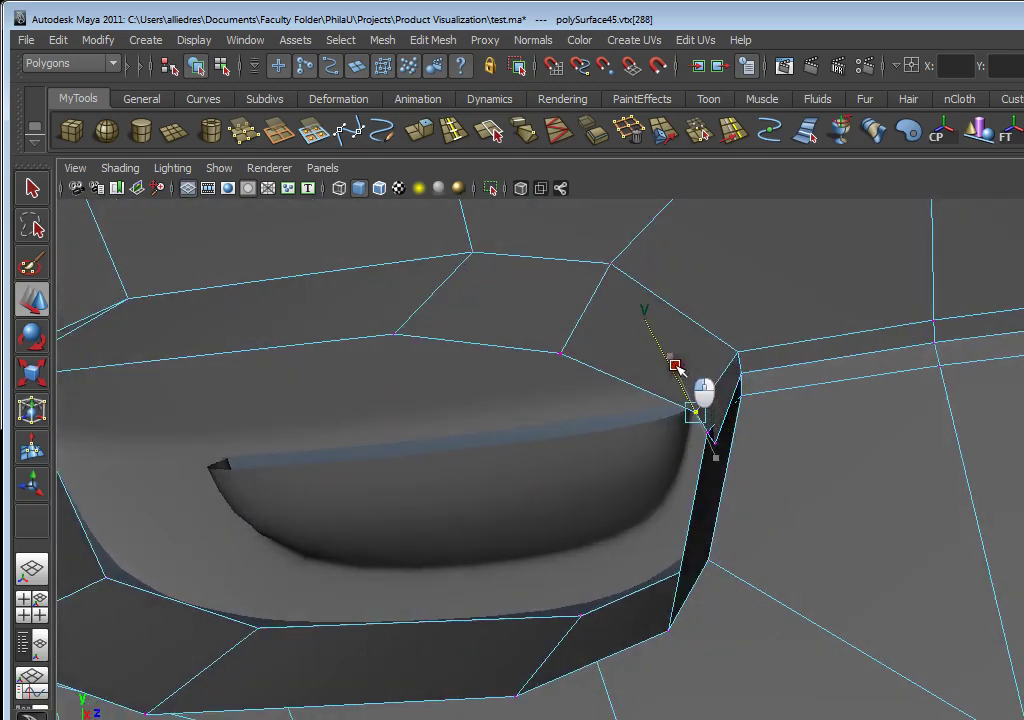
{"action": "left_click", "coordinate": [712, 440]}
{"action": "left_click", "coordinate": [713, 410]}
{"action": "right_click_drag", "start_coordinate": [710, 407], "coordinate": [677, 407]}
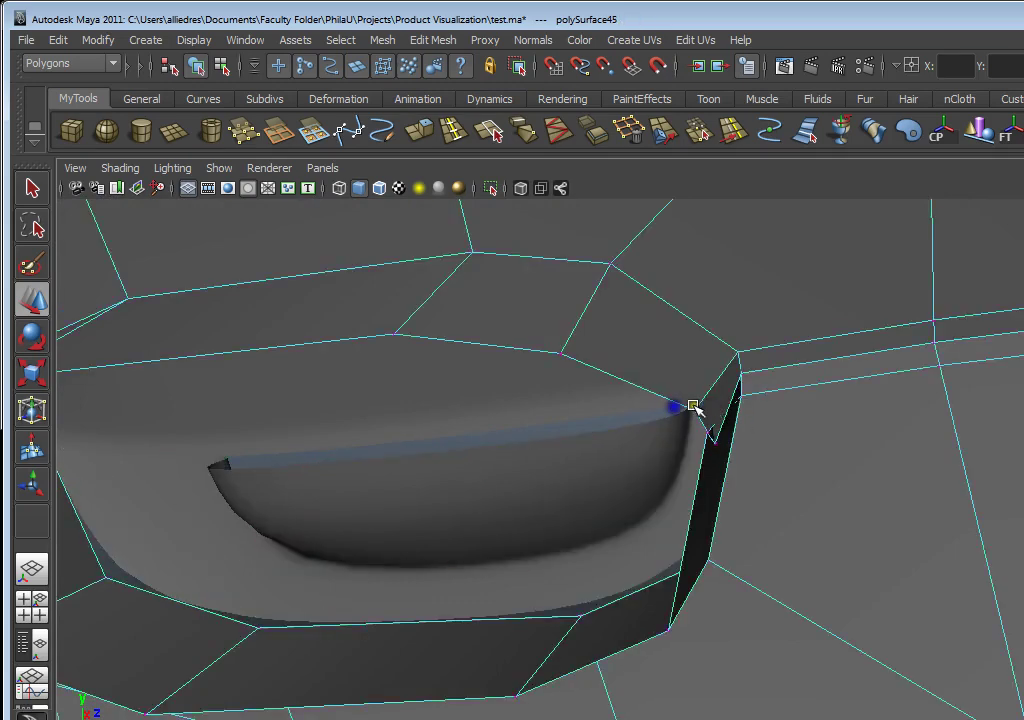
{"action": "left_click_drag", "start_coordinate": [721, 403], "coordinate": [725, 377]}
{"action": "left_click_drag", "start_coordinate": [681, 418], "coordinate": [251, 438], "text": "alt"}
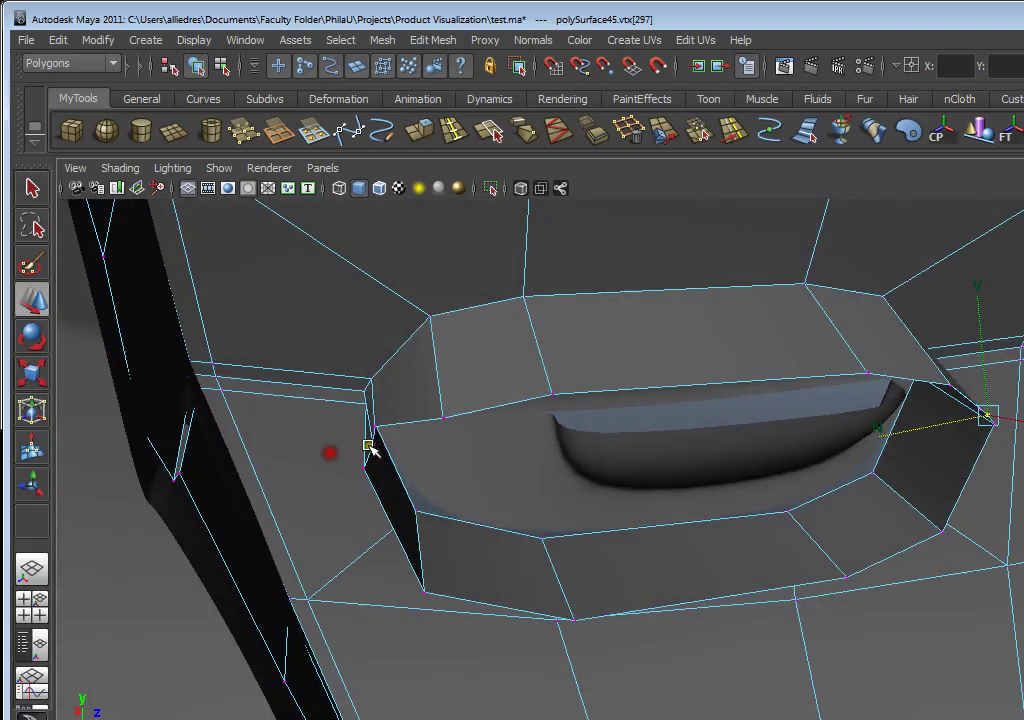
Inspect the adjusted rim corner from behind the door and check the lower handle piece's fit from outside
{"action": "left_click_drag", "start_coordinate": [914, 464], "coordinate": [706, 464], "text": "alt"}
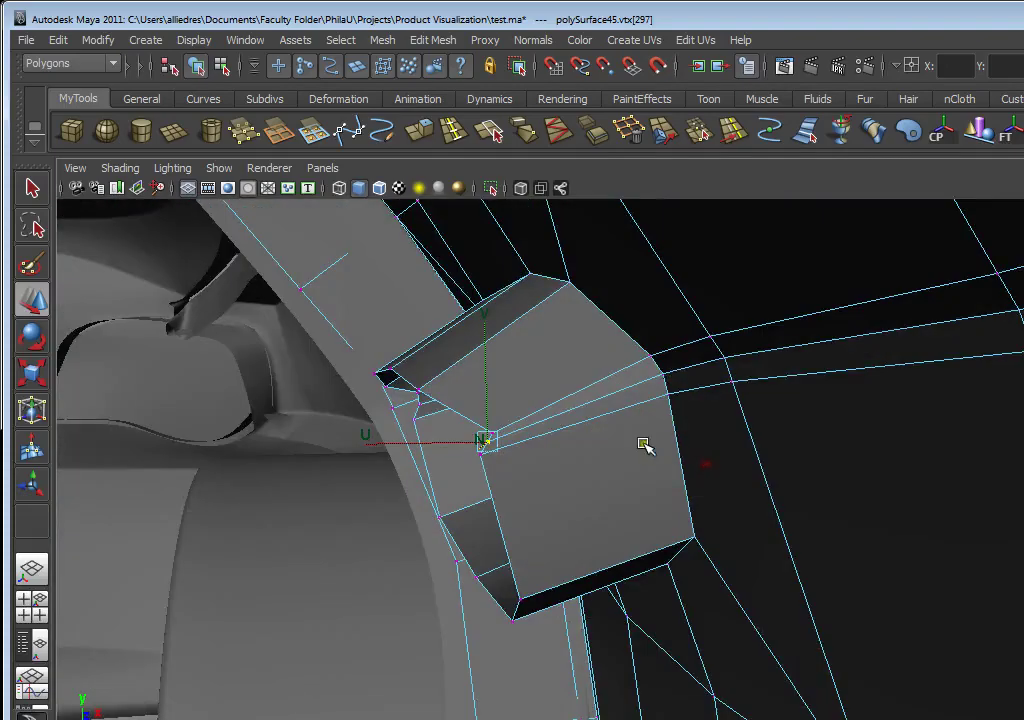
{"action": "middle_click_drag", "start_coordinate": [521, 434], "coordinate": [555, 459], "text": "alt"}
{"action": "scroll", "coordinate": [555, 459], "scroll_direction": "up", "scroll_amount": 5}
{"action": "left_click", "coordinate": [573, 341]}
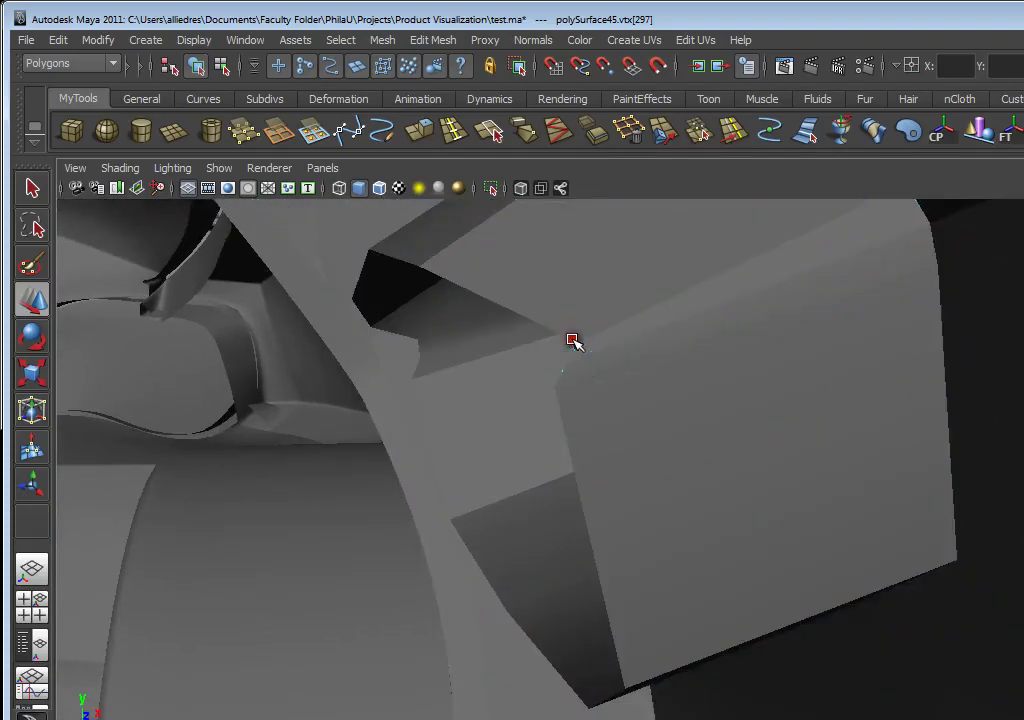
{"action": "scroll", "coordinate": [800, 385], "scroll_direction": "down", "scroll_amount": 5}
{"action": "left_click_drag", "start_coordinate": [875, 412], "coordinate": [898, 420], "text": "alt"}
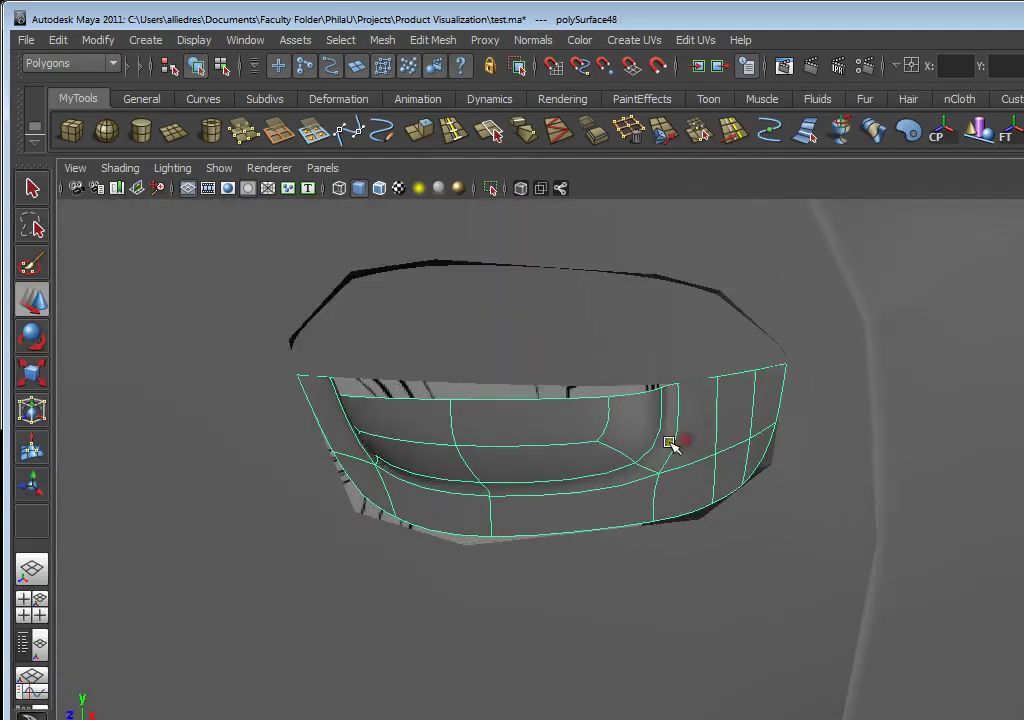
Select the door panel and preview it smoothed around the handle opening's extruded rim
{"action": "right_click_drag", "start_coordinate": [670, 446], "coordinate": [859, 515], "text": "alt"}
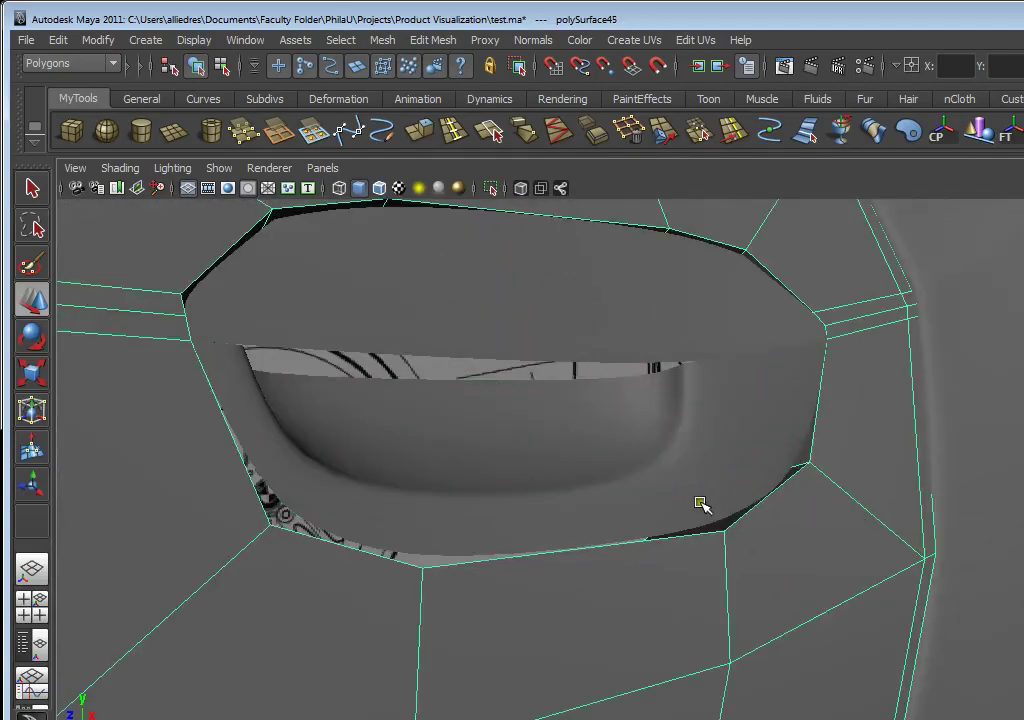
{"action": "left_click", "coordinate": [702, 505]}
{"action": "scroll", "coordinate": [702, 508], "scroll_direction": "down", "scroll_amount": 3}
{"action": "left_click_drag", "start_coordinate": [463, 477], "coordinate": [466, 487], "text": "alt"}
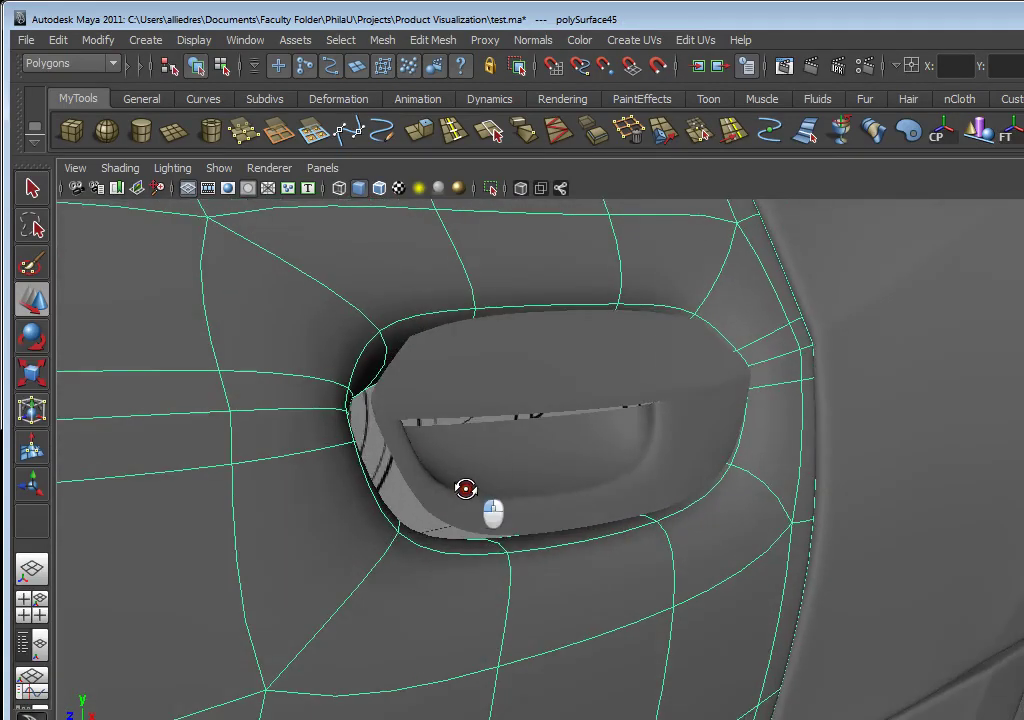
{"action": "left_click_drag", "start_coordinate": [388, 359], "coordinate": [380, 435], "text": "alt"}
{"action": "left_click_drag", "start_coordinate": [539, 496], "coordinate": [480, 466], "text": "alt"}
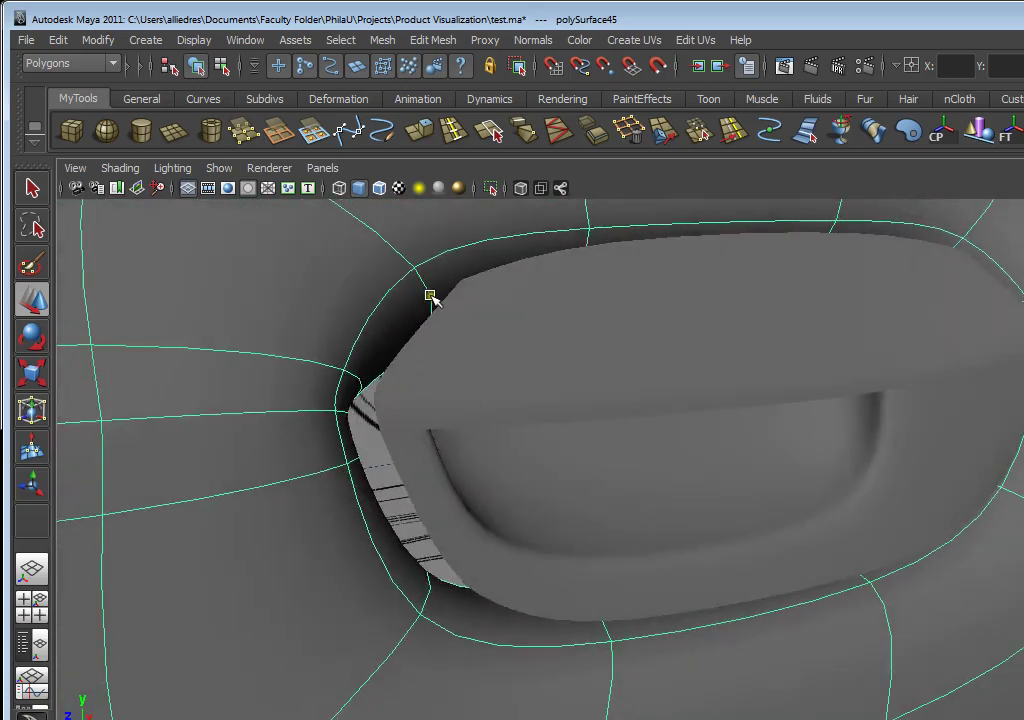
{"action": "left_click_drag", "start_coordinate": [432, 285], "coordinate": [542, 309], "text": "alt"}
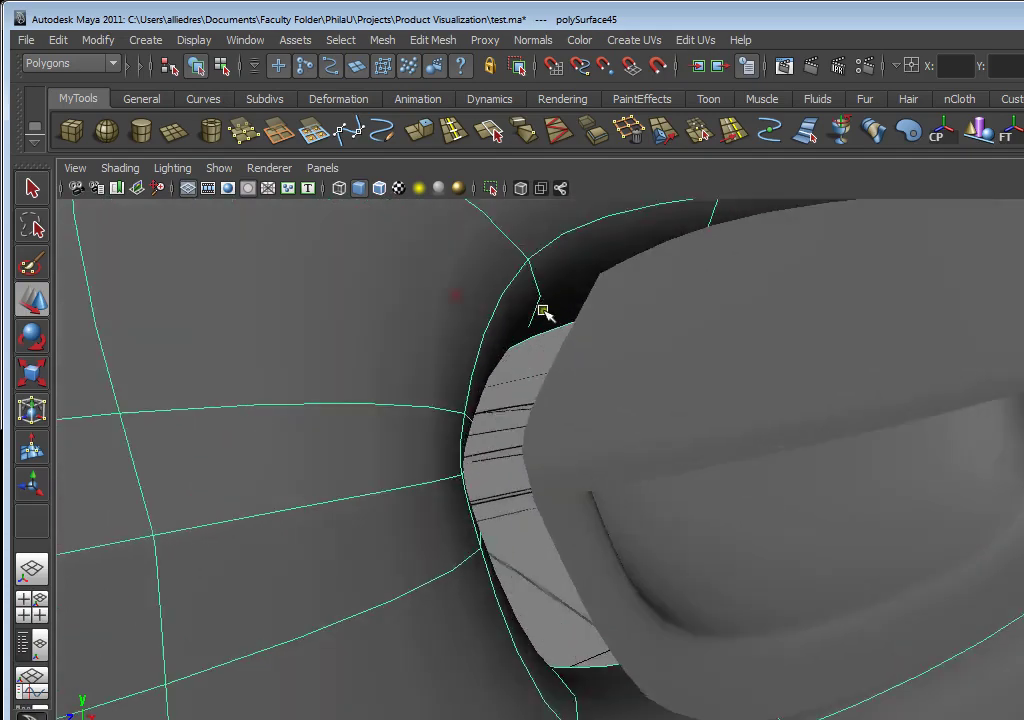
Insert an edge loop on the door's extruded handle rim, close to its front edge, to tighten the smoothed corner
{"action": "left_click", "coordinate": [453, 130]}
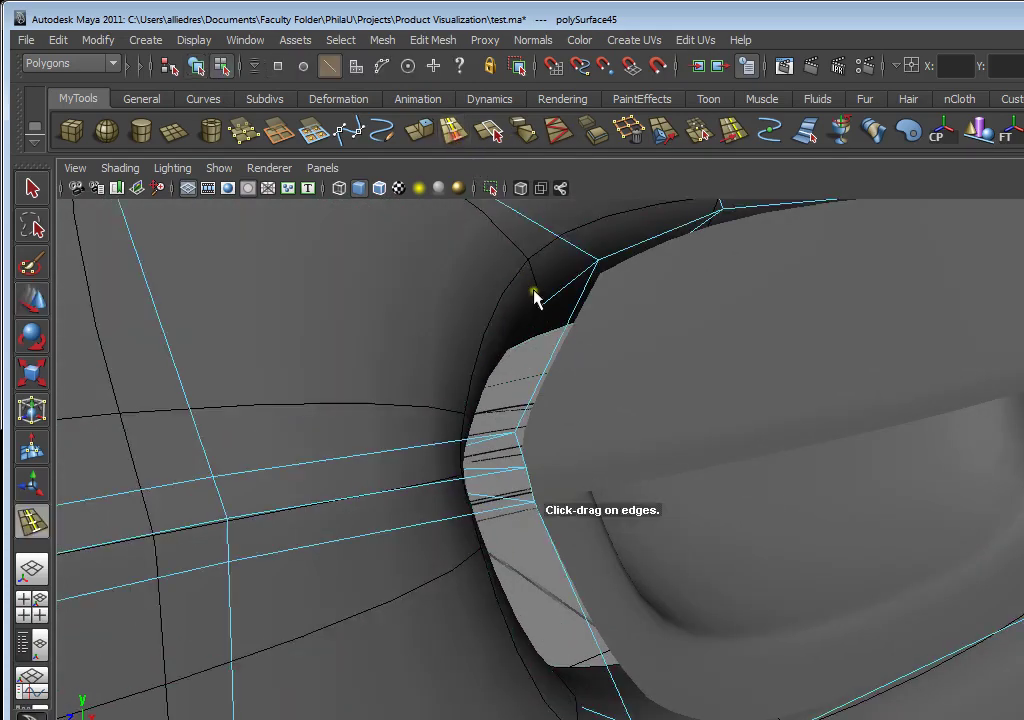
{"action": "left_click_drag", "start_coordinate": [576, 350], "coordinate": [629, 341], "text": "alt"}
{"action": "left_click_drag", "start_coordinate": [645, 390], "coordinate": [645, 380]}
{"action": "left_click", "coordinate": [645, 380]}
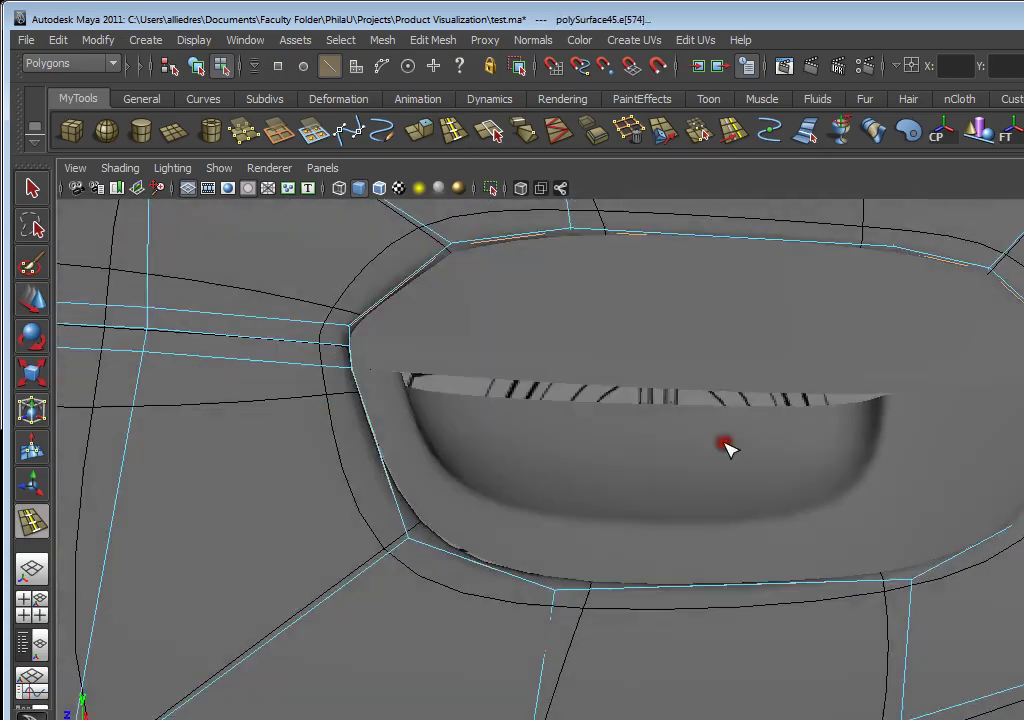
{"action": "mouse_move", "coordinate": [727, 446]}
{"action": "left_mouse_down", "text": "alt"}
{"action": "mouse_move", "coordinate": [650, 442]}
{"action": "mouse_move", "coordinate": [740, 456]}
{"action": "left_mouse_up", "text": "alt"}
{"action": "left_click", "coordinate": [31, 297]}
{"action": "right_click_drag", "start_coordinate": [548, 328], "coordinate": [588, 300]}
Examine the tightened rim and the gaps around the upper and lower handle pieces from several angles
{"action": "scroll", "coordinate": [604, 306], "scroll_direction": "down", "scroll_amount": 8}
{"action": "left_click_drag", "start_coordinate": [716, 565], "coordinate": [763, 569], "text": "alt"}
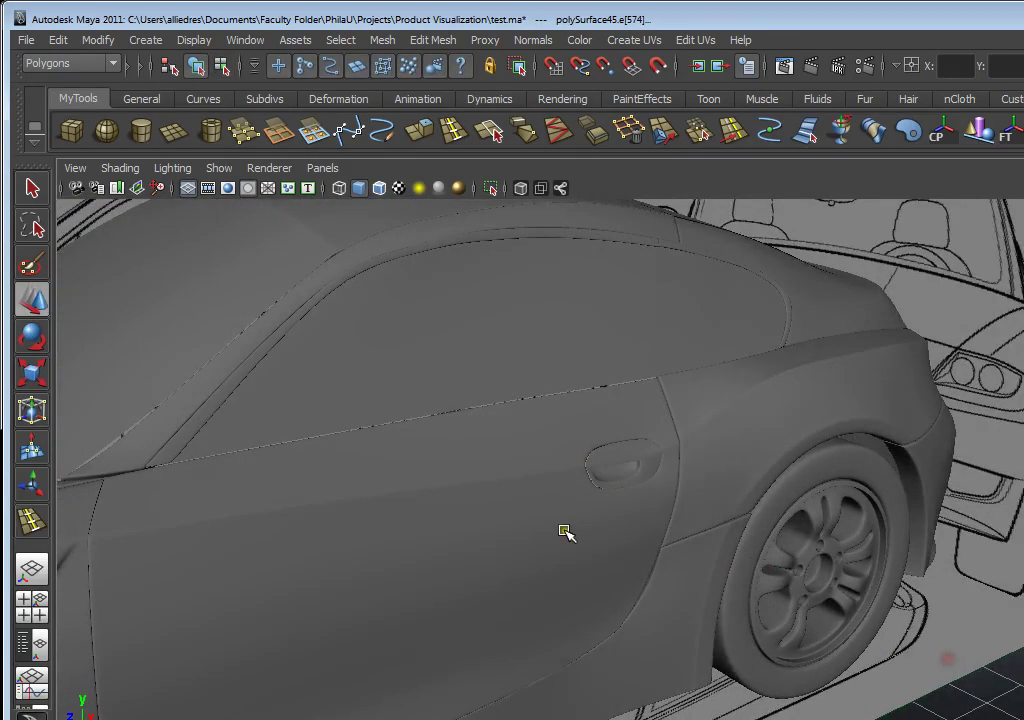
{"action": "scroll", "coordinate": [575, 527], "scroll_direction": "up", "scroll_amount": 10}
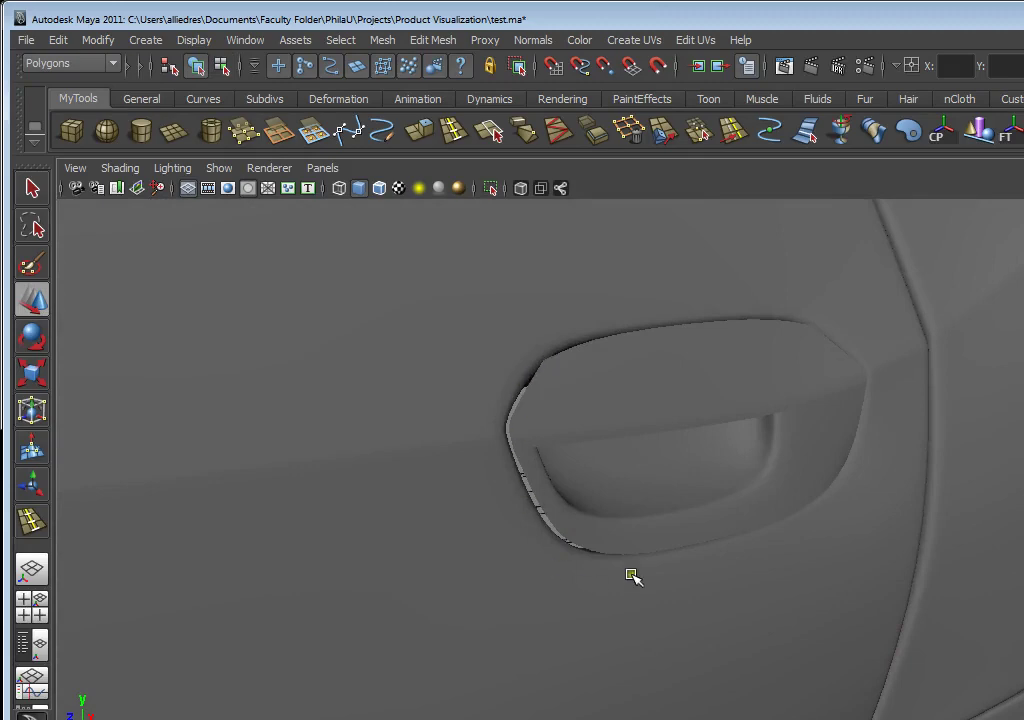
{"action": "scroll", "coordinate": [709, 473], "scroll_direction": "down", "scroll_amount": 5}
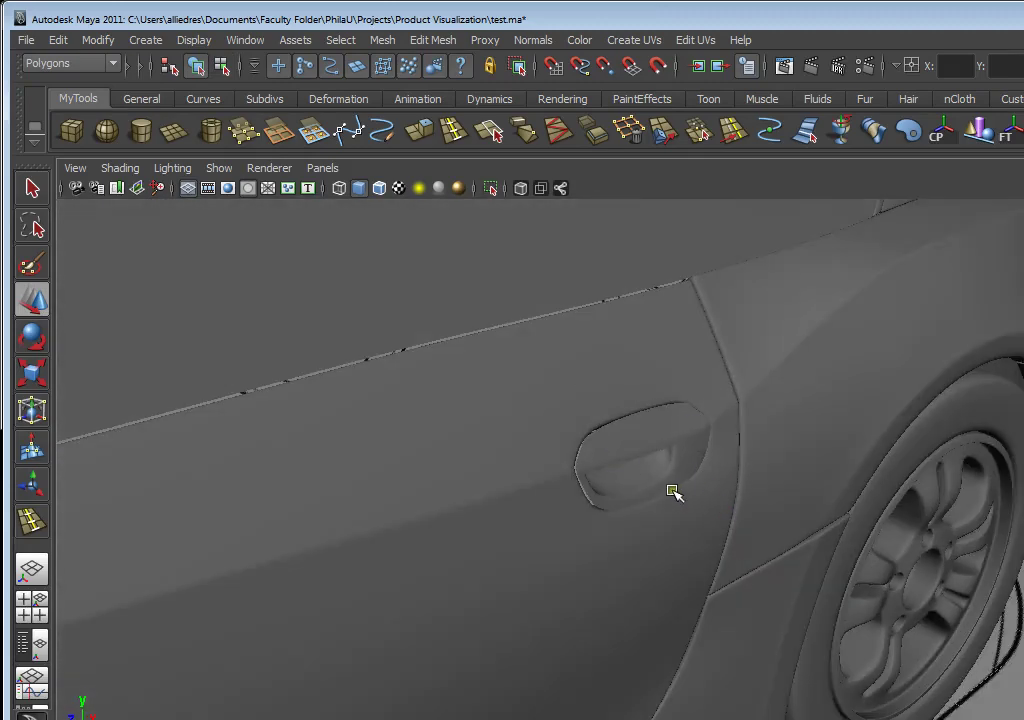
{"action": "scroll", "coordinate": [683, 486], "scroll_direction": "up", "scroll_amount": 5}
{"action": "left_click", "coordinate": [662, 377]}
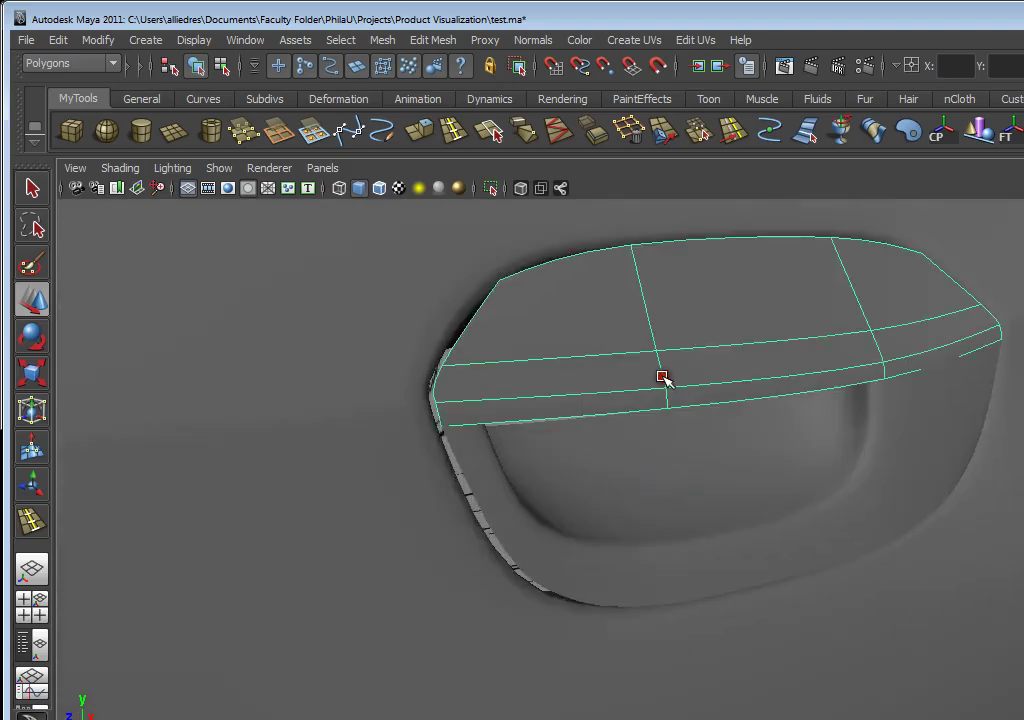
{"action": "left_click_drag", "start_coordinate": [583, 352], "coordinate": [557, 359], "text": "alt"}
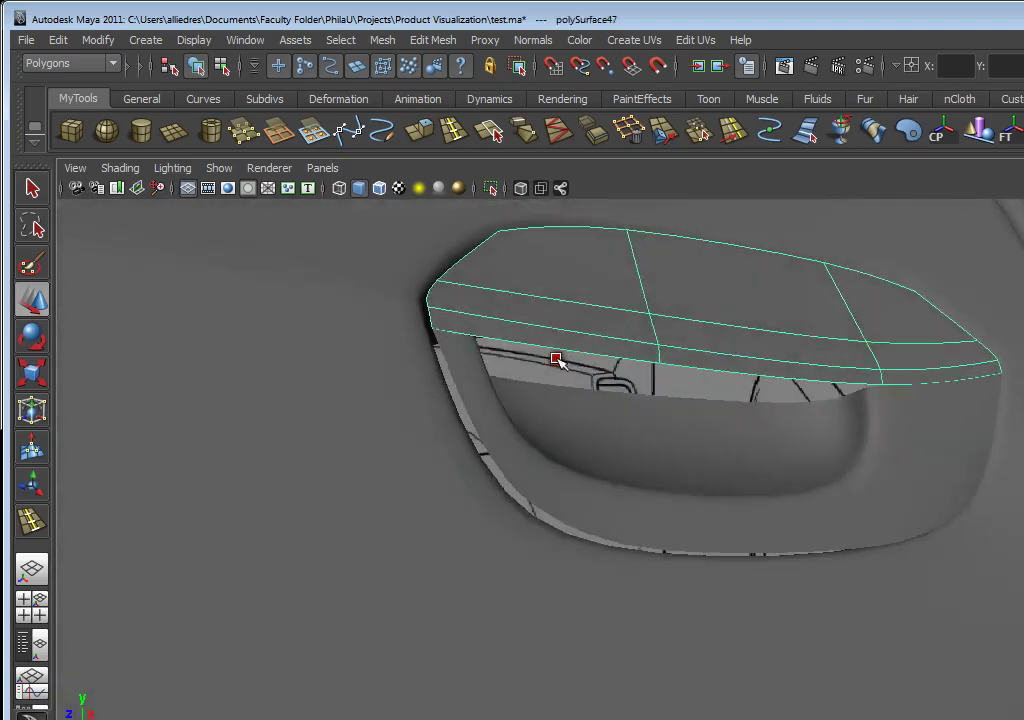
{"action": "left_click", "coordinate": [850, 484]}
{"action": "left_click_drag", "start_coordinate": [762, 497], "coordinate": [621, 519], "text": "alt"}
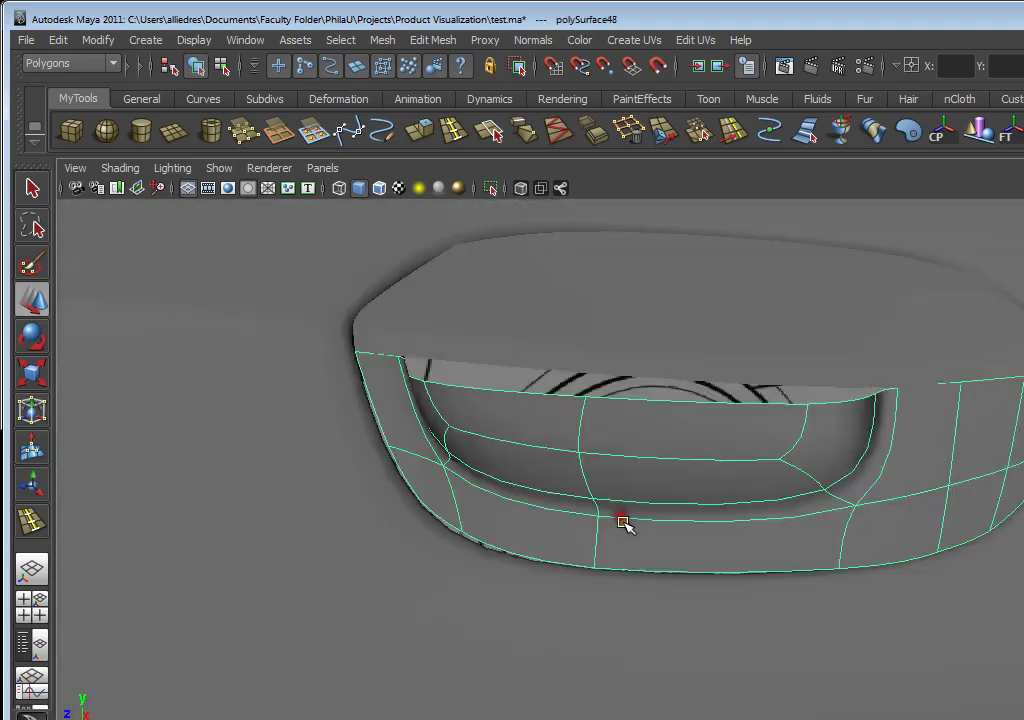
{"action": "scroll", "coordinate": [714, 559], "scroll_direction": "down", "scroll_amount": 2}
{"action": "left_click_drag", "start_coordinate": [711, 561], "coordinate": [752, 494], "text": "alt"}
{"action": "scroll", "coordinate": [704, 562], "scroll_direction": "up", "scroll_amount": 4}
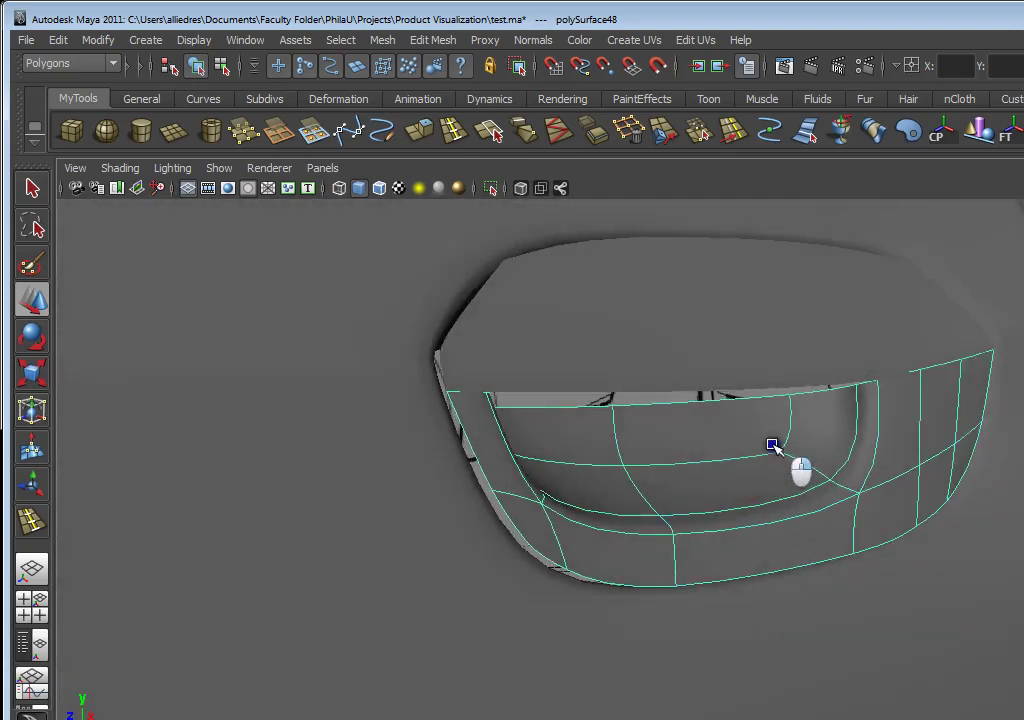
Select the lower handle piece's border edges along its sides and underside, leaving out the edges along its upper side
{"action": "key", "text": "F10"}
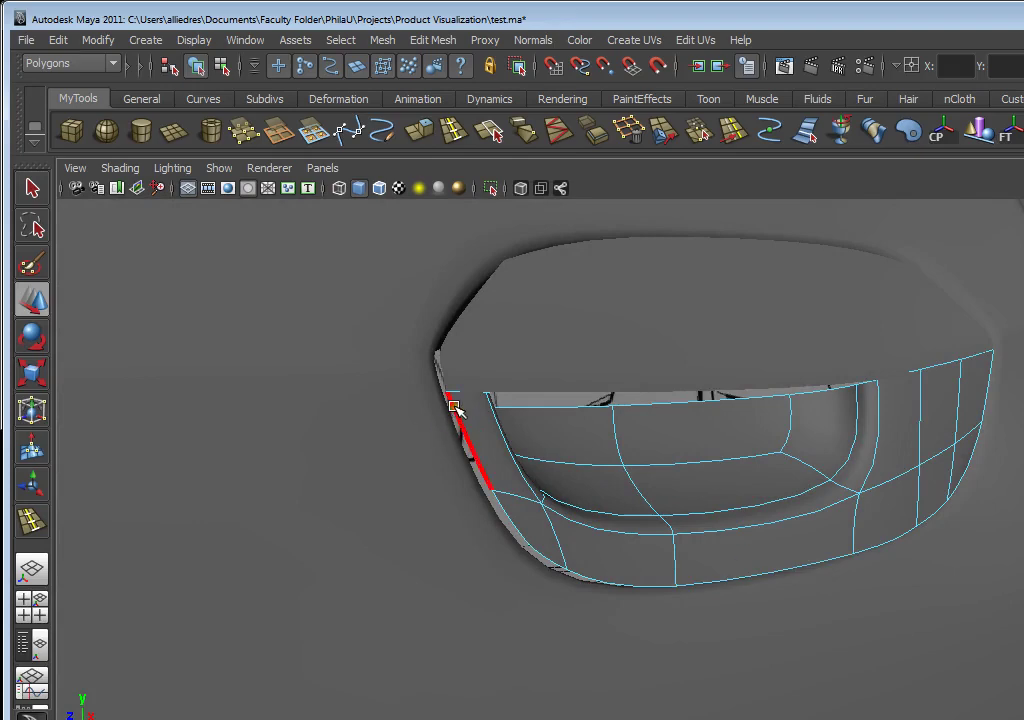
{"action": "left_click_drag", "start_coordinate": [505, 522], "coordinate": [536, 474], "text": "alt"}
{"action": "left_click", "coordinate": [533, 477]}
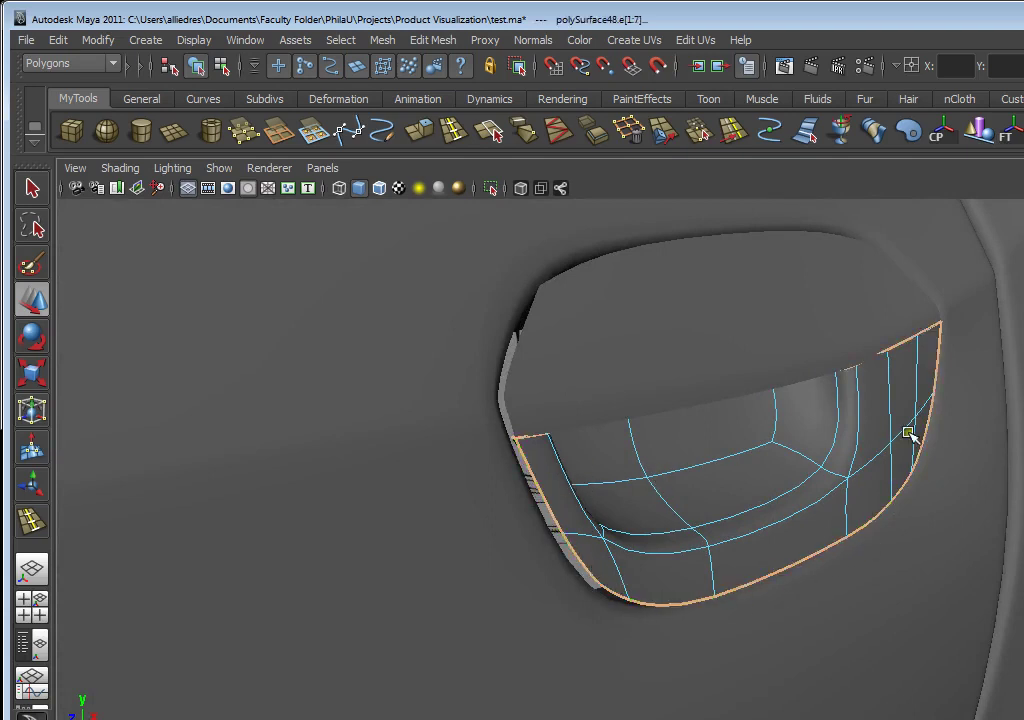
{"action": "left_click_drag", "start_coordinate": [893, 370], "coordinate": [333, 403], "text": "alt"}
{"action": "left_click", "coordinate": [286, 338], "text": "ctrl"}
{"action": "left_click", "coordinate": [390, 370], "text": "ctrl"}
{"action": "left_click_drag", "start_coordinate": [698, 404], "coordinate": [713, 400]}
{"action": "left_click_drag", "start_coordinate": [817, 486], "coordinate": [858, 432], "text": "alt"}
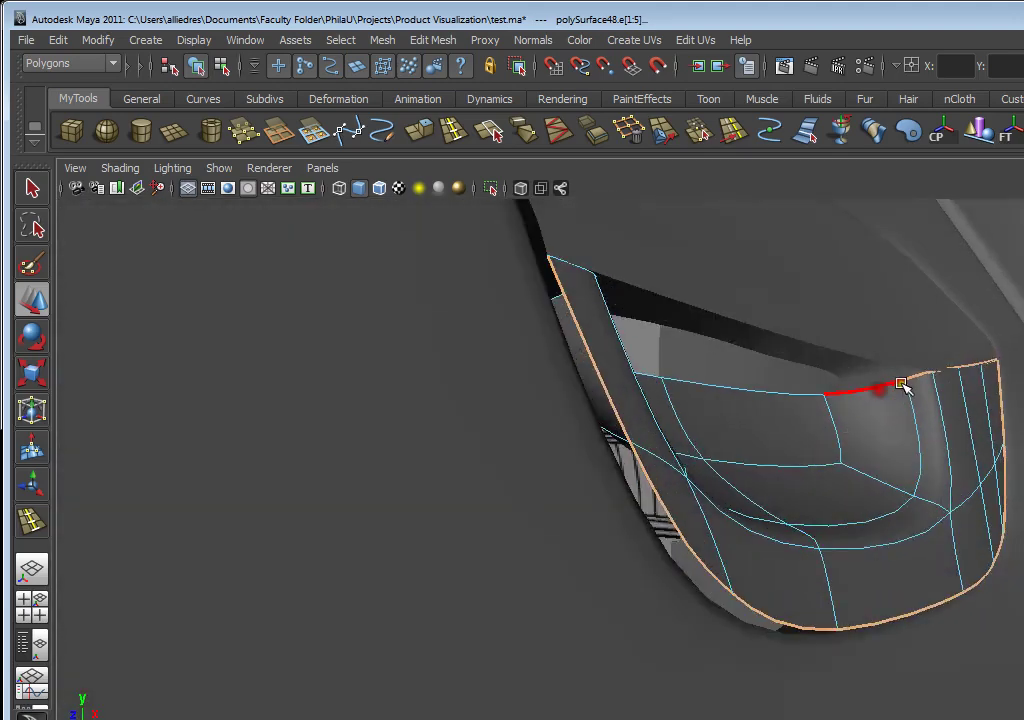
{"action": "left_click_drag", "start_coordinate": [922, 378], "coordinate": [944, 376]}
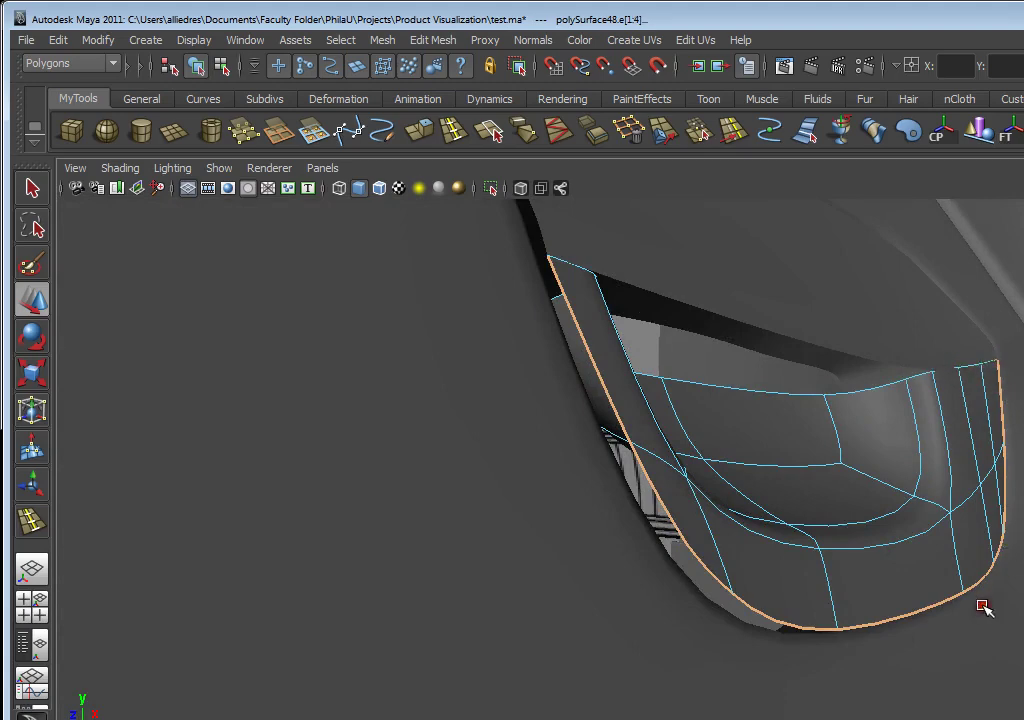
Extrude the lower handle piece's selected border edges inward into the door
{"action": "mouse_move", "coordinate": [785, 660]}
{"action": "left_mouse_down", "text": "alt"}
{"action": "mouse_move", "coordinate": [816, 635]}
{"action": "mouse_move", "coordinate": [793, 642]}
{"action": "left_mouse_up", "text": "alt"}
{"action": "scroll", "coordinate": [786, 642], "scroll_direction": "down", "scroll_amount": 3}
{"action": "left_click", "coordinate": [421, 134]}
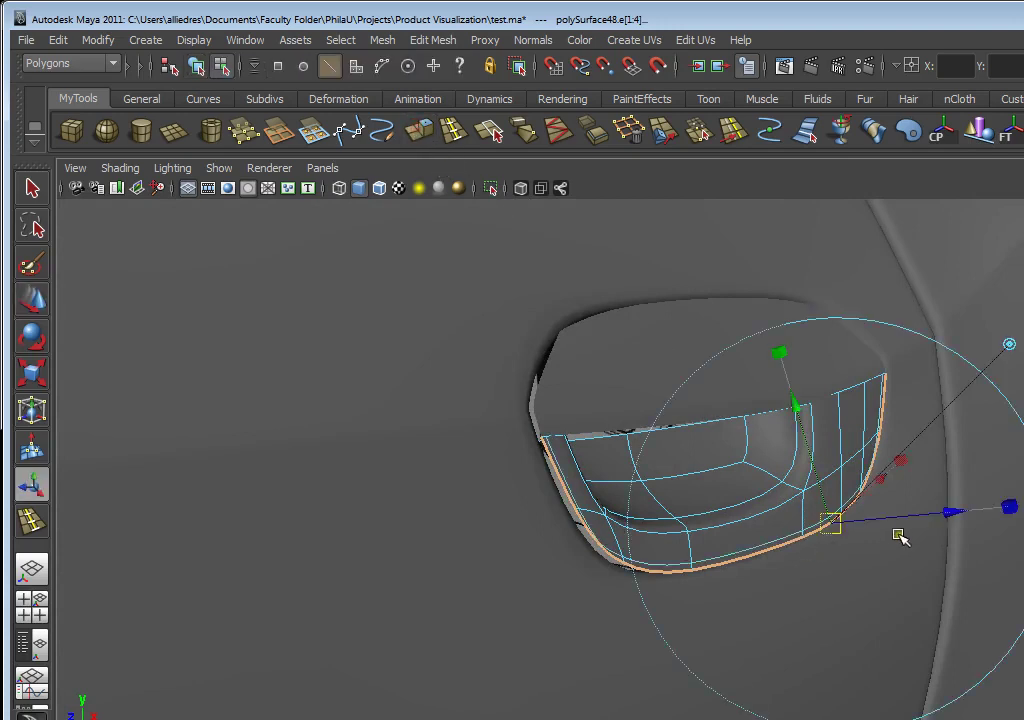
{"action": "left_click_drag", "start_coordinate": [908, 518], "coordinate": [713, 583]}
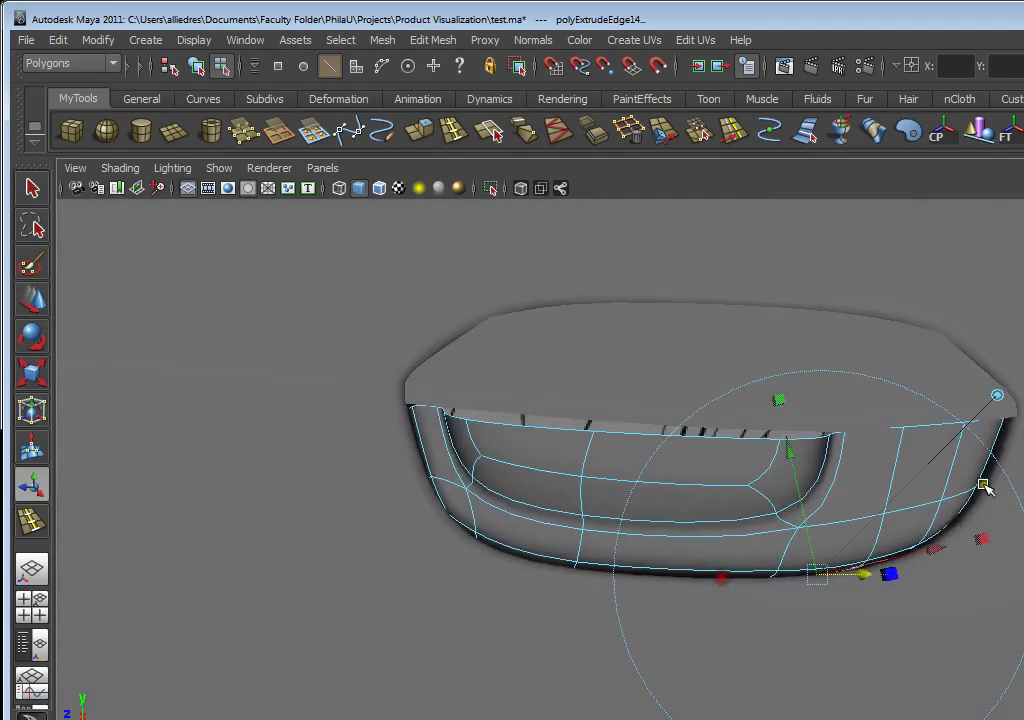
Check the lower handle piece's extruded border from behind the door and readjust its extrusion depth
{"action": "left_click_drag", "start_coordinate": [433, 497], "coordinate": [548, 494], "text": "alt"}
{"action": "right_click_drag", "start_coordinate": [548, 494], "coordinate": [606, 462], "text": "alt"}
{"action": "left_click_drag", "start_coordinate": [606, 462], "coordinate": [580, 504], "text": "alt"}
{"action": "right_click_drag", "start_coordinate": [620, 482], "coordinate": [670, 464]}
{"action": "left_click", "coordinate": [557, 371]}
{"action": "left_click_drag", "start_coordinate": [625, 420], "coordinate": [786, 428], "text": "alt"}
{"action": "key", "text": "ctrl+z"}
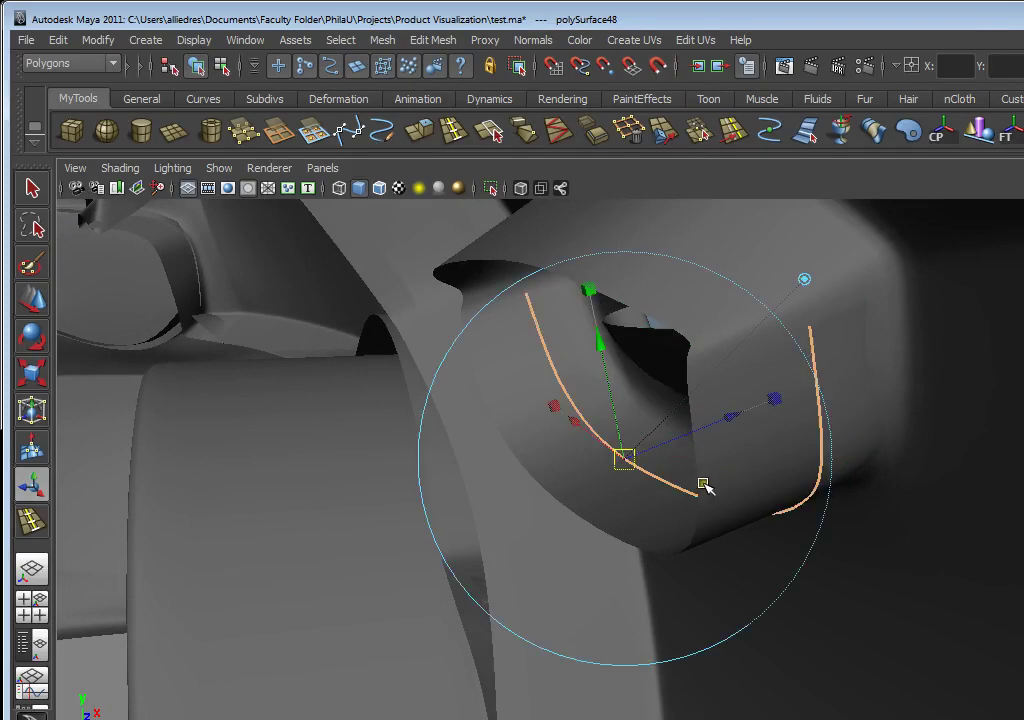
{"action": "left_click_drag", "start_coordinate": [680, 435], "coordinate": [615, 475]}
{"action": "left_click_drag", "start_coordinate": [741, 498], "coordinate": [628, 517], "text": "alt"}
{"action": "right_click_drag", "start_coordinate": [628, 517], "coordinate": [650, 517], "text": "alt"}
{"action": "right_click_drag", "start_coordinate": [822, 495], "coordinate": [896, 489]}
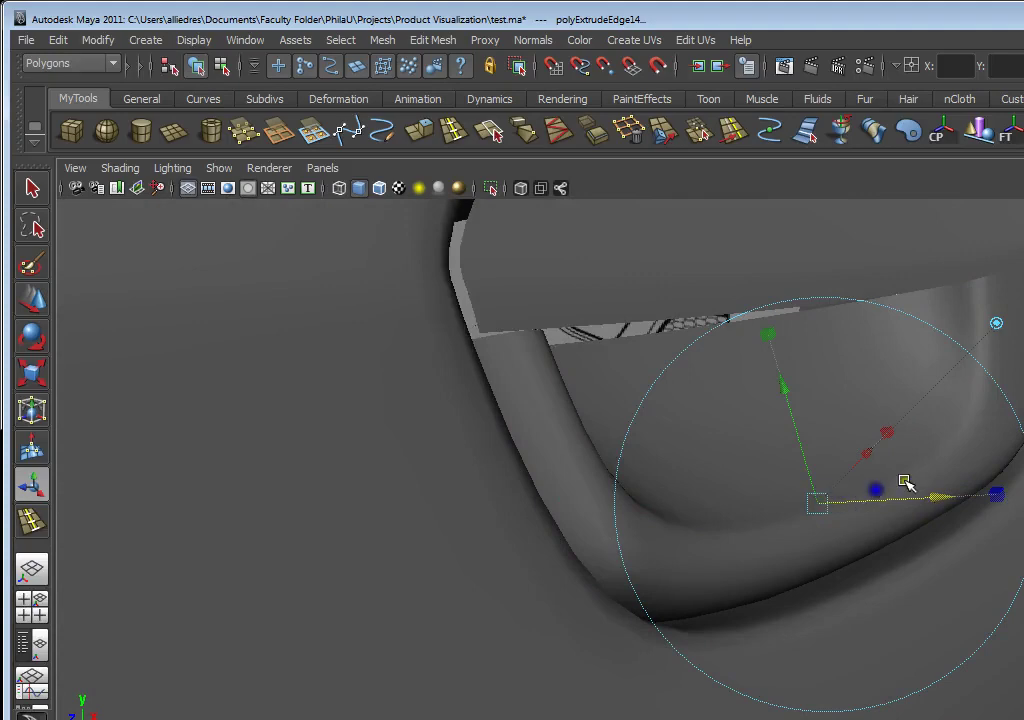
Insert an edge loop on the lower handle piece's extruded border near its front edge to sharpen the outline
{"action": "left_click", "coordinate": [972, 412]}
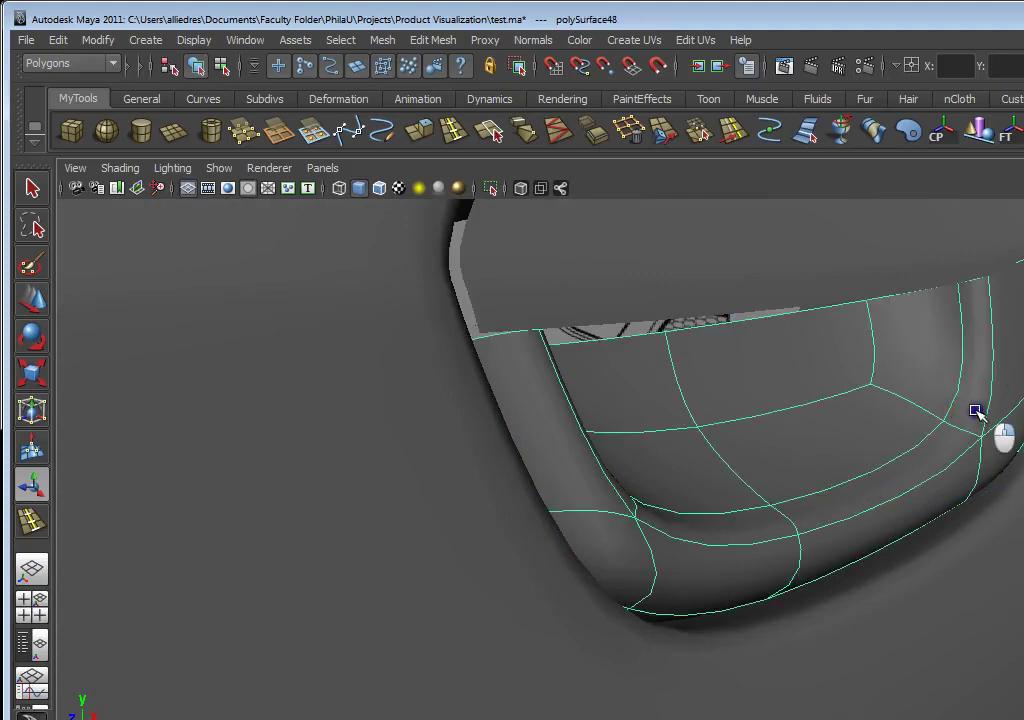
{"action": "mouse_move", "coordinate": [735, 560]}
{"action": "left_mouse_down", "text": "alt"}
{"action": "mouse_move", "coordinate": [651, 537]}
{"action": "mouse_move", "coordinate": [658, 549]}
{"action": "mouse_move", "coordinate": [523, 567]}
{"action": "mouse_move", "coordinate": [619, 606]}
{"action": "mouse_move", "coordinate": [642, 592]}
{"action": "mouse_move", "coordinate": [549, 578]}
{"action": "mouse_move", "coordinate": [518, 558]}
{"action": "mouse_move", "coordinate": [526, 563]}
{"action": "mouse_move", "coordinate": [519, 388]}
{"action": "left_mouse_up", "text": "alt"}
{"action": "left_click", "coordinate": [460, 138]}
{"action": "left_click_drag", "start_coordinate": [613, 457], "coordinate": [593, 428], "text": "alt"}
{"action": "left_click_drag", "start_coordinate": [561, 325], "coordinate": [559, 318]}
{"action": "left_click_drag", "start_coordinate": [705, 376], "coordinate": [800, 520], "text": "alt"}
{"action": "right_click_drag", "start_coordinate": [907, 414], "coordinate": [985, 386]}
{"action": "scroll", "coordinate": [986, 389], "scroll_direction": "down", "scroll_amount": 3}
{"action": "left_click_drag", "start_coordinate": [950, 436], "coordinate": [812, 489], "text": "alt"}
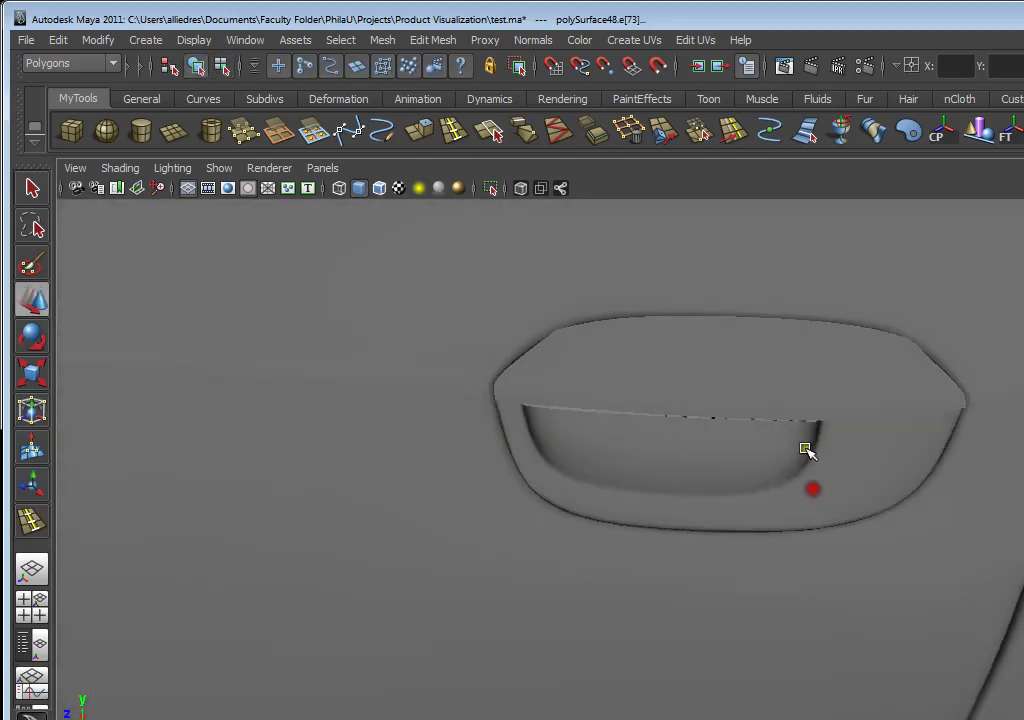
Extrude the entire border edge loop of the upper handle piece inward into the door
{"action": "scroll", "coordinate": [812, 489], "scroll_direction": "up", "scroll_amount": 3}
{"action": "left_click", "coordinate": [680, 427]}
{"action": "left_click_drag", "start_coordinate": [678, 443], "coordinate": [738, 427], "text": "alt"}
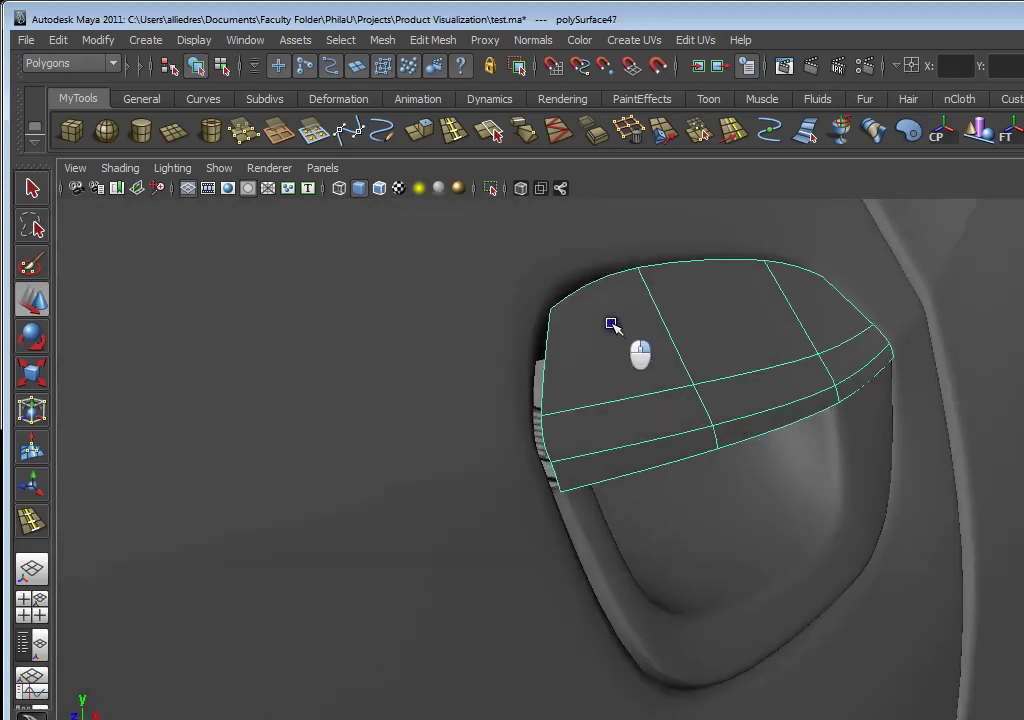
{"action": "left_click", "coordinate": [590, 284]}
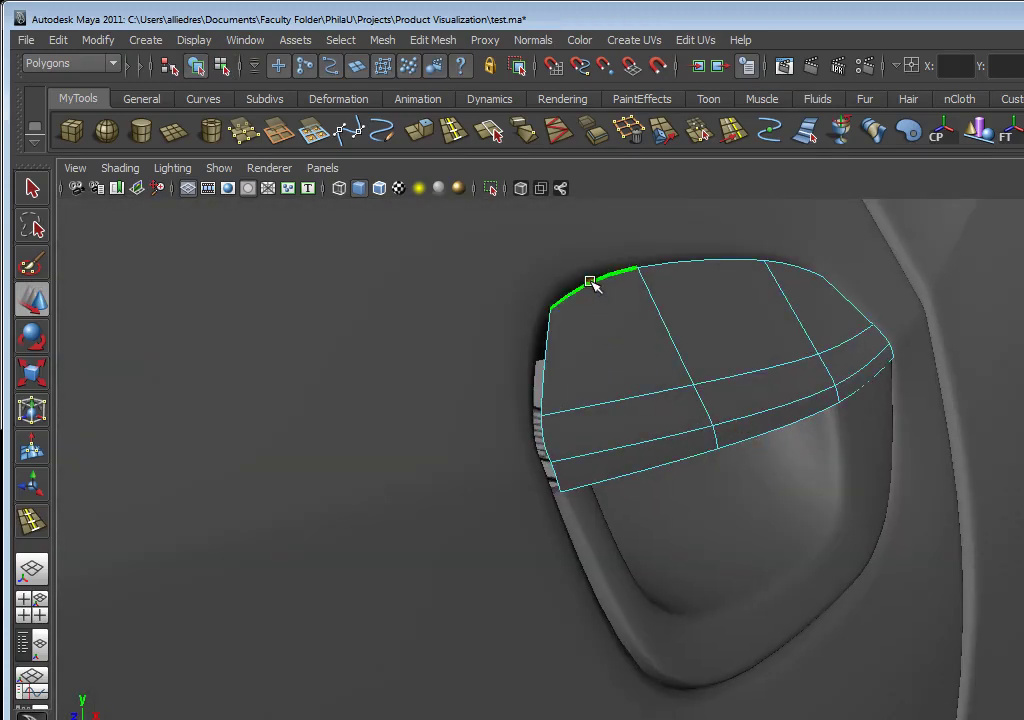
{"action": "double_click", "coordinate": [593, 282]}
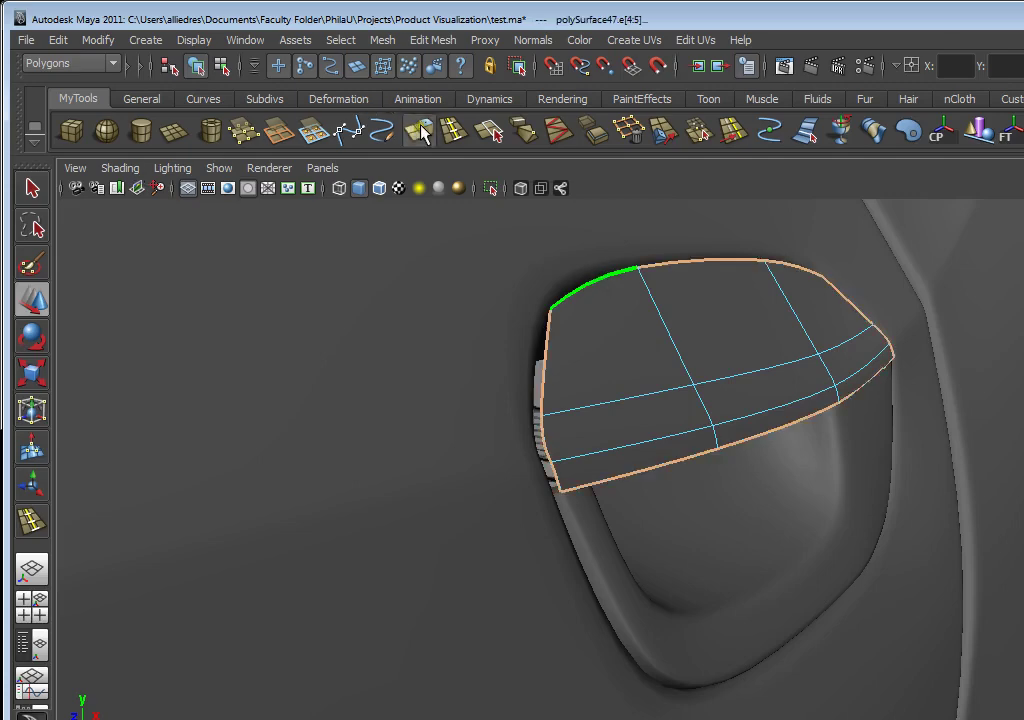
{"action": "left_click", "coordinate": [421, 135]}
{"action": "left_click_drag", "start_coordinate": [850, 443], "coordinate": [772, 438], "text": "alt"}
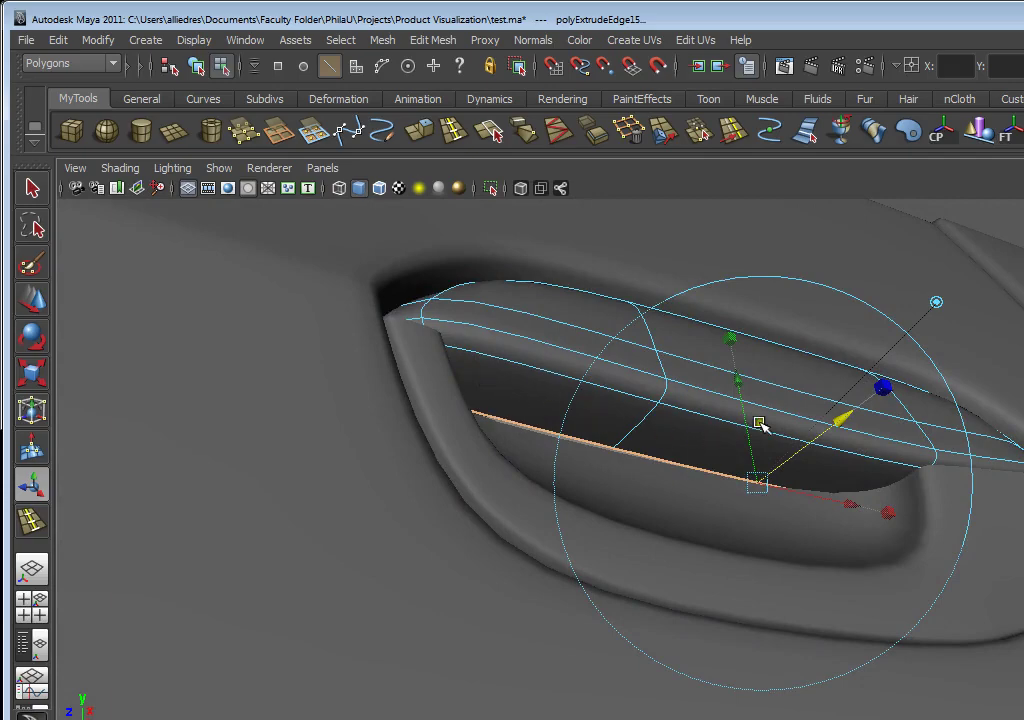
{"action": "left_click_drag", "start_coordinate": [600, 395], "coordinate": [805, 487], "text": "alt"}
{"action": "left_click_drag", "start_coordinate": [800, 428], "coordinate": [796, 430]}
{"action": "key", "text": "F8"}
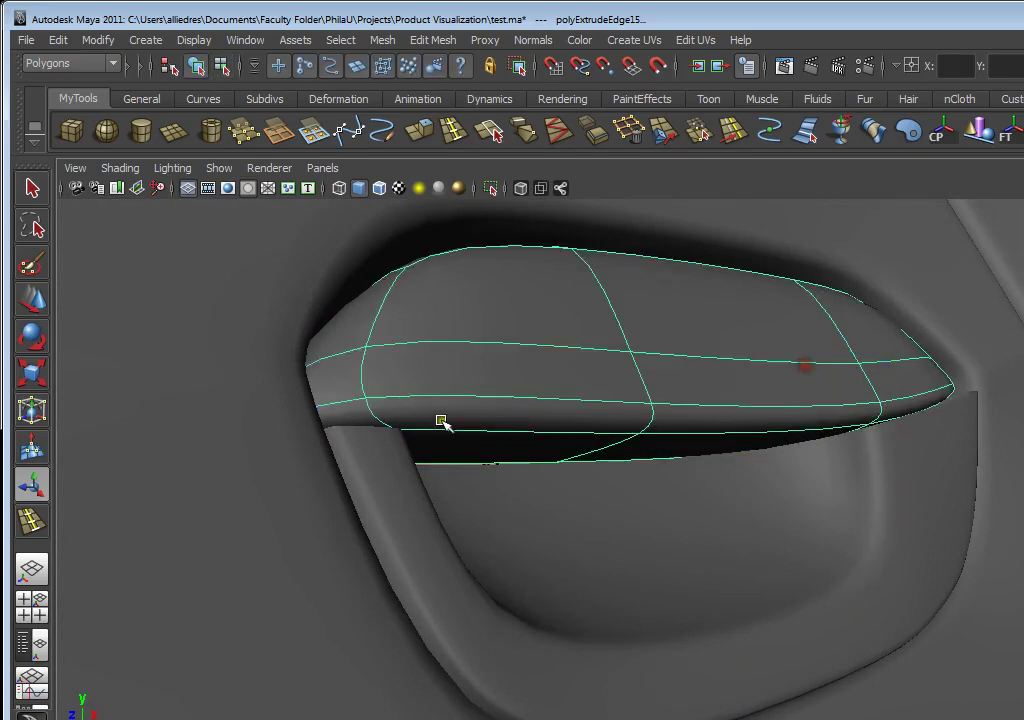
Insert an edge loop on the upper handle piece's extruded border close to its front edge to crisp the outline
{"action": "mouse_move", "coordinate": [383, 453]}
{"action": "left_mouse_down", "text": "alt"}
{"action": "mouse_move", "coordinate": [395, 482]}
{"action": "mouse_move", "coordinate": [390, 468]}
{"action": "left_mouse_up", "text": "alt"}
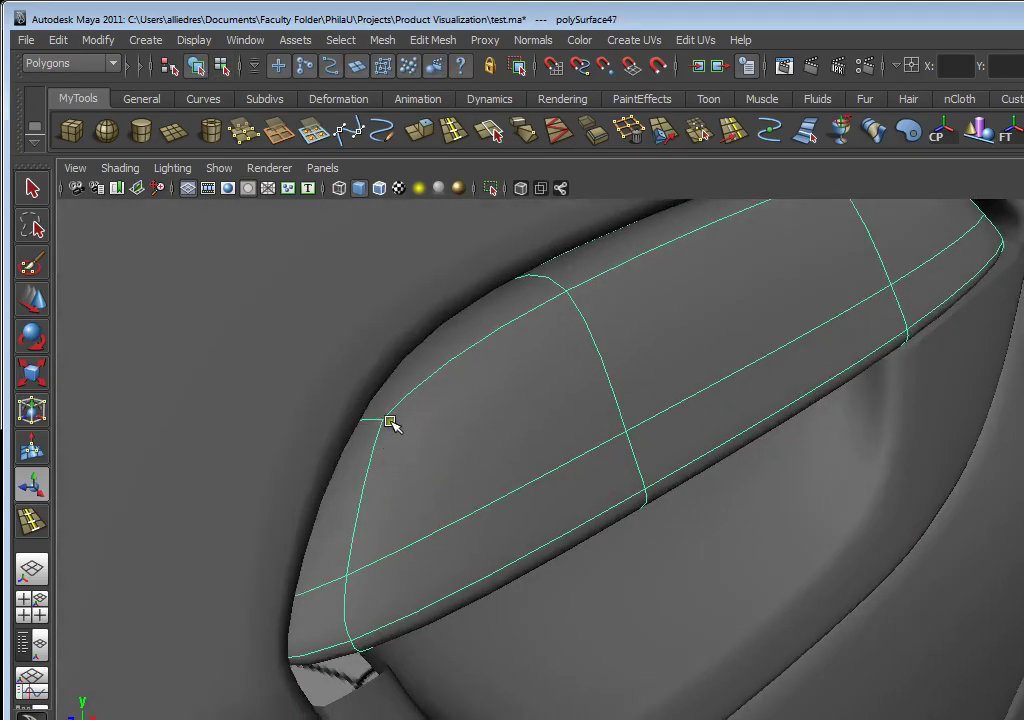
{"action": "left_click_drag", "start_coordinate": [437, 361], "coordinate": [465, 363], "text": "alt"}
{"action": "left_click", "coordinate": [453, 131]}
{"action": "left_click_drag", "start_coordinate": [525, 464], "coordinate": [535, 456]}
{"action": "left_click_drag", "start_coordinate": [672, 478], "coordinate": [731, 512], "text": "alt"}
{"action": "right_click_drag", "start_coordinate": [731, 512], "coordinate": [587, 498], "text": "alt"}
{"action": "left_click_drag", "start_coordinate": [587, 498], "coordinate": [658, 557], "text": "alt"}
{"action": "left_click", "coordinate": [30, 300]}
{"action": "right_click_drag", "start_coordinate": [752, 440], "coordinate": [809, 419]}
Inspect the finished door handle close up and from a distance to check its fit in the door
{"action": "scroll", "coordinate": [809, 422], "scroll_direction": "down", "scroll_amount": 5}
{"action": "mouse_move", "coordinate": [748, 538]}
{"action": "left_mouse_down", "text": "alt"}
{"action": "mouse_move", "coordinate": [768, 585]}
{"action": "mouse_move", "coordinate": [834, 590]}
{"action": "mouse_move", "coordinate": [976, 680]}
{"action": "left_mouse_up", "text": "alt"}
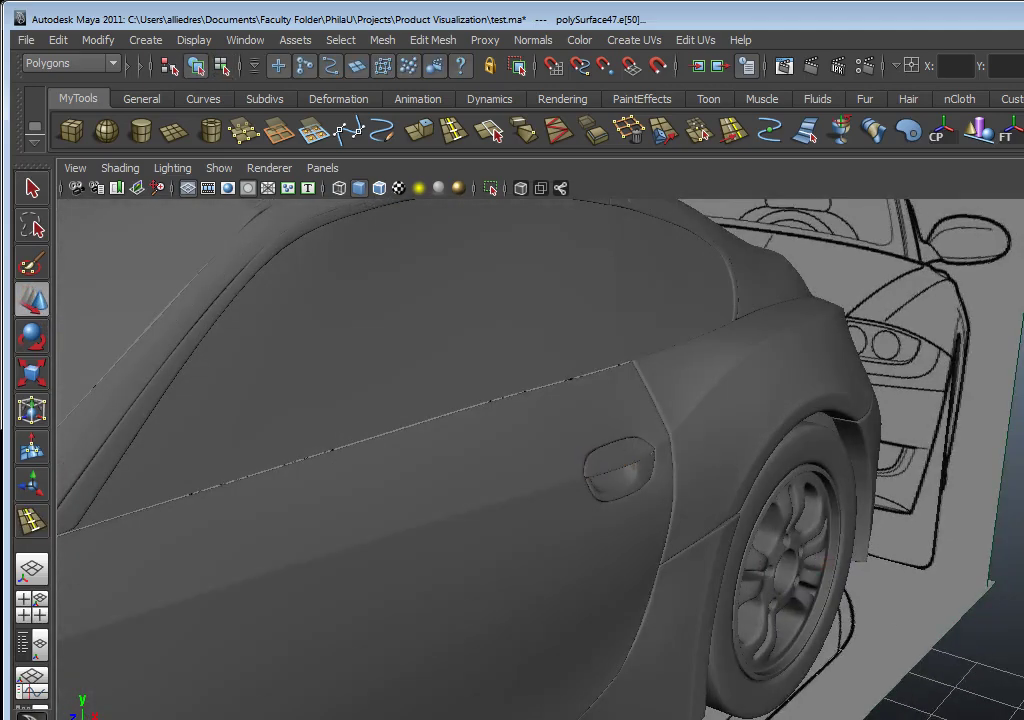
{"action": "scroll", "coordinate": [656, 520], "scroll_direction": "up", "scroll_amount": 6}
{"action": "left_click_drag", "start_coordinate": [670, 523], "coordinate": [641, 550], "text": "alt"}
{"action": "scroll", "coordinate": [646, 541], "scroll_direction": "down", "scroll_amount": 5}
{"action": "left_click_drag", "start_coordinate": [538, 490], "coordinate": [674, 514], "text": "alt"}
{"action": "left_click_drag", "start_coordinate": [760, 371], "coordinate": [735, 421], "text": "alt"}
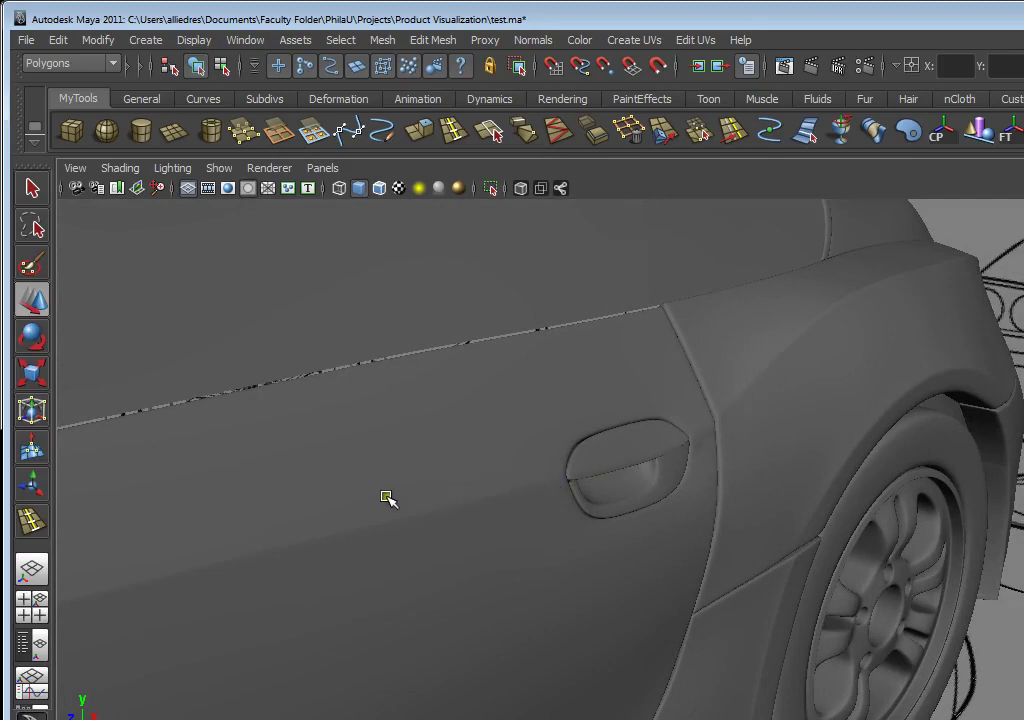
{"action": "left_click_drag", "start_coordinate": [526, 502], "coordinate": [606, 526], "text": "alt"}
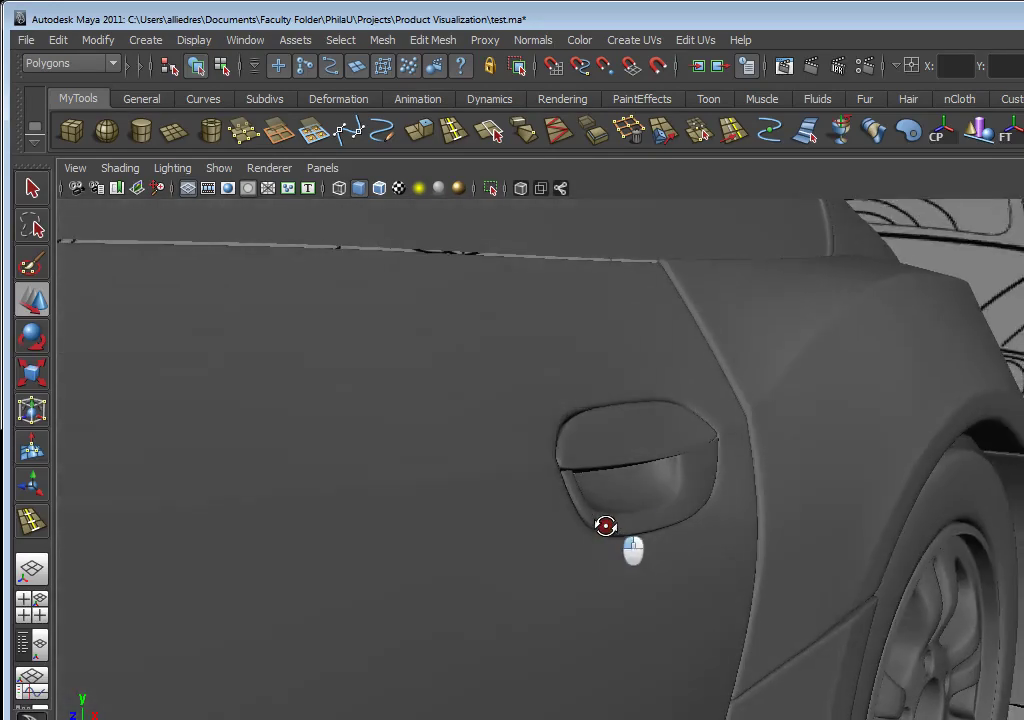
Review the car's side, door seams, windshield and hood from several angles and distances
{"action": "left_click_drag", "start_coordinate": [543, 481], "coordinate": [699, 521], "text": "alt"}
{"action": "right_click_drag", "start_coordinate": [699, 521], "coordinate": [592, 558], "text": "alt"}
{"action": "left_click_drag", "start_coordinate": [592, 558], "coordinate": [569, 574], "text": "alt"}
{"action": "right_click_drag", "start_coordinate": [640, 516], "coordinate": [610, 516], "text": "alt"}
{"action": "left_click_drag", "start_coordinate": [610, 516], "coordinate": [539, 473], "text": "alt"}
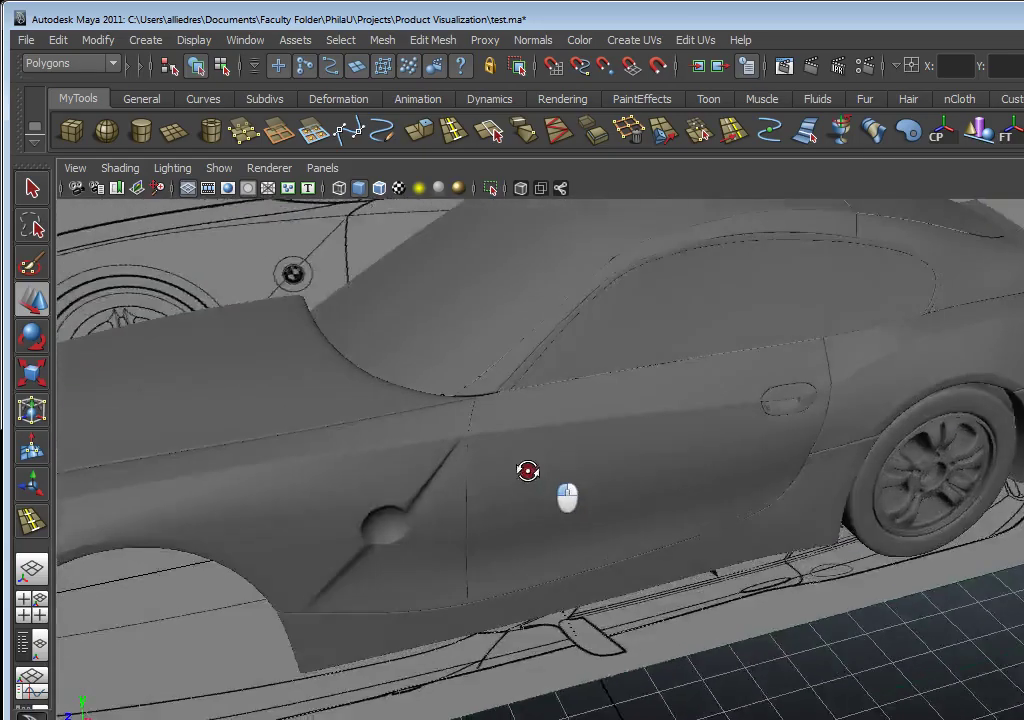
{"action": "middle_click_drag", "start_coordinate": [539, 466], "coordinate": [569, 544], "text": "alt"}
{"action": "left_click_drag", "start_coordinate": [569, 544], "coordinate": [622, 574], "text": "alt"}
{"action": "middle_click_drag", "start_coordinate": [622, 544], "coordinate": [700, 476], "text": "alt"}
{"action": "left_click_drag", "start_coordinate": [700, 476], "coordinate": [617, 455], "text": "alt"}
{"action": "right_click_drag", "start_coordinate": [617, 455], "coordinate": [706, 521], "text": "alt"}
{"action": "left_click_drag", "start_coordinate": [594, 521], "coordinate": [684, 540], "text": "alt"}
{"action": "middle_click_drag", "start_coordinate": [684, 540], "coordinate": [693, 456], "text": "alt"}
{"action": "left_click_drag", "start_coordinate": [693, 456], "coordinate": [585, 480], "text": "alt"}
{"action": "right_click_drag", "start_coordinate": [585, 480], "coordinate": [765, 468], "text": "alt"}
{"action": "middle_click_drag", "start_coordinate": [765, 468], "coordinate": [581, 522], "text": "alt"}
{"action": "right_click_drag", "start_coordinate": [594, 507], "coordinate": [599, 512], "text": "alt"}
{"action": "middle_click_drag", "start_coordinate": [654, 486], "coordinate": [599, 487], "text": "alt"}
{"action": "left_click_drag", "start_coordinate": [599, 487], "coordinate": [550, 482], "text": "alt"}
{"action": "right_click_drag", "start_coordinate": [550, 482], "coordinate": [587, 478], "text": "alt"}
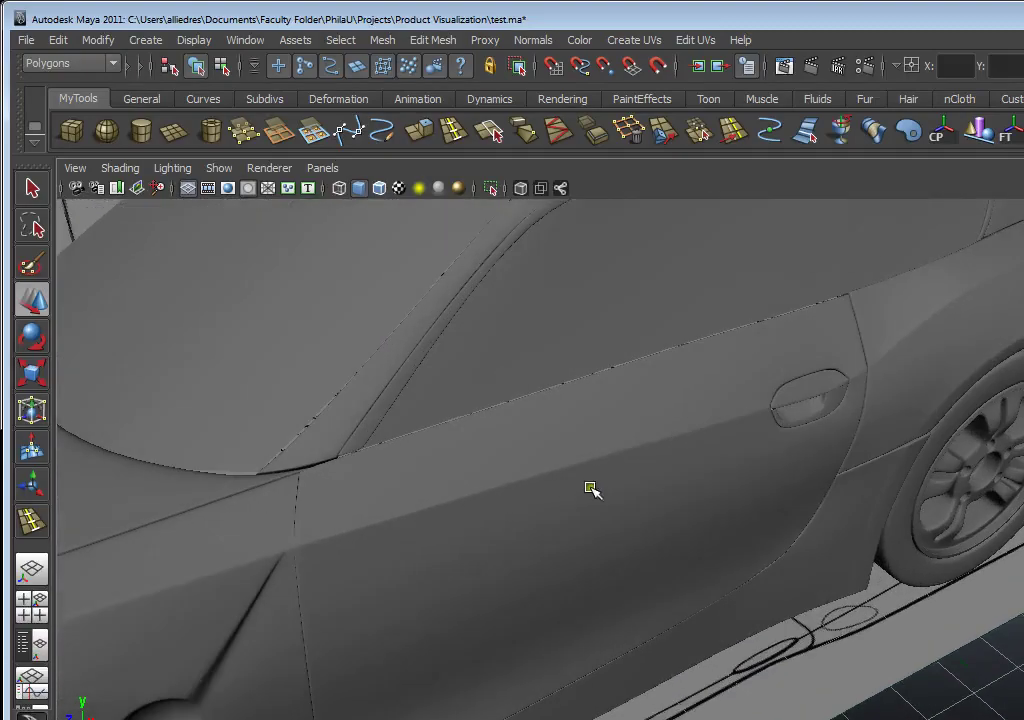
{"action": "left_click_drag", "start_coordinate": [587, 478], "coordinate": [610, 486], "text": "alt"}
{"action": "right_click_drag", "start_coordinate": [610, 486], "coordinate": [560, 484], "text": "alt"}
{"action": "left_click_drag", "start_coordinate": [560, 484], "coordinate": [638, 494], "text": "alt"}
{"action": "right_click_drag", "start_coordinate": [638, 494], "coordinate": [606, 503], "text": "alt"}
{"action": "left_click_drag", "start_coordinate": [606, 503], "coordinate": [647, 535], "text": "alt"}
{"action": "scroll", "coordinate": [658, 521], "scroll_direction": "up", "scroll_amount": 3}
{"action": "middle_click_drag", "start_coordinate": [647, 535], "coordinate": [601, 568], "text": "alt"}
{"action": "left_click_drag", "start_coordinate": [601, 568], "coordinate": [633, 553], "text": "alt"}
{"action": "middle_click_drag", "start_coordinate": [633, 553], "coordinate": [720, 498], "text": "alt"}
{"action": "scroll", "coordinate": [720, 498], "scroll_direction": "up", "scroll_amount": 3}
{"action": "scroll", "coordinate": [710, 510], "scroll_direction": "down", "scroll_amount": 3}
{"action": "left_click_drag", "start_coordinate": [709, 510], "coordinate": [682, 506], "text": "alt"}
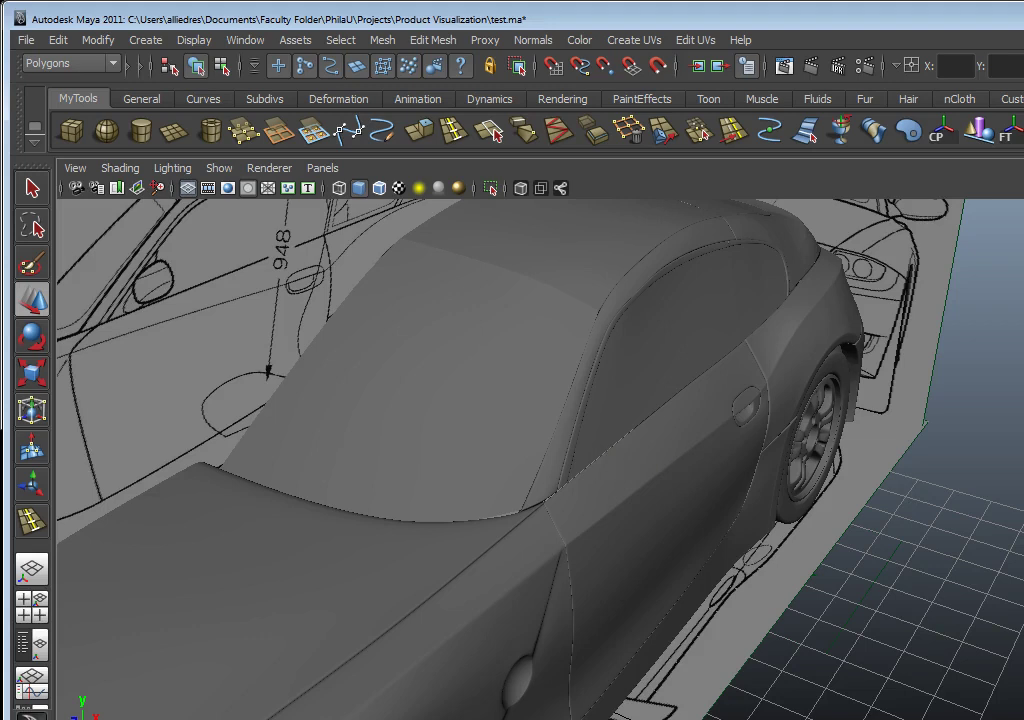
Select the hood half at the front of the car and display its move manipulator
{"action": "left_click_drag", "start_coordinate": [775, 428], "coordinate": [548, 478], "text": "alt"}
{"action": "left_click", "coordinate": [548, 478]}
{"action": "left_click_drag", "start_coordinate": [727, 564], "coordinate": [679, 583], "text": "alt"}
{"action": "middle_click_drag", "start_coordinate": [679, 583], "coordinate": [702, 501], "text": "alt"}
{"action": "left_click_drag", "start_coordinate": [702, 501], "coordinate": [553, 533], "text": "alt"}
{"action": "left_click_drag", "start_coordinate": [617, 541], "coordinate": [650, 545], "text": "alt"}
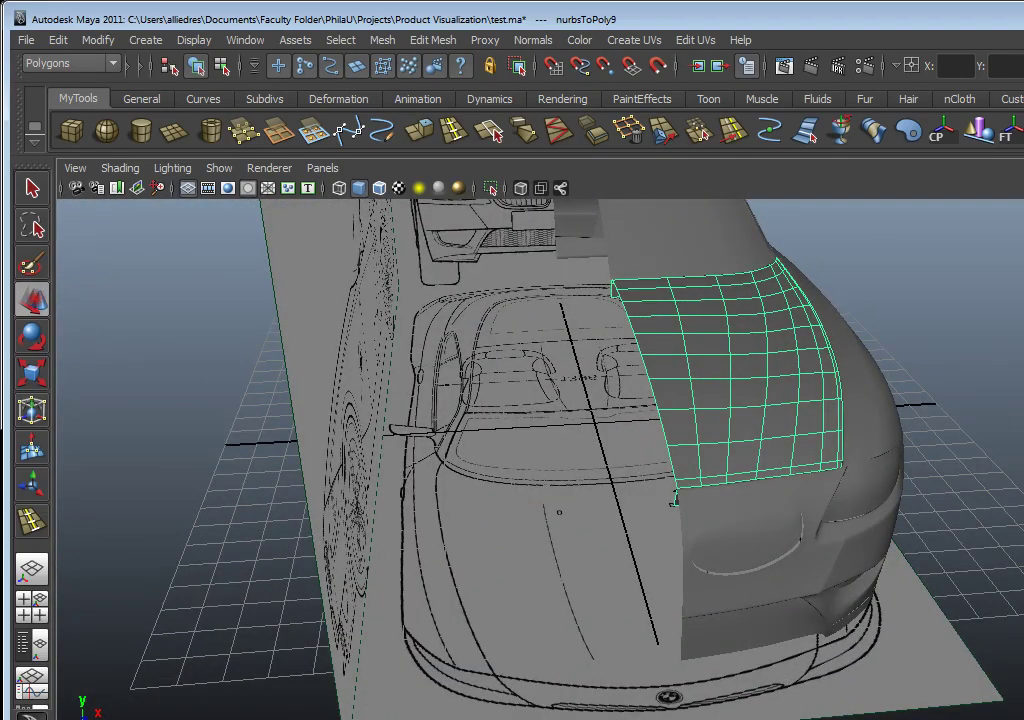
{"action": "left_click", "coordinate": [32, 300]}
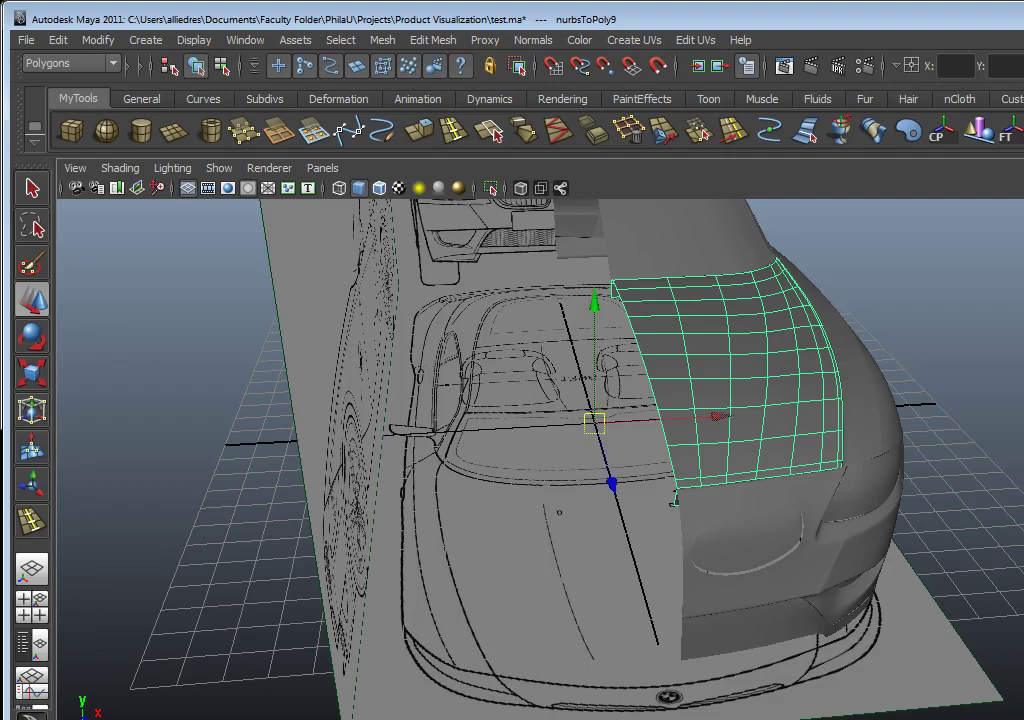
Examine the hood half's centre edge, front edge and pivot position from the front, side and above
{"action": "left_click_drag", "start_coordinate": [816, 414], "coordinate": [781, 466], "text": "alt"}
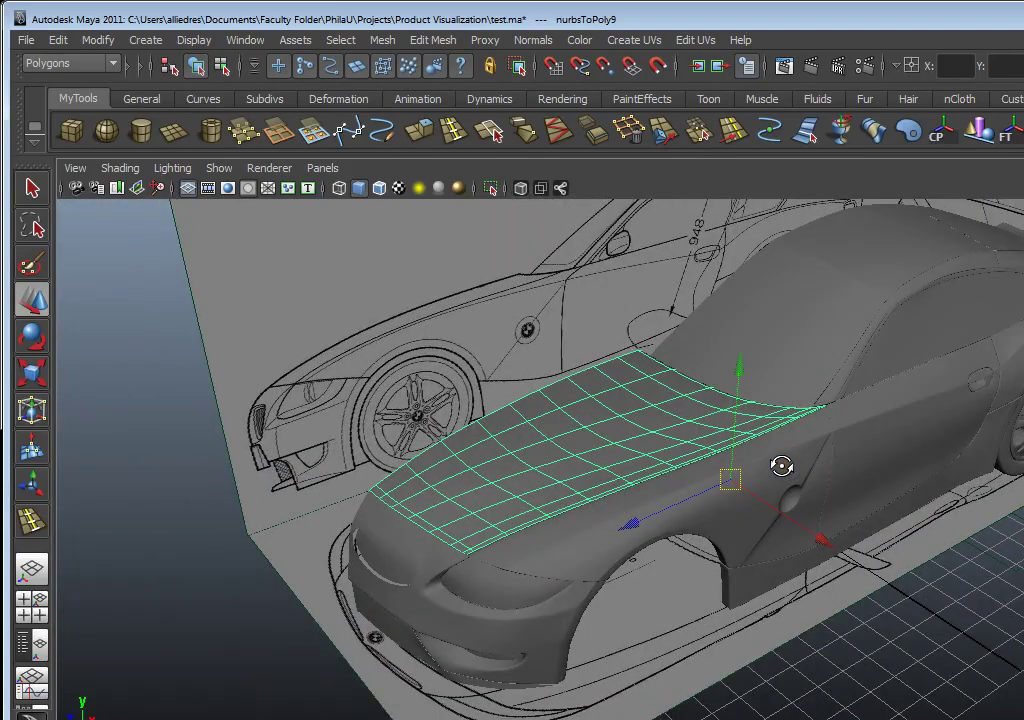
{"action": "left_click_drag", "start_coordinate": [781, 466], "coordinate": [886, 456], "text": "alt"}
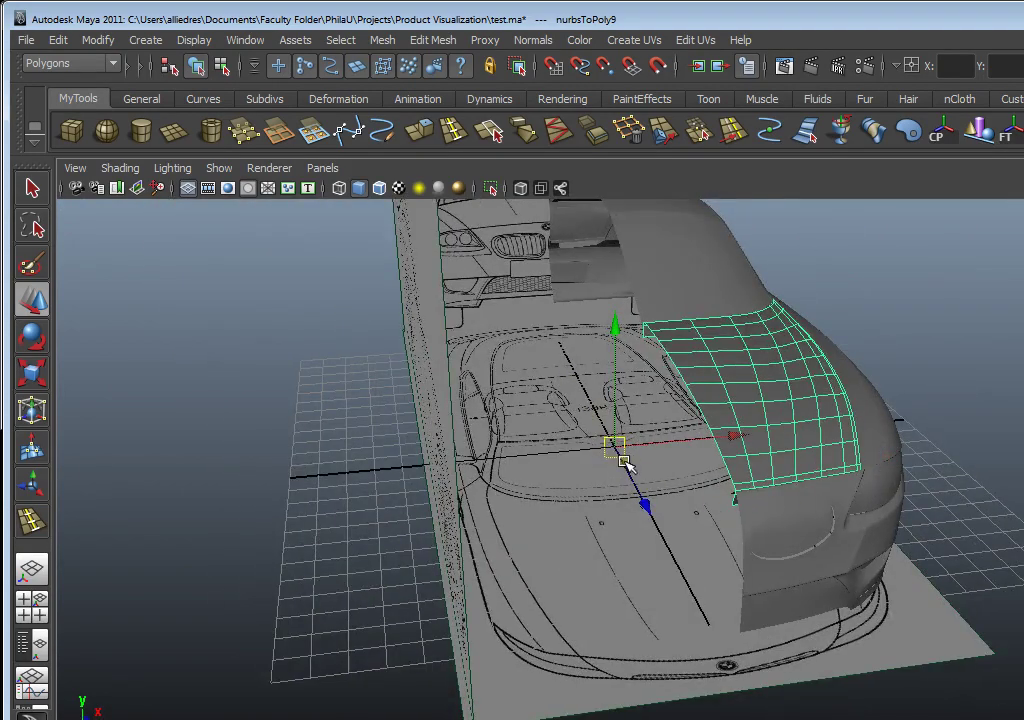
{"action": "middle_click_drag", "start_coordinate": [742, 467], "coordinate": [702, 439], "text": "alt"}
{"action": "left_click_drag", "start_coordinate": [697, 437], "coordinate": [617, 427], "text": "alt"}
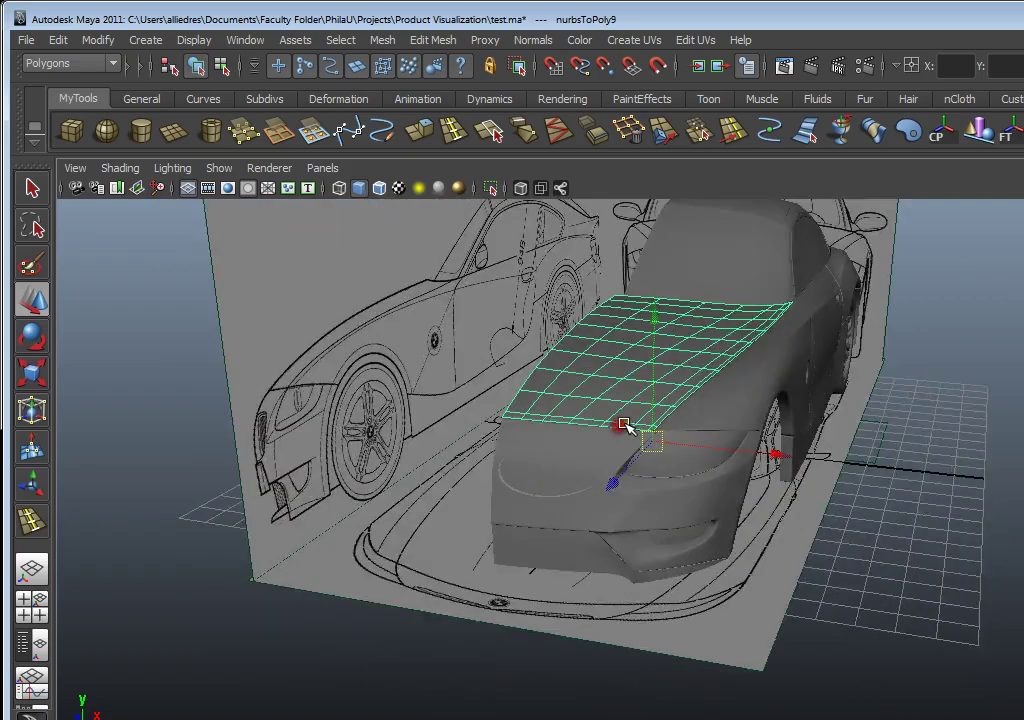
{"action": "right_click_drag", "start_coordinate": [617, 427], "coordinate": [638, 457], "text": "alt"}
{"action": "left_click_drag", "start_coordinate": [638, 457], "coordinate": [640, 488], "text": "alt"}
{"action": "middle_click_drag", "start_coordinate": [640, 488], "coordinate": [595, 456], "text": "alt"}
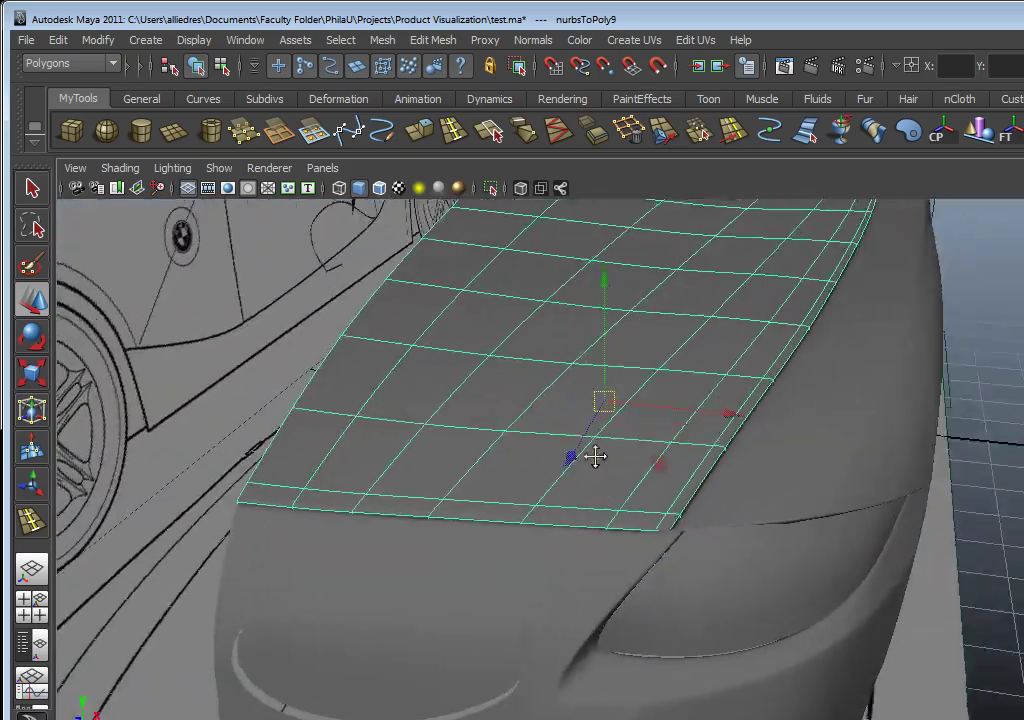
{"action": "scroll", "coordinate": [595, 456], "scroll_direction": "down", "scroll_amount": 3}
{"action": "left_click_drag", "start_coordinate": [592, 459], "coordinate": [684, 541], "text": "alt"}
{"action": "scroll", "coordinate": [661, 439], "scroll_direction": "down", "scroll_amount": 4}
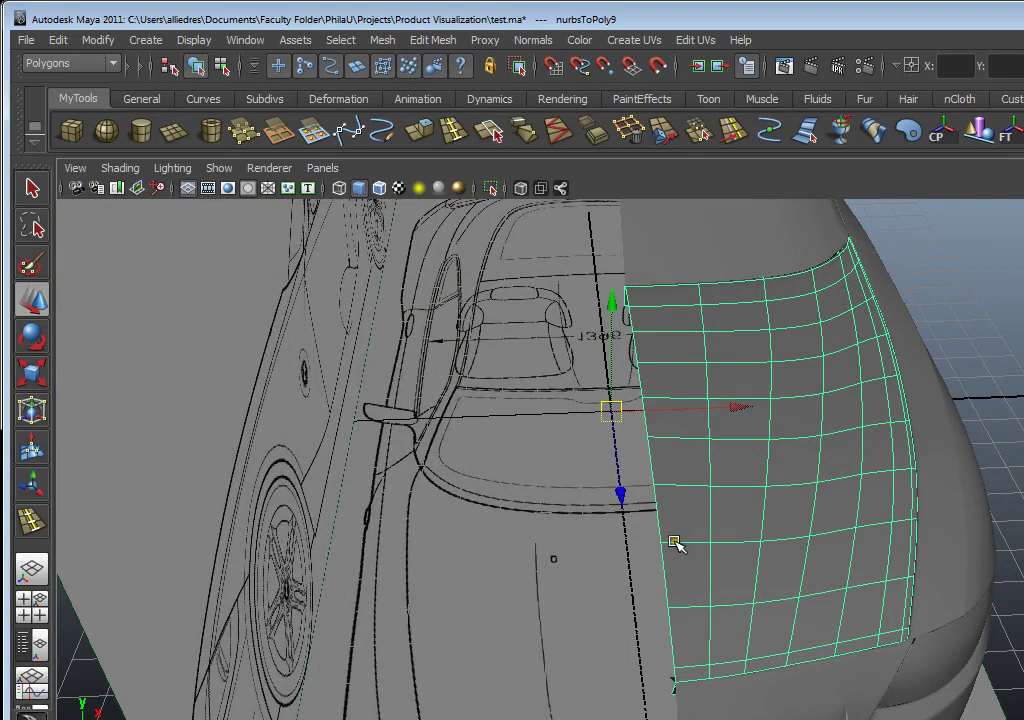
{"action": "left_click_drag", "start_coordinate": [686, 541], "coordinate": [768, 535], "text": "alt"}
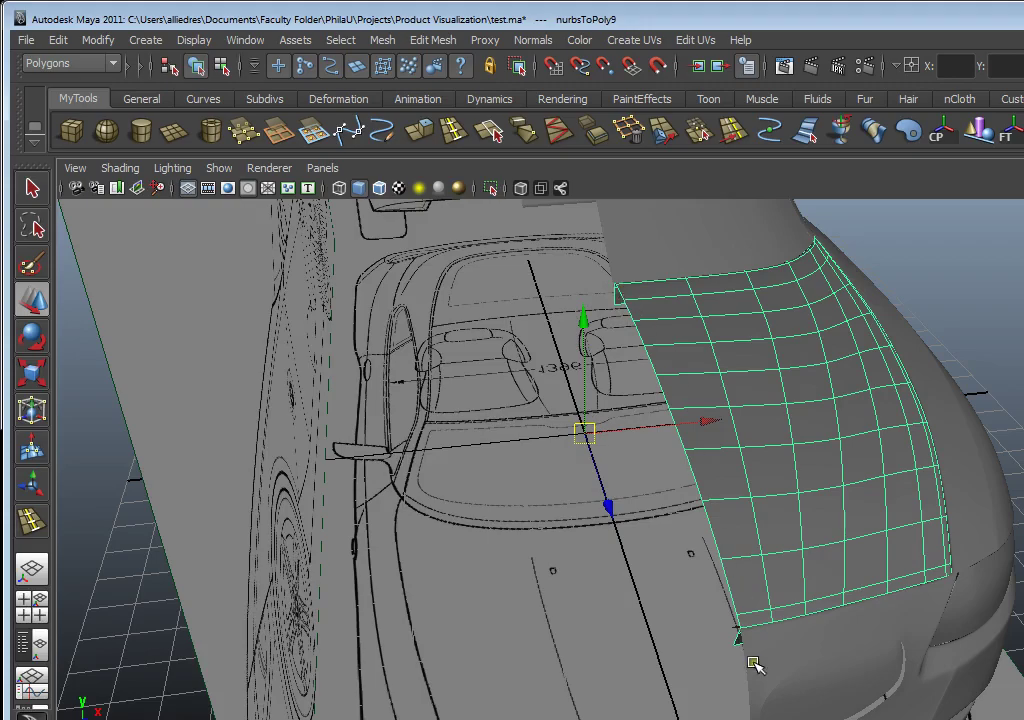
{"action": "left_click_drag", "start_coordinate": [748, 664], "coordinate": [679, 542], "text": "alt"}
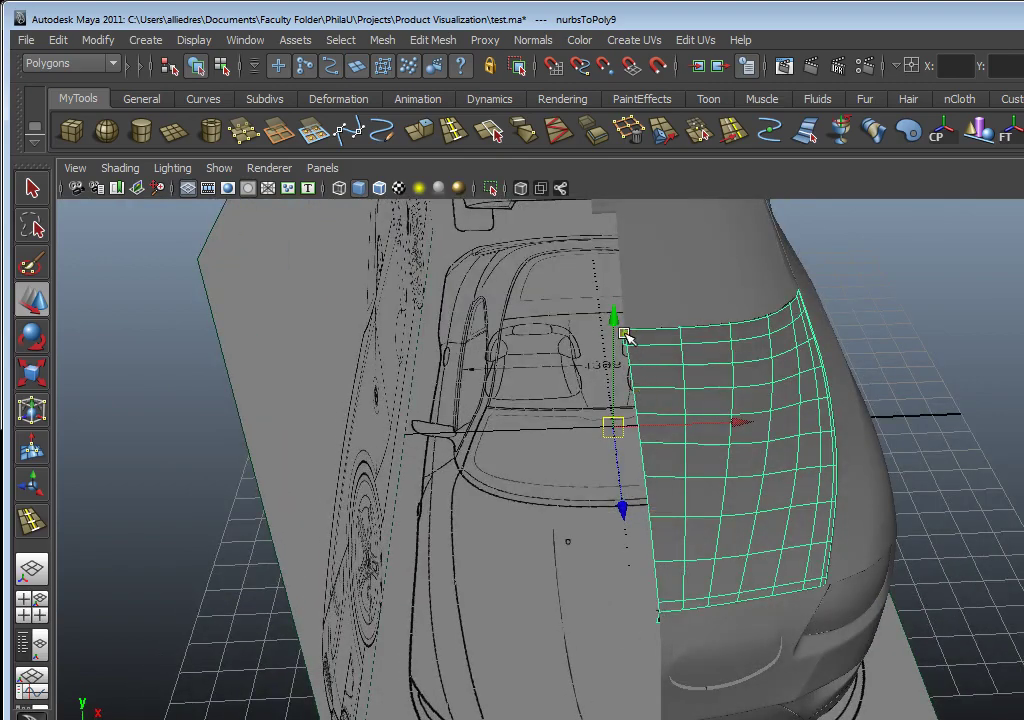
{"action": "left_click_drag", "start_coordinate": [665, 570], "coordinate": [570, 620], "text": "alt"}
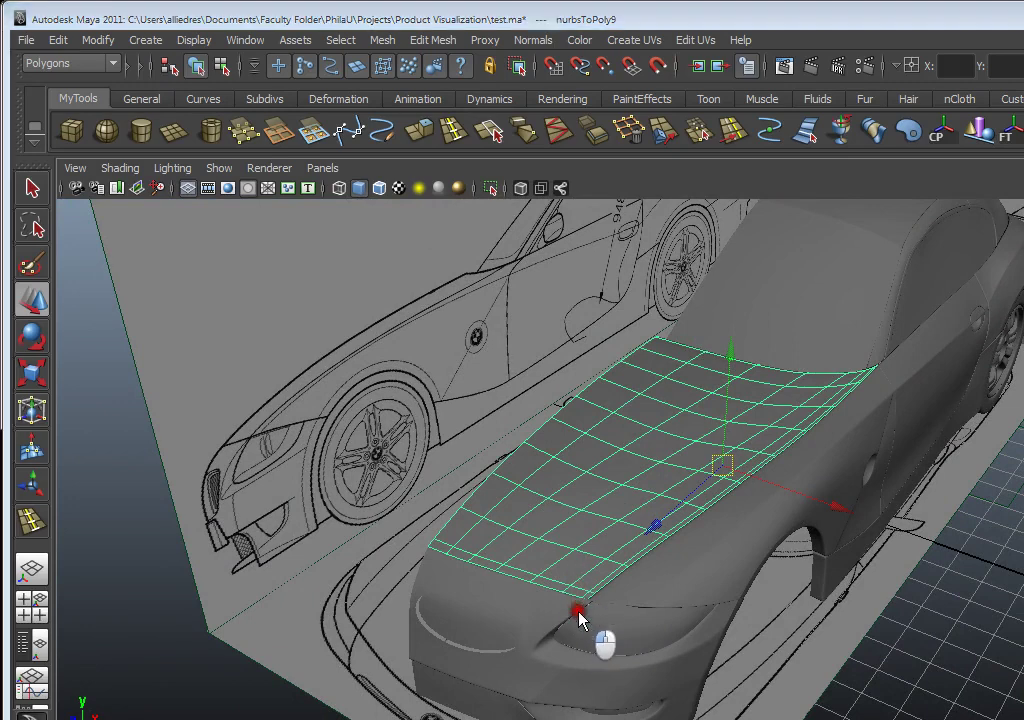
Switch to an orthographic top view of the car and select the hood half there
{"action": "key", "text": "space"}
{"action": "left_click", "coordinate": [517, 626]}
{"action": "right_click_drag", "start_coordinate": [543, 603], "coordinate": [508, 610], "text": "alt"}
{"action": "middle_click_drag", "start_coordinate": [404, 580], "coordinate": [720, 393], "text": "alt"}
{"action": "right_click_drag", "start_coordinate": [720, 393], "coordinate": [722, 528], "text": "alt"}
{"action": "left_click", "coordinate": [724, 537]}
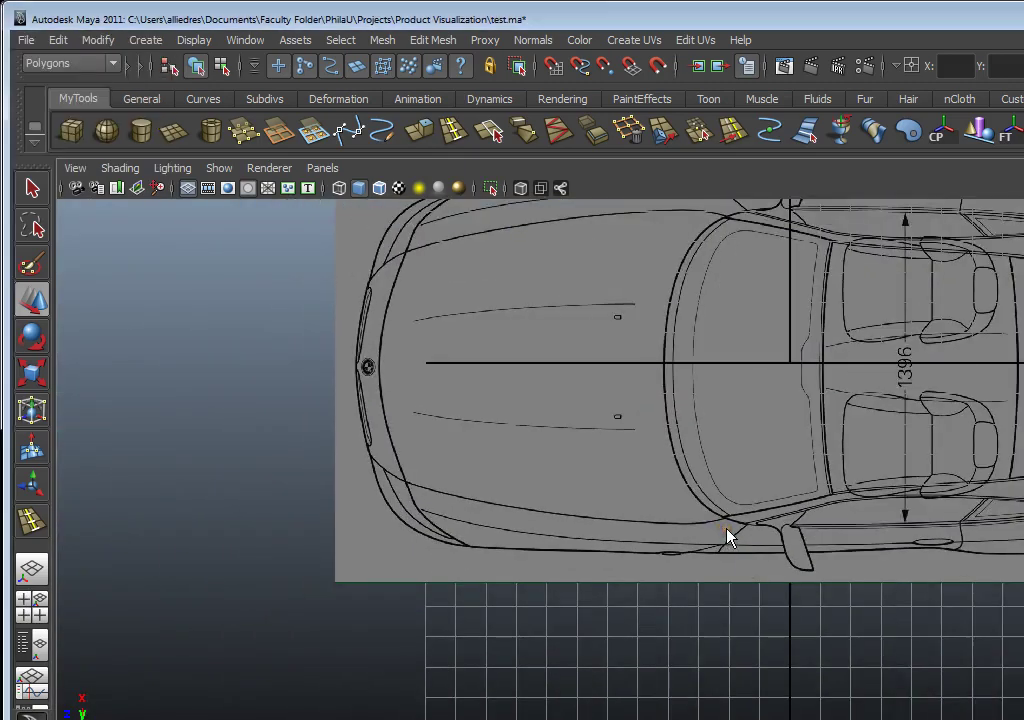
{"action": "key", "text": "bracketleft"}
{"action": "key", "text": "bracketleft"}
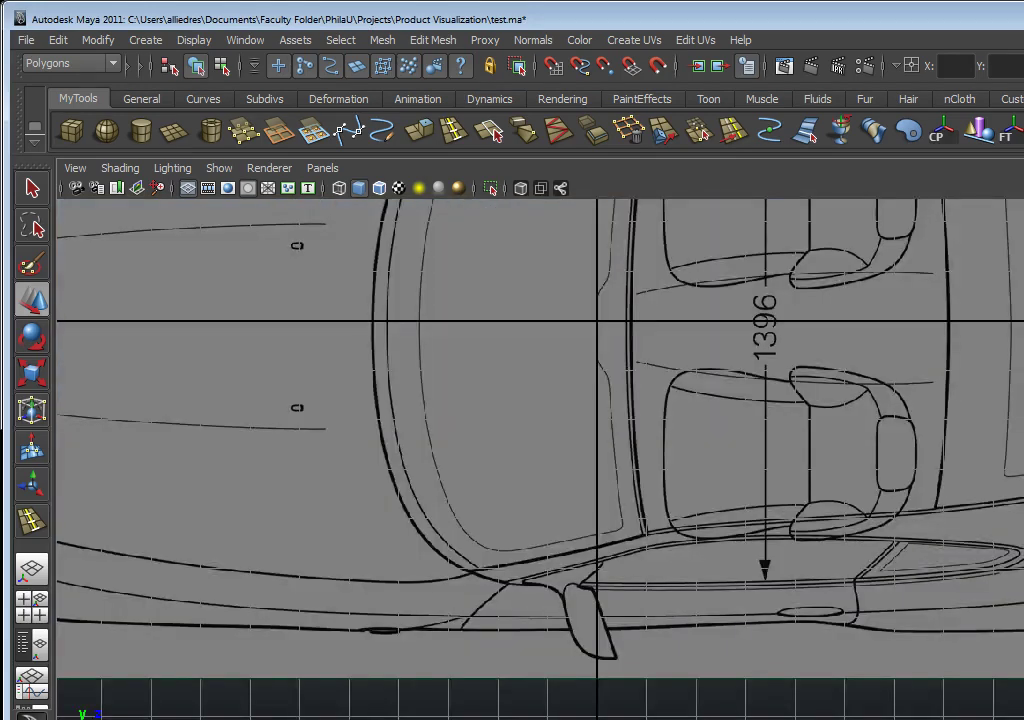
{"action": "key", "text": "bracketleft"}
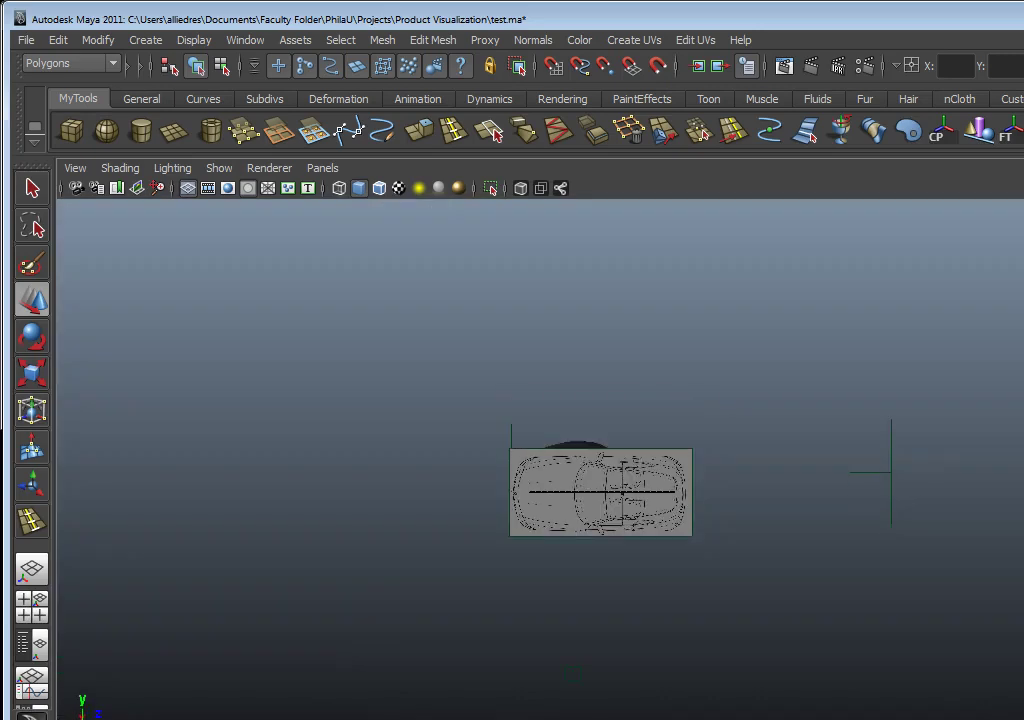
{"action": "key", "text": "bracketleft"}
{"action": "scroll", "coordinate": [755, 546], "scroll_direction": "down", "scroll_amount": 4}
{"action": "middle_click_drag", "start_coordinate": [808, 508], "coordinate": [667, 434], "text": "alt"}
{"action": "scroll", "coordinate": [738, 411], "scroll_direction": "up", "scroll_amount": 2}
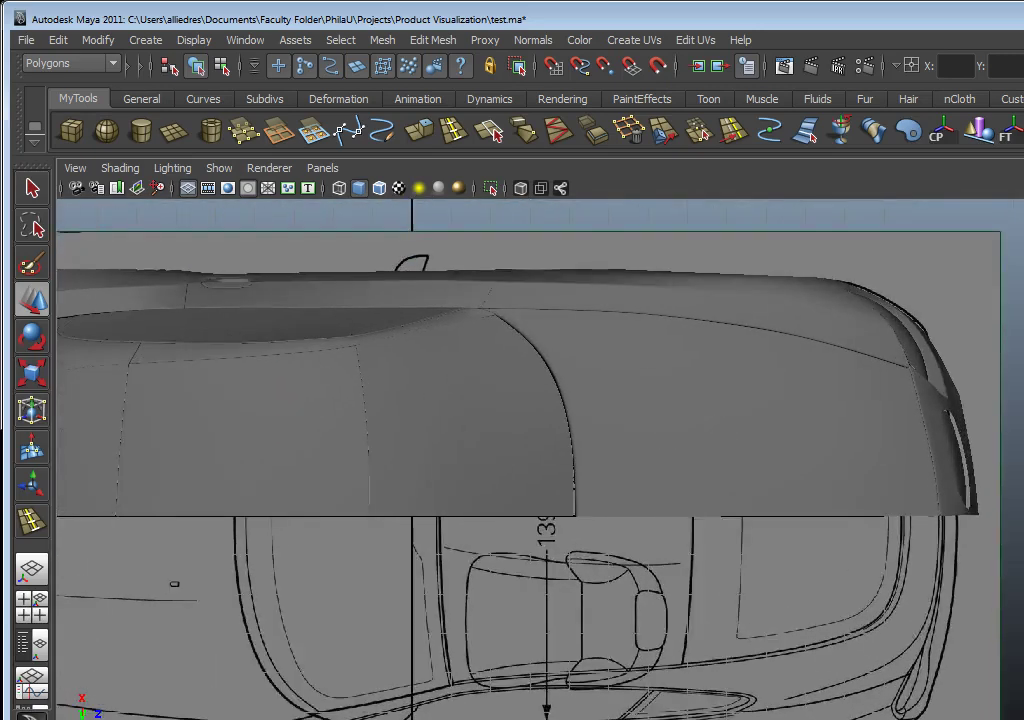
{"action": "left_click_drag", "start_coordinate": [990, 640], "coordinate": [700, 652], "text": "alt"}
{"action": "middle_click_drag", "start_coordinate": [345, 600], "coordinate": [657, 650], "text": "alt"}
{"action": "left_click", "coordinate": [541, 547]}
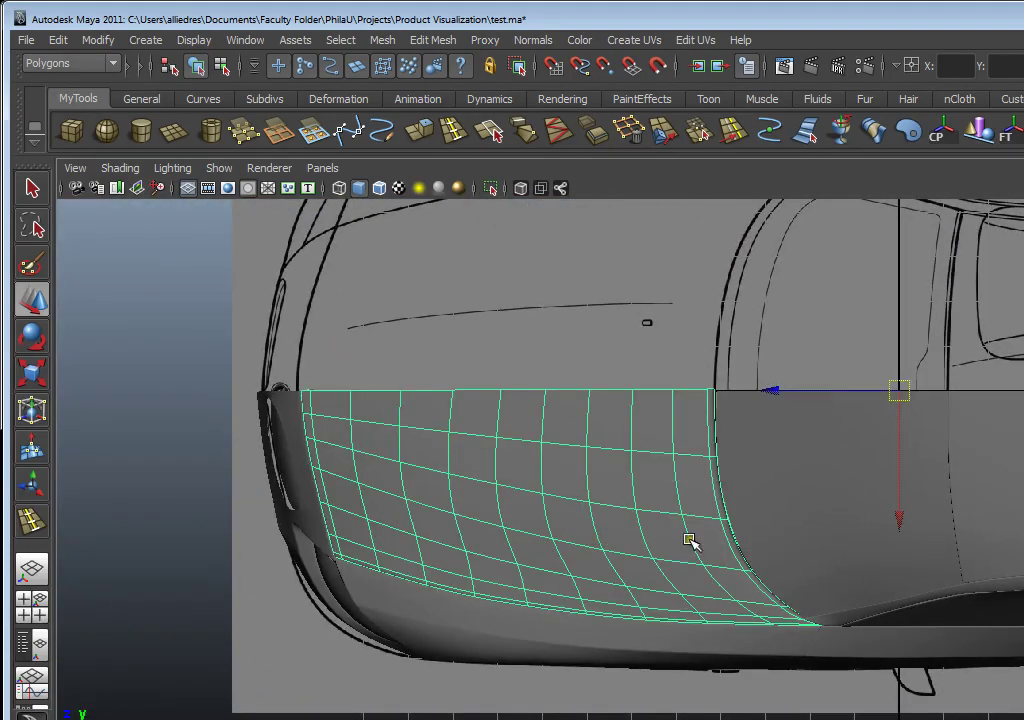
Examine how straight the hood half's centre edge runs along the car's centre line in the top view
{"action": "scroll", "coordinate": [682, 556], "scroll_direction": "up", "scroll_amount": 5}
{"action": "middle_click_drag", "start_coordinate": [708, 464], "coordinate": [775, 581], "text": "alt"}
{"action": "scroll", "coordinate": [624, 592], "scroll_direction": "down", "scroll_amount": 3}
{"action": "scroll", "coordinate": [741, 585], "scroll_direction": "down", "scroll_amount": 3}
{"action": "scroll", "coordinate": [736, 578], "scroll_direction": "up", "scroll_amount": 4}
{"action": "scroll", "coordinate": [672, 512], "scroll_direction": "up", "scroll_amount": 4}
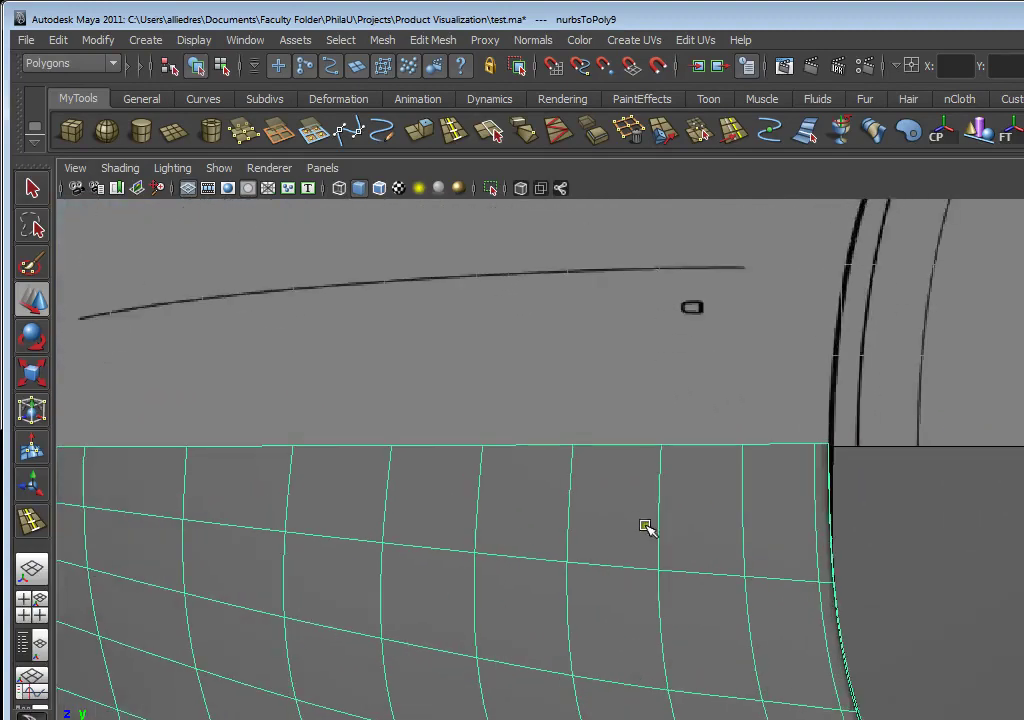
{"action": "scroll", "coordinate": [484, 540], "scroll_direction": "down", "scroll_amount": 4}
{"action": "middle_click_drag", "start_coordinate": [484, 540], "coordinate": [594, 541], "text": "alt"}
{"action": "scroll", "coordinate": [594, 541], "scroll_direction": "up", "scroll_amount": 2}
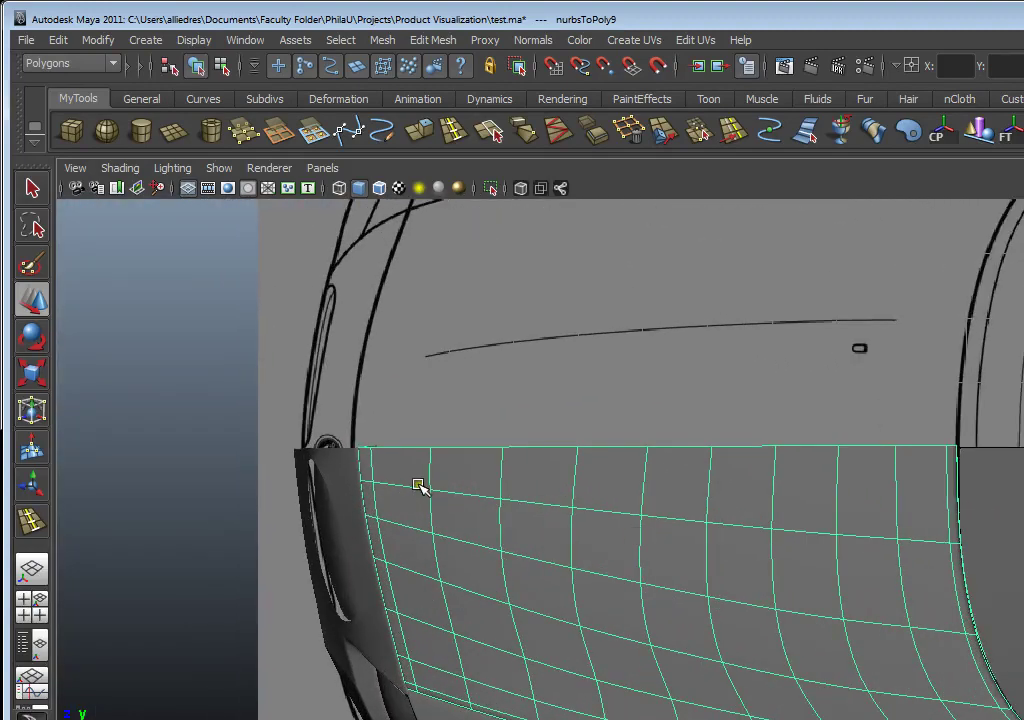
Return to the perspective view and open the Mirror Options for the selected hood half
{"action": "key", "text": "space"}
{"action": "left_click_drag", "start_coordinate": [507, 502], "coordinate": [503, 440]}
{"action": "left_click_drag", "start_coordinate": [585, 490], "coordinate": [571, 532], "text": "alt"}
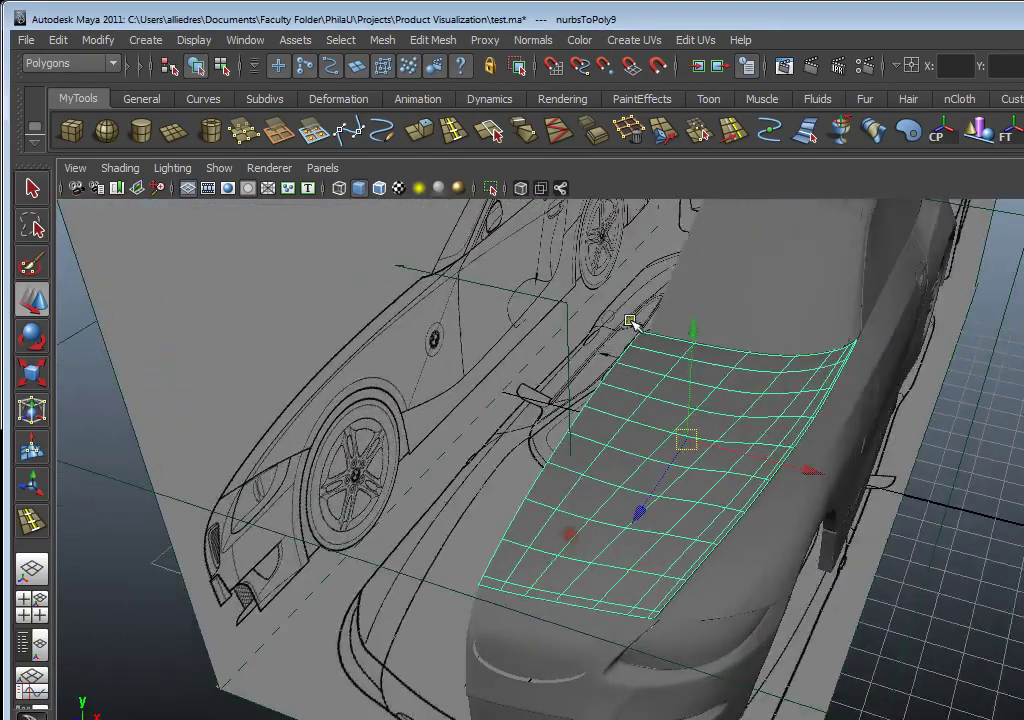
{"action": "left_click_drag", "start_coordinate": [488, 598], "coordinate": [507, 603], "text": "alt"}
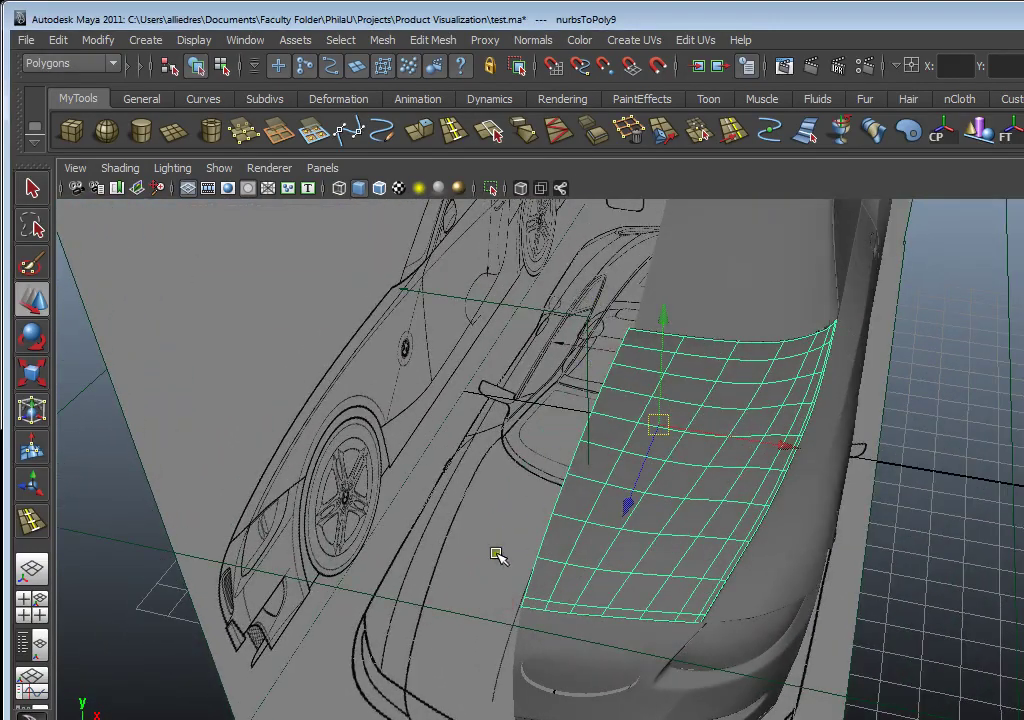
{"action": "left_click_drag", "start_coordinate": [530, 530], "coordinate": [630, 500], "text": "alt"}
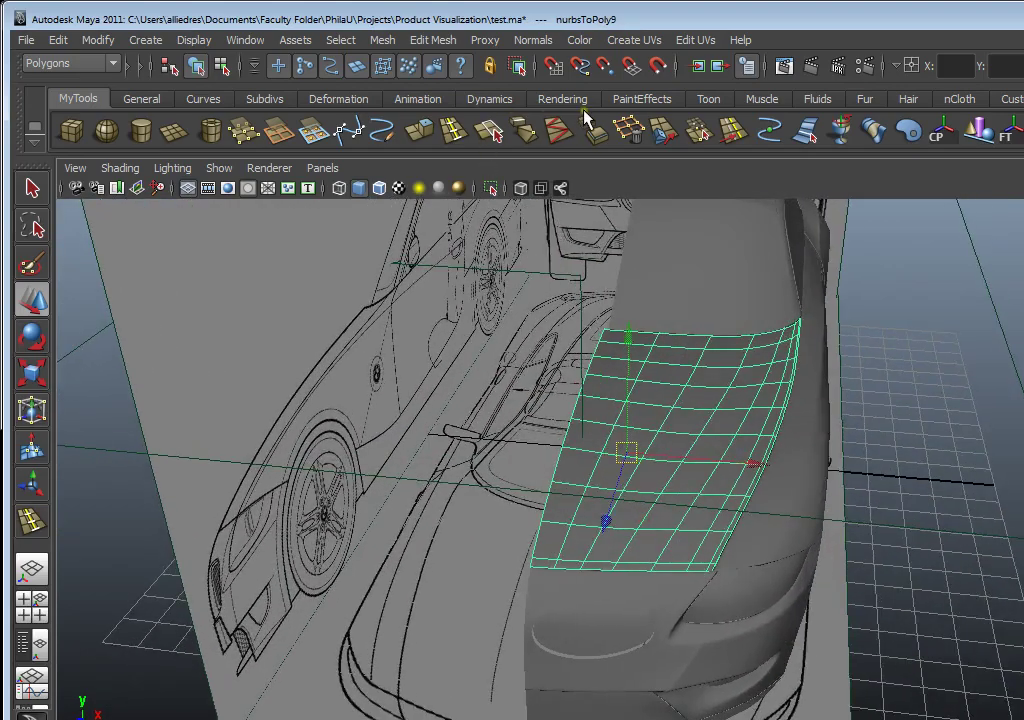
{"action": "left_click", "coordinate": [383, 40]}
{"action": "left_click", "coordinate": [395, 56]}
{"action": "left_click_drag", "start_coordinate": [405, 46], "coordinate": [1023, 121]}
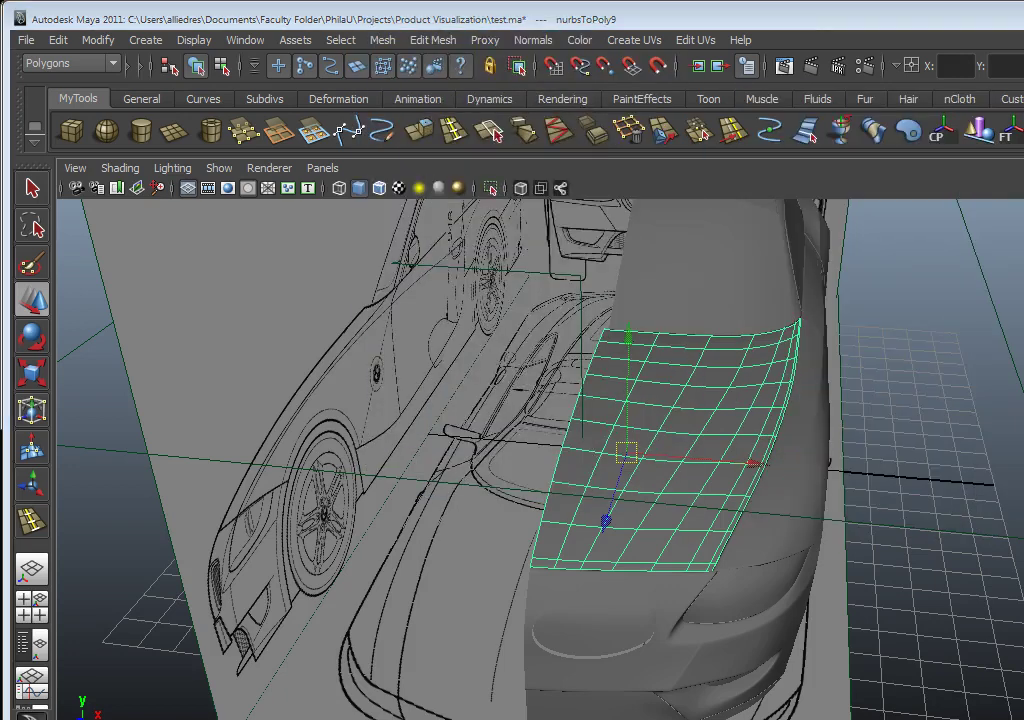
{"action": "left_click", "coordinate": [1023, 560]}
{"action": "left_click_drag", "start_coordinate": [992, 287], "coordinate": [1023, 269]}
{"action": "left_click_drag", "start_coordinate": [722, 464], "coordinate": [816, 442], "text": "alt"}
{"action": "left_click_drag", "start_coordinate": [1023, 272], "coordinate": [1015, 346]}
{"action": "middle_click_drag", "start_coordinate": [662, 459], "coordinate": [579, 458], "text": "alt"}
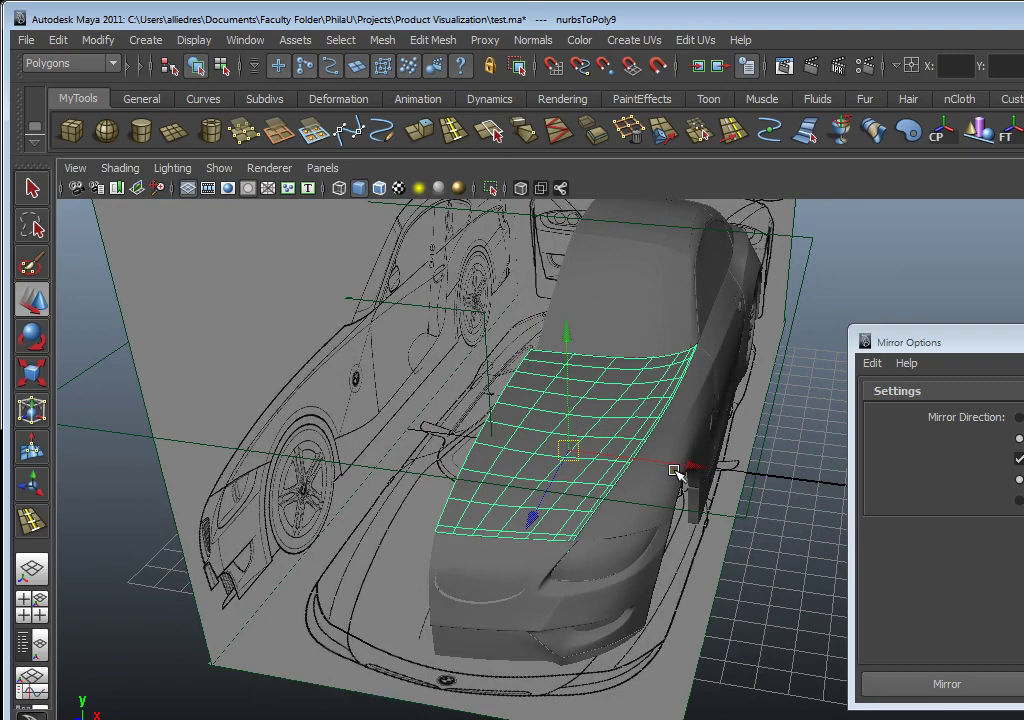
Try moving the hood half sideways along X toward the car's empty half, and undo the move
{"action": "left_click_drag", "start_coordinate": [675, 470], "coordinate": [709, 482], "text": "alt"}
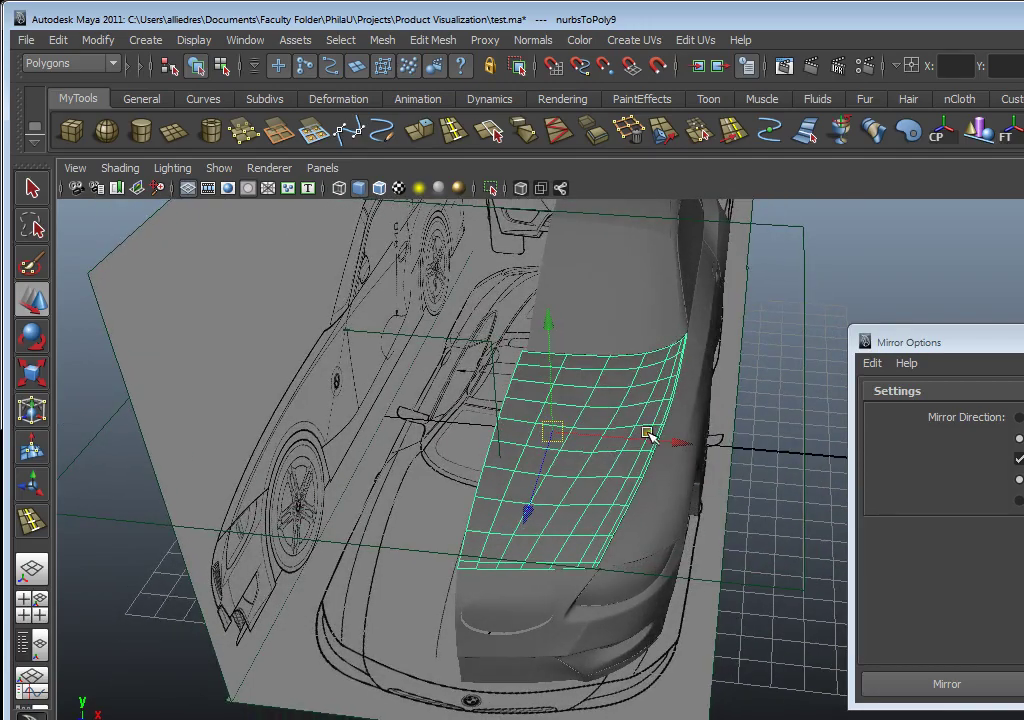
{"action": "left_click_drag", "start_coordinate": [657, 450], "coordinate": [672, 464], "text": "alt"}
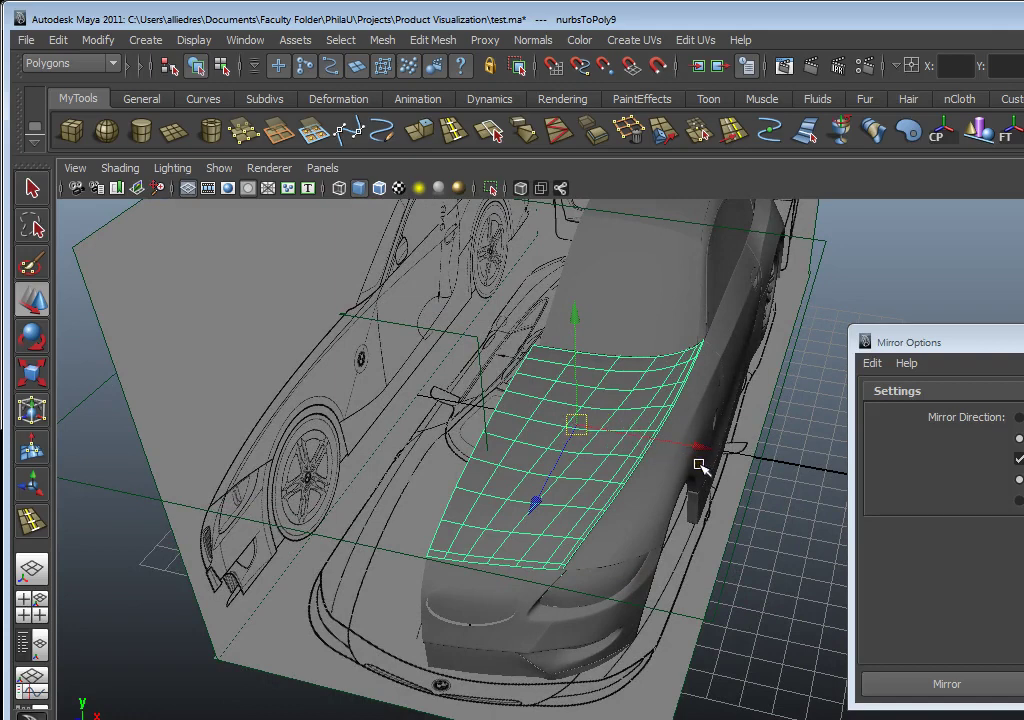
{"action": "left_click_drag", "start_coordinate": [700, 448], "coordinate": [665, 453]}
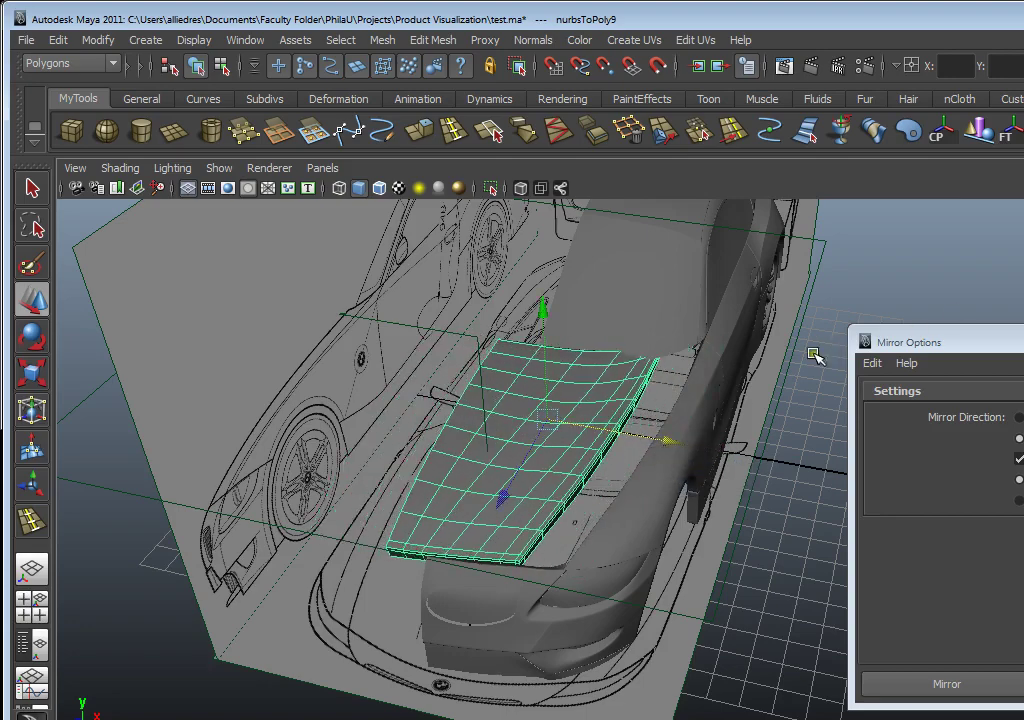
{"action": "key", "text": "ctrl+z"}
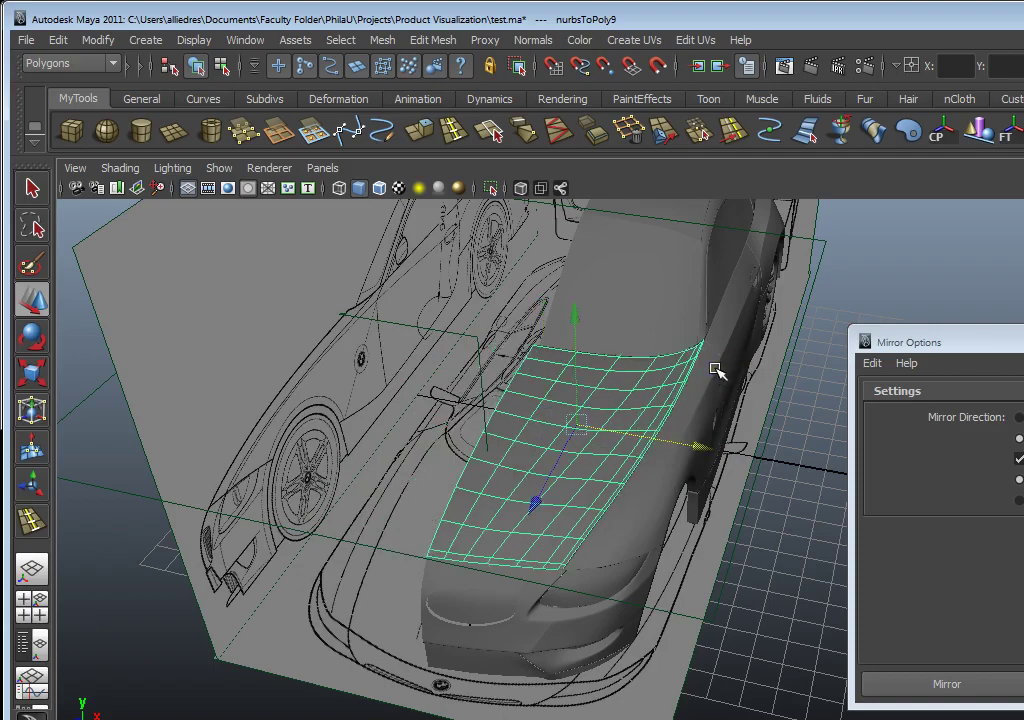
Examine the hood half, its pivot and its seam with the windshield and fender from several angles
{"action": "left_click_drag", "start_coordinate": [710, 400], "coordinate": [798, 468], "text": "alt"}
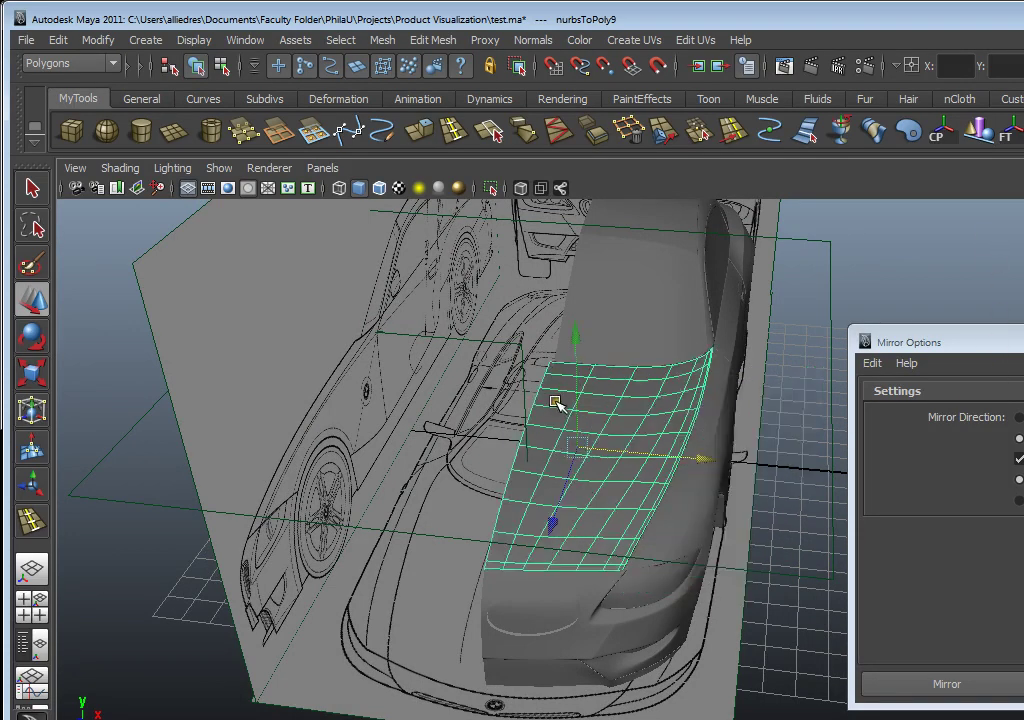
{"action": "left_click_drag", "start_coordinate": [555, 400], "coordinate": [519, 416], "text": "alt"}
{"action": "right_click_drag", "start_coordinate": [519, 416], "coordinate": [471, 421], "text": "alt"}
{"action": "middle_click_drag", "start_coordinate": [466, 400], "coordinate": [660, 440], "text": "alt"}
{"action": "right_click_drag", "start_coordinate": [664, 440], "coordinate": [622, 452], "text": "alt"}
{"action": "left_click_drag", "start_coordinate": [622, 452], "coordinate": [702, 514], "text": "alt"}
{"action": "right_click_drag", "start_coordinate": [702, 514], "coordinate": [655, 515], "text": "alt"}
{"action": "left_click_drag", "start_coordinate": [730, 522], "coordinate": [687, 491], "text": "alt"}
{"action": "right_click_drag", "start_coordinate": [690, 493], "coordinate": [660, 520], "text": "alt"}
{"action": "left_click_drag", "start_coordinate": [660, 520], "coordinate": [542, 487], "text": "alt"}
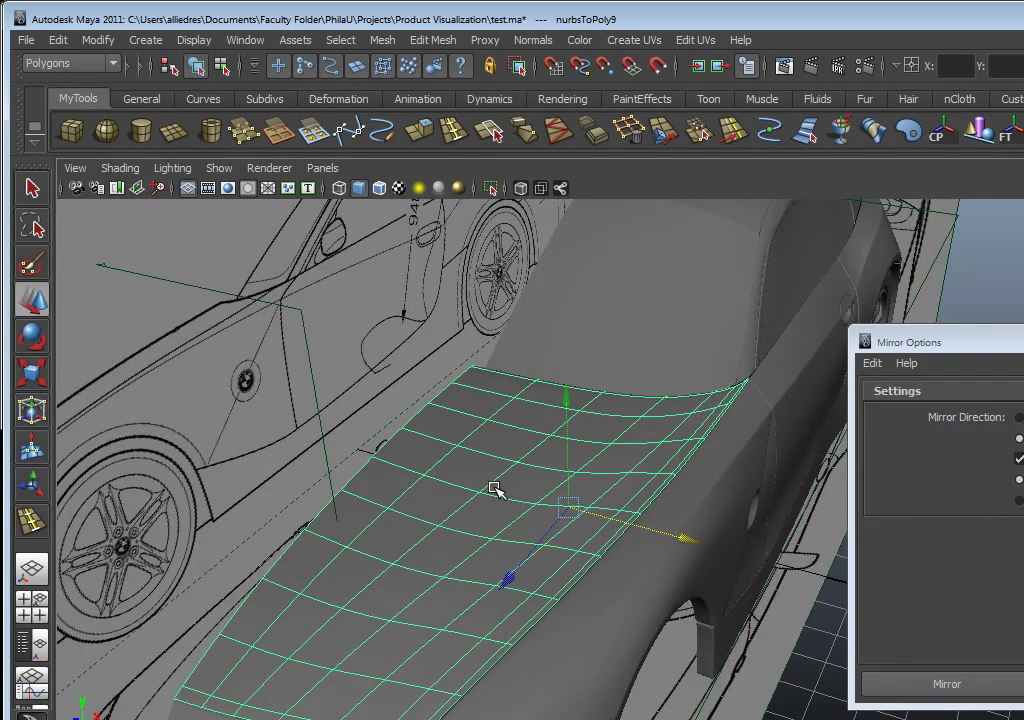
{"action": "left_click_drag", "start_coordinate": [494, 488], "coordinate": [583, 425], "text": "alt"}
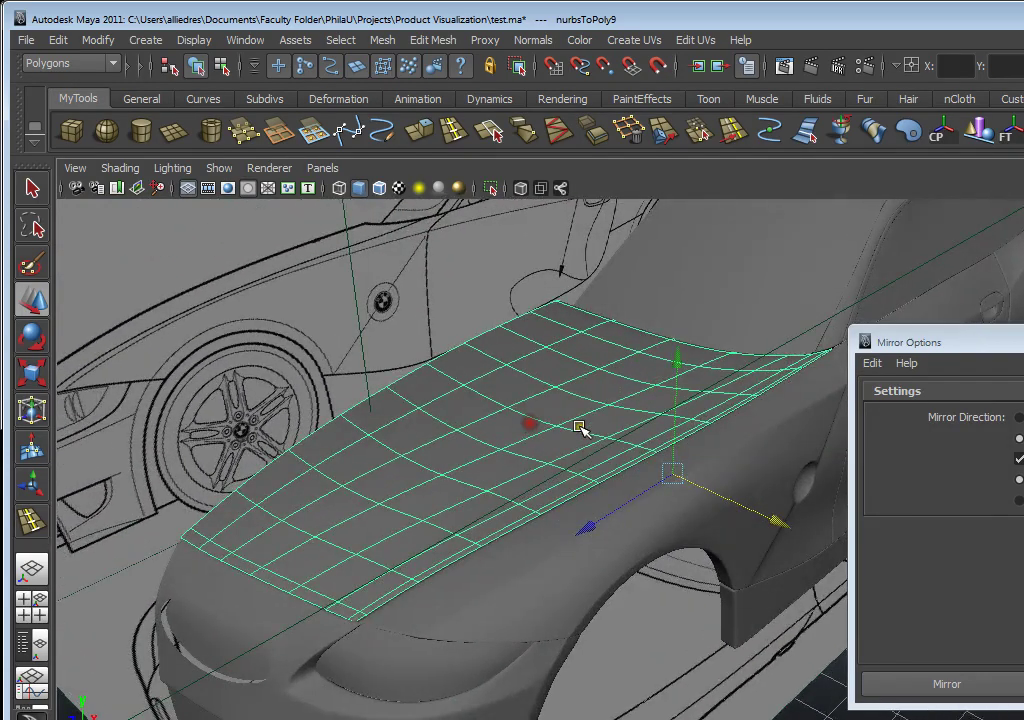
Freeze the hood half's transformations and clear the selection
{"action": "left_click", "coordinate": [106, 41]}
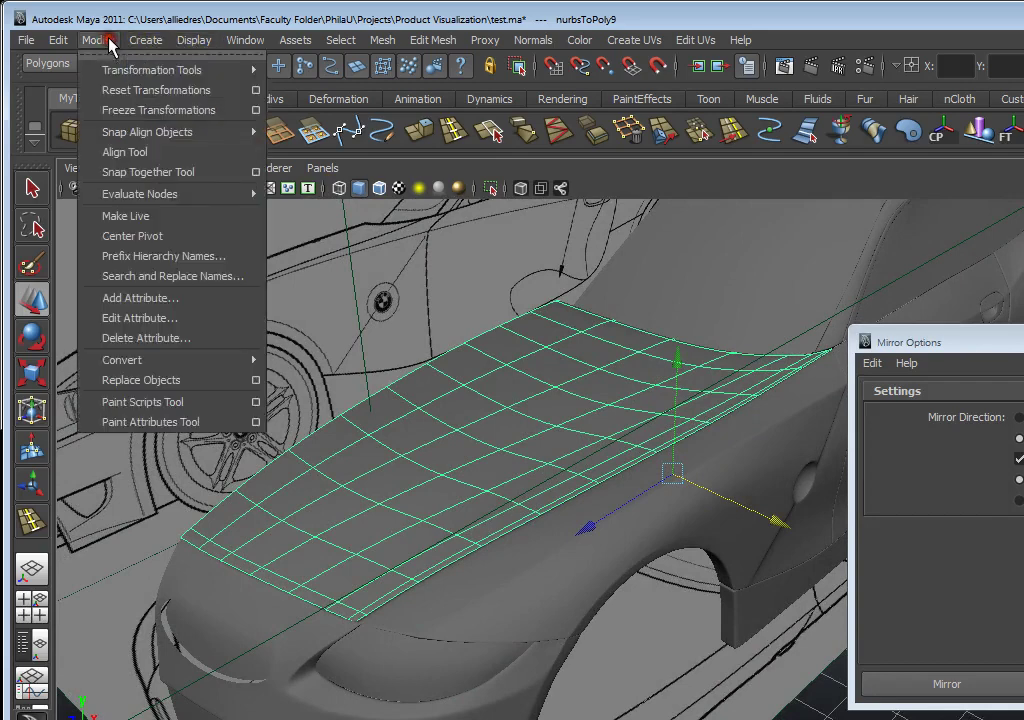
{"action": "left_click", "coordinate": [153, 118]}
{"action": "left_click", "coordinate": [686, 697]}
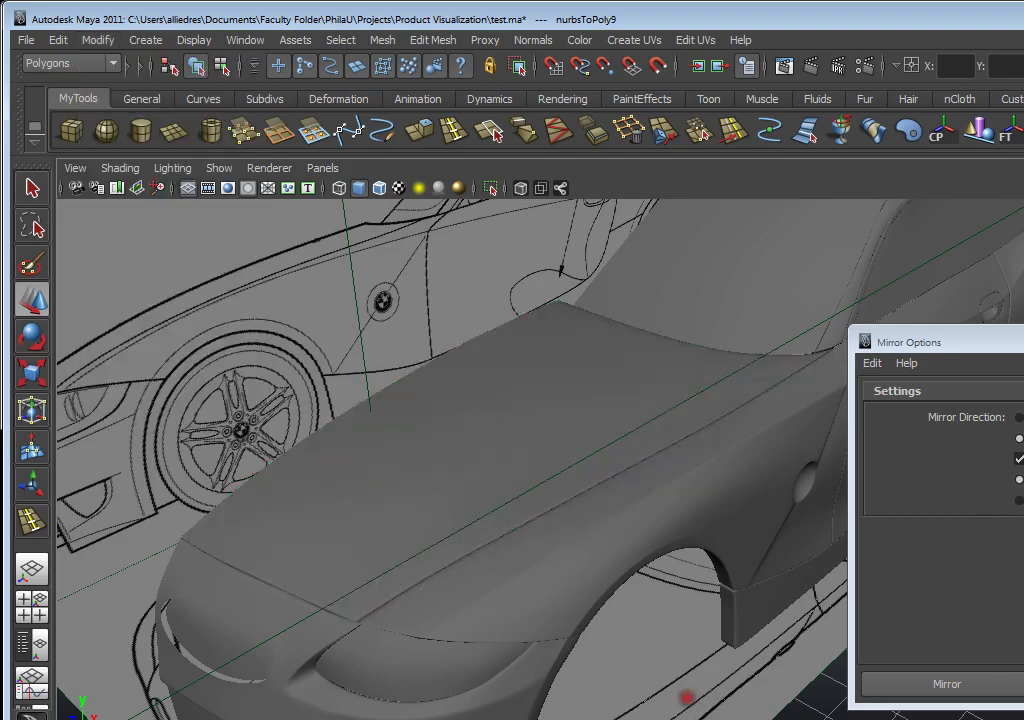
Select the hood half and delete its construction history
{"action": "left_click", "coordinate": [606, 443]}
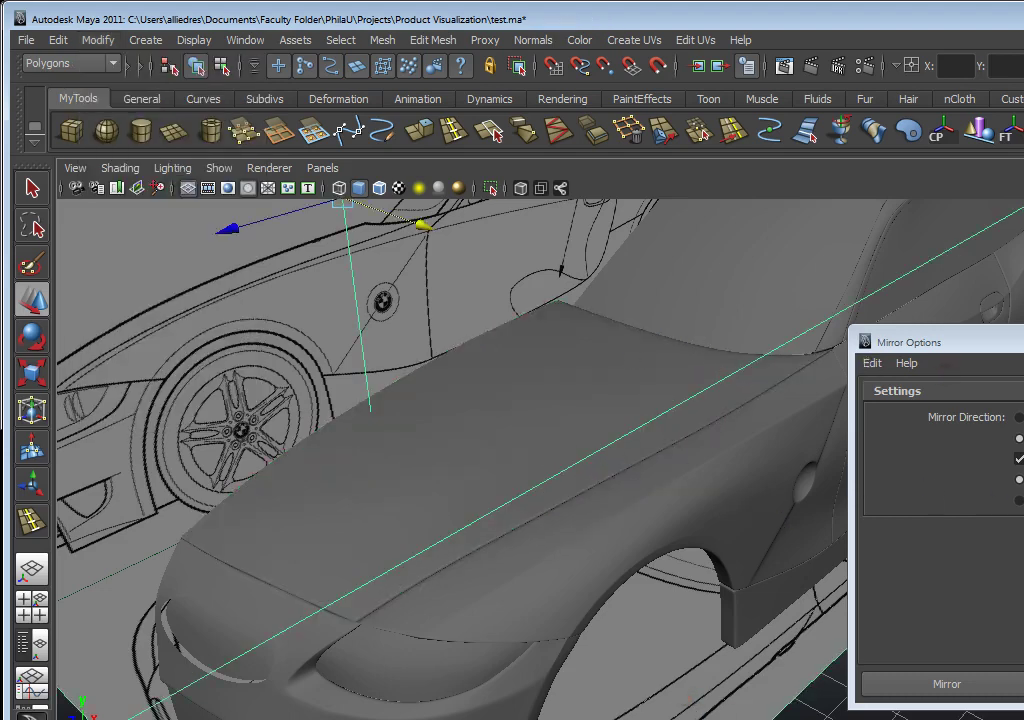
{"action": "left_click", "coordinate": [601, 389]}
{"action": "left_click", "coordinate": [97, 40]}
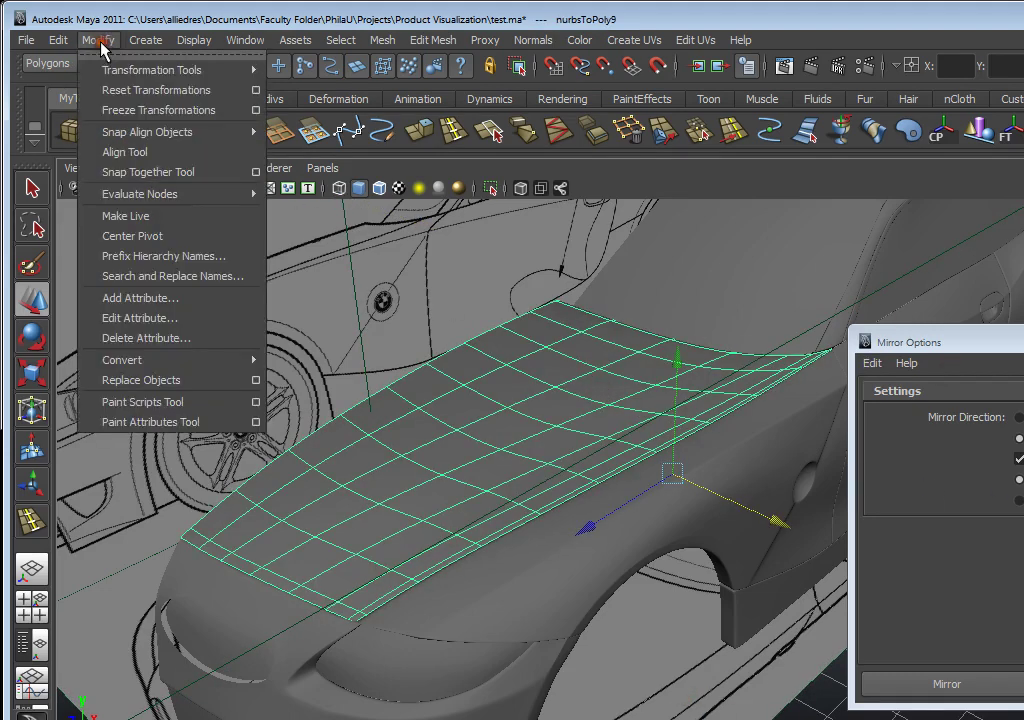
{"action": "left_click", "coordinate": [62, 40]}
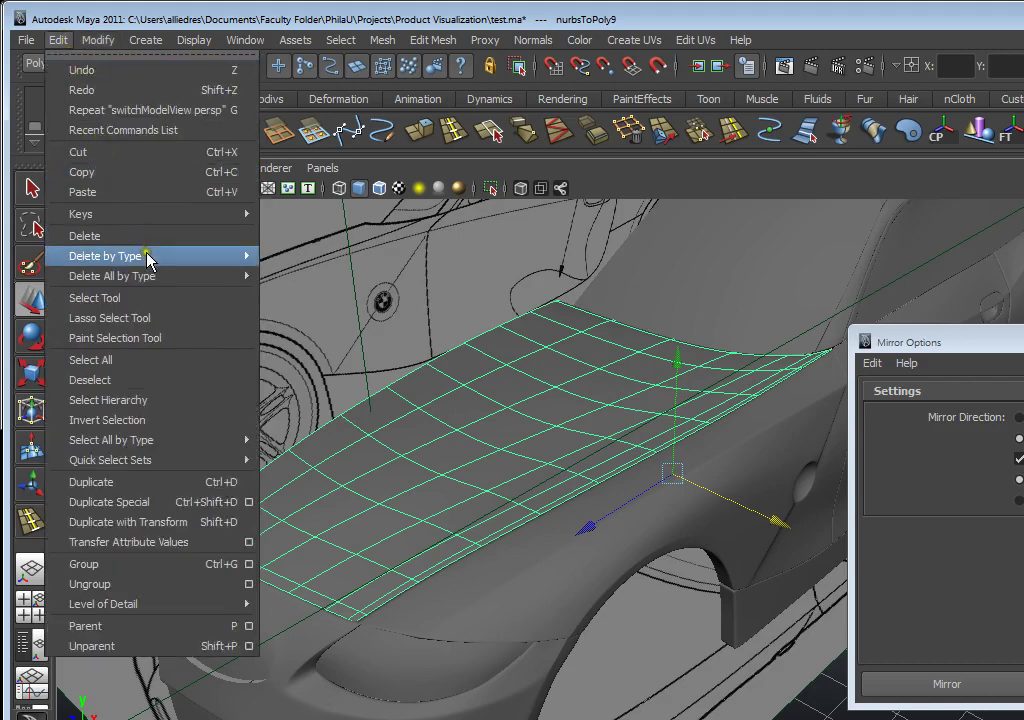
{"action": "mouse_move", "coordinate": [146, 257]}
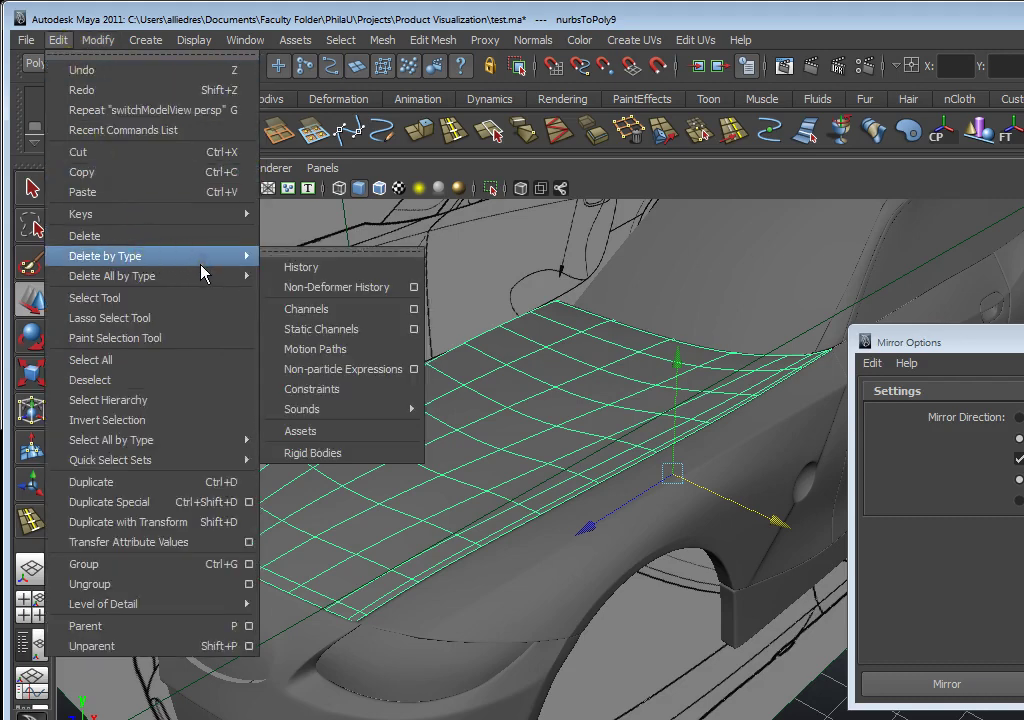
{"action": "left_click", "coordinate": [725, 5]}
{"action": "left_click_drag", "start_coordinate": [577, 369], "coordinate": [628, 364], "text": "alt"}
{"action": "left_click_drag", "start_coordinate": [1023, 342], "coordinate": [1005, 501]}
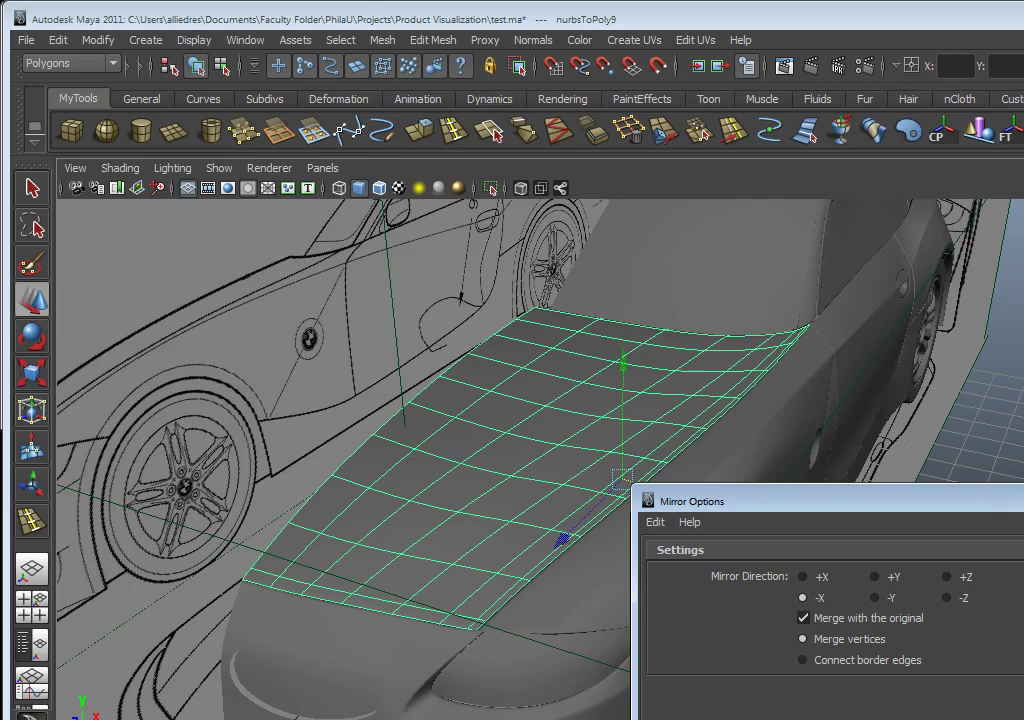
{"action": "left_click_drag", "start_coordinate": [1023, 62], "coordinate": [819, 58]}
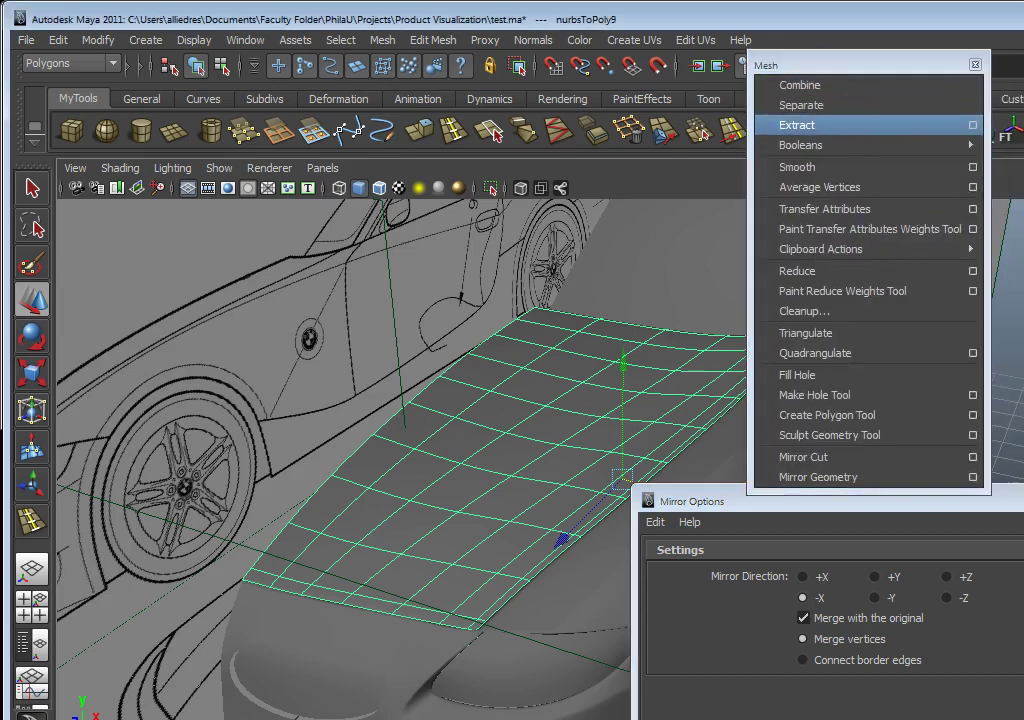
{"action": "left_click", "coordinate": [97, 40]}
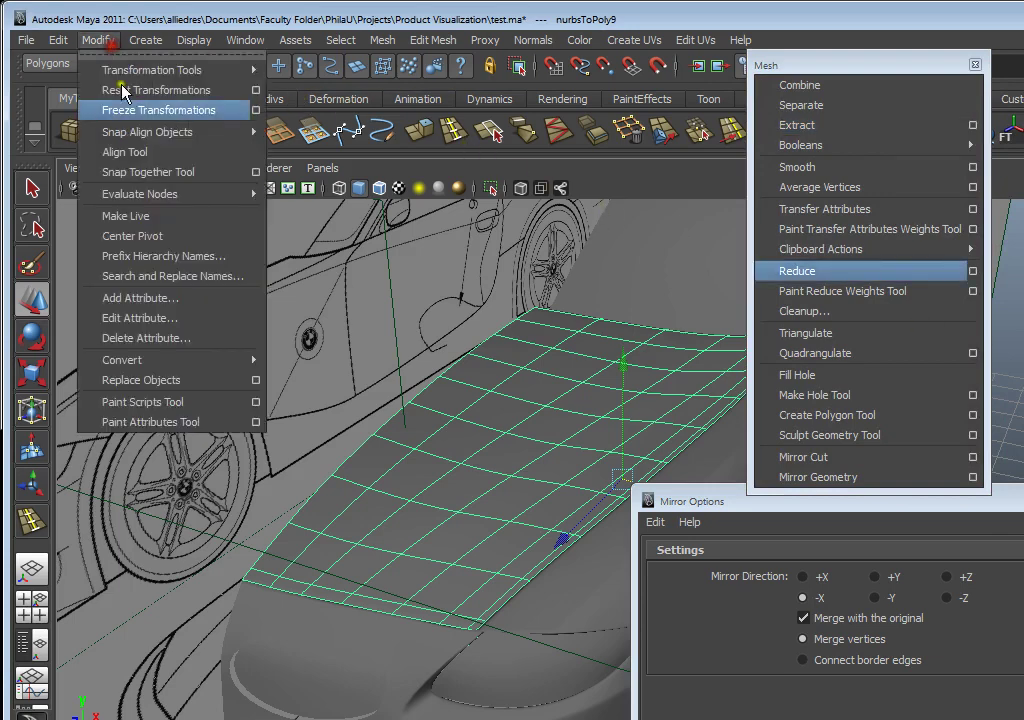
{"action": "mouse_move", "coordinate": [58, 40]}
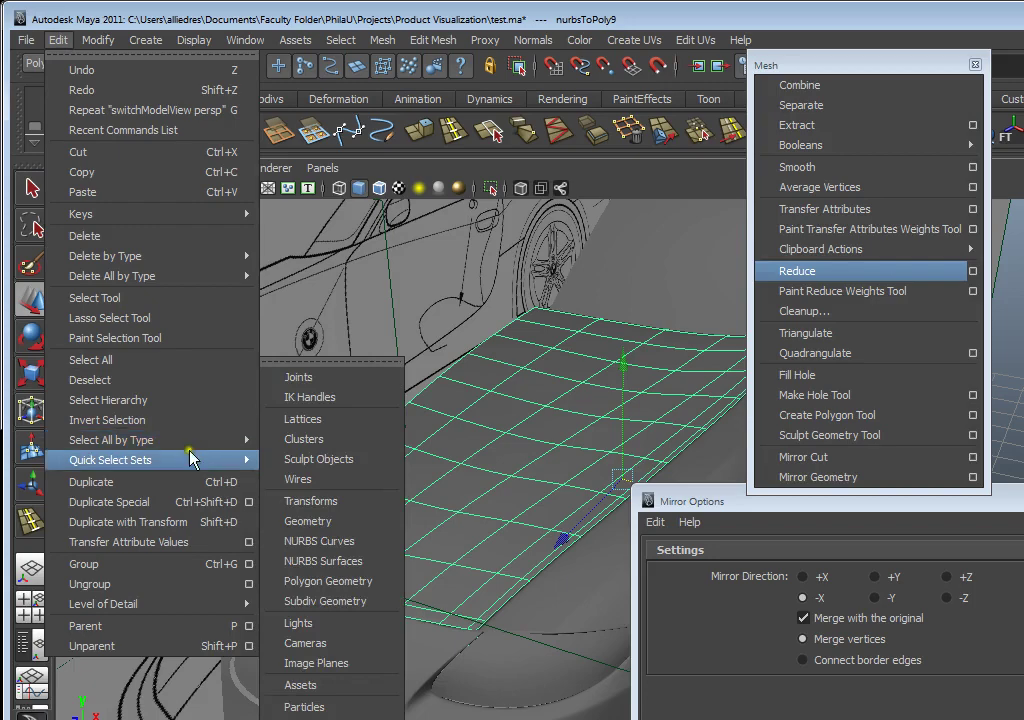
{"action": "left_click", "coordinate": [290, 266]}
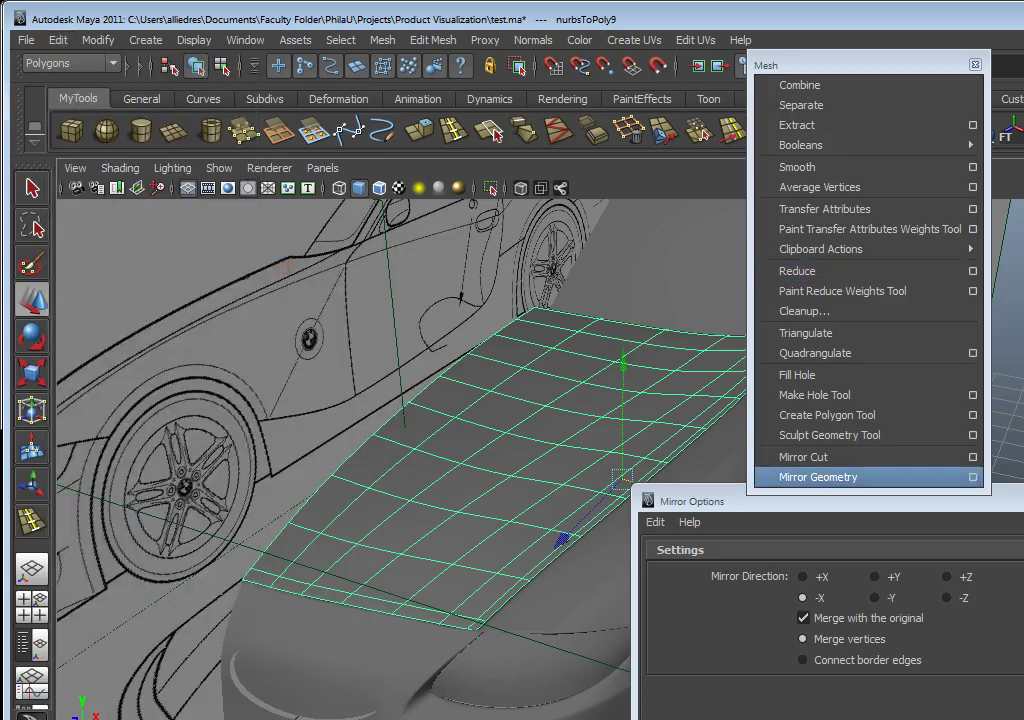
Mirror the hood half in the -X direction, merged with the original and with its vertices merged
{"action": "left_click_drag", "start_coordinate": [809, 66], "coordinate": [1020, 118]}
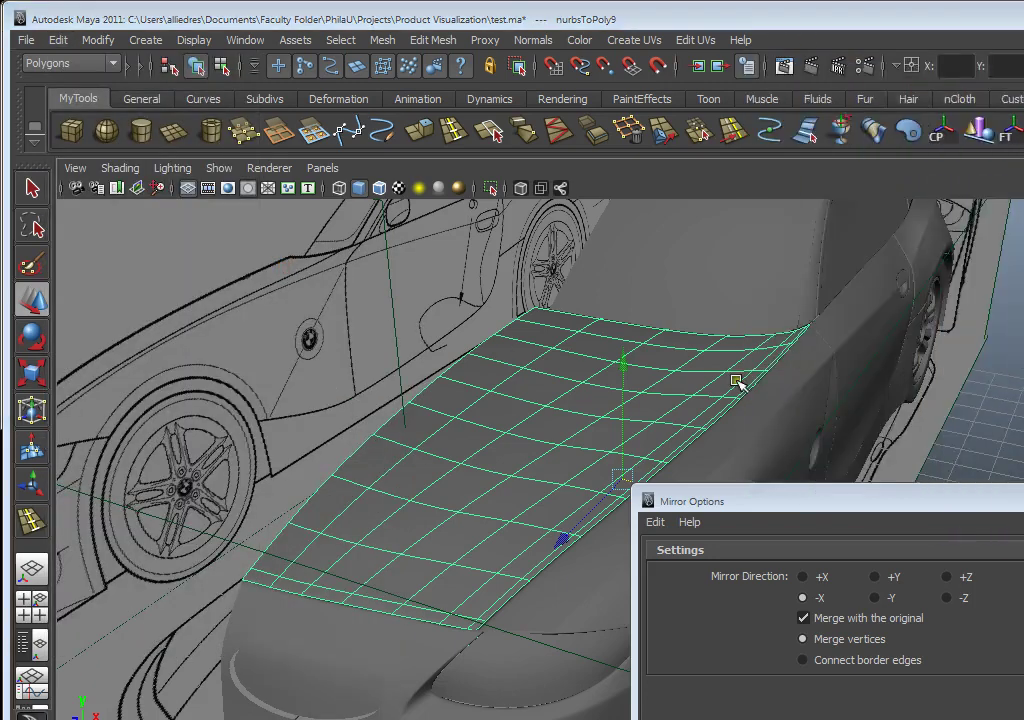
{"action": "middle_click_drag", "start_coordinate": [622, 470], "coordinate": [596, 336], "text": "alt"}
{"action": "left_click_drag", "start_coordinate": [597, 336], "coordinate": [690, 420], "text": "alt"}
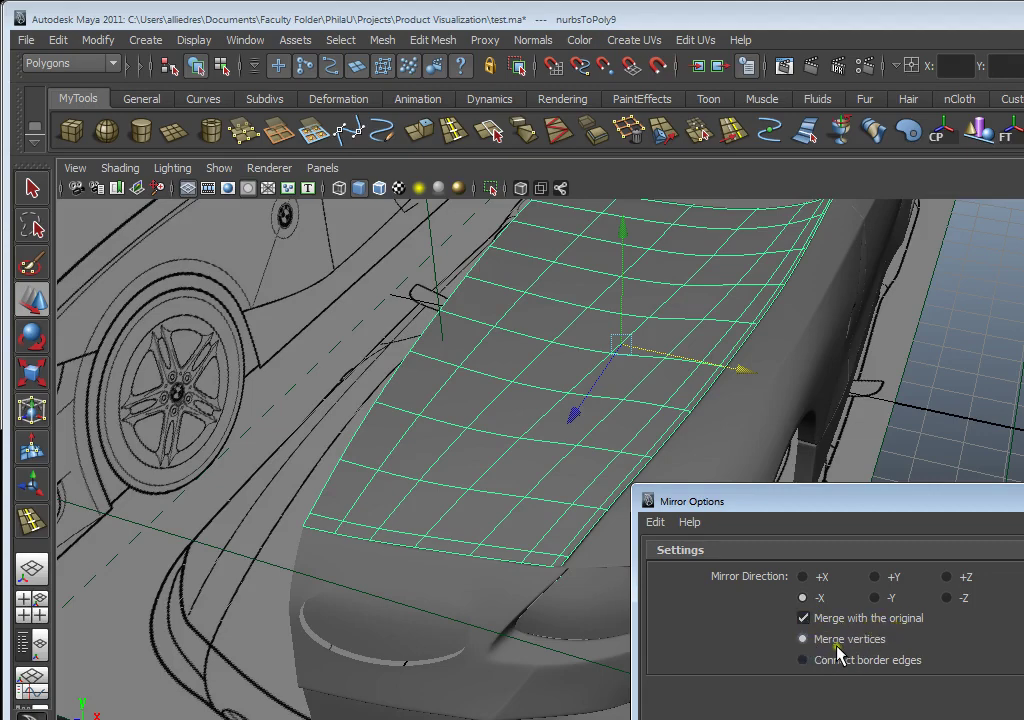
{"action": "left_click_drag", "start_coordinate": [478, 347], "coordinate": [585, 368], "text": "alt"}
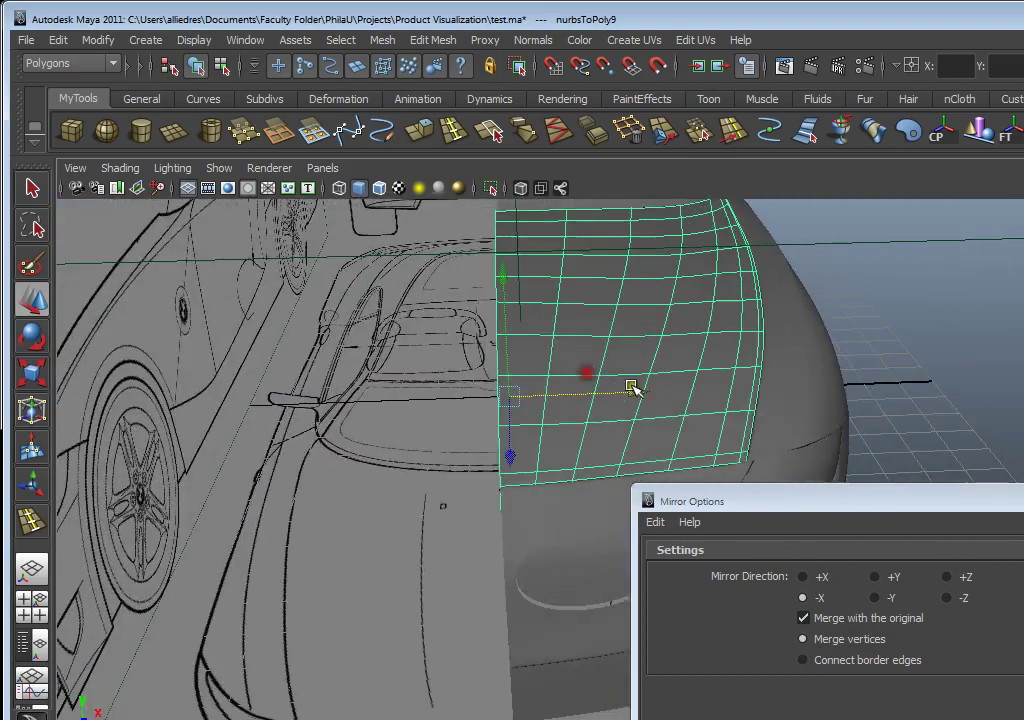
{"action": "left_click_drag", "start_coordinate": [910, 503], "coordinate": [1023, 335]}
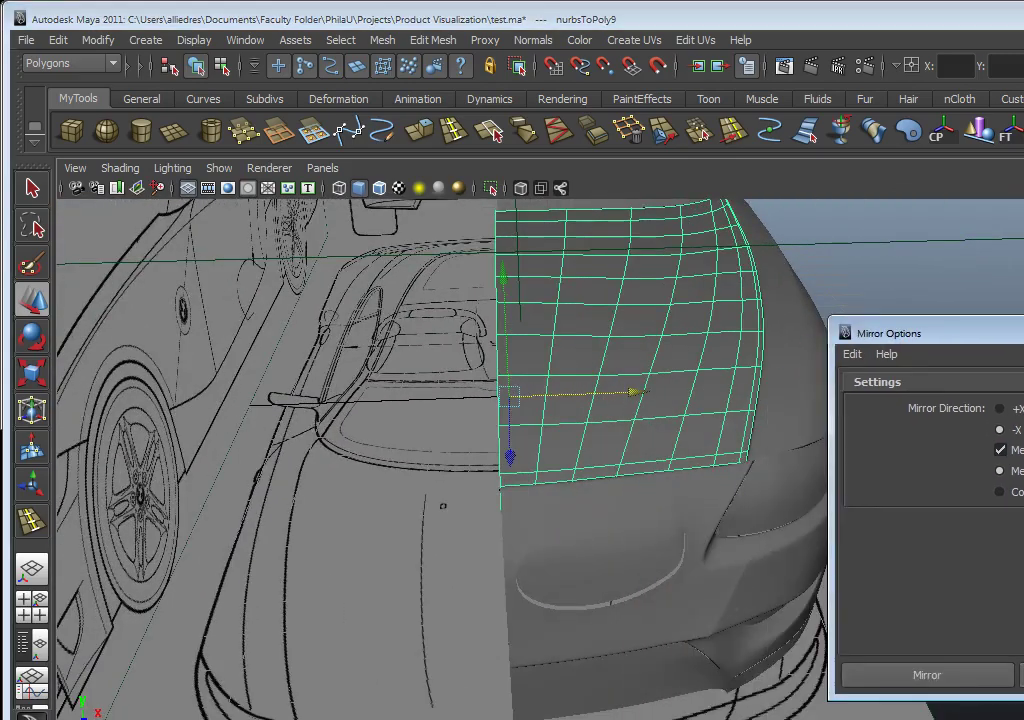
{"action": "left_click", "coordinate": [1022, 675]}
Examine the mirrored hood's front edge and the centre seam where the two halves meet
{"action": "left_click_drag", "start_coordinate": [547, 400], "coordinate": [264, 473], "text": "alt"}
{"action": "left_click_drag", "start_coordinate": [1022, 333], "coordinate": [883, 531]}
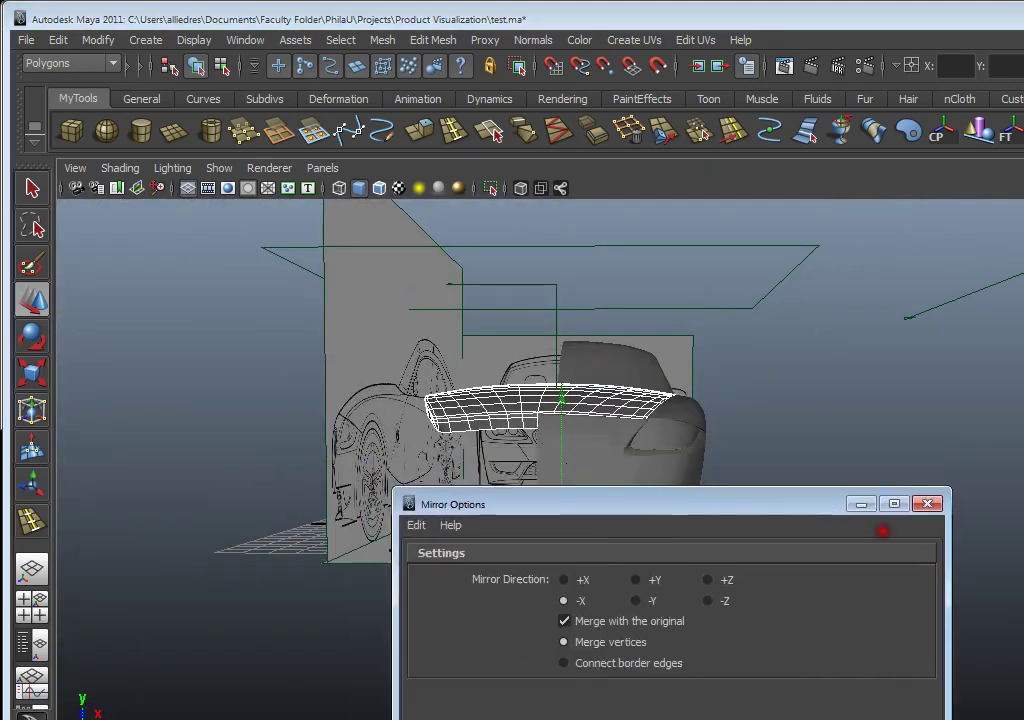
{"action": "left_click_drag", "start_coordinate": [583, 432], "coordinate": [660, 290], "text": "alt"}
{"action": "scroll", "coordinate": [711, 334], "scroll_direction": "up", "scroll_amount": 5}
{"action": "middle_click_drag", "start_coordinate": [660, 290], "coordinate": [686, 323], "text": "alt"}
{"action": "left_click_drag", "start_coordinate": [686, 322], "coordinate": [630, 343], "text": "alt"}
{"action": "left_click_drag", "start_coordinate": [811, 315], "coordinate": [541, 385], "text": "alt"}
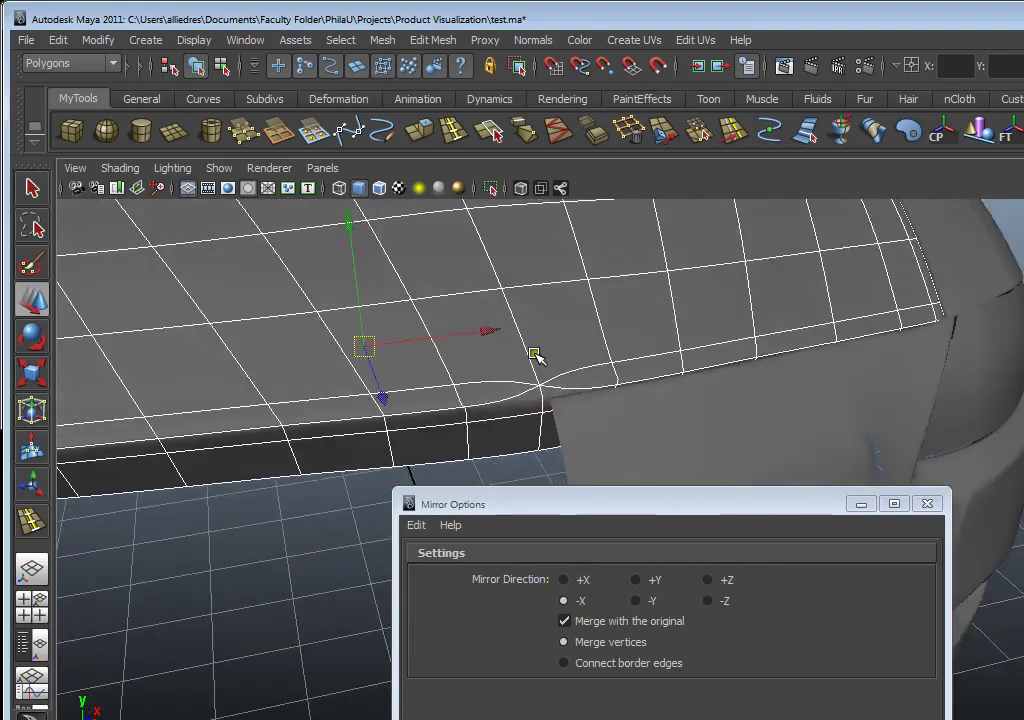
{"action": "left_click_drag", "start_coordinate": [555, 420], "coordinate": [614, 456], "text": "alt"}
{"action": "left_click_drag", "start_coordinate": [1023, 152], "coordinate": [850, 564]}
{"action": "left_click_drag", "start_coordinate": [777, 432], "coordinate": [755, 347], "text": "alt"}
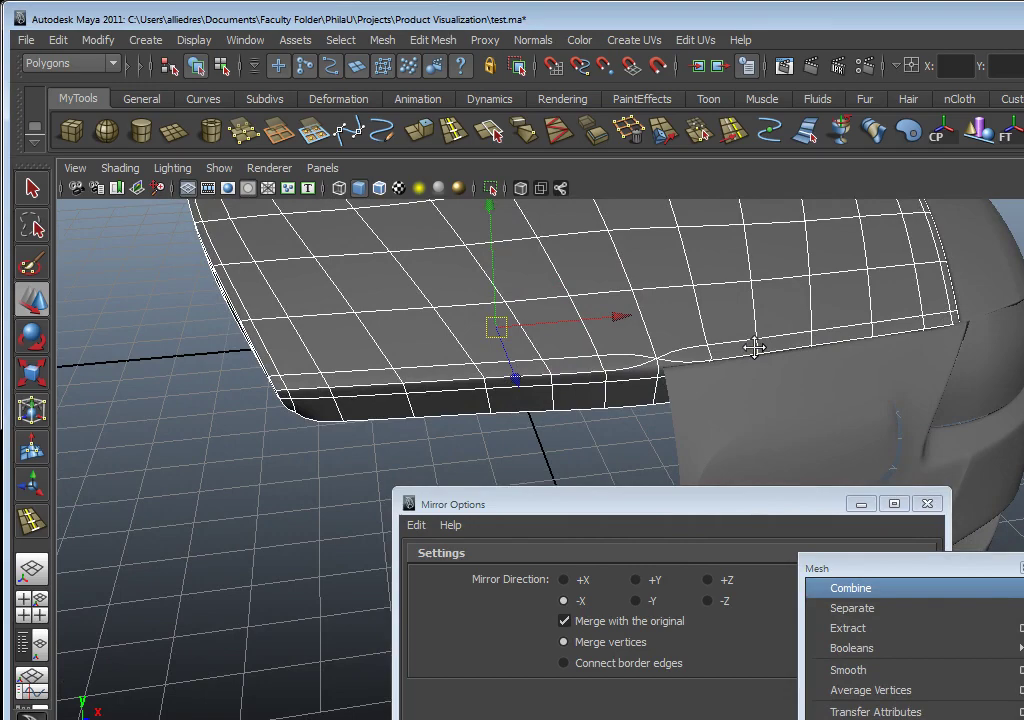
{"action": "scroll", "coordinate": [728, 352], "scroll_direction": "up", "scroll_amount": 3}
{"action": "scroll", "coordinate": [728, 352], "scroll_direction": "down", "scroll_amount": 2}
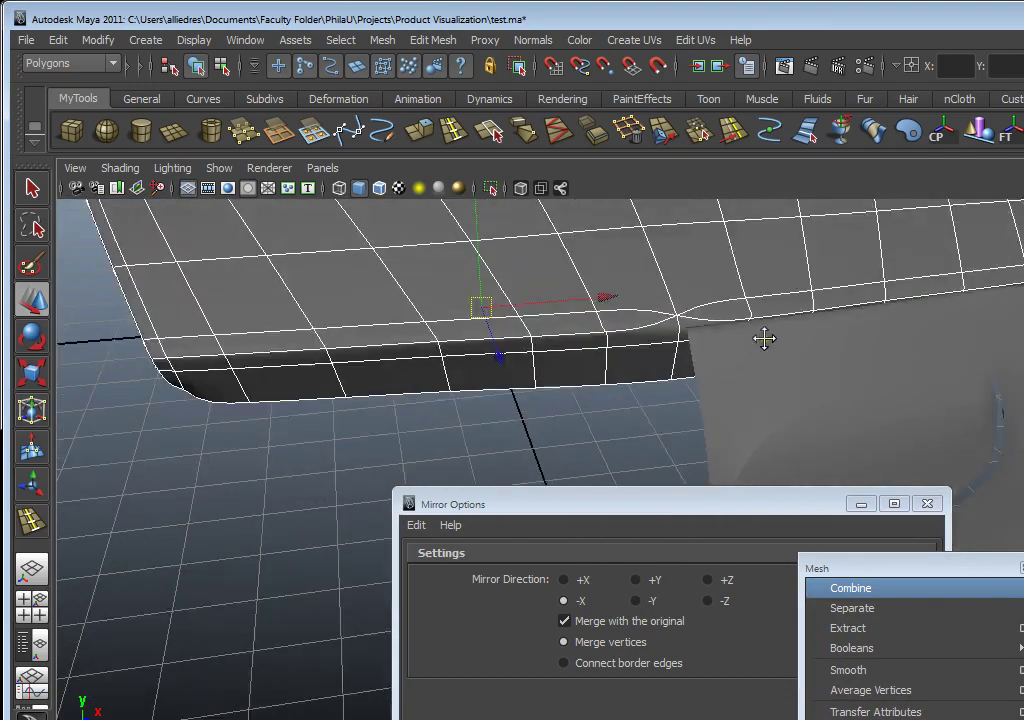
{"action": "middle_click_drag", "start_coordinate": [764, 337], "coordinate": [714, 400], "text": "alt"}
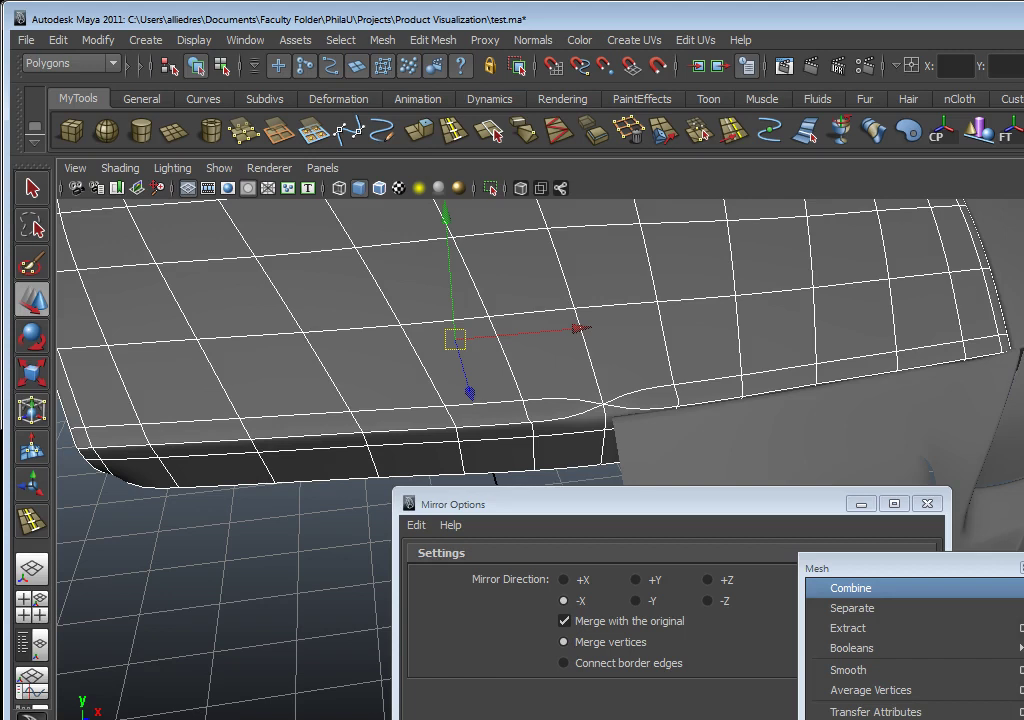
Try different degrees of vertex merging on the mirrored hood and compare how its centre seam closes
{"action": "key", "text": "q"}
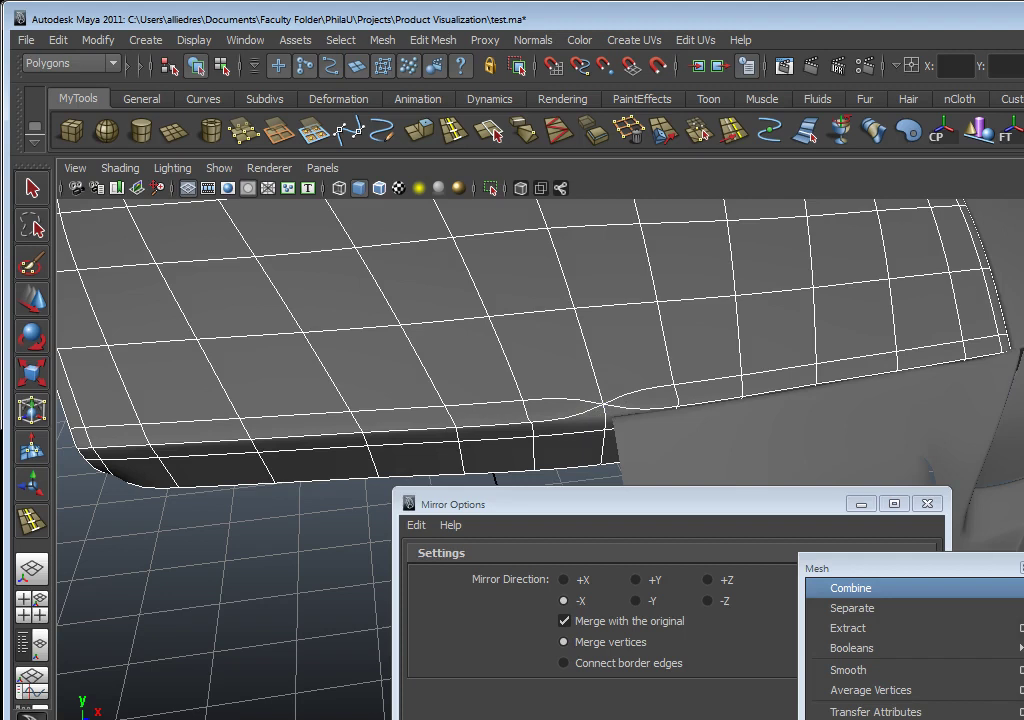
{"action": "key", "text": "ctrl+z"}
{"action": "left_click_drag", "start_coordinate": [580, 328], "coordinate": [727, 413], "text": "alt"}
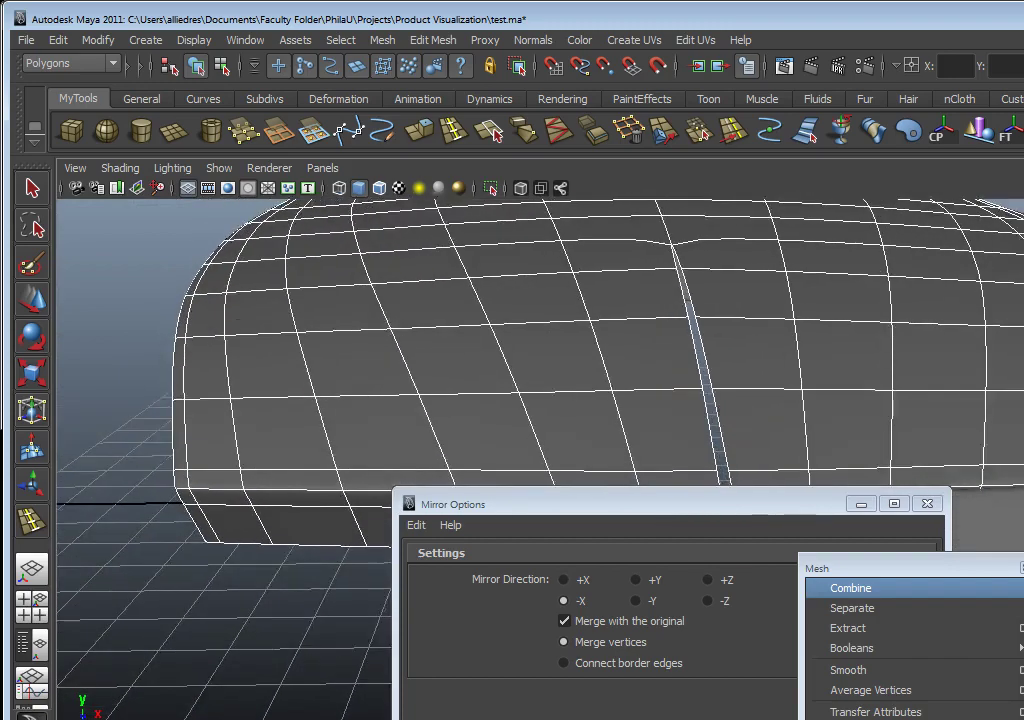
{"action": "key", "text": "Return"}
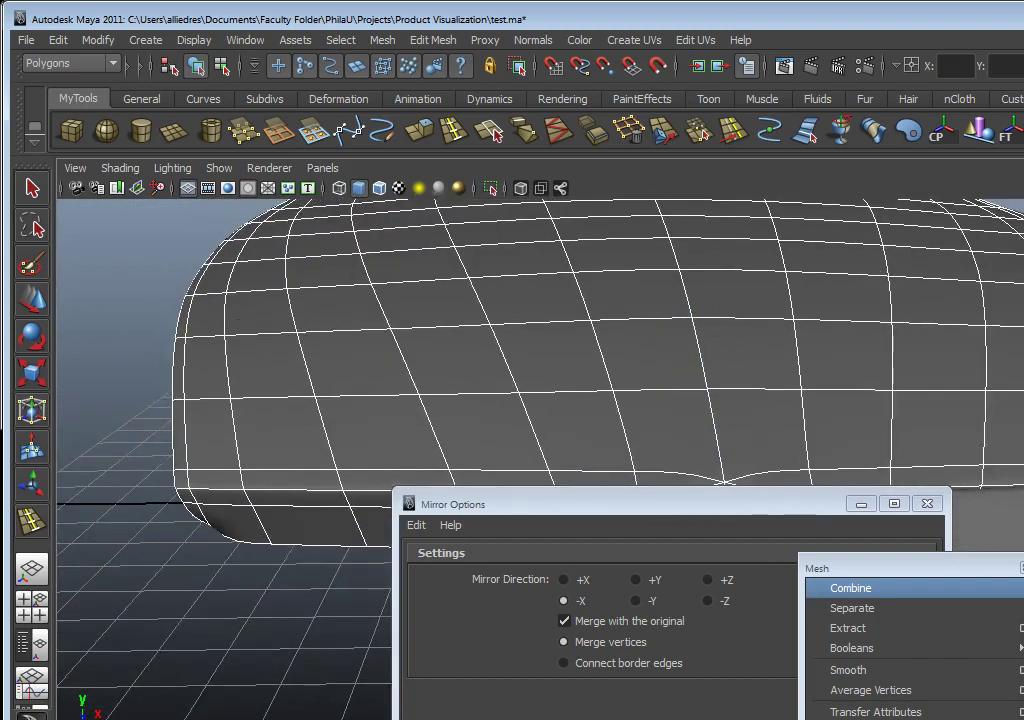
{"action": "left_click_drag", "start_coordinate": [800, 350], "coordinate": [585, 300], "text": "alt"}
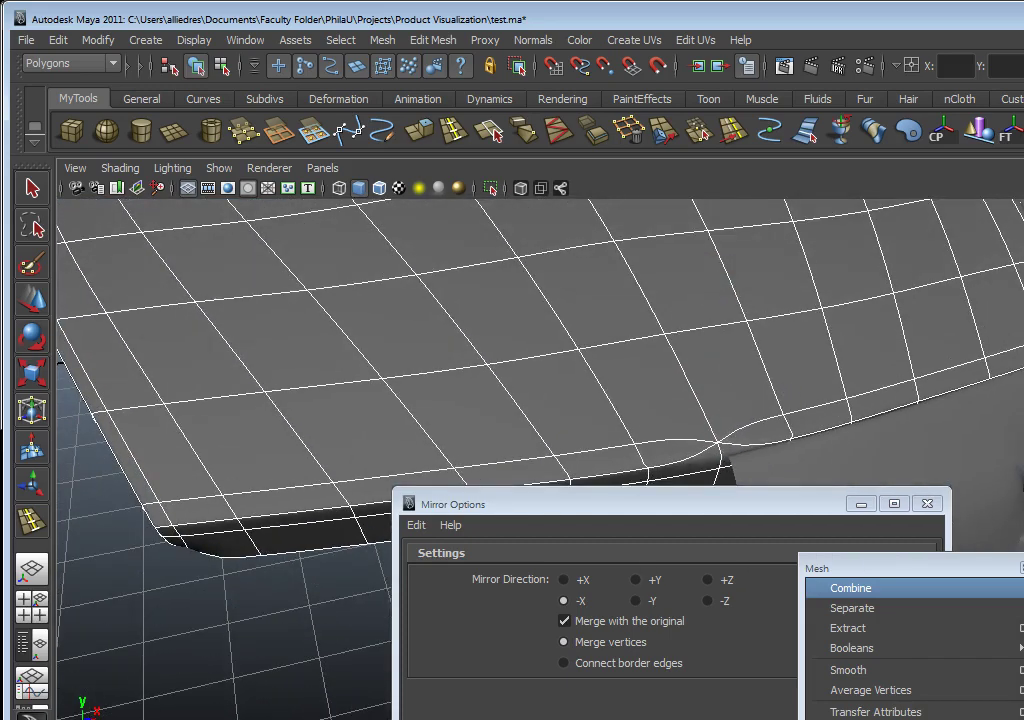
{"action": "key", "text": "ctrl+z"}
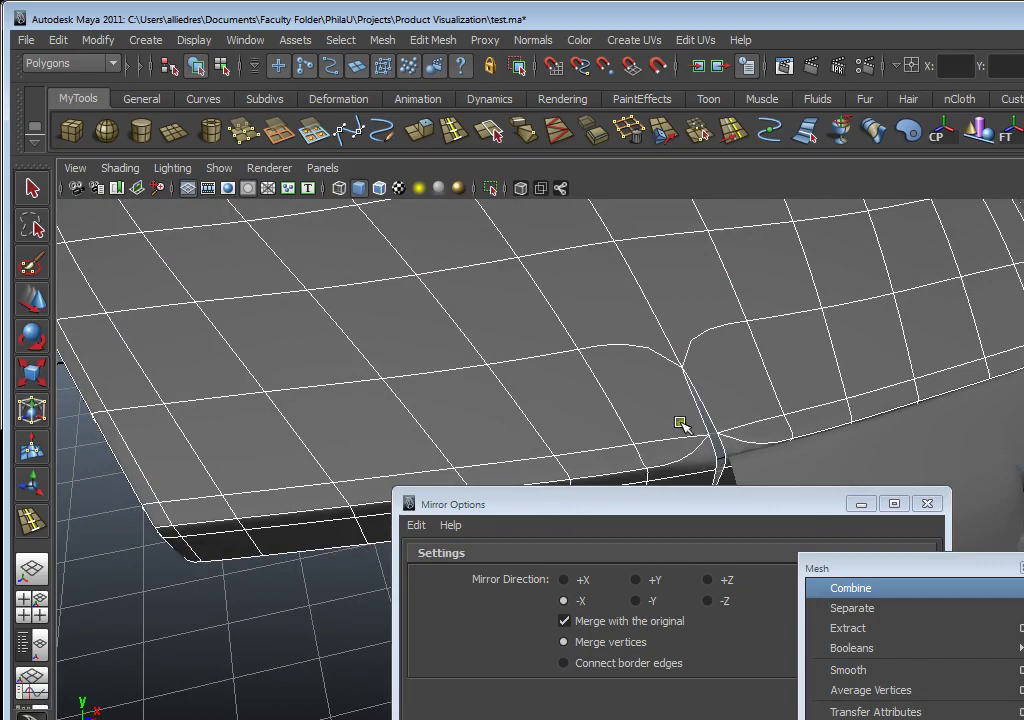
{"action": "scroll", "coordinate": [640, 430], "scroll_direction": "down", "scroll_amount": 5}
{"action": "left_click_drag", "start_coordinate": [686, 373], "coordinate": [642, 403], "text": "alt"}
{"action": "scroll", "coordinate": [624, 391], "scroll_direction": "up", "scroll_amount": 3}
{"action": "scroll", "coordinate": [651, 398], "scroll_direction": "up", "scroll_amount": 4}
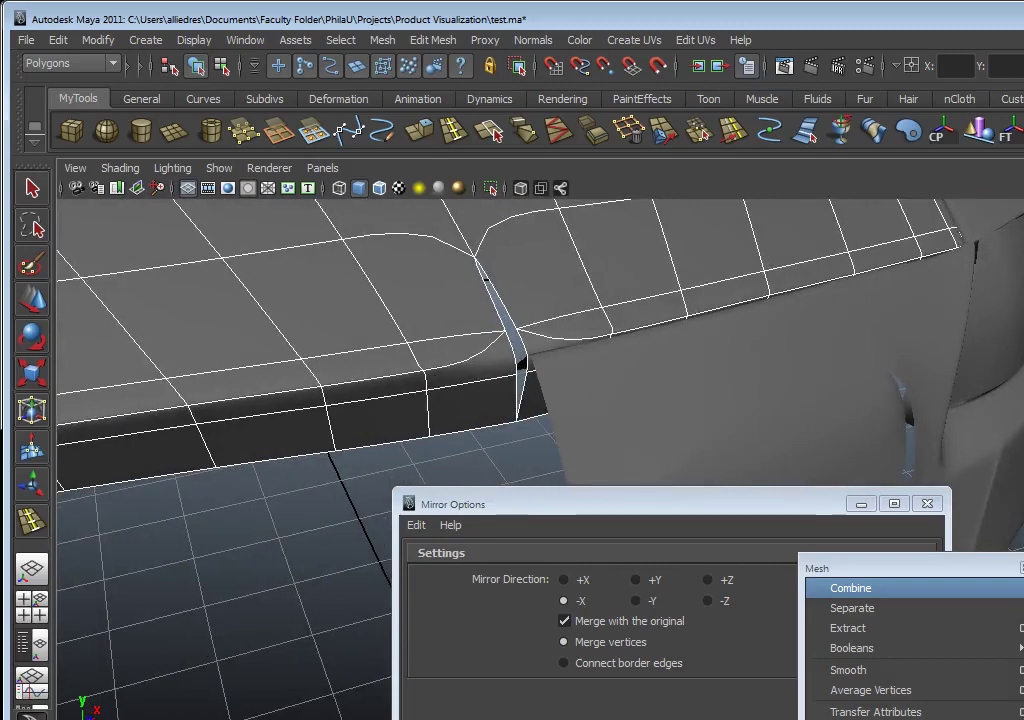
Undo the merging trials and the mirroring, returning to the single hood half
{"action": "left_click", "coordinate": [636, 284]}
{"action": "key", "text": "ctrl+z"}
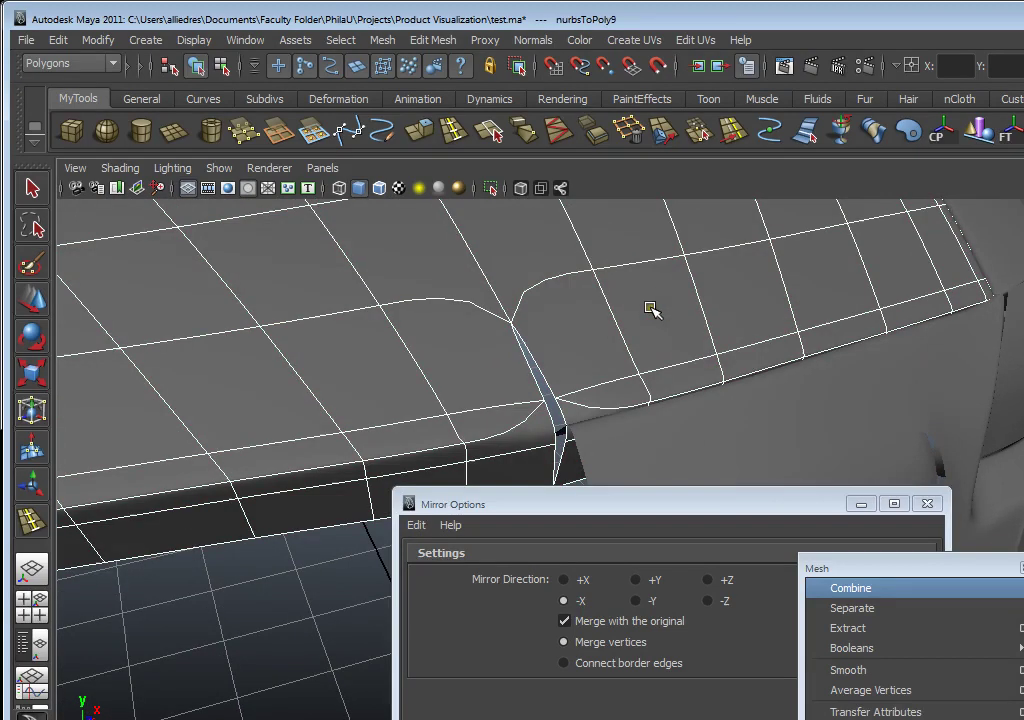
{"action": "key", "text": "ctrl+z"}
{"action": "key", "text": "ctrl+z"}
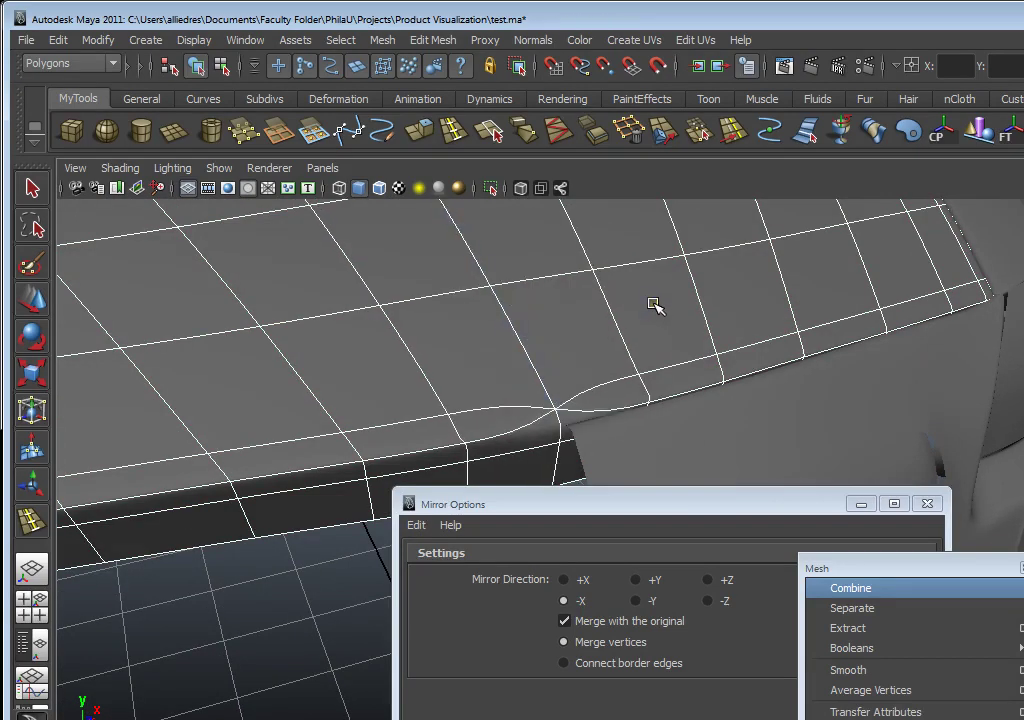
{"action": "key", "text": "ctrl+z"}
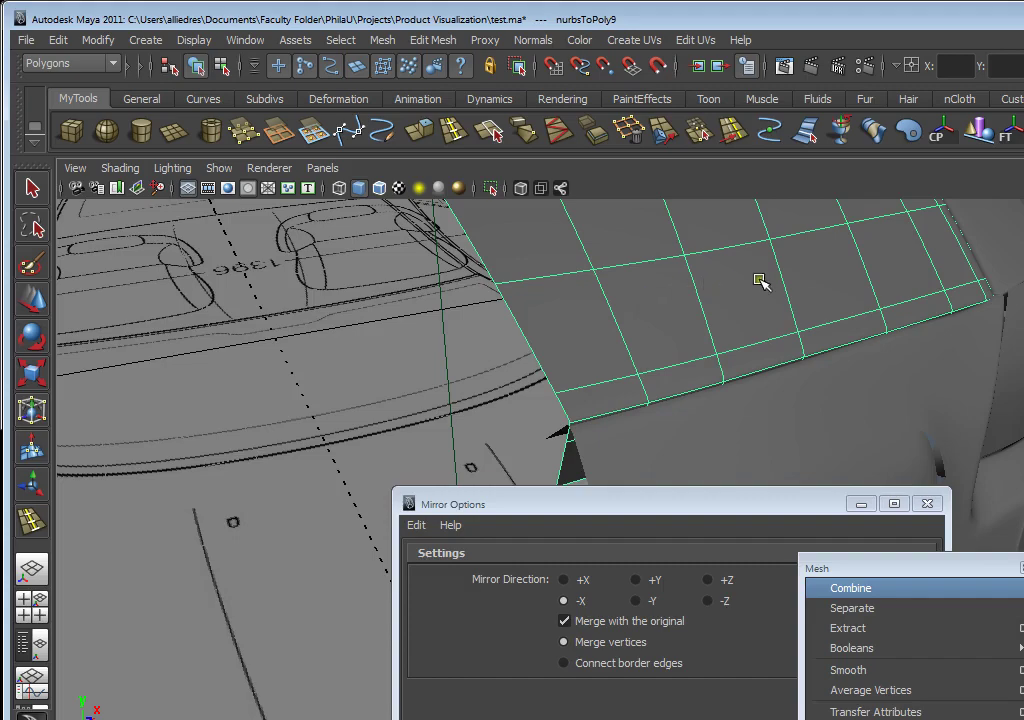
Hide the blueprint reference planes around the car and move the Mirror Options window aside
{"action": "left_click_drag", "start_coordinate": [697, 400], "coordinate": [720, 400], "text": "alt"}
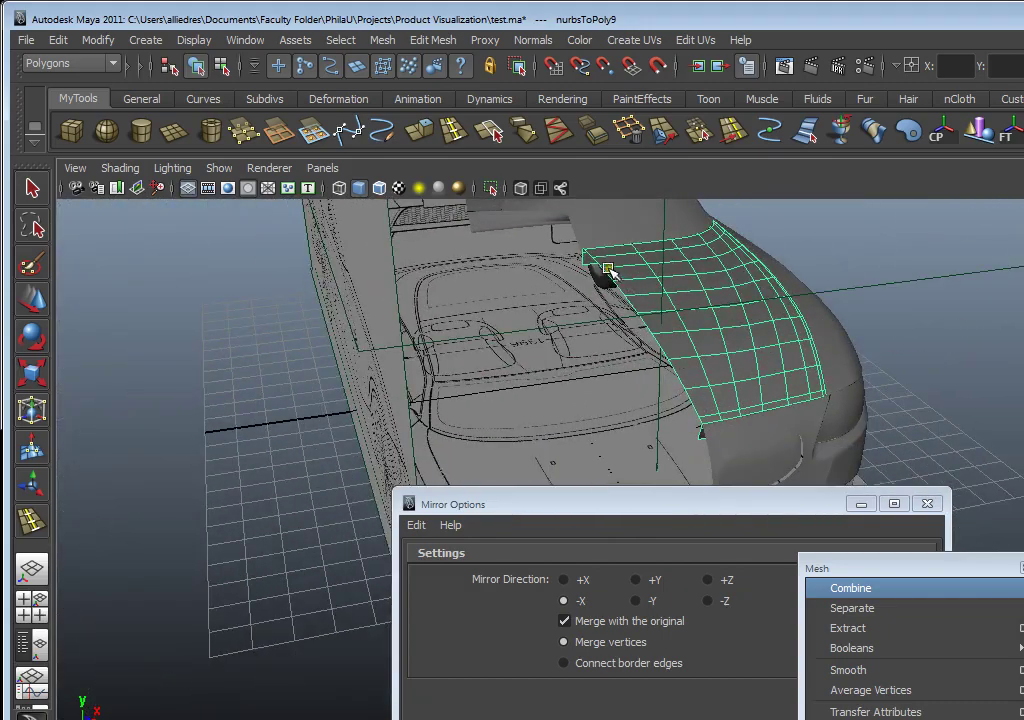
{"action": "left_click", "coordinate": [740, 485]}
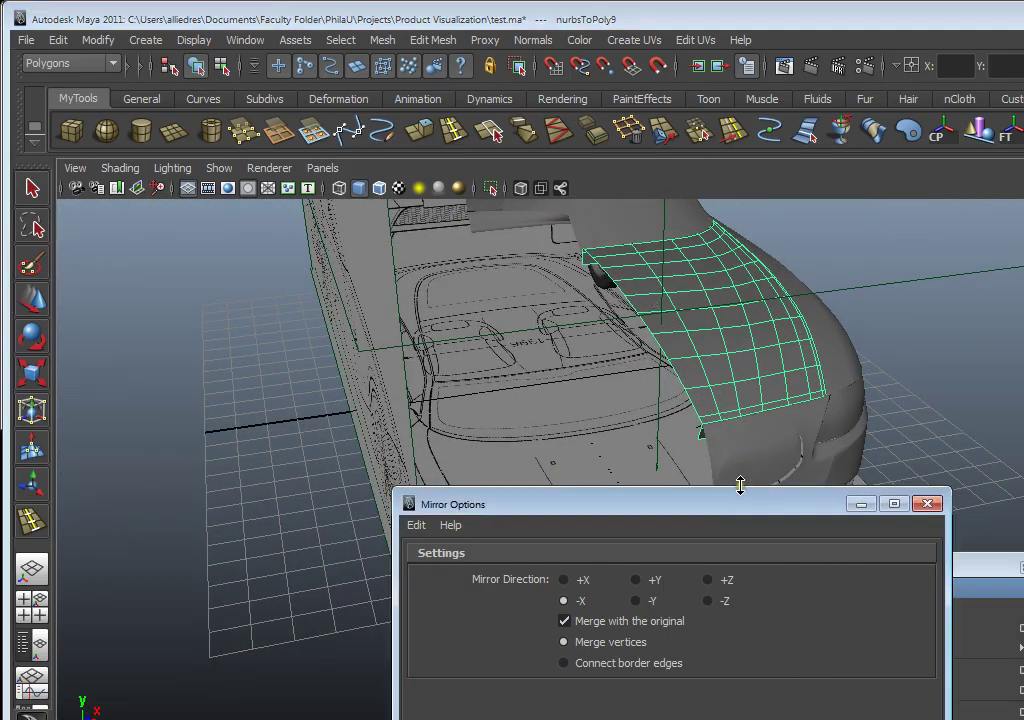
{"action": "left_click", "coordinate": [733, 468], "text": "alt"}
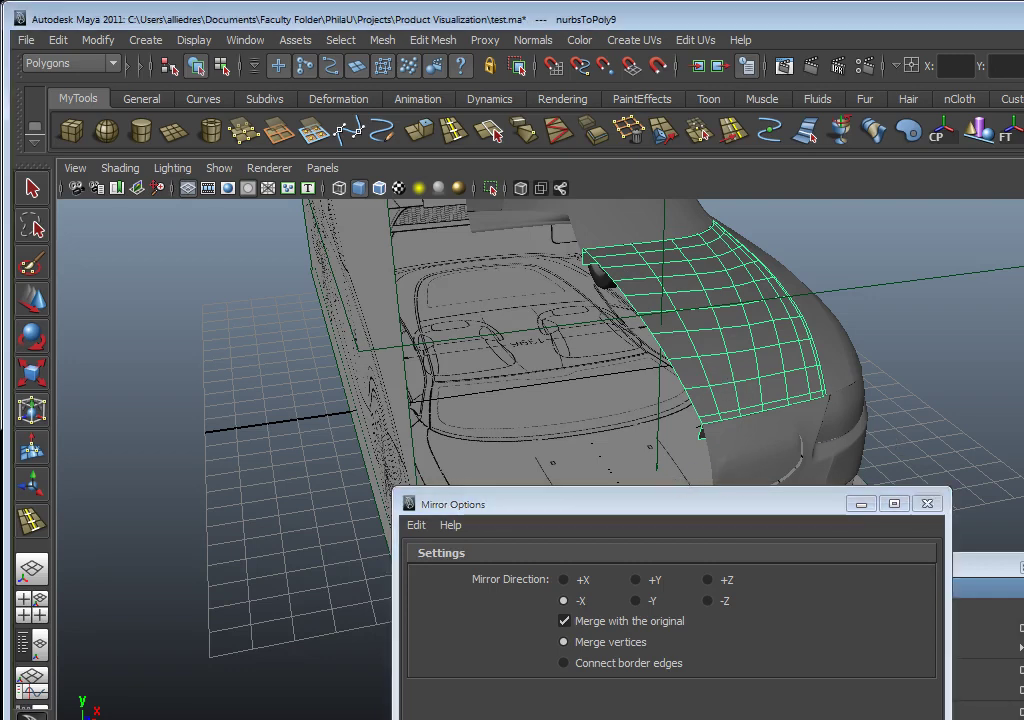
{"action": "key", "text": "ctrl+1"}
{"action": "left_click_drag", "start_coordinate": [766, 520], "coordinate": [1023, 506]}
{"action": "middle_click_drag", "start_coordinate": [842, 405], "coordinate": [718, 422], "text": "alt"}
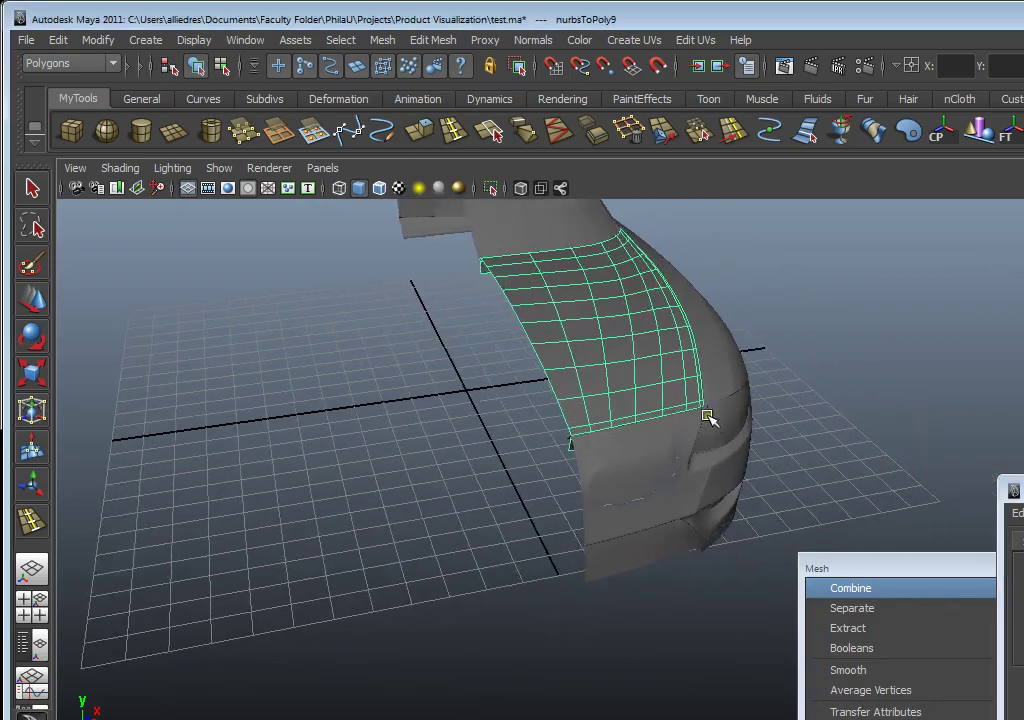
Switch to the top view, frame the hood half and examine how straight its centre-line edge runs
{"action": "left_click", "coordinate": [651, 417]}
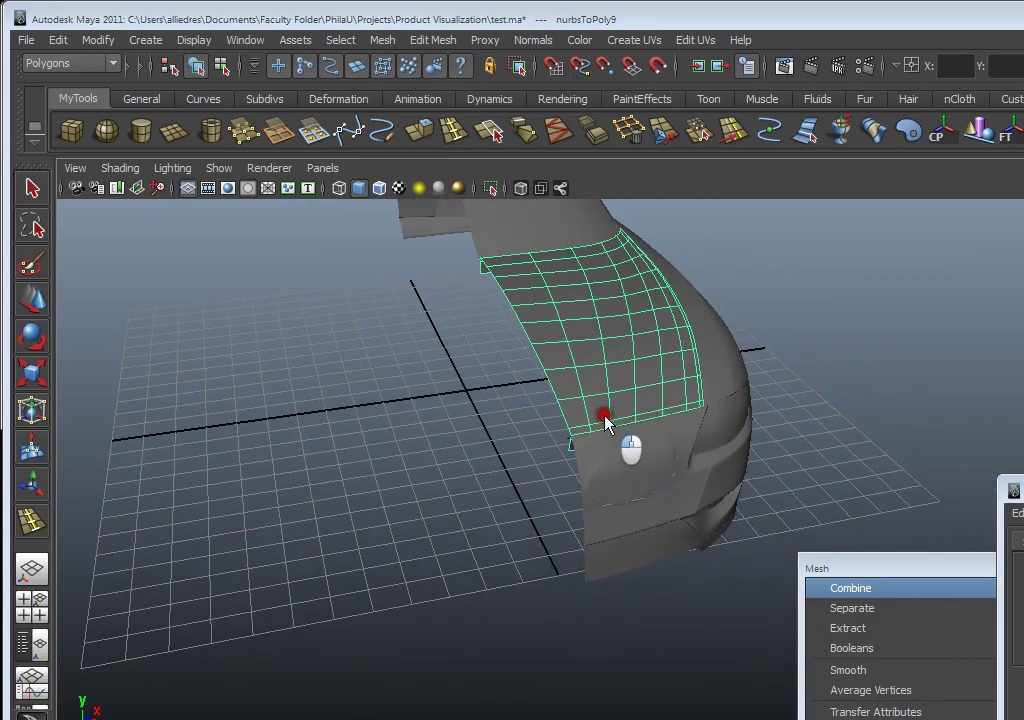
{"action": "key", "text": "f"}
{"action": "scroll", "coordinate": [640, 408], "scroll_direction": "up", "scroll_amount": 4}
{"action": "scroll", "coordinate": [617, 421], "scroll_direction": "down", "scroll_amount": 3}
{"action": "middle_click_drag", "start_coordinate": [843, 323], "coordinate": [840, 370], "text": "alt"}
{"action": "scroll", "coordinate": [738, 398], "scroll_direction": "down", "scroll_amount": 2}
{"action": "scroll", "coordinate": [840, 370], "scroll_direction": "up", "scroll_amount": 2}
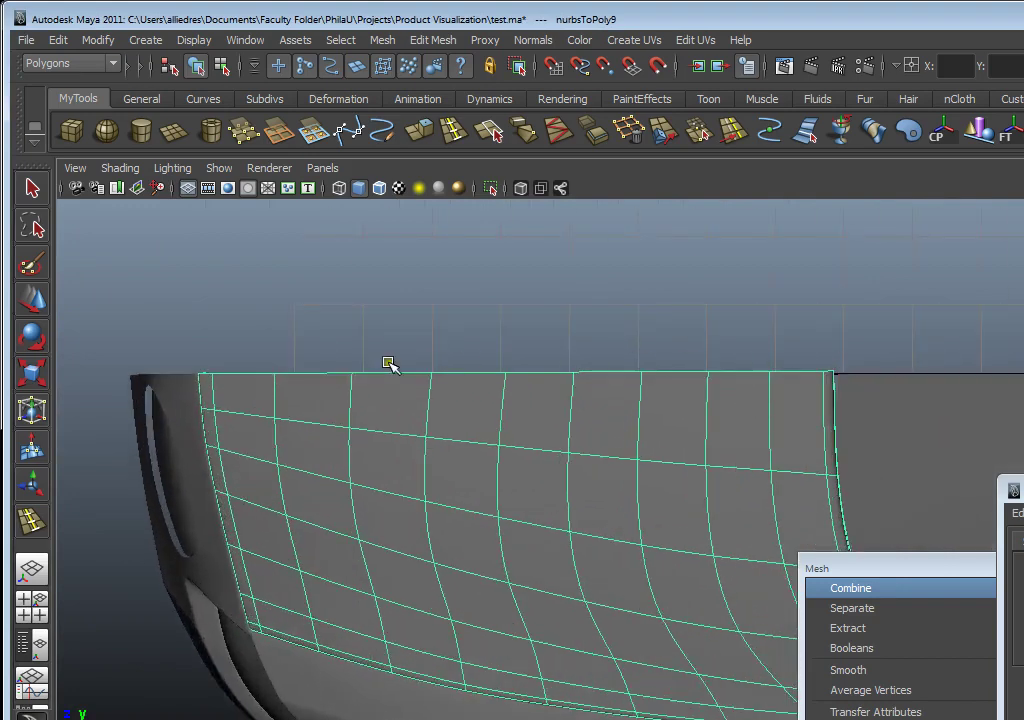
{"action": "scroll", "coordinate": [810, 300], "scroll_direction": "down", "scroll_amount": 3}
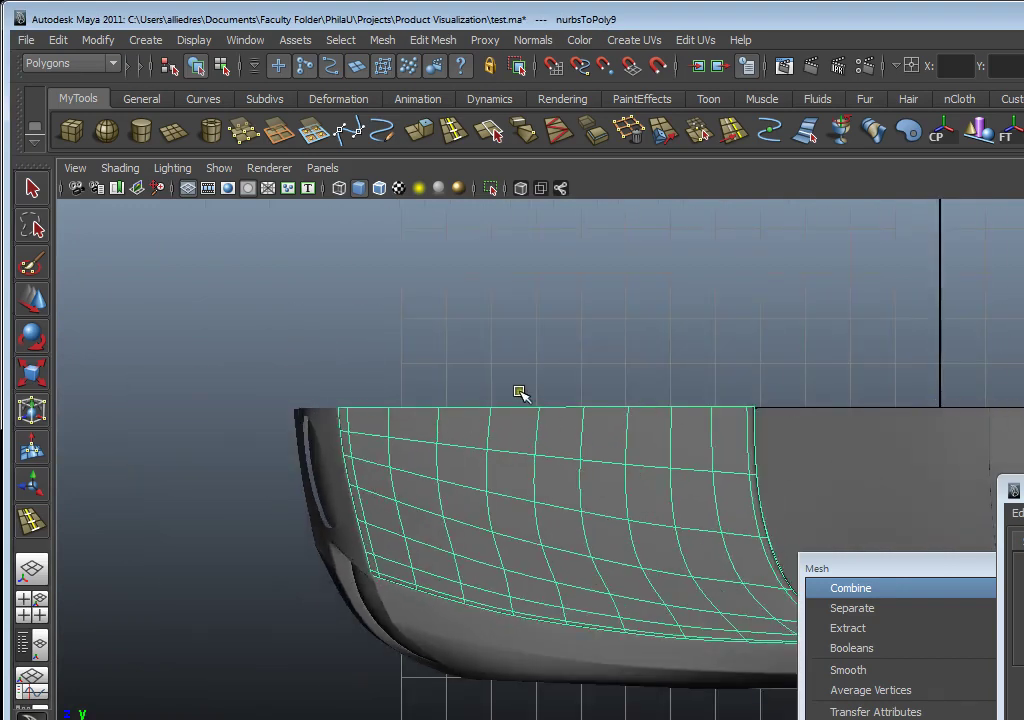
{"action": "scroll", "coordinate": [553, 459], "scroll_direction": "down", "scroll_amount": 3}
{"action": "scroll", "coordinate": [563, 477], "scroll_direction": "up", "scroll_amount": 10}
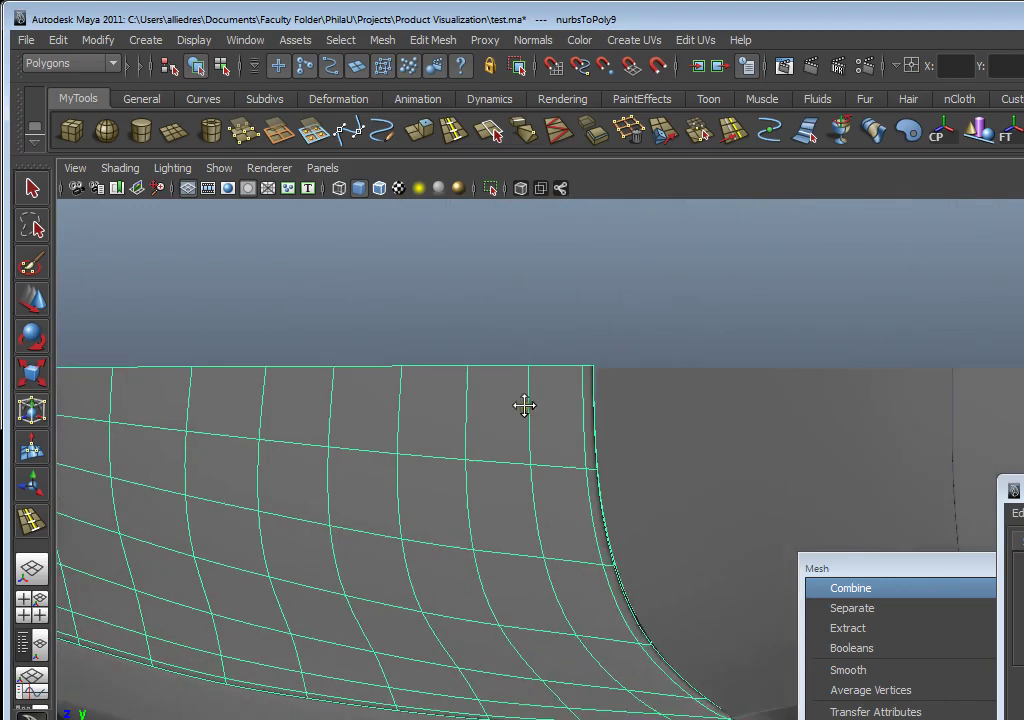
Show the car in wireframe and examine how far the hood half's centre edge strays from the grid's centre line along its length
{"action": "middle_click_drag", "start_coordinate": [765, 513], "coordinate": [677, 380], "text": "alt"}
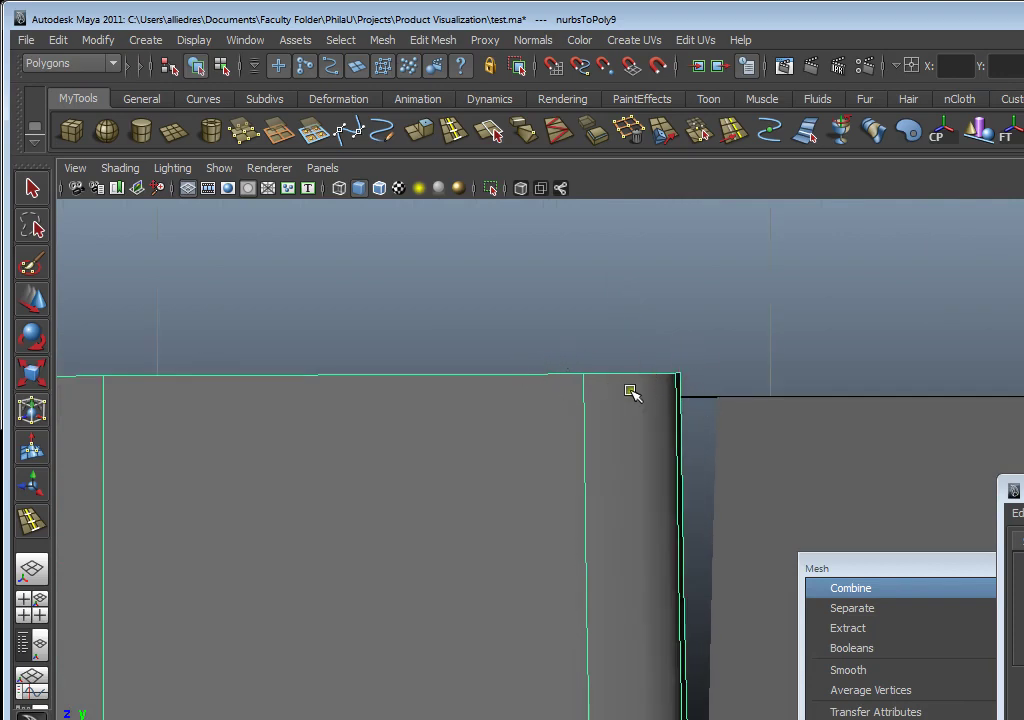
{"action": "key", "text": "4"}
{"action": "scroll", "coordinate": [685, 405], "scroll_direction": "down", "scroll_amount": 5}
{"action": "scroll", "coordinate": [670, 430], "scroll_direction": "up", "scroll_amount": 6}
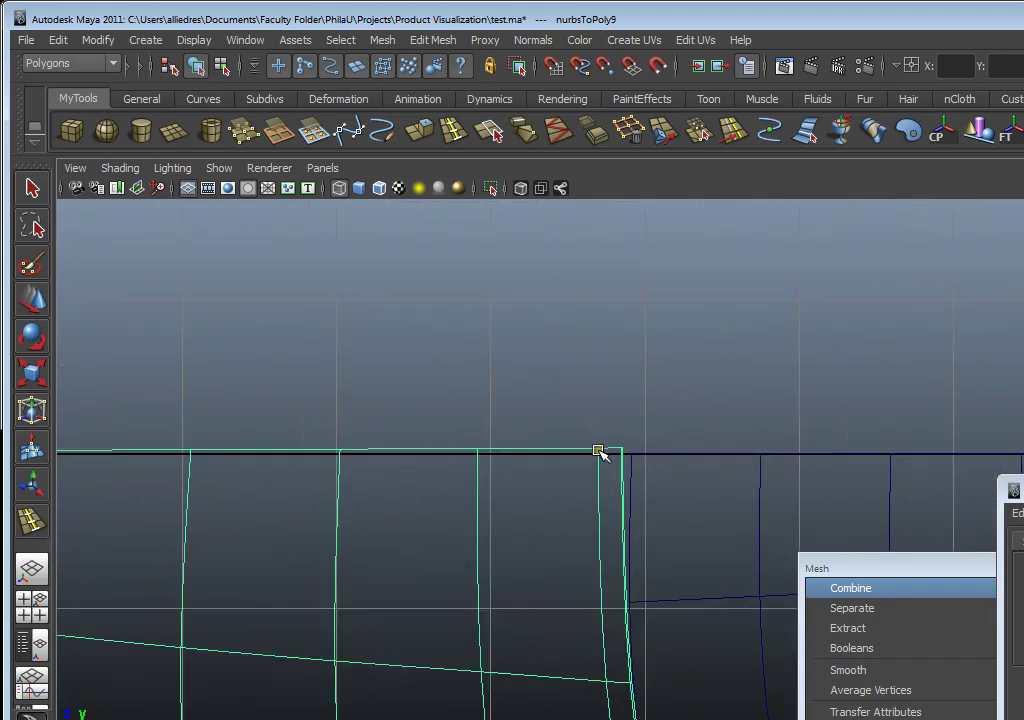
{"action": "scroll", "coordinate": [610, 458], "scroll_direction": "up", "scroll_amount": 3}
{"action": "scroll", "coordinate": [635, 393], "scroll_direction": "down", "scroll_amount": 5}
{"action": "scroll", "coordinate": [274, 441], "scroll_direction": "up", "scroll_amount": 2}
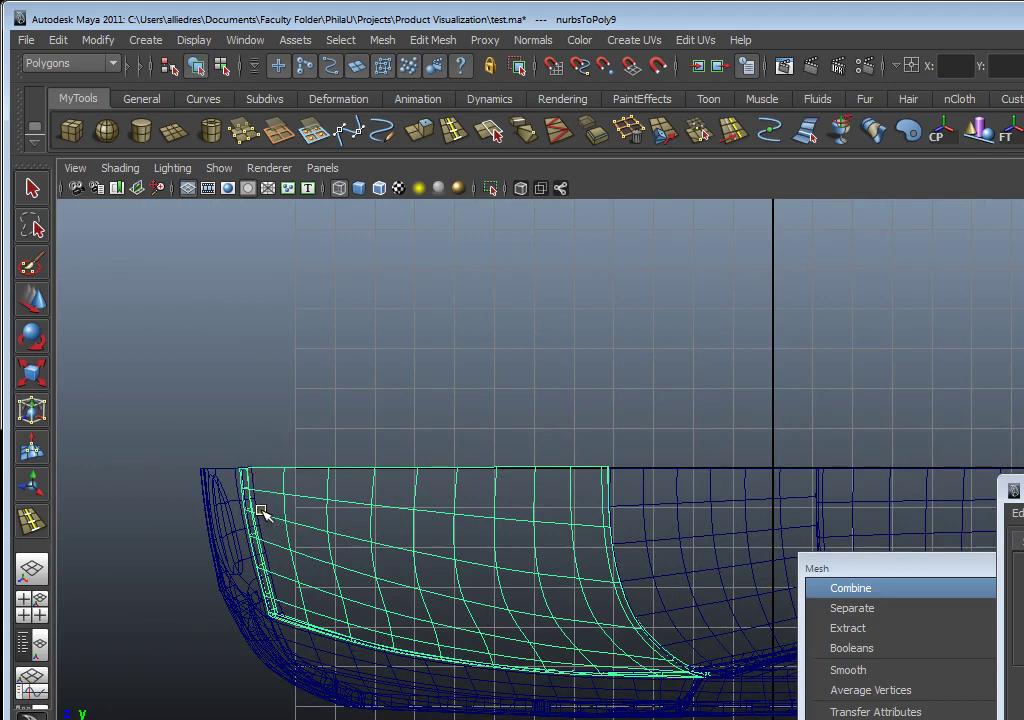
{"action": "scroll", "coordinate": [457, 469], "scroll_direction": "up", "scroll_amount": 5}
{"action": "middle_click_drag", "start_coordinate": [769, 463], "coordinate": [576, 411], "text": "alt"}
{"action": "scroll", "coordinate": [576, 411], "scroll_direction": "up", "scroll_amount": 2}
{"action": "scroll", "coordinate": [687, 326], "scroll_direction": "down", "scroll_amount": 7}
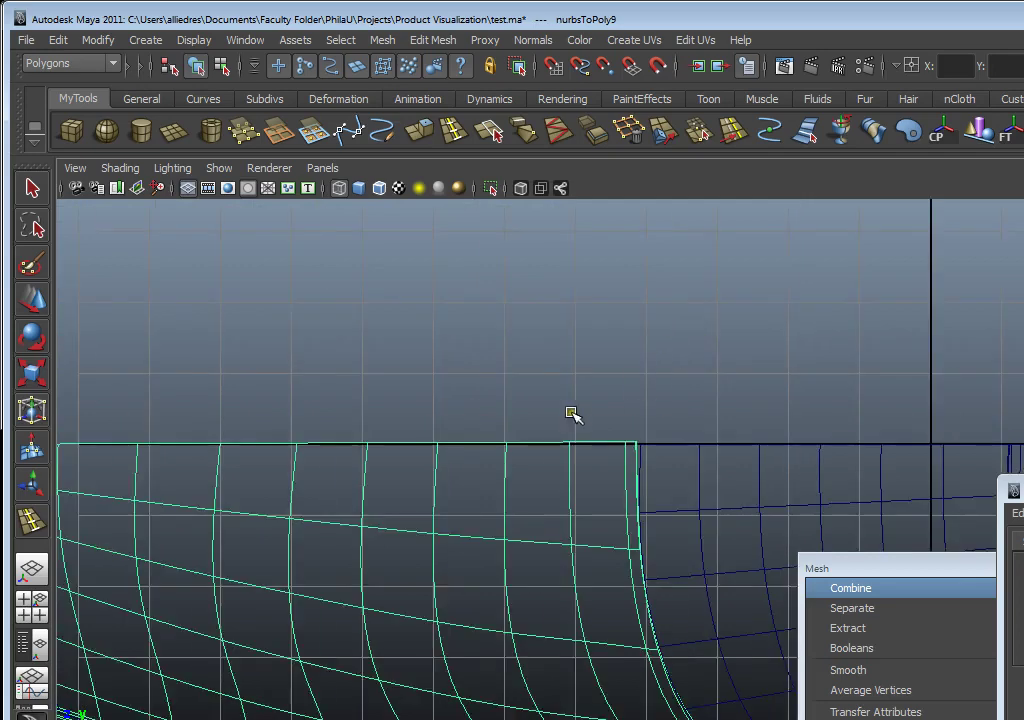
{"action": "middle_click_drag", "start_coordinate": [488, 428], "coordinate": [644, 416], "text": "alt"}
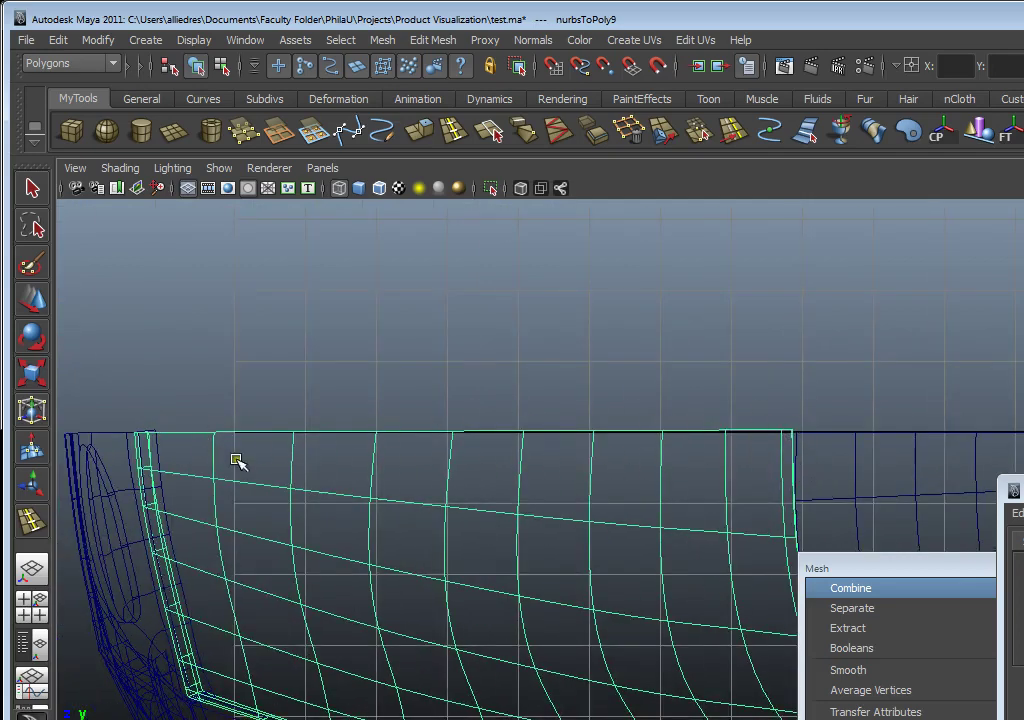
Turn on grid snapping and move the hood's rear centre corner vertices sideways onto the centre line
{"action": "scroll", "coordinate": [722, 480], "scroll_direction": "up", "scroll_amount": 4}
{"action": "middle_click_drag", "start_coordinate": [704, 496], "coordinate": [619, 407], "text": "alt"}
{"action": "scroll", "coordinate": [619, 407], "scroll_direction": "up", "scroll_amount": 5}
{"action": "right_click_drag", "start_coordinate": [689, 366], "coordinate": [638, 358]}
{"action": "left_click_drag", "start_coordinate": [716, 299], "coordinate": [673, 330]}
{"action": "scroll", "coordinate": [672, 331], "scroll_direction": "down", "scroll_amount": 3}
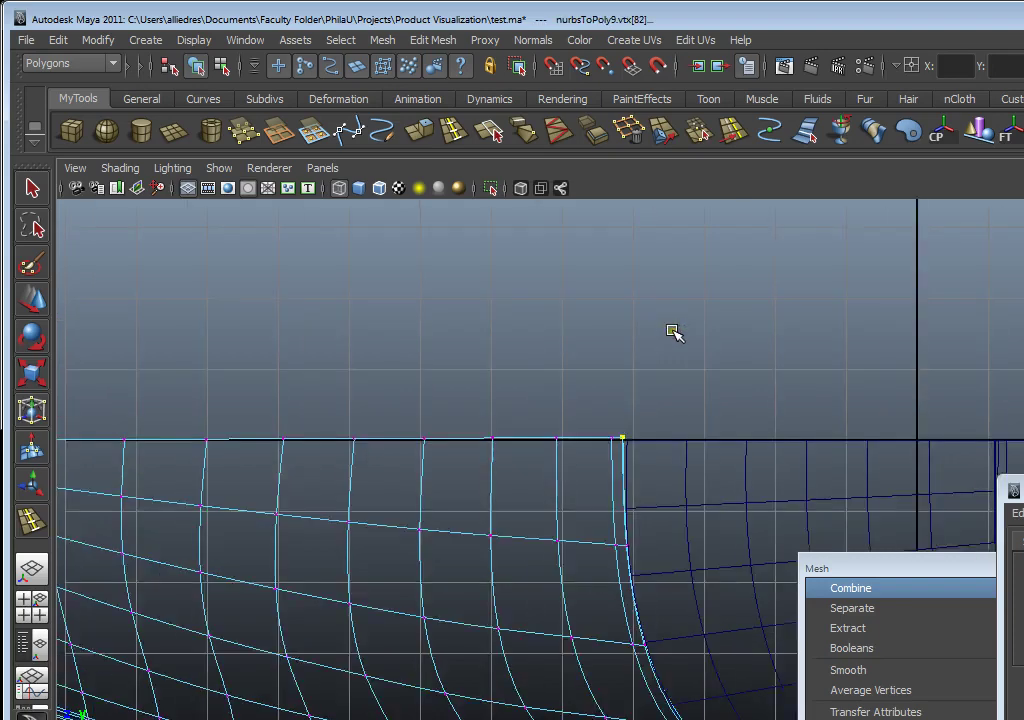
{"action": "left_click", "coordinate": [27, 305]}
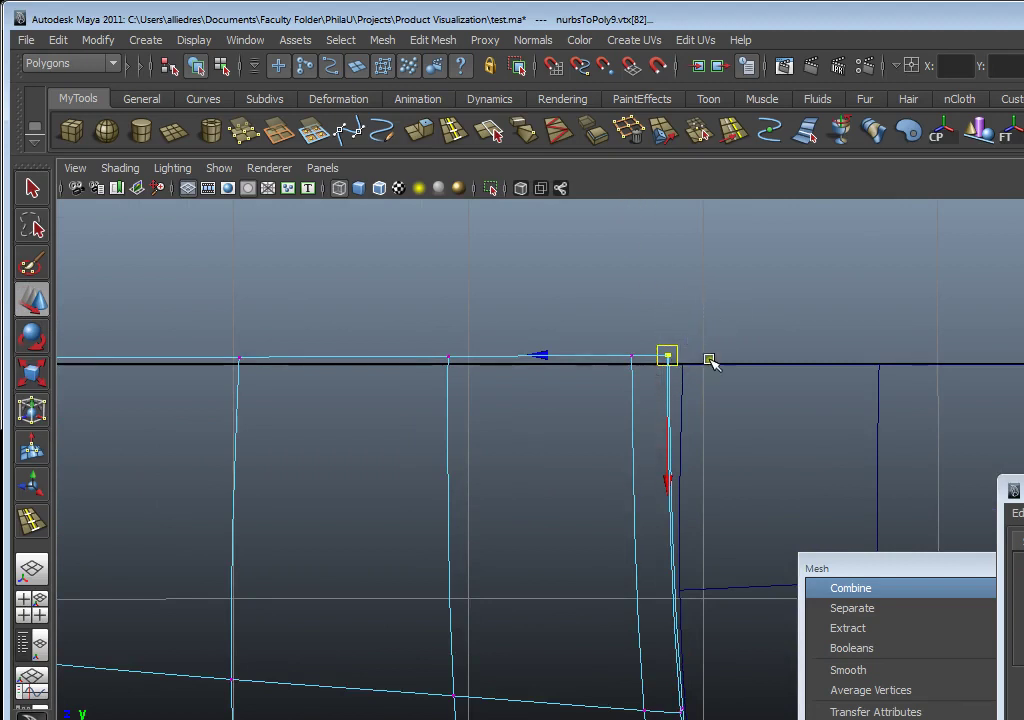
{"action": "scroll", "coordinate": [700, 368], "scroll_direction": "down", "scroll_amount": 6}
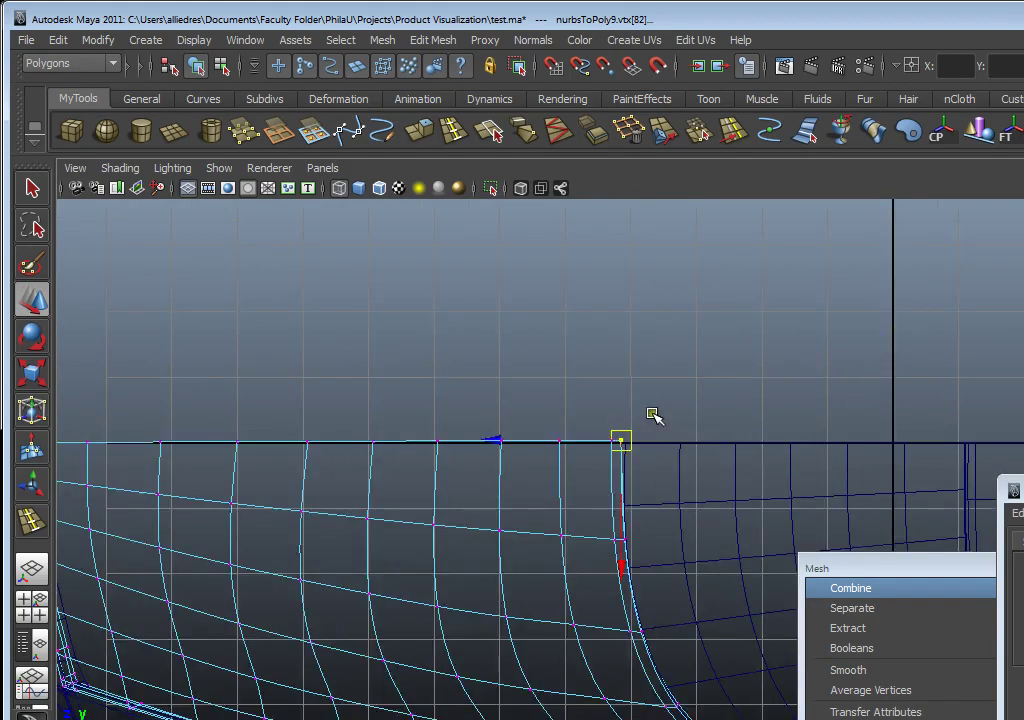
{"action": "scroll", "coordinate": [648, 410], "scroll_direction": "up", "scroll_amount": 5}
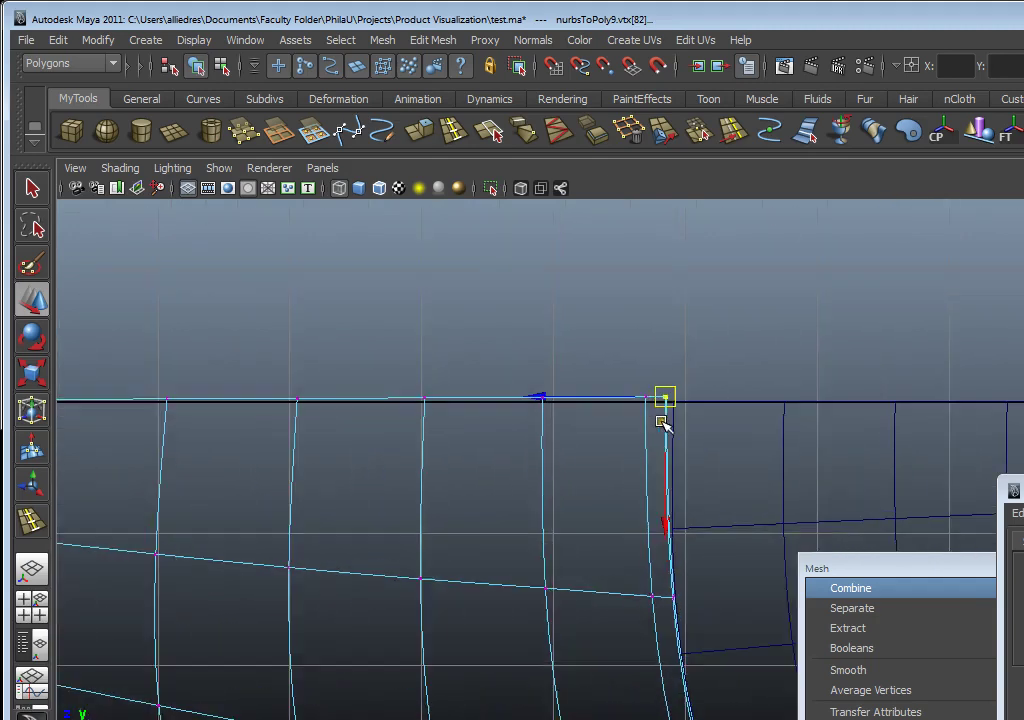
{"action": "left_click", "coordinate": [556, 70]}
{"action": "middle_click_drag", "start_coordinate": [657, 414], "coordinate": [641, 377], "text": "alt"}
{"action": "scroll", "coordinate": [641, 377], "scroll_direction": "up", "scroll_amount": 3}
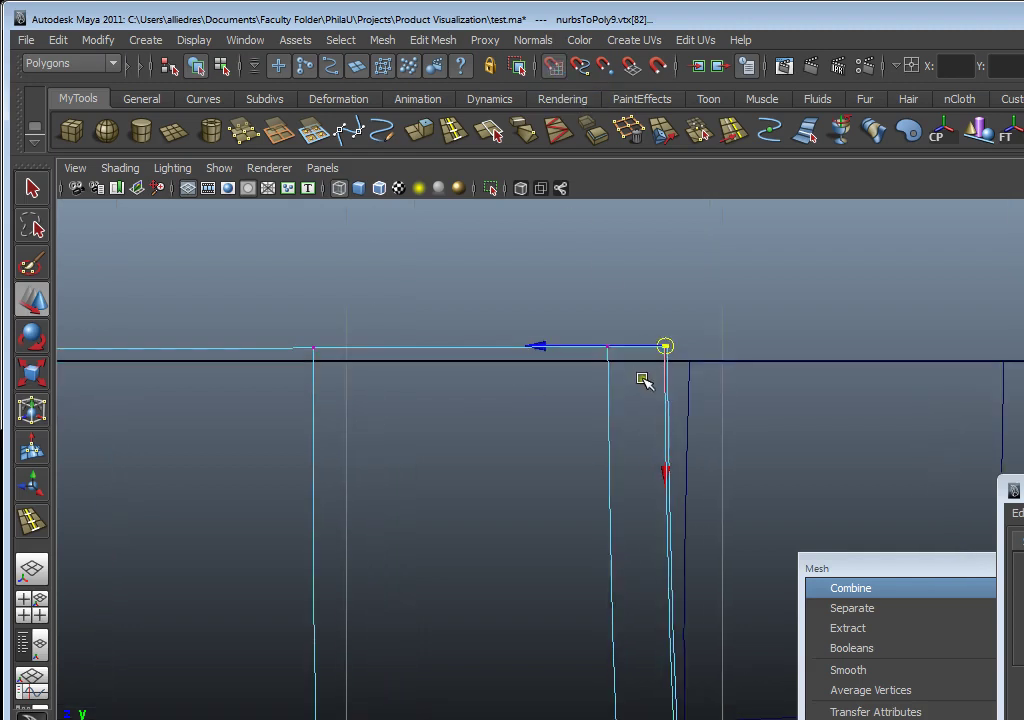
{"action": "left_click_drag", "start_coordinate": [680, 372], "coordinate": [689, 345], "text": "alt"}
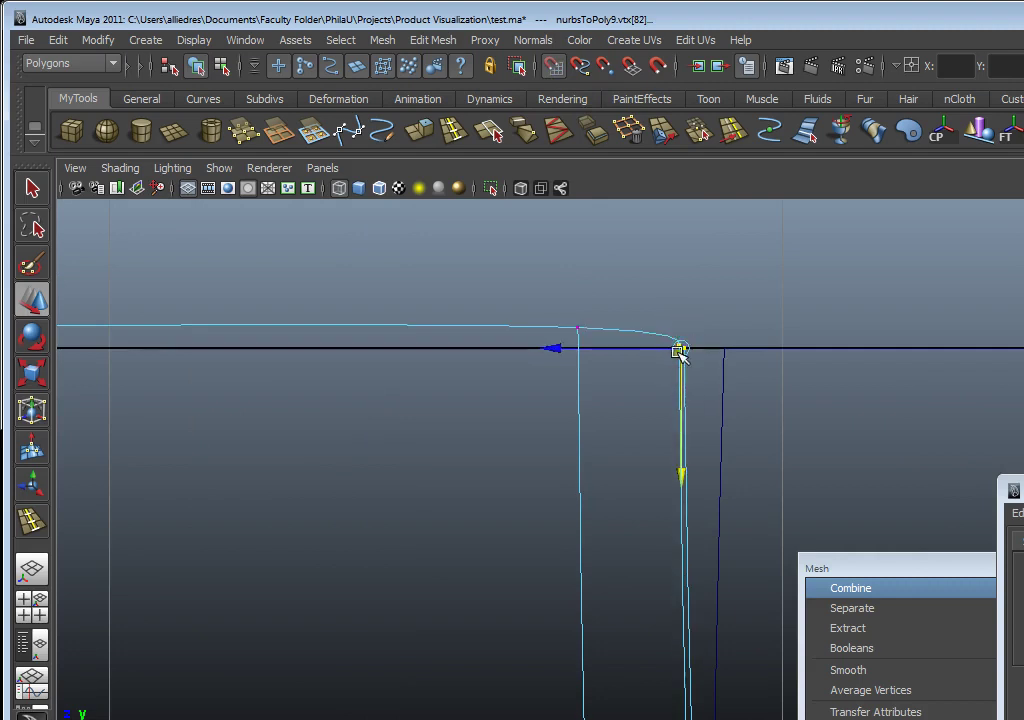
Snap the centre-edge vertex just ahead of the hood's rear corner onto the centre line
{"action": "middle_click_drag", "start_coordinate": [598, 374], "coordinate": [677, 370], "text": "alt"}
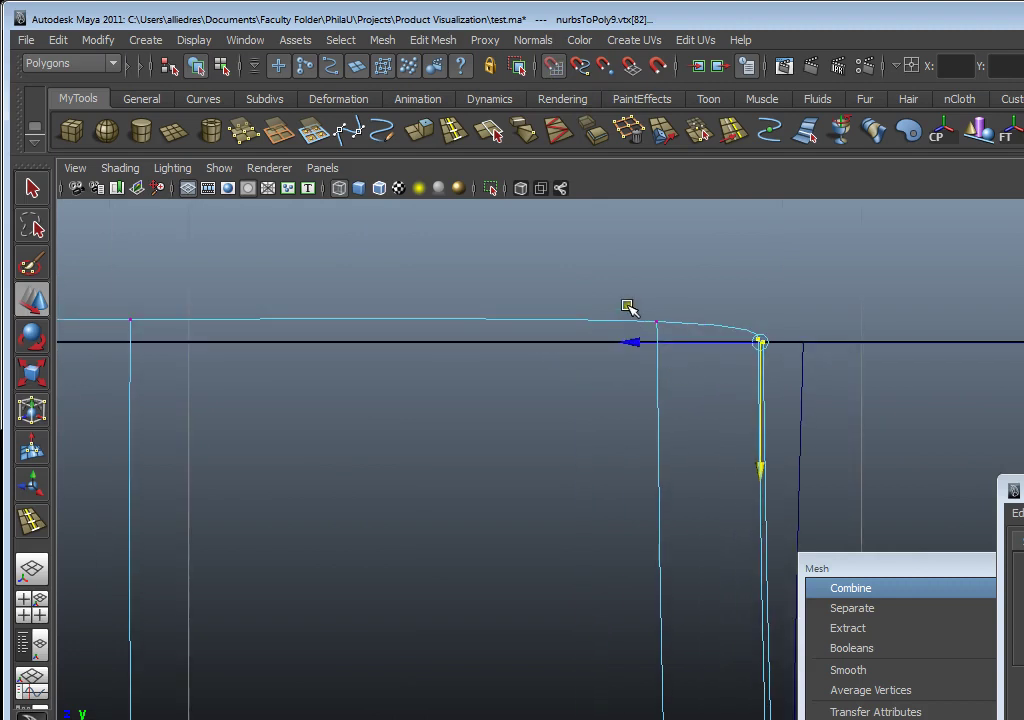
{"action": "left_click_drag", "start_coordinate": [625, 303], "coordinate": [690, 366]}
{"action": "left_click_drag", "start_coordinate": [755, 379], "coordinate": [775, 400]}
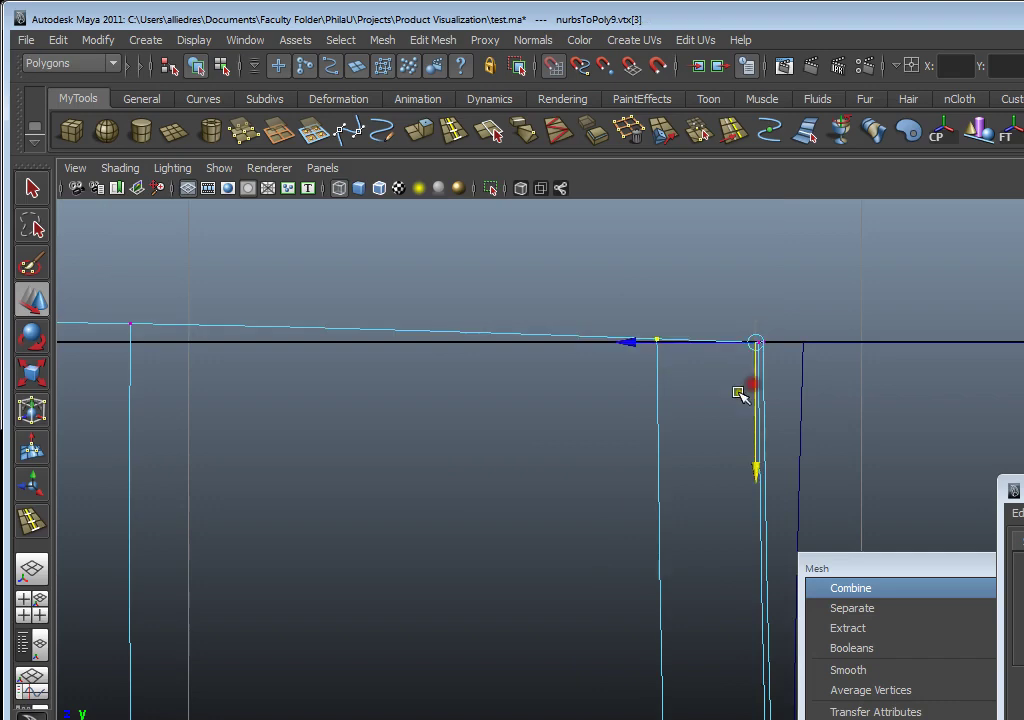
Try to snap the whole row of hood centre-edge vertices onto the centre line at once, and undo the move
{"action": "scroll", "coordinate": [700, 398], "scroll_direction": "down", "scroll_amount": 10}
{"action": "middle_click_drag", "start_coordinate": [584, 446], "coordinate": [670, 417], "text": "alt"}
{"action": "left_click_drag", "start_coordinate": [769, 383], "coordinate": [173, 438]}
{"action": "scroll", "coordinate": [440, 468], "scroll_direction": "up", "scroll_amount": 5}
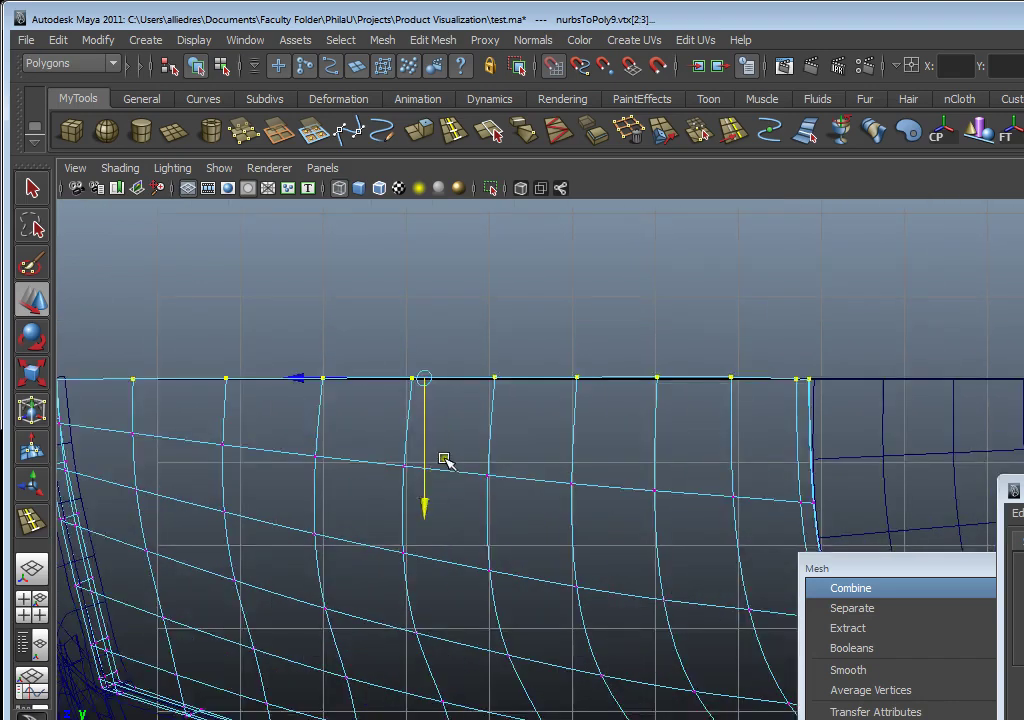
{"action": "left_click_drag", "start_coordinate": [425, 421], "coordinate": [426, 426]}
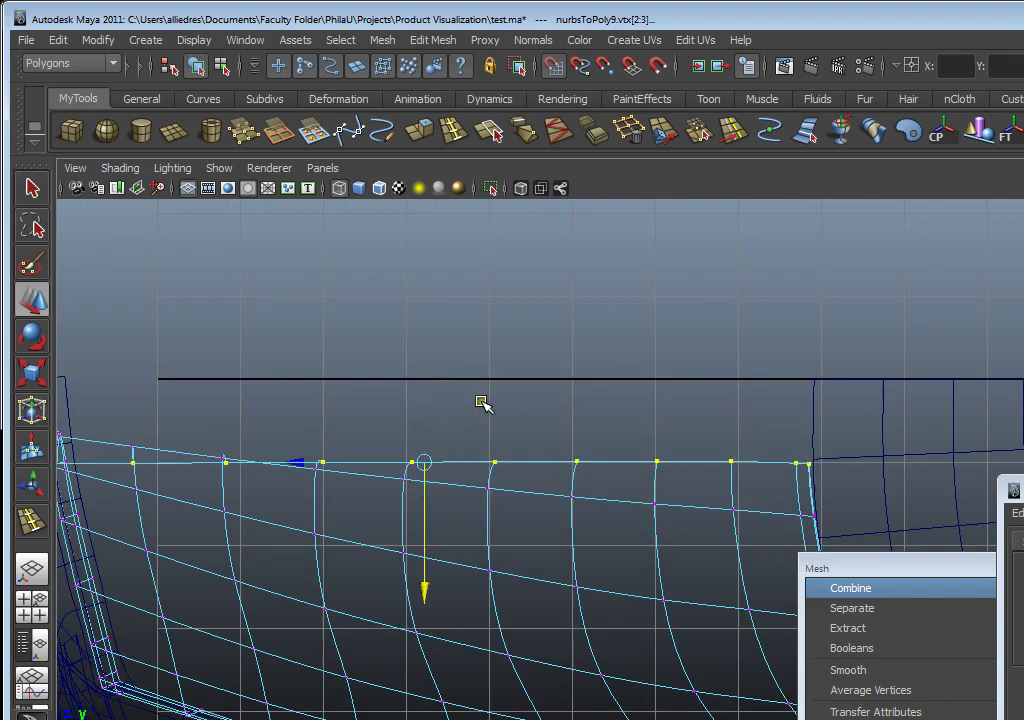
{"action": "key", "text": "ctrl+z"}
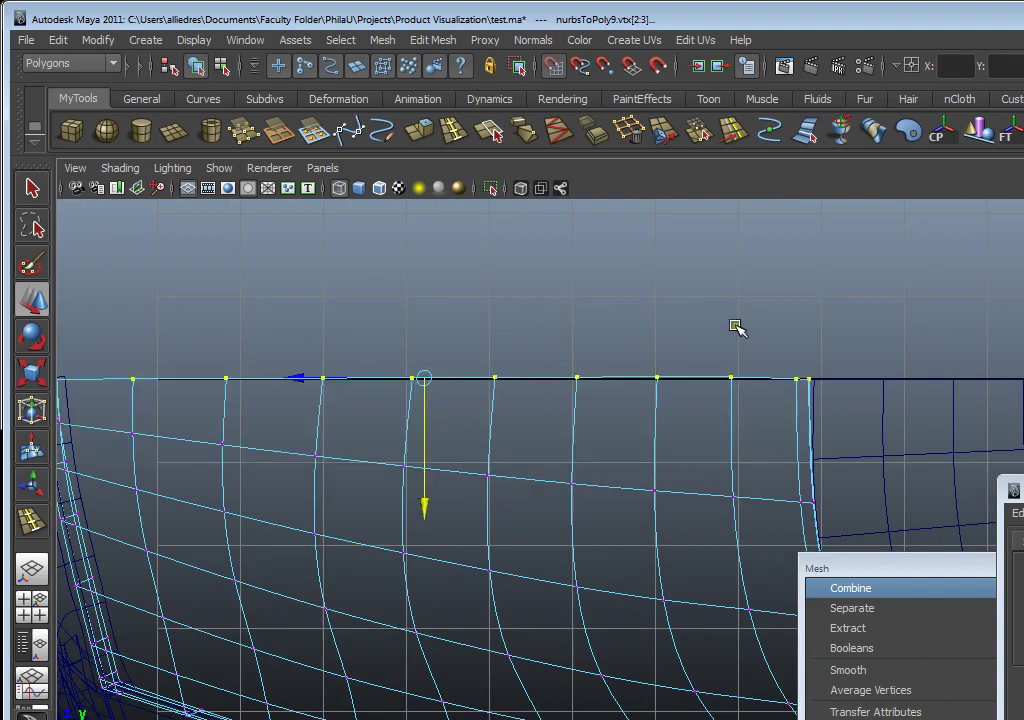
Snap the remaining centre-edge vertices sideways onto the centre line one by one, working from the hood's rear towards its front
{"action": "scroll", "coordinate": [718, 359], "scroll_direction": "up", "scroll_amount": 5}
{"action": "left_click", "coordinate": [636, 360]}
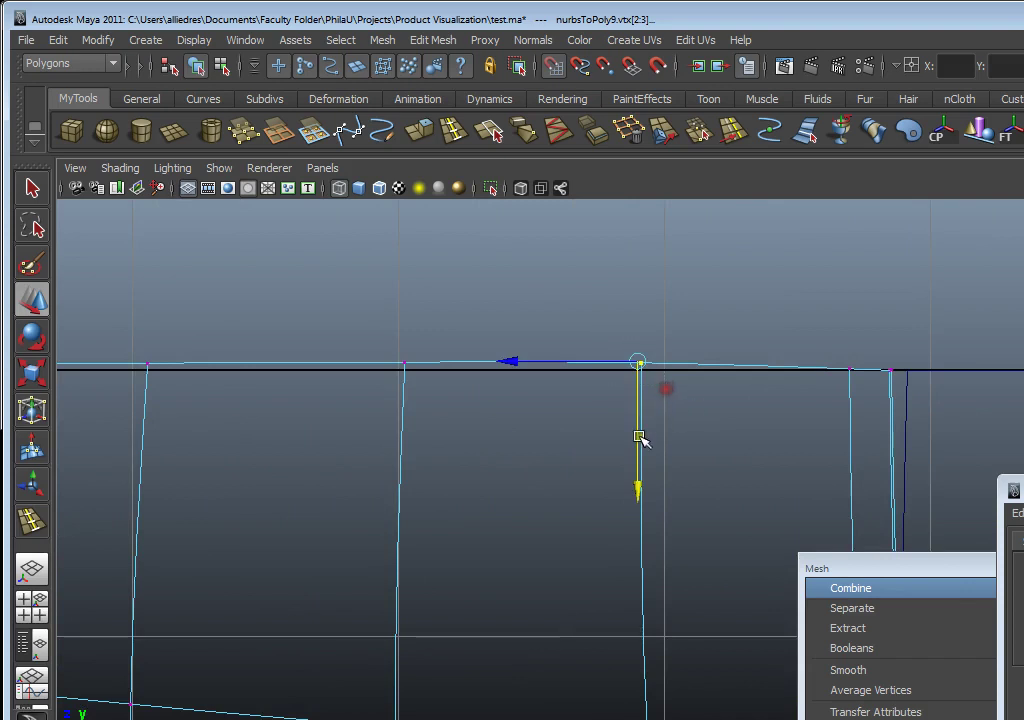
{"action": "middle_click", "coordinate": [638, 434]}
{"action": "left_click_drag", "start_coordinate": [356, 340], "coordinate": [436, 438]}
{"action": "middle_click_drag", "start_coordinate": [322, 434], "coordinate": [699, 453], "text": "alt"}
{"action": "scroll", "coordinate": [698, 450], "scroll_direction": "down", "scroll_amount": 4}
{"action": "scroll", "coordinate": [586, 485], "scroll_direction": "up", "scroll_amount": 4}
{"action": "scroll", "coordinate": [586, 485], "scroll_direction": "up", "scroll_amount": 3}
{"action": "left_click_drag", "start_coordinate": [588, 329], "coordinate": [530, 411]}
{"action": "middle_click_drag", "start_coordinate": [331, 416], "coordinate": [793, 441], "text": "alt"}
{"action": "left_click_drag", "start_coordinate": [693, 367], "coordinate": [622, 448]}
{"action": "middle_click_drag", "start_coordinate": [360, 444], "coordinate": [786, 461], "text": "alt"}
{"action": "left_click_drag", "start_coordinate": [726, 359], "coordinate": [662, 459]}
{"action": "middle_click_drag", "start_coordinate": [114, 423], "coordinate": [439, 461], "text": "alt"}
{"action": "left_click_drag", "start_coordinate": [565, 377], "coordinate": [493, 497]}
{"action": "left_click_drag", "start_coordinate": [555, 487], "coordinate": [555, 493]}
{"action": "middle_click_drag", "start_coordinate": [194, 492], "coordinate": [720, 494], "text": "alt"}
{"action": "scroll", "coordinate": [718, 490], "scroll_direction": "up", "scroll_amount": 3}
{"action": "left_click_drag", "start_coordinate": [634, 374], "coordinate": [506, 449]}
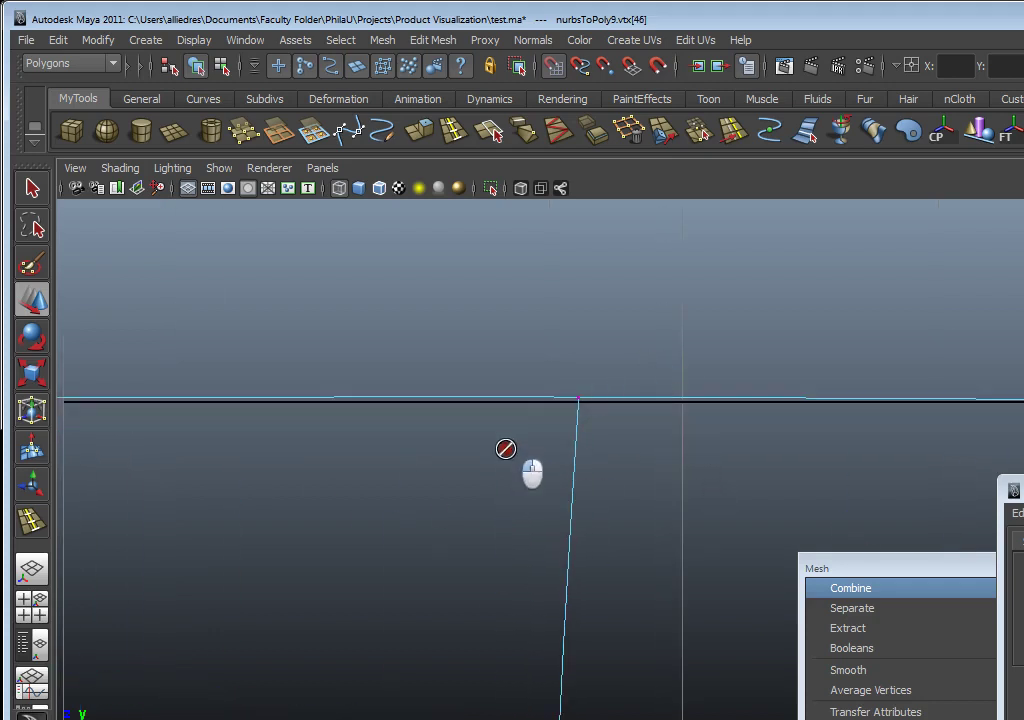
{"action": "left_click_drag", "start_coordinate": [610, 340], "coordinate": [573, 495]}
{"action": "middle_click_drag", "start_coordinate": [295, 485], "coordinate": [757, 510], "text": "alt"}
{"action": "middle_click_drag", "start_coordinate": [197, 448], "coordinate": [655, 455], "text": "alt"}
Snap the closely spaced vertices at the front end of the hood's centre edge onto the centre line
{"action": "scroll", "coordinate": [528, 458], "scroll_direction": "up", "scroll_amount": 3}
{"action": "middle_click_drag", "start_coordinate": [715, 468], "coordinate": [282, 446], "text": "alt"}
{"action": "scroll", "coordinate": [487, 437], "scroll_direction": "down", "scroll_amount": 5}
{"action": "middle_click_drag", "start_coordinate": [82, 420], "coordinate": [162, 420], "text": "alt"}
{"action": "scroll", "coordinate": [162, 420], "scroll_direction": "up", "scroll_amount": 4}
{"action": "scroll", "coordinate": [384, 456], "scroll_direction": "up", "scroll_amount": 6}
{"action": "middle_click_drag", "start_coordinate": [386, 457], "coordinate": [467, 476], "text": "alt"}
{"action": "left_click_drag", "start_coordinate": [545, 347], "coordinate": [595, 374]}
{"action": "left_click_drag", "start_coordinate": [574, 436], "coordinate": [574, 441]}
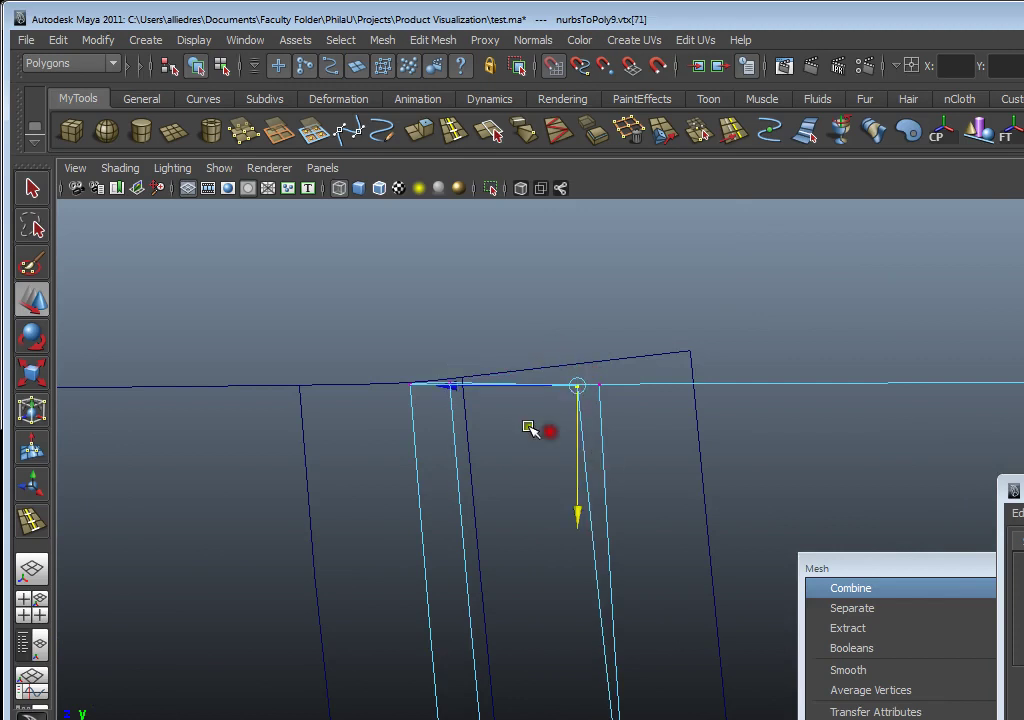
{"action": "left_click_drag", "start_coordinate": [442, 373], "coordinate": [430, 438]}
Return to the perspective view, select the hood half as an object, turn off grid snapping and restore the shaded display
{"action": "scroll", "coordinate": [606, 435], "scroll_direction": "down", "scroll_amount": 6}
{"action": "middle_click_drag", "start_coordinate": [962, 463], "coordinate": [185, 381], "text": "alt"}
{"action": "middle_click_drag", "start_coordinate": [768, 380], "coordinate": [203, 361], "text": "alt"}
{"action": "scroll", "coordinate": [593, 420], "scroll_direction": "up", "scroll_amount": 4}
{"action": "right_click_drag", "start_coordinate": [594, 420], "coordinate": [423, 494], "text": "alt"}
{"action": "middle_click_drag", "start_coordinate": [423, 494], "coordinate": [697, 527], "text": "alt"}
{"action": "left_click_drag", "start_coordinate": [697, 527], "coordinate": [480, 530]}
{"action": "right_click_drag", "start_coordinate": [502, 499], "coordinate": [558, 466]}
{"action": "left_click", "coordinate": [558, 466]}
{"action": "mouse_move", "coordinate": [551, 544]}
{"action": "left_mouse_down", "text": "alt"}
{"action": "mouse_move", "coordinate": [587, 578]}
{"action": "mouse_move", "coordinate": [562, 557]}
{"action": "left_mouse_up", "text": "alt"}
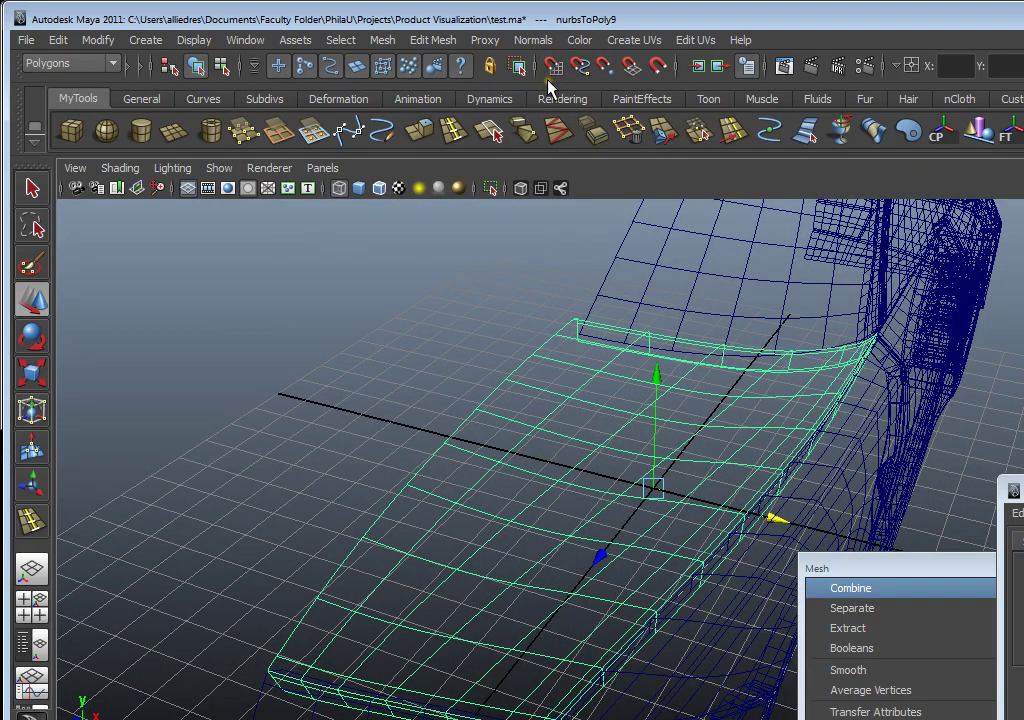
{"action": "key", "text": "5"}
Mirror the straightened hood half across the centre line and inspect the front end of the seam up close
{"action": "mouse_move", "coordinate": [590, 512]}
{"action": "left_mouse_down", "text": "alt"}
{"action": "mouse_move", "coordinate": [690, 540]}
{"action": "mouse_move", "coordinate": [480, 519]}
{"action": "mouse_move", "coordinate": [405, 422]}
{"action": "mouse_move", "coordinate": [430, 446]}
{"action": "mouse_move", "coordinate": [397, 470]}
{"action": "left_mouse_up", "text": "alt"}
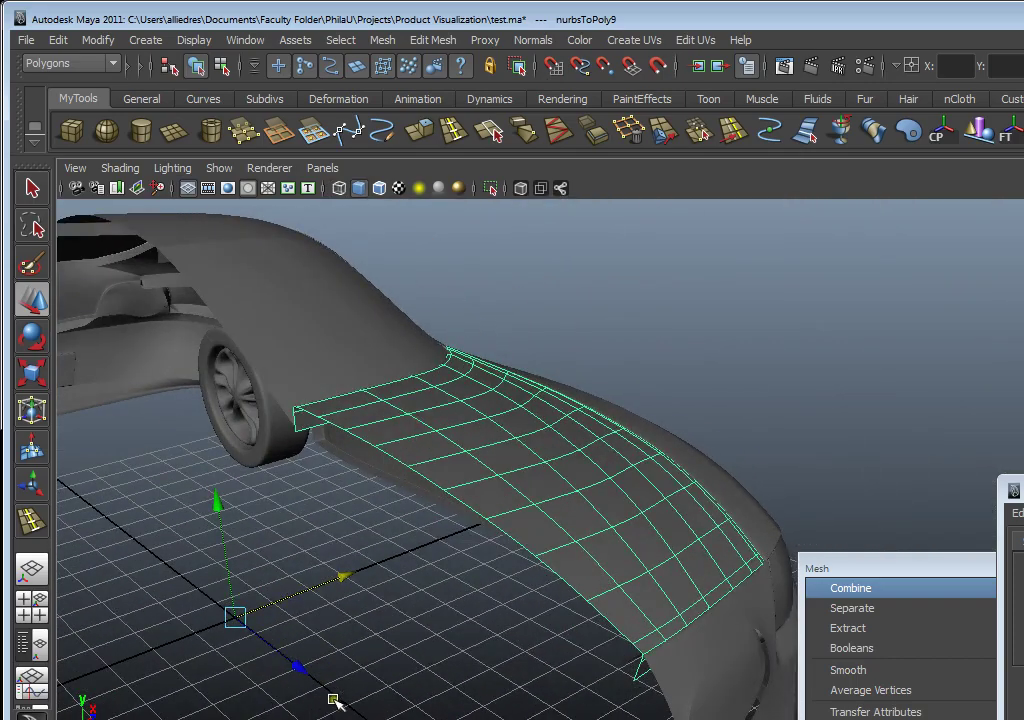
{"action": "left_click_drag", "start_coordinate": [333, 705], "coordinate": [465, 403], "text": "alt"}
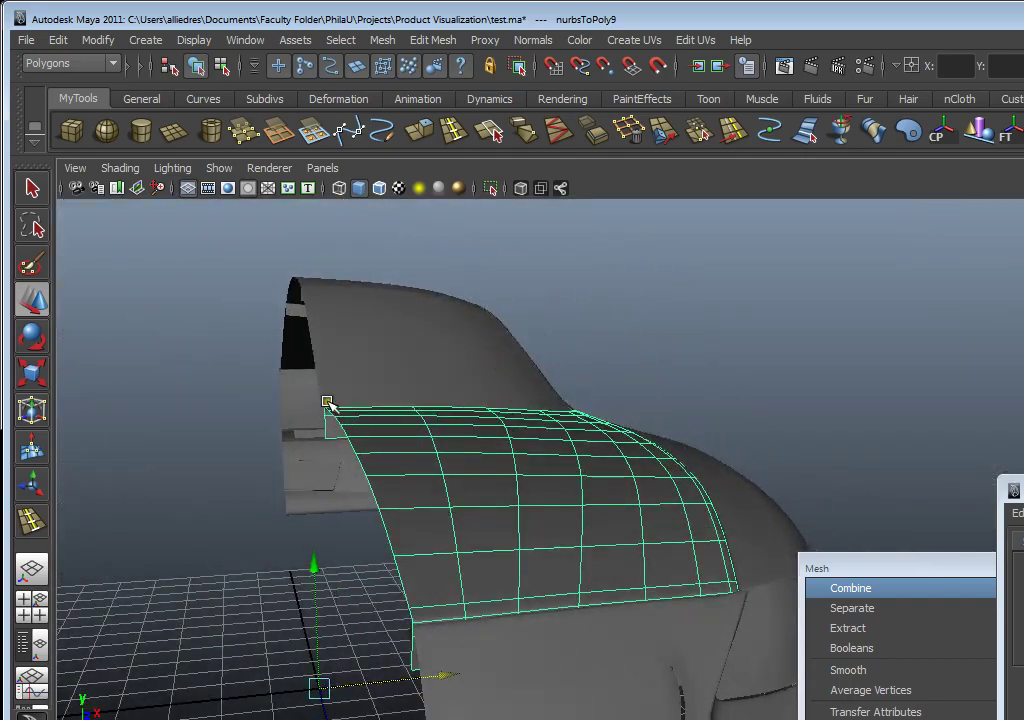
{"action": "left_click_drag", "start_coordinate": [355, 462], "coordinate": [378, 610], "text": "alt"}
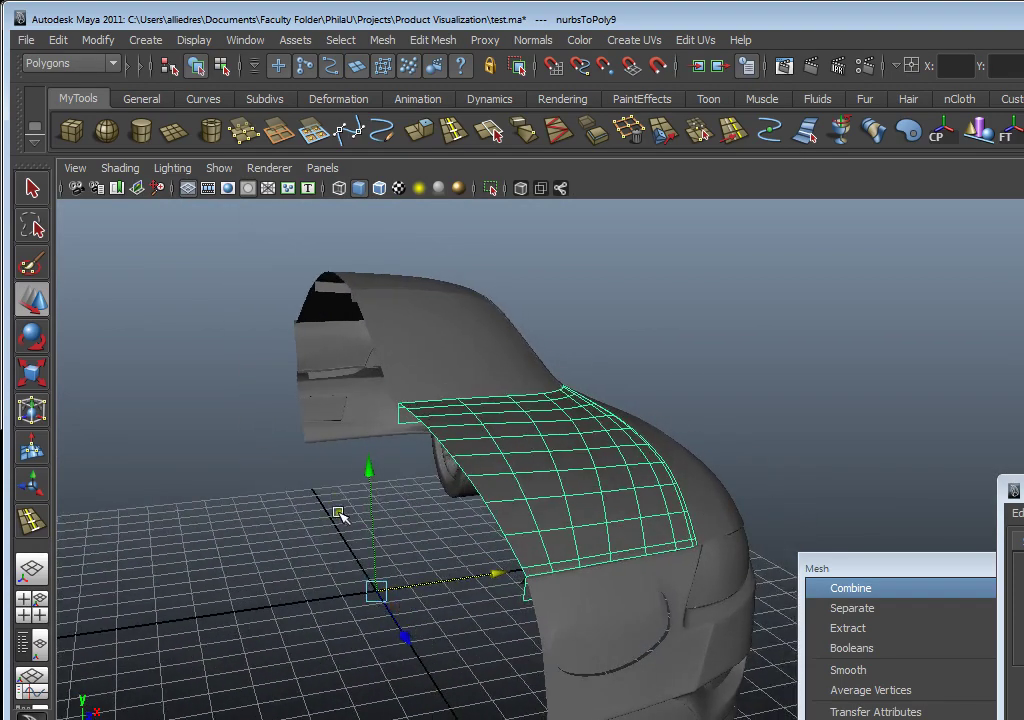
{"action": "left_click_drag", "start_coordinate": [365, 503], "coordinate": [498, 485], "text": "alt"}
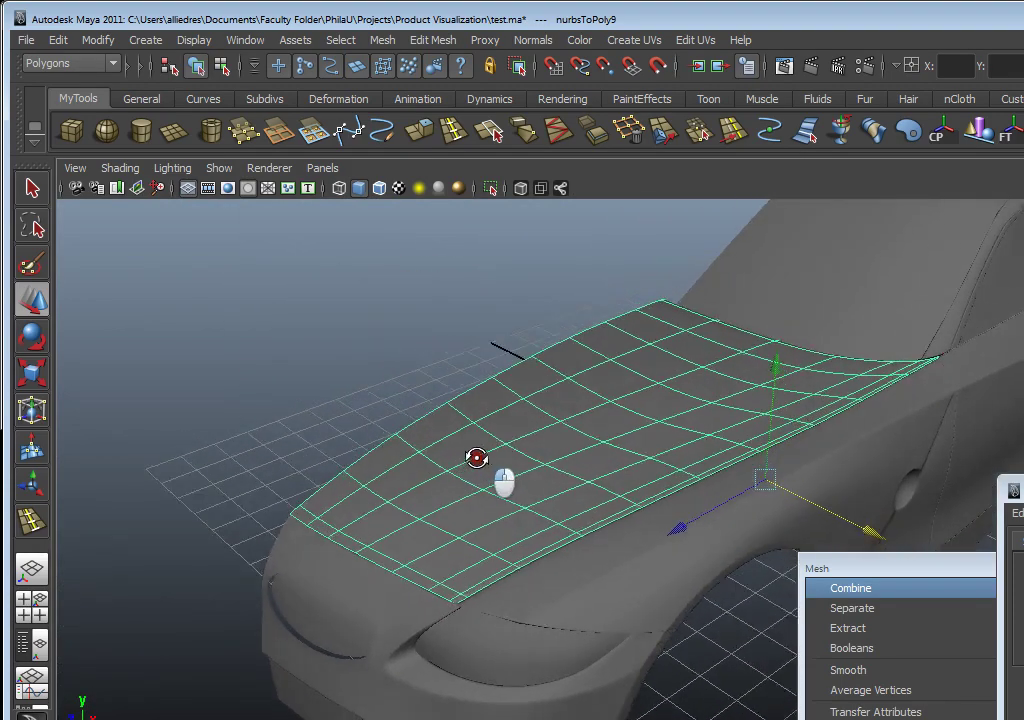
{"action": "left_click_drag", "start_coordinate": [1020, 490], "coordinate": [976, 282]}
{"action": "left_click", "coordinate": [1020, 624]}
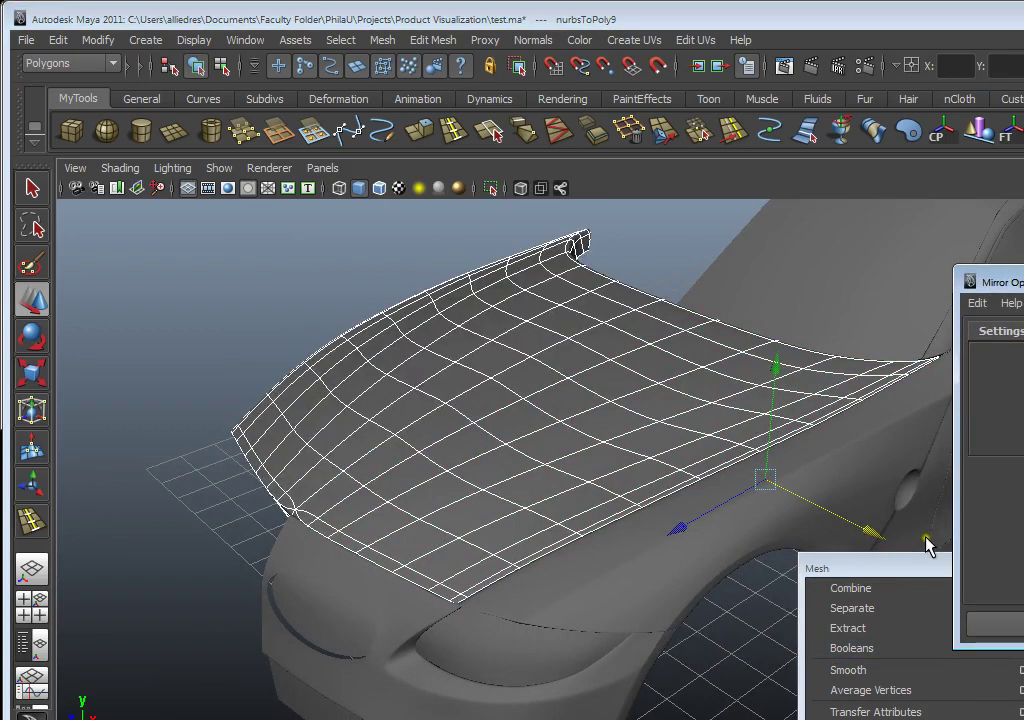
{"action": "left_click_drag", "start_coordinate": [418, 560], "coordinate": [519, 386], "text": "alt"}
{"action": "right_click_drag", "start_coordinate": [518, 386], "coordinate": [448, 537], "text": "alt"}
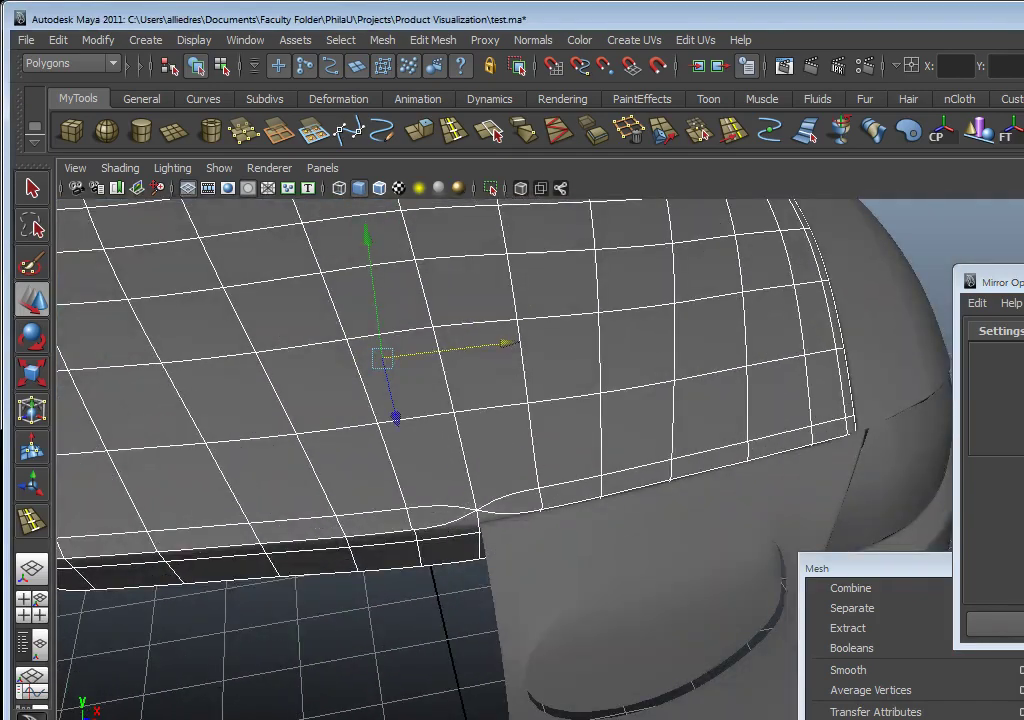
Move the Mirror Options window aside and undo the mirroring, returning to the single hood half
{"action": "left_click_drag", "start_coordinate": [1012, 282], "coordinate": [814, 667]}
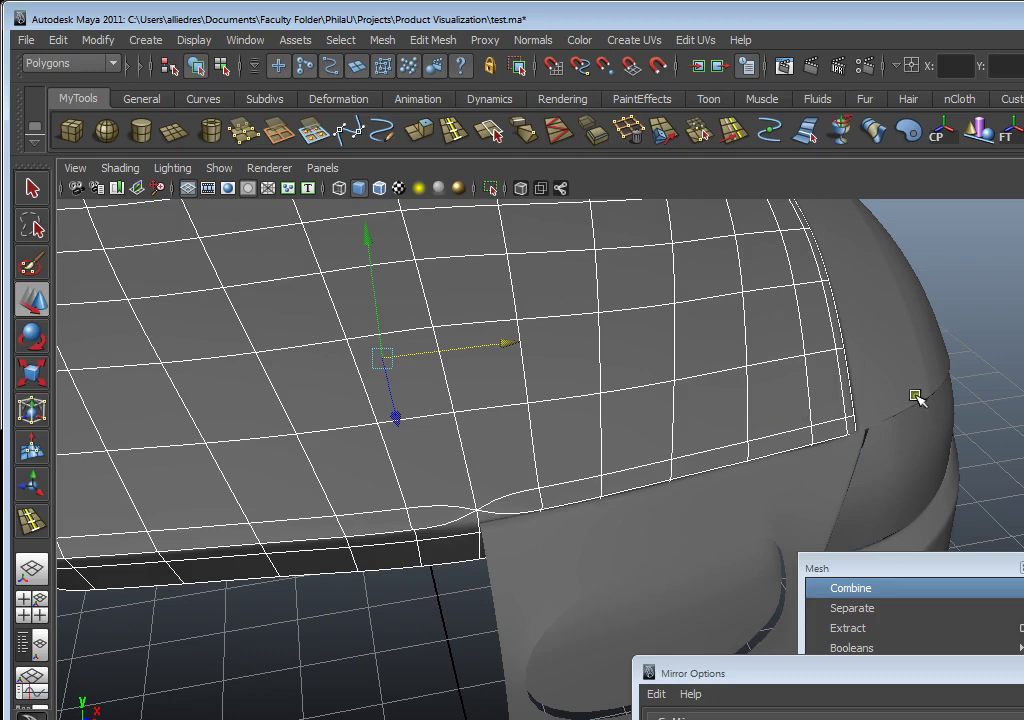
{"action": "left_click", "coordinate": [987, 361]}
{"action": "left_click", "coordinate": [843, 449]}
{"action": "key", "text": "ctrl+z"}
{"action": "key", "text": "ctrl+z"}
{"action": "key", "text": "ctrl+z"}
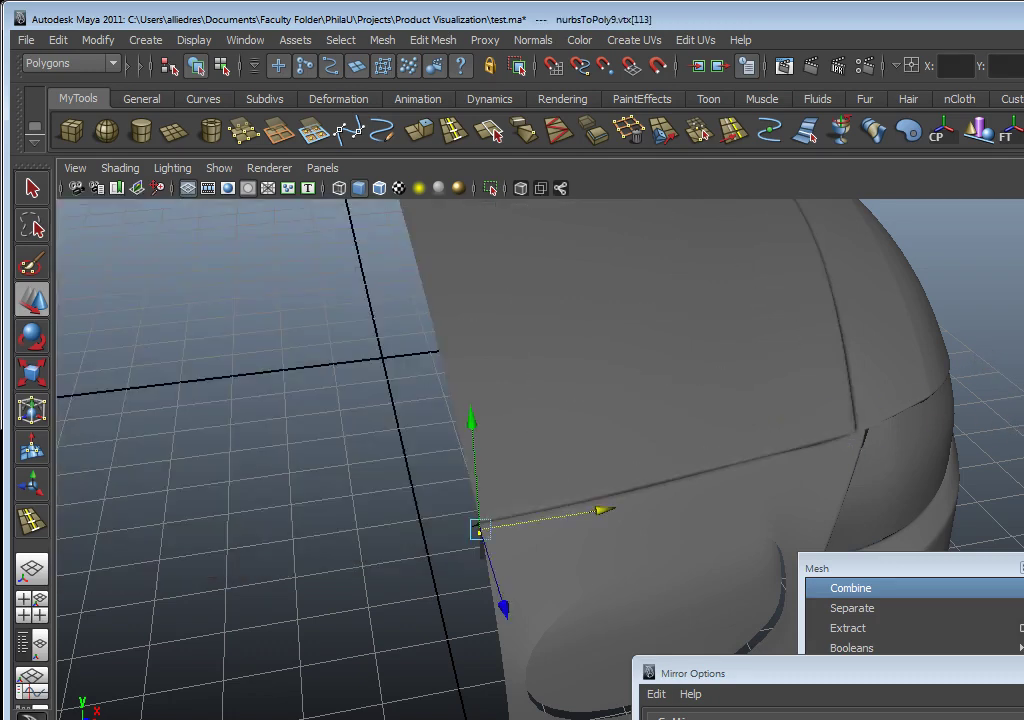
Delete all construction history in the scene and reselect the hood half
{"action": "left_click", "coordinate": [98, 40]}
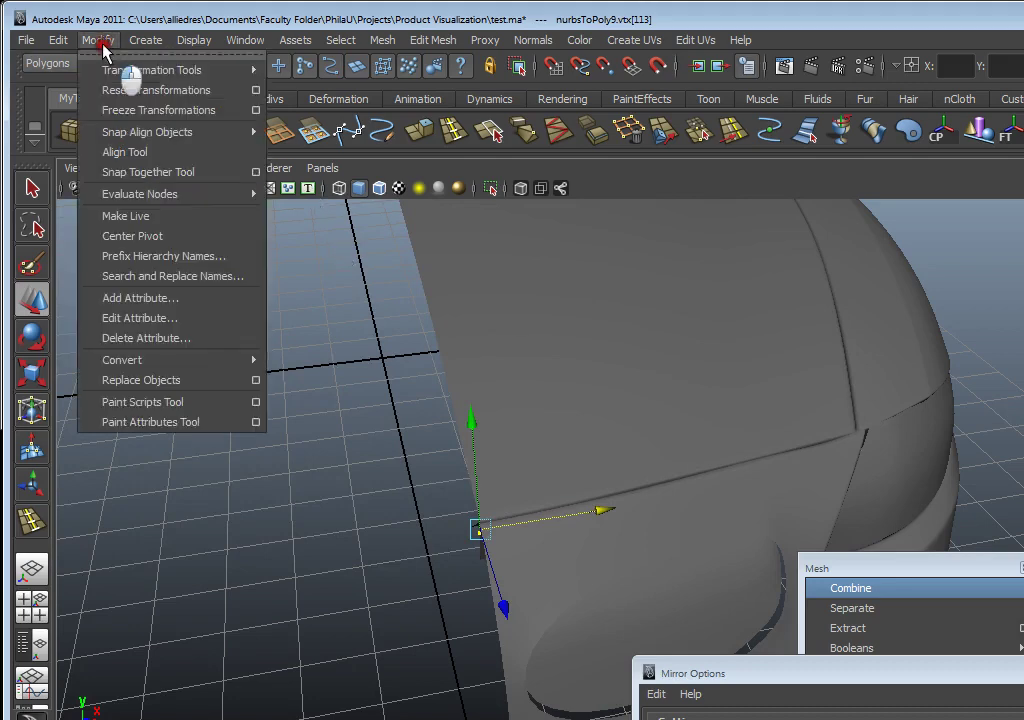
{"action": "mouse_move", "coordinate": [58, 40]}
{"action": "mouse_move", "coordinate": [137, 280]}
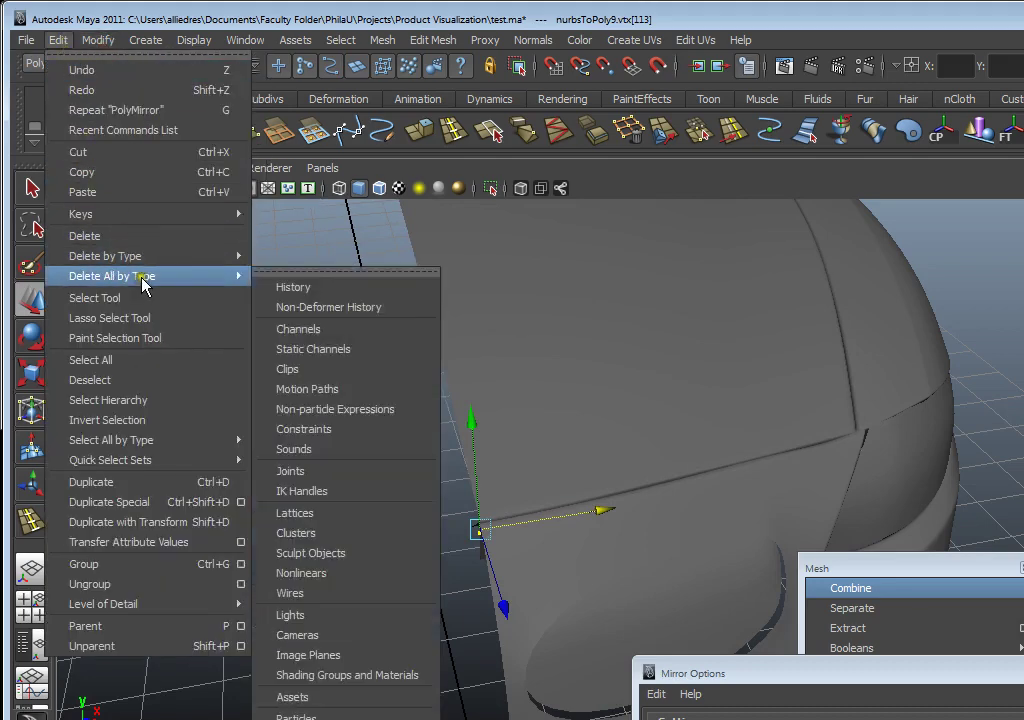
{"action": "left_click", "coordinate": [289, 285]}
{"action": "left_click", "coordinate": [578, 338]}
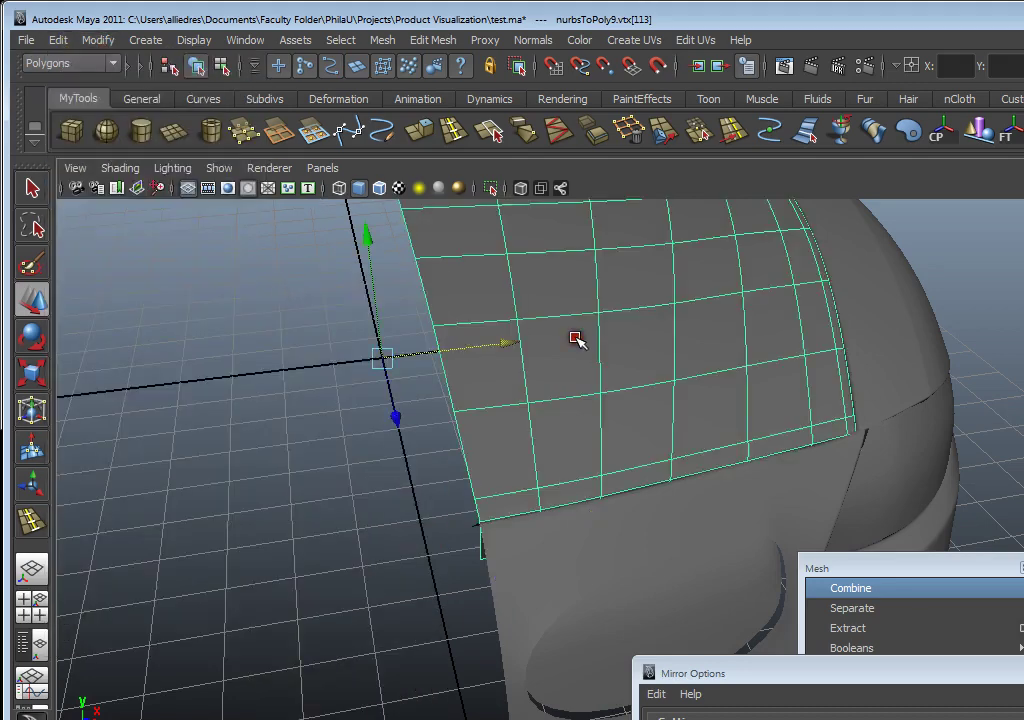
Mirror the hood half across the centre line again, retrying with different mirror settings, and inspect the seam's front corner
{"action": "left_click_drag", "start_coordinate": [885, 675], "coordinate": [921, 662]}
{"action": "left_click", "coordinate": [1012, 672]}
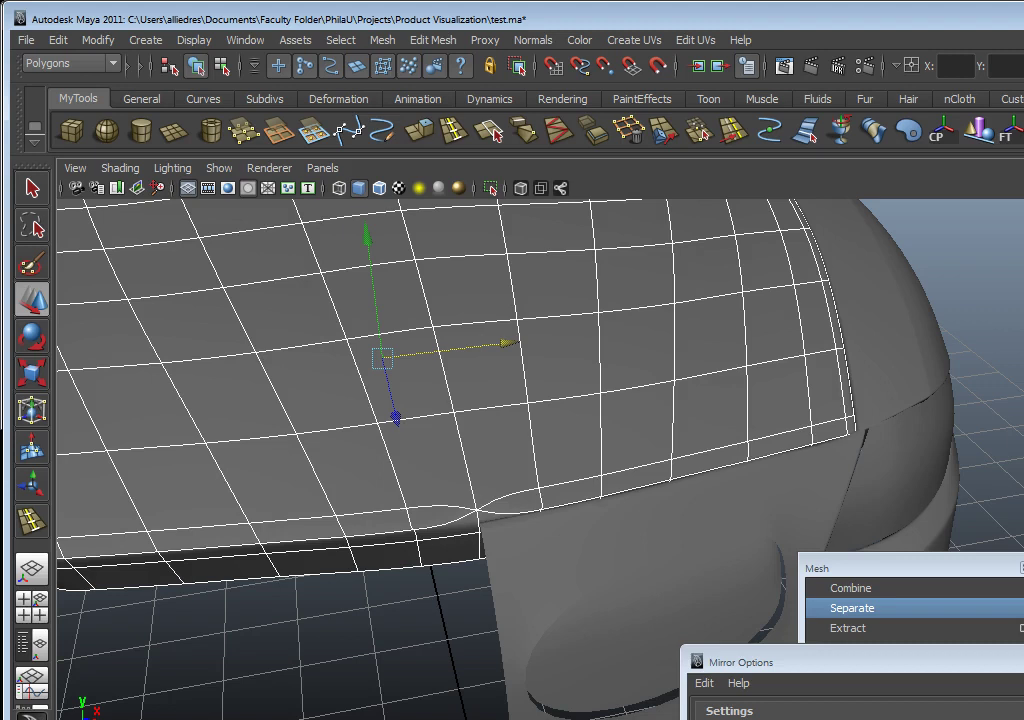
{"action": "key", "text": "ctrl+z"}
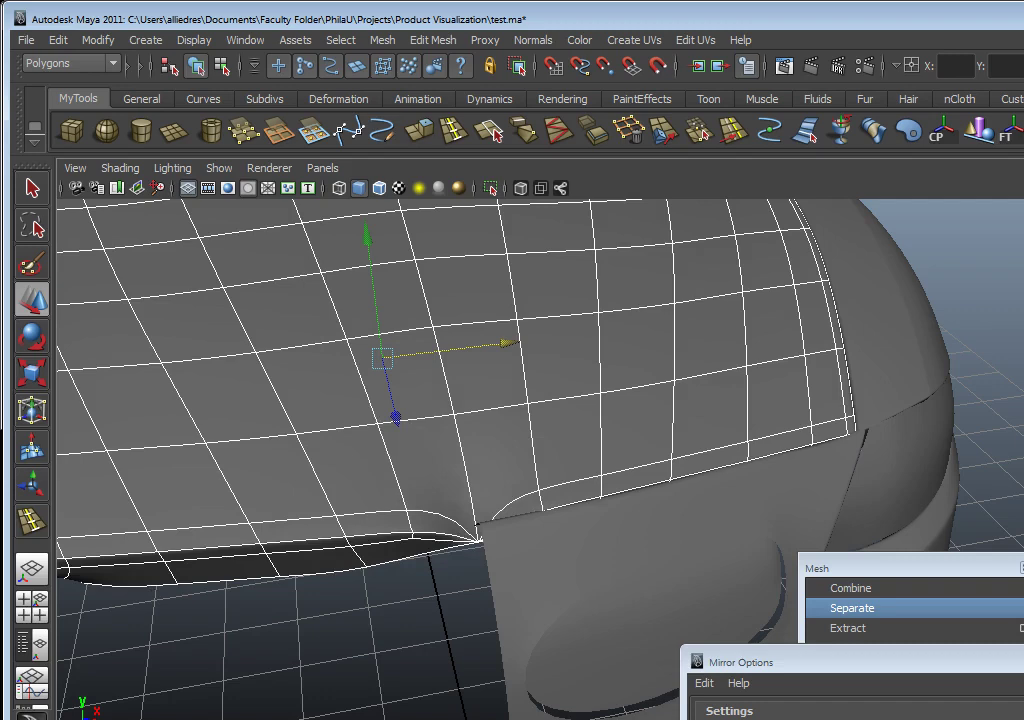
{"action": "key", "text": "ctrl+z"}
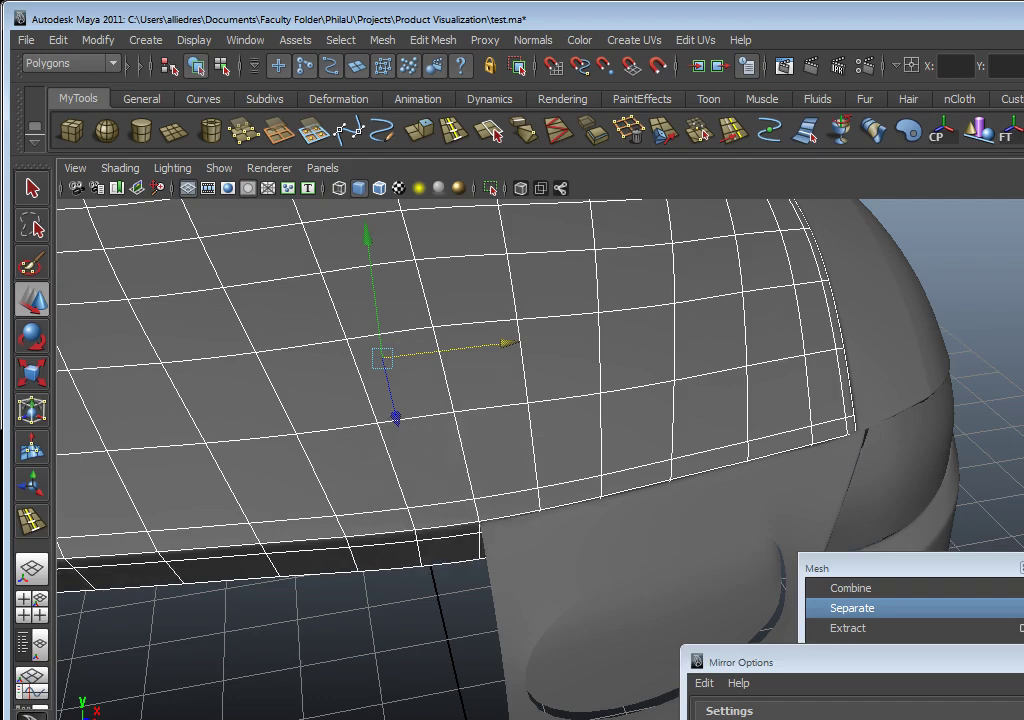
{"action": "scroll", "coordinate": [887, 513], "scroll_direction": "down", "scroll_amount": 6}
{"action": "left_click_drag", "start_coordinate": [480, 463], "coordinate": [551, 422], "text": "alt"}
{"action": "scroll", "coordinate": [714, 464], "scroll_direction": "up", "scroll_amount": 5}
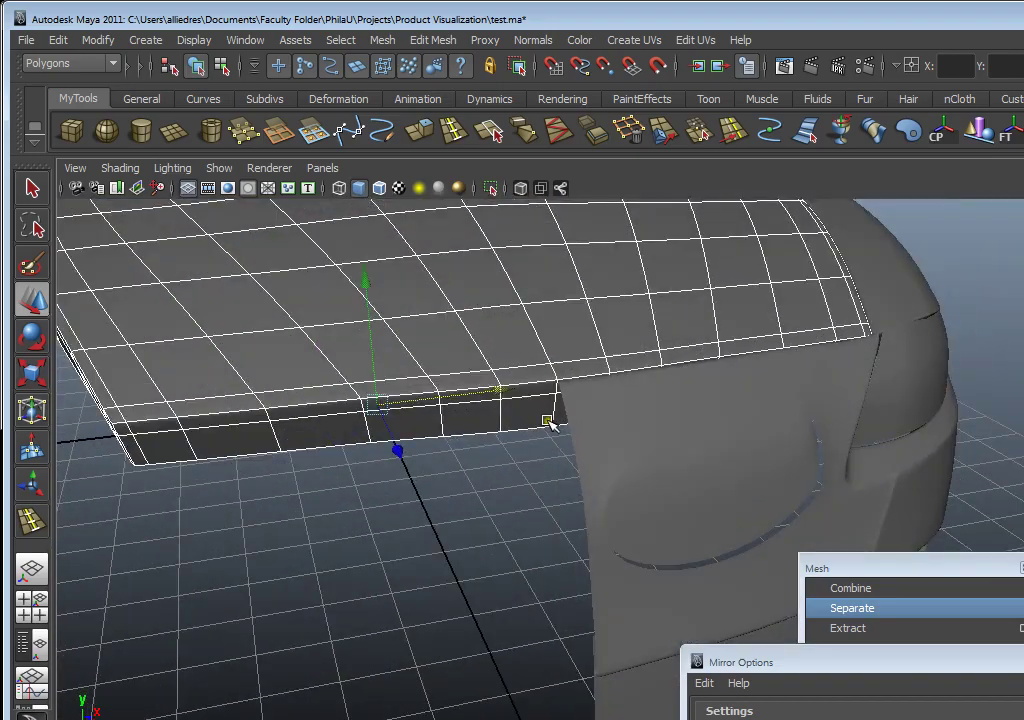
Inspect the mirrored hood's fit against the front end from several angles, selecting it and then clearing the selection
{"action": "left_click_drag", "start_coordinate": [556, 372], "coordinate": [656, 338], "text": "alt"}
{"action": "scroll", "coordinate": [745, 370], "scroll_direction": "down", "scroll_amount": 5}
{"action": "left_click", "coordinate": [736, 361]}
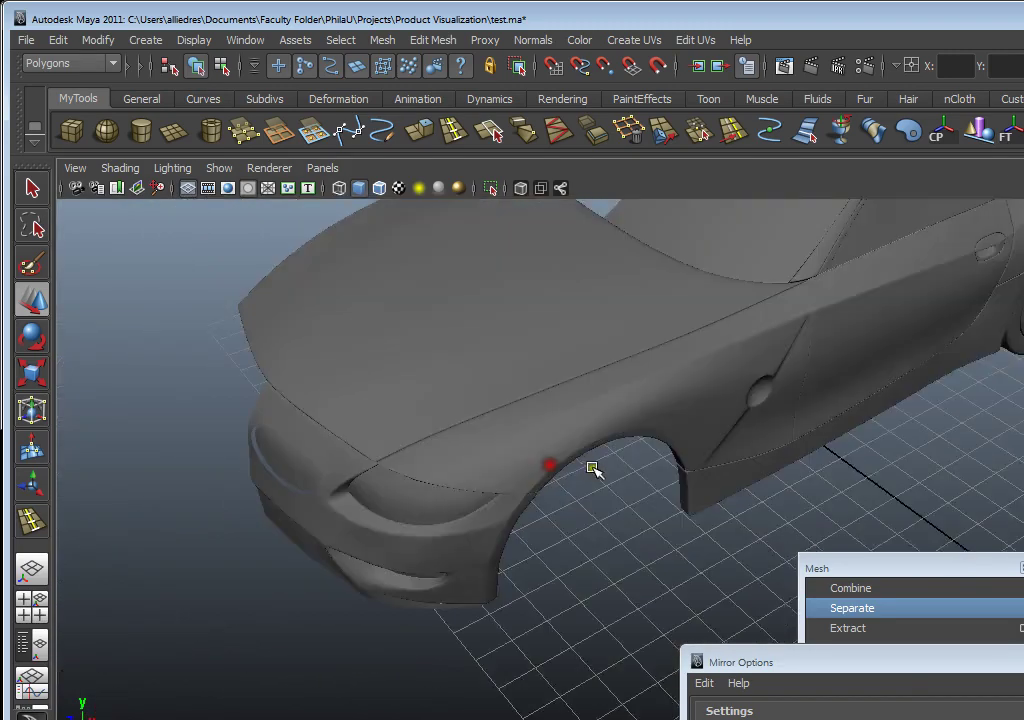
{"action": "left_click_drag", "start_coordinate": [591, 468], "coordinate": [569, 469], "text": "alt"}
{"action": "middle_click_drag", "start_coordinate": [569, 469], "coordinate": [569, 514], "text": "alt"}
{"action": "scroll", "coordinate": [600, 545], "scroll_direction": "up", "scroll_amount": 5}
{"action": "scroll", "coordinate": [453, 409], "scroll_direction": "down", "scroll_amount": 6}
{"action": "left_click_drag", "start_coordinate": [453, 409], "coordinate": [505, 430], "text": "alt"}
{"action": "left_click", "coordinate": [500, 362]}
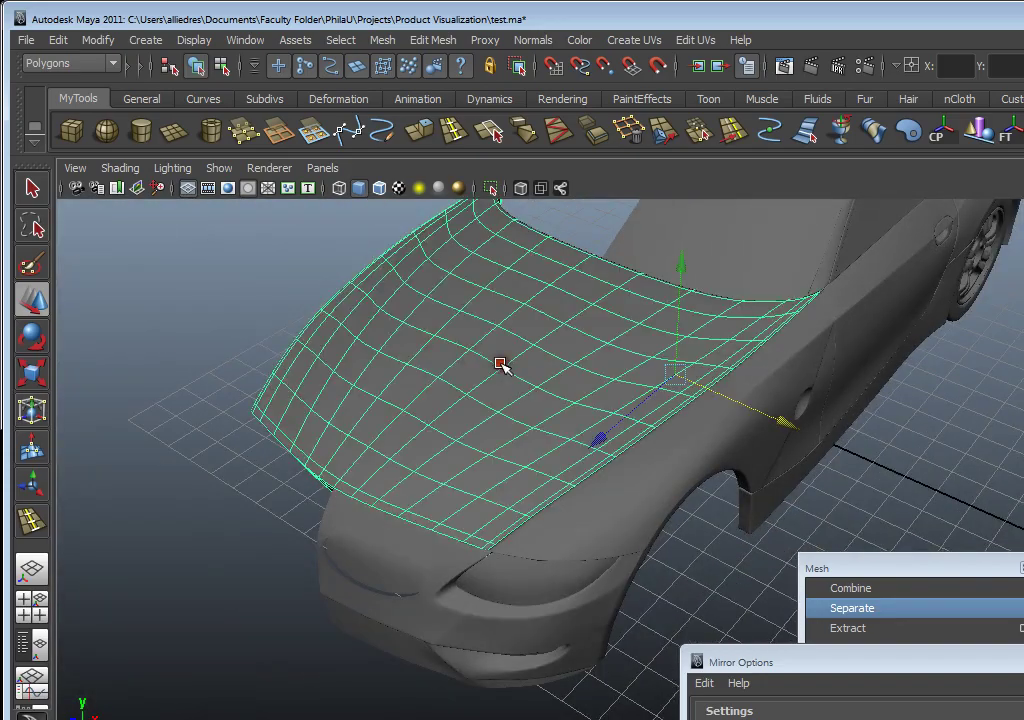
{"action": "left_click_drag", "start_coordinate": [572, 467], "coordinate": [411, 279], "text": "alt"}
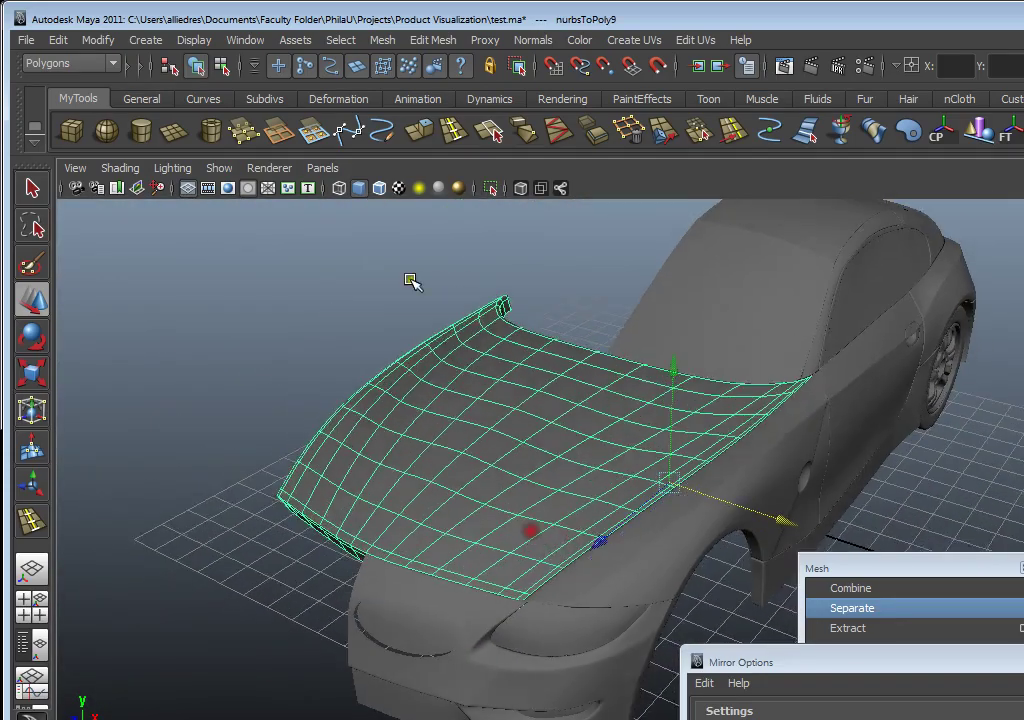
{"action": "left_click", "coordinate": [82, 42]}
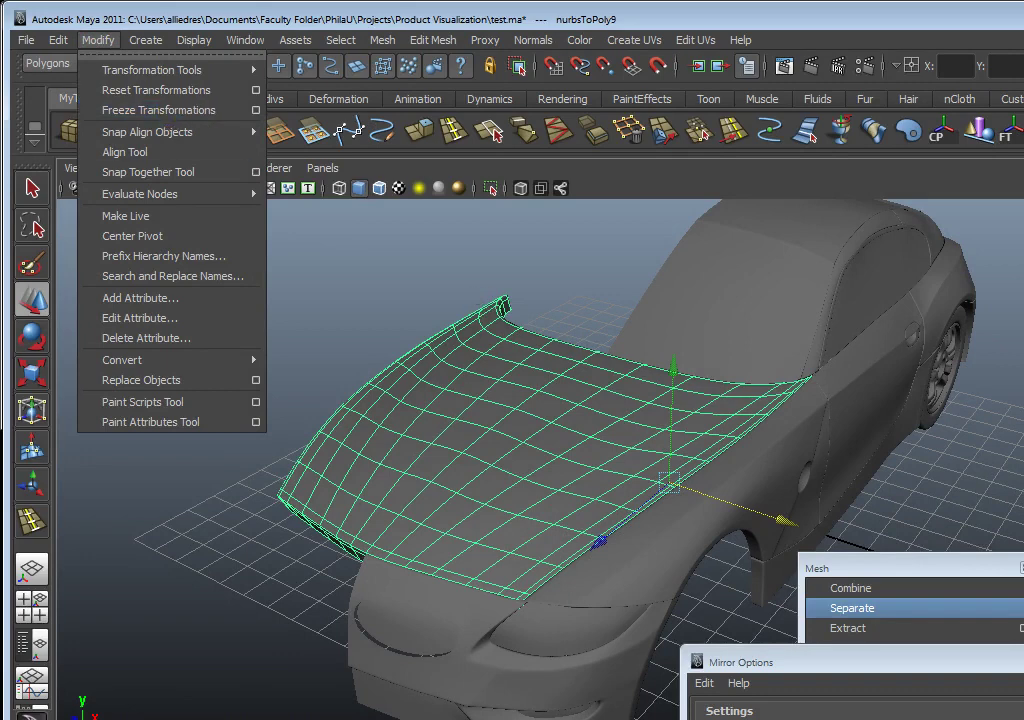
{"action": "left_click", "coordinate": [792, 472]}
{"action": "mouse_move", "coordinate": [800, 487]}
{"action": "left_mouse_down", "text": "alt"}
{"action": "mouse_move", "coordinate": [839, 448]}
{"action": "mouse_move", "coordinate": [830, 482]}
{"action": "mouse_move", "coordinate": [818, 487]}
{"action": "left_mouse_up", "text": "alt"}
{"action": "left_click", "coordinate": [818, 487]}
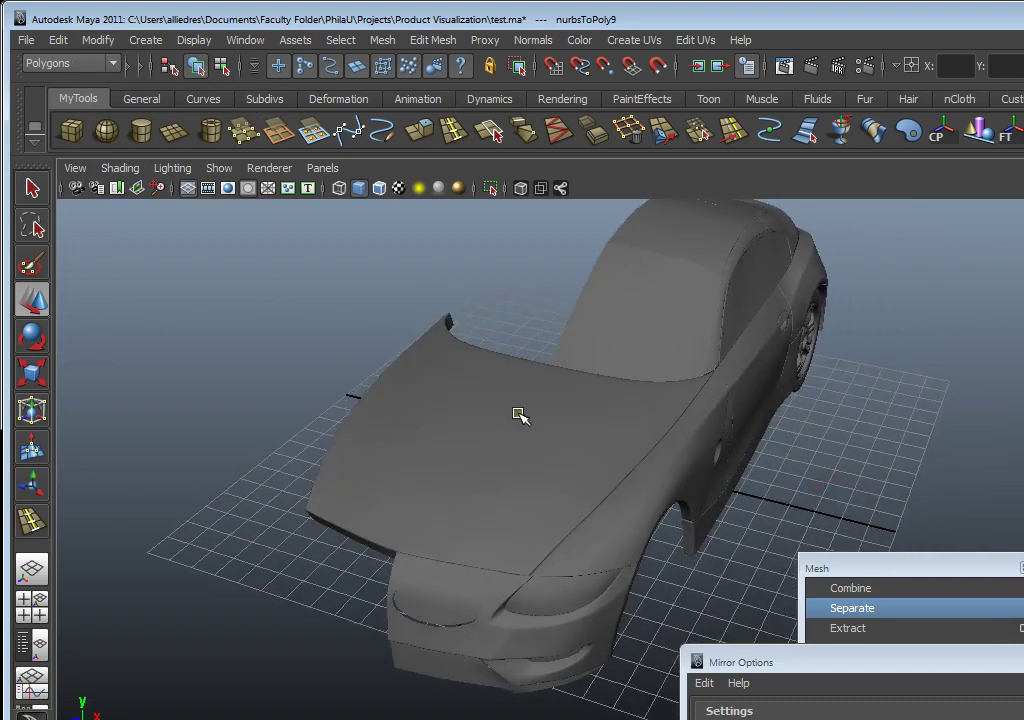
Try moving the full hood forward off the car body and rotating it freely in space
{"action": "left_click", "coordinate": [524, 417]}
{"action": "left_click_drag", "start_coordinate": [672, 479], "coordinate": [954, 516]}
{"action": "middle_click_drag", "start_coordinate": [923, 494], "coordinate": [835, 412], "text": "alt"}
{"action": "scroll", "coordinate": [834, 411], "scroll_direction": "down", "scroll_amount": 2}
{"action": "left_click_drag", "start_coordinate": [724, 471], "coordinate": [626, 624]}
{"action": "left_click", "coordinate": [24, 332]}
{"action": "left_click", "coordinate": [29, 337]}
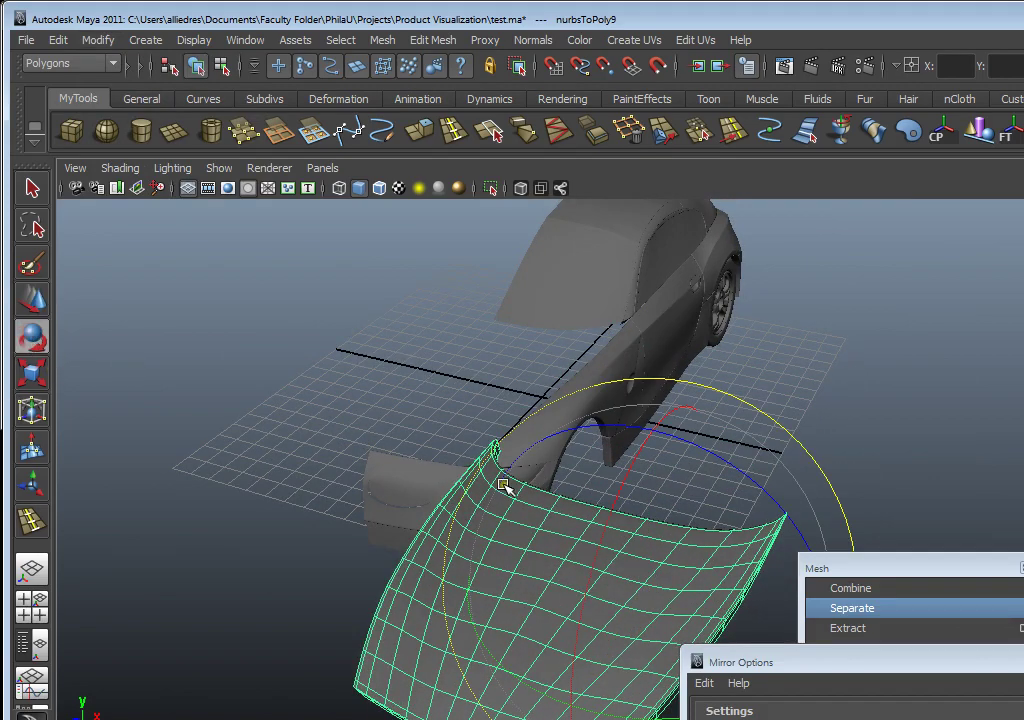
{"action": "left_click_drag", "start_coordinate": [612, 487], "coordinate": [811, 516]}
{"action": "middle_click_drag", "start_coordinate": [811, 516], "coordinate": [742, 535], "text": "alt"}
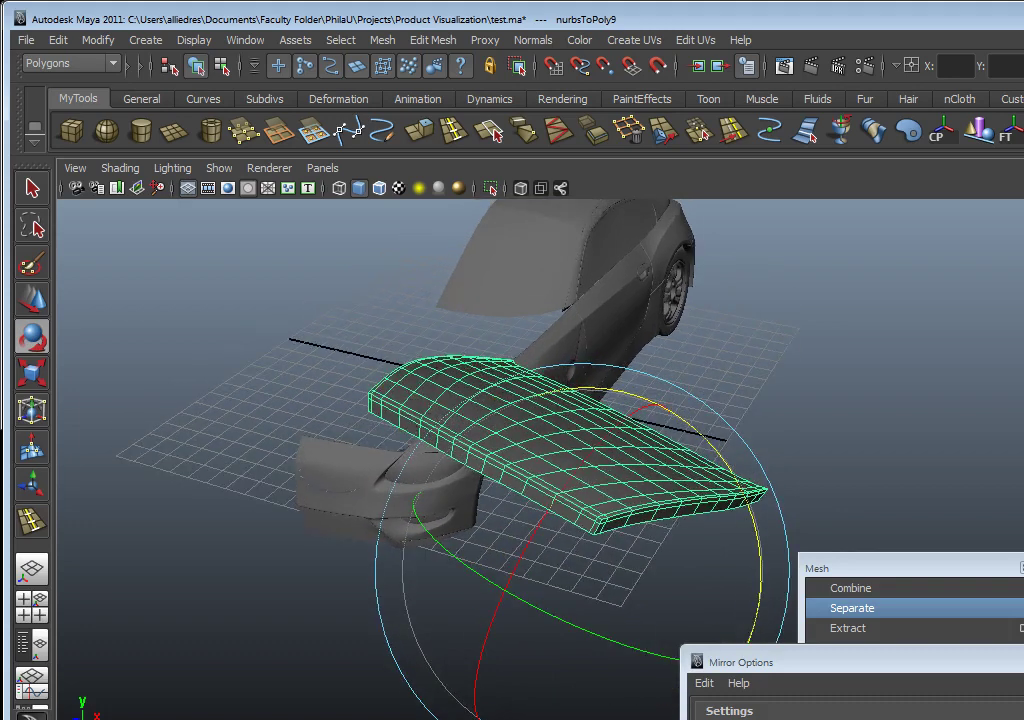
Undo the hood's trial moves and rotations, putting it back in place on the car
{"action": "key", "text": "ctrl+z"}
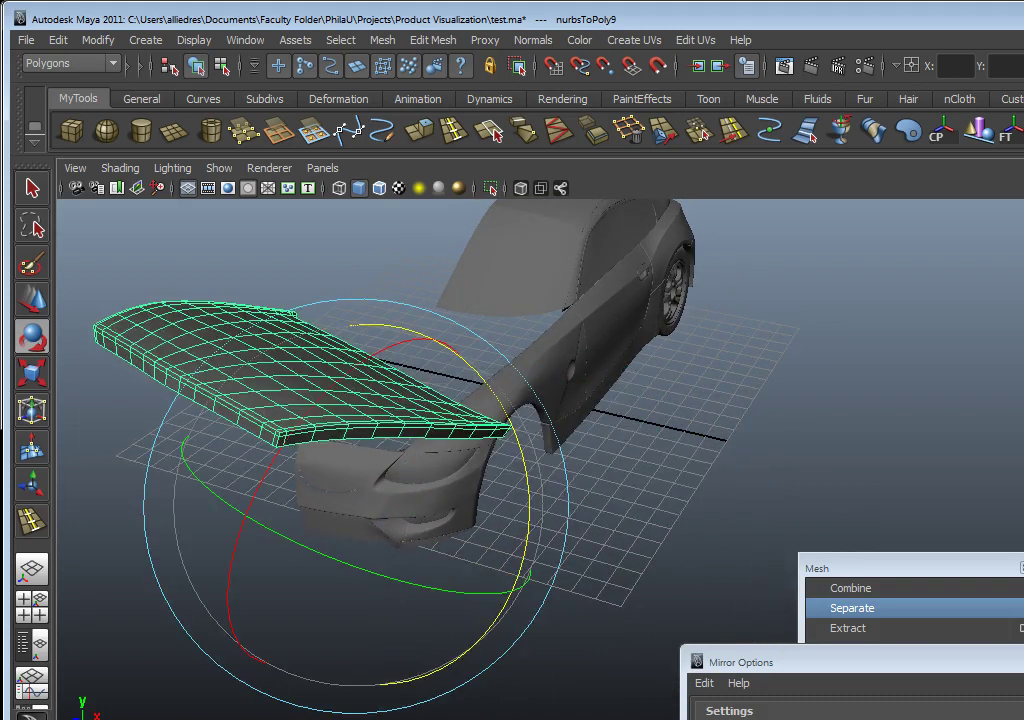
{"action": "key", "text": "ctrl+z"}
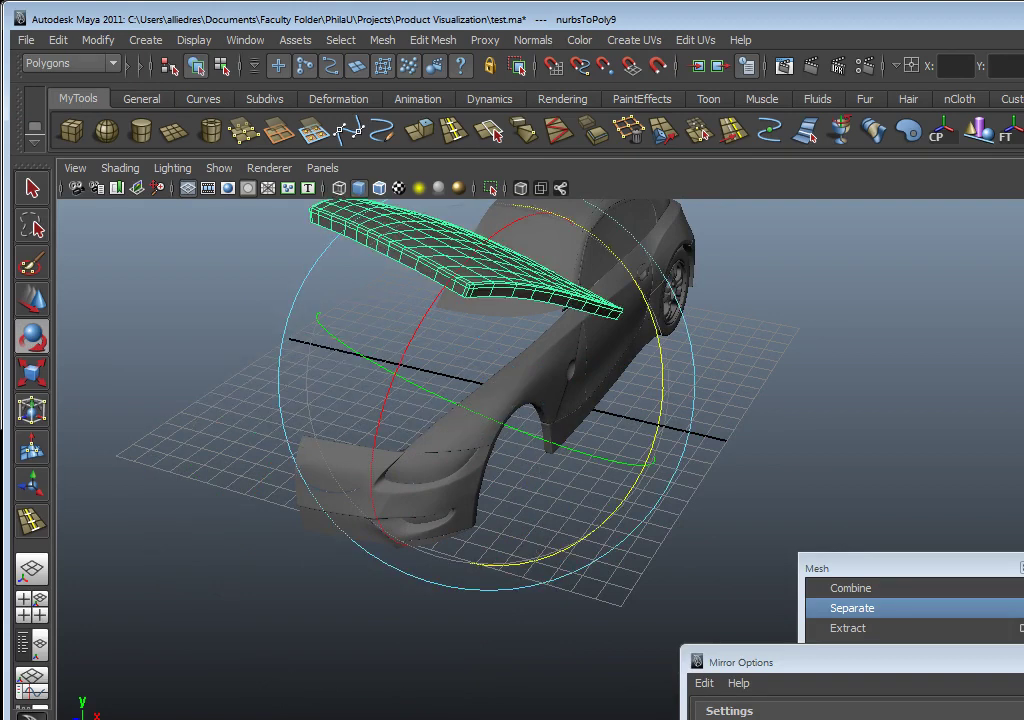
{"action": "key", "text": "ctrl+z"}
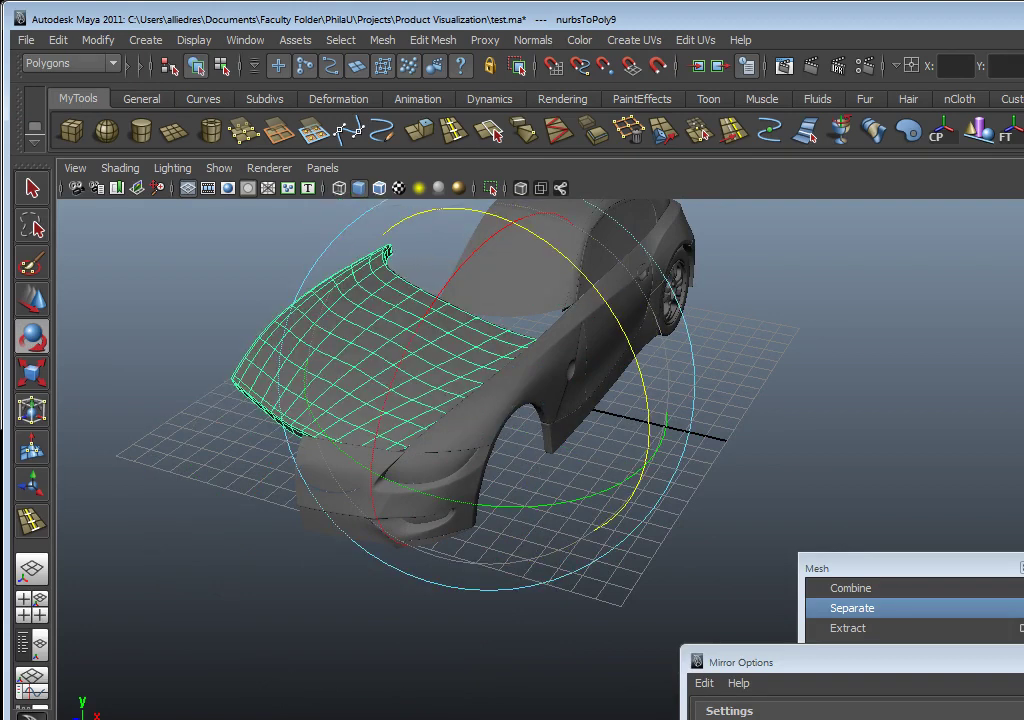
{"action": "key", "text": "ctrl+z"}
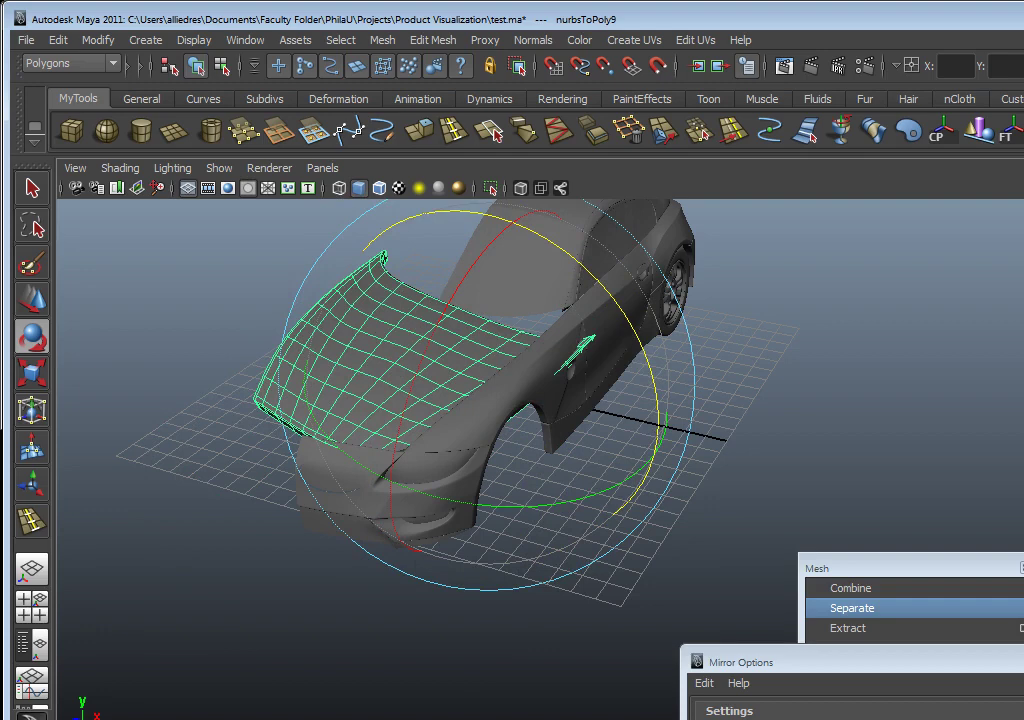
{"action": "key", "text": "ctrl+z"}
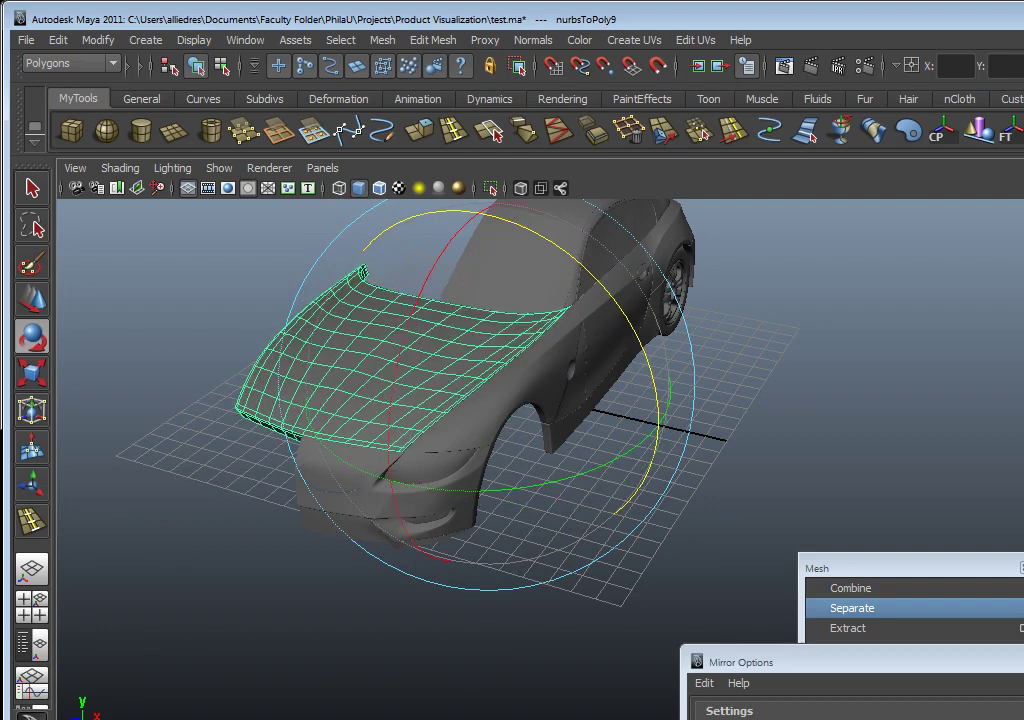
Select the full hood and examine its shape and centre line from the front and from above
{"action": "left_click", "coordinate": [784, 443]}
{"action": "scroll", "coordinate": [332, 490], "scroll_direction": "up", "scroll_amount": 5}
{"action": "middle_click_drag", "start_coordinate": [332, 490], "coordinate": [695, 534], "text": "alt"}
{"action": "middle_click_drag", "start_coordinate": [660, 394], "coordinate": [716, 452], "text": "alt"}
{"action": "scroll", "coordinate": [692, 442], "scroll_direction": "down", "scroll_amount": 3}
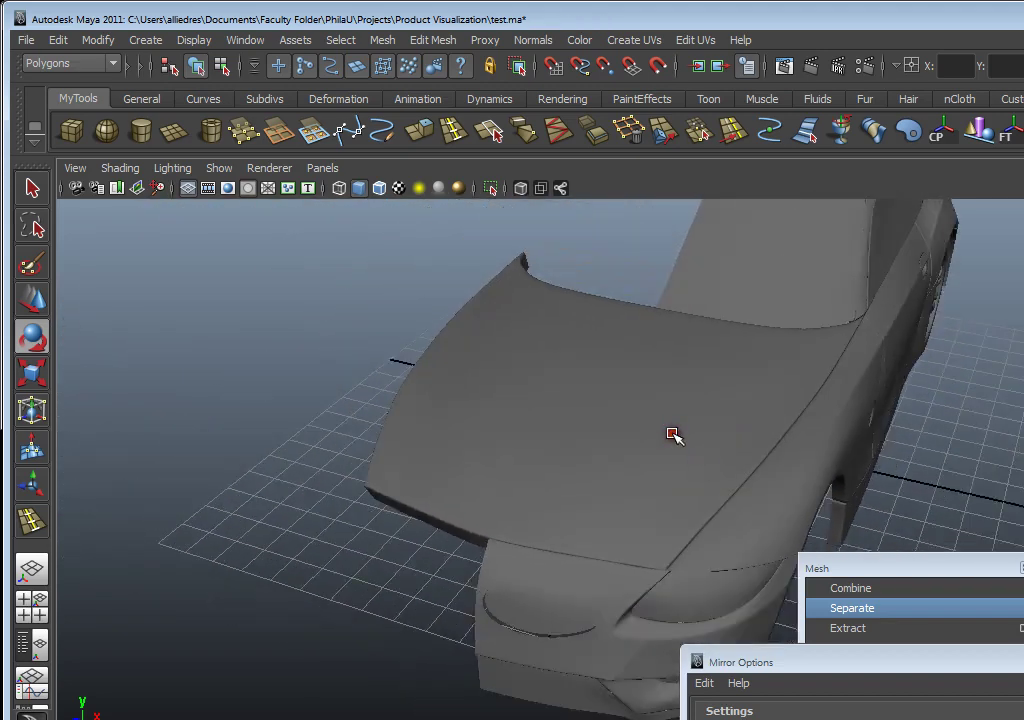
{"action": "left_click", "coordinate": [632, 400]}
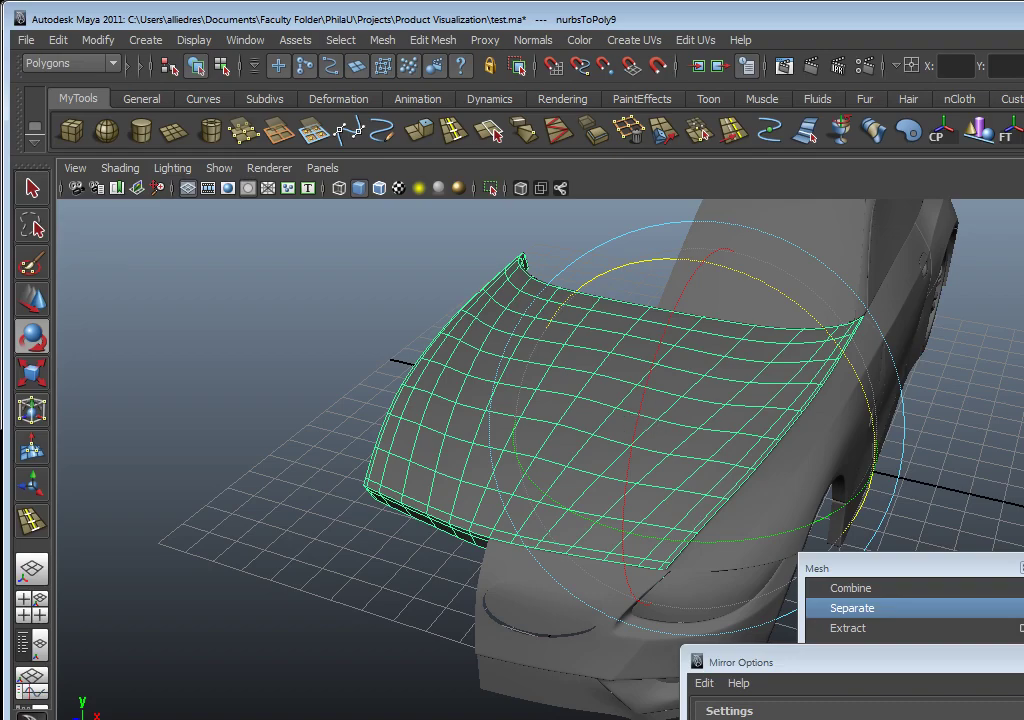
{"action": "left_click_drag", "start_coordinate": [950, 428], "coordinate": [795, 487], "text": "alt"}
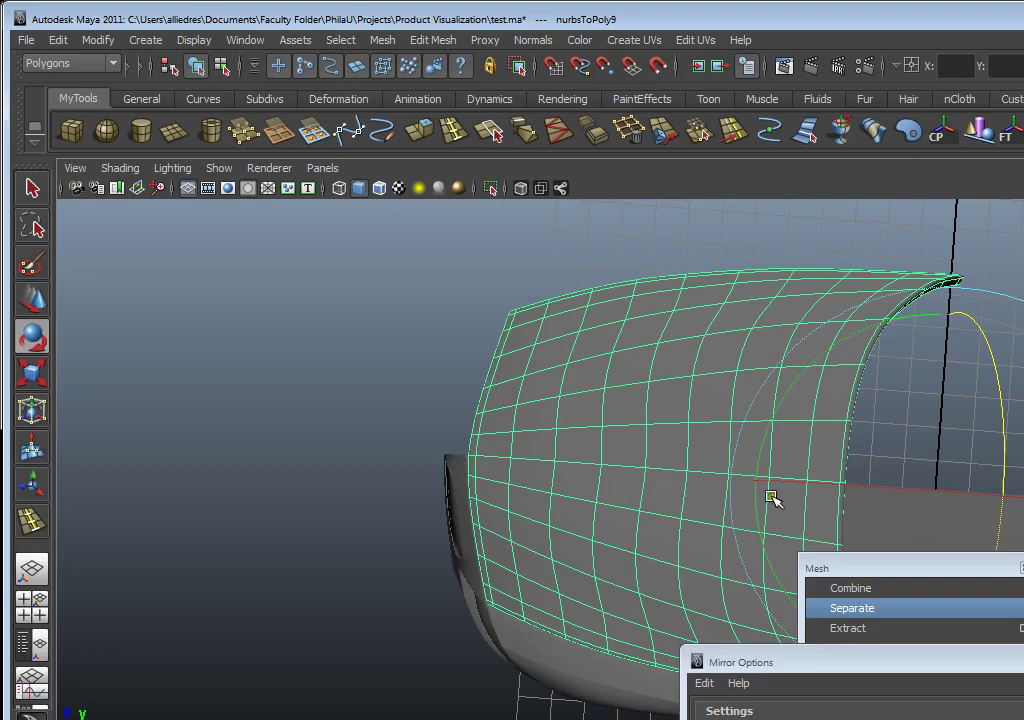
{"action": "left_click_drag", "start_coordinate": [711, 437], "coordinate": [825, 485], "text": "alt"}
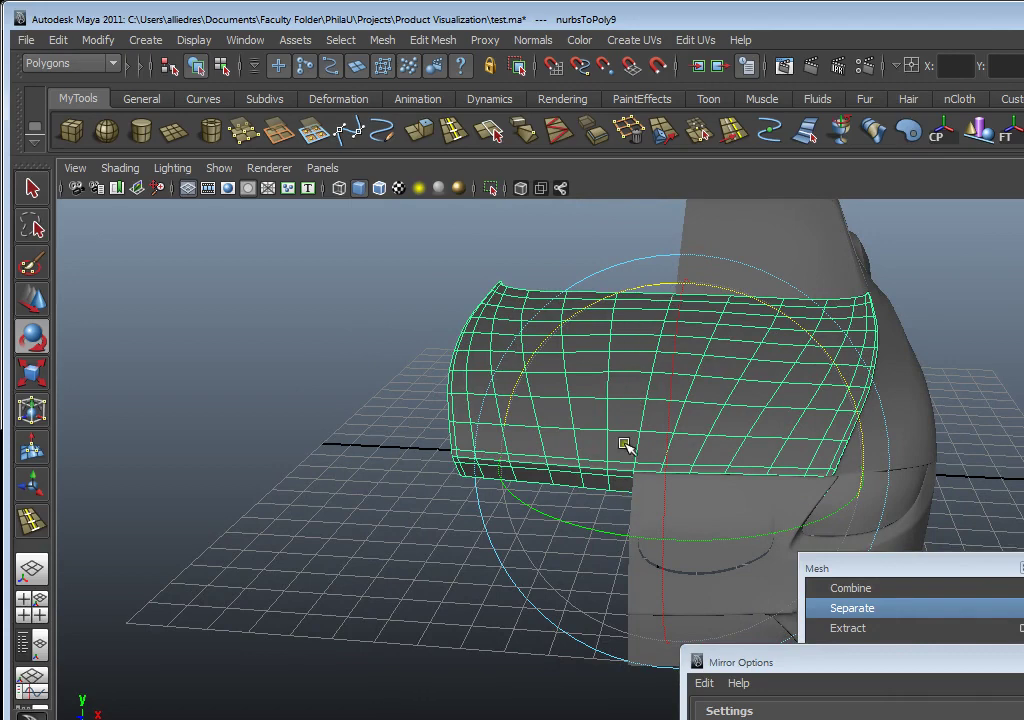
{"action": "left_click_drag", "start_coordinate": [770, 439], "coordinate": [766, 476], "text": "alt"}
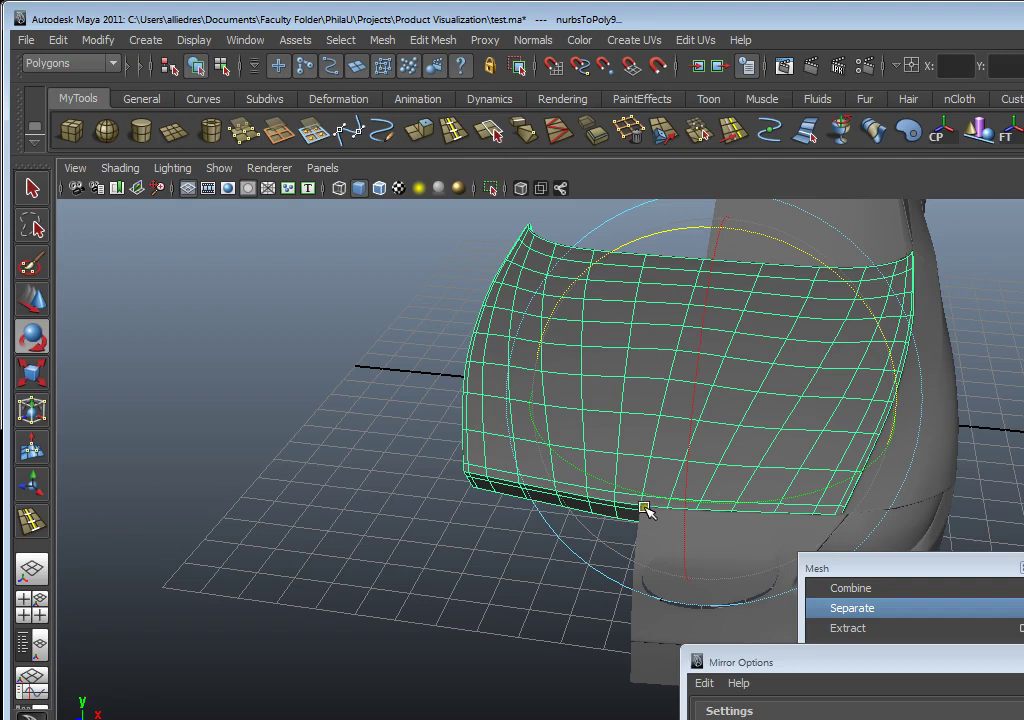
With the Move tool, select the hood, side skirt, front bumper, roof and rear body panels in turn to check their pivots
{"action": "left_click", "coordinate": [31, 298]}
{"action": "left_click", "coordinate": [222, 377]}
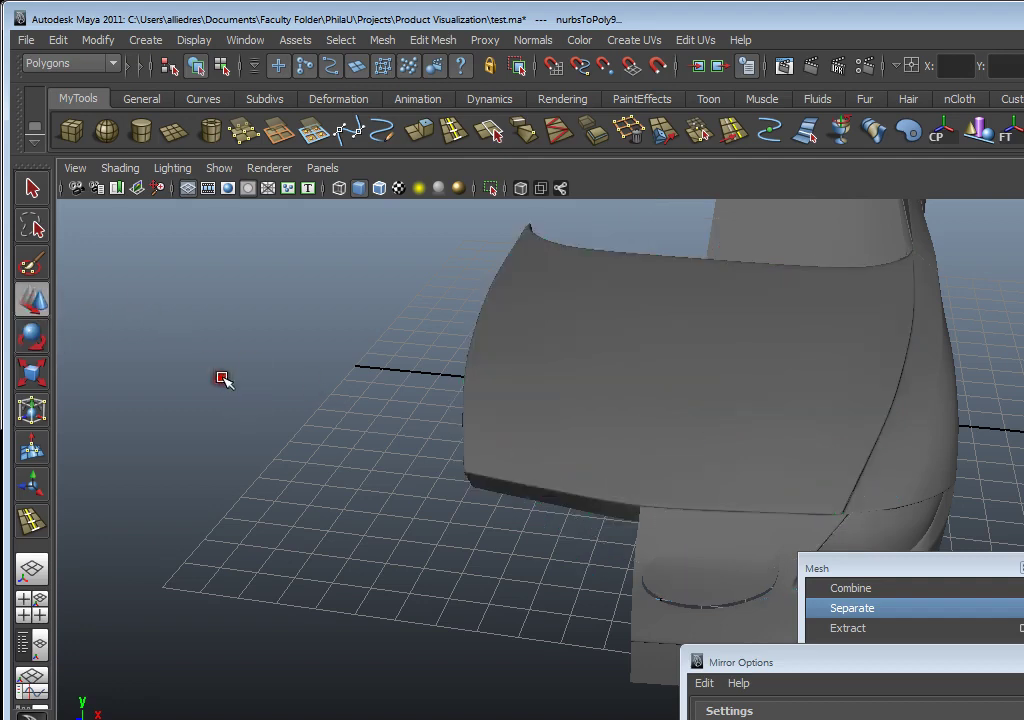
{"action": "left_click", "coordinate": [605, 375]}
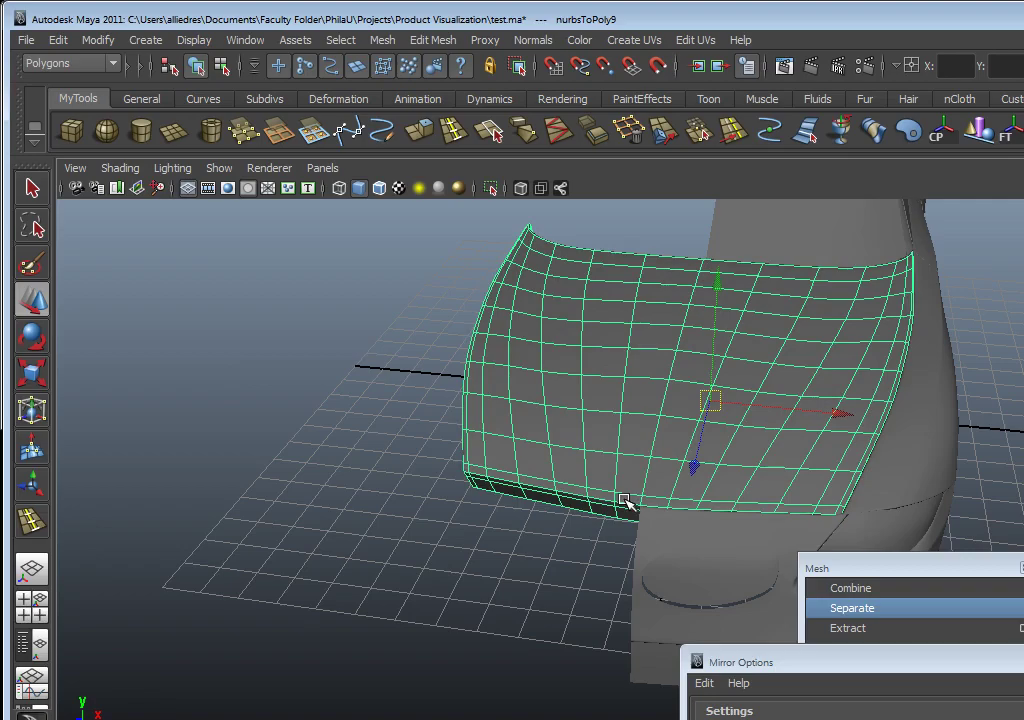
{"action": "left_click_drag", "start_coordinate": [620, 478], "coordinate": [640, 430], "text": "alt"}
{"action": "left_click", "coordinate": [565, 539]}
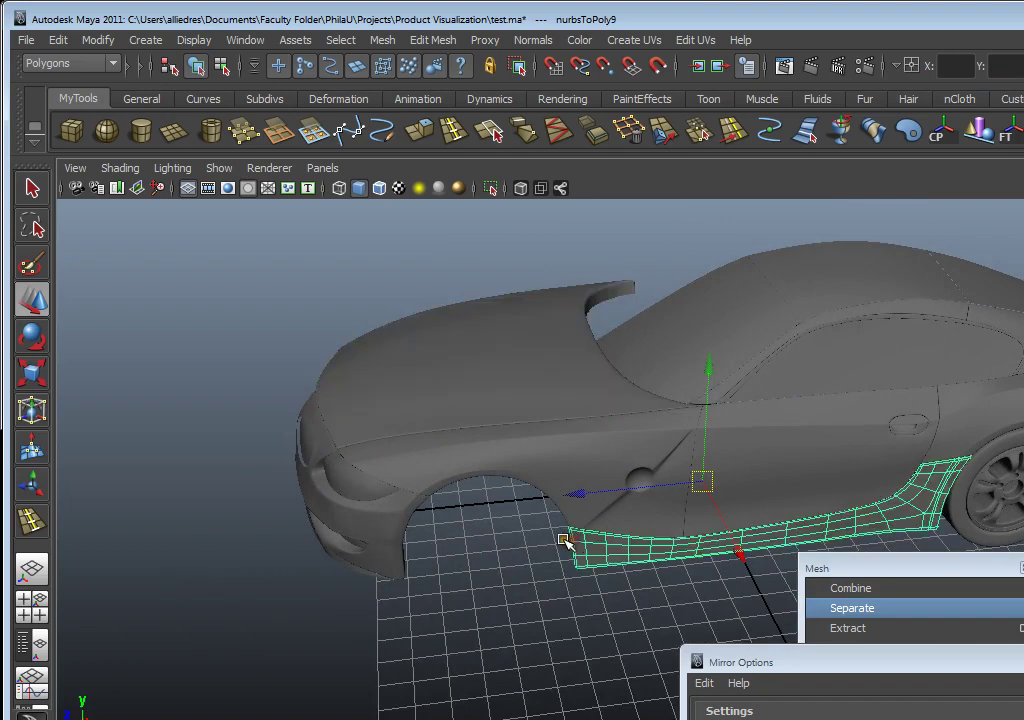
{"action": "left_click_drag", "start_coordinate": [469, 469], "coordinate": [555, 359], "text": "alt"}
{"action": "left_click_drag", "start_coordinate": [423, 633], "coordinate": [530, 547], "text": "alt"}
{"action": "left_click", "coordinate": [279, 541]}
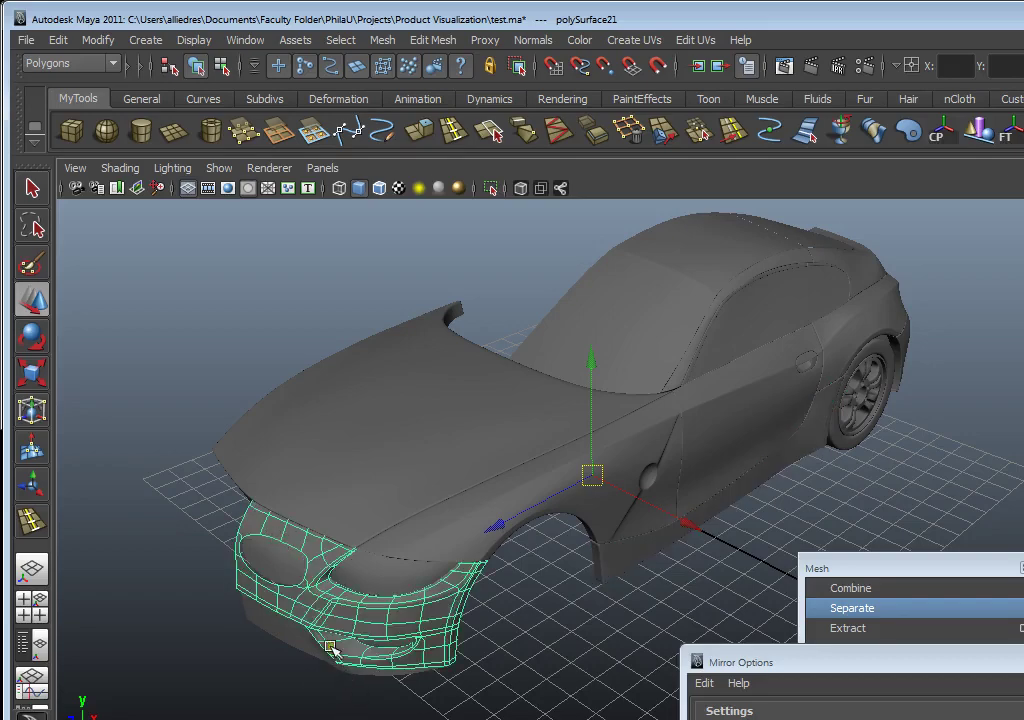
{"action": "left_click_drag", "start_coordinate": [384, 542], "coordinate": [480, 487], "text": "alt"}
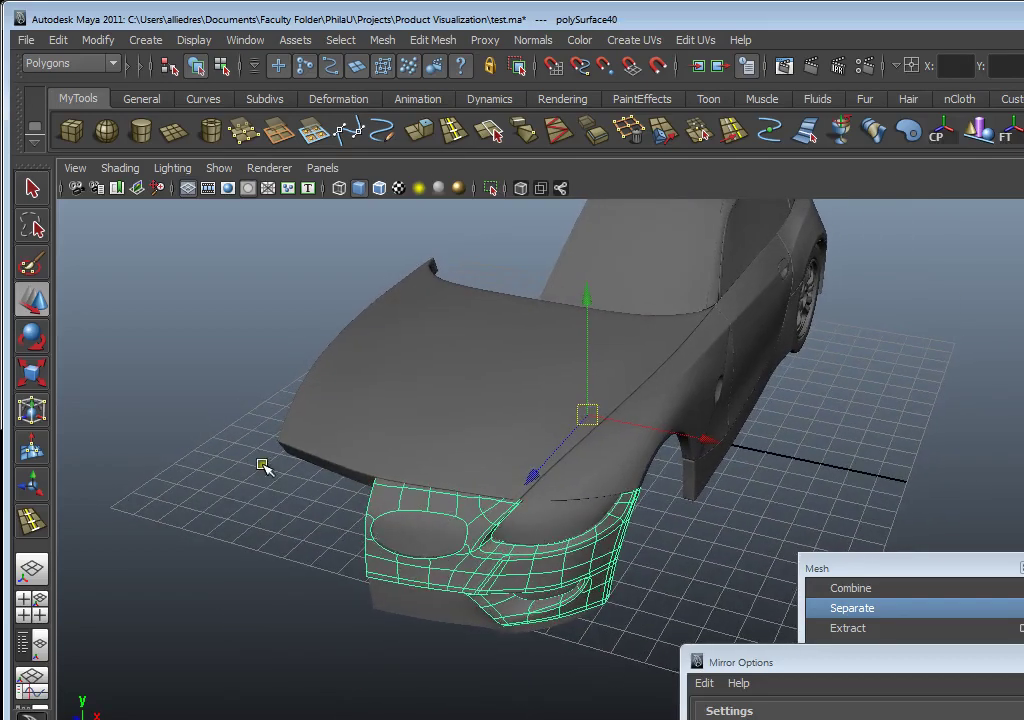
{"action": "left_click_drag", "start_coordinate": [305, 495], "coordinate": [281, 320], "text": "alt"}
{"action": "left_click", "coordinate": [281, 320]}
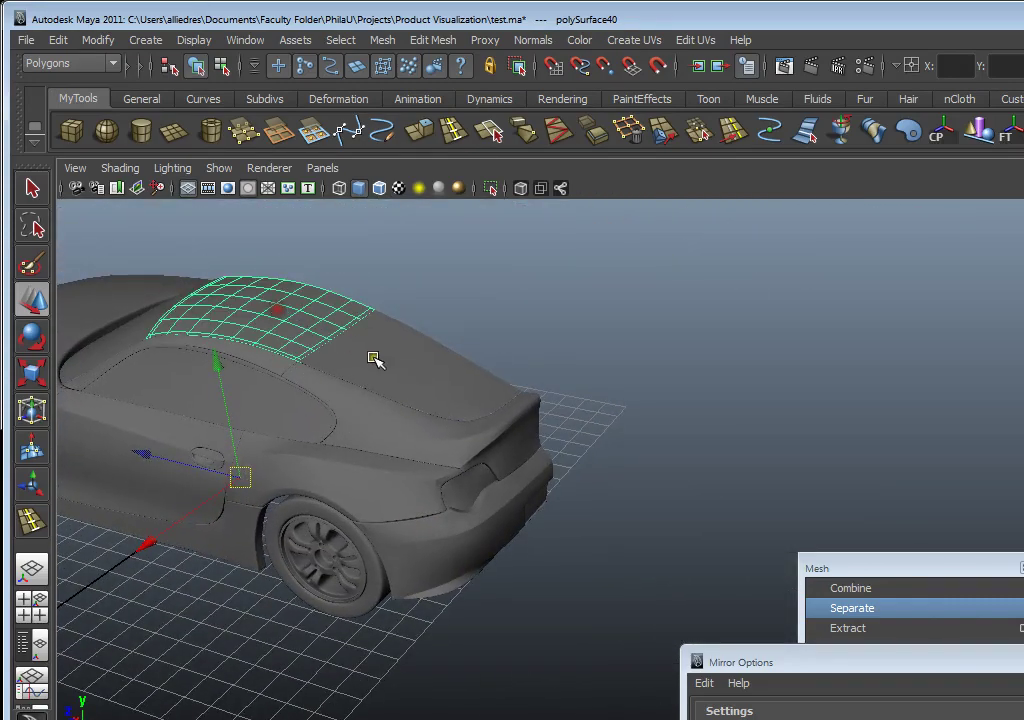
{"action": "left_click", "coordinate": [511, 430]}
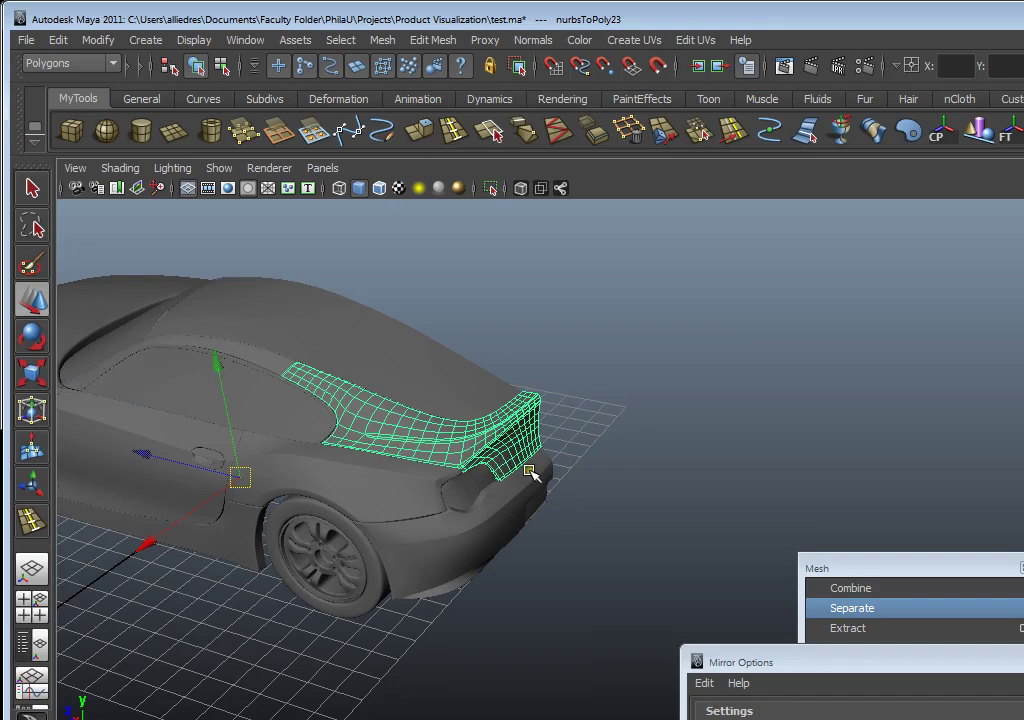
{"action": "left_click", "coordinate": [471, 494]}
Select the door panel and check its pivot against the grid's centre lines from above and close up
{"action": "scroll", "coordinate": [352, 537], "scroll_direction": "down", "scroll_amount": 5}
{"action": "left_click_drag", "start_coordinate": [352, 537], "coordinate": [613, 560], "text": "alt"}
{"action": "middle_click_drag", "start_coordinate": [613, 560], "coordinate": [596, 566], "text": "alt"}
{"action": "left_click_drag", "start_coordinate": [596, 566], "coordinate": [489, 338], "text": "alt"}
{"action": "left_click", "coordinate": [459, 380]}
{"action": "left_click_drag", "start_coordinate": [548, 436], "coordinate": [656, 473], "text": "alt"}
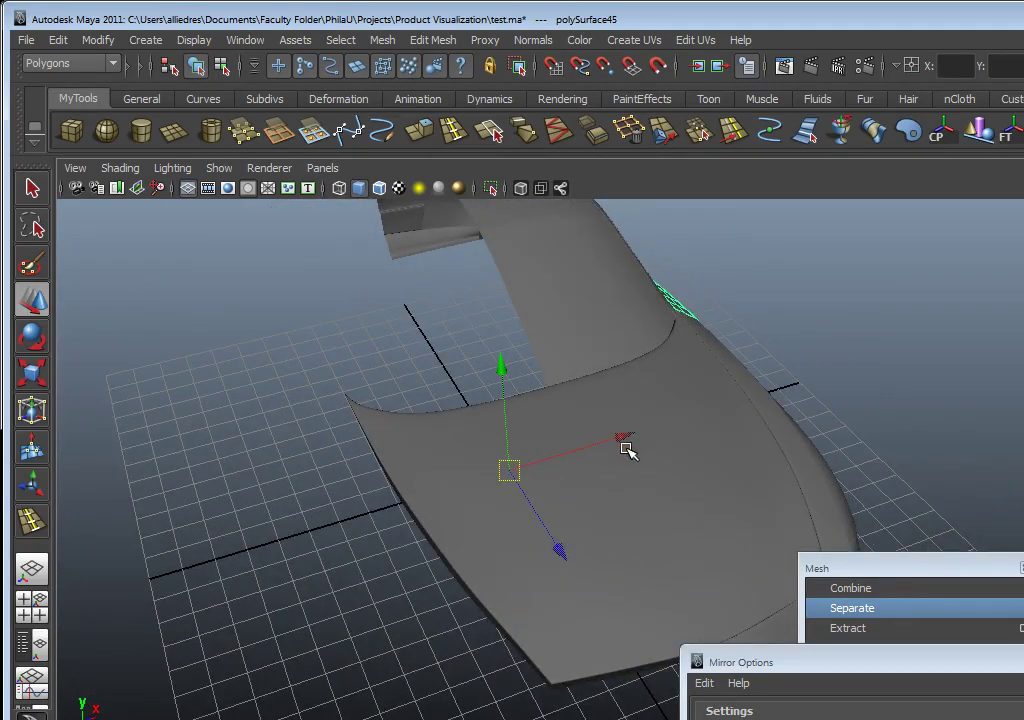
{"action": "left_click_drag", "start_coordinate": [565, 480], "coordinate": [553, 459], "text": "alt"}
{"action": "left_click", "coordinate": [553, 459]}
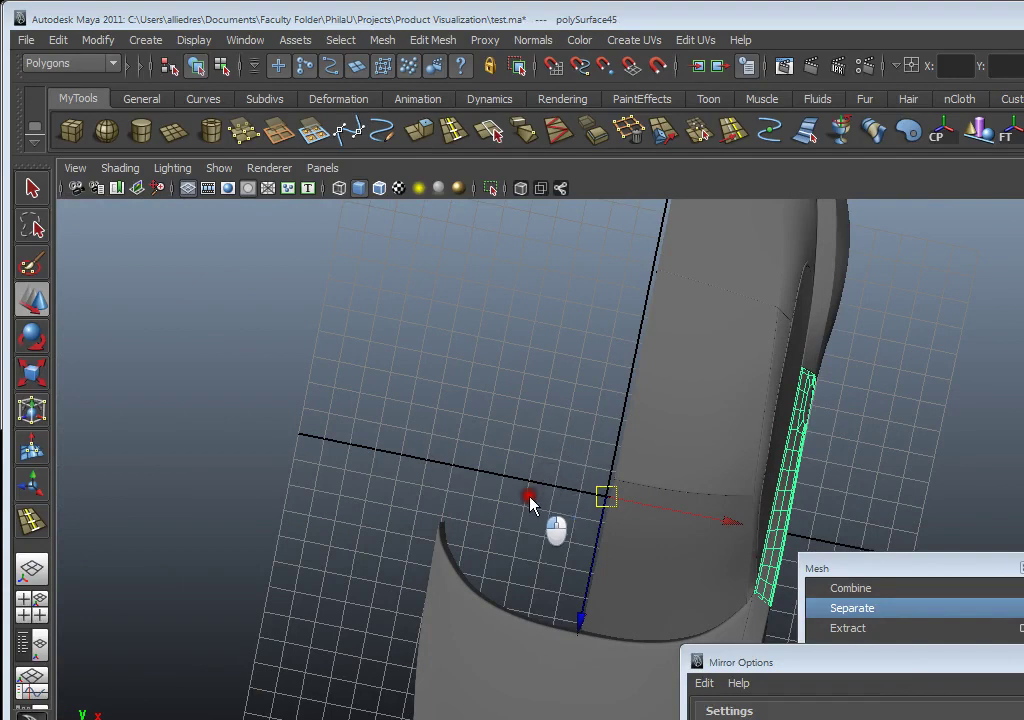
{"action": "left_click_drag", "start_coordinate": [468, 443], "coordinate": [676, 476], "text": "alt"}
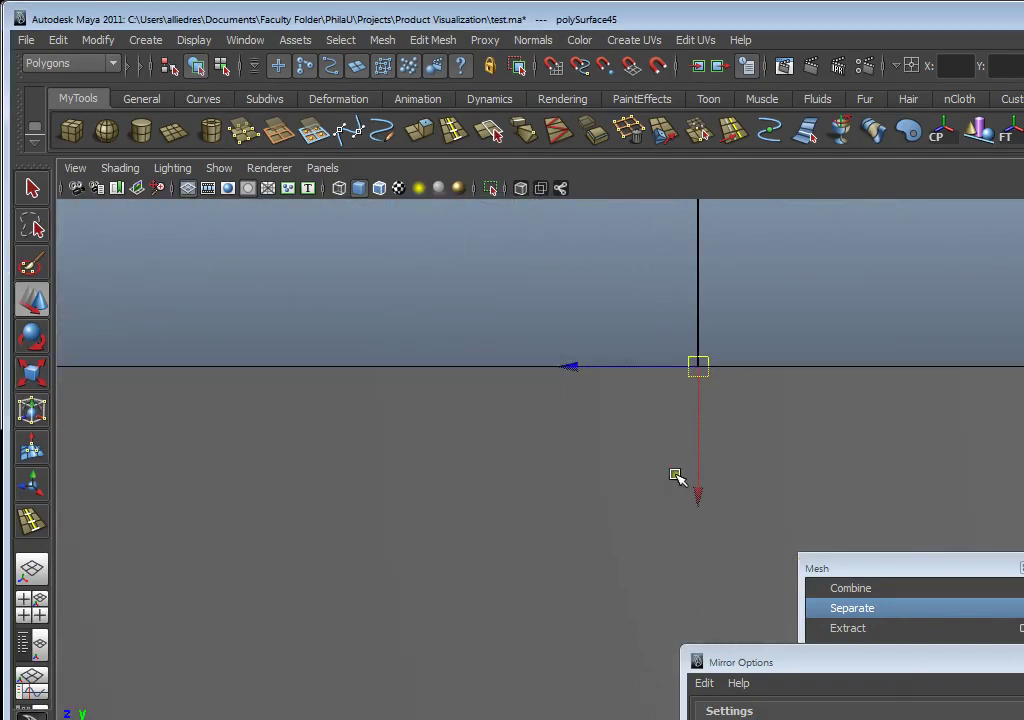
{"action": "left_click_drag", "start_coordinate": [698, 366], "coordinate": [513, 560], "text": "alt"}
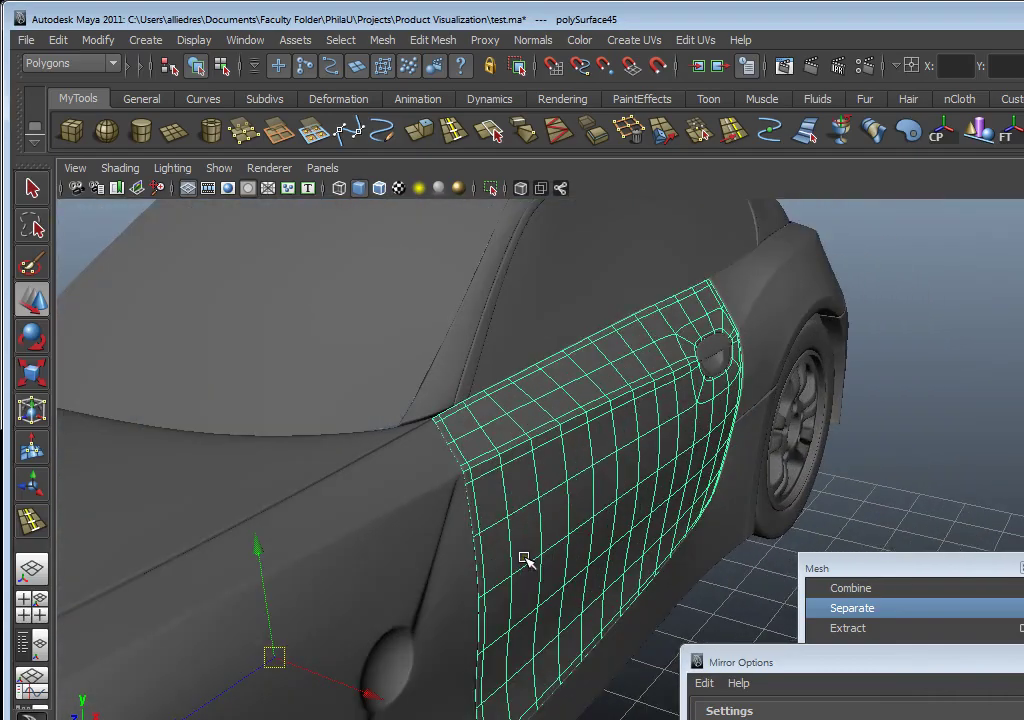
Open the Duplicate Special options for the selected door, moving that window aside and clearing away the Mesh and Mirror Options windows
{"action": "key", "text": "a"}
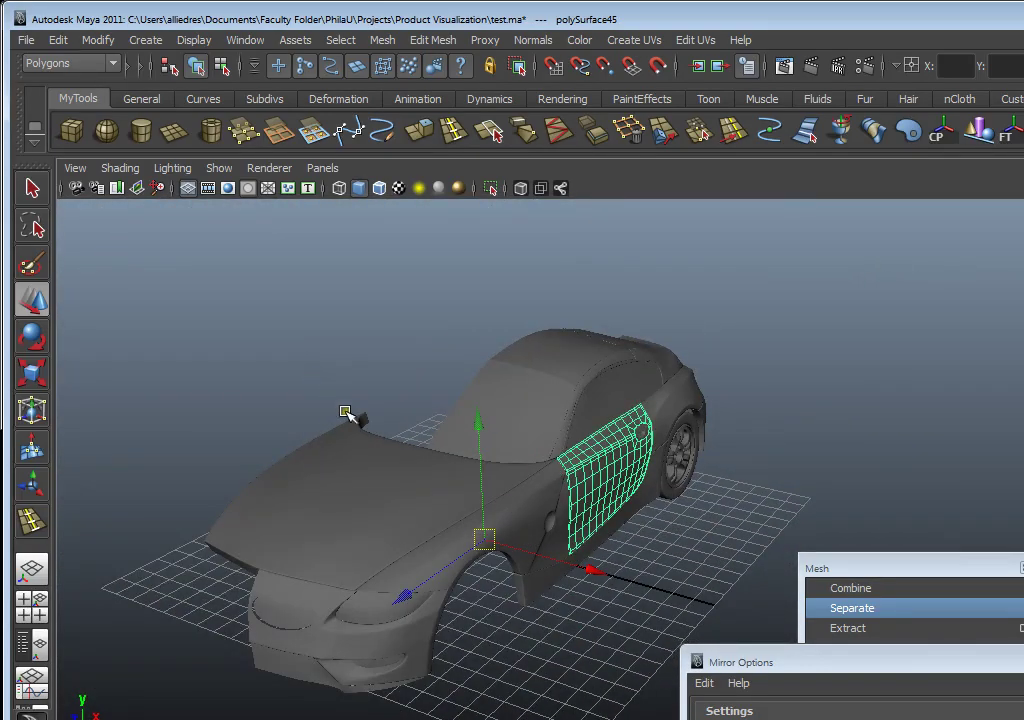
{"action": "right_click_drag", "start_coordinate": [330, 395], "coordinate": [364, 434], "text": "alt"}
{"action": "left_click_drag", "start_coordinate": [473, 446], "coordinate": [429, 445], "text": "alt"}
{"action": "middle_click_drag", "start_coordinate": [610, 511], "coordinate": [719, 504], "text": "alt"}
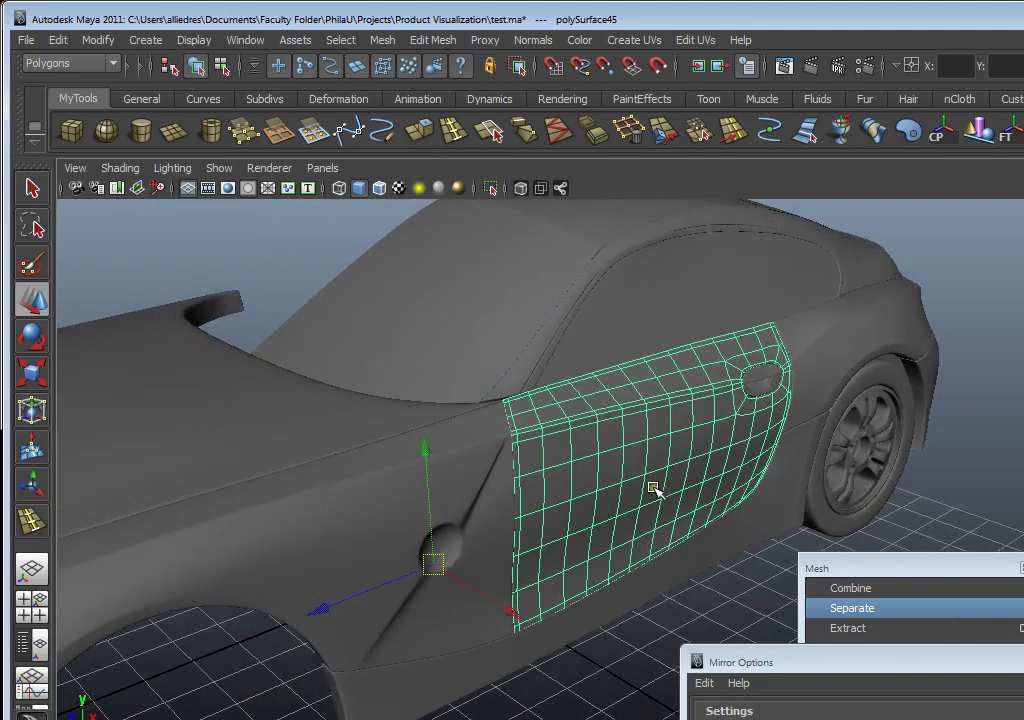
{"action": "left_click", "coordinate": [58, 40]}
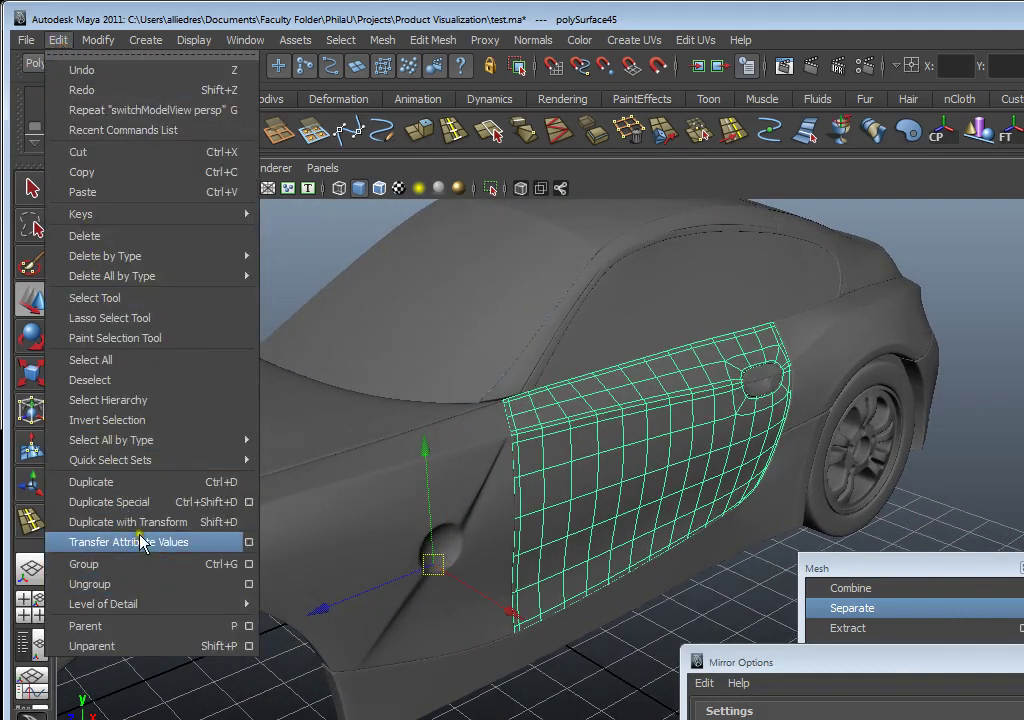
{"action": "left_click", "coordinate": [248, 502]}
{"action": "left_click_drag", "start_coordinate": [960, 663], "coordinate": [1023, 264]}
{"action": "left_click_drag", "start_coordinate": [891, 574], "coordinate": [810, 578]}
{"action": "left_click", "coordinate": [940, 572]}
Examine the selected door and its surroundings at full-car distance and close up from the side
{"action": "left_click_drag", "start_coordinate": [932, 567], "coordinate": [786, 533], "text": "alt"}
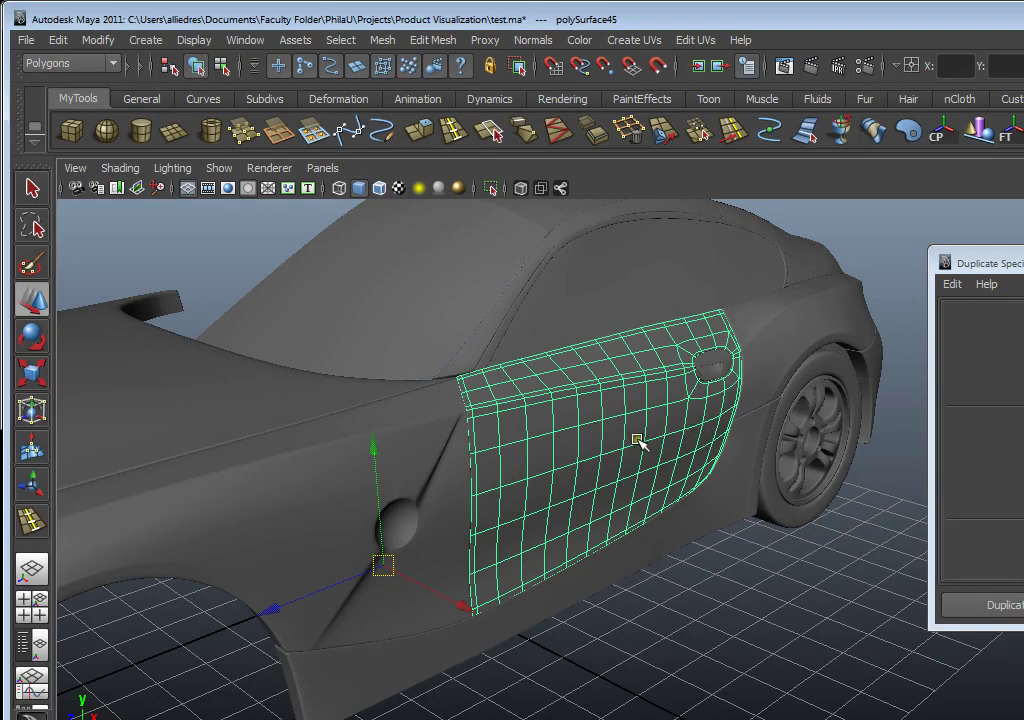
{"action": "scroll", "coordinate": [673, 455], "scroll_direction": "down", "scroll_amount": 6}
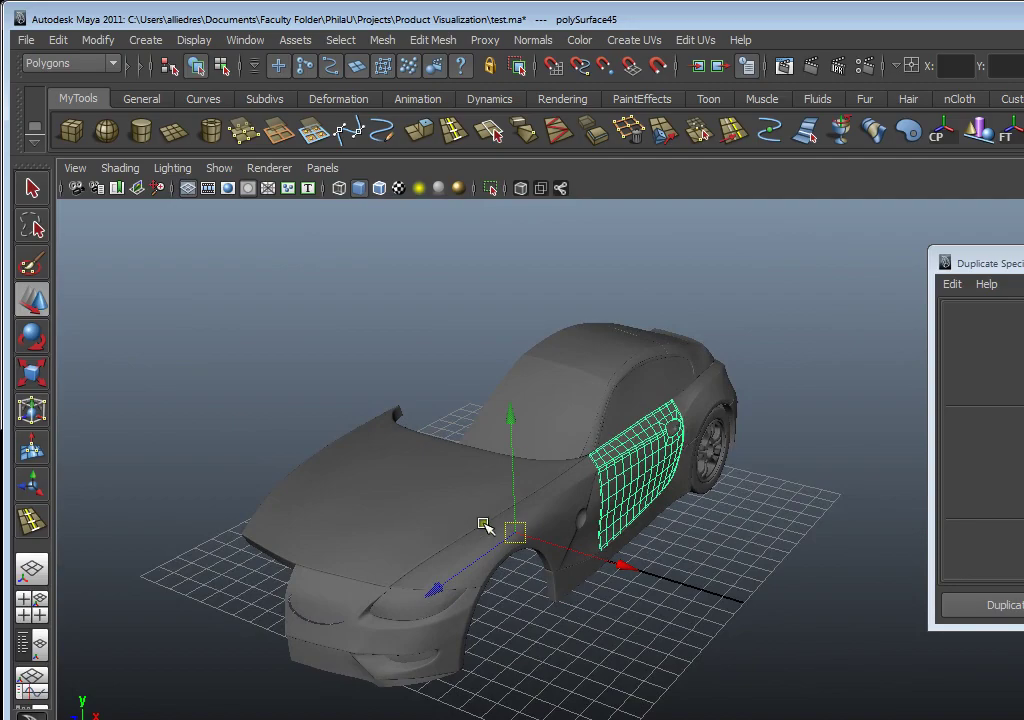
{"action": "scroll", "coordinate": [634, 548], "scroll_direction": "up", "scroll_amount": 7}
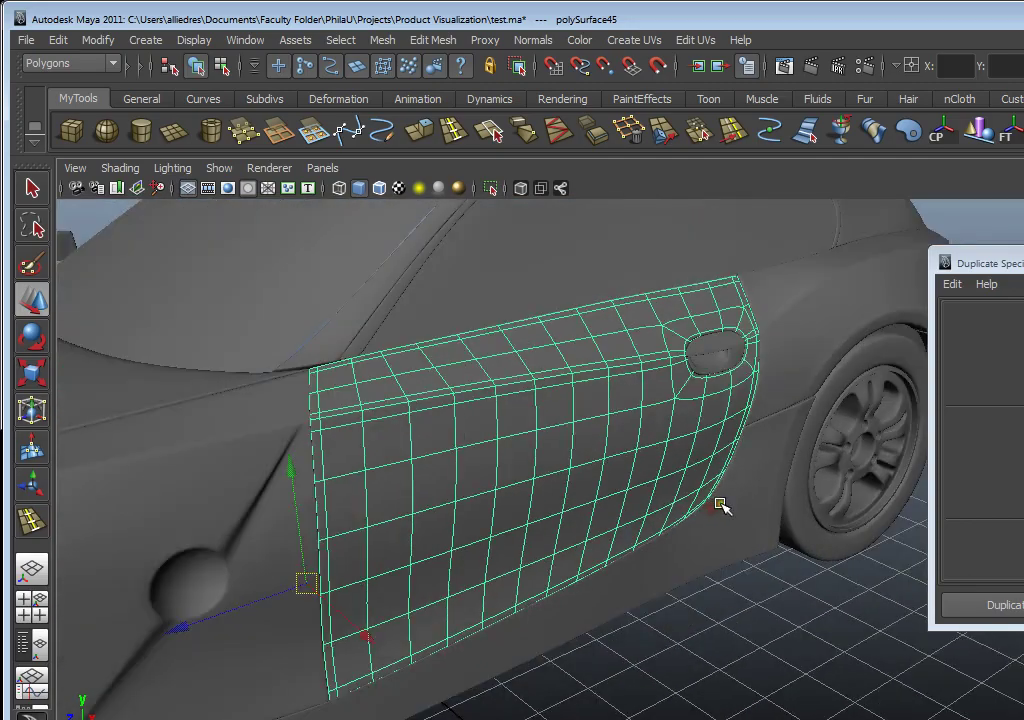
{"action": "left_click_drag", "start_coordinate": [722, 506], "coordinate": [706, 507], "text": "alt"}
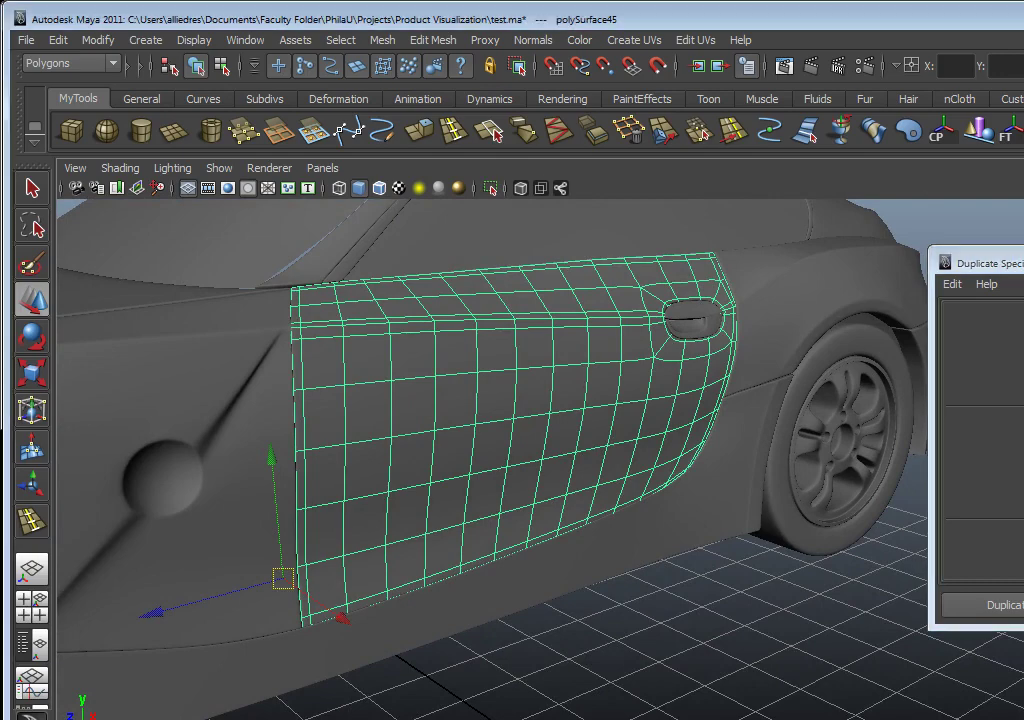
View the selected door from the front of the car and activate the X axis of its move manipulator
{"action": "scroll", "coordinate": [577, 486], "scroll_direction": "down", "scroll_amount": 5}
{"action": "left_click_drag", "start_coordinate": [577, 486], "coordinate": [610, 557], "text": "alt"}
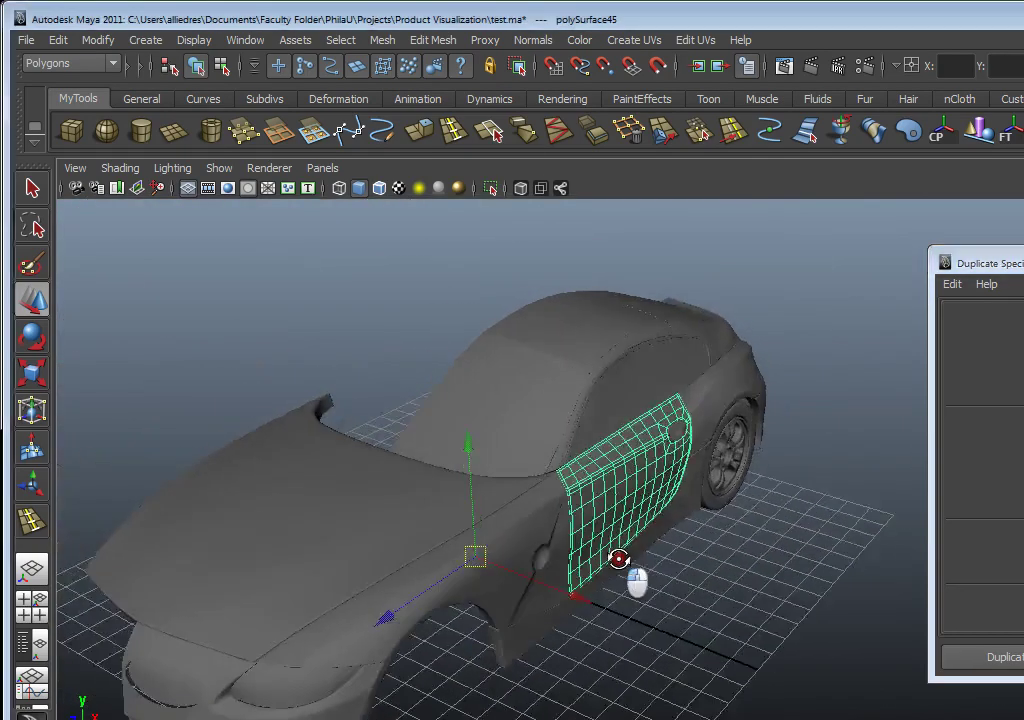
{"action": "middle_click_drag", "start_coordinate": [610, 557], "coordinate": [572, 517], "text": "alt"}
{"action": "left_click_drag", "start_coordinate": [1012, 263], "coordinate": [982, 520]}
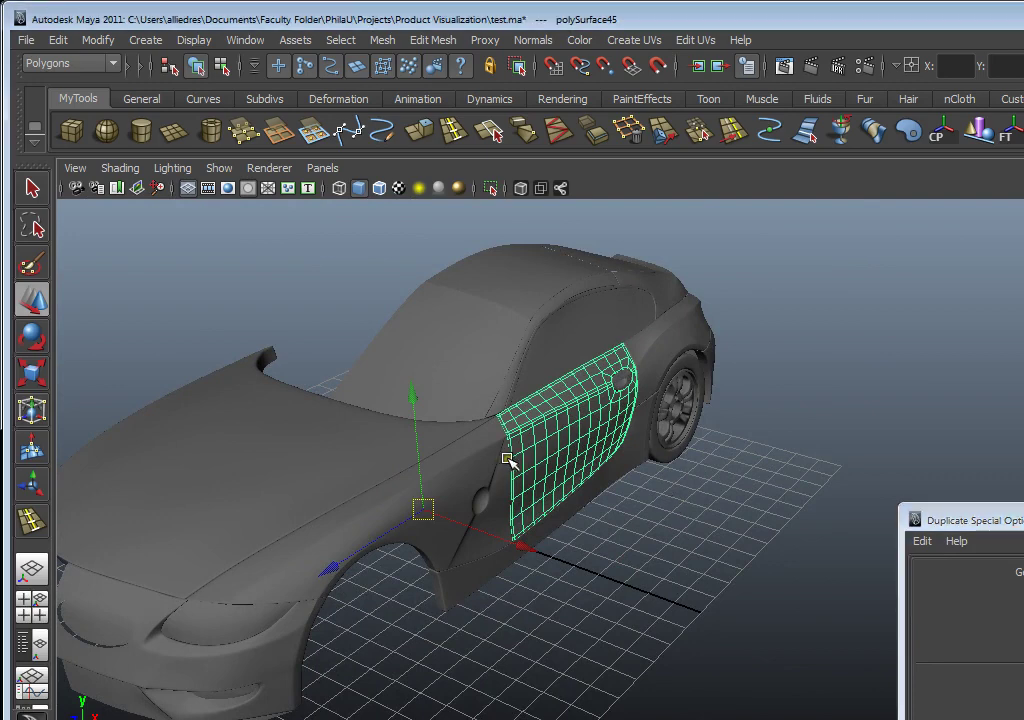
{"action": "left_click_drag", "start_coordinate": [357, 525], "coordinate": [565, 592], "text": "alt"}
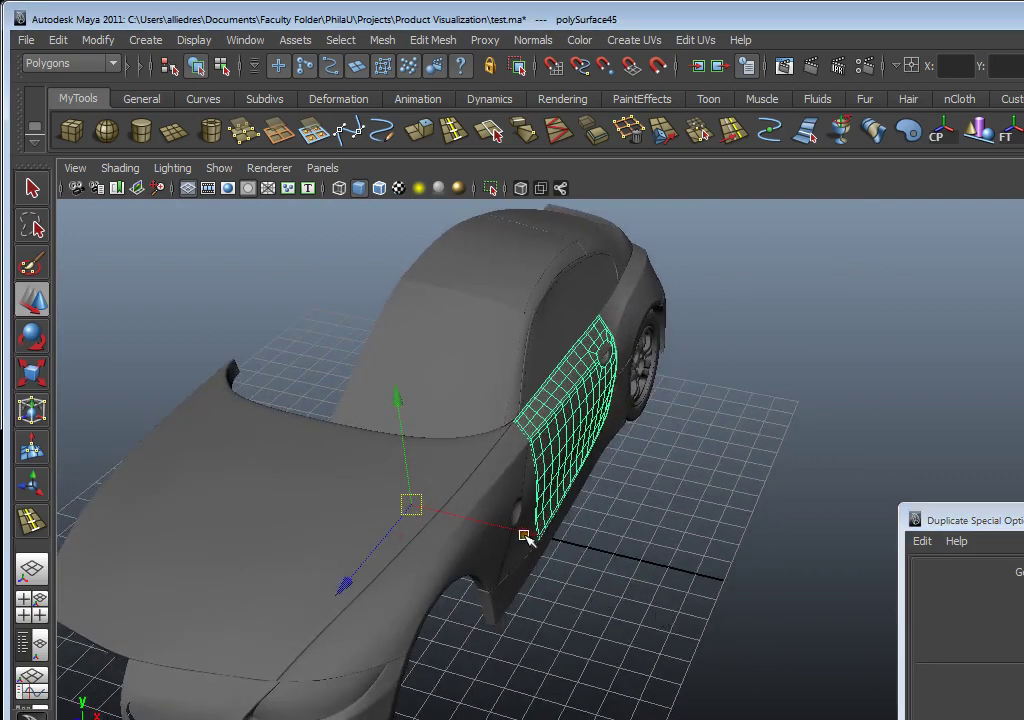
{"action": "left_click", "coordinate": [287, 556]}
{"action": "left_click", "coordinate": [530, 521]}
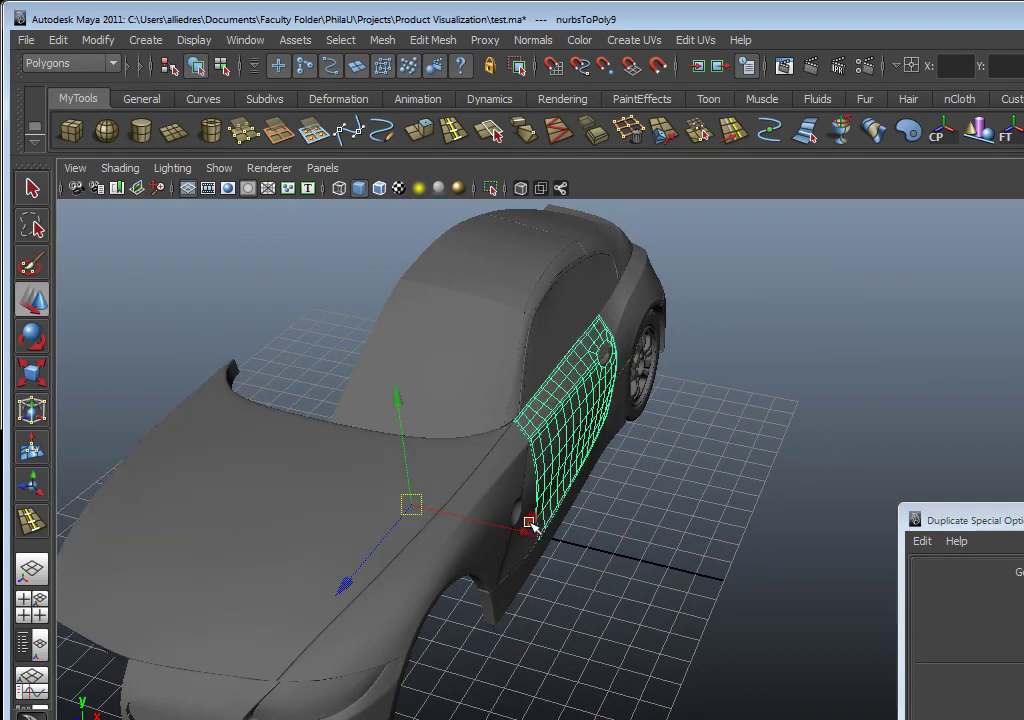
{"action": "key", "text": "ctrl+d"}
{"action": "middle_click_drag", "start_coordinate": [593, 537], "coordinate": [555, 545]}
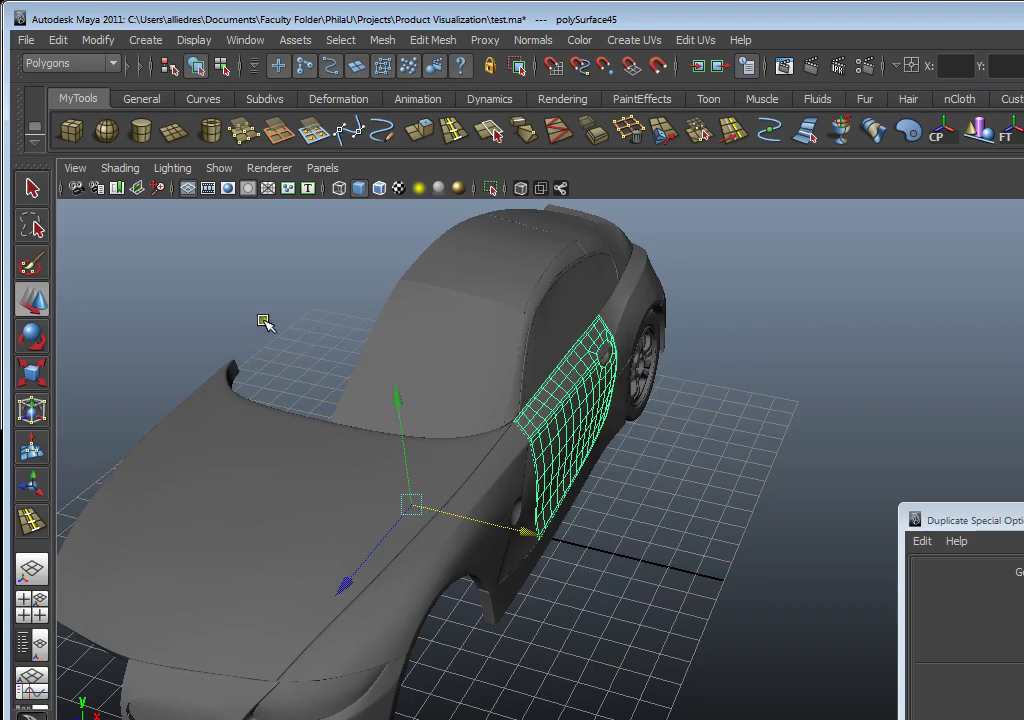
Deselect and reselect the door, checking from several angles how its X axis crosses the car's centre line
{"action": "left_click_drag", "start_coordinate": [985, 520], "coordinate": [1015, 334]}
{"action": "left_click_drag", "start_coordinate": [725, 455], "coordinate": [689, 508], "text": "alt"}
{"action": "scroll", "coordinate": [701, 513], "scroll_direction": "up", "scroll_amount": 3}
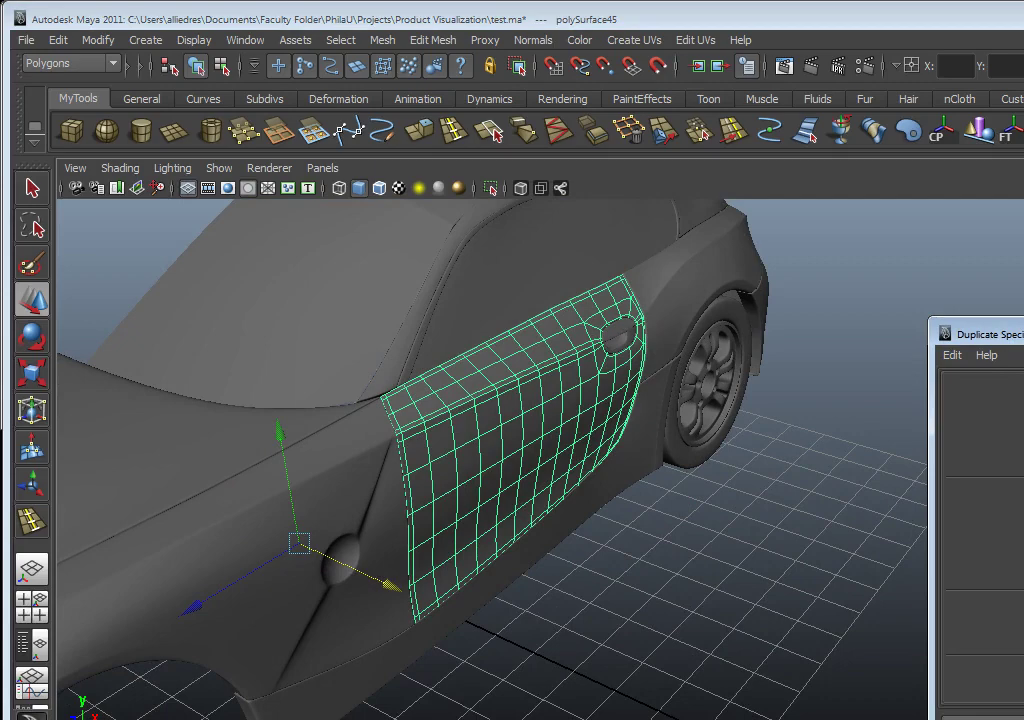
{"action": "left_click_drag", "start_coordinate": [465, 440], "coordinate": [422, 354], "text": "alt"}
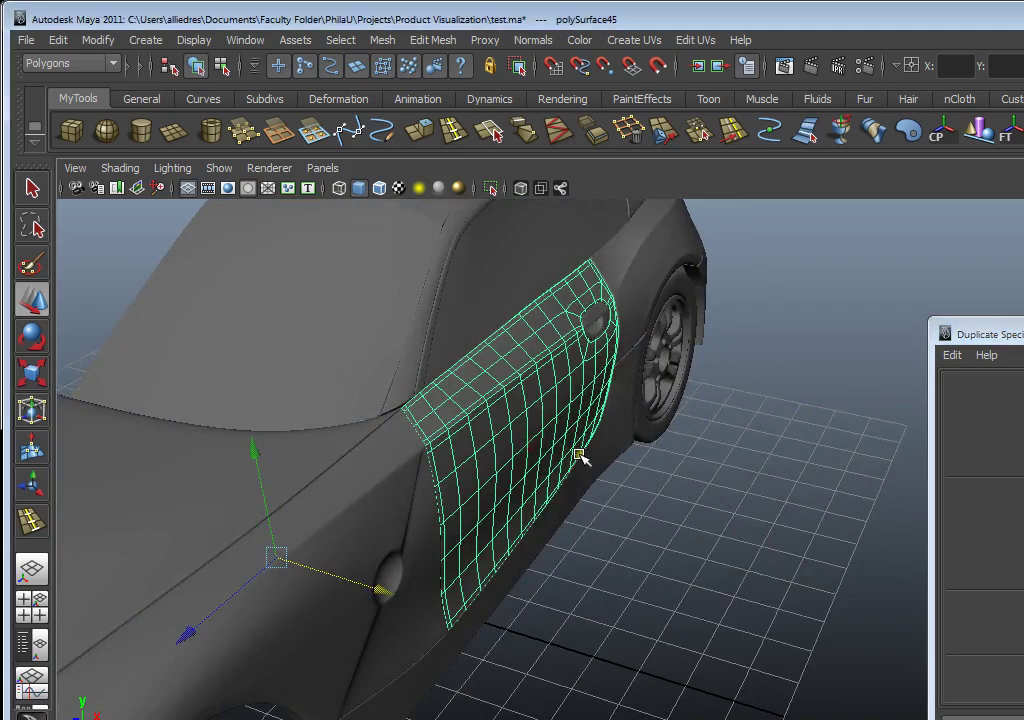
{"action": "left_click_drag", "start_coordinate": [583, 447], "coordinate": [679, 496], "text": "alt"}
{"action": "left_click", "coordinate": [722, 576]}
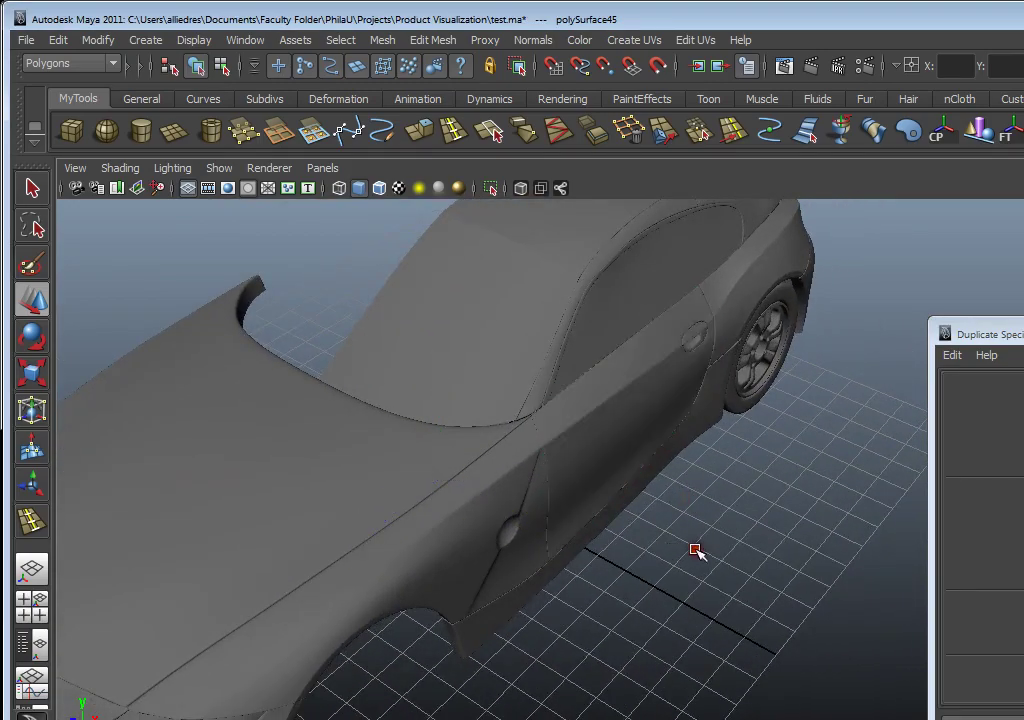
{"action": "left_click", "coordinate": [622, 431]}
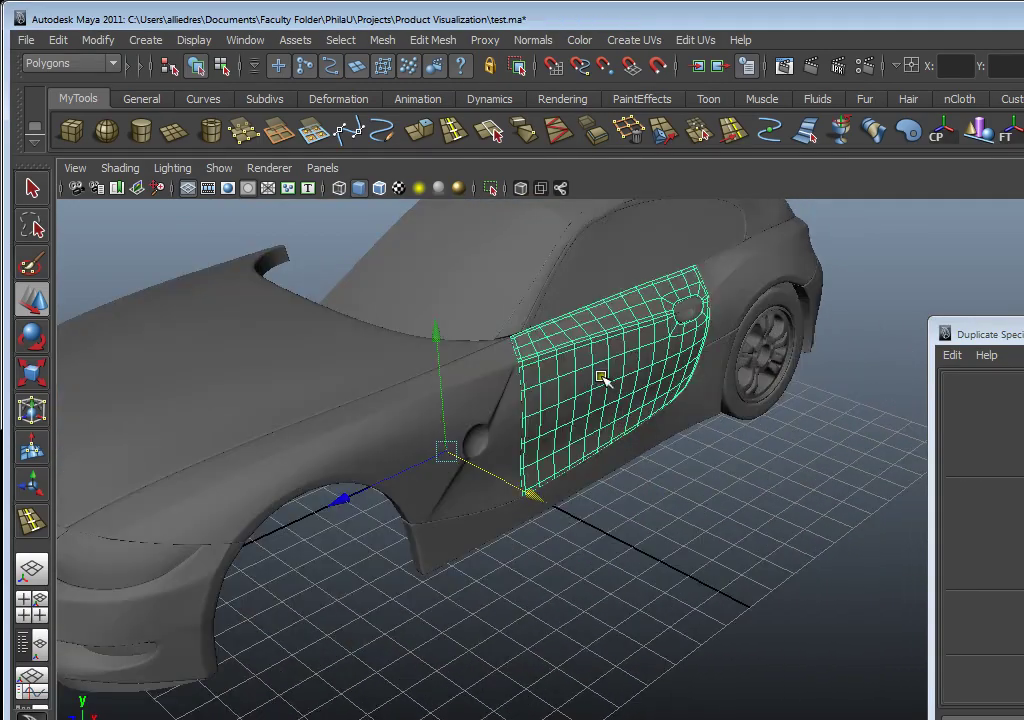
{"action": "left_click_drag", "start_coordinate": [515, 417], "coordinate": [554, 350], "text": "alt"}
{"action": "left_click_drag", "start_coordinate": [640, 412], "coordinate": [702, 336], "text": "alt"}
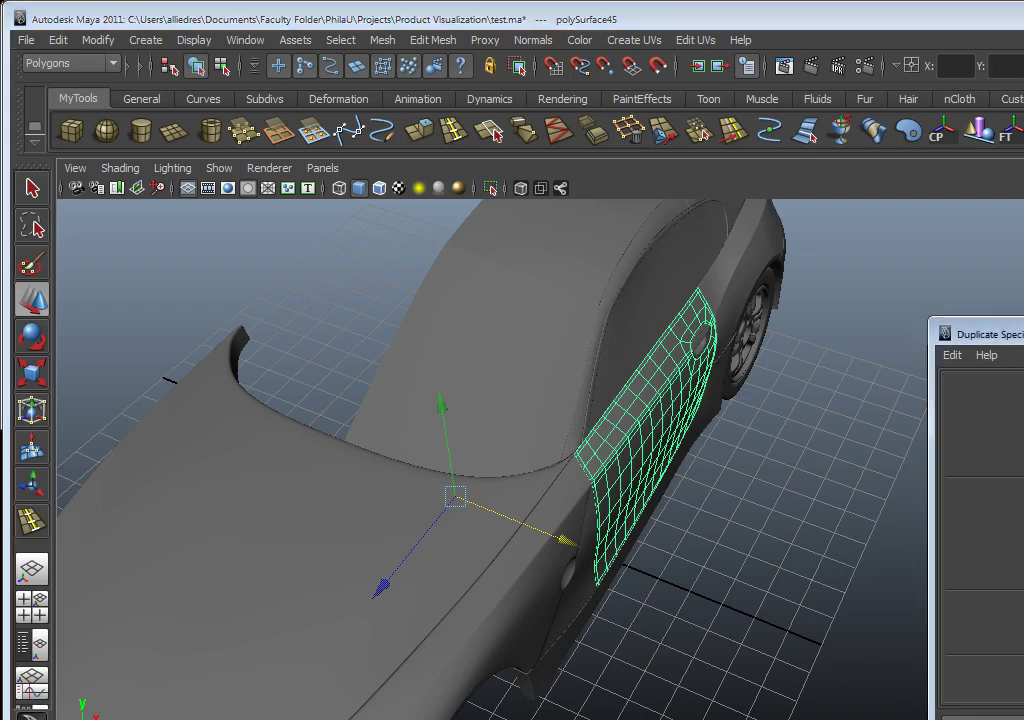
Try flipping the door itself to the opposite side of the car and undo the flip
{"action": "left_click_drag", "start_coordinate": [1020, 335], "coordinate": [990, 567]}
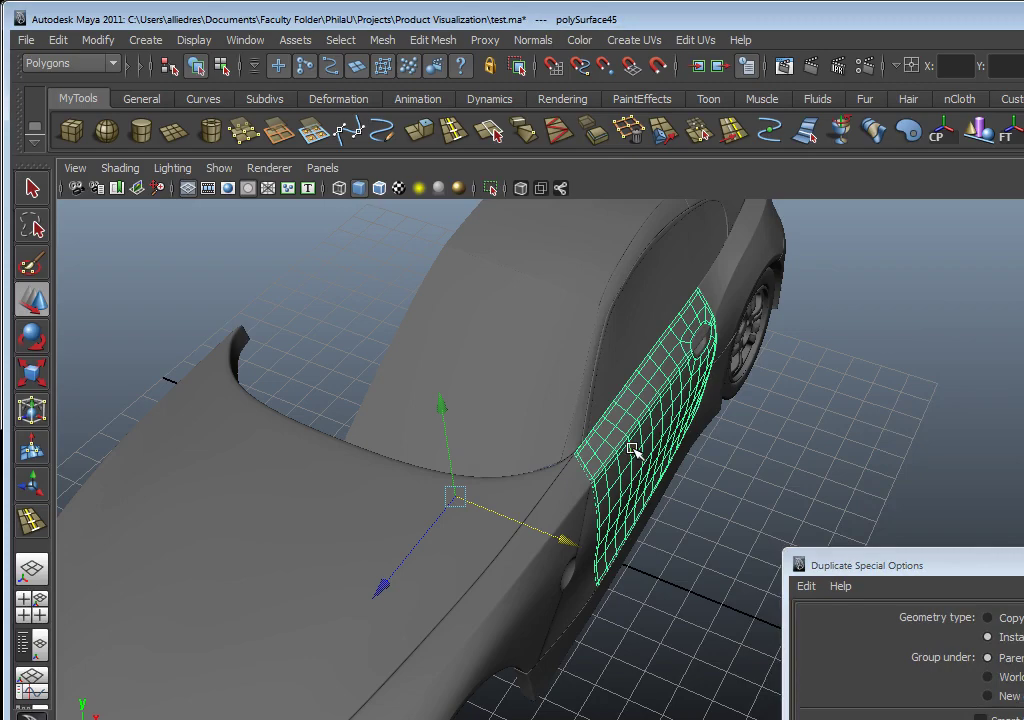
{"action": "key", "text": "ctrl+z"}
{"action": "left_click_drag", "start_coordinate": [130, 456], "coordinate": [357, 433], "text": "alt"}
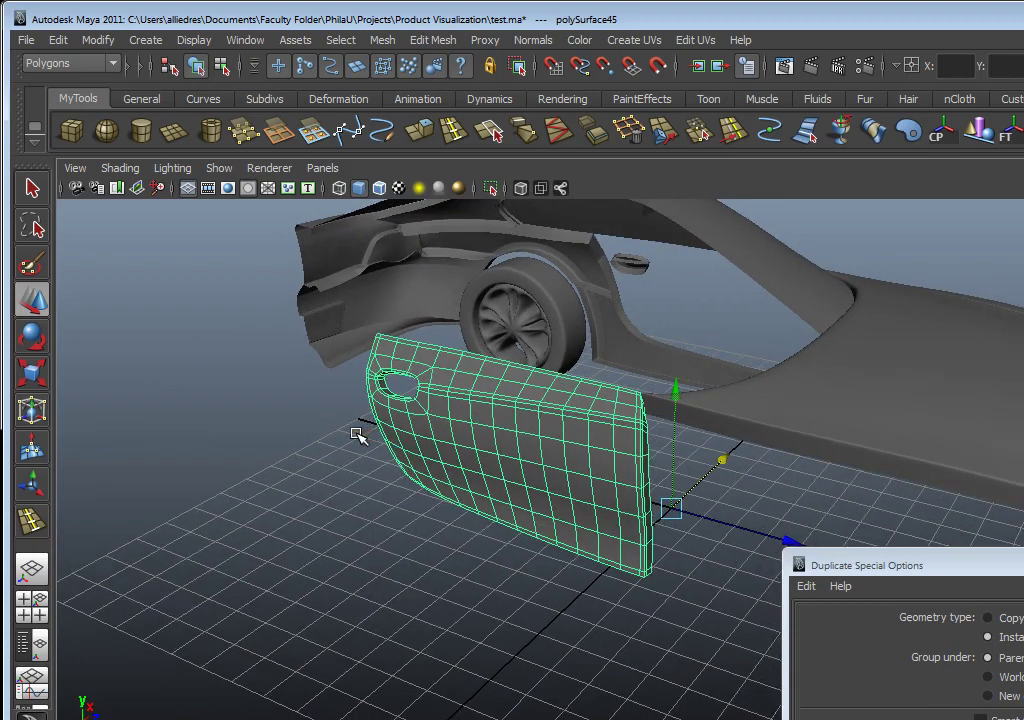
{"action": "left_click_drag", "start_coordinate": [380, 293], "coordinate": [576, 384], "text": "alt"}
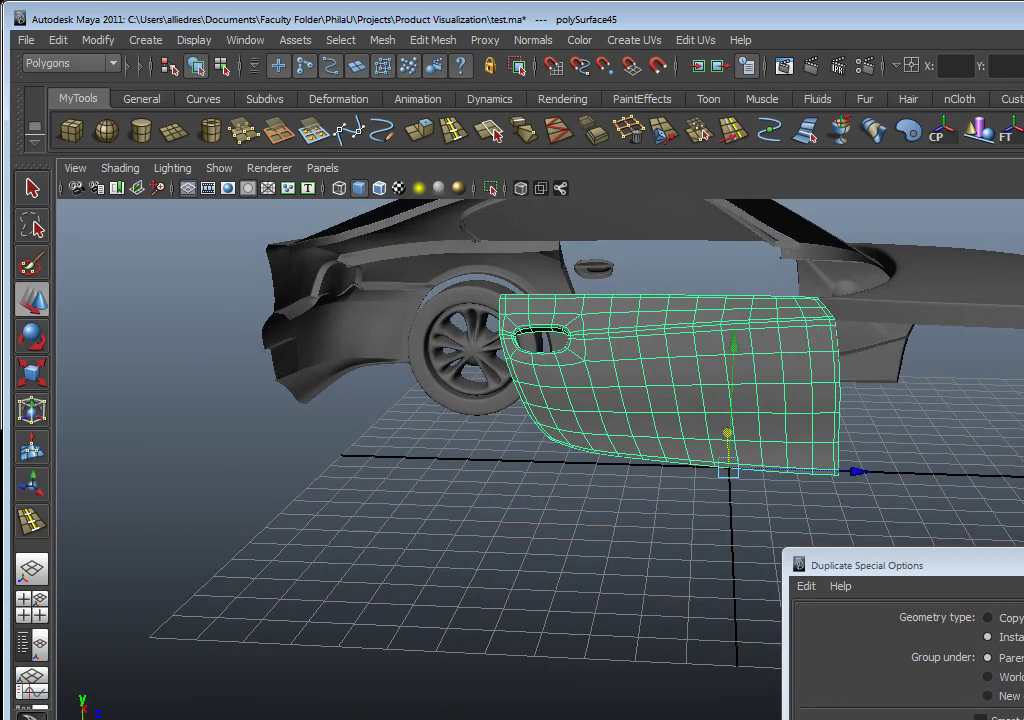
{"action": "key", "text": "ctrl+z"}
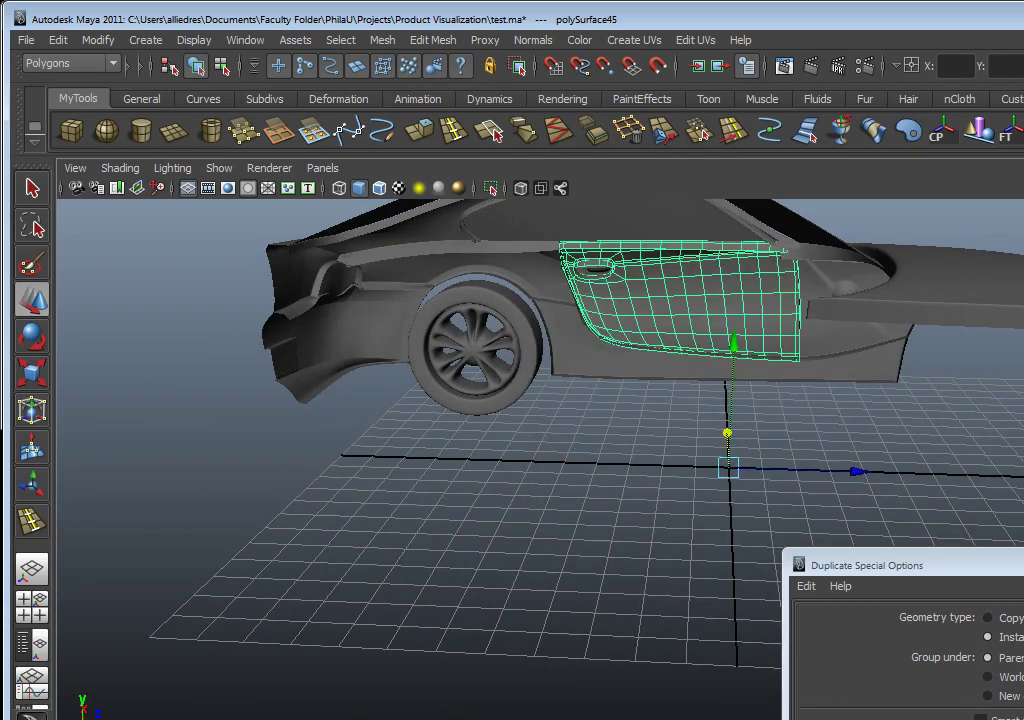
Duplicate the door across the car's centre with Duplicate Special as one instance, using a scale of -1 in X
{"action": "left_click_drag", "start_coordinate": [640, 440], "coordinate": [459, 541], "text": "alt"}
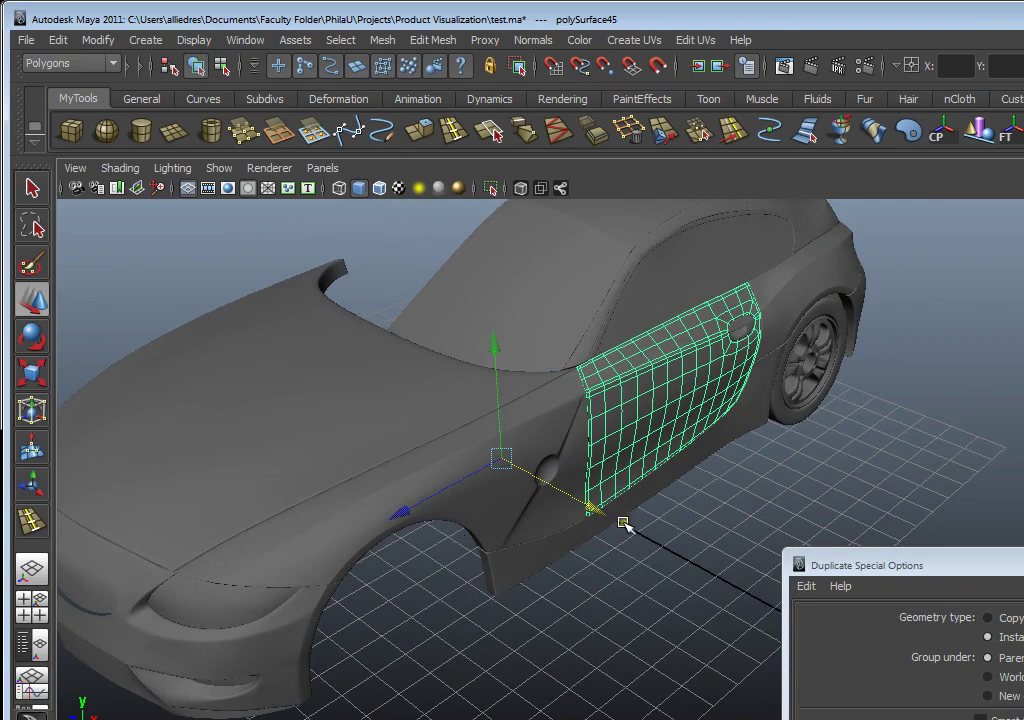
{"action": "left_click_drag", "start_coordinate": [432, 507], "coordinate": [512, 425], "text": "alt"}
{"action": "left_click_drag", "start_coordinate": [947, 575], "coordinate": [958, 317]}
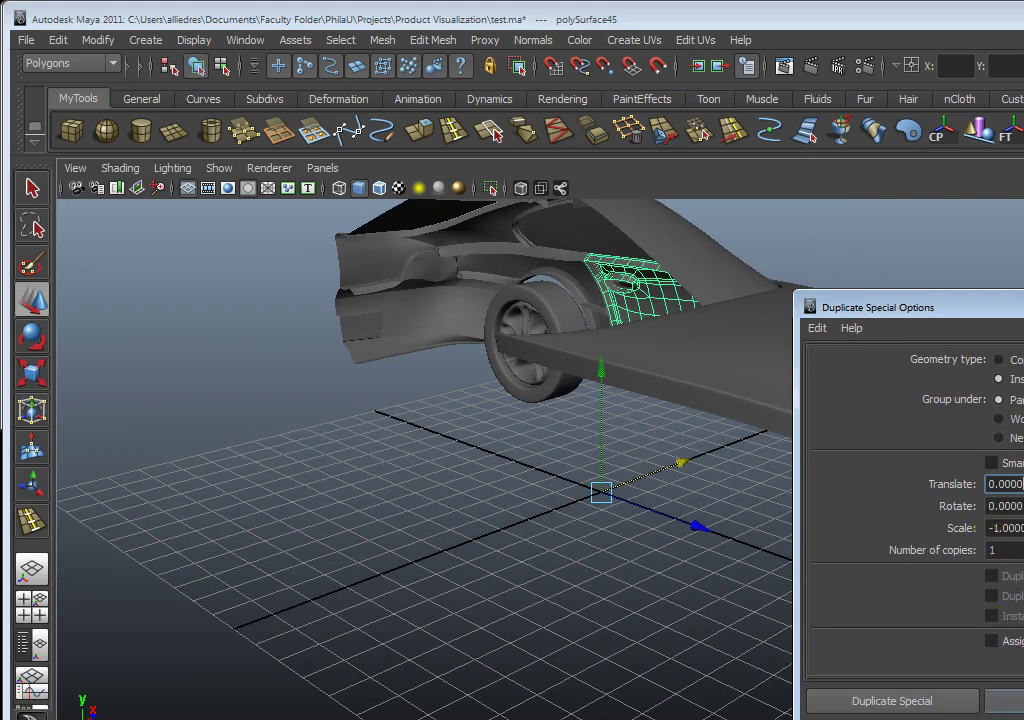
{"action": "left_click", "coordinate": [1018, 701]}
{"action": "left_click_drag", "start_coordinate": [675, 597], "coordinate": [576, 585], "text": "alt"}
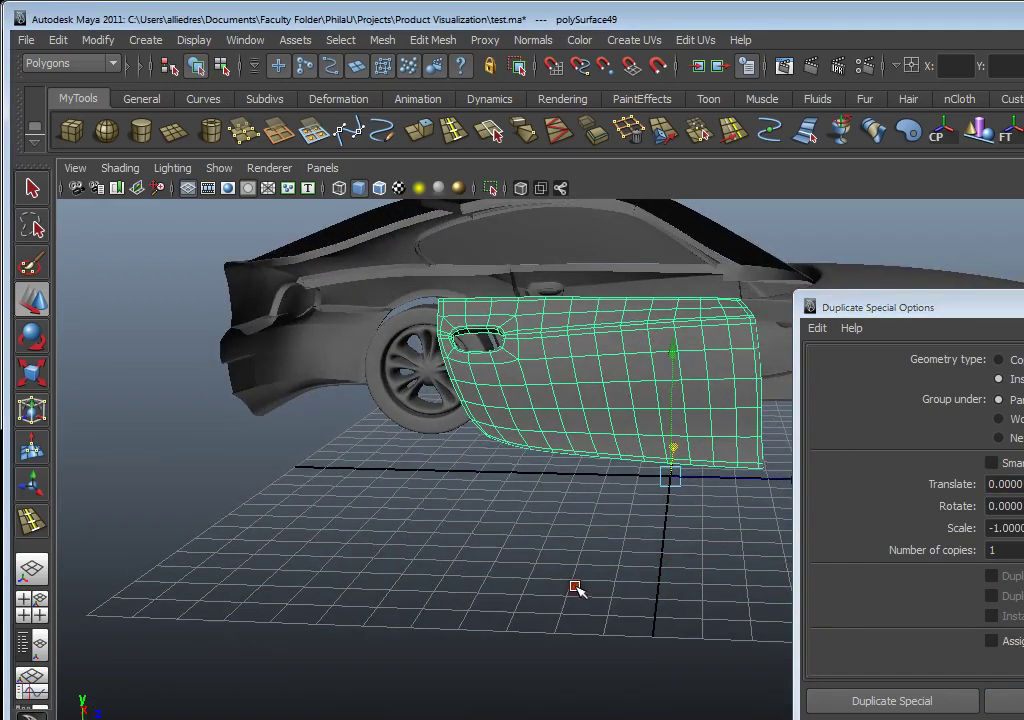
{"action": "left_click", "coordinate": [579, 588]}
{"action": "left_click_drag", "start_coordinate": [455, 601], "coordinate": [598, 575], "text": "alt"}
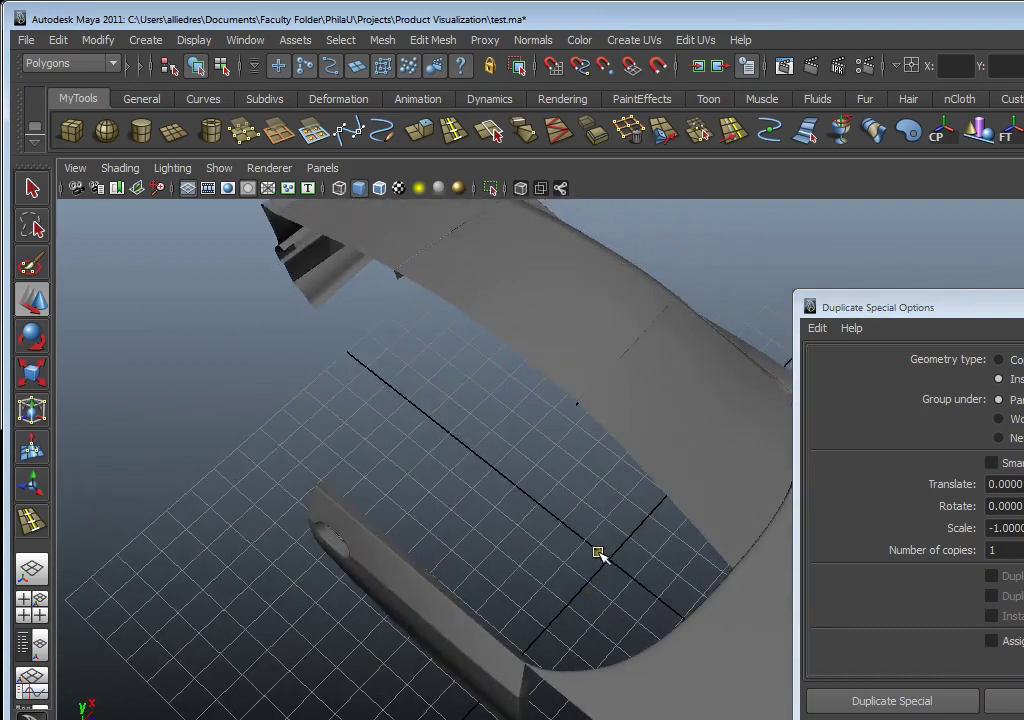
Select both pieces of the door handle and mirror them onto the opposite door as instances with Duplicate Special, X scale -1
{"action": "scroll", "coordinate": [599, 552], "scroll_direction": "down", "scroll_amount": 5}
{"action": "left_click_drag", "start_coordinate": [599, 552], "coordinate": [597, 487], "text": "alt"}
{"action": "scroll", "coordinate": [527, 561], "scroll_direction": "up", "scroll_amount": 5}
{"action": "middle_click_drag", "start_coordinate": [597, 487], "coordinate": [506, 551], "text": "alt"}
{"action": "right_click_drag", "start_coordinate": [506, 551], "coordinate": [530, 540], "text": "alt"}
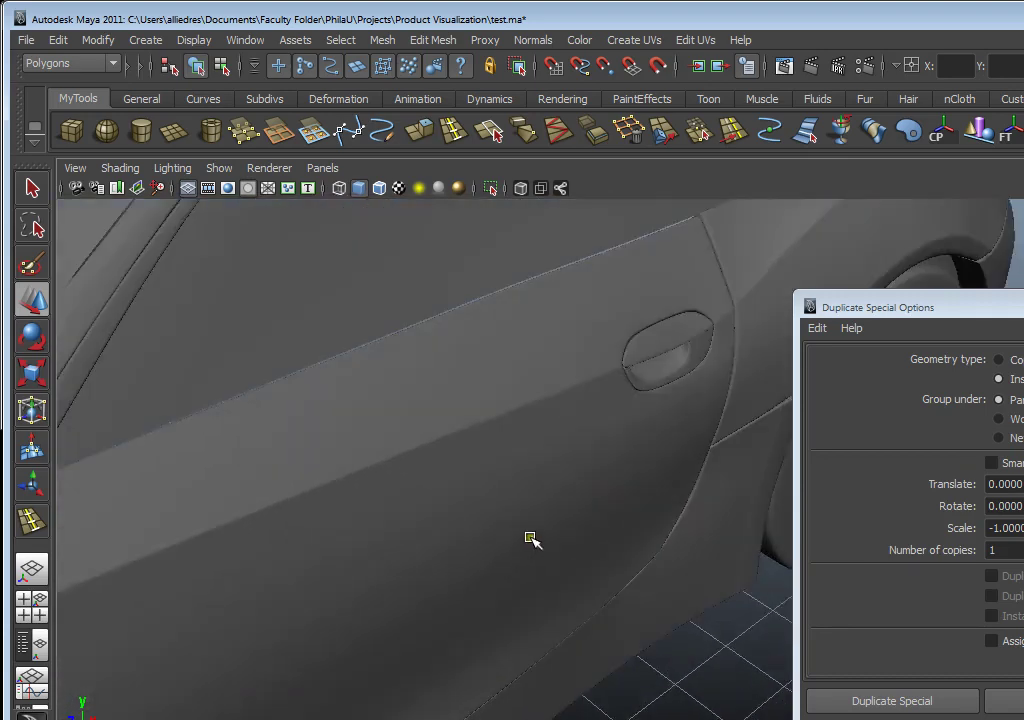
{"action": "left_click", "coordinate": [648, 384]}
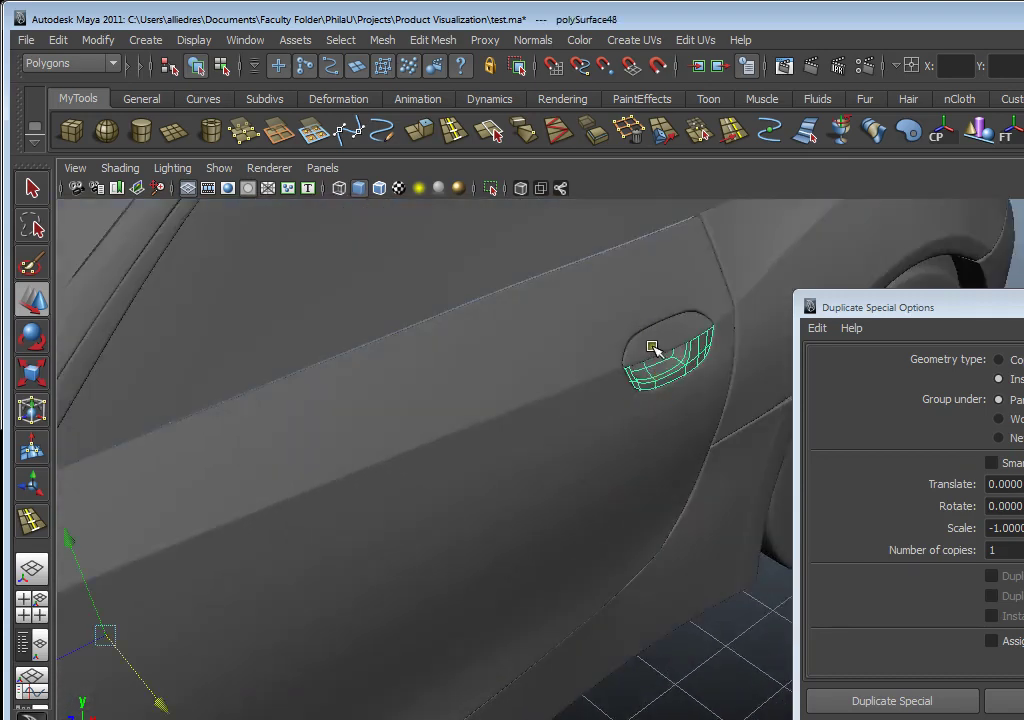
{"action": "right_click_drag", "start_coordinate": [651, 350], "coordinate": [585, 427], "text": "alt"}
{"action": "left_click_drag", "start_coordinate": [585, 427], "coordinate": [454, 594], "text": "alt"}
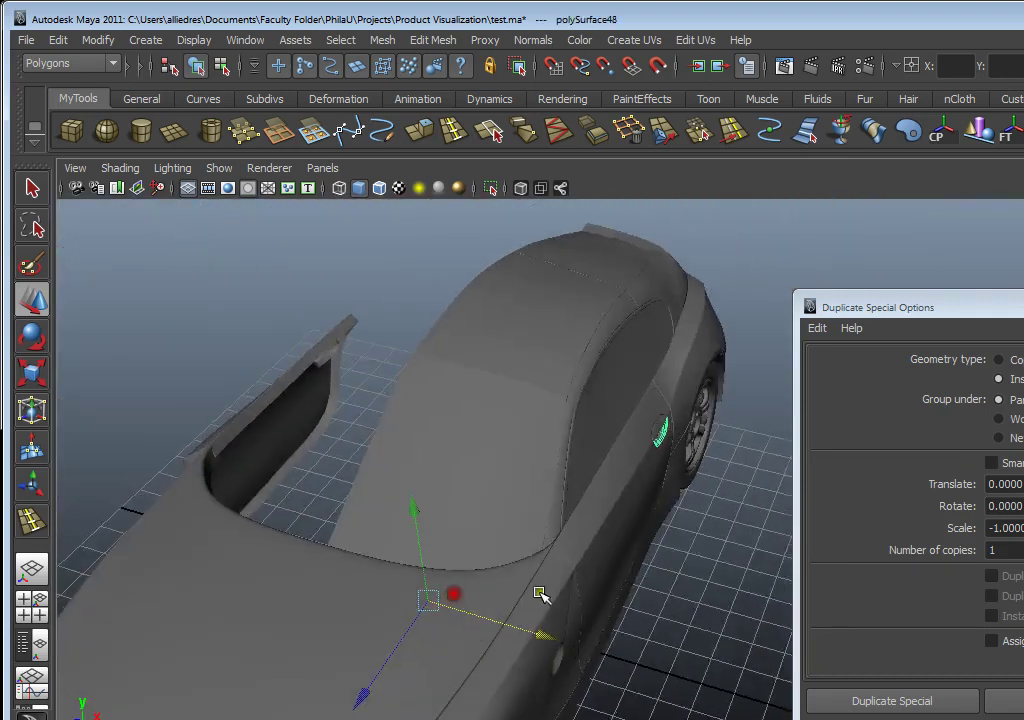
{"action": "left_click", "coordinate": [627, 511]}
{"action": "left_click_drag", "start_coordinate": [686, 505], "coordinate": [567, 555], "text": "alt"}
{"action": "left_click", "coordinate": [567, 555]}
{"action": "left_click", "coordinate": [590, 437]}
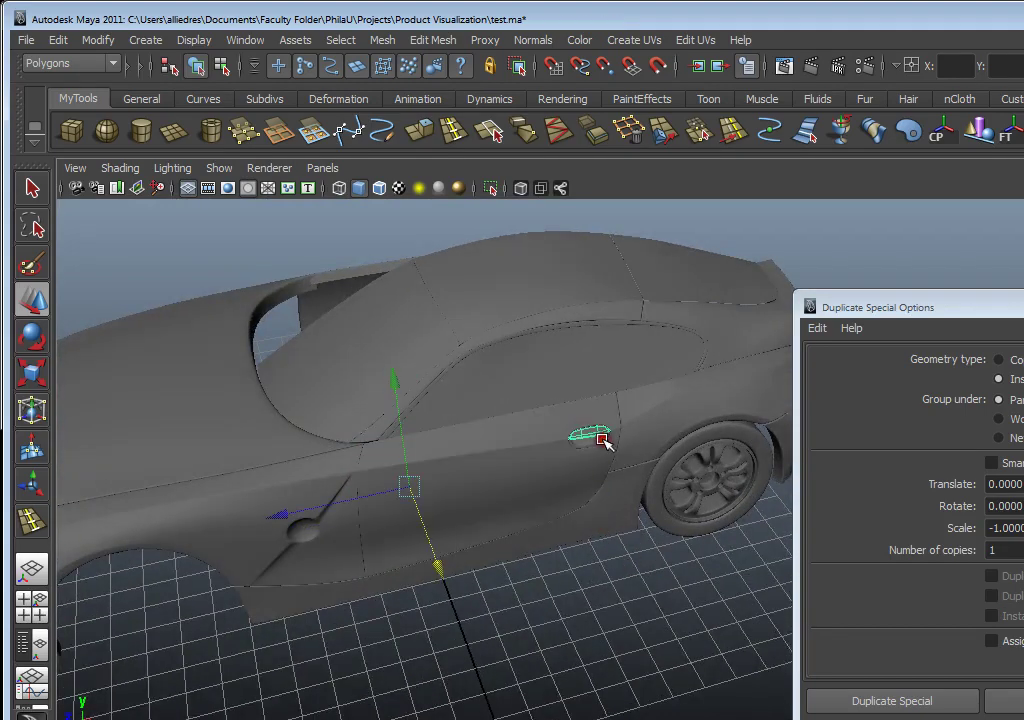
{"action": "left_click_drag", "start_coordinate": [555, 539], "coordinate": [651, 526], "text": "alt"}
{"action": "left_click_drag", "start_coordinate": [382, 465], "coordinate": [473, 482], "text": "alt"}
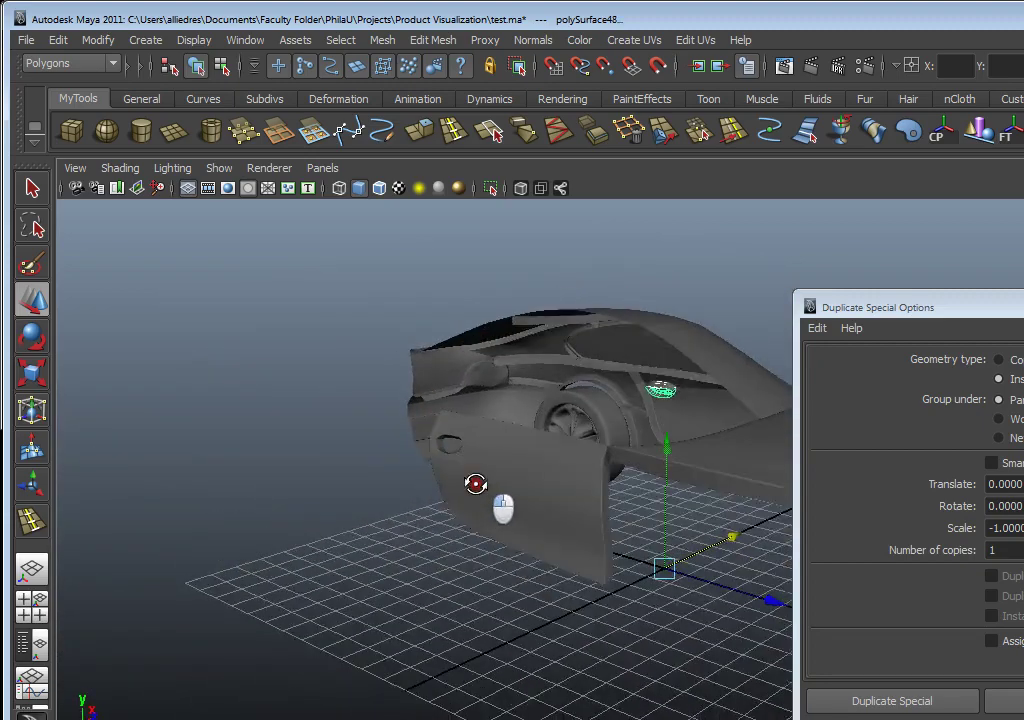
{"action": "scroll", "coordinate": [473, 482], "scroll_direction": "up", "scroll_amount": 4}
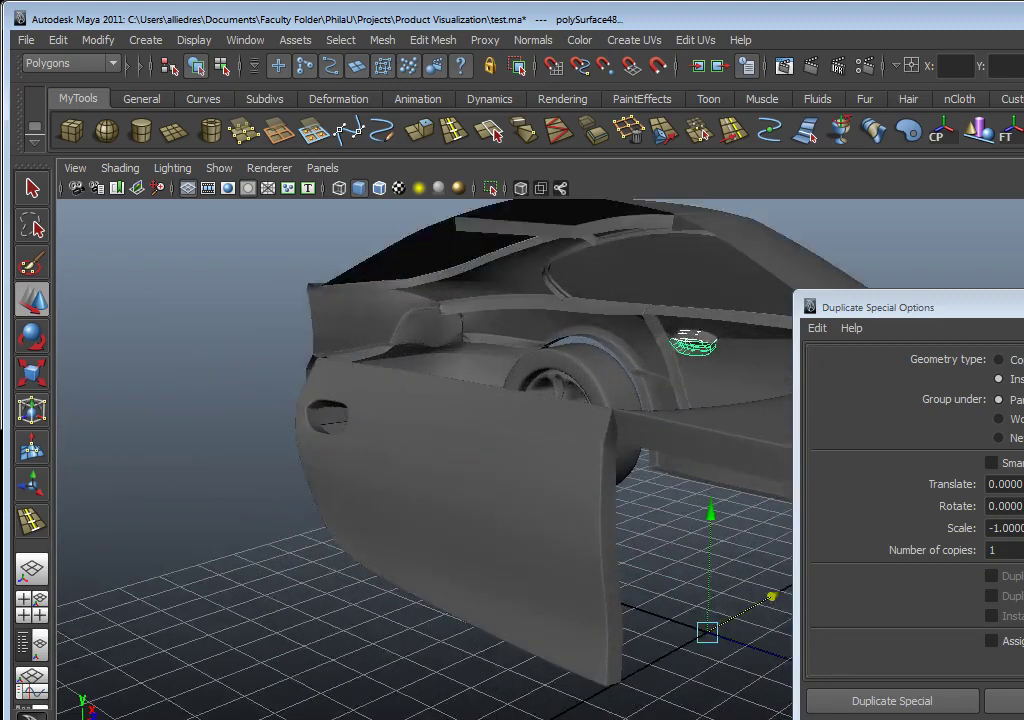
{"action": "left_click", "coordinate": [1015, 701]}
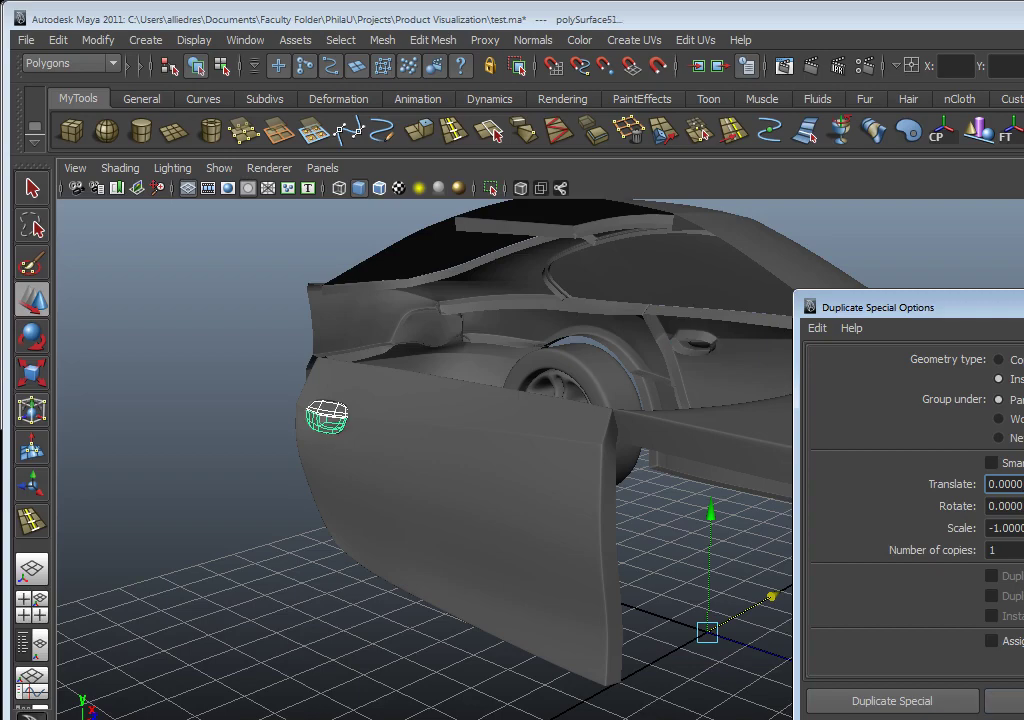
{"action": "left_click", "coordinate": [700, 670]}
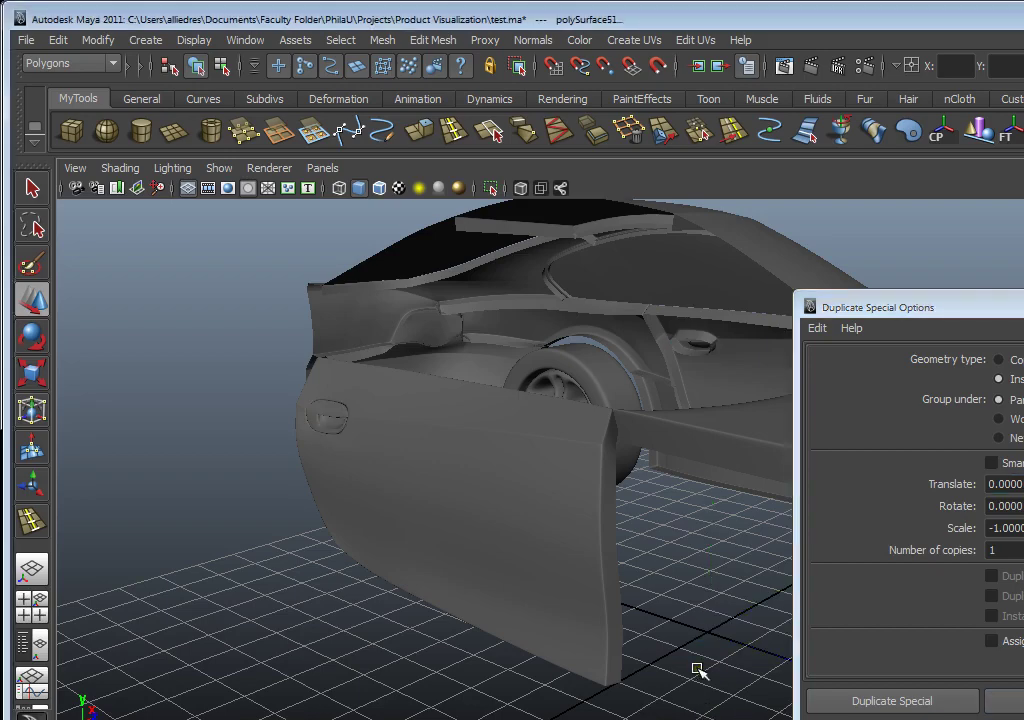
Select the panel above the rear wheel and check its pivot against the grid's centre lines from above
{"action": "scroll", "coordinate": [697, 670], "scroll_direction": "down", "scroll_amount": 5}
{"action": "left_click_drag", "start_coordinate": [697, 670], "coordinate": [405, 645], "text": "alt"}
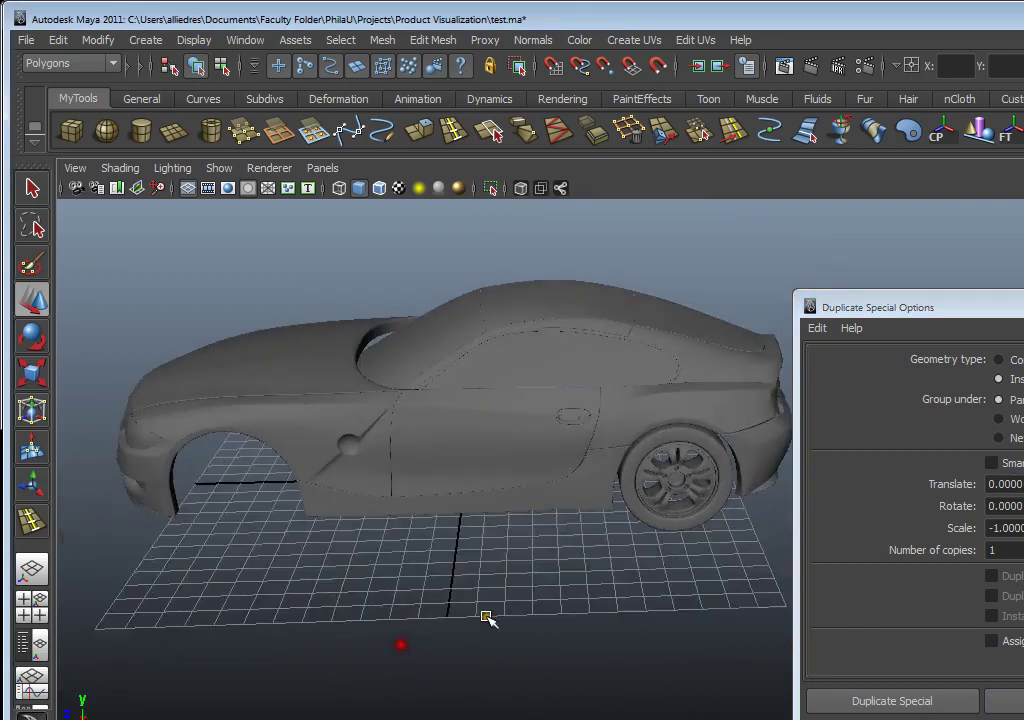
{"action": "right_click_drag", "start_coordinate": [404, 643], "coordinate": [487, 647], "text": "alt"}
{"action": "left_click_drag", "start_coordinate": [487, 647], "coordinate": [471, 626], "text": "alt"}
{"action": "right_click_drag", "start_coordinate": [471, 626], "coordinate": [532, 643], "text": "alt"}
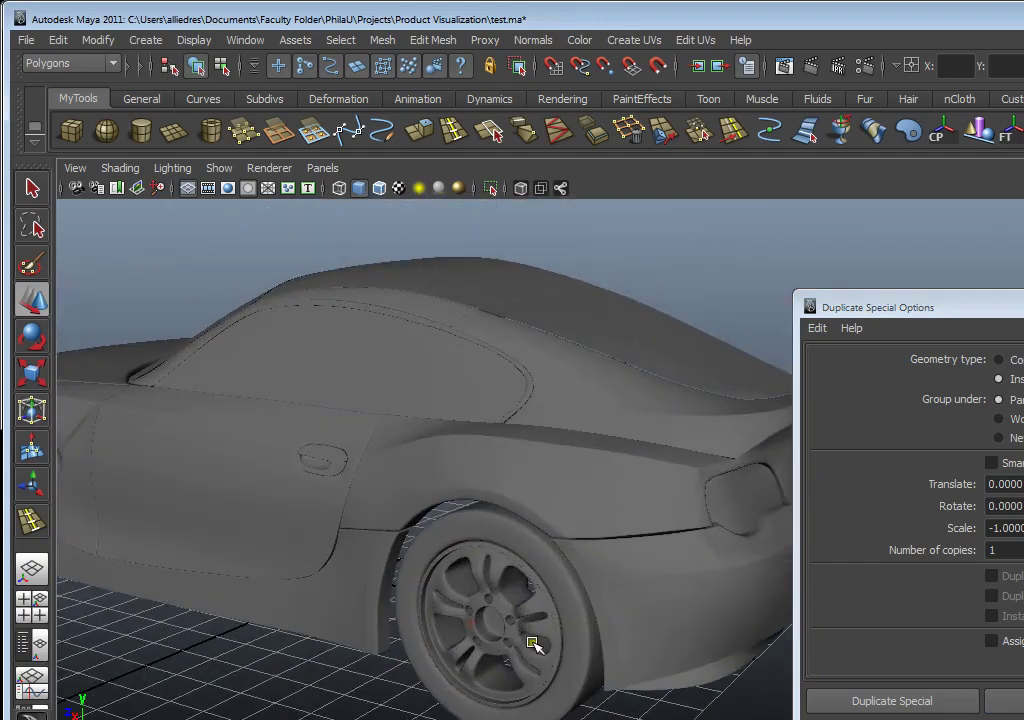
{"action": "left_click_drag", "start_coordinate": [533, 643], "coordinate": [578, 567], "text": "alt"}
{"action": "left_click", "coordinate": [551, 585]}
{"action": "left_click_drag", "start_coordinate": [327, 572], "coordinate": [582, 678], "text": "alt"}
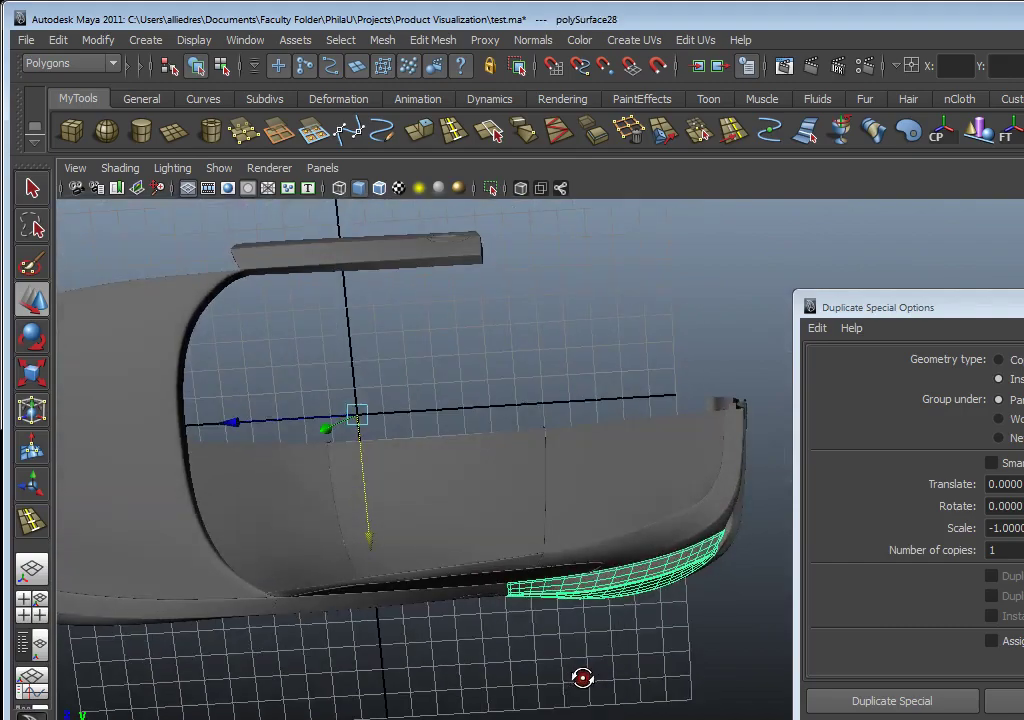
{"action": "left_click_drag", "start_coordinate": [530, 603], "coordinate": [551, 641], "text": "alt"}
{"action": "left_click_drag", "start_coordinate": [590, 592], "coordinate": [464, 530], "text": "alt"}
{"action": "left_click", "coordinate": [515, 527]}
{"action": "left_click", "coordinate": [491, 529]}
{"action": "scroll", "coordinate": [631, 550], "scroll_direction": "up", "scroll_amount": 4}
{"action": "right_click_drag", "start_coordinate": [632, 553], "coordinate": [561, 546], "text": "alt"}
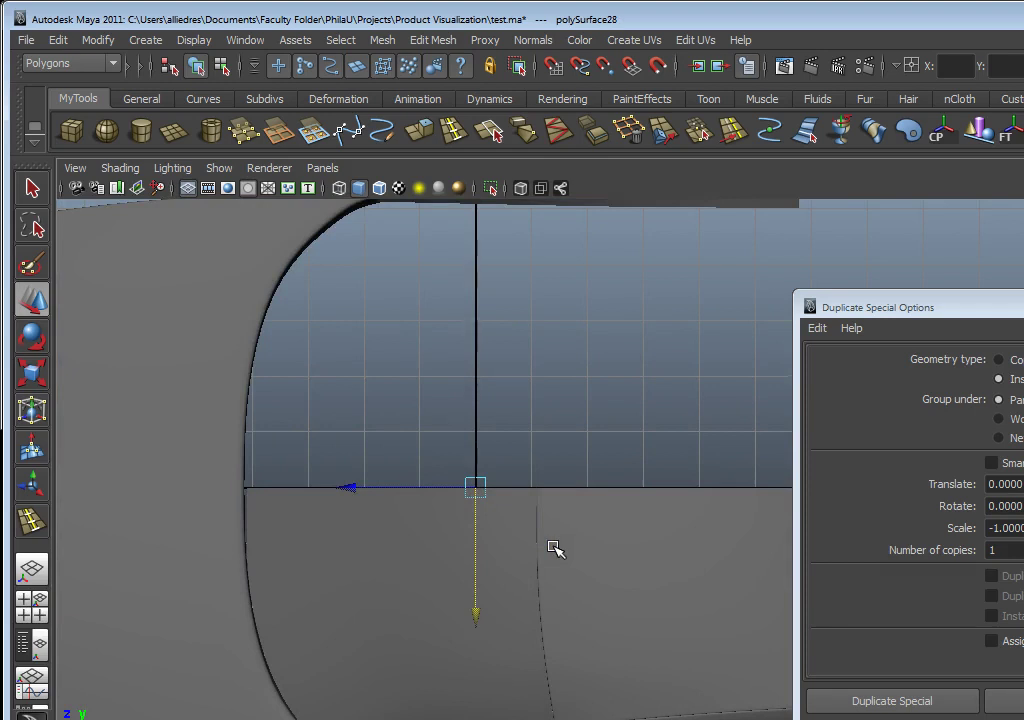
Snap the rear wheel panel's pivot to the grid origin, switching grid snapping off when done
{"action": "key", "text": "Insert"}
{"action": "left_click", "coordinate": [552, 69]}
{"action": "mouse_move", "coordinate": [487, 503]}
{"action": "left_mouse_down"}
{"action": "mouse_move", "coordinate": [483, 450]}
{"action": "mouse_move", "coordinate": [489, 473]}
{"action": "mouse_move", "coordinate": [517, 450]}
{"action": "mouse_move", "coordinate": [475, 430]}
{"action": "mouse_move", "coordinate": [470, 503]}
{"action": "mouse_move", "coordinate": [539, 432]}
{"action": "mouse_move", "coordinate": [482, 430]}
{"action": "mouse_move", "coordinate": [481, 505]}
{"action": "left_mouse_up"}
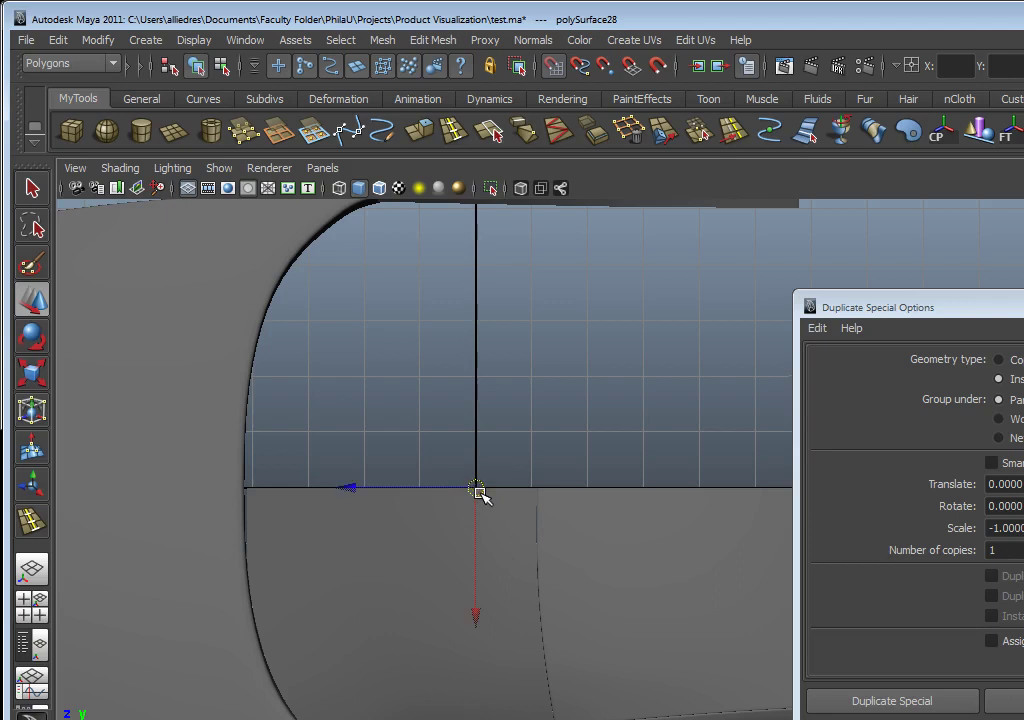
{"action": "scroll", "coordinate": [480, 494], "scroll_direction": "down", "scroll_amount": 5}
{"action": "left_click_drag", "start_coordinate": [491, 500], "coordinate": [523, 400], "text": "alt"}
{"action": "left_click", "coordinate": [553, 68]}
Mirror the panel above the rear wheel to the opposite side as an instance with Duplicate Special, X scale -1
{"action": "left_click_drag", "start_coordinate": [763, 433], "coordinate": [590, 404], "text": "alt"}
{"action": "left_click", "coordinate": [683, 325]}
{"action": "left_click", "coordinate": [610, 516]}
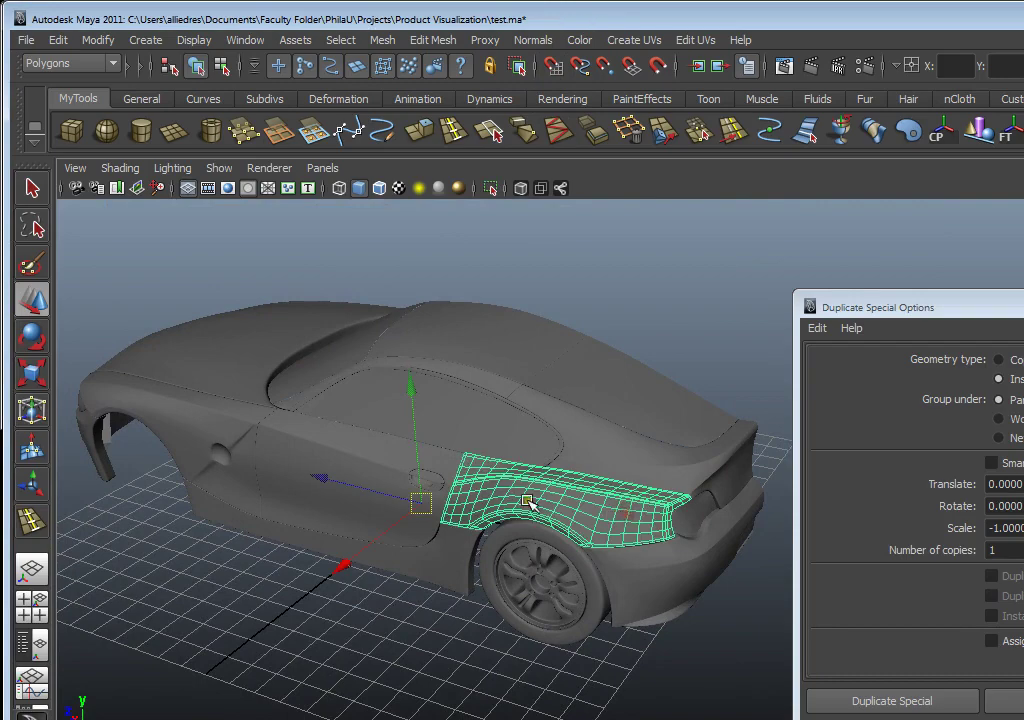
{"action": "left_click_drag", "start_coordinate": [603, 517], "coordinate": [640, 500], "text": "alt"}
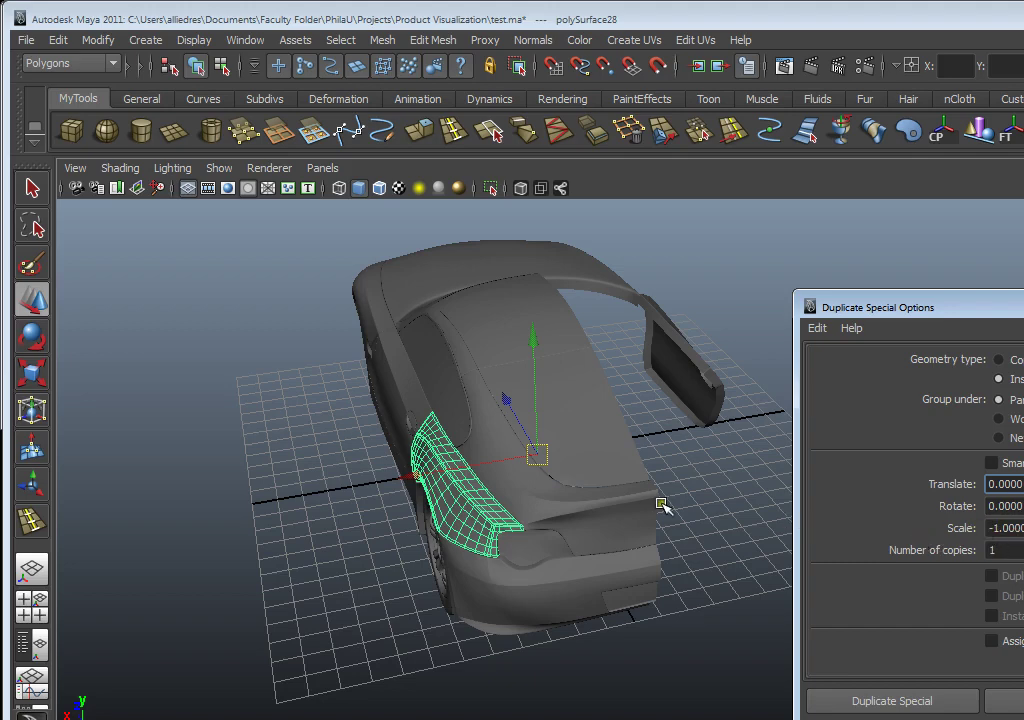
{"action": "left_click", "coordinate": [1008, 701]}
{"action": "left_click_drag", "start_coordinate": [555, 518], "coordinate": [441, 485], "text": "alt"}
{"action": "right_click_drag", "start_coordinate": [537, 542], "coordinate": [347, 435], "text": "alt"}
{"action": "left_click", "coordinate": [510, 591]}
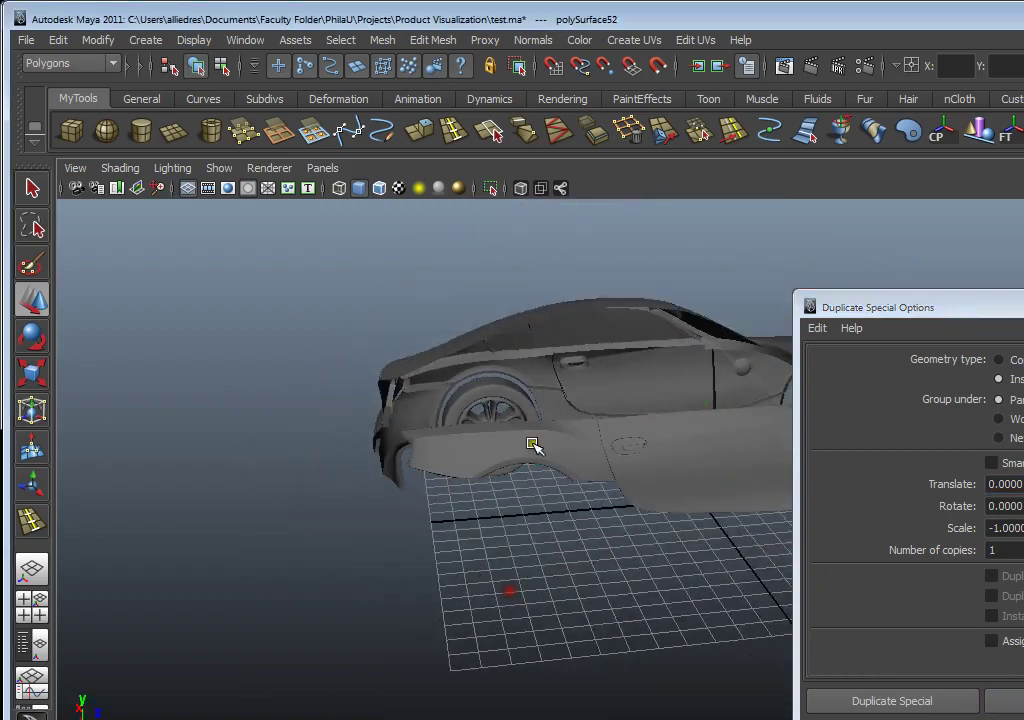
{"action": "left_click_drag", "start_coordinate": [508, 456], "coordinate": [505, 491], "text": "alt"}
{"action": "scroll", "coordinate": [462, 490], "scroll_direction": "up", "scroll_amount": 5}
{"action": "scroll", "coordinate": [514, 485], "scroll_direction": "down", "scroll_amount": 3}
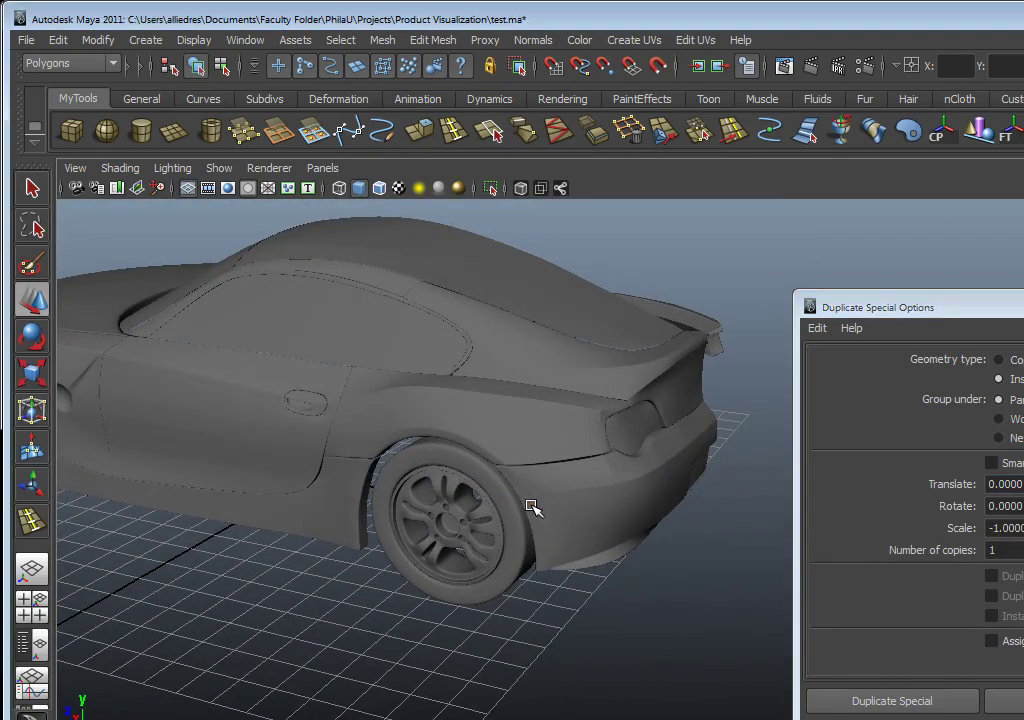
Try moving the rear wheel's tyre and rim separately along X to demonstrate that they are independent pieces
{"action": "left_click", "coordinate": [466, 483]}
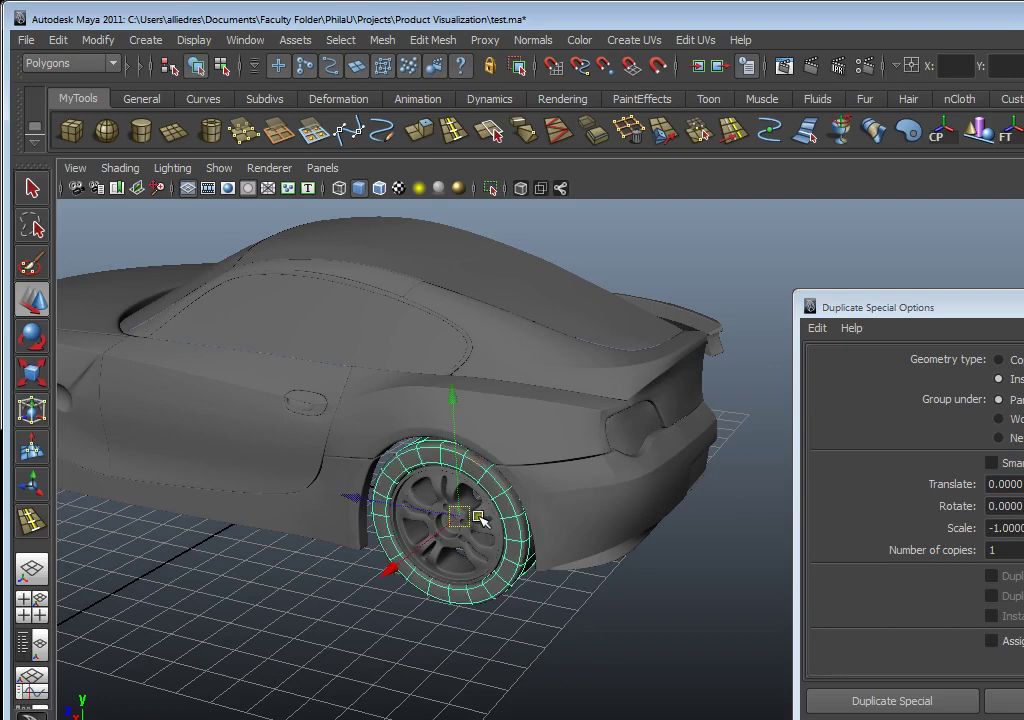
{"action": "left_click_drag", "start_coordinate": [490, 585], "coordinate": [450, 569], "text": "alt"}
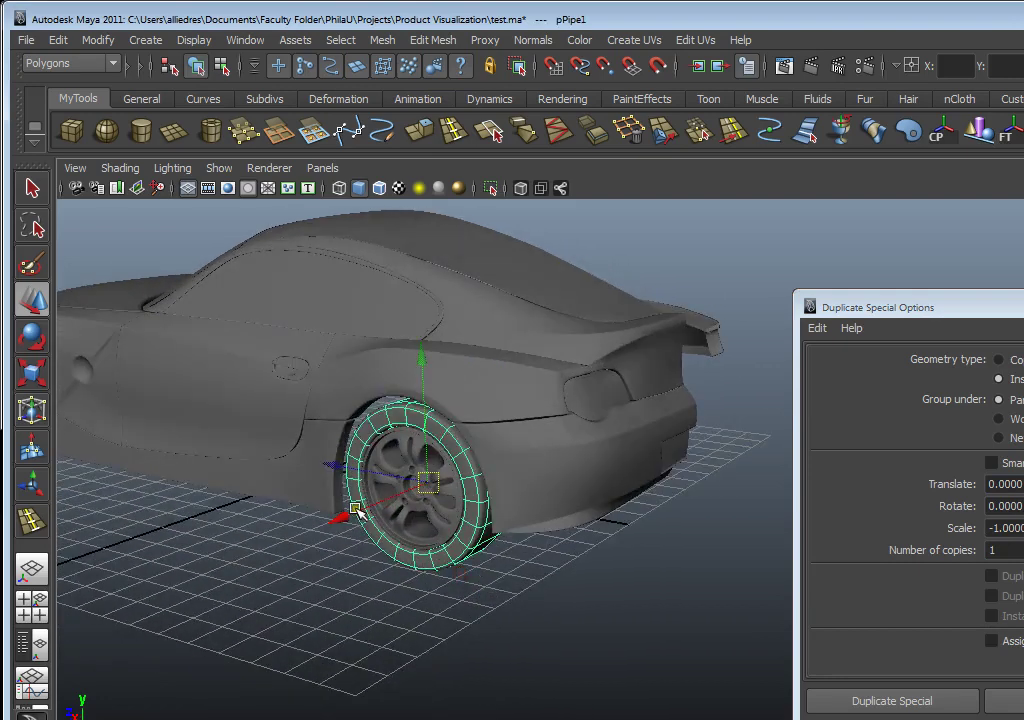
{"action": "left_click_drag", "start_coordinate": [313, 516], "coordinate": [342, 519]}
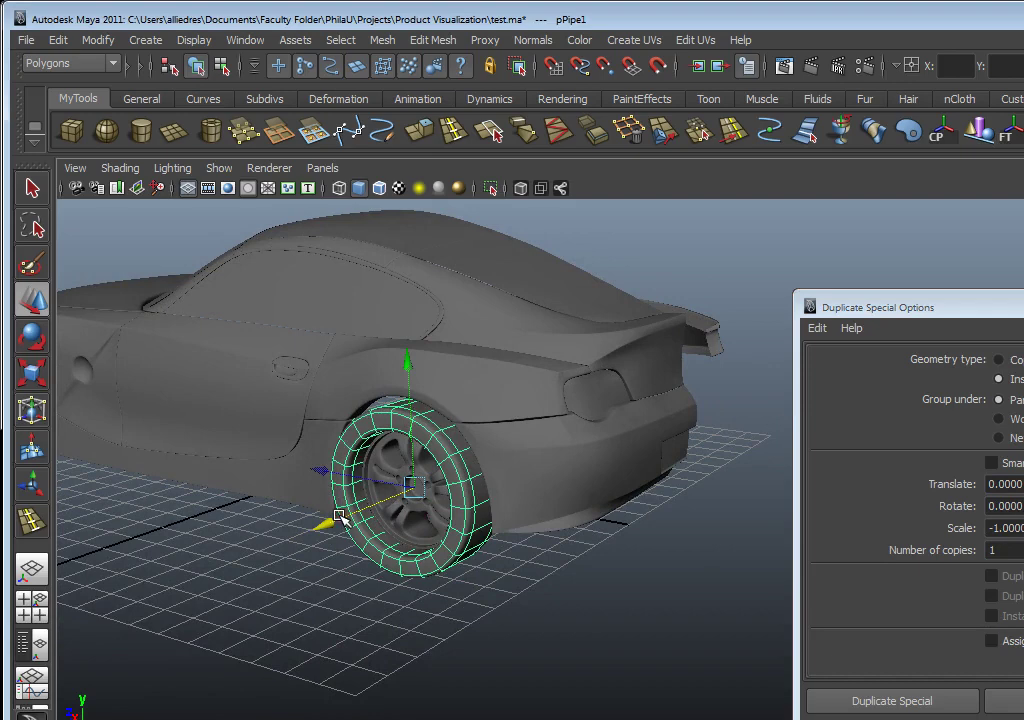
{"action": "scroll", "coordinate": [342, 522], "scroll_direction": "up", "scroll_amount": 4}
{"action": "left_click", "coordinate": [256, 432]}
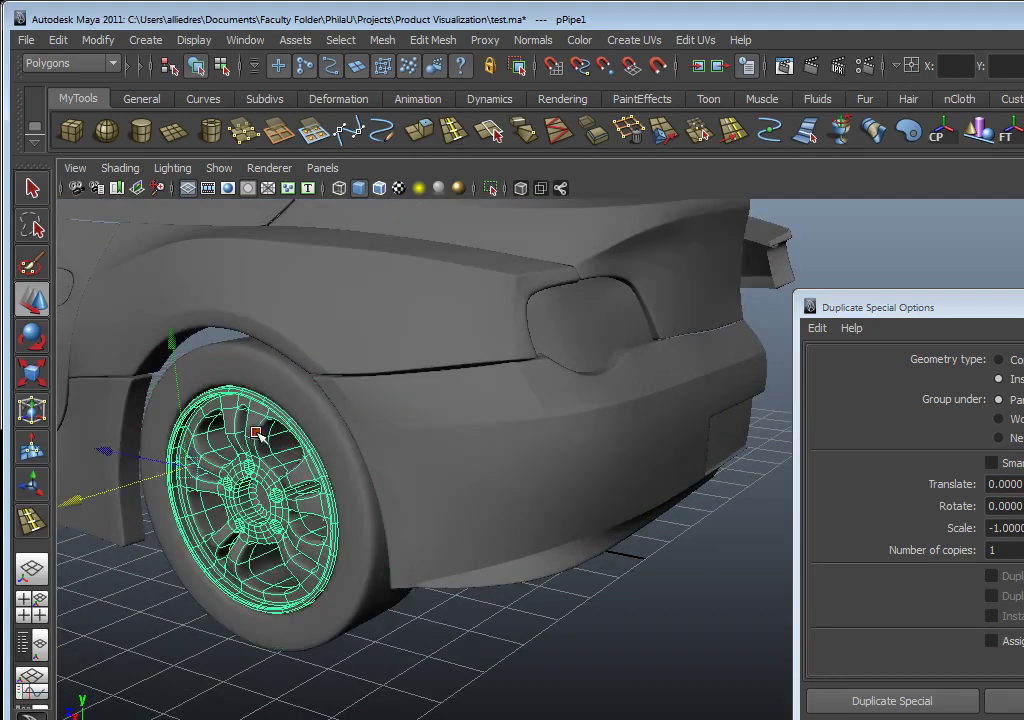
{"action": "mouse_move", "coordinate": [146, 482]}
{"action": "left_mouse_down"}
{"action": "mouse_move", "coordinate": [151, 475]}
{"action": "mouse_move", "coordinate": [108, 487]}
{"action": "left_mouse_up"}
{"action": "left_click", "coordinate": [207, 470]}
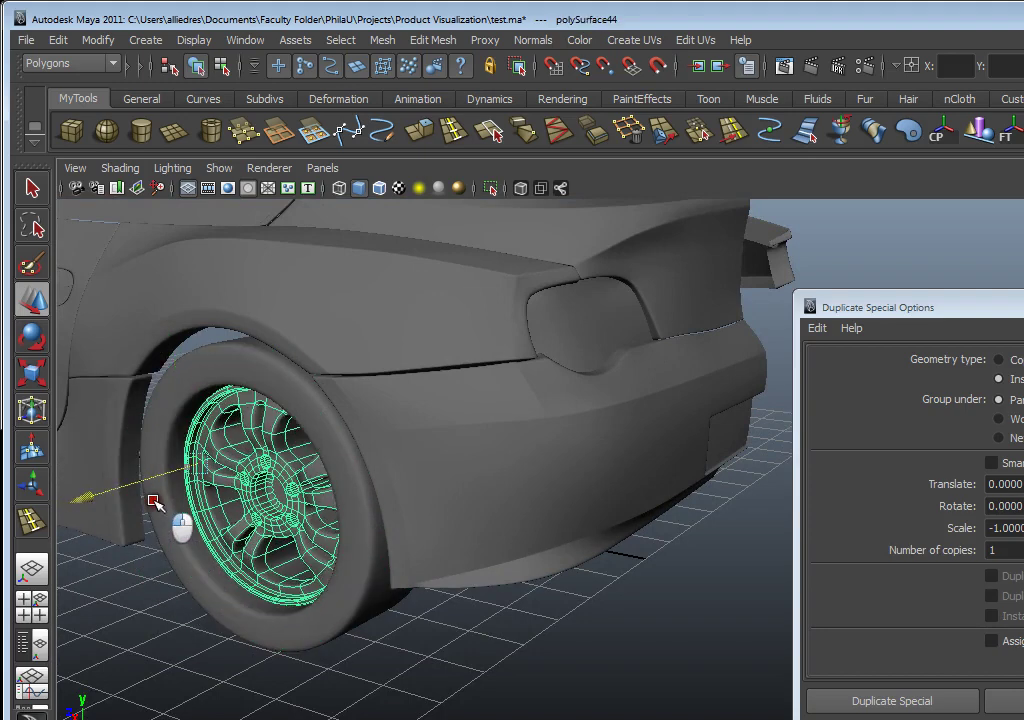
Examine the rear wheel from several angles and compare the pivot locations of its tyre and rim by selecting each
{"action": "left_click", "coordinate": [263, 384]}
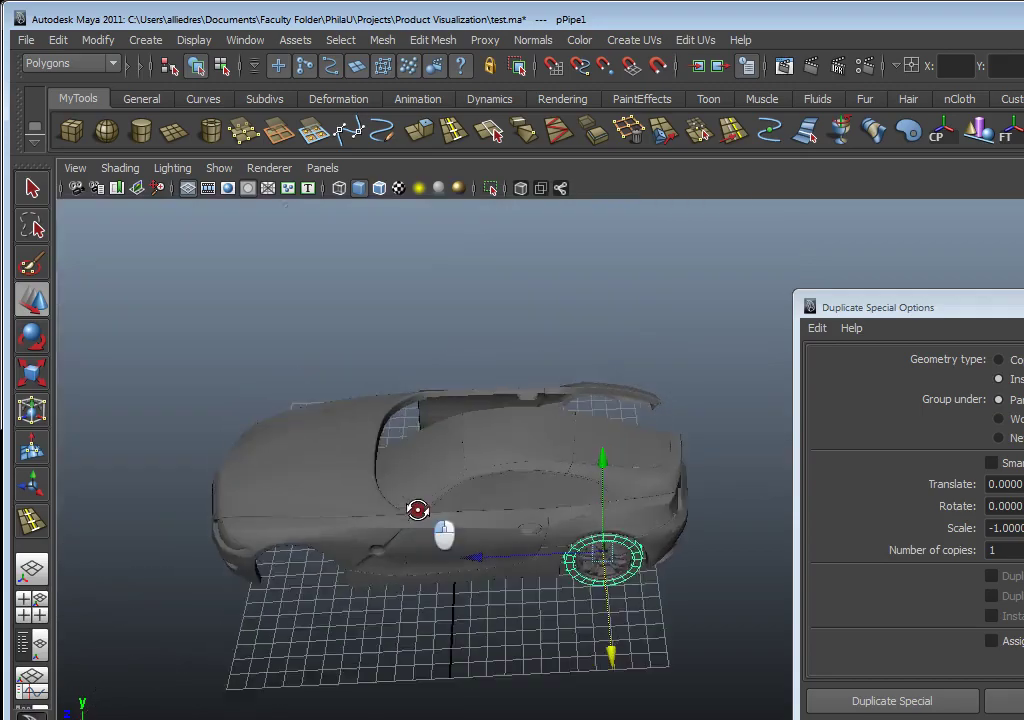
{"action": "left_click_drag", "start_coordinate": [418, 508], "coordinate": [412, 545], "text": "alt"}
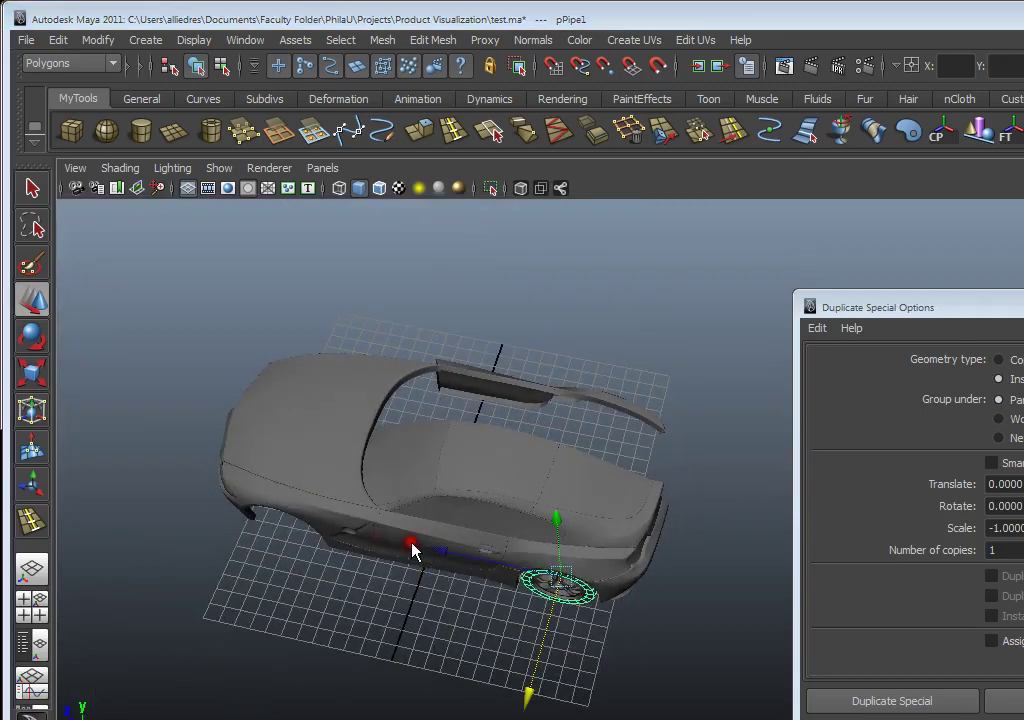
{"action": "left_click_drag", "start_coordinate": [731, 538], "coordinate": [599, 500], "text": "alt"}
{"action": "scroll", "coordinate": [645, 520], "scroll_direction": "up", "scroll_amount": 5}
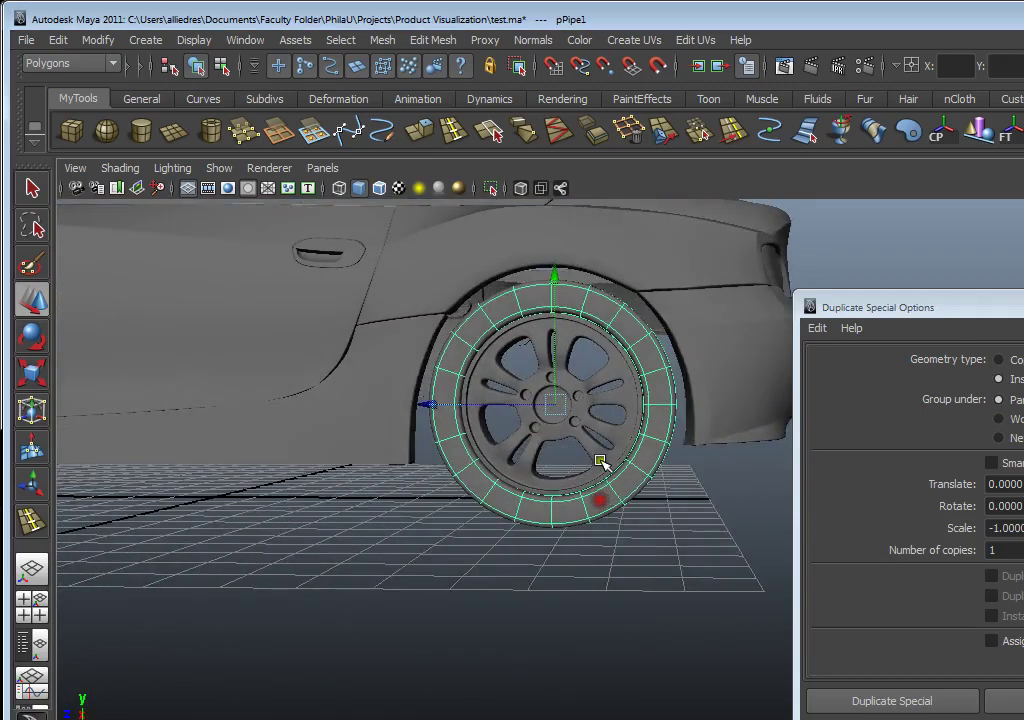
{"action": "scroll", "coordinate": [549, 469], "scroll_direction": "up", "scroll_amount": 5}
{"action": "scroll", "coordinate": [547, 470], "scroll_direction": "down", "scroll_amount": 5}
{"action": "left_click_drag", "start_coordinate": [512, 480], "coordinate": [499, 554], "text": "alt"}
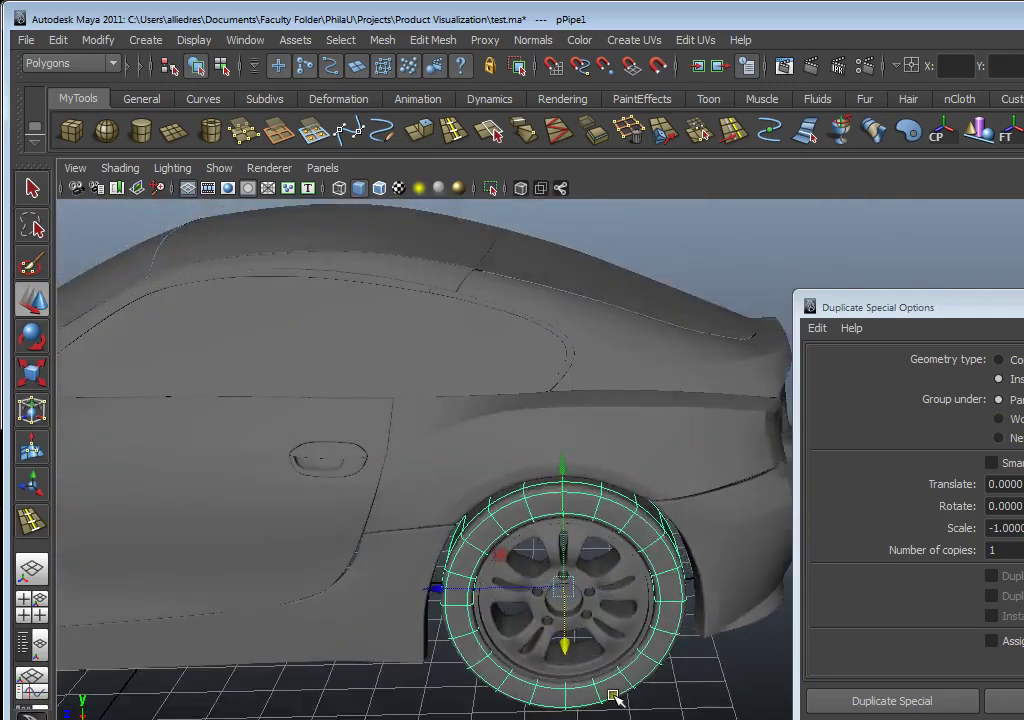
{"action": "left_click", "coordinate": [543, 583]}
{"action": "left_click", "coordinate": [544, 583]}
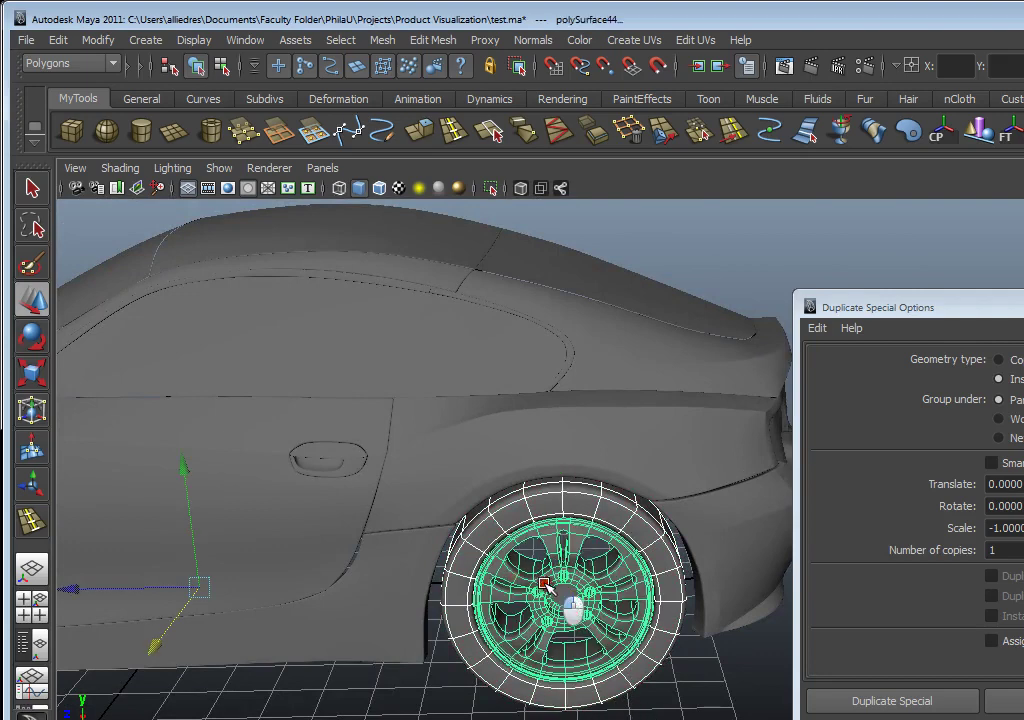
{"action": "left_click", "coordinate": [544, 583]}
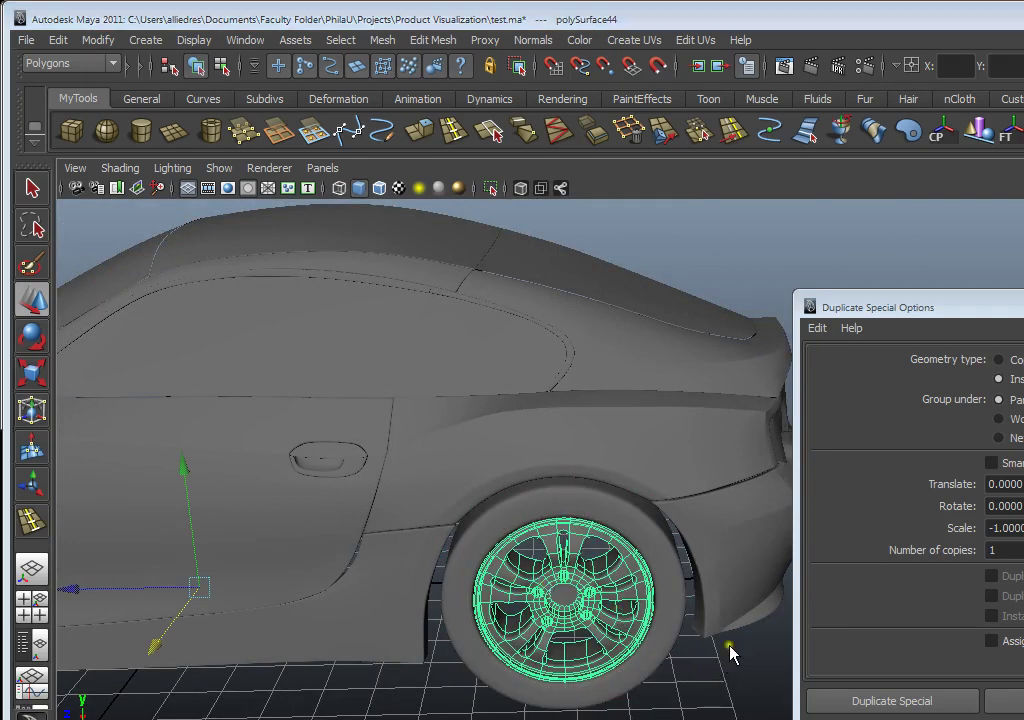
{"action": "left_click", "coordinate": [532, 603]}
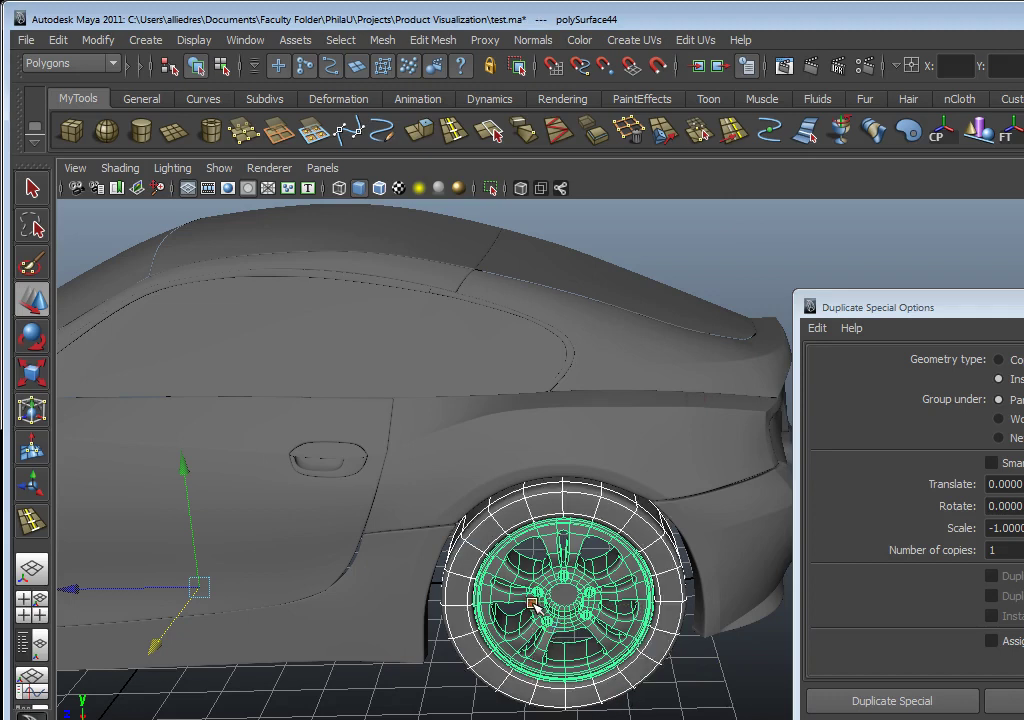
{"action": "left_click_drag", "start_coordinate": [302, 520], "coordinate": [298, 493], "text": "alt"}
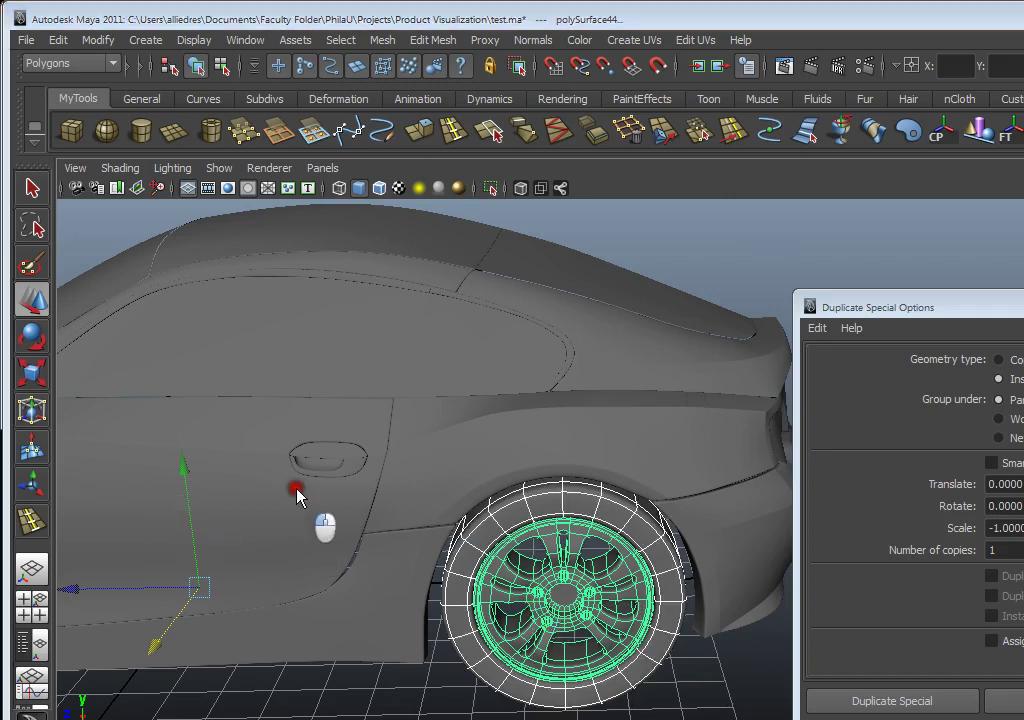
{"action": "left_click", "coordinate": [661, 677]}
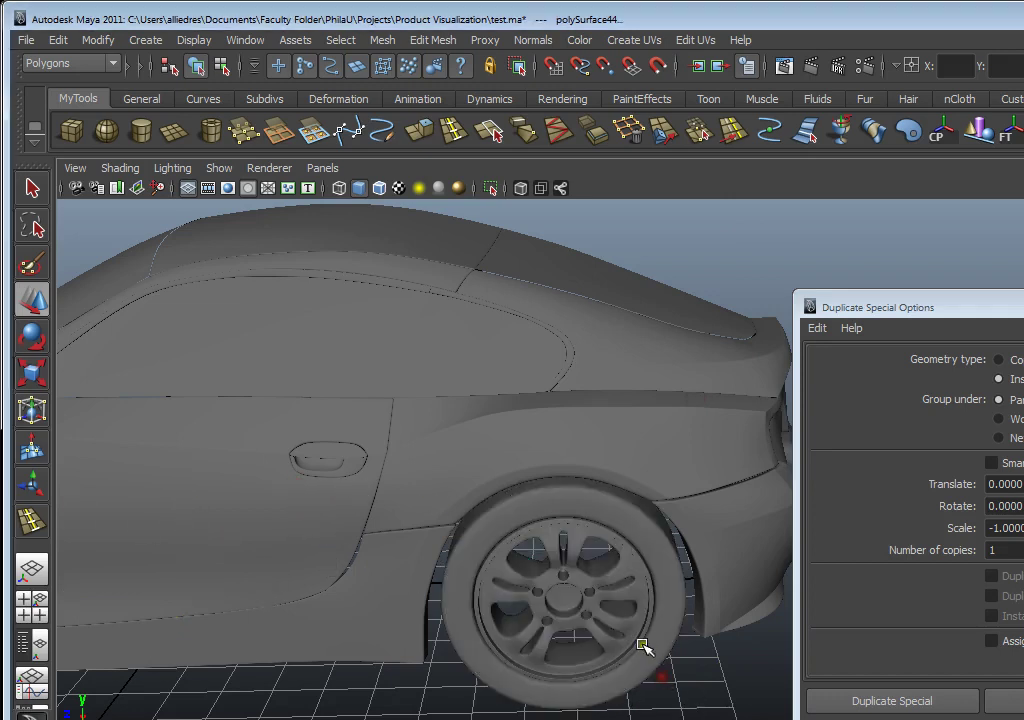
Select the rear tyre and snap its pivot to the car's centre line in a view from above, switching grid snapping off when done
{"action": "left_click", "coordinate": [650, 648]}
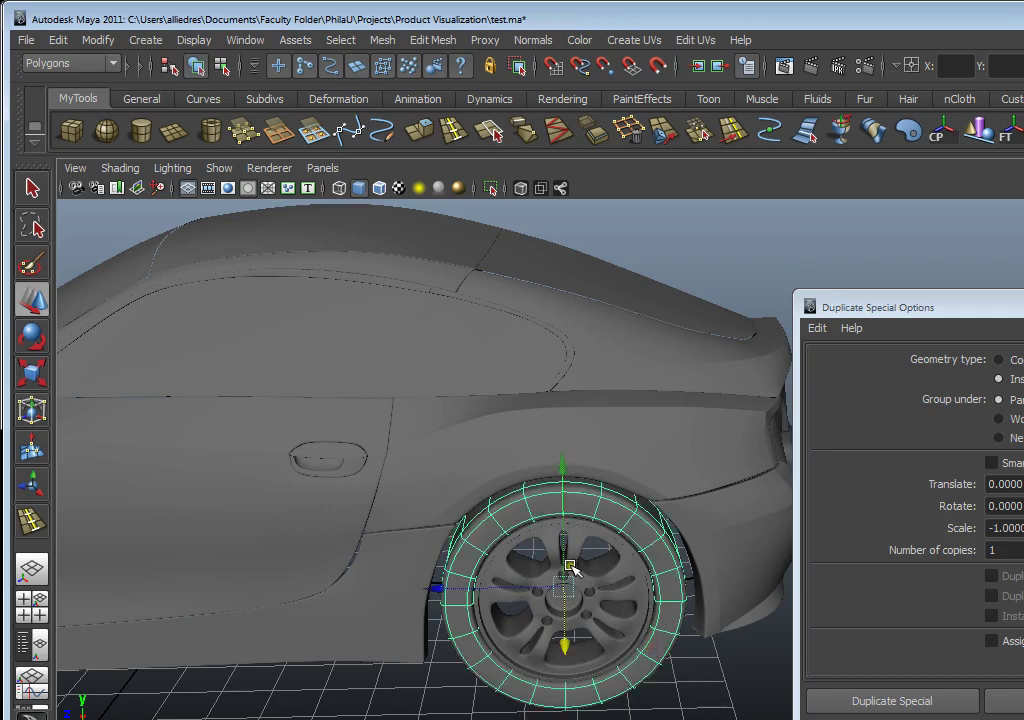
{"action": "left_click_drag", "start_coordinate": [577, 570], "coordinate": [505, 568]}
{"action": "right_click_drag", "start_coordinate": [505, 568], "coordinate": [510, 566], "text": "alt"}
{"action": "middle_click_drag", "start_coordinate": [512, 568], "coordinate": [270, 527], "text": "alt"}
{"action": "right_click_drag", "start_coordinate": [345, 495], "coordinate": [426, 495], "text": "alt"}
{"action": "middle_click_drag", "start_coordinate": [426, 495], "coordinate": [496, 503], "text": "alt"}
{"action": "right_click_drag", "start_coordinate": [496, 503], "coordinate": [540, 487], "text": "alt"}
{"action": "middle_click_drag", "start_coordinate": [555, 364], "coordinate": [537, 435], "text": "alt"}
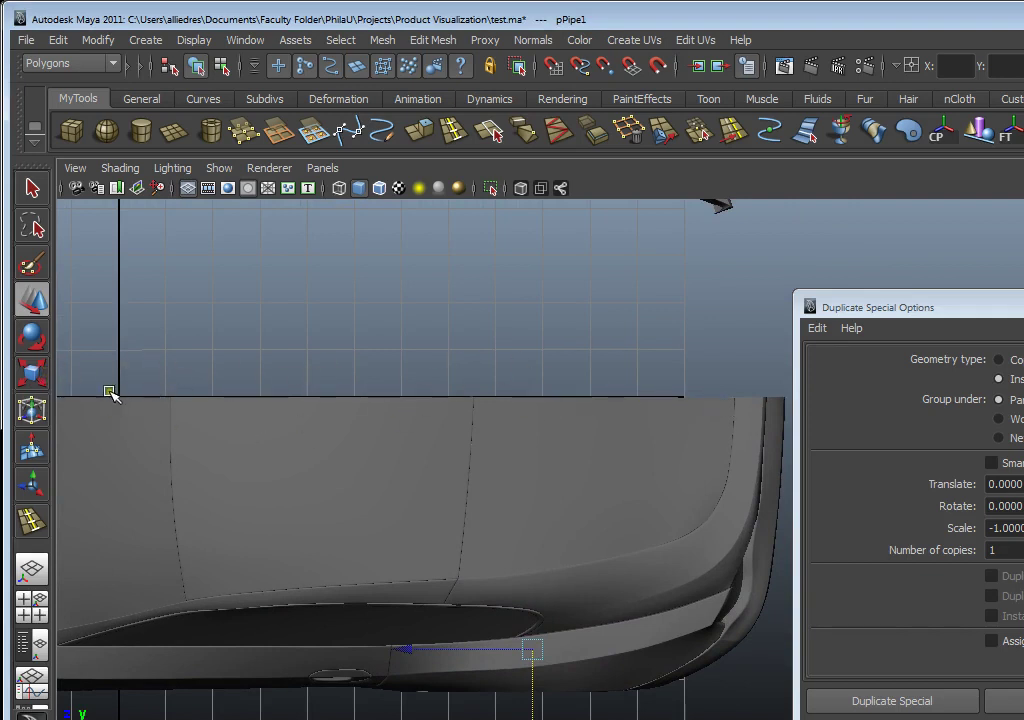
{"action": "middle_click_drag", "start_coordinate": [600, 567], "coordinate": [638, 549], "text": "alt"}
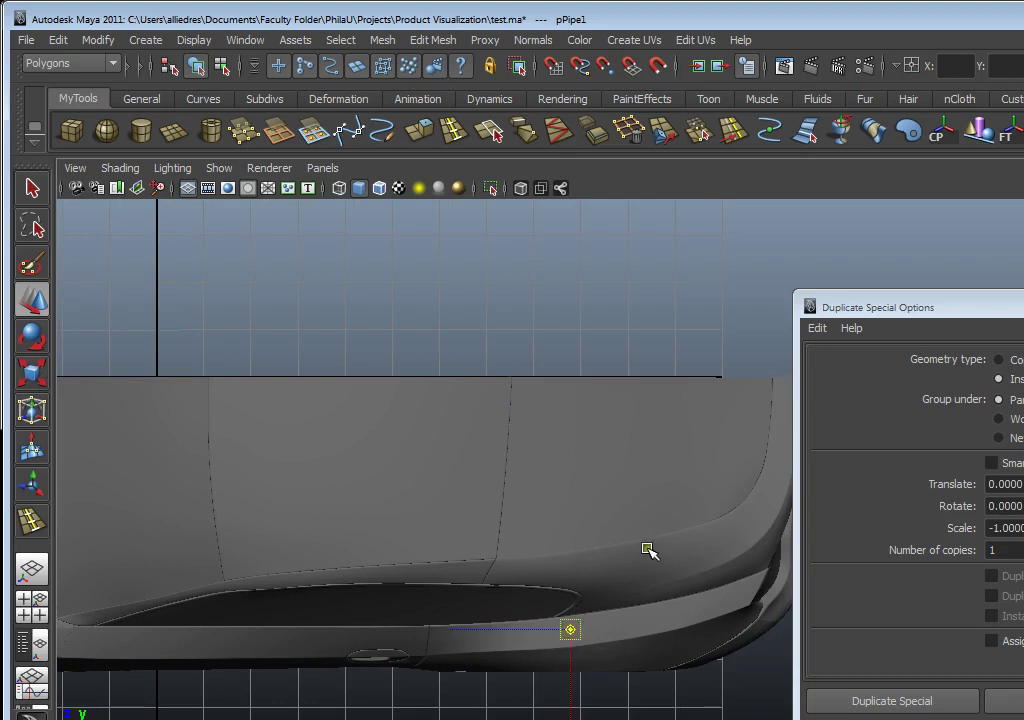
{"action": "left_click_drag", "start_coordinate": [576, 633], "coordinate": [582, 380]}
{"action": "left_click", "coordinate": [553, 66]}
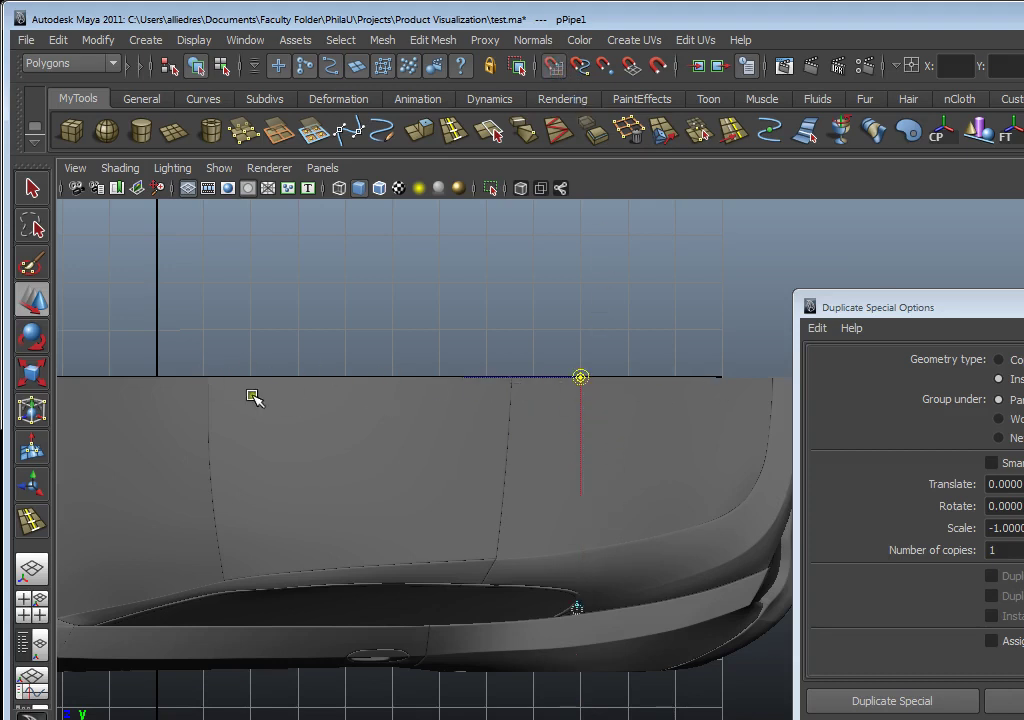
{"action": "key", "text": "Insert"}
{"action": "left_click", "coordinate": [552, 70]}
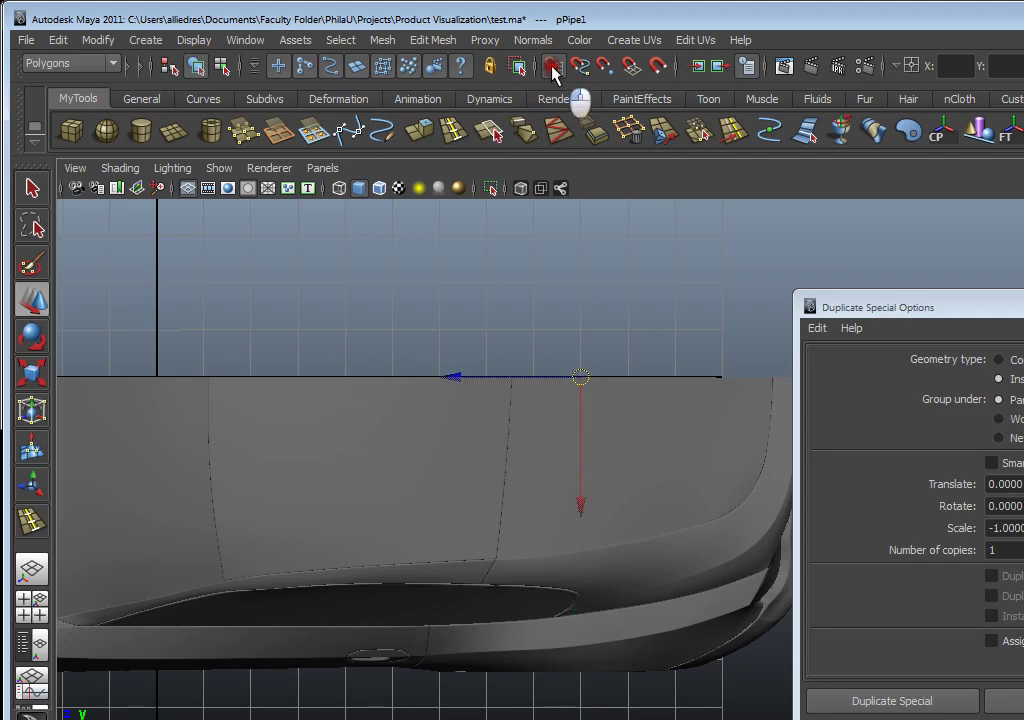
Try to mirror the rear tyre to the opposite side as an instance with Duplicate Special, X scale -1
{"action": "left_click", "coordinate": [537, 315]}
{"action": "left_click_drag", "start_coordinate": [540, 318], "coordinate": [548, 277]}
{"action": "scroll", "coordinate": [569, 338], "scroll_direction": "down", "scroll_amount": 5}
{"action": "left_click_drag", "start_coordinate": [569, 338], "coordinate": [455, 433], "text": "alt"}
{"action": "left_click_drag", "start_coordinate": [528, 505], "coordinate": [476, 508], "text": "alt"}
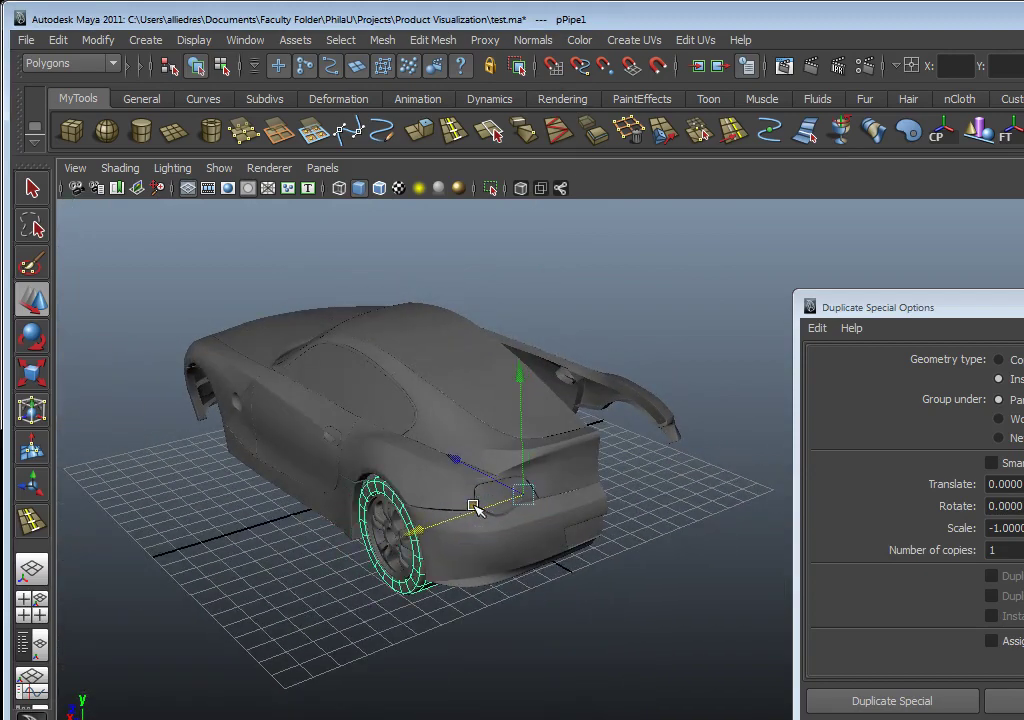
{"action": "left_click_drag", "start_coordinate": [517, 632], "coordinate": [700, 478], "text": "alt"}
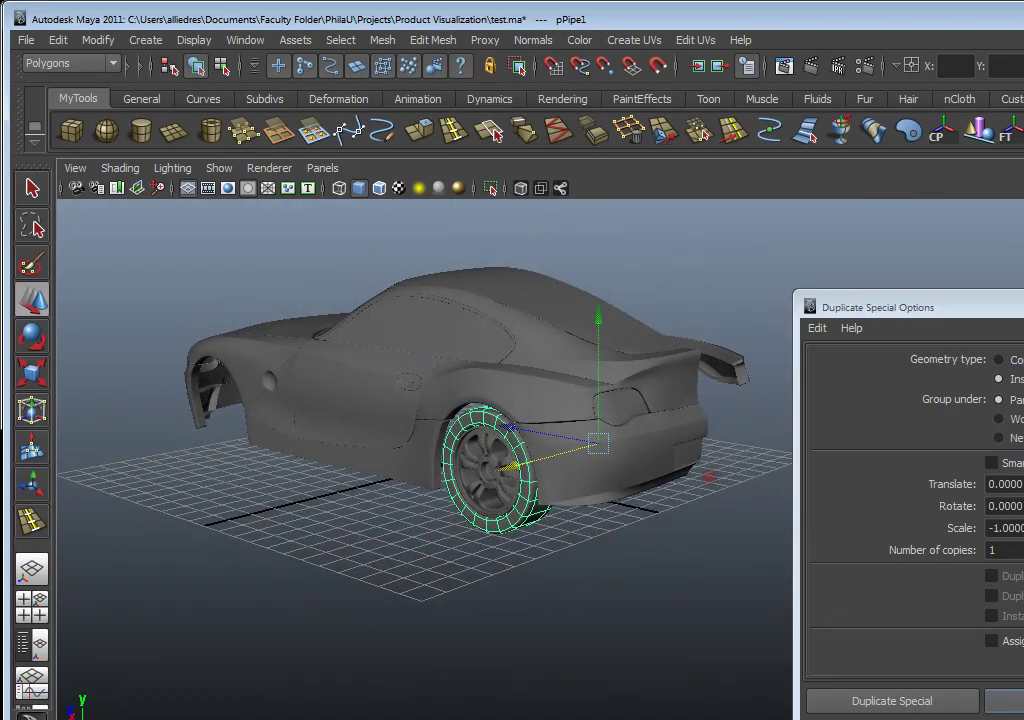
{"action": "left_click_drag", "start_coordinate": [500, 493], "coordinate": [533, 540], "text": "alt"}
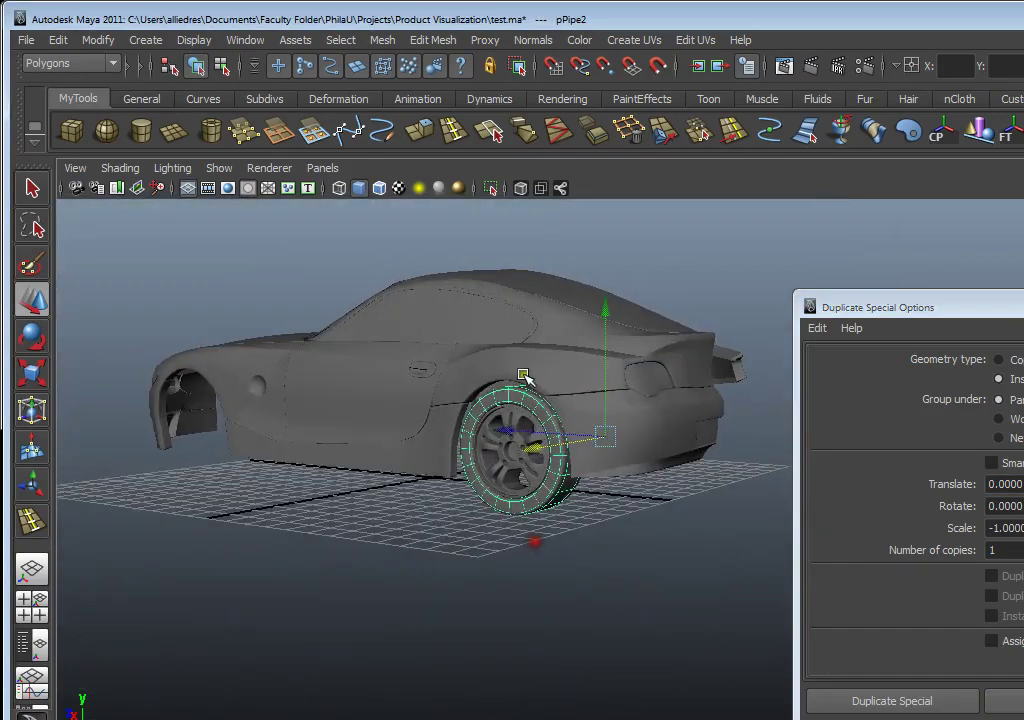
{"action": "right_click_drag", "start_coordinate": [567, 485], "coordinate": [582, 533], "text": "alt"}
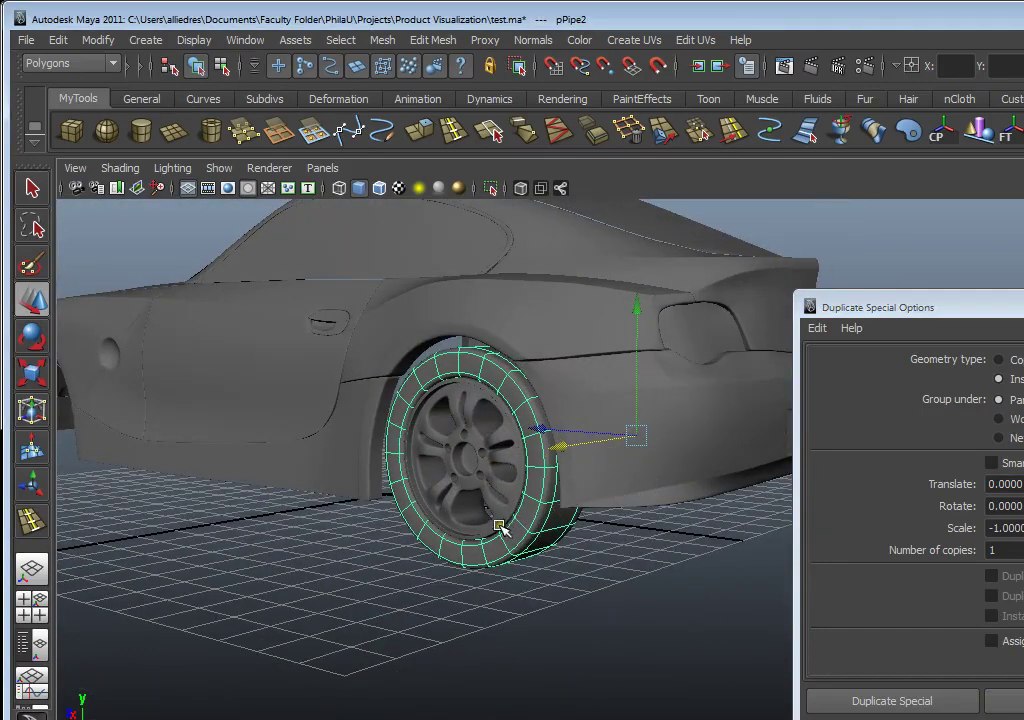
{"action": "left_click_drag", "start_coordinate": [500, 530], "coordinate": [558, 557], "text": "alt"}
{"action": "left_click", "coordinate": [635, 700]}
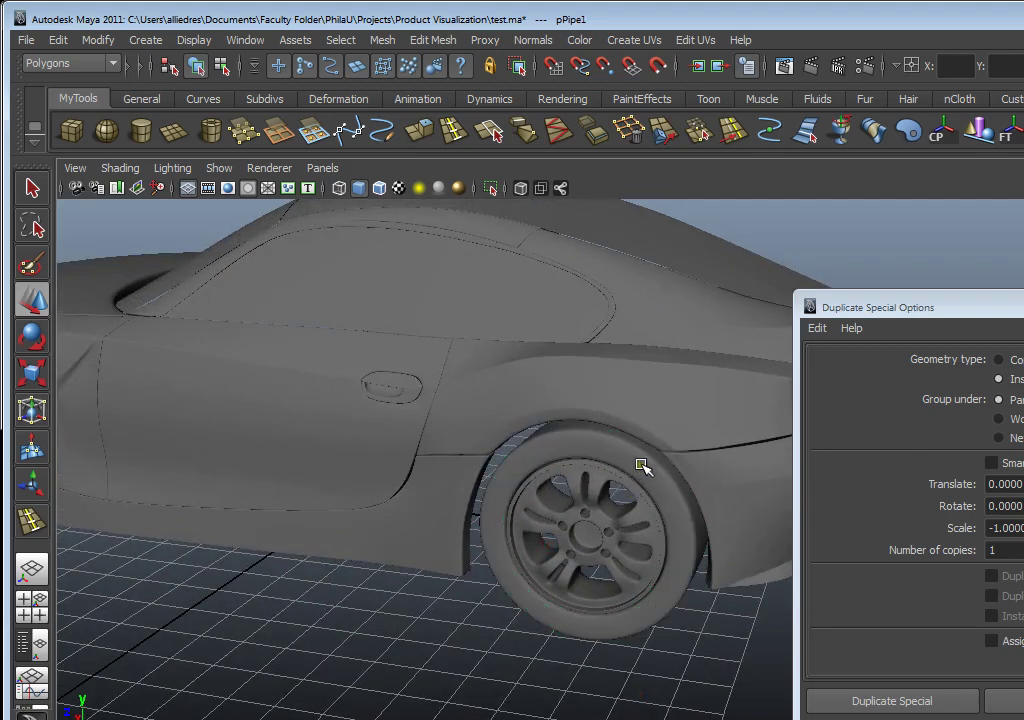
Set the Duplicate Special X scale back to 1 and duplicate the rear tyre to the opposite side as an instance
{"action": "left_click", "coordinate": [640, 468]}
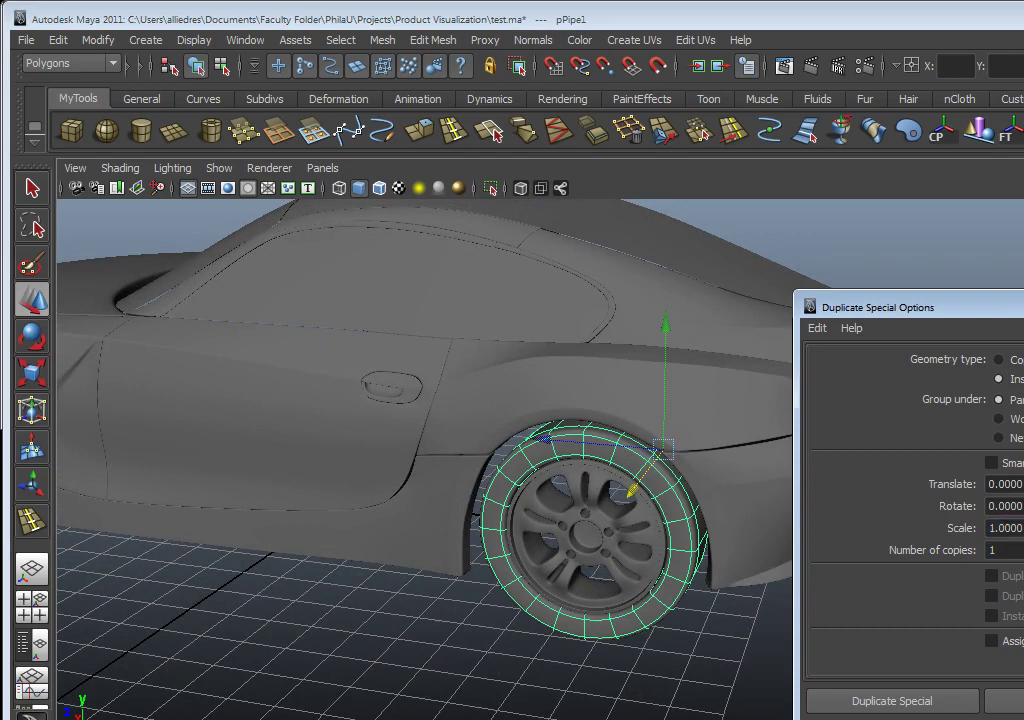
{"action": "left_click", "coordinate": [590, 530]}
{"action": "left_click_drag", "start_coordinate": [490, 530], "coordinate": [448, 572], "text": "alt"}
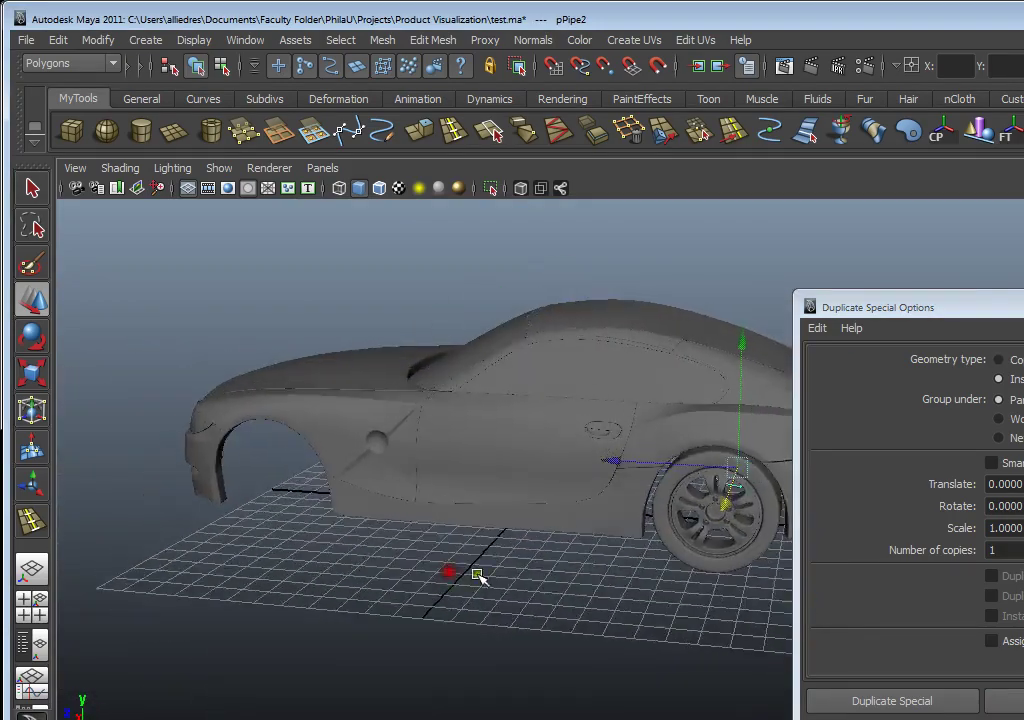
{"action": "left_click_drag", "start_coordinate": [521, 589], "coordinate": [440, 573], "text": "alt"}
{"action": "left_click_drag", "start_coordinate": [508, 566], "coordinate": [607, 596], "text": "alt"}
{"action": "scroll", "coordinate": [606, 596], "scroll_direction": "down", "scroll_amount": 4}
Open the scene file 29.ma, discarding the changes to test.ma
{"action": "left_click", "coordinate": [26, 43]}
{"action": "left_click", "coordinate": [56, 94]}
{"action": "left_click", "coordinate": [57, 90]}
{"action": "left_click", "coordinate": [530, 290]}
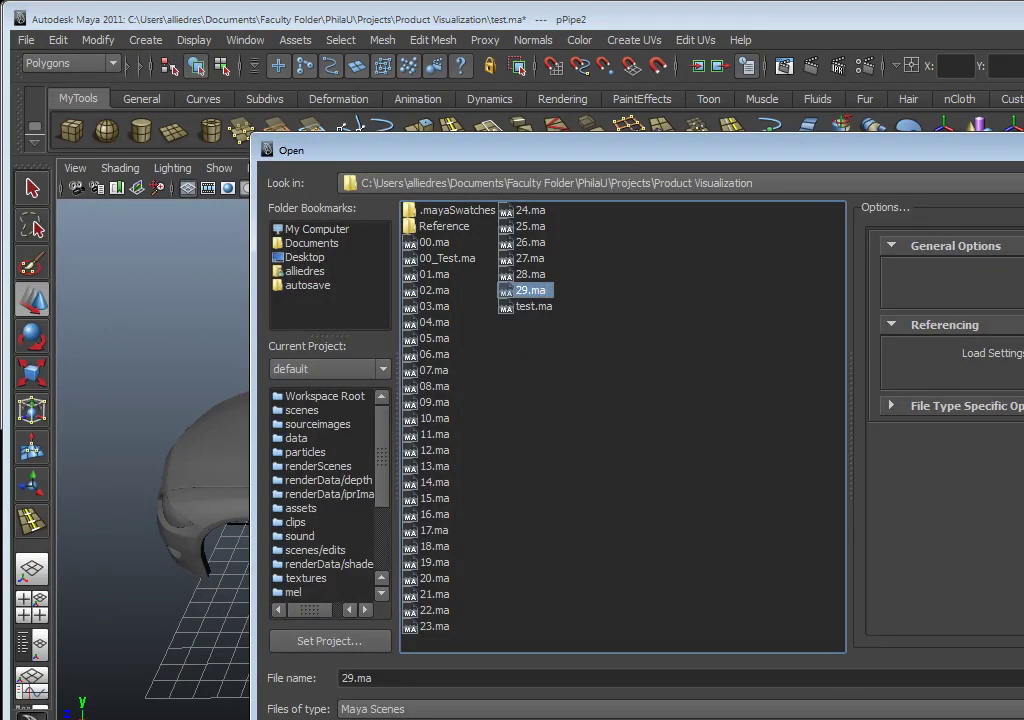
{"action": "key", "text": "Return"}
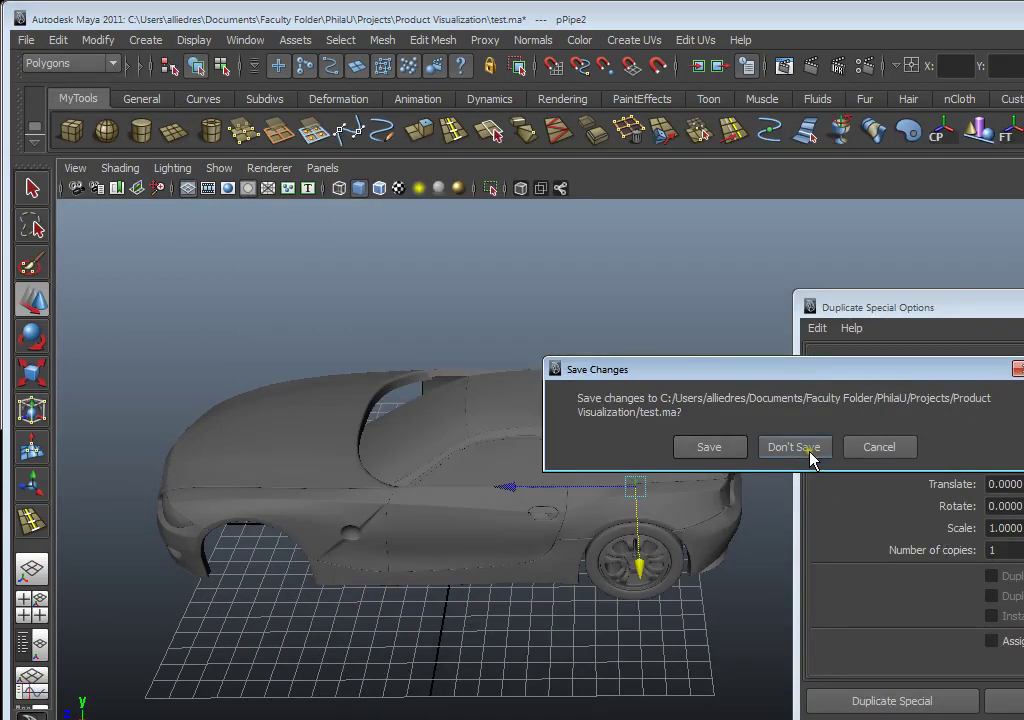
{"action": "left_click", "coordinate": [785, 447]}
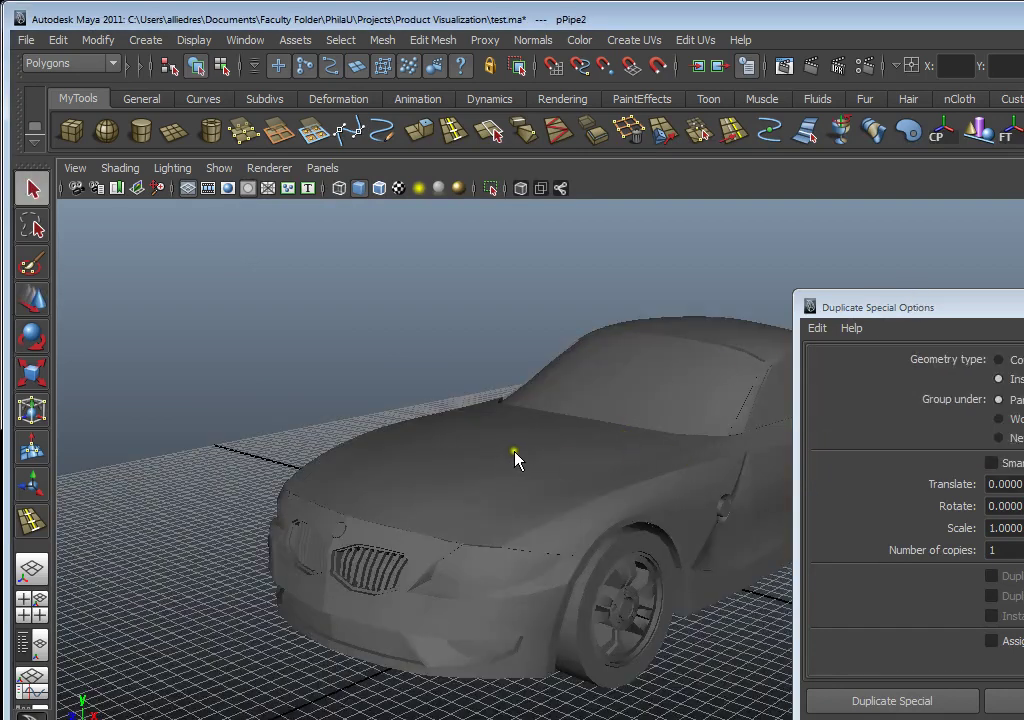
Move the Duplicate Special options out of the way, select the whole car and display it with smooth mesh preview
{"action": "left_click_drag", "start_coordinate": [890, 312], "coordinate": [990, 311]}
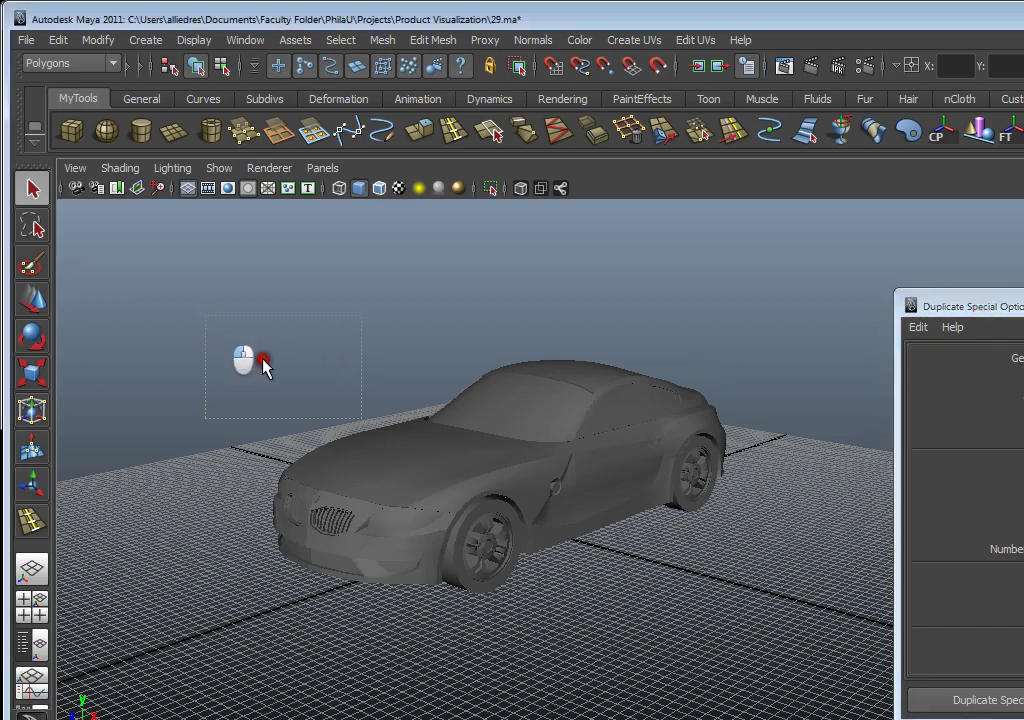
{"action": "left_click_drag", "start_coordinate": [214, 324], "coordinate": [937, 651]}
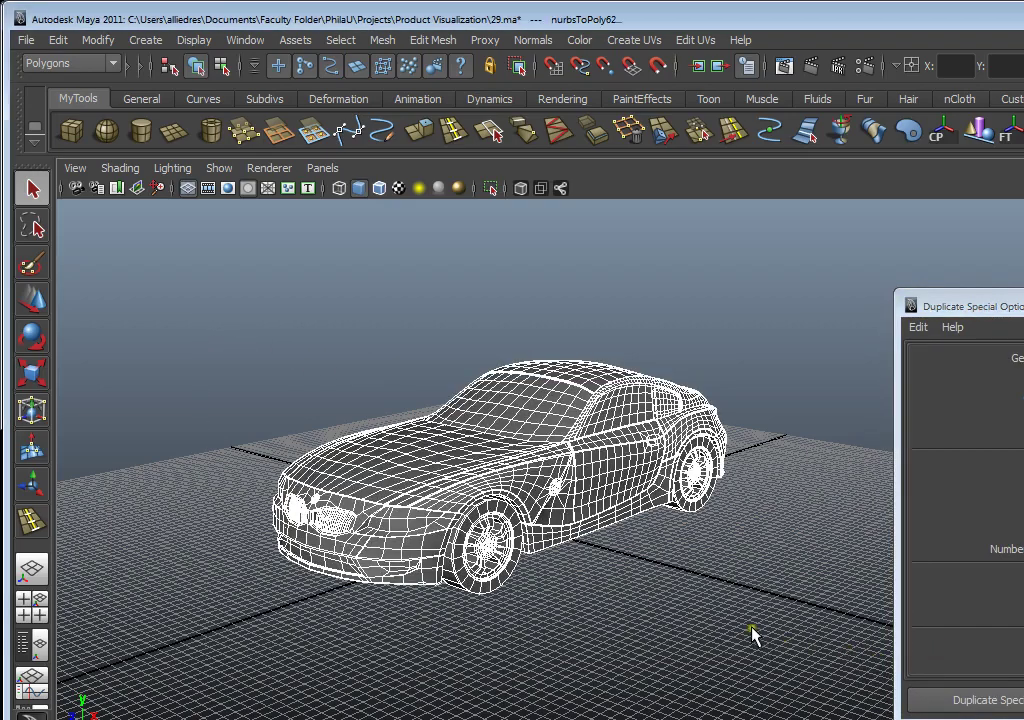
{"action": "key", "text": "5"}
{"action": "left_click_drag", "start_coordinate": [703, 590], "coordinate": [740, 587], "text": "alt"}
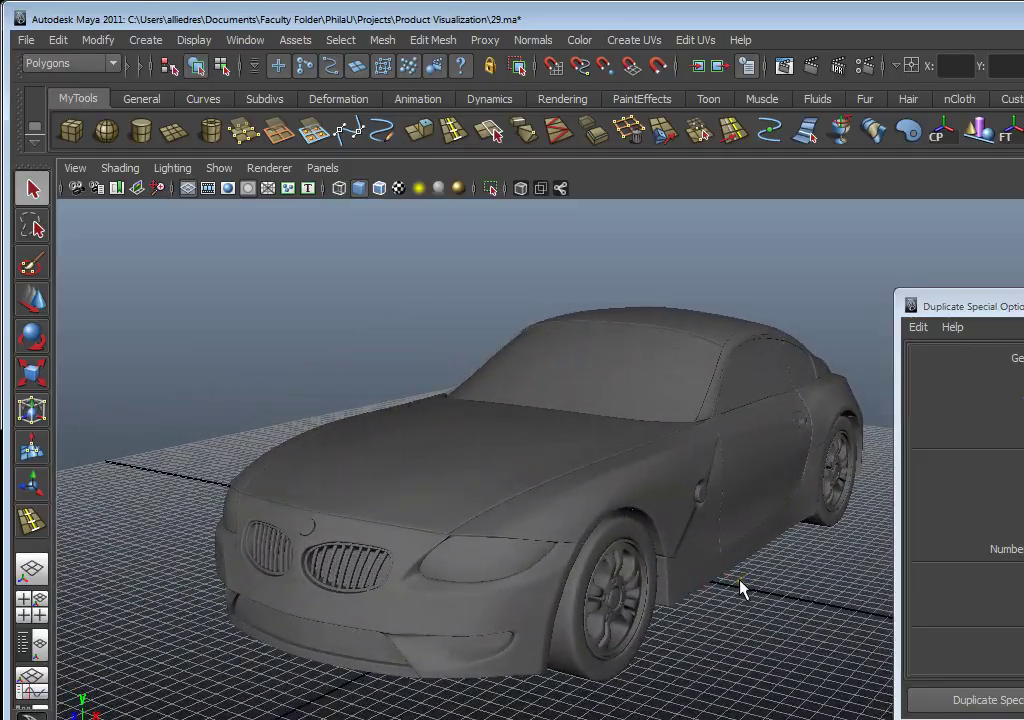